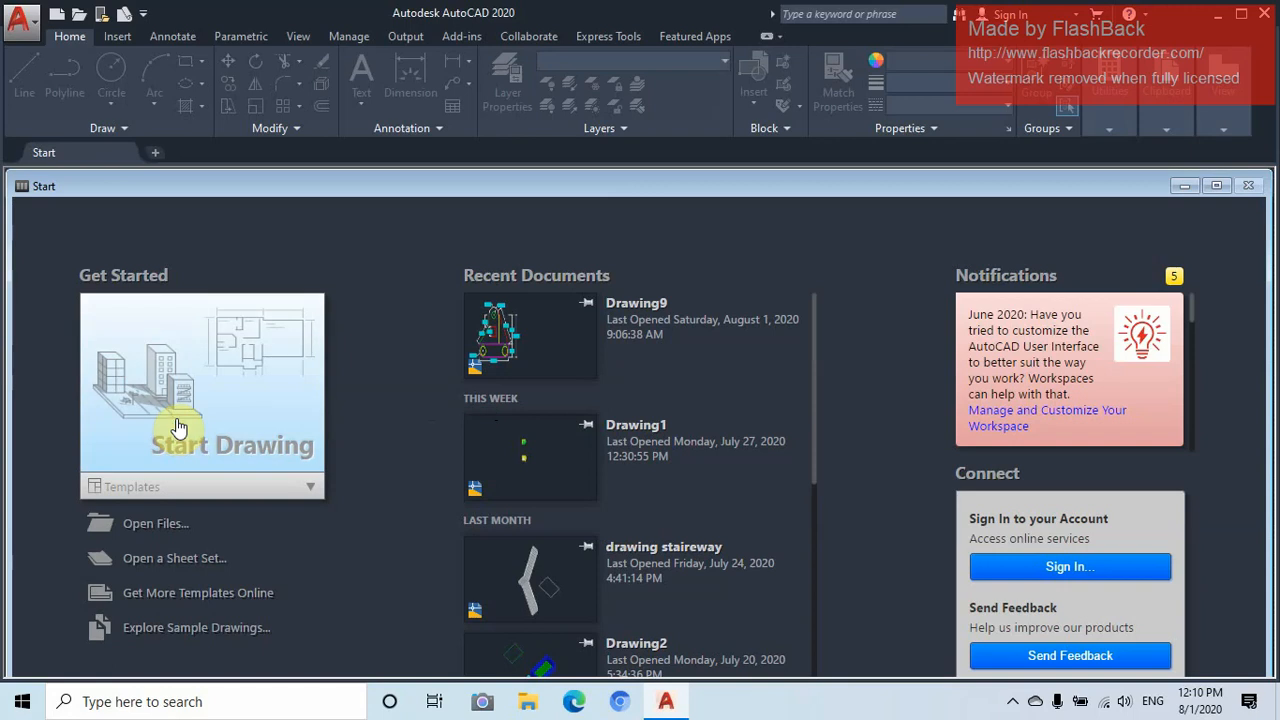
Start a new blank drawing
left_click(176, 428)
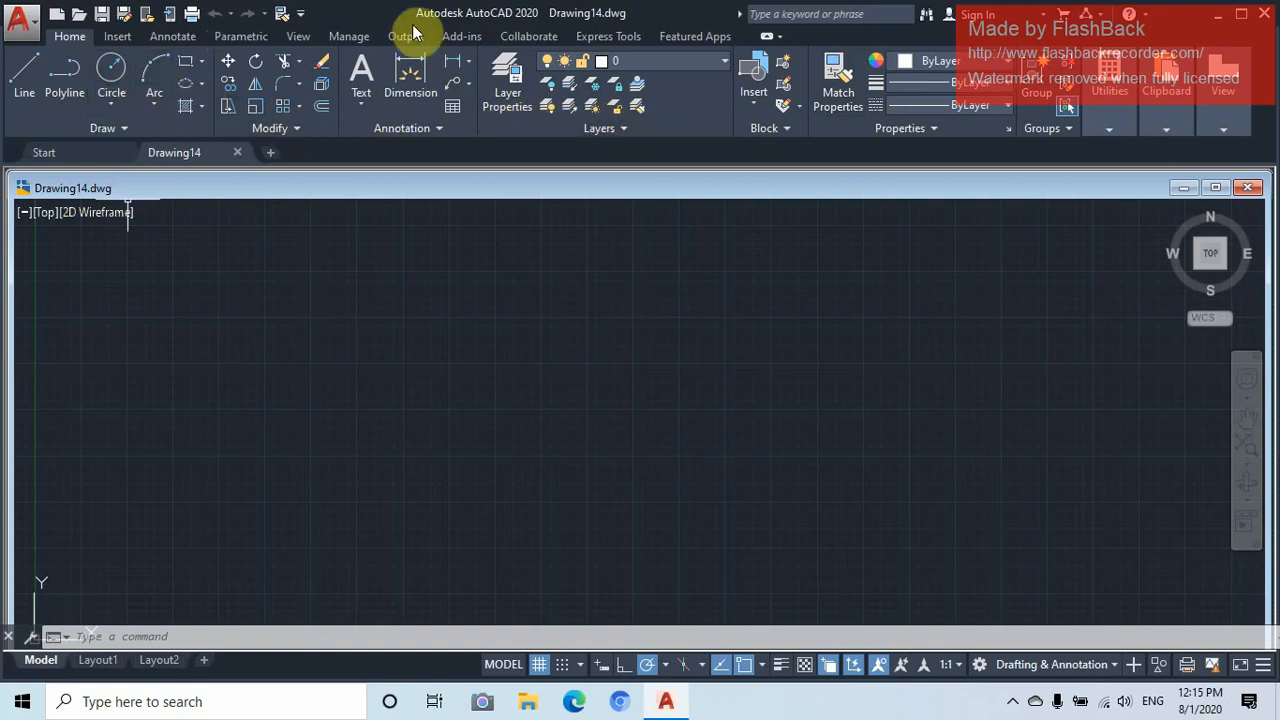
left_click(1110, 118)
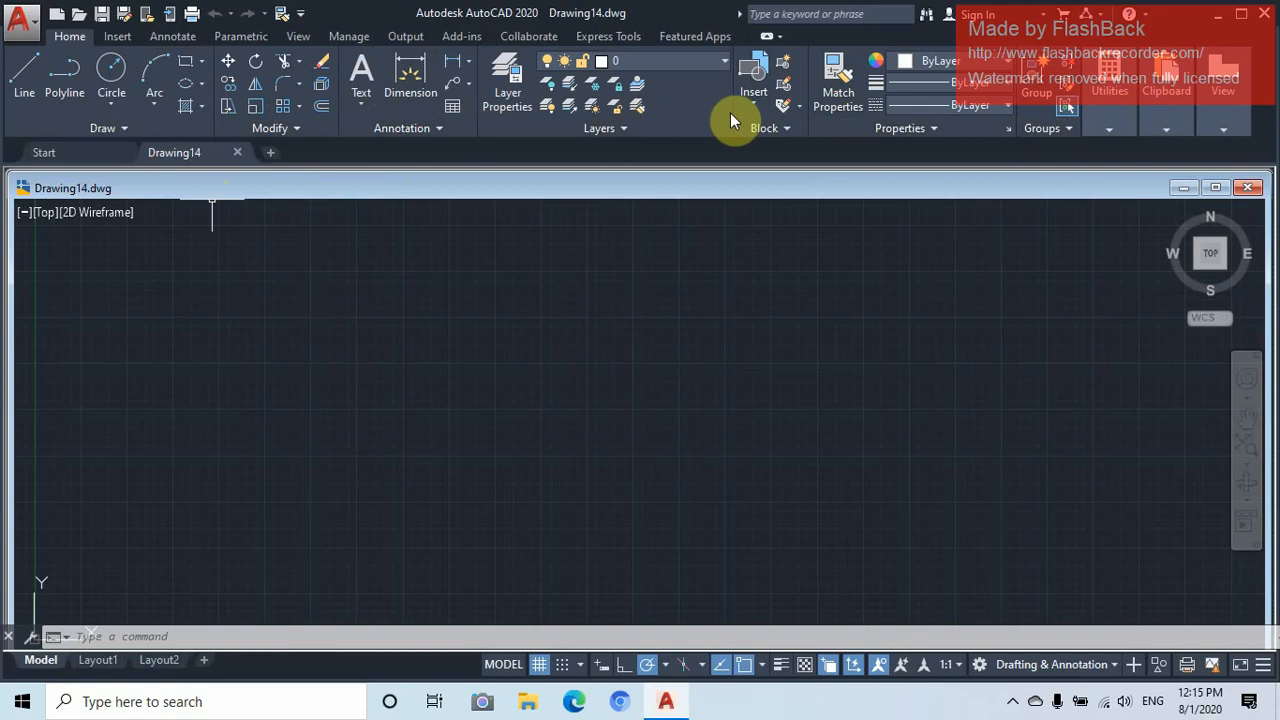
left_click(1120, 125)
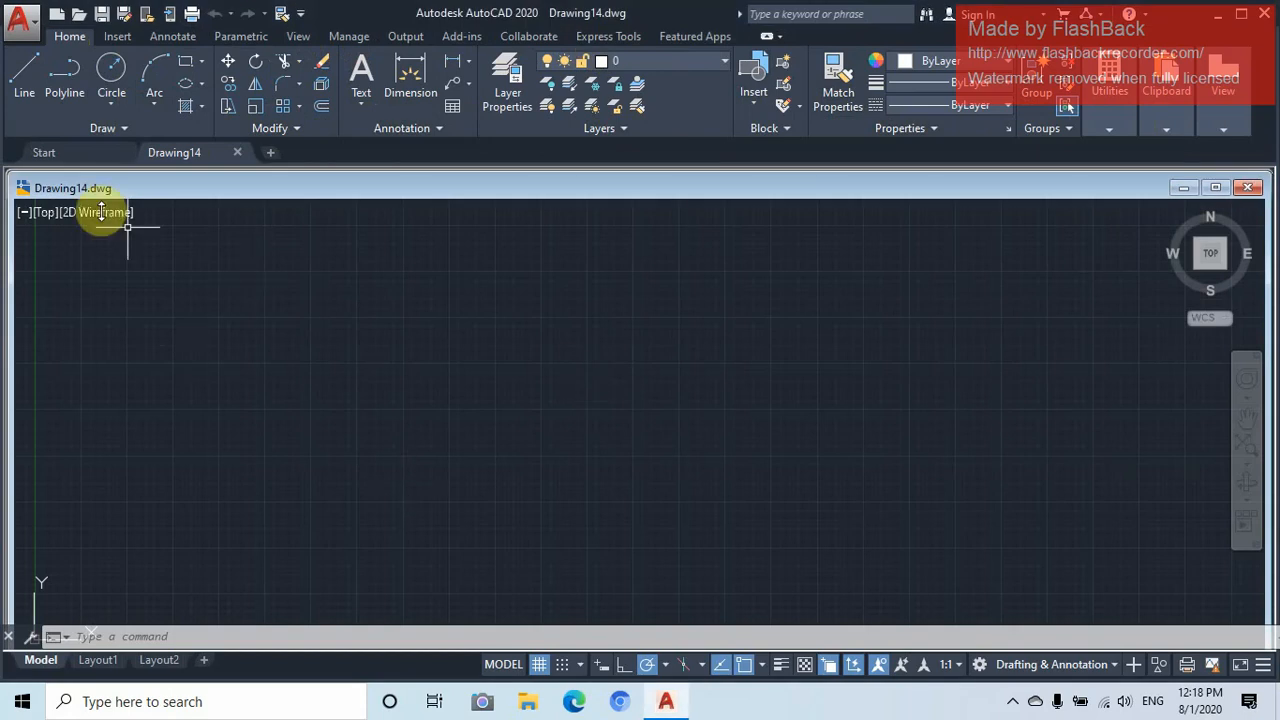
left_click(28, 28)
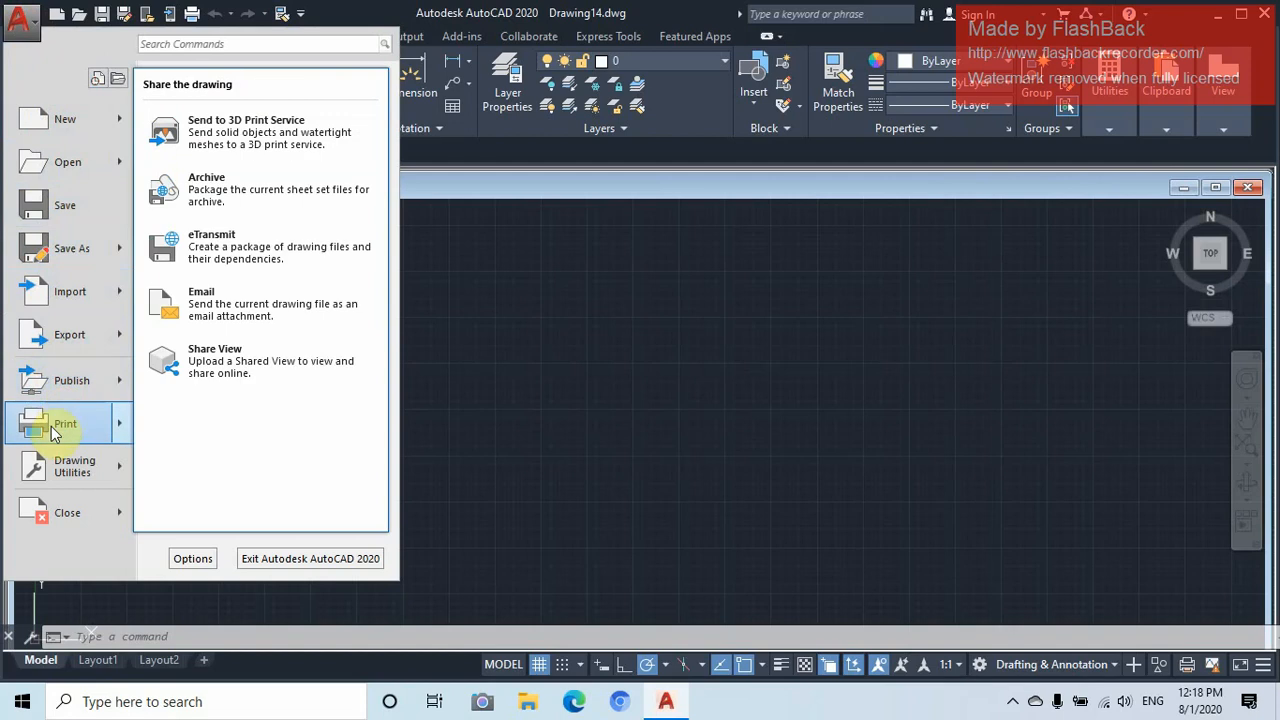
left_click(449, 410)
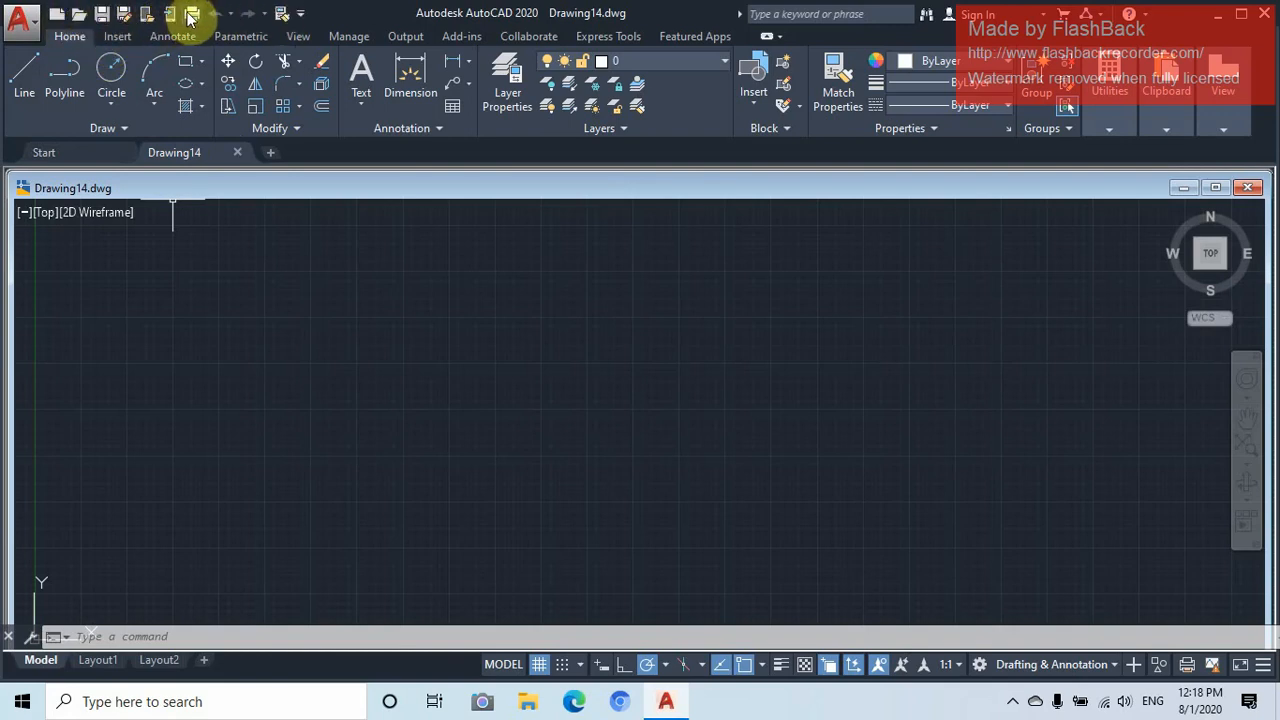
left_click(300, 14)
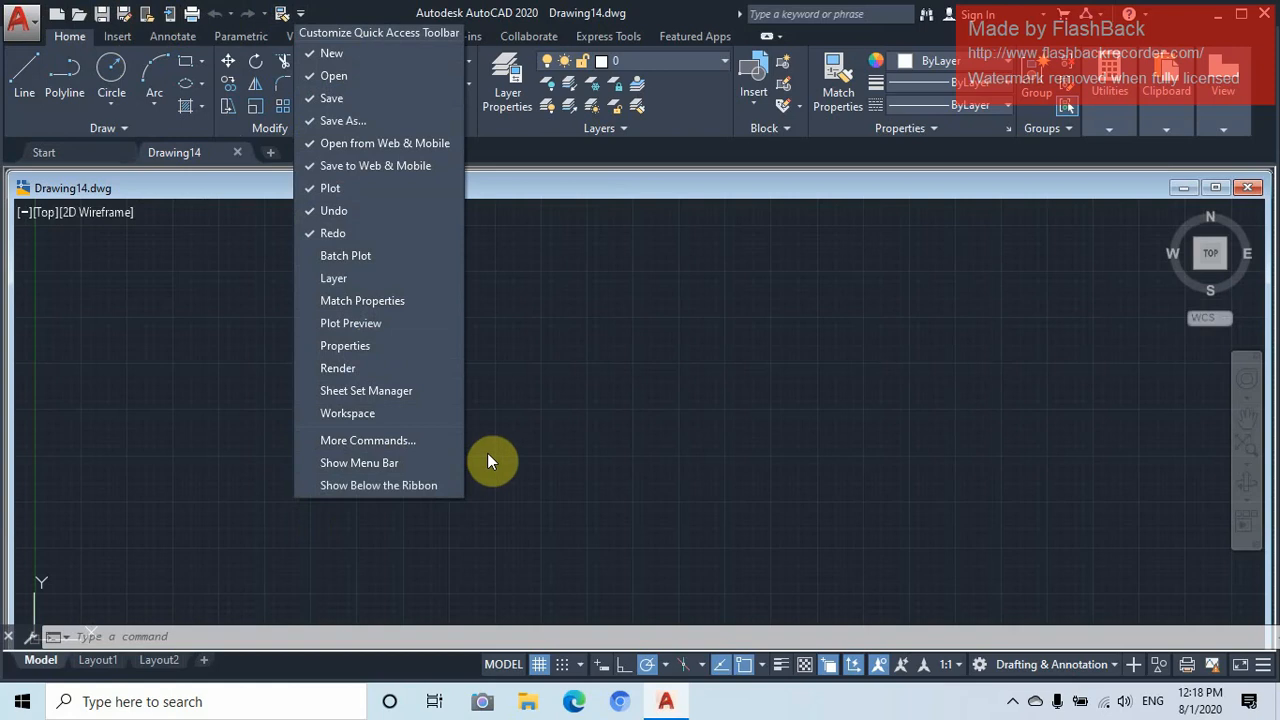
left_click(504, 329)
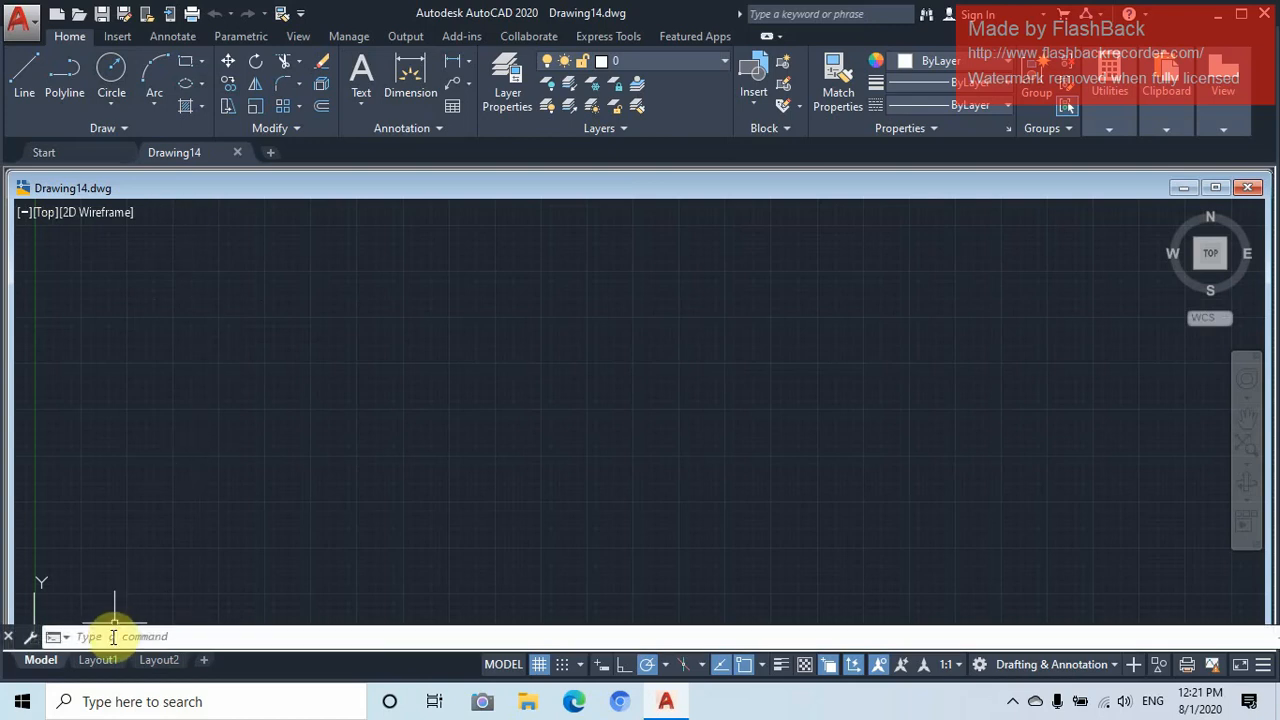
left_click(24, 70)
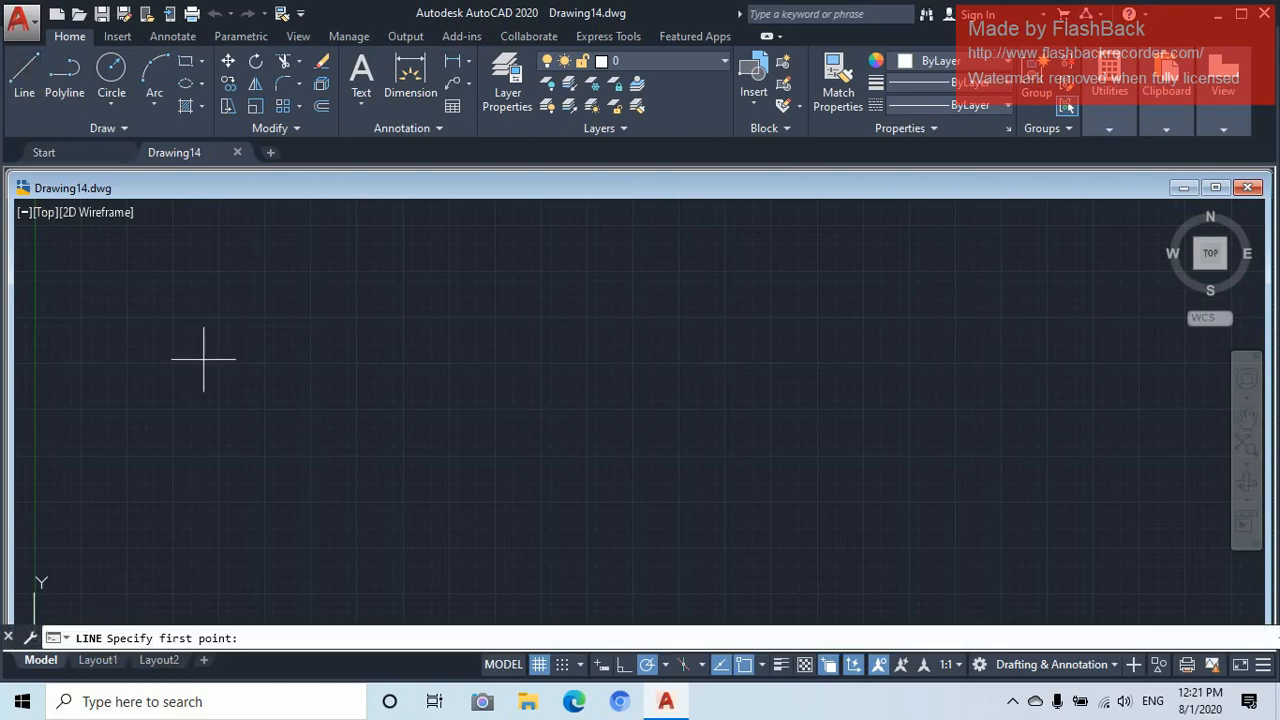
left_click(145, 622)
key("Escape")
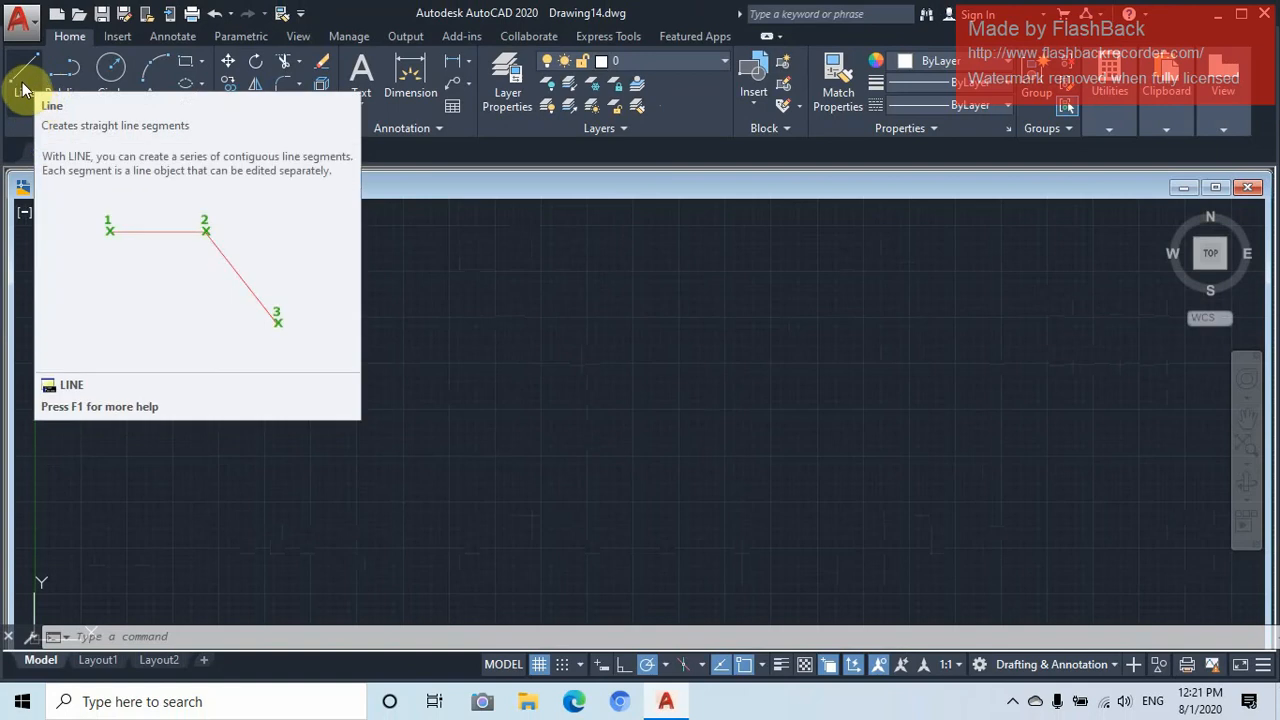
Draw a closed triangle from three line segments, with its apex centred above a nearly horizontal base
left_click(24, 88)
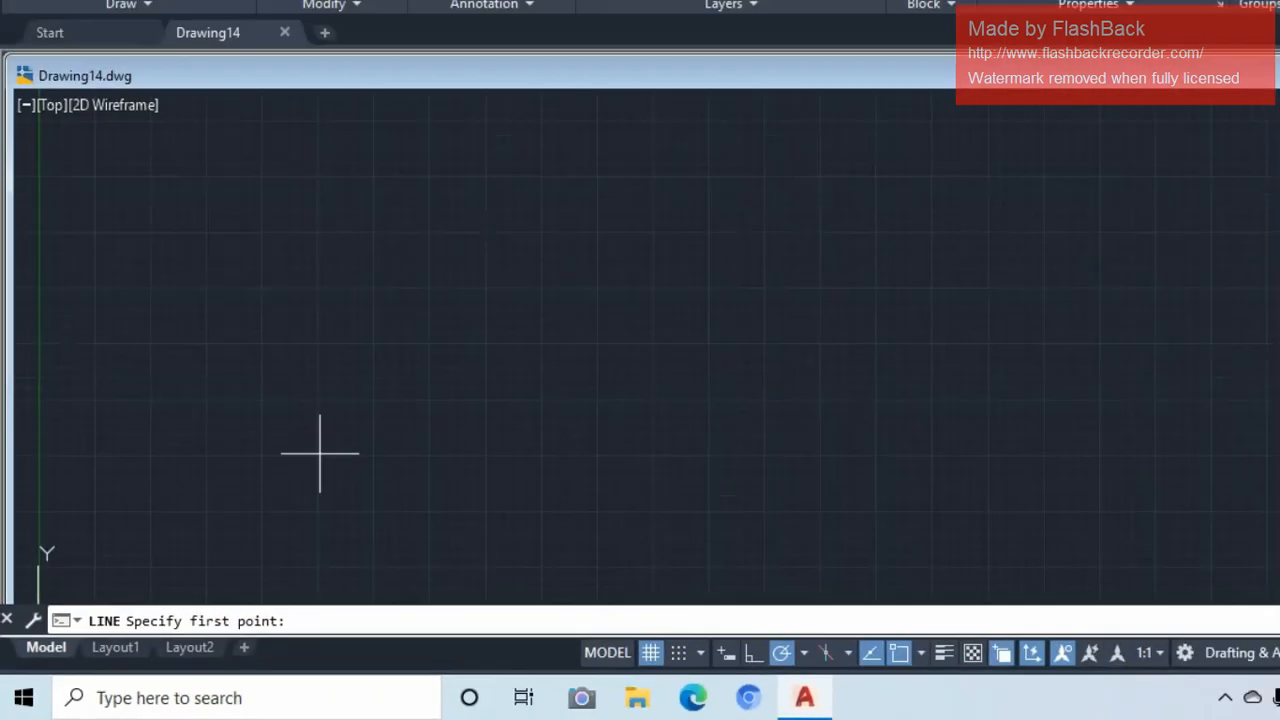
left_click(320, 452)
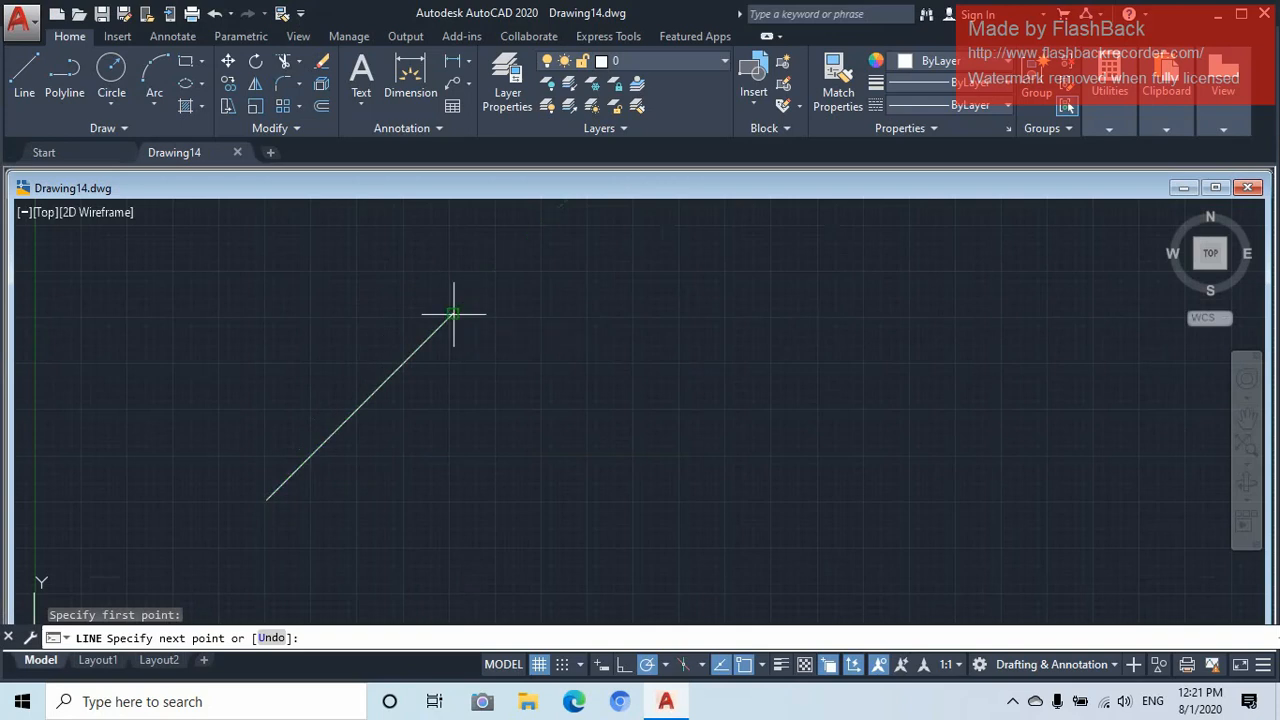
left_click(453, 314)
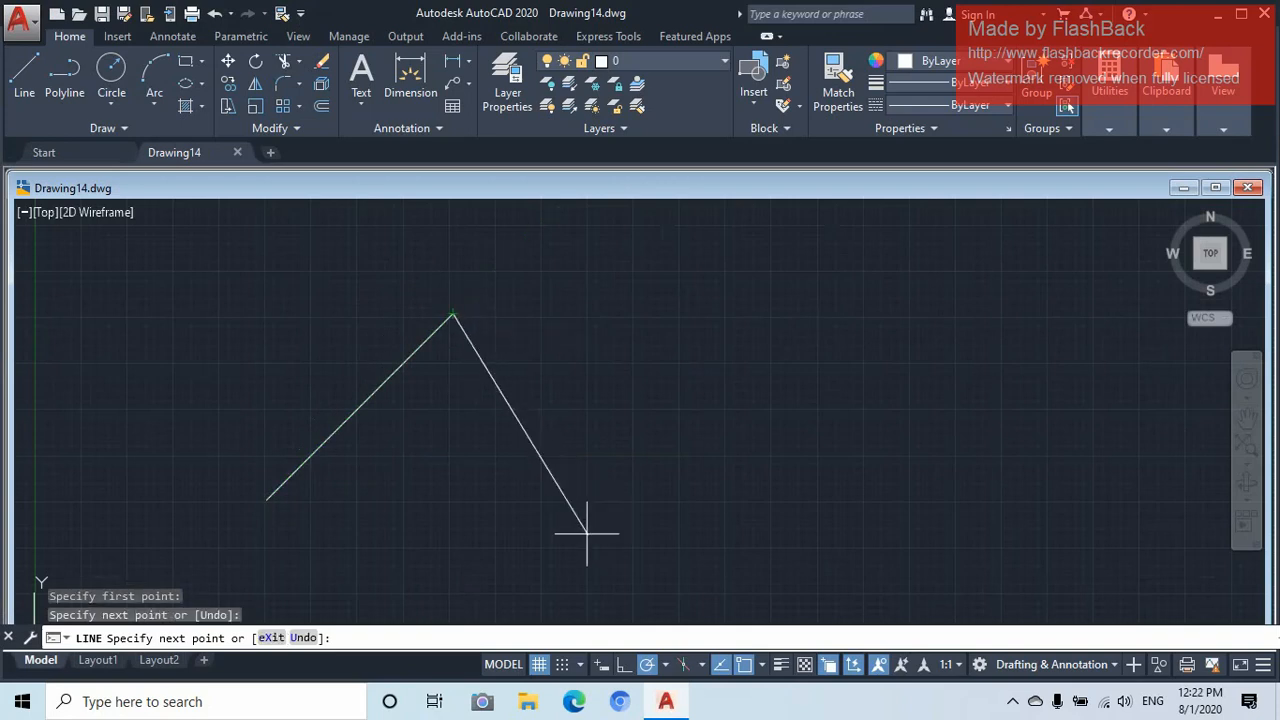
left_click(641, 501)
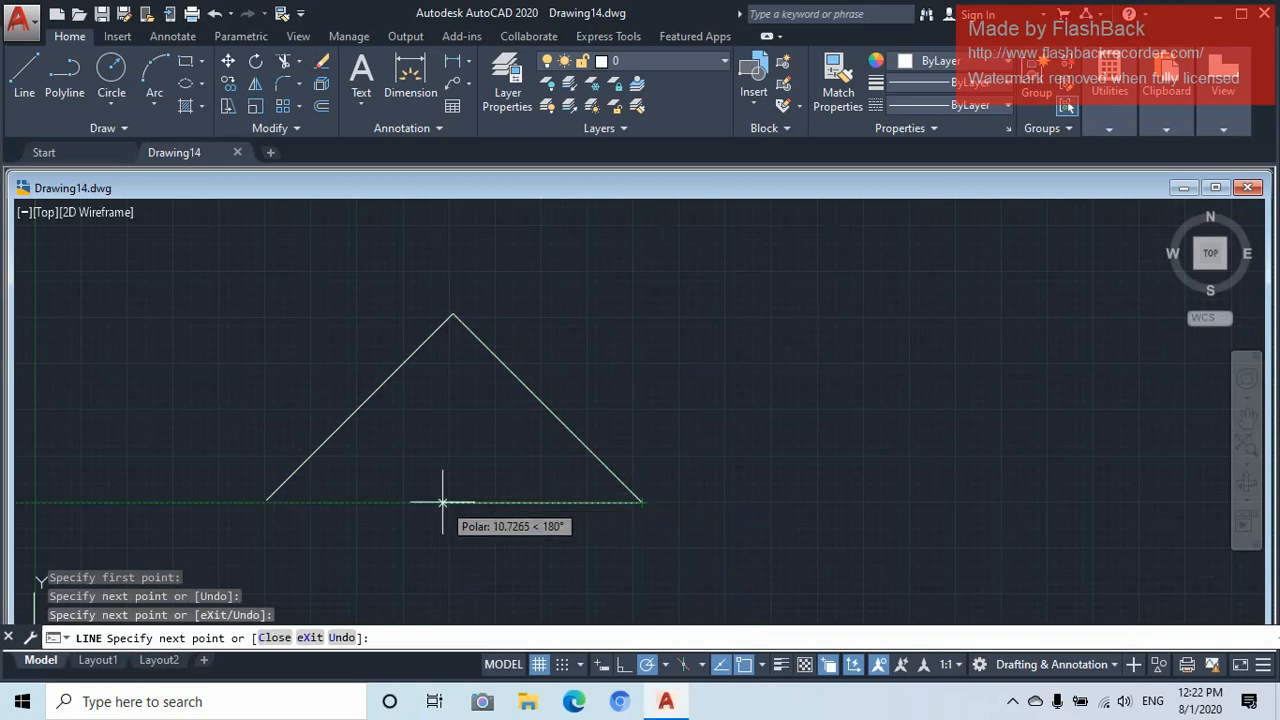
left_click(266, 500)
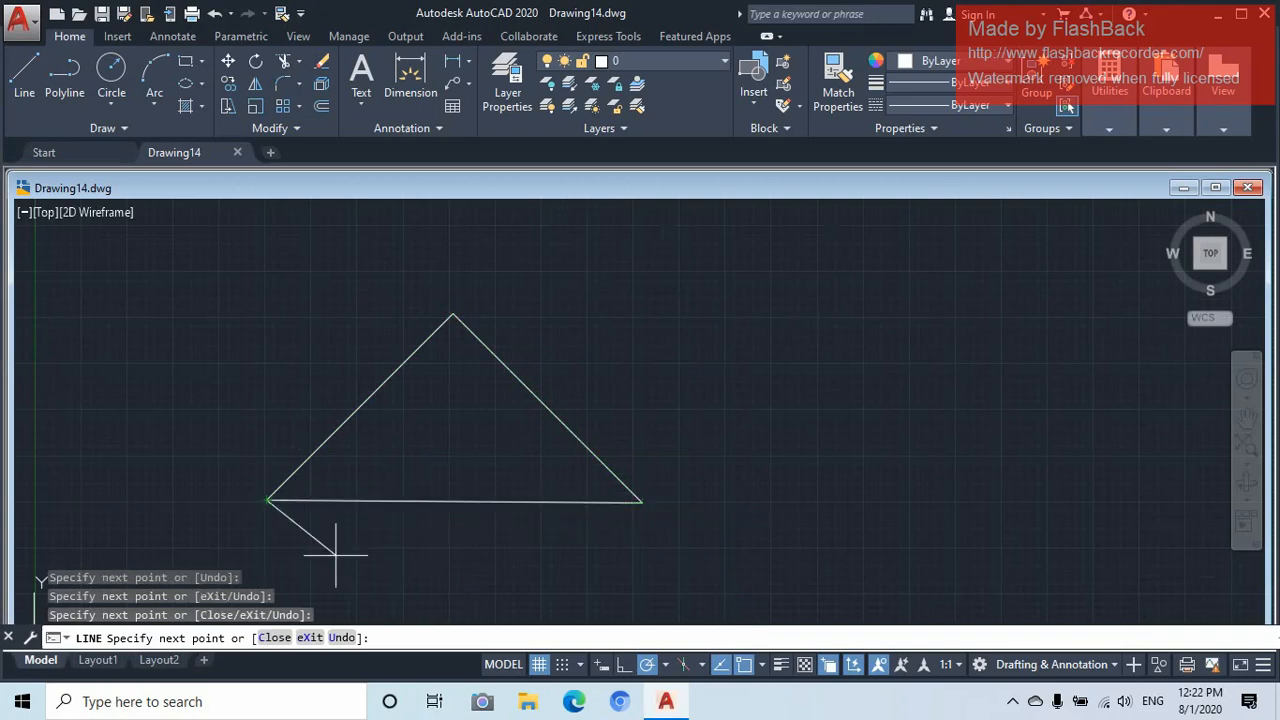
key("Return")
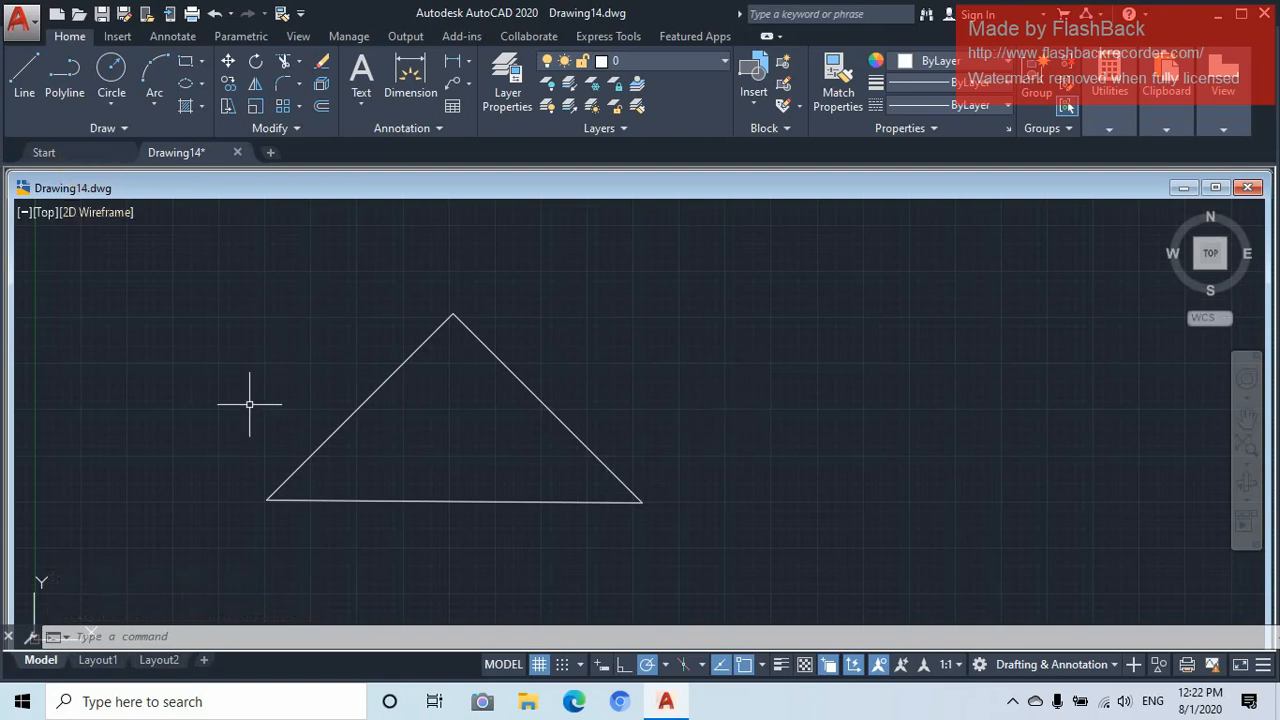
Draw a circle by centre and radius just beside the triangle's right corner, slightly taller than the triangle
left_click(111, 68)
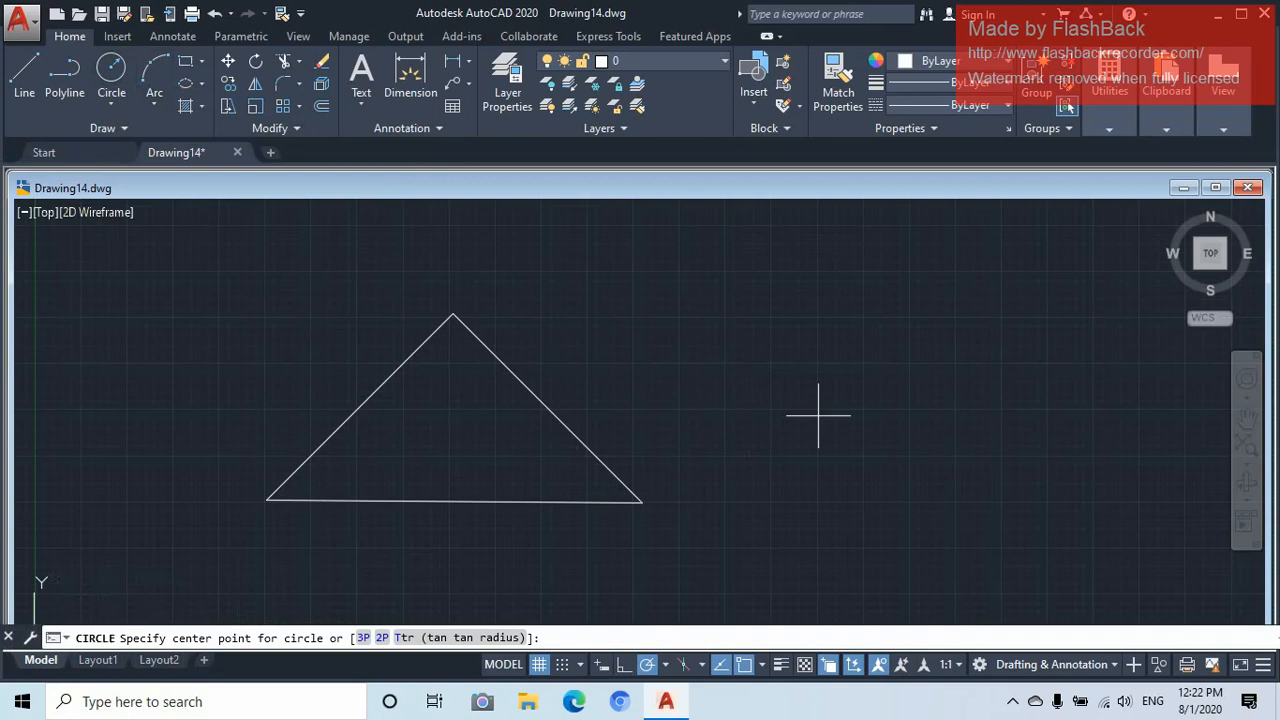
left_click(771, 409)
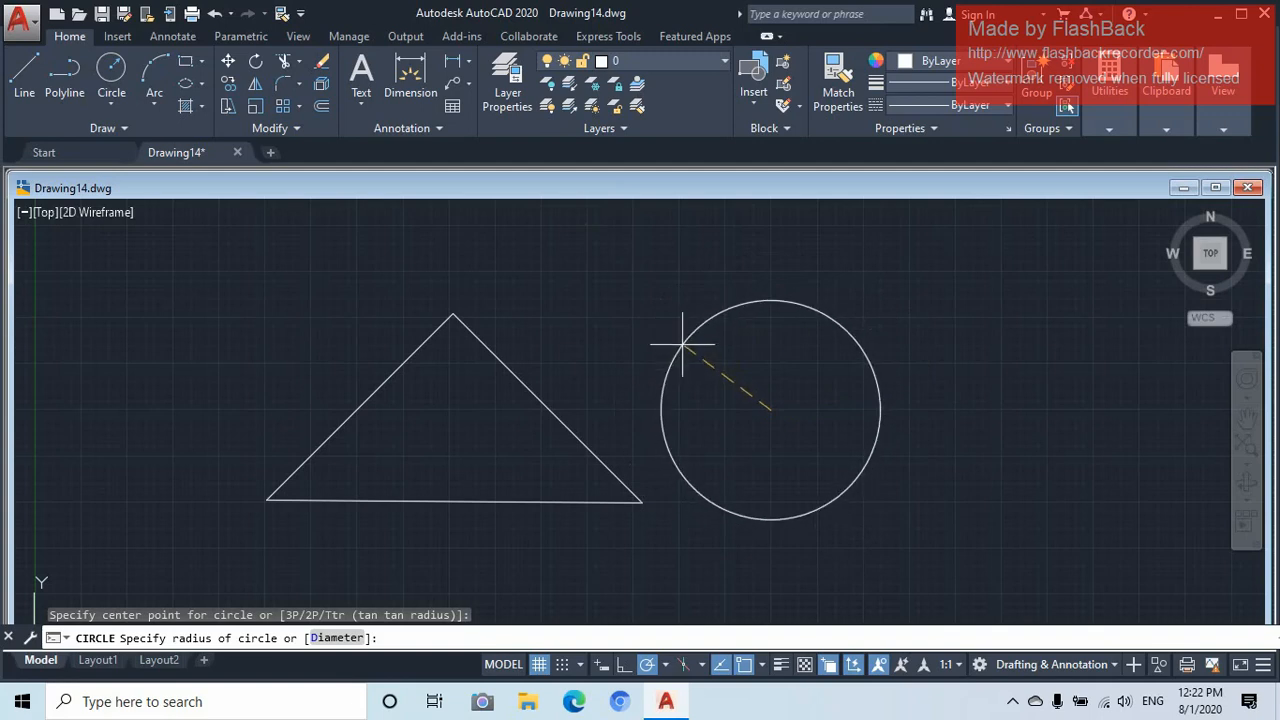
left_click(683, 345)
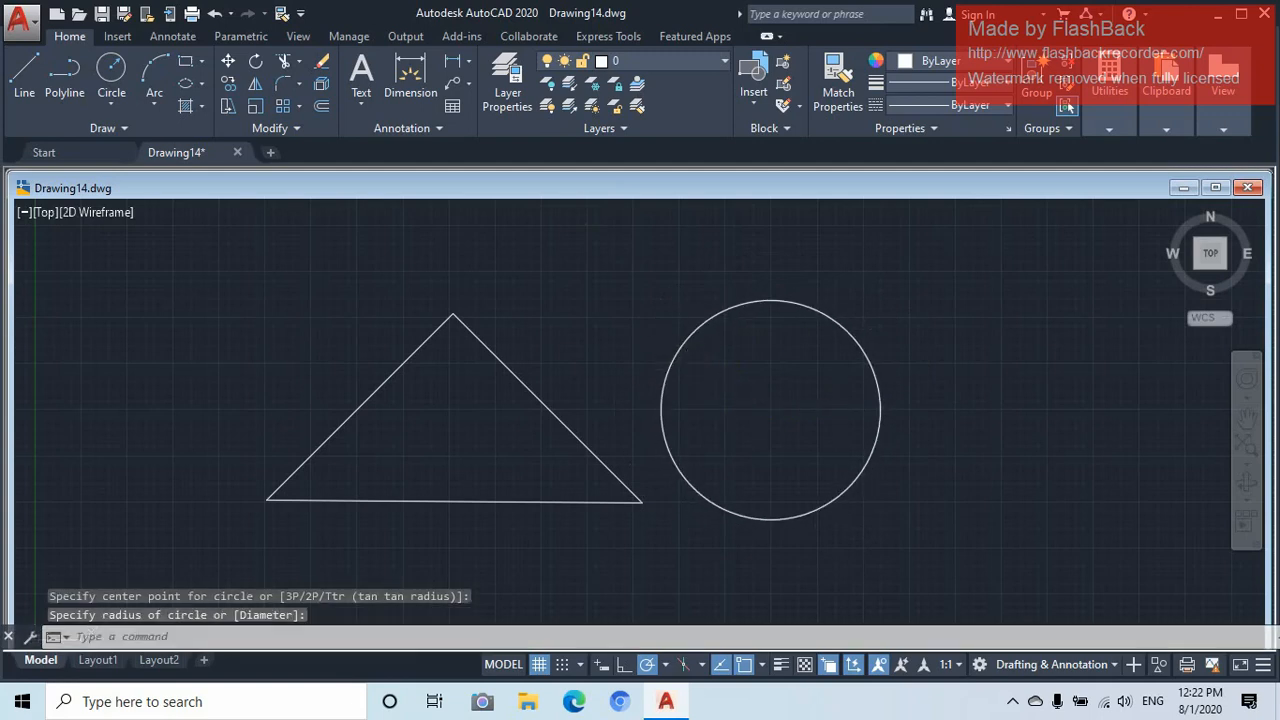
Draw a wide rectangle to the right of the circle, about as tall as the circle
scroll(825, 409, "down", 2)
middle_click_drag(829, 409, 686, 415)
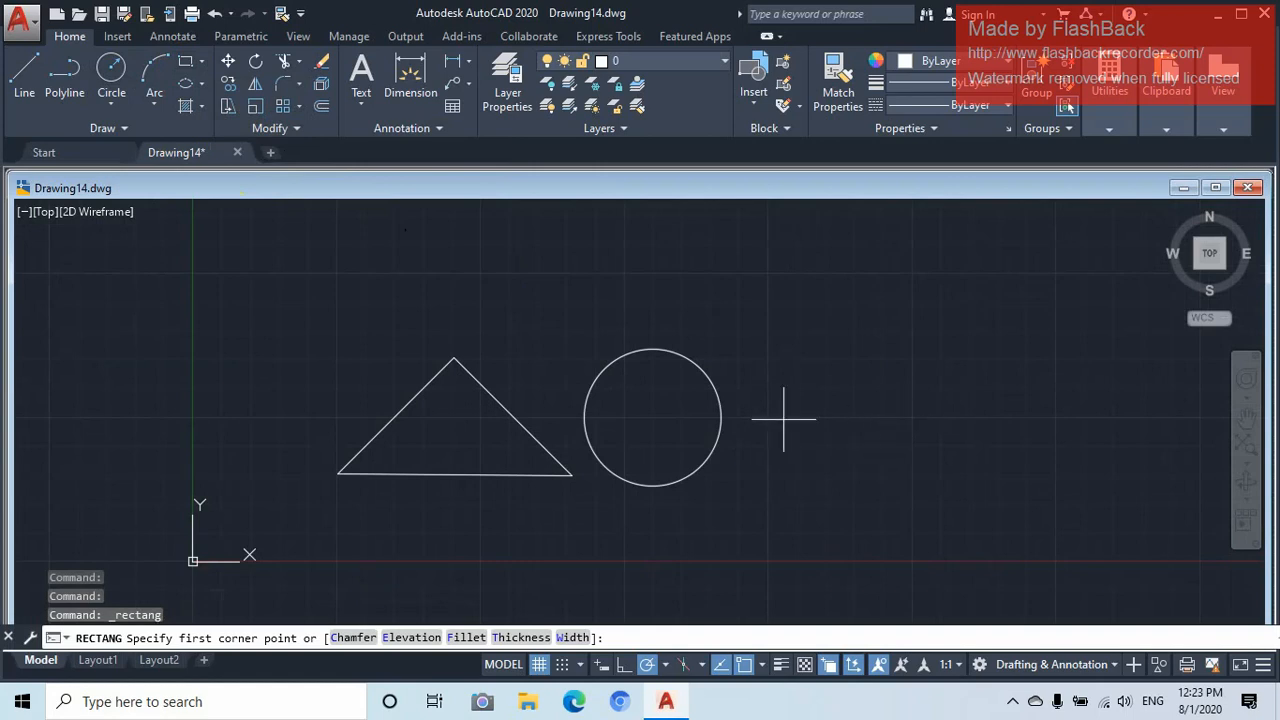
left_click(768, 469)
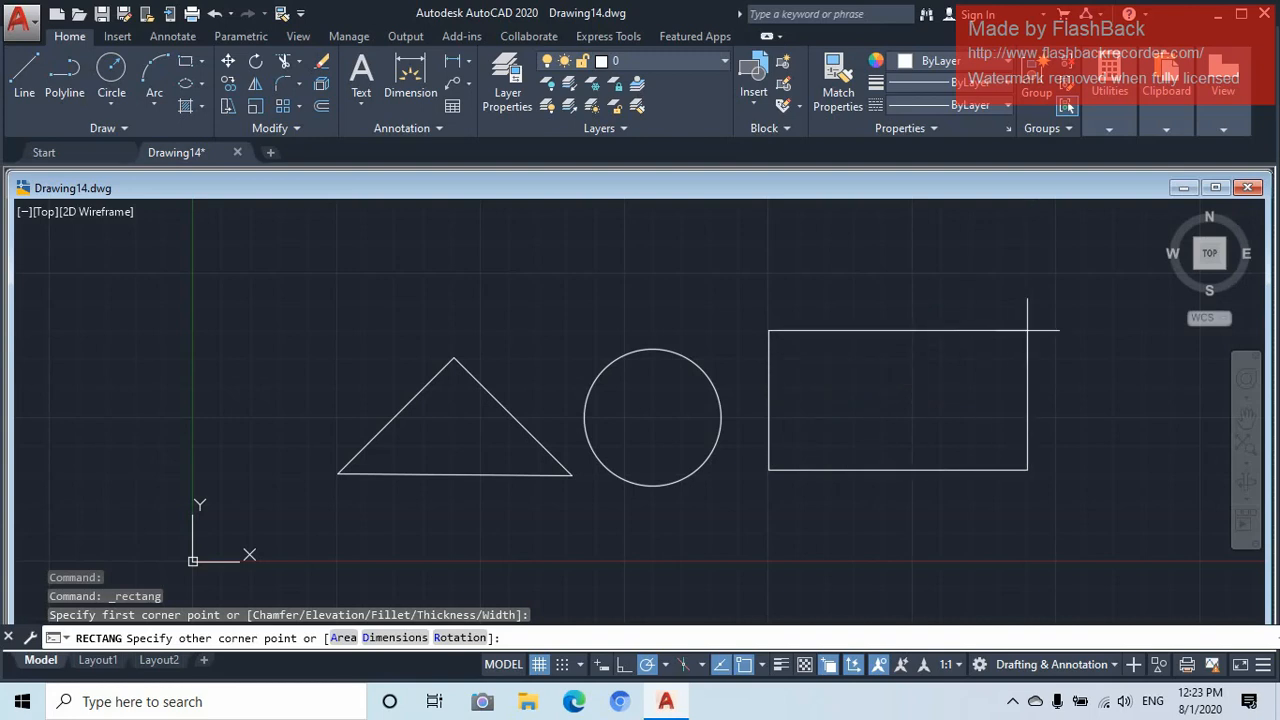
left_click(1016, 328)
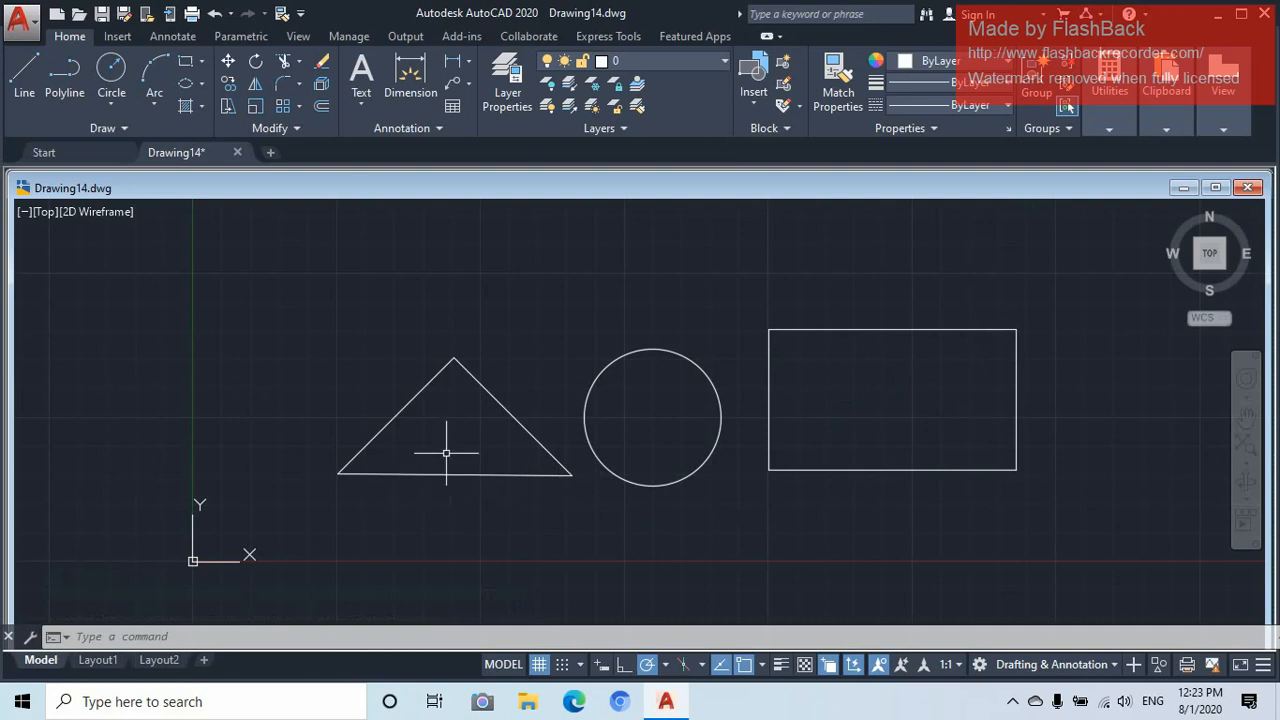
Select the triangle's three sides, the circle and the rectangle one by one, and clear the selection
mouse_move(443, 438)
middle_mouse_down()
mouse_move(534, 429)
mouse_move(463, 443)
middle_mouse_up()
scroll(463, 438, "up", 2)
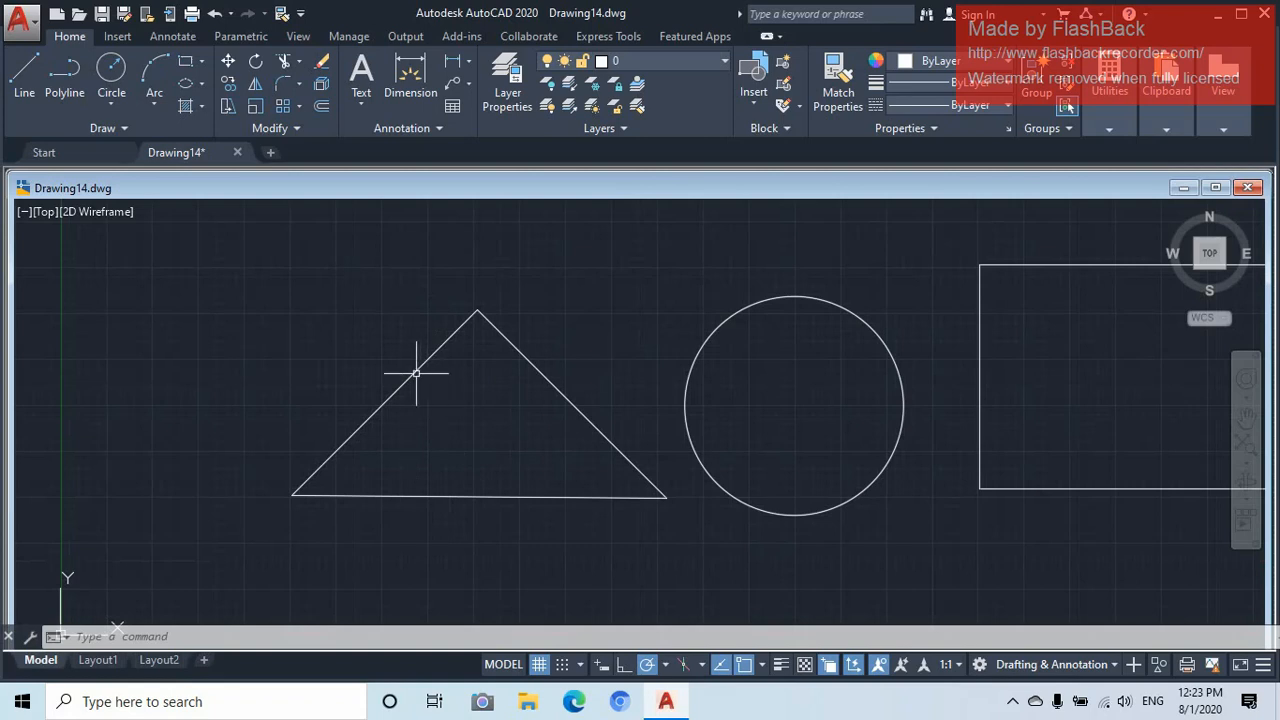
mouse_move(412, 374)
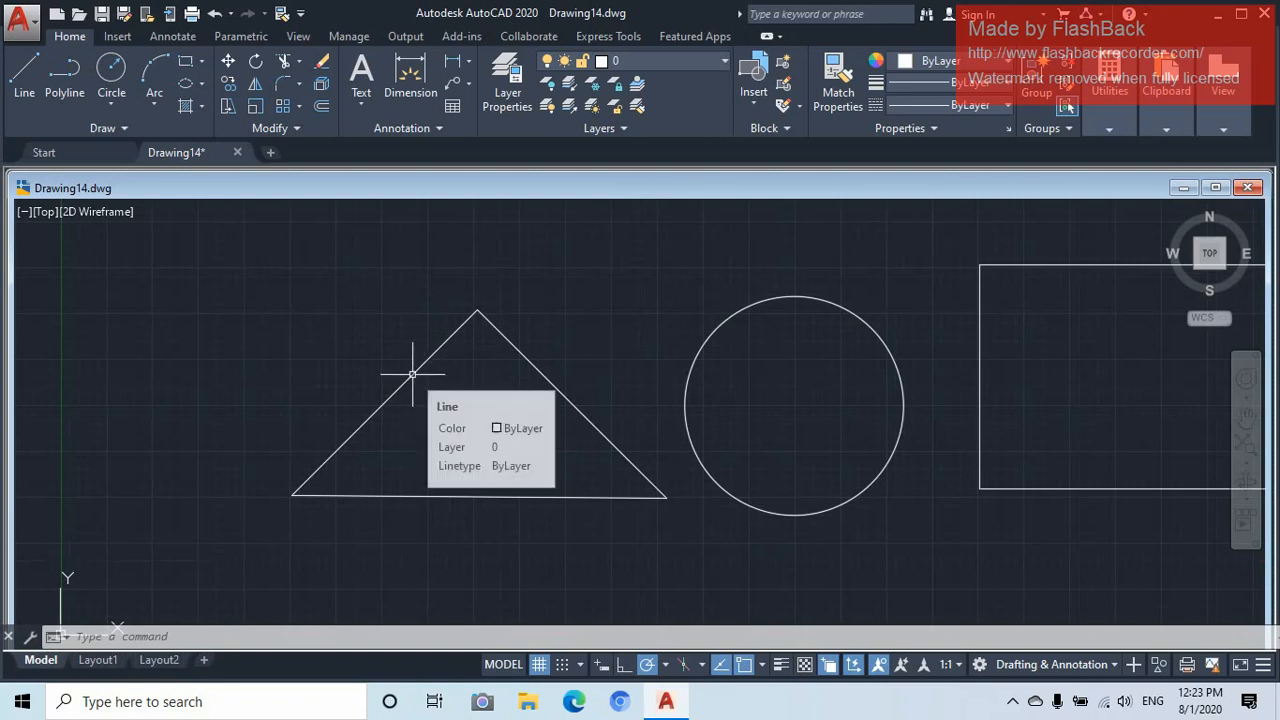
left_click(412, 374)
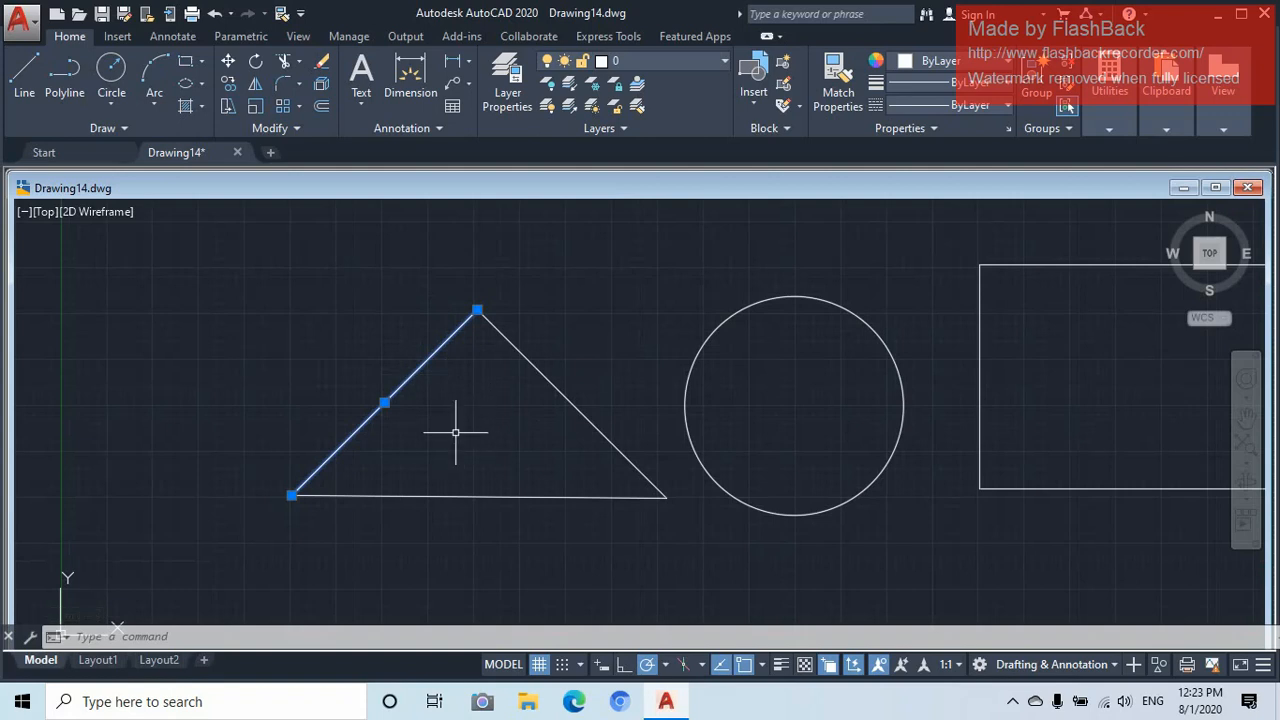
left_click(532, 362)
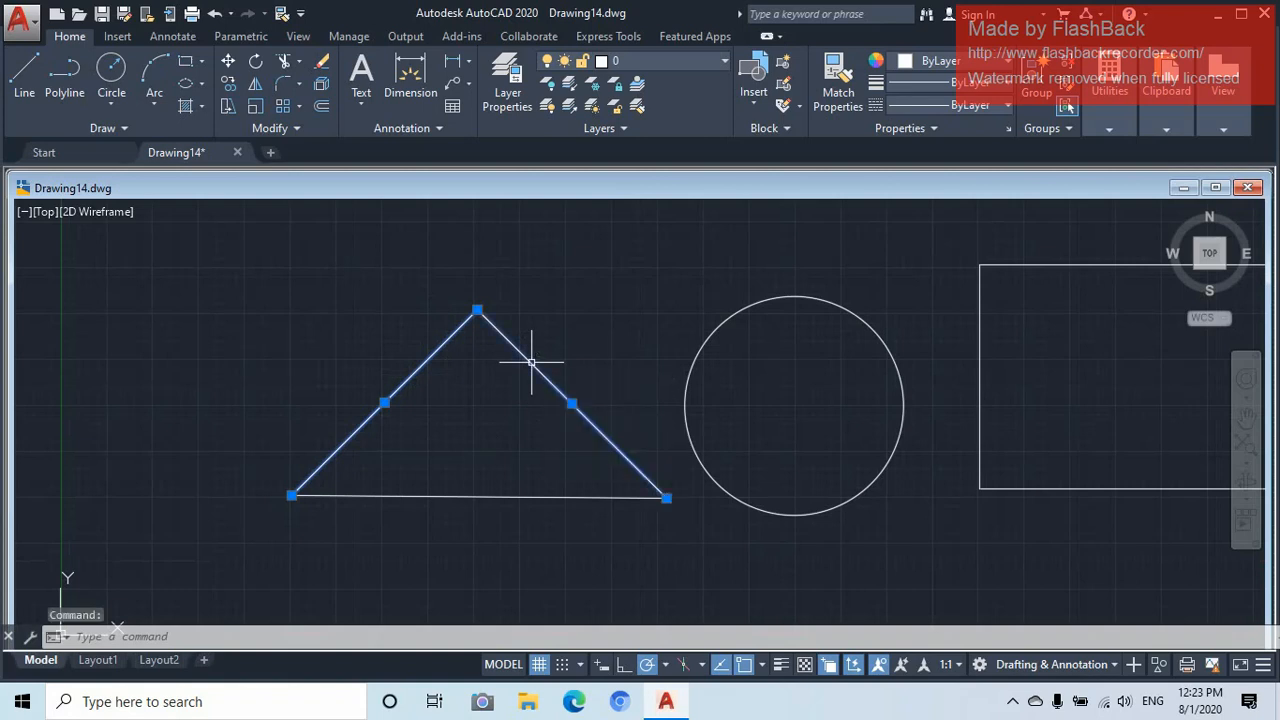
left_click(456, 496)
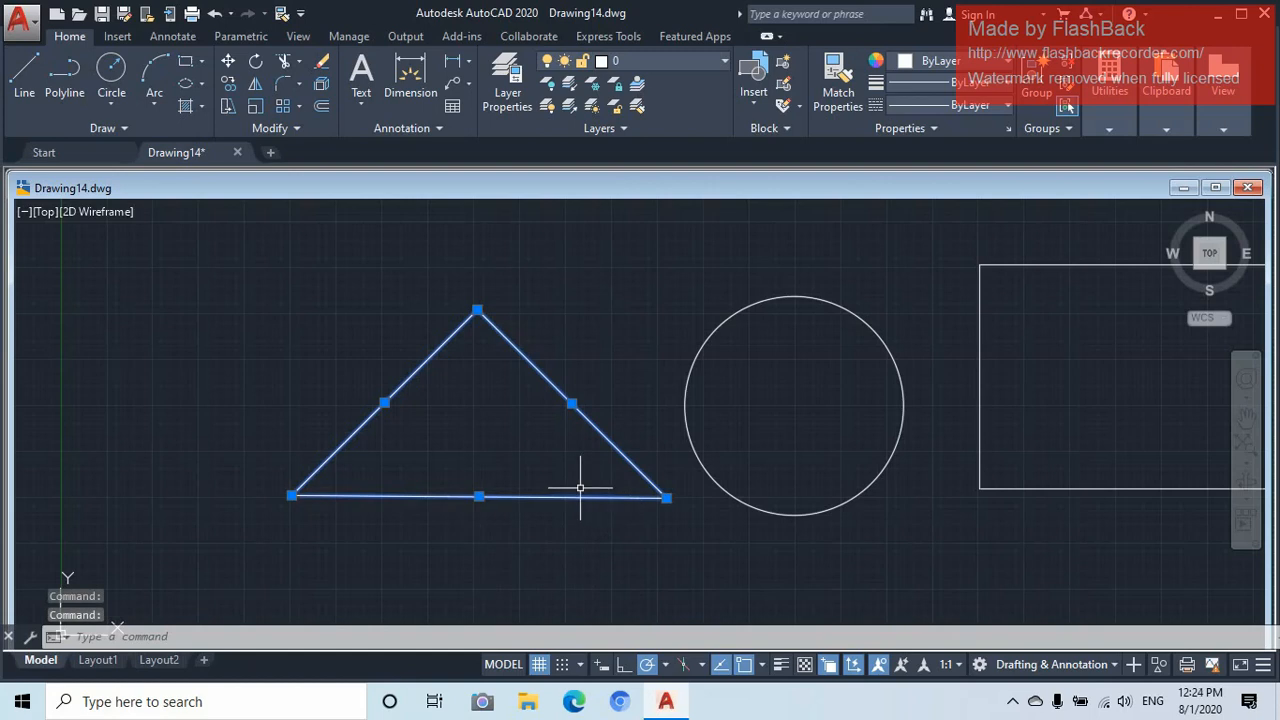
left_click(686, 384)
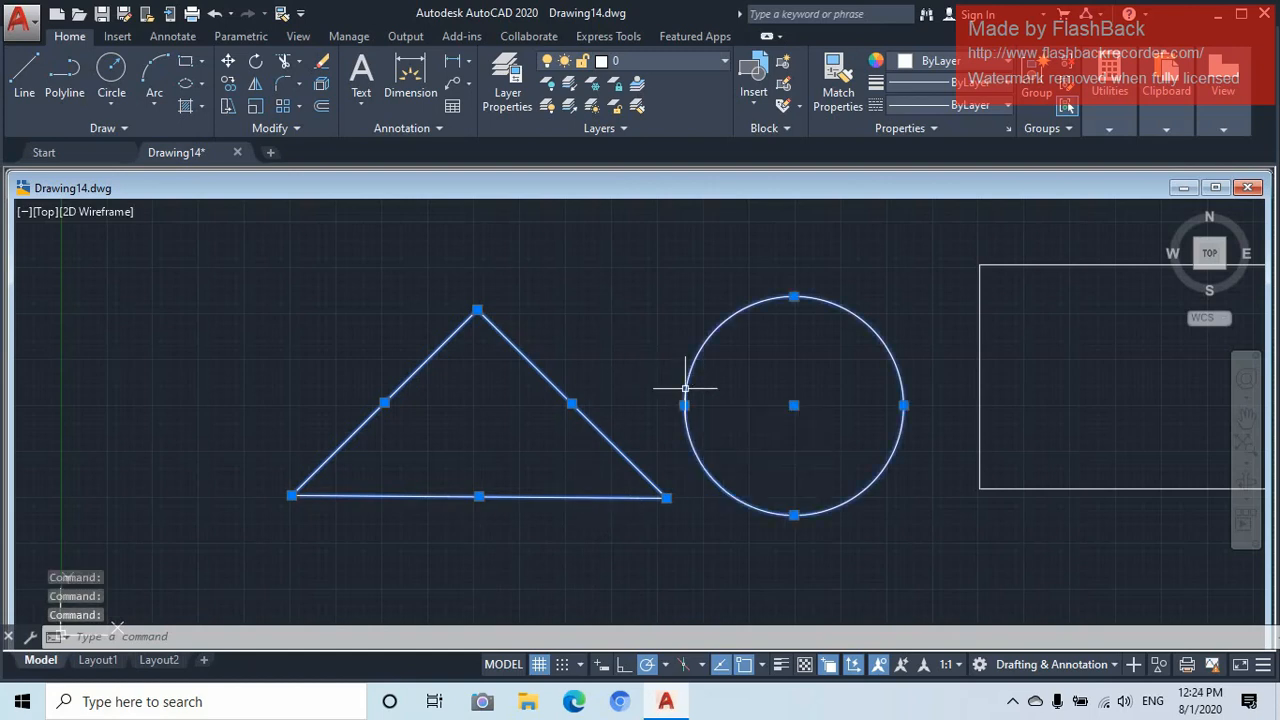
left_click(979, 381)
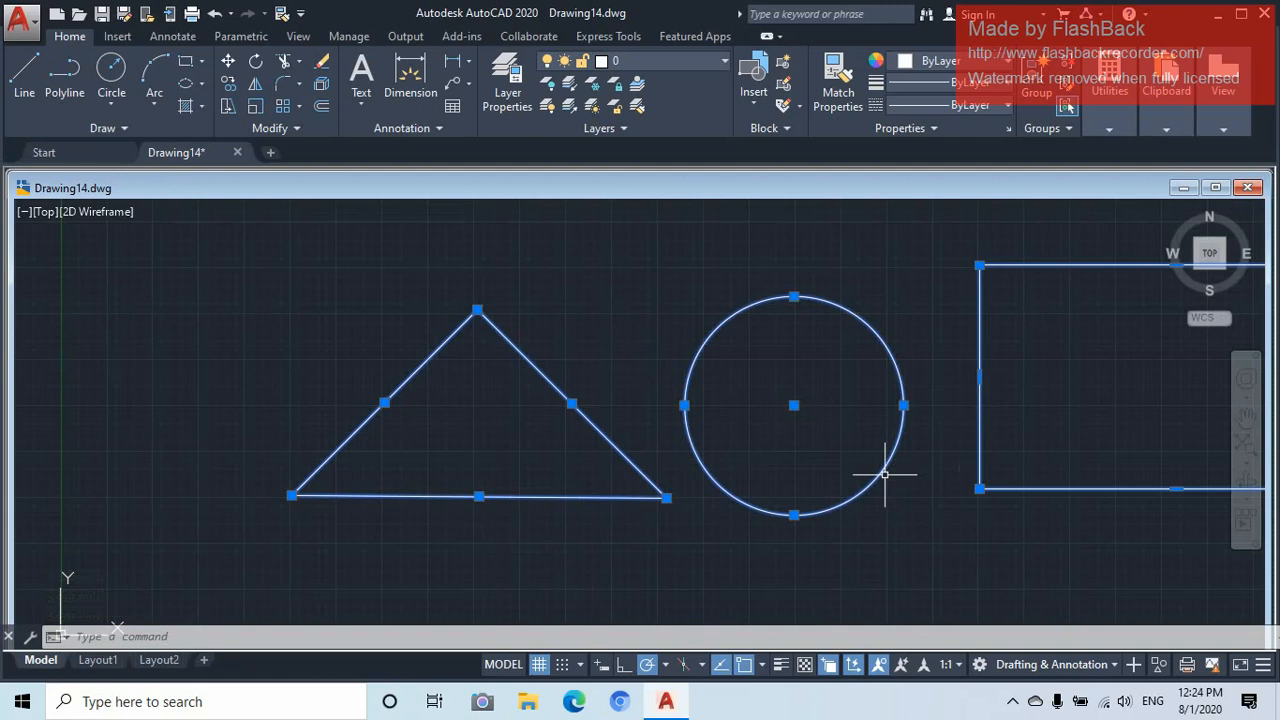
key("Escape")
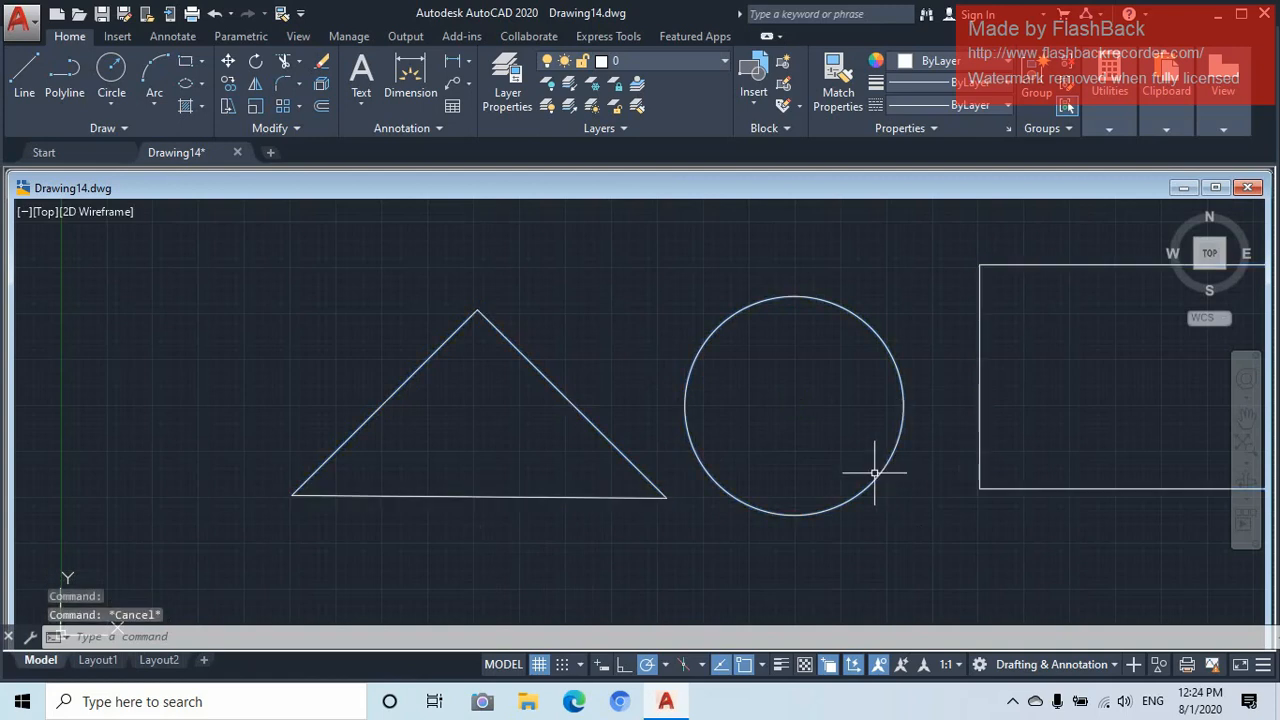
Select the triangle with an enclosing window, add the circle with a second window, and clear the selection
scroll(791, 403, "down", 2)
middle_click_drag(791, 403, 634, 406)
scroll(687, 403, "up", 2)
scroll(690, 401, "down", 2)
scroll(634, 406, "up", 2)
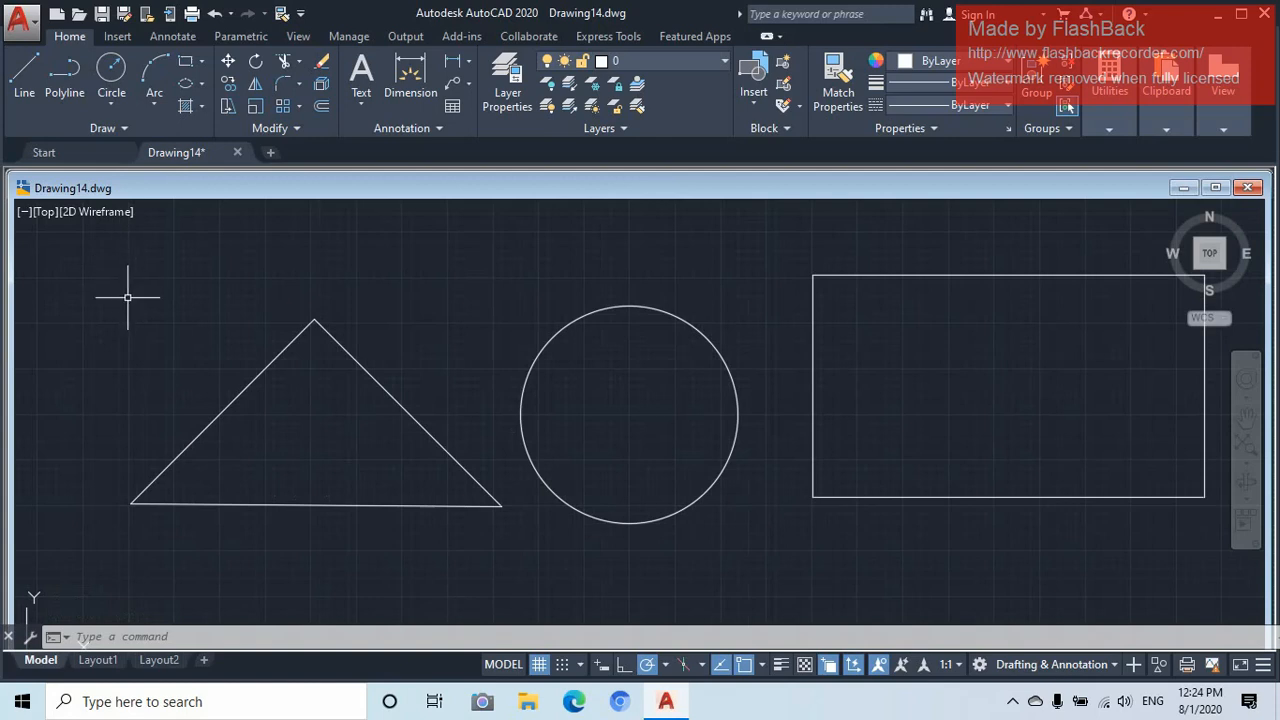
left_click(127, 297)
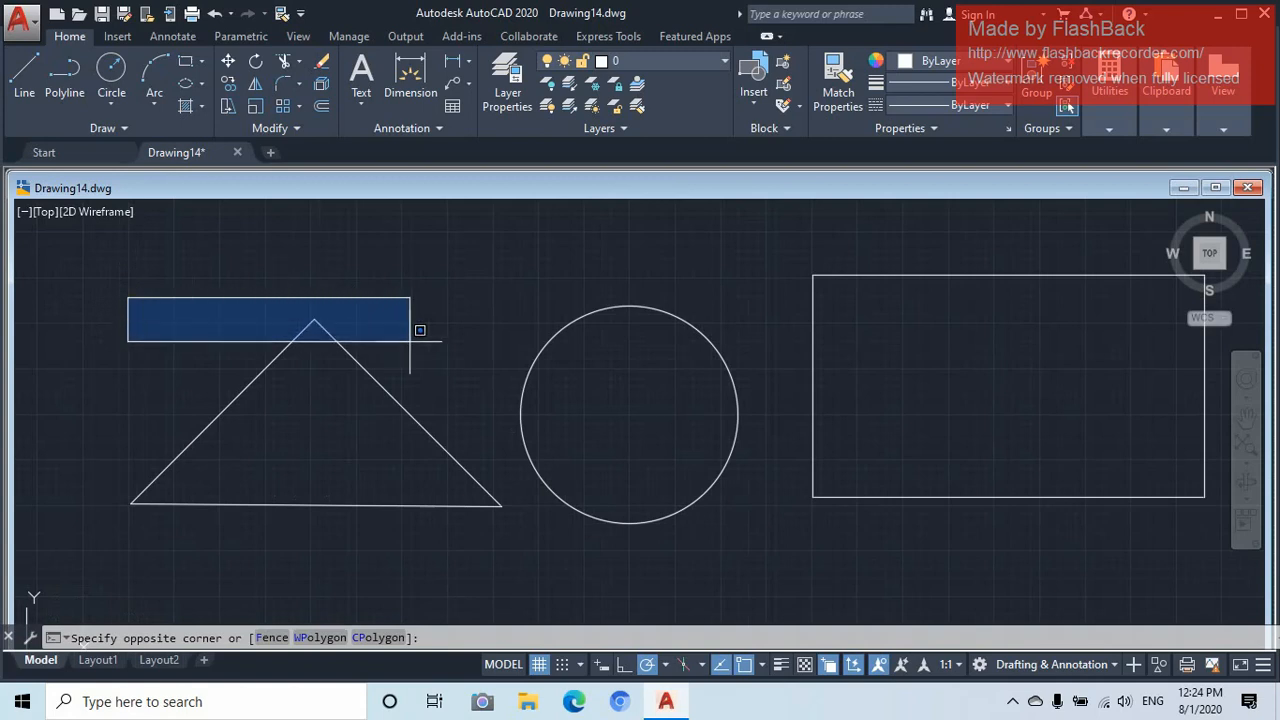
left_click(505, 531)
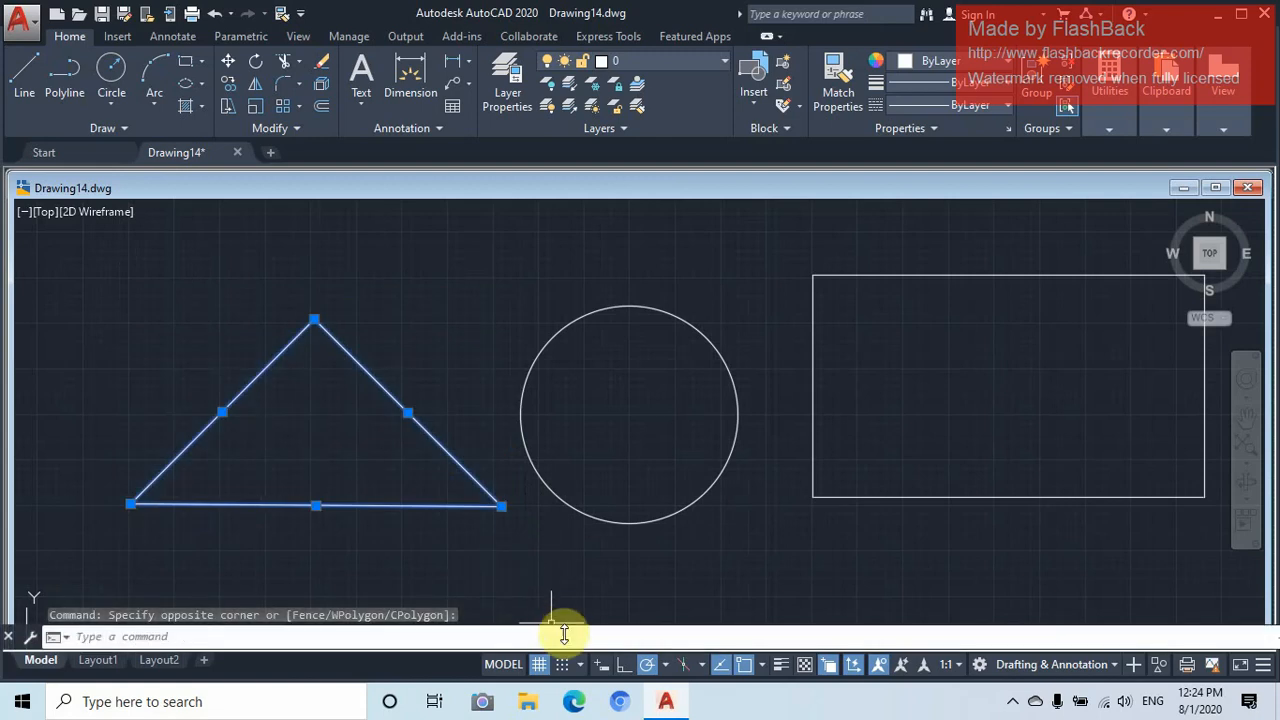
left_click(494, 296)
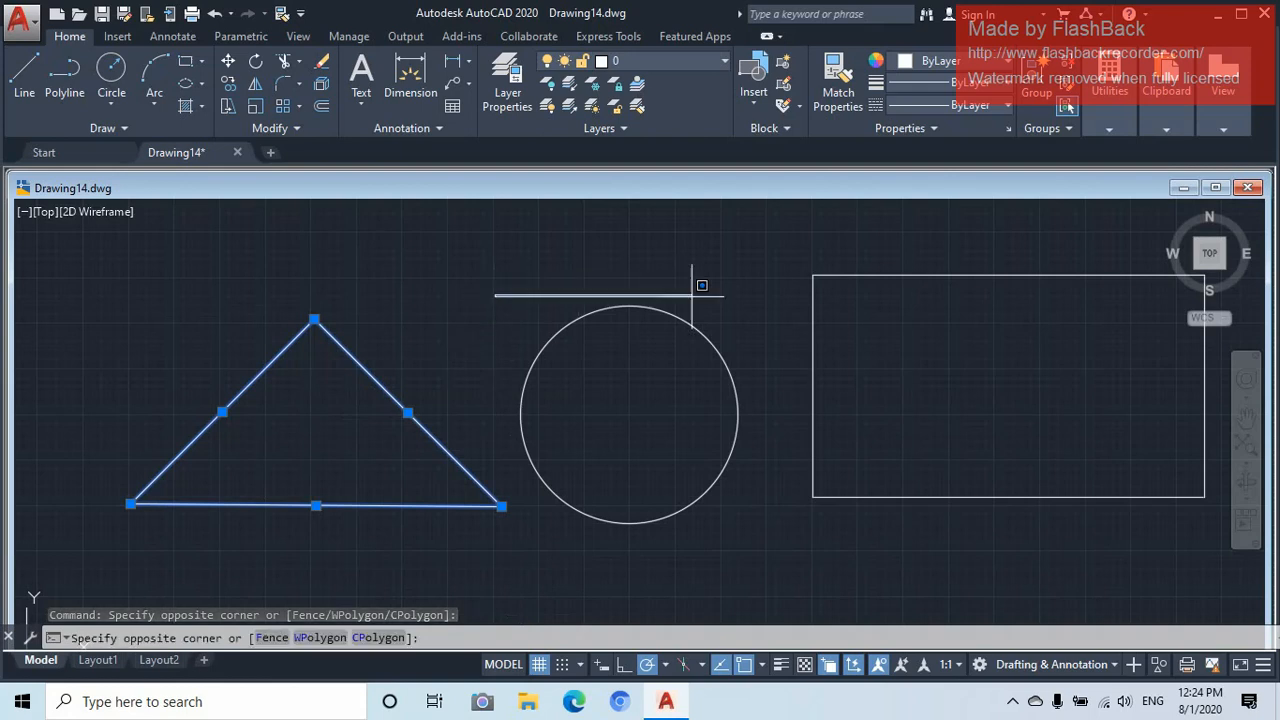
left_click(767, 532)
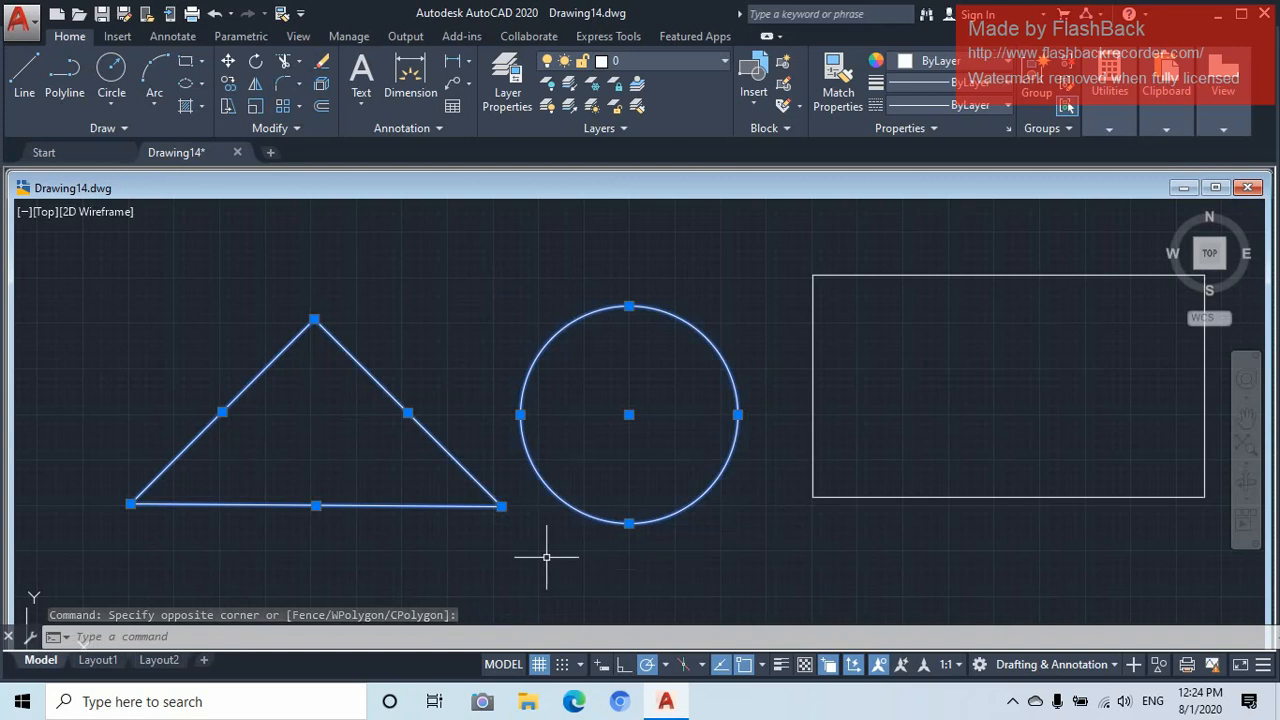
key("Escape")
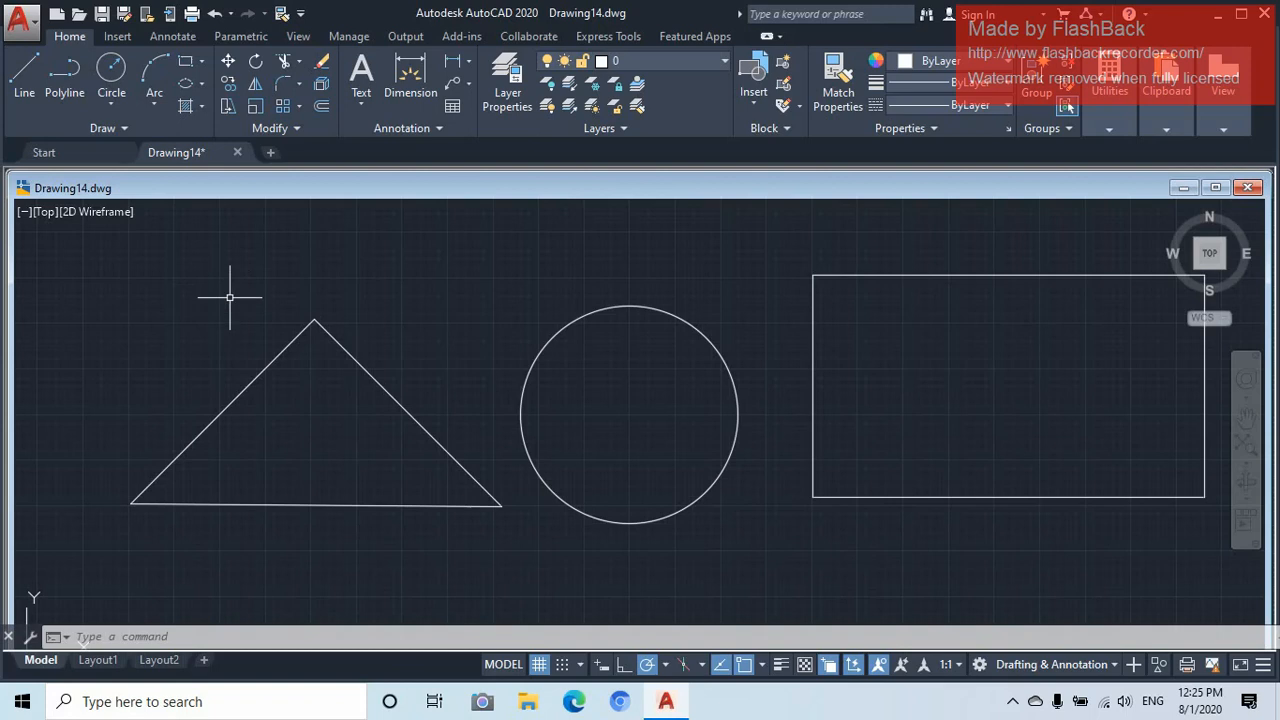
Select the triangle with a window lasso, add the circle with a second window lasso, and clear the selection
left_click(230, 297)
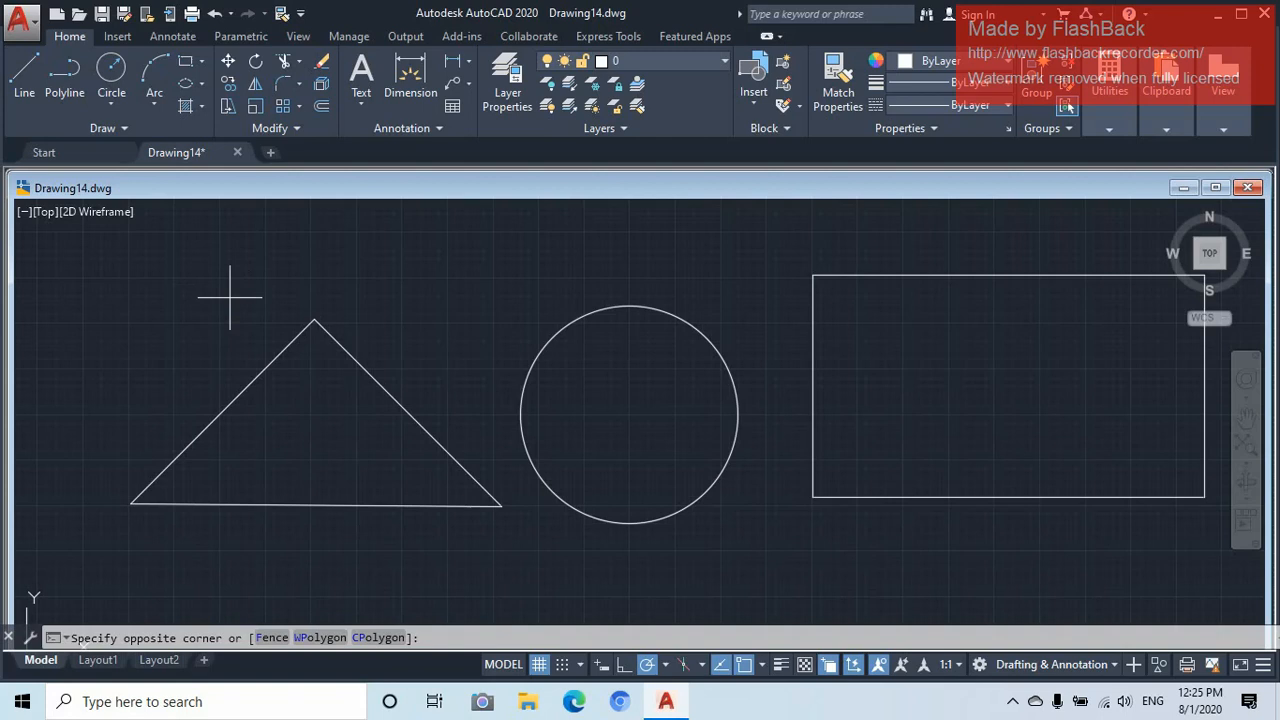
mouse_move(230, 297)
left_mouse_down()
mouse_move(354, 309)
mouse_move(508, 455)
mouse_move(510, 535)
mouse_move(450, 555)
mouse_move(150, 538)
mouse_move(107, 498)
mouse_move(137, 434)
left_mouse_up()
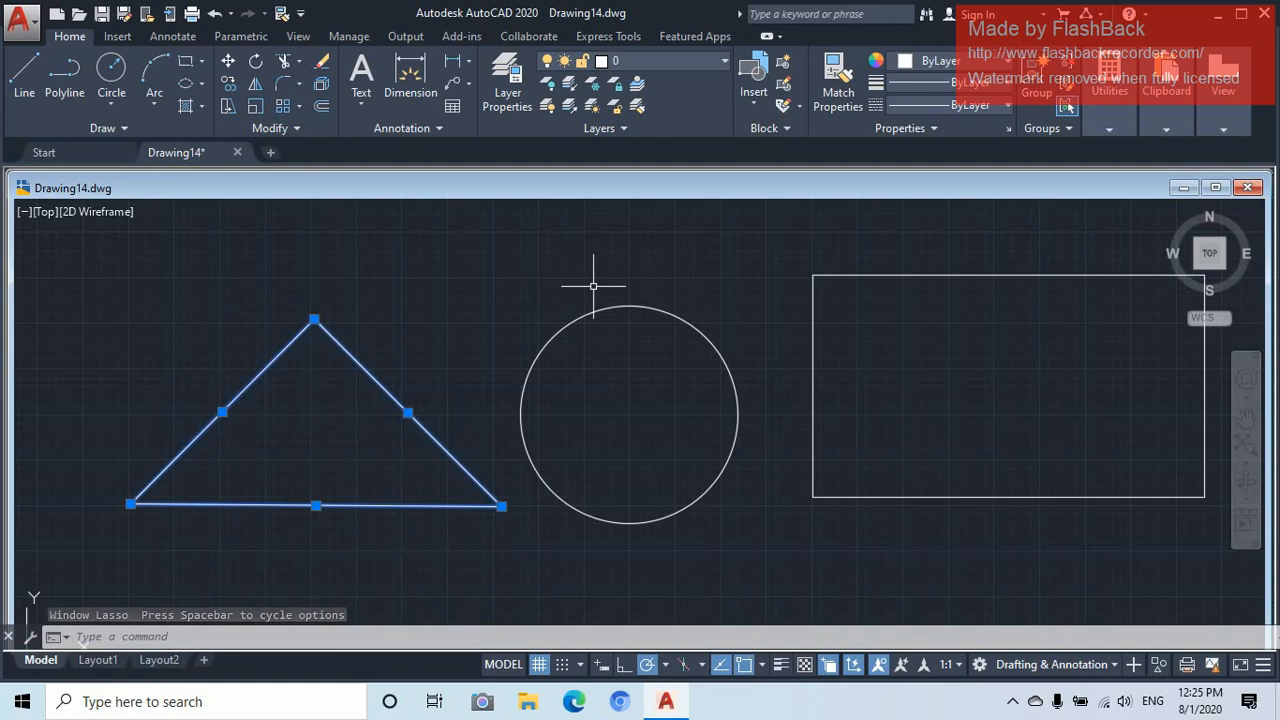
mouse_move(593, 286)
left_mouse_down()
mouse_move(675, 282)
mouse_move(738, 330)
mouse_move(768, 428)
mouse_move(749, 530)
mouse_move(596, 535)
mouse_move(514, 505)
mouse_move(495, 364)
left_mouse_up()
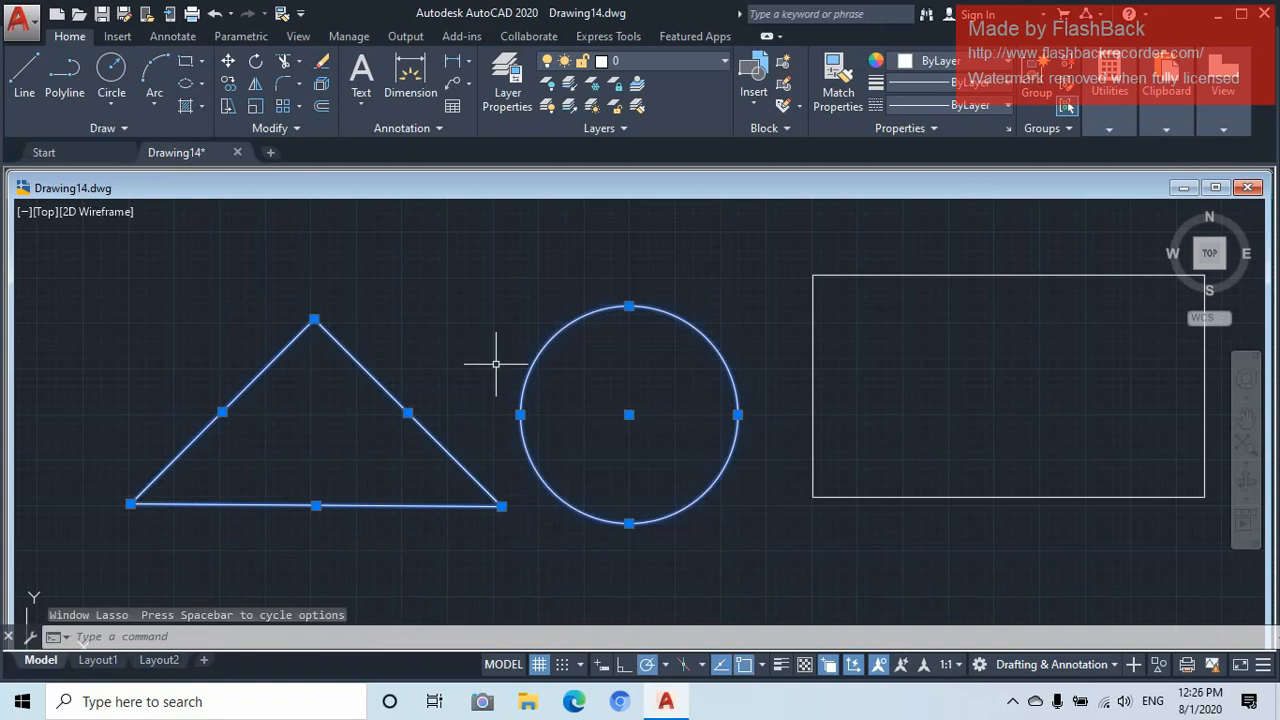
key("Escape")
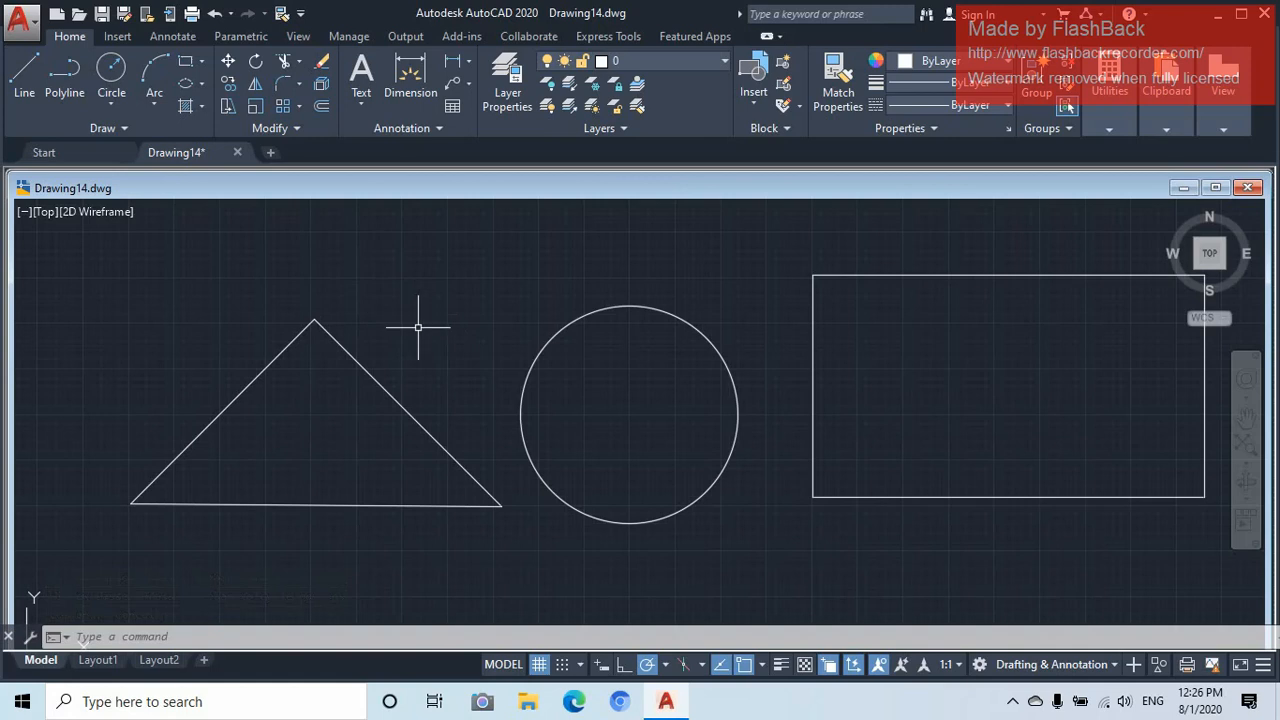
Select the triangle's two slanted sides, its base and the circle with successive crossing windows, and clear the selection
left_click(418, 320)
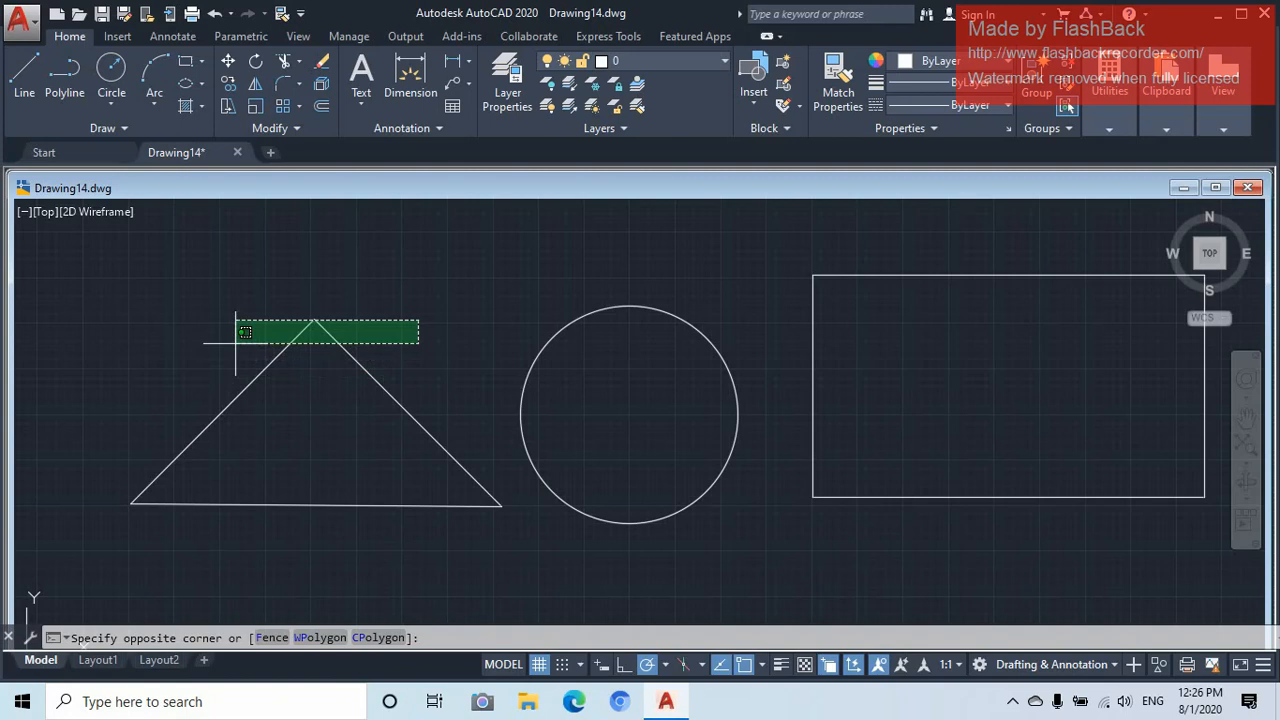
left_click(236, 343)
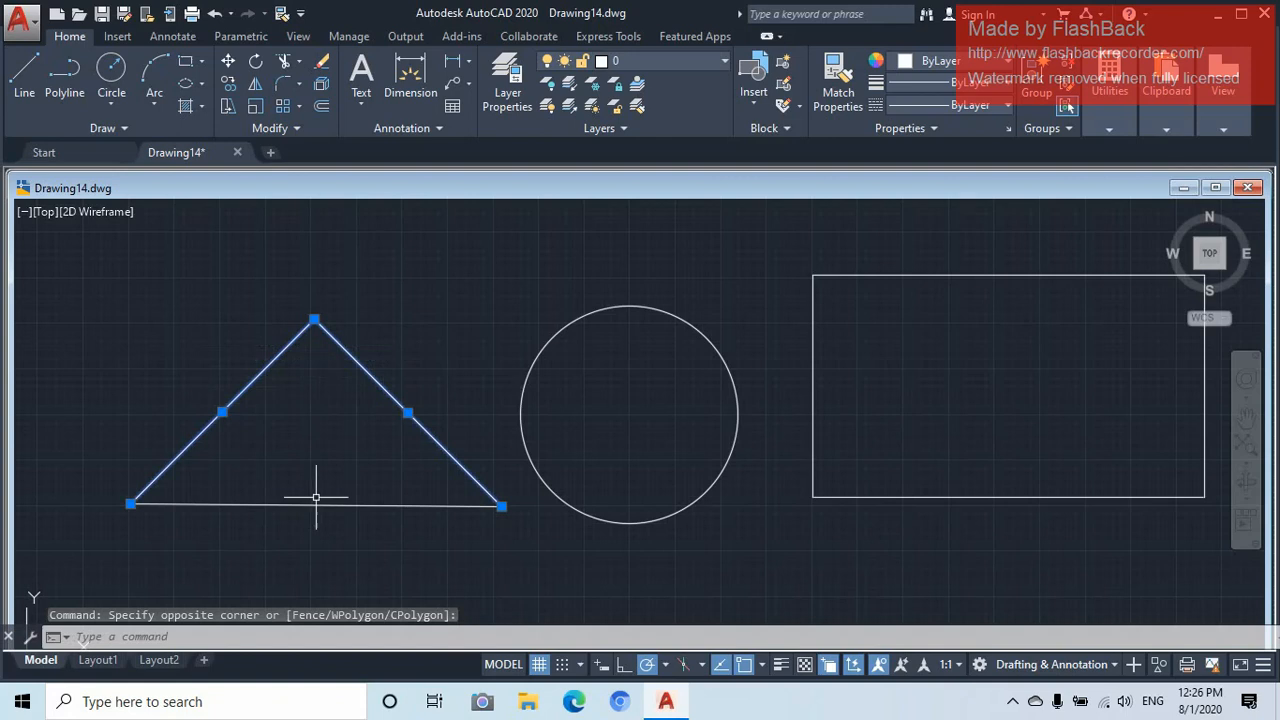
left_click(370, 470)
left_click(312, 515)
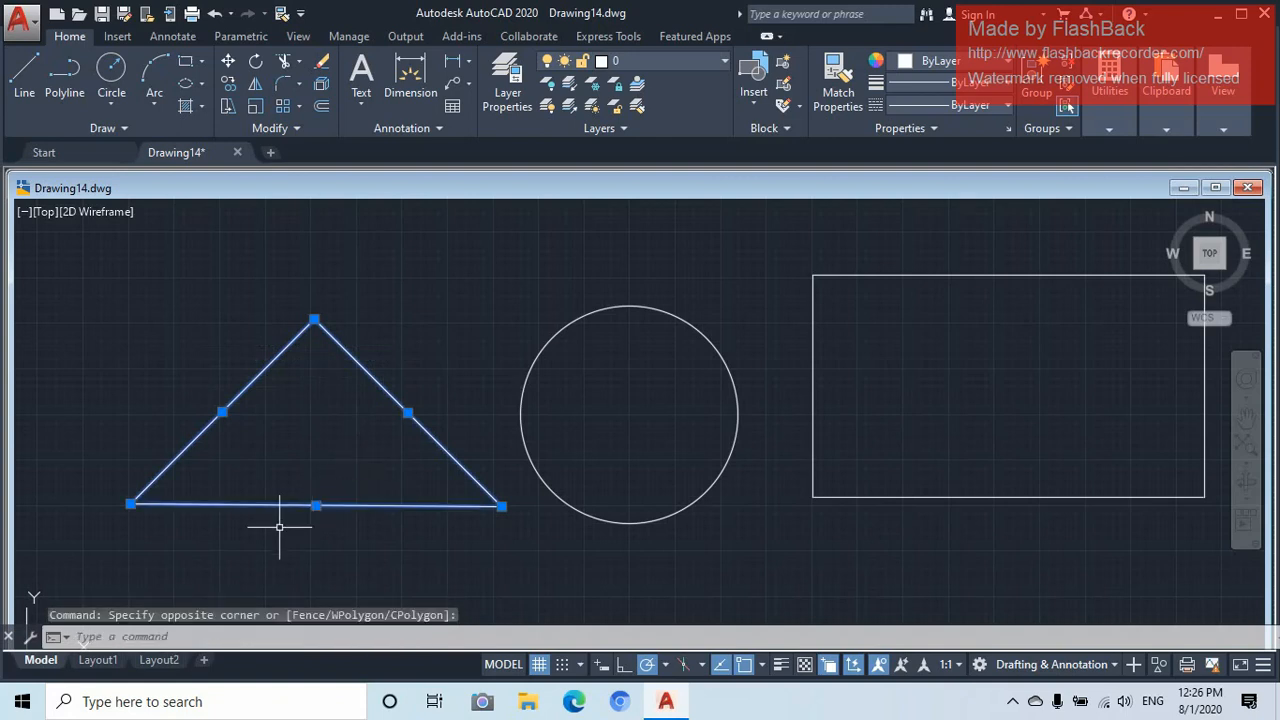
left_click(715, 290)
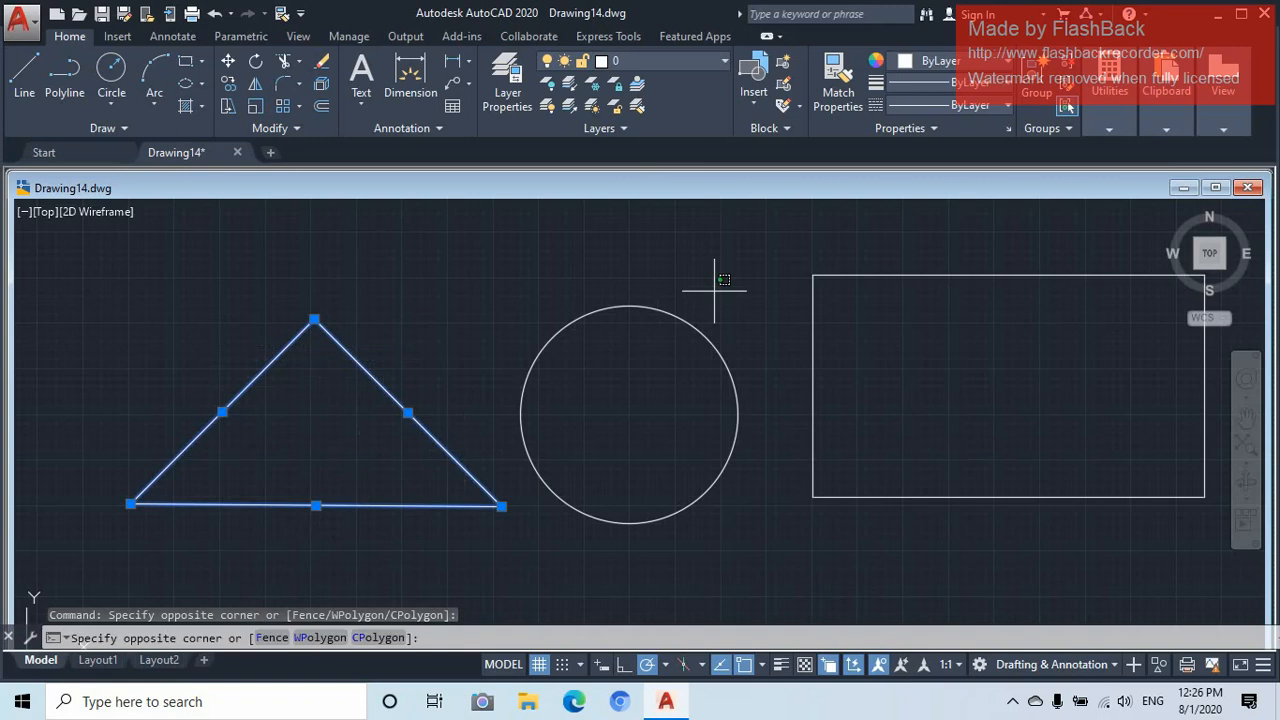
left_click(601, 310)
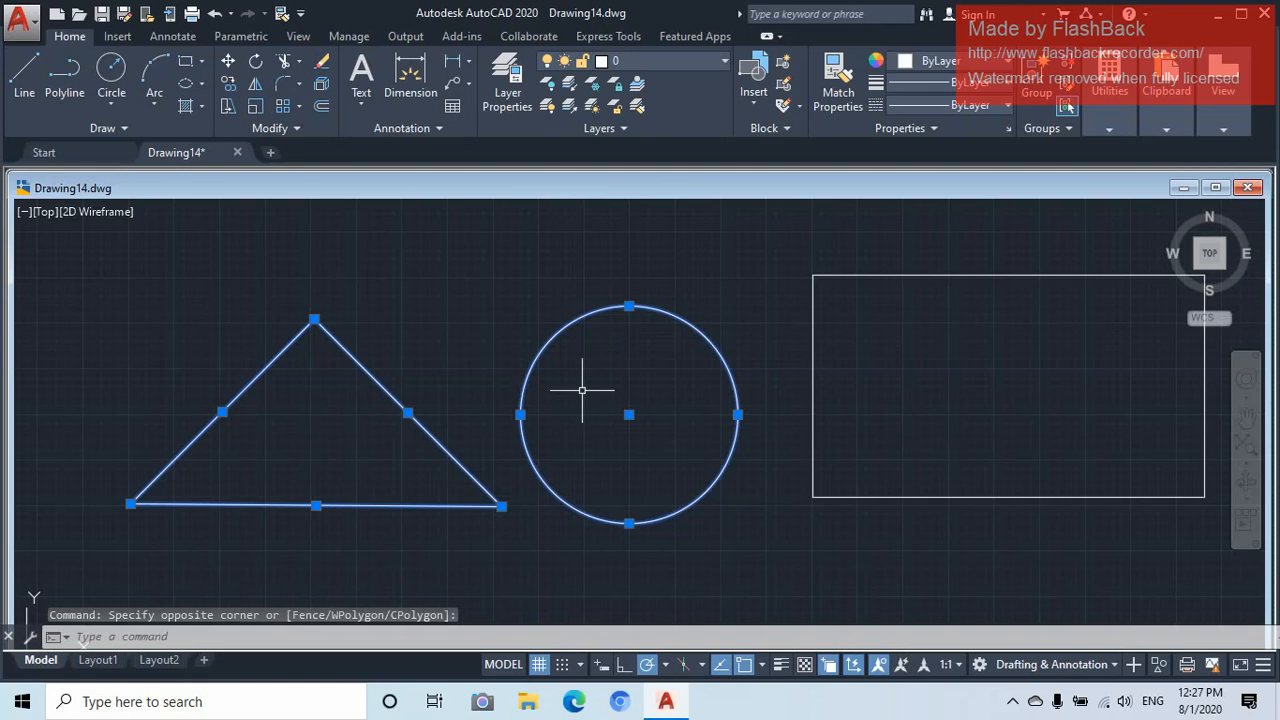
left_click(523, 276)
key("Escape")
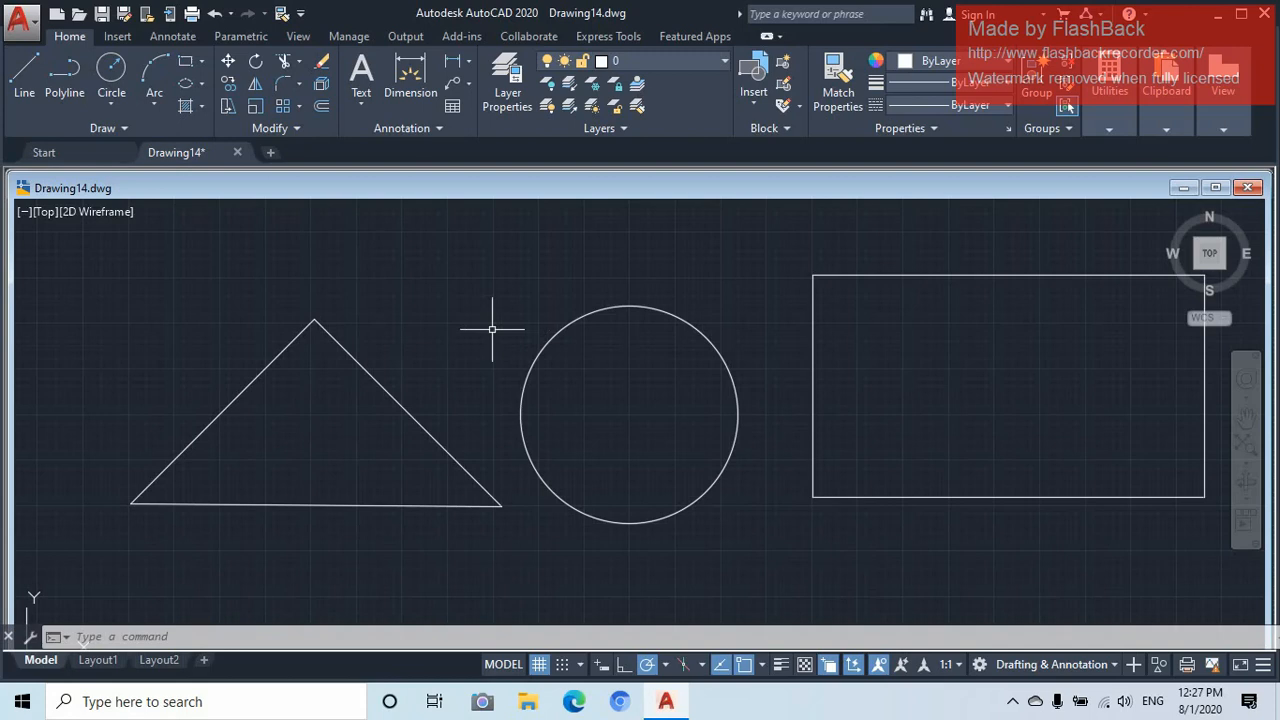
Select the triangle's slanted sides, the circle and the rectangle in turn with crossing lassos, clearing the selection after each
mouse_move(500, 274)
left_mouse_down()
mouse_move(486, 297)
mouse_move(509, 529)
mouse_move(457, 543)
mouse_move(126, 514)
mouse_move(80, 446)
mouse_move(165, 320)
mouse_move(220, 306)
left_mouse_up()
key("Escape")
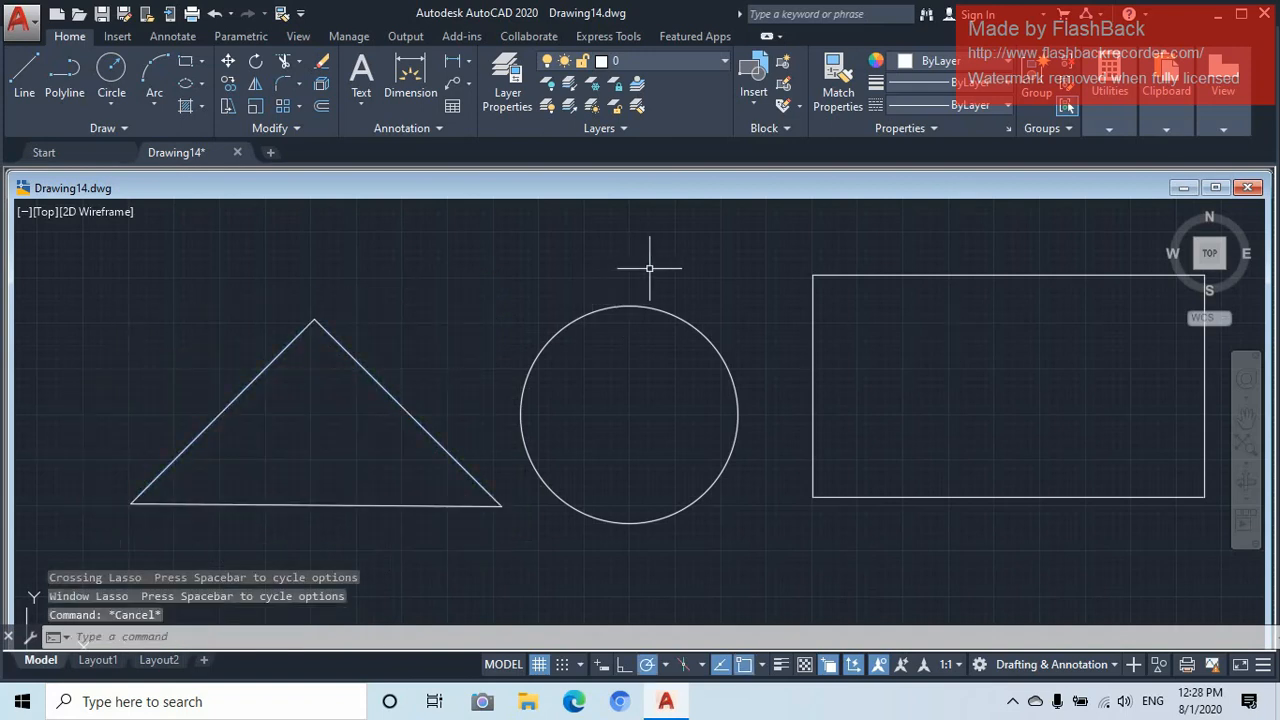
left_click_drag(655, 271, 758, 317)
mouse_move(760, 317)
left_mouse_down()
mouse_move(724, 475)
mouse_move(697, 524)
mouse_move(657, 509)
mouse_move(626, 521)
left_mouse_up()
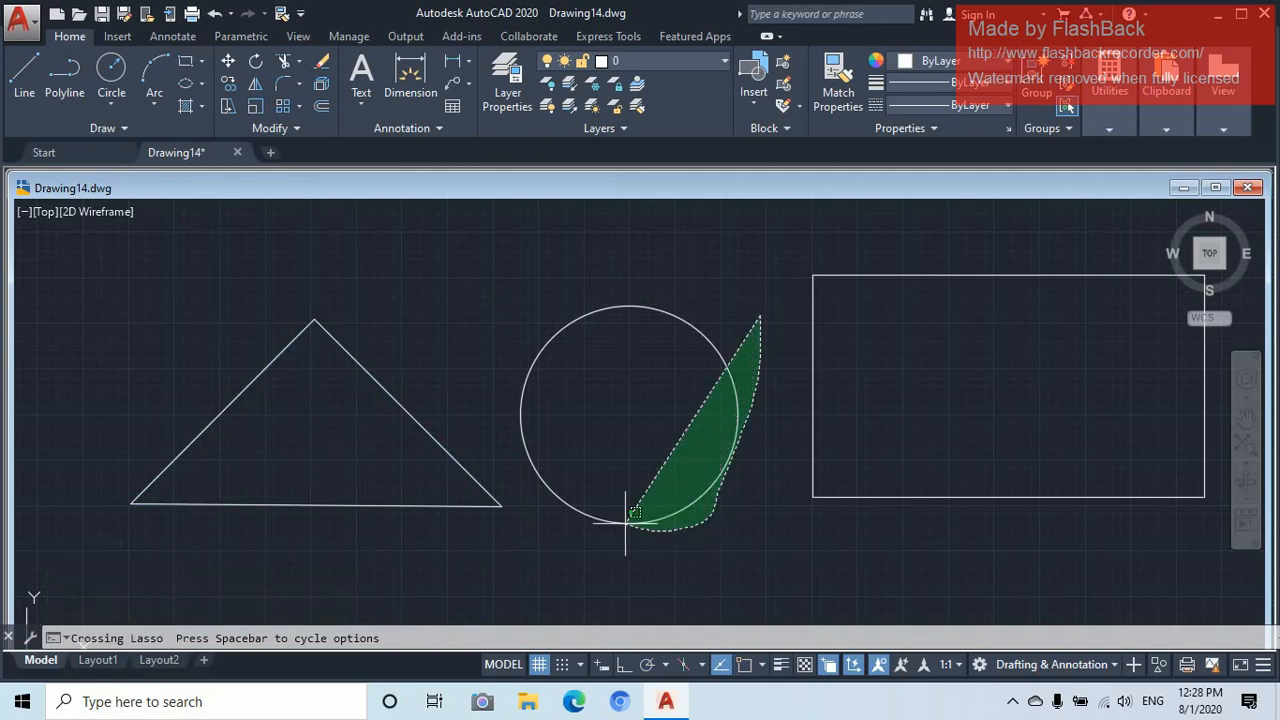
left_click_drag(626, 521, 626, 512)
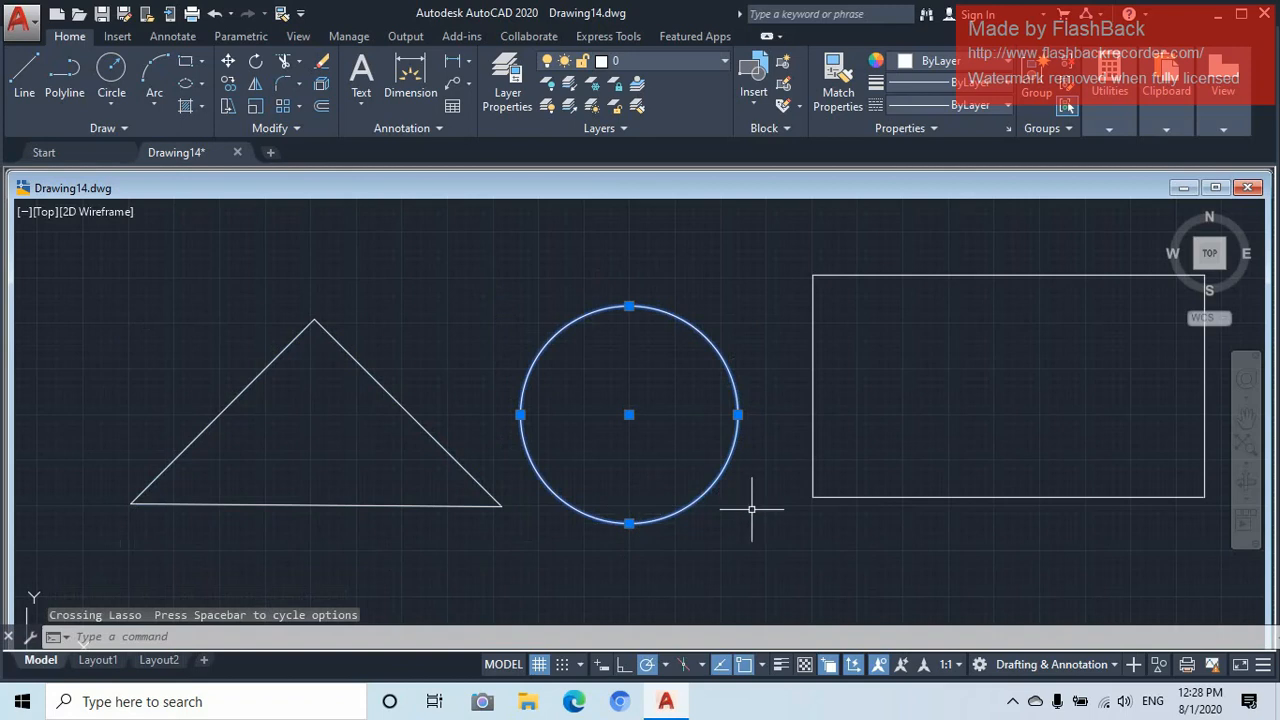
key("Escape")
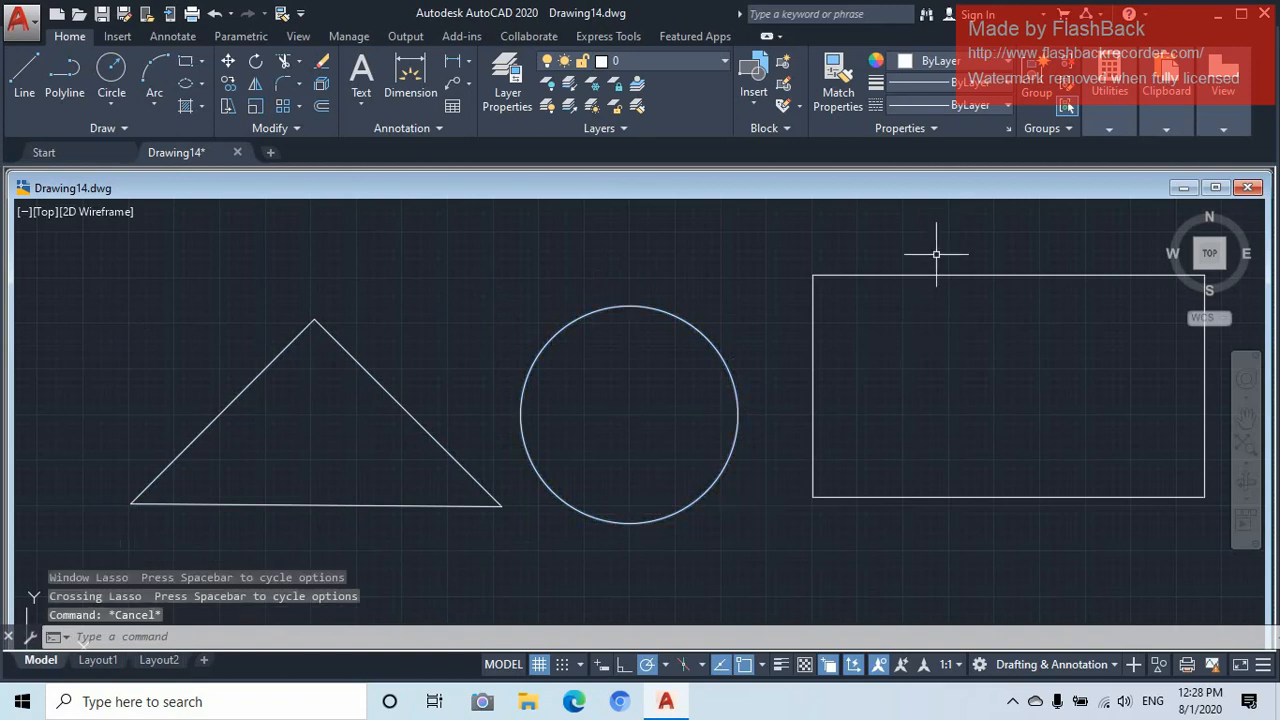
mouse_move(938, 246)
left_mouse_down()
mouse_move(914, 331)
mouse_move(783, 349)
mouse_move(778, 336)
left_mouse_up()
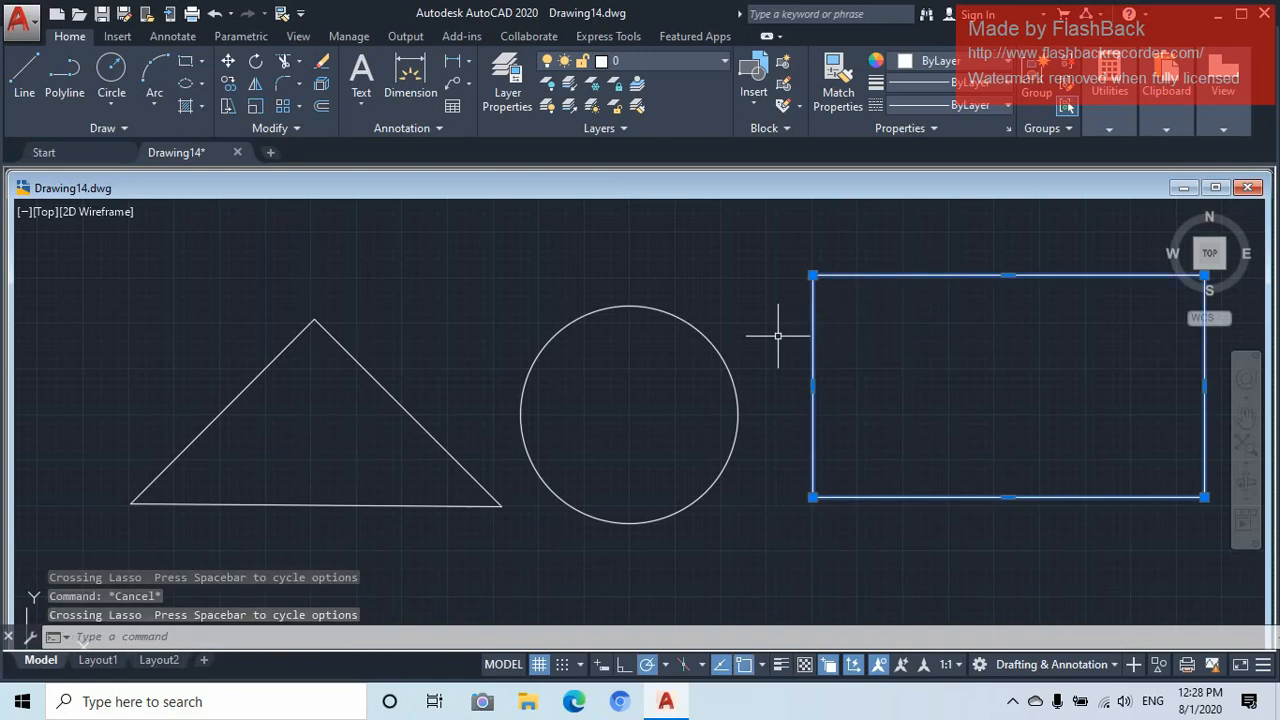
key("Escape")
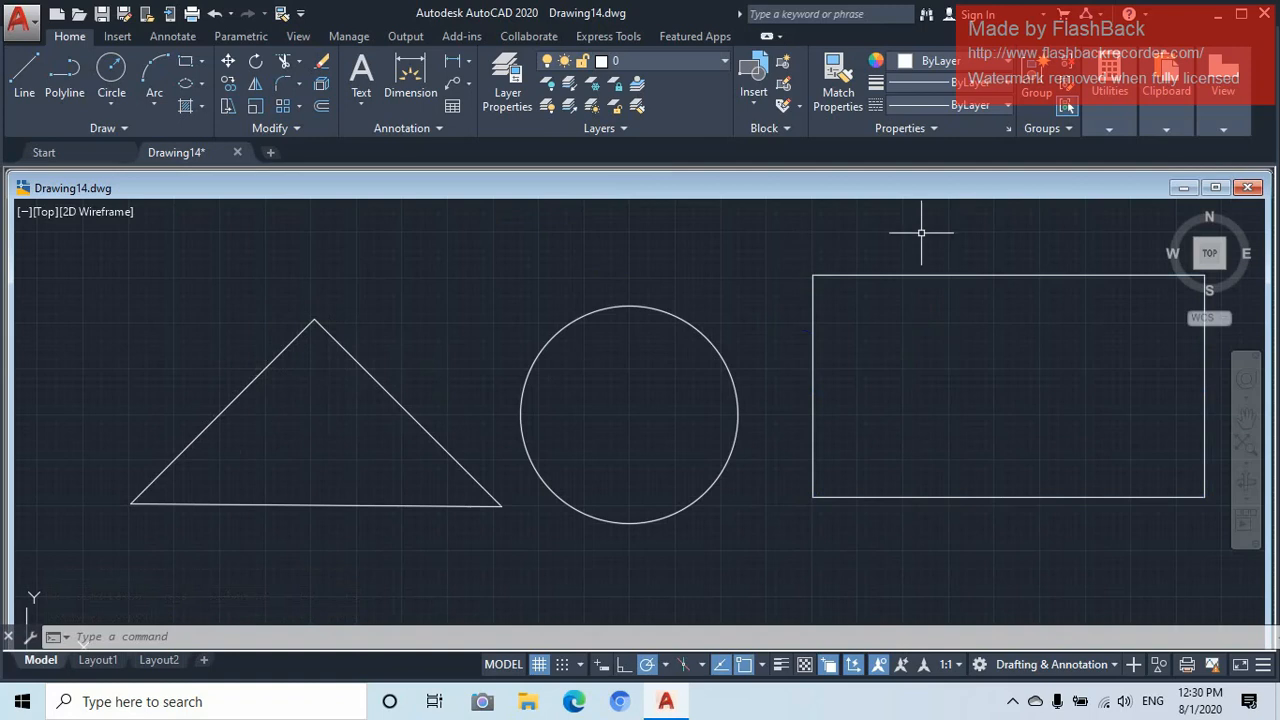
Select the rectangle and the circle together with one crossing window and delete them
left_click(921, 233)
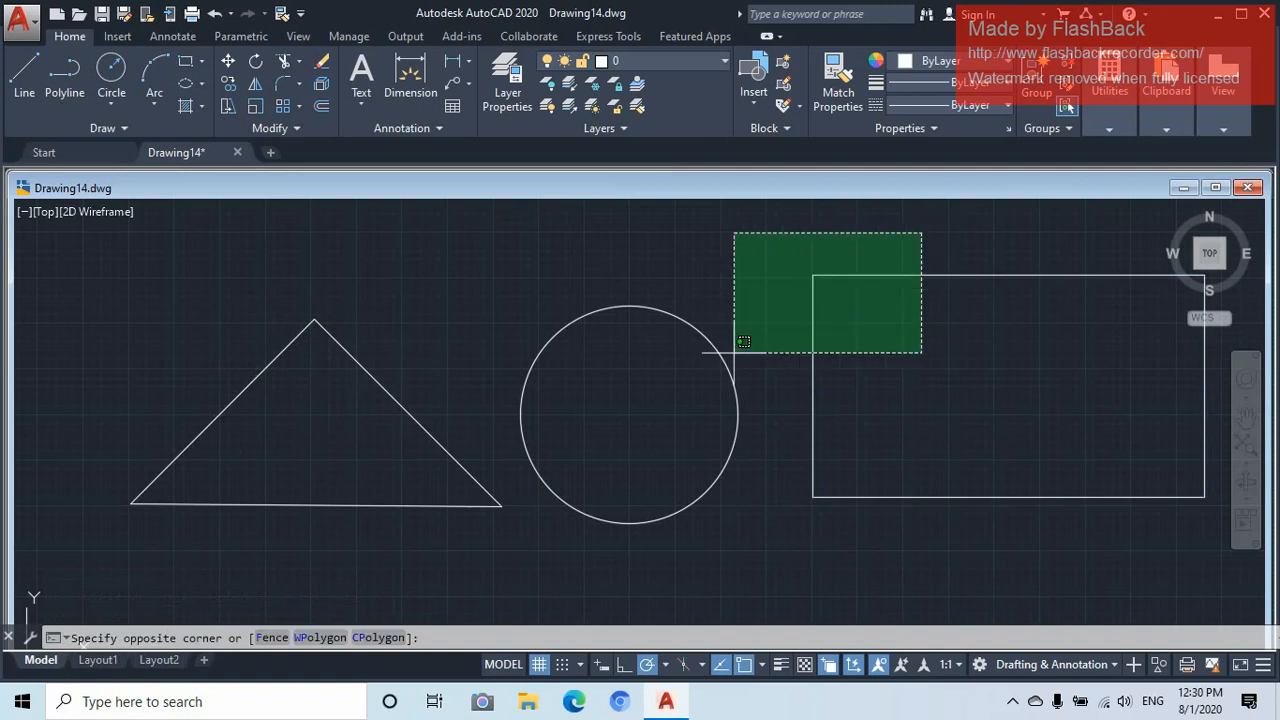
left_click(672, 369)
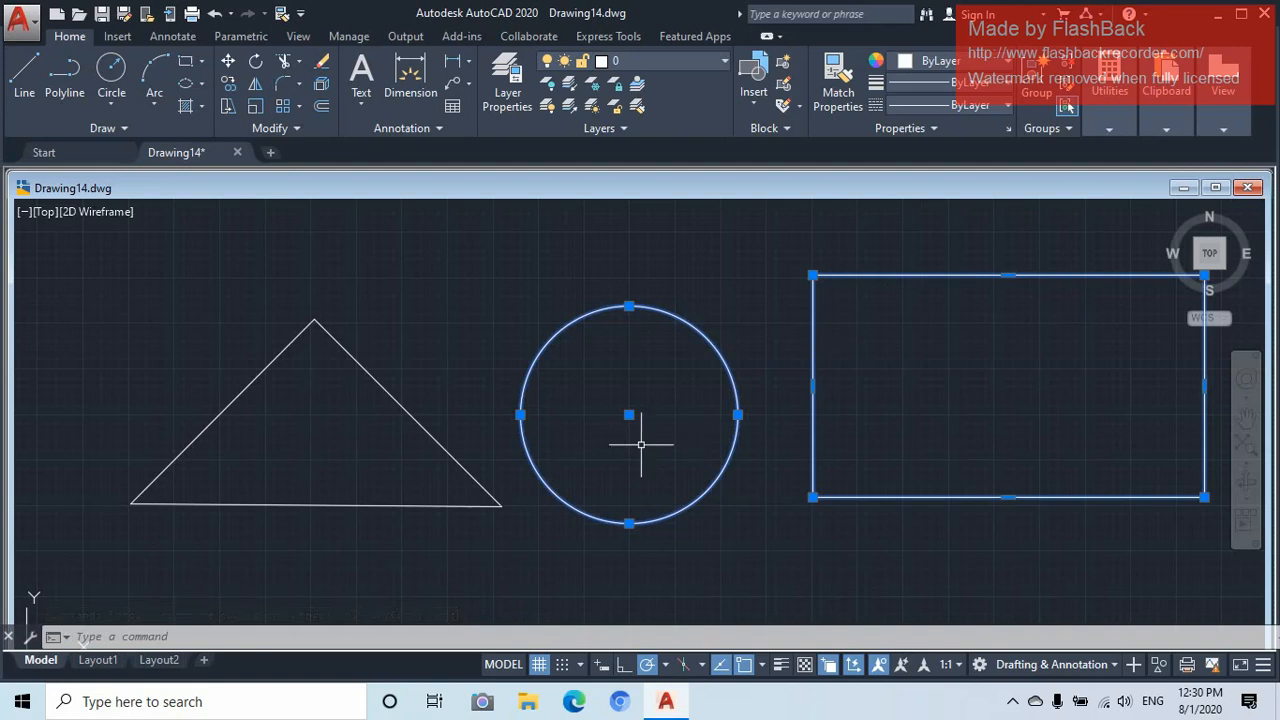
key("Delete")
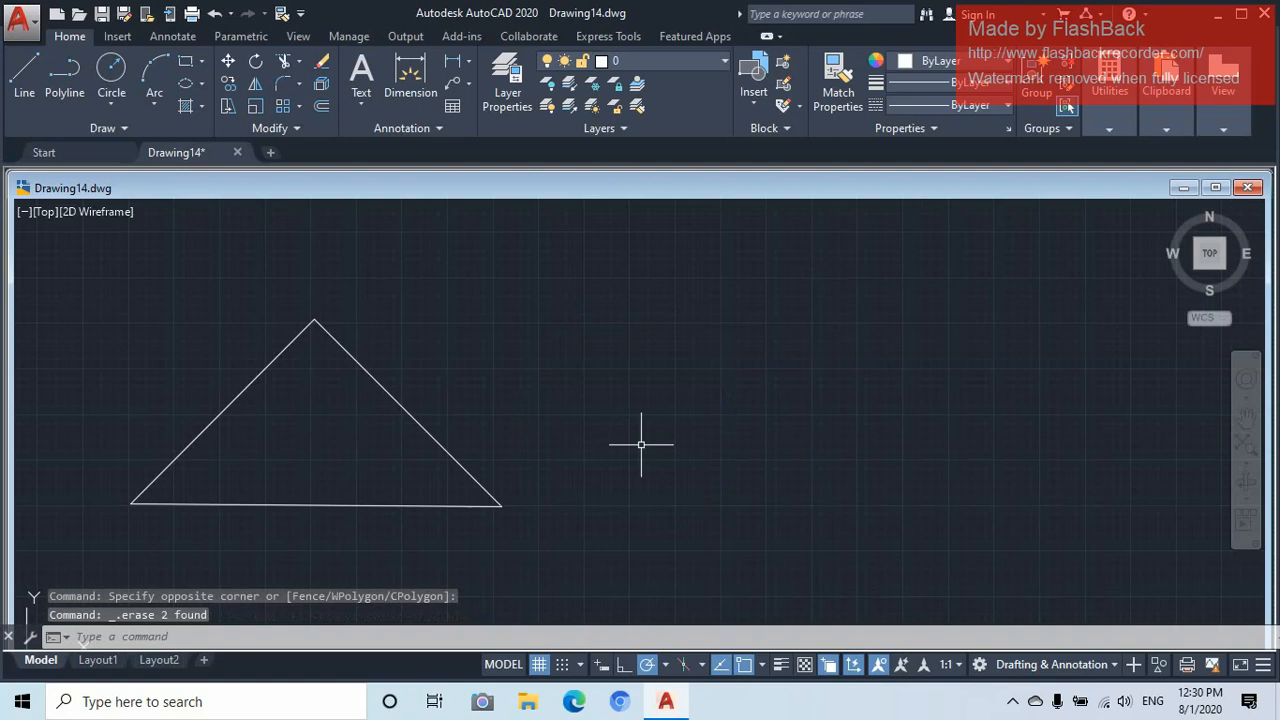
Select the whole triangle with a crossing window and erase it
left_click(503, 333)
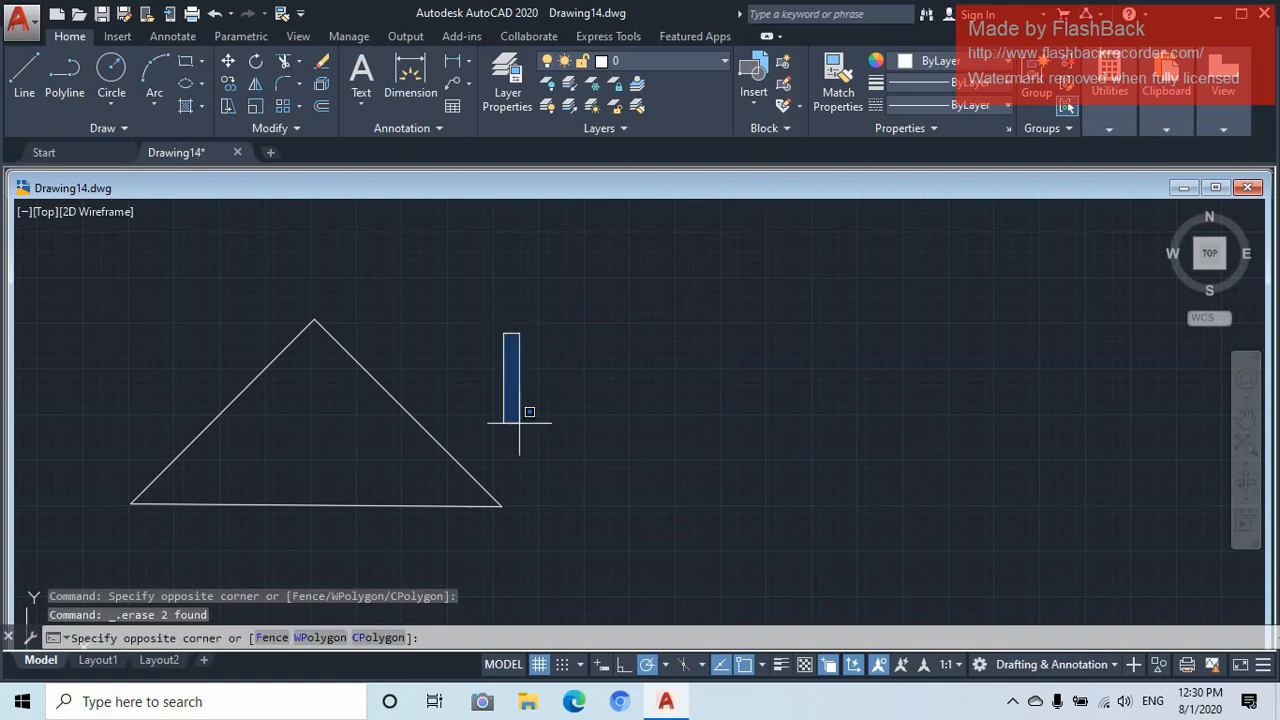
left_click(211, 510)
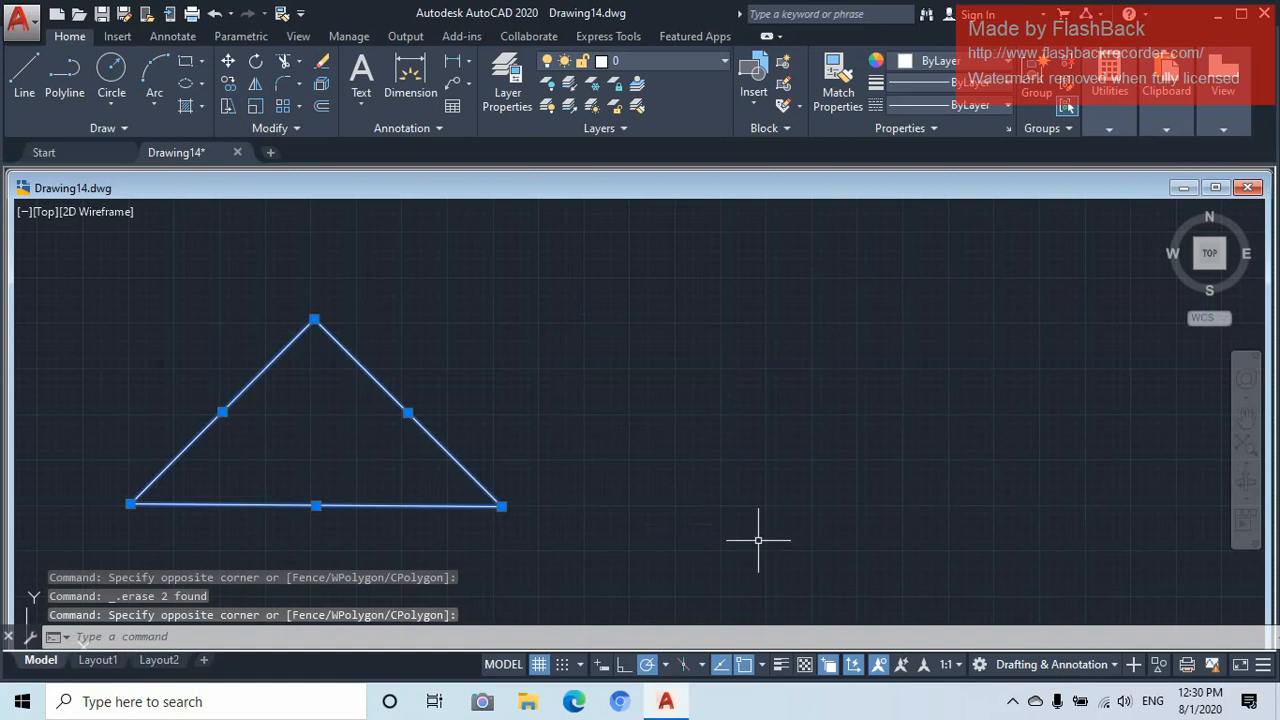
right_click(746, 485)
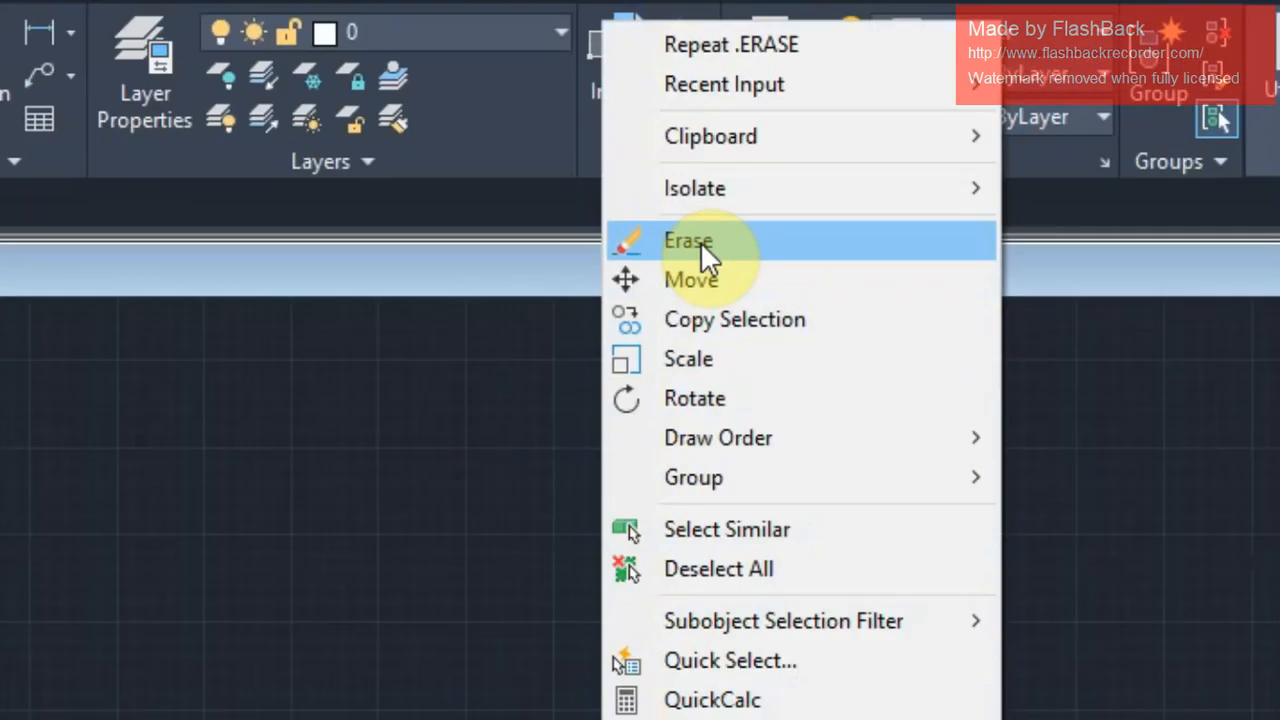
left_click(528, 380)
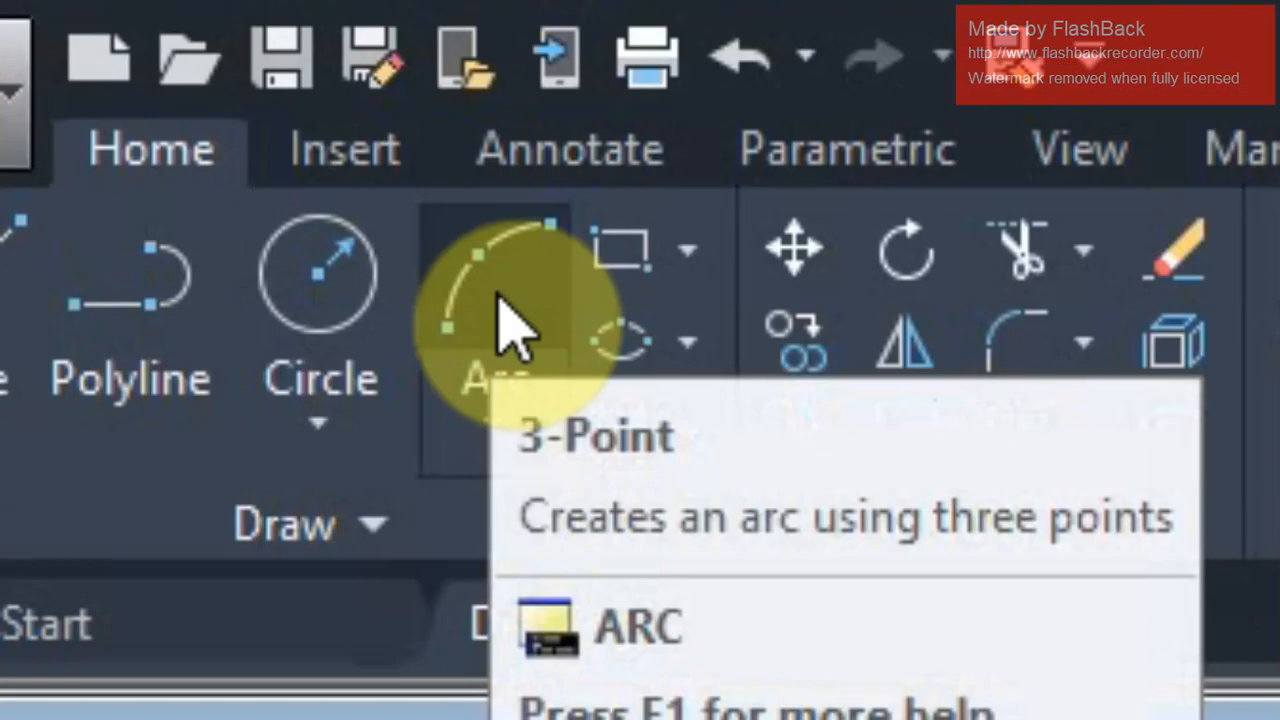
Draw a roughly semicircular 3-point arc, bulging upward, in the left half of the empty drawing
left_click(158, 76)
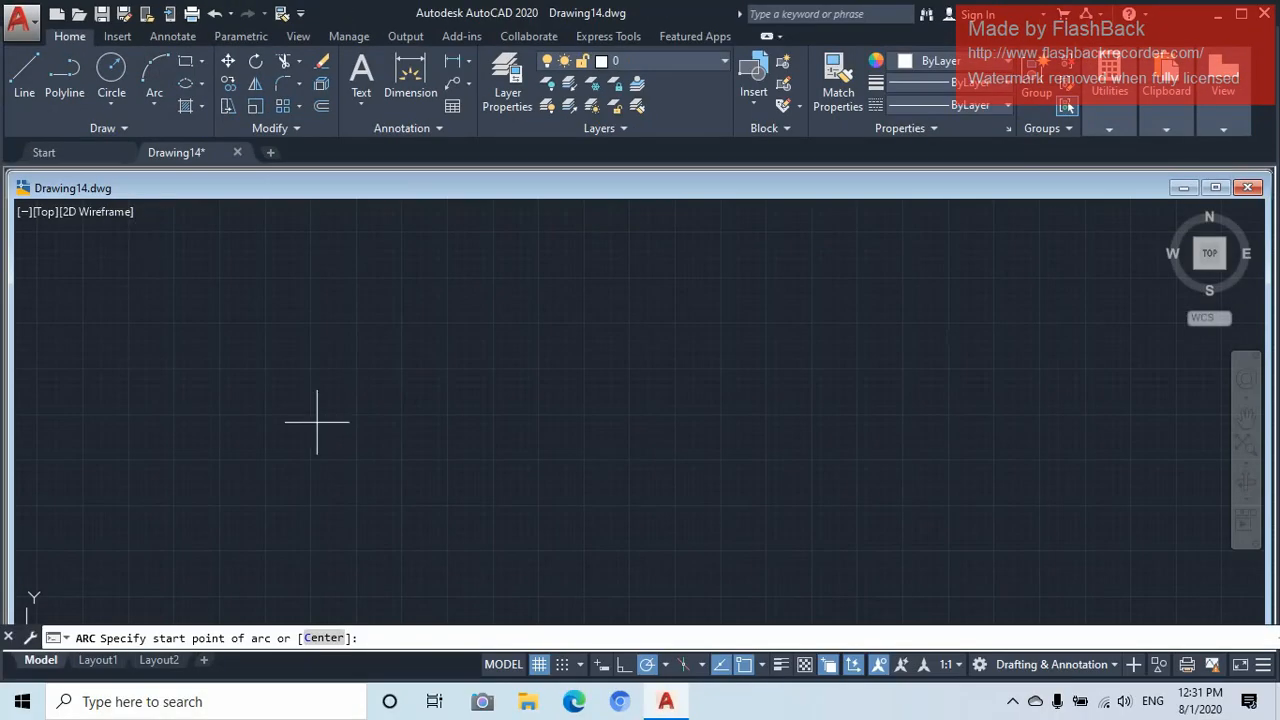
left_click(313, 416)
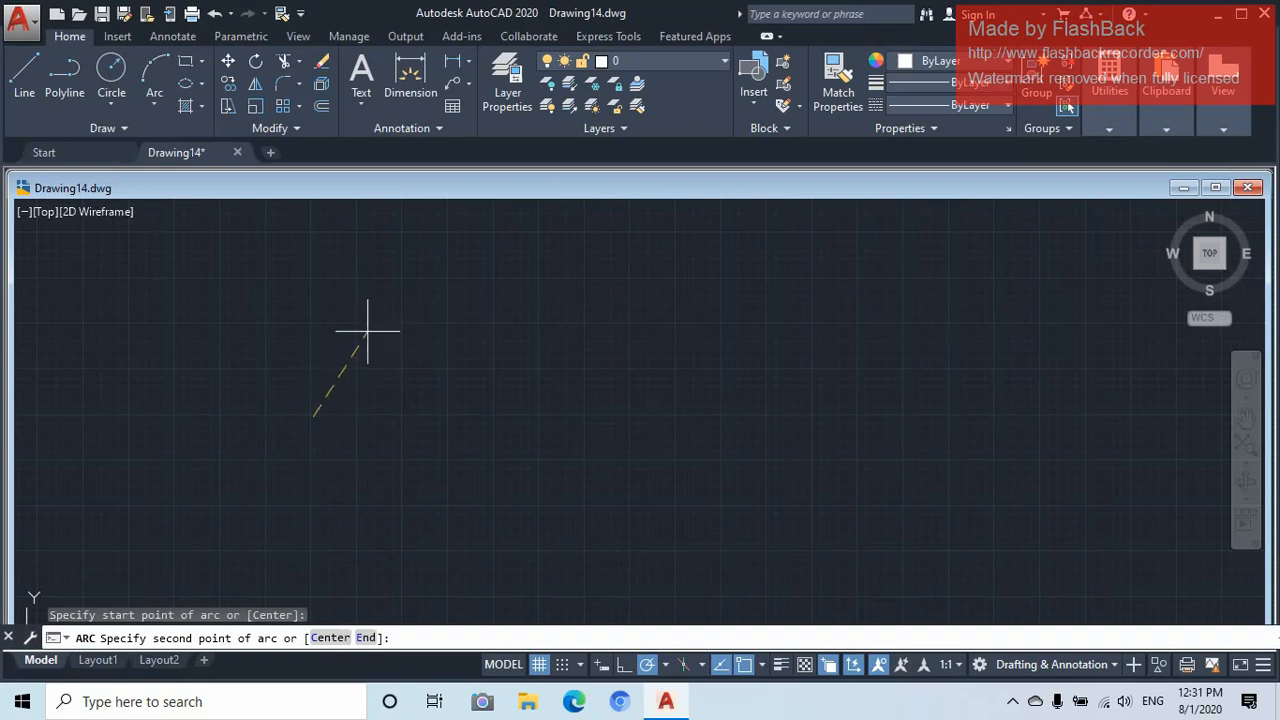
left_click(403, 323)
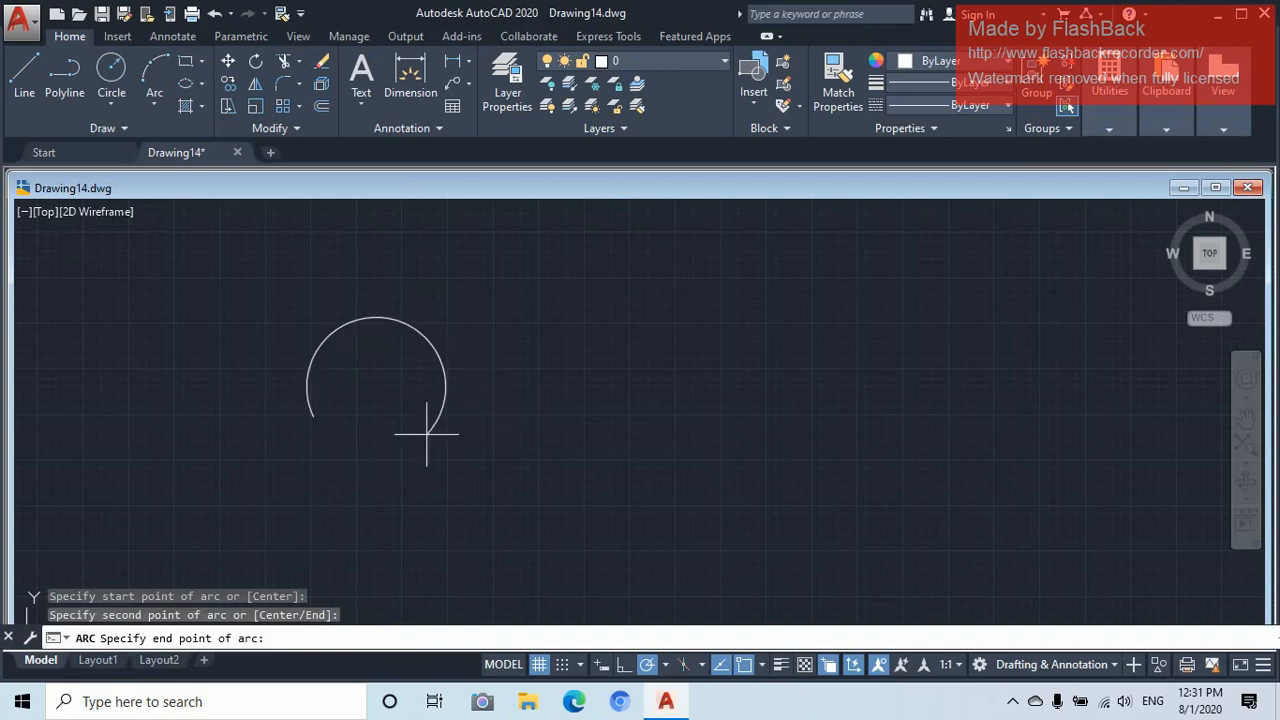
left_click(504, 412)
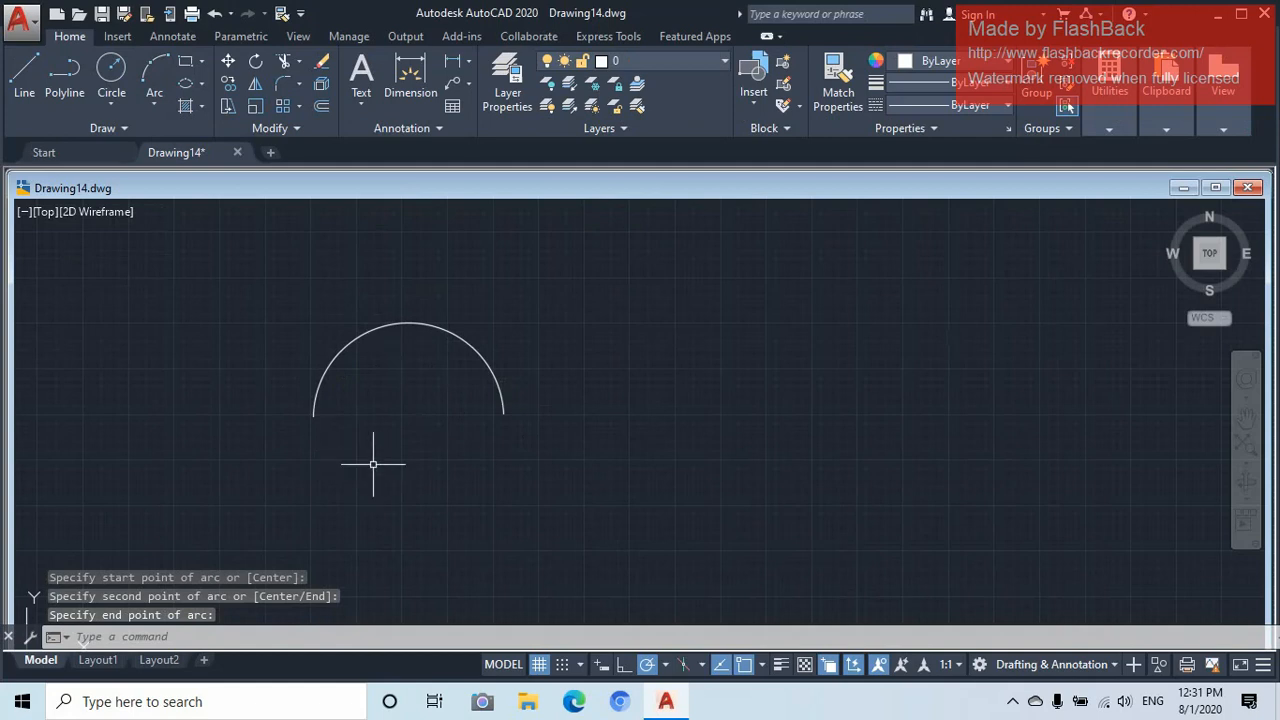
Draw a second, wider and flatter 3-point arc to the right of the first, bulging upward
left_click(155, 79)
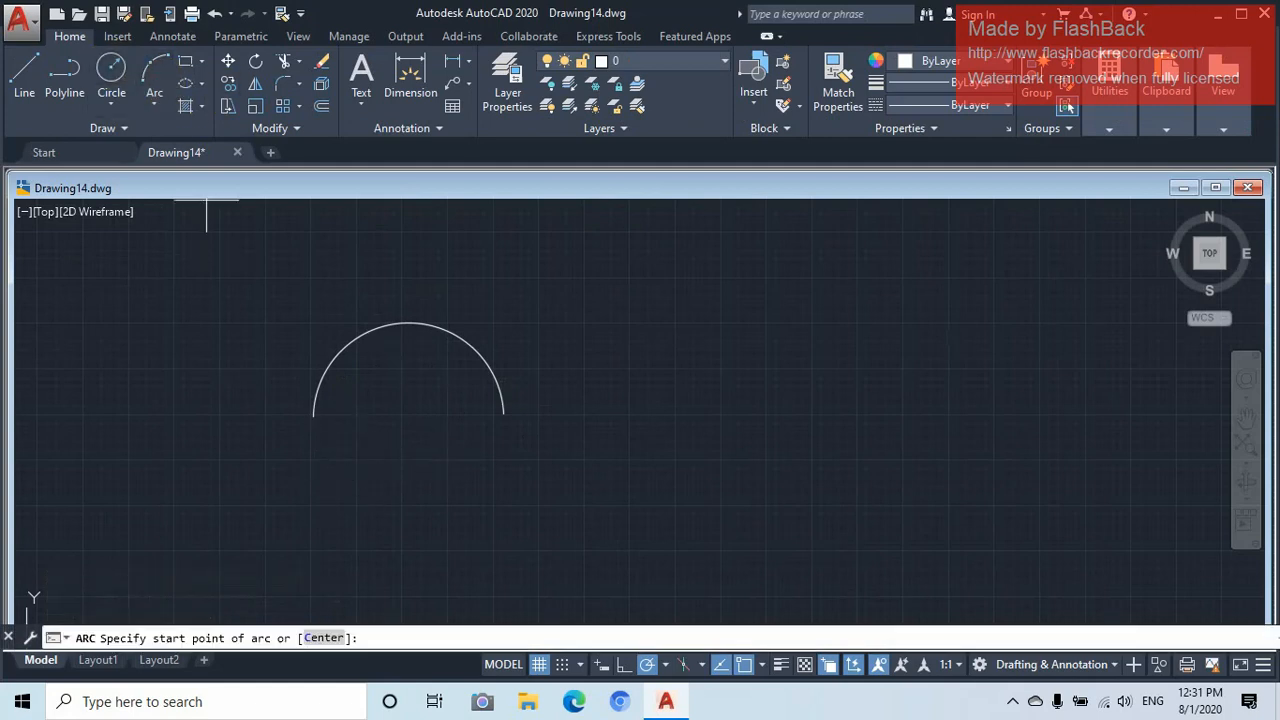
left_click(564, 448)
left_click(675, 335)
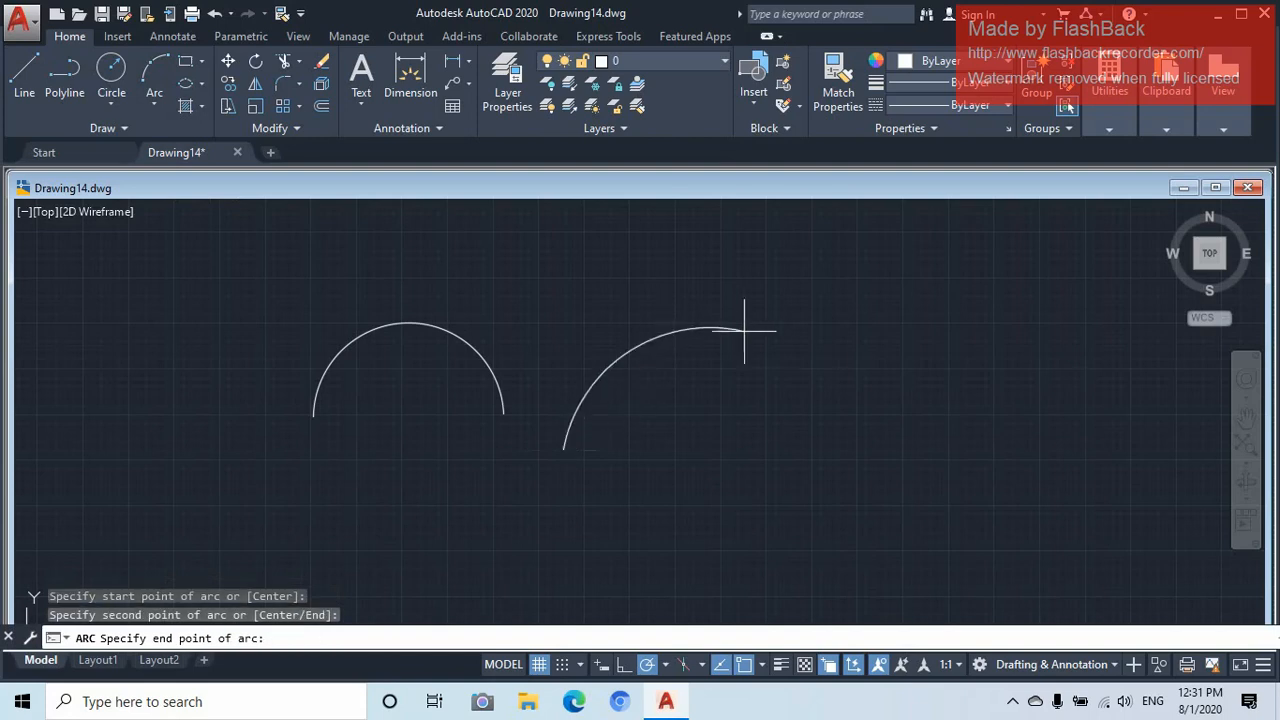
left_click(933, 365)
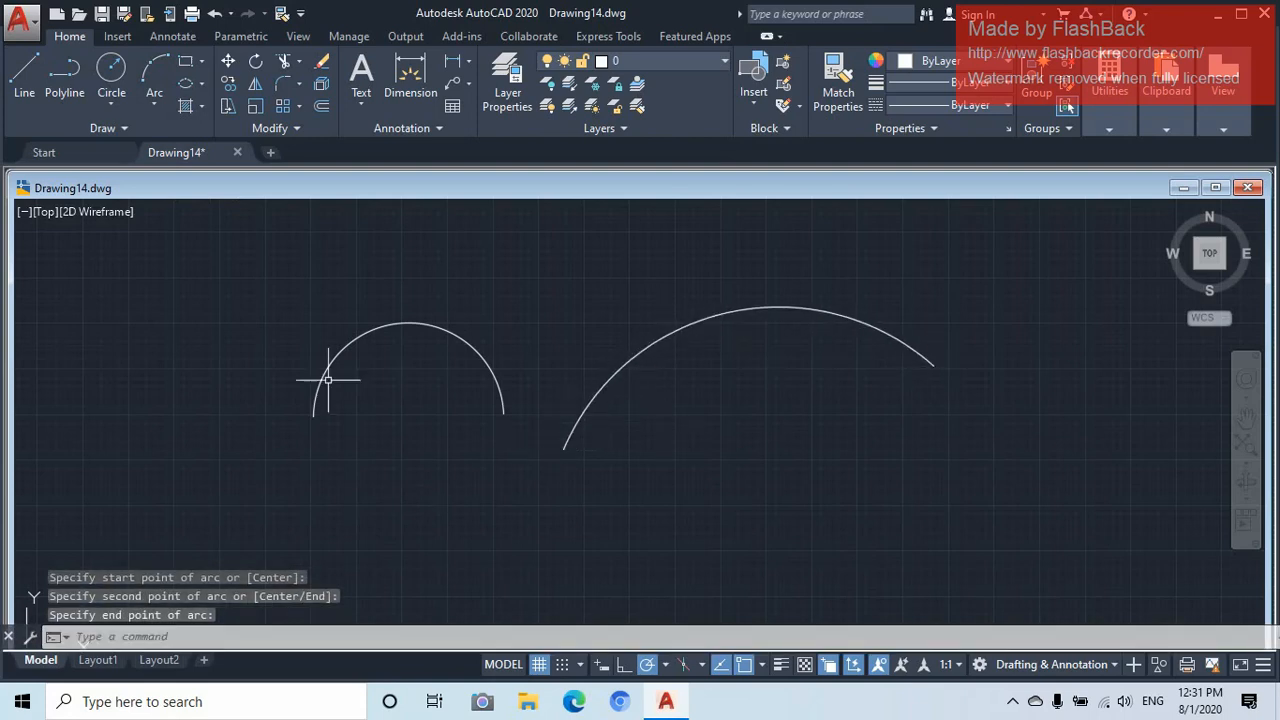
Draw a Start, Center, End arc below the wide arc, bulging downward and ending level with its centre on the right
left_click(154, 103)
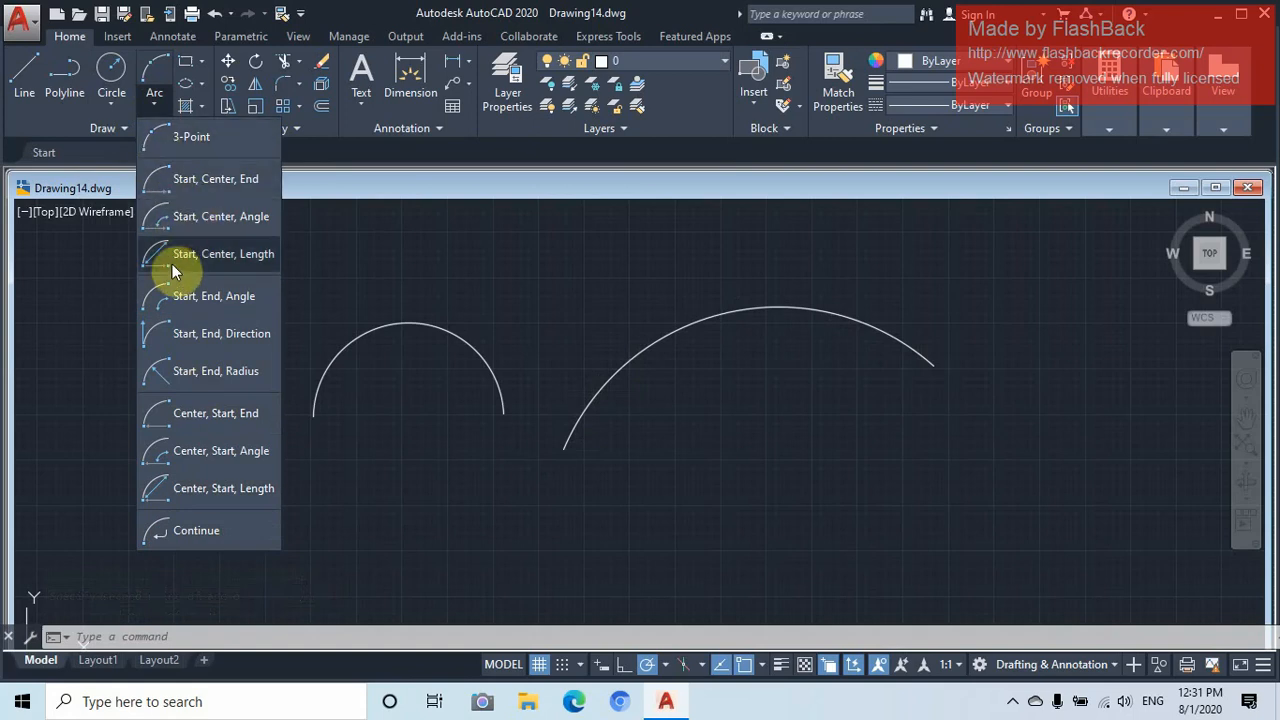
left_click(160, 189)
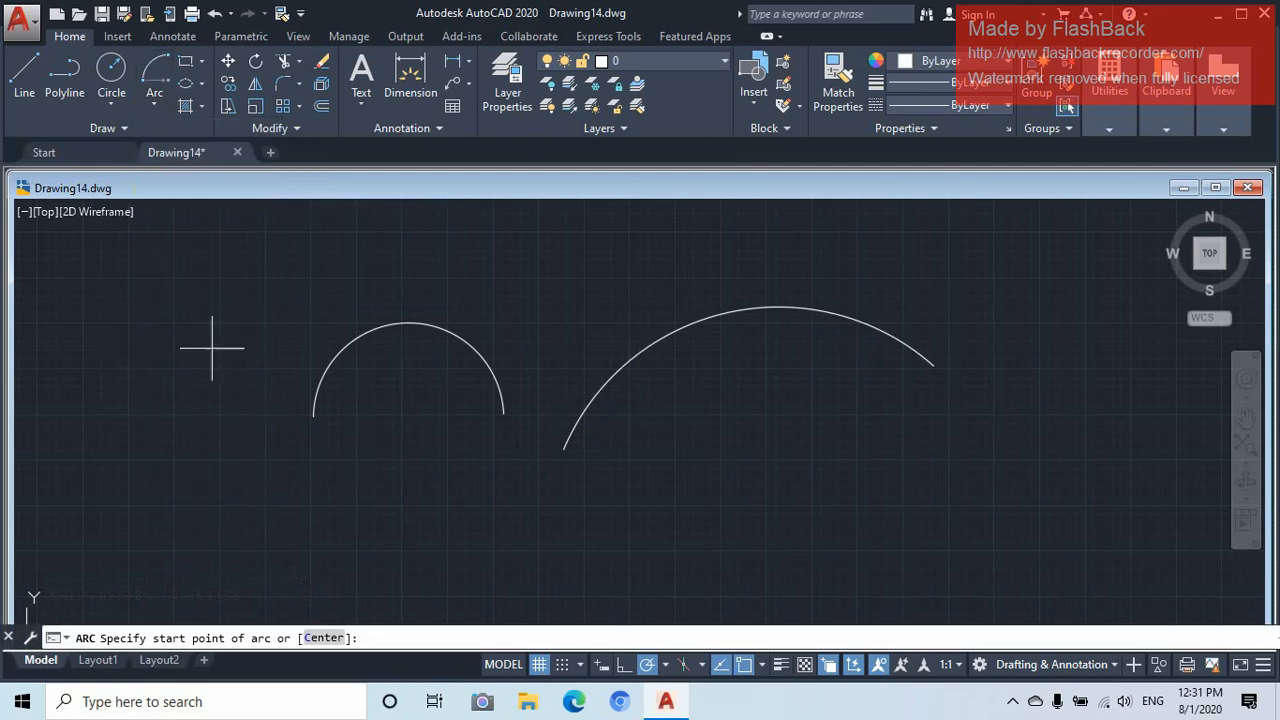
left_click(679, 516)
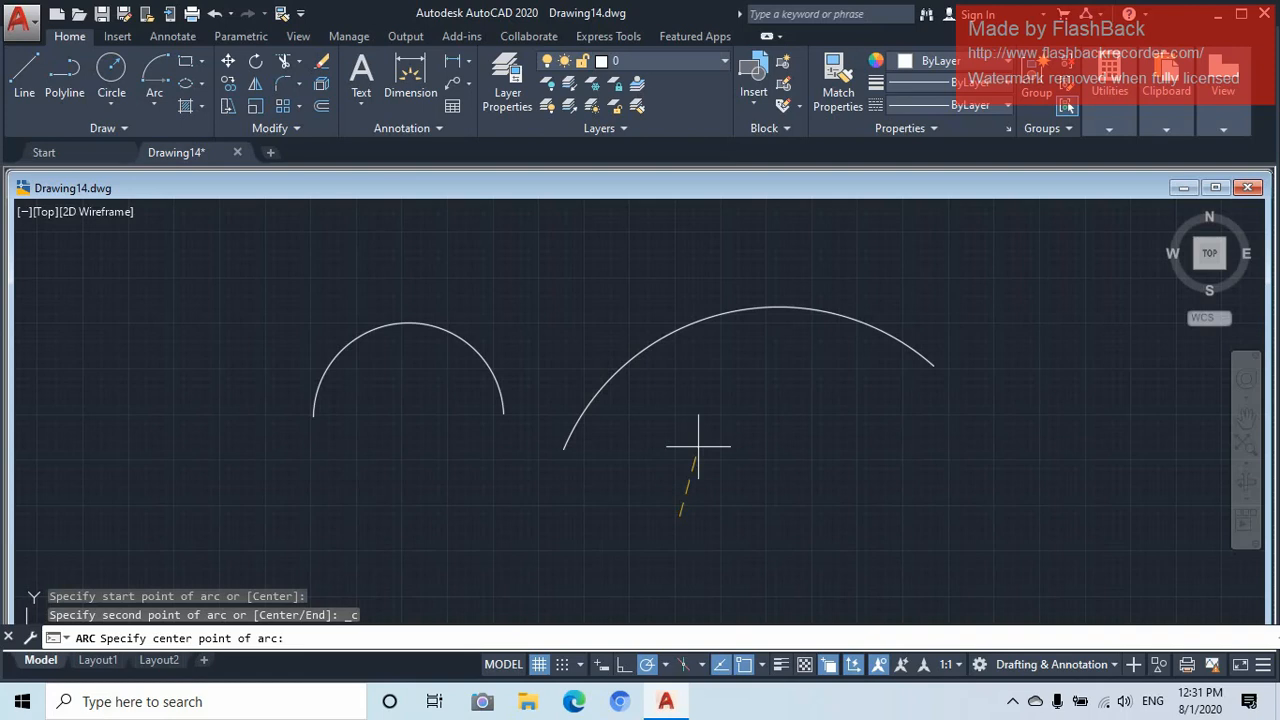
left_click(809, 416)
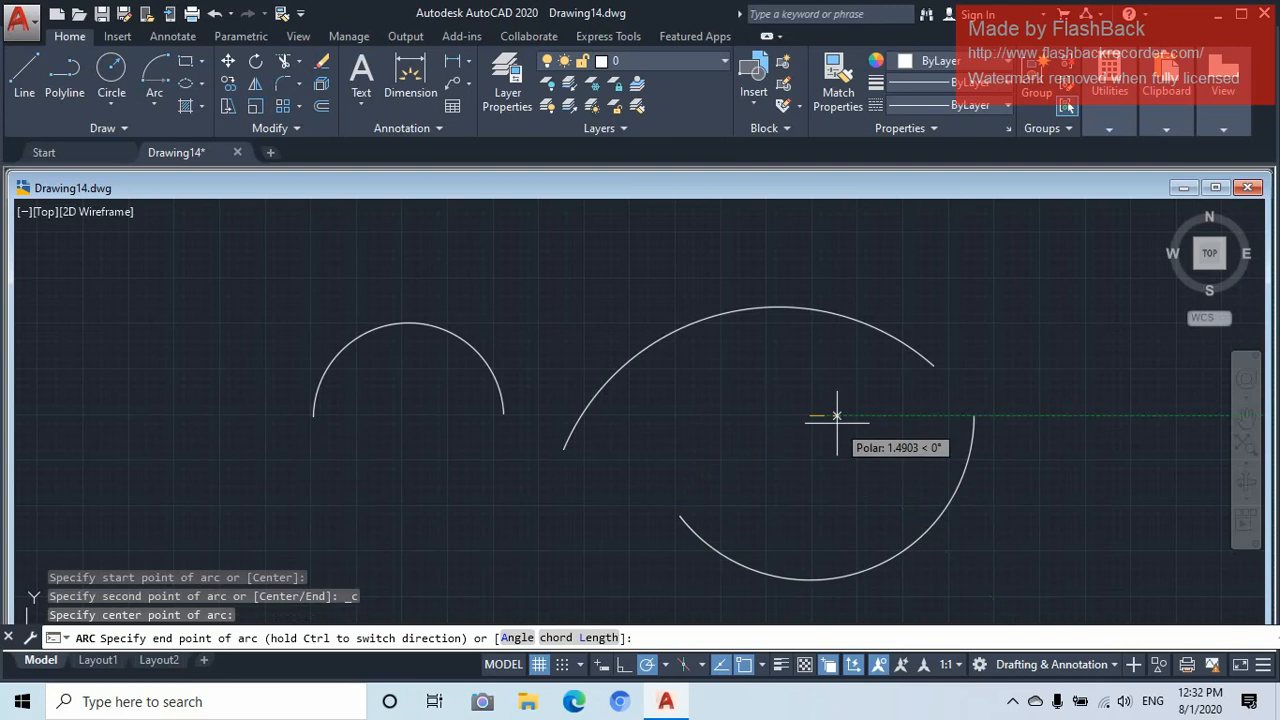
left_click(837, 416)
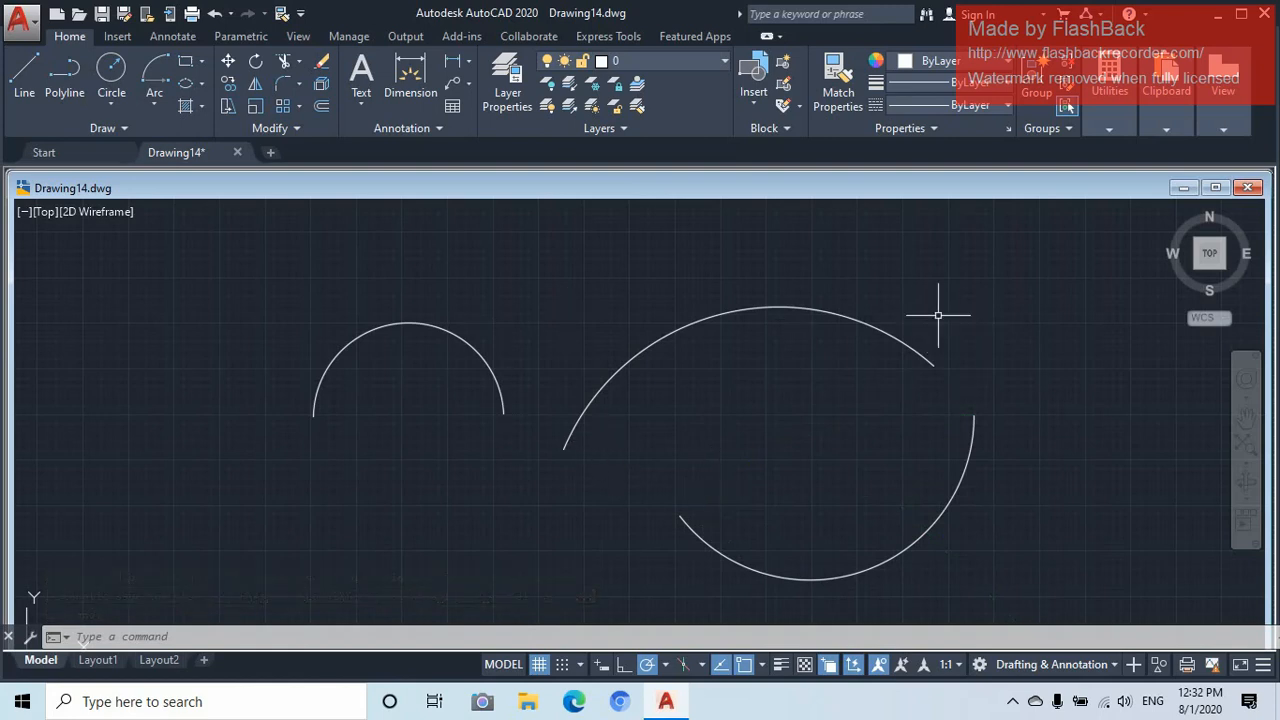
Select all three arcs with a crossing window and erase them
left_click(1020, 369)
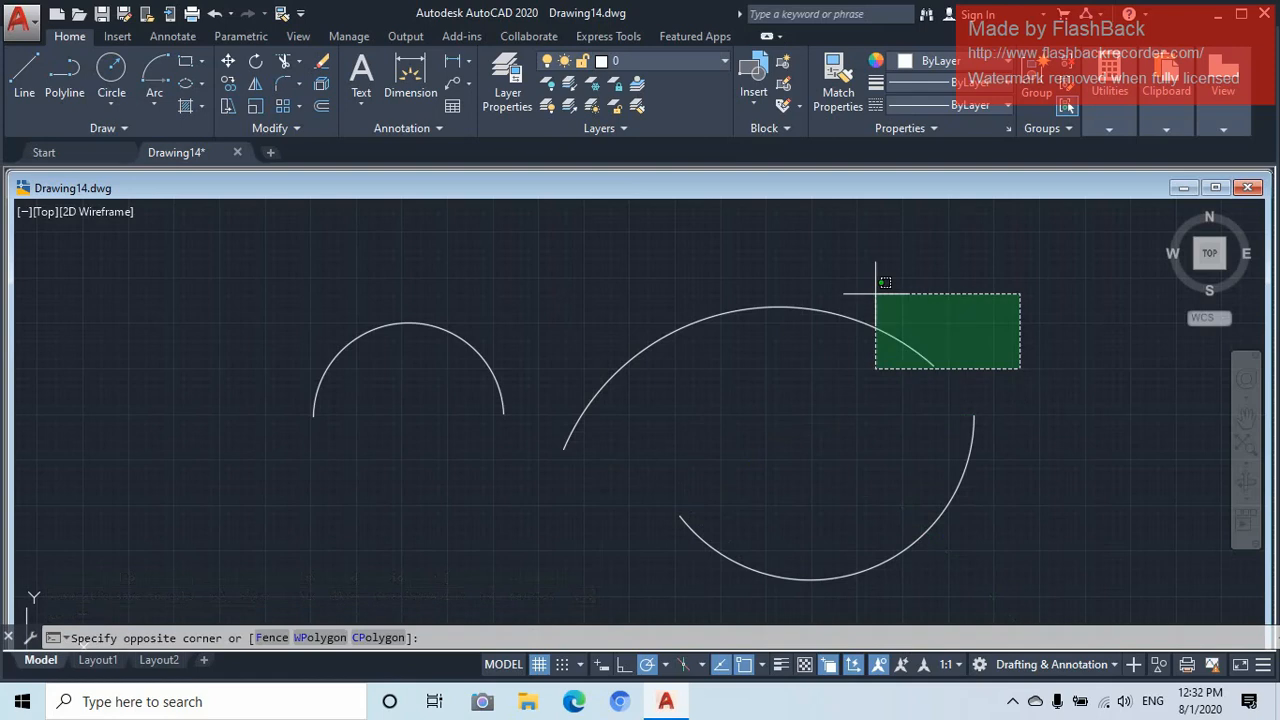
left_click(390, 529)
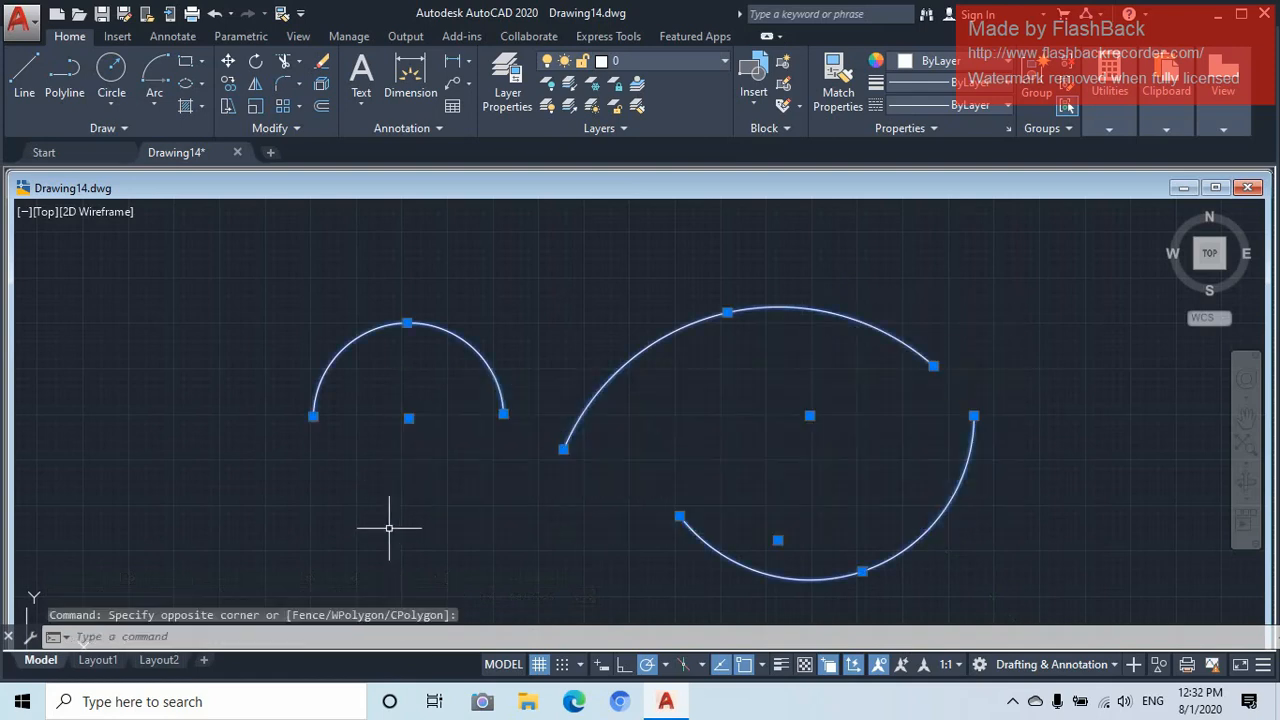
right_click(336, 508)
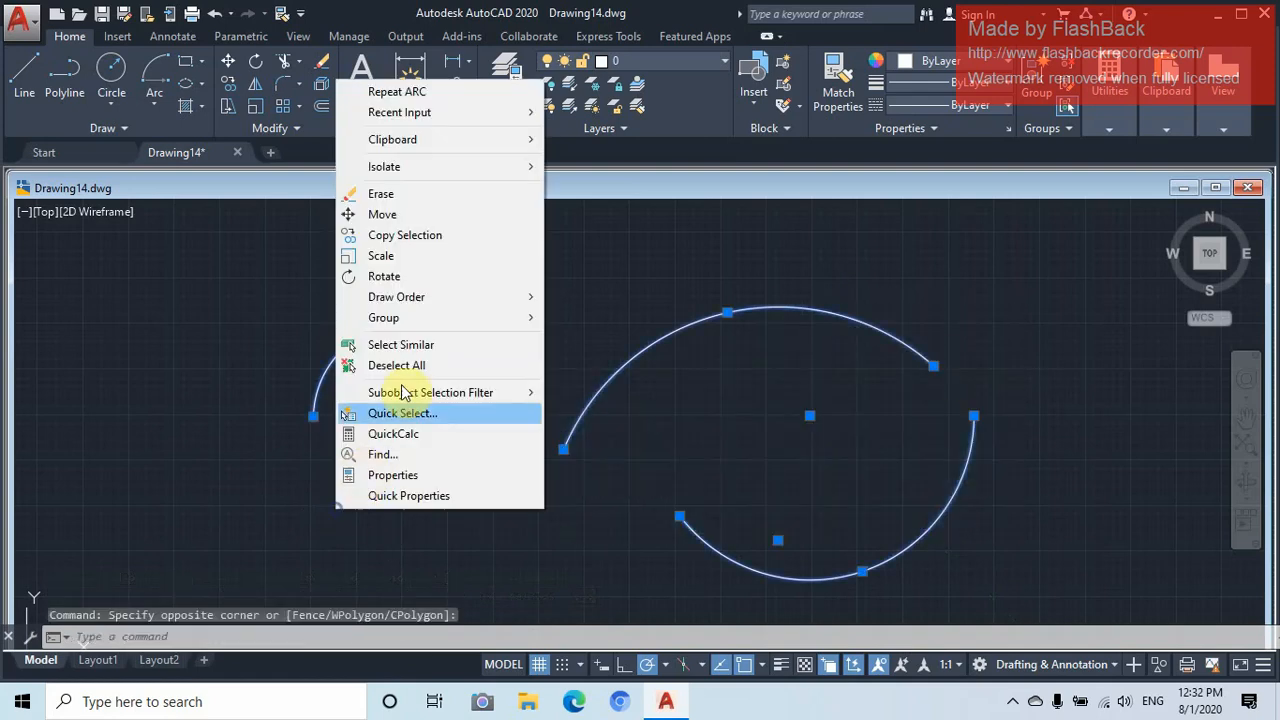
left_click(385, 195)
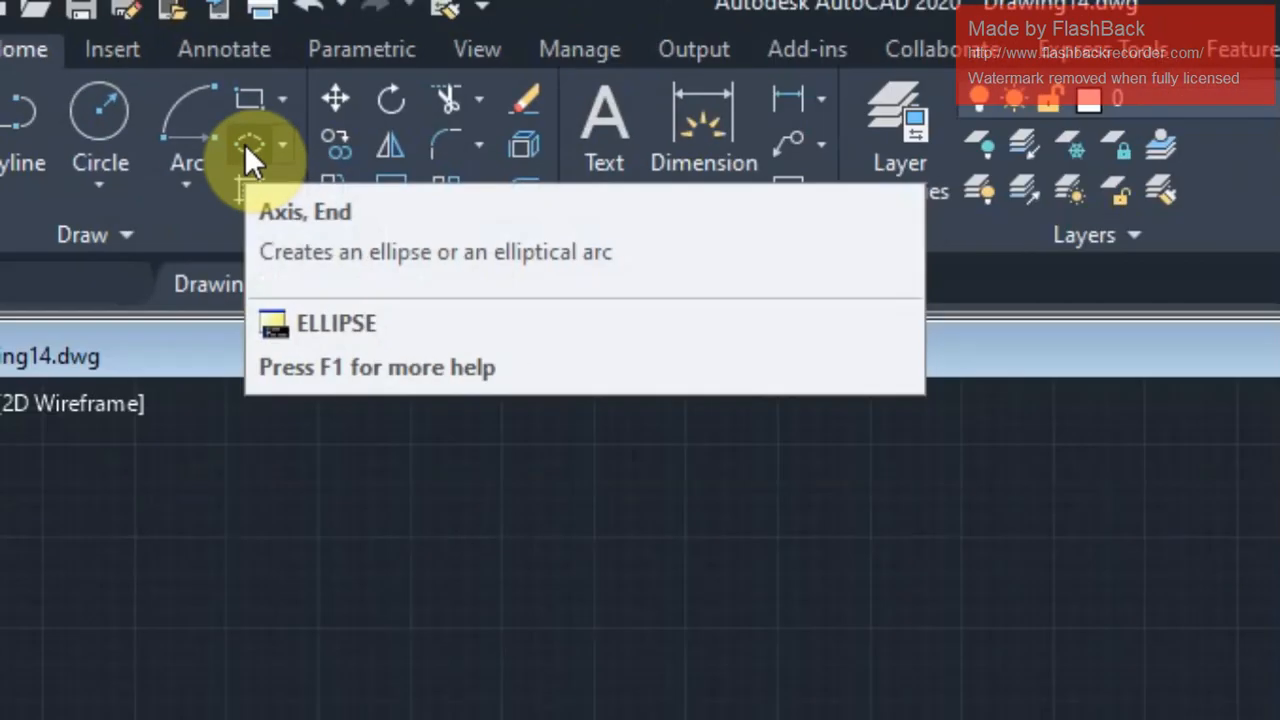
Draw a wide horizontal Axis, End ellipse in the left half of the drawing, with a horizontal half-axis of about 10.9 units
left_click(508, 405)
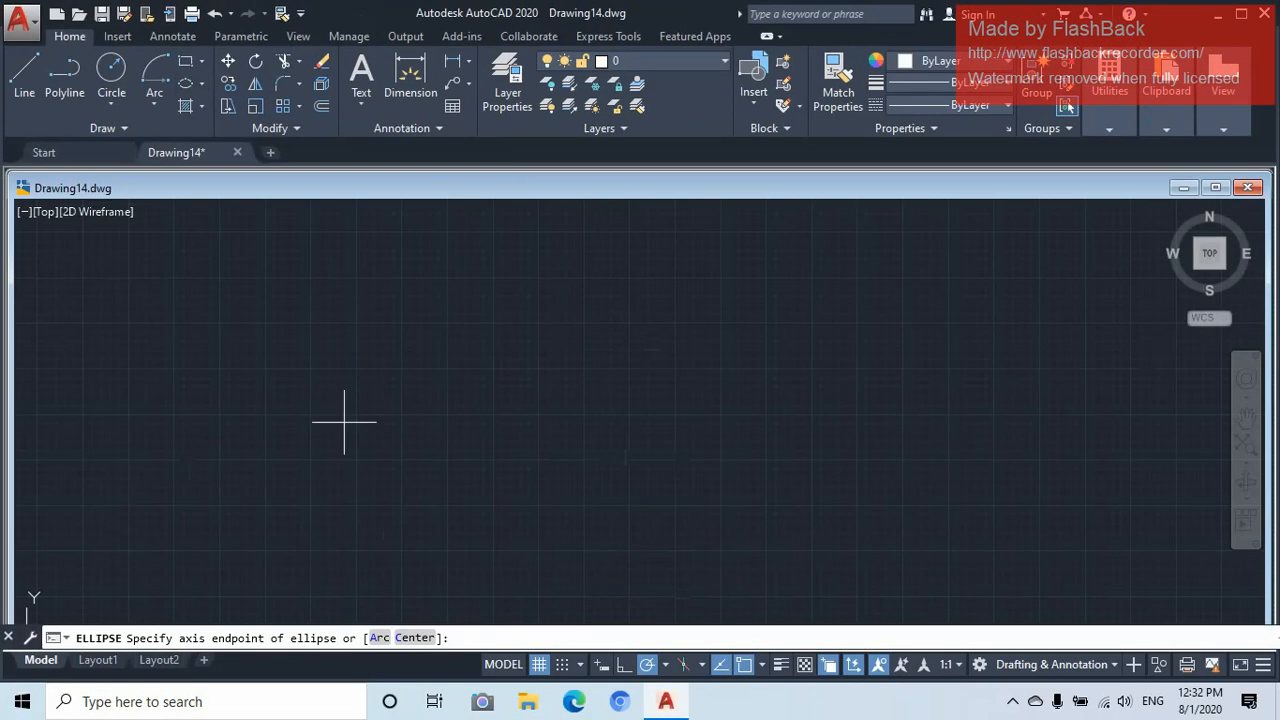
left_click(265, 413)
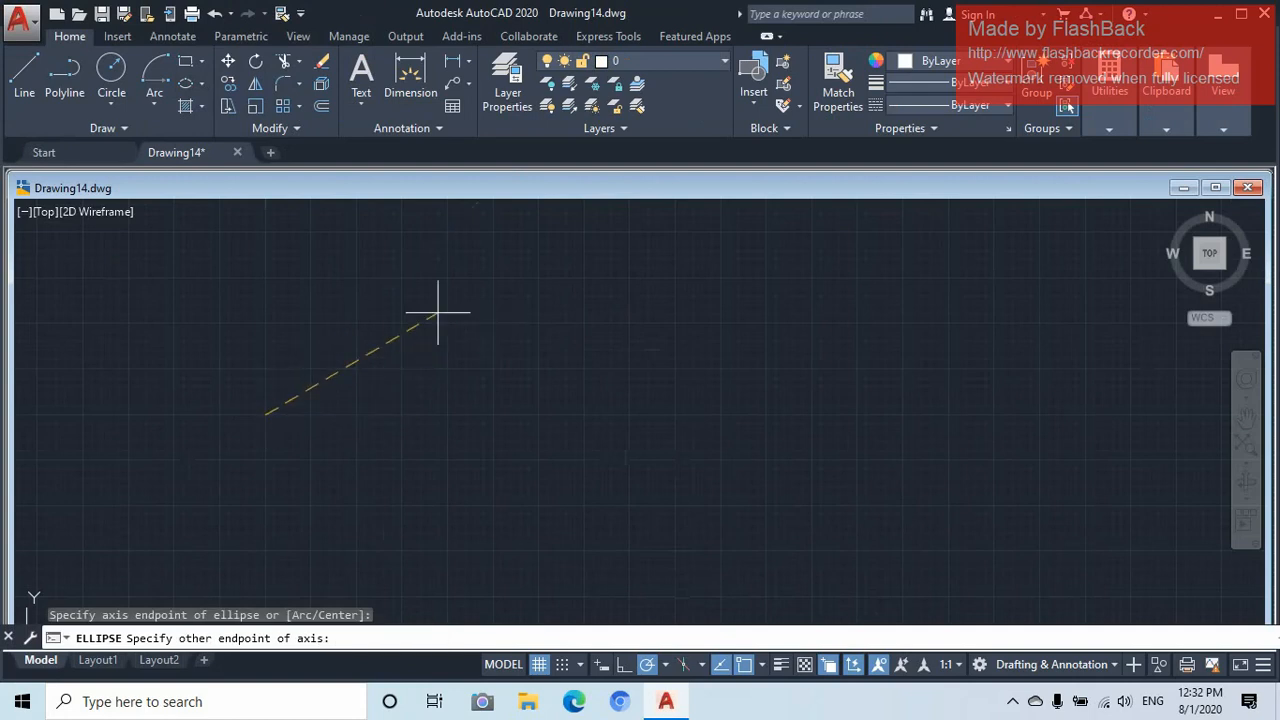
left_click(265, 276)
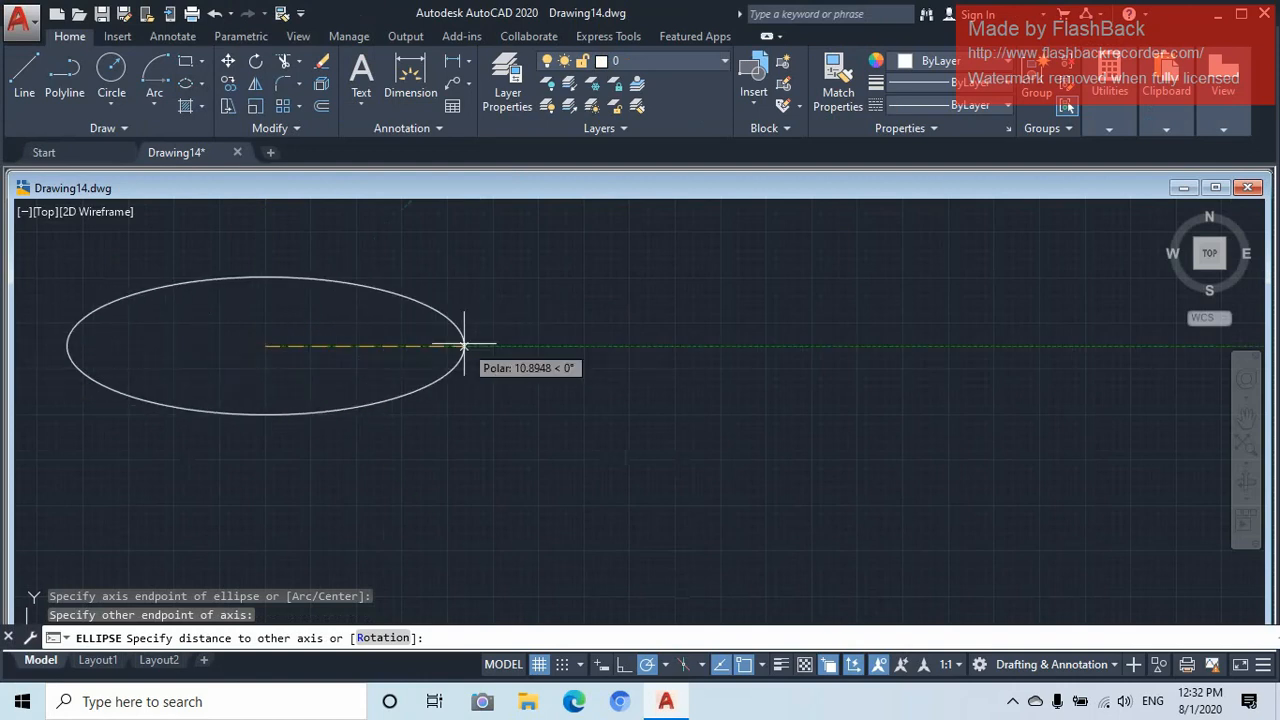
left_click(463, 346)
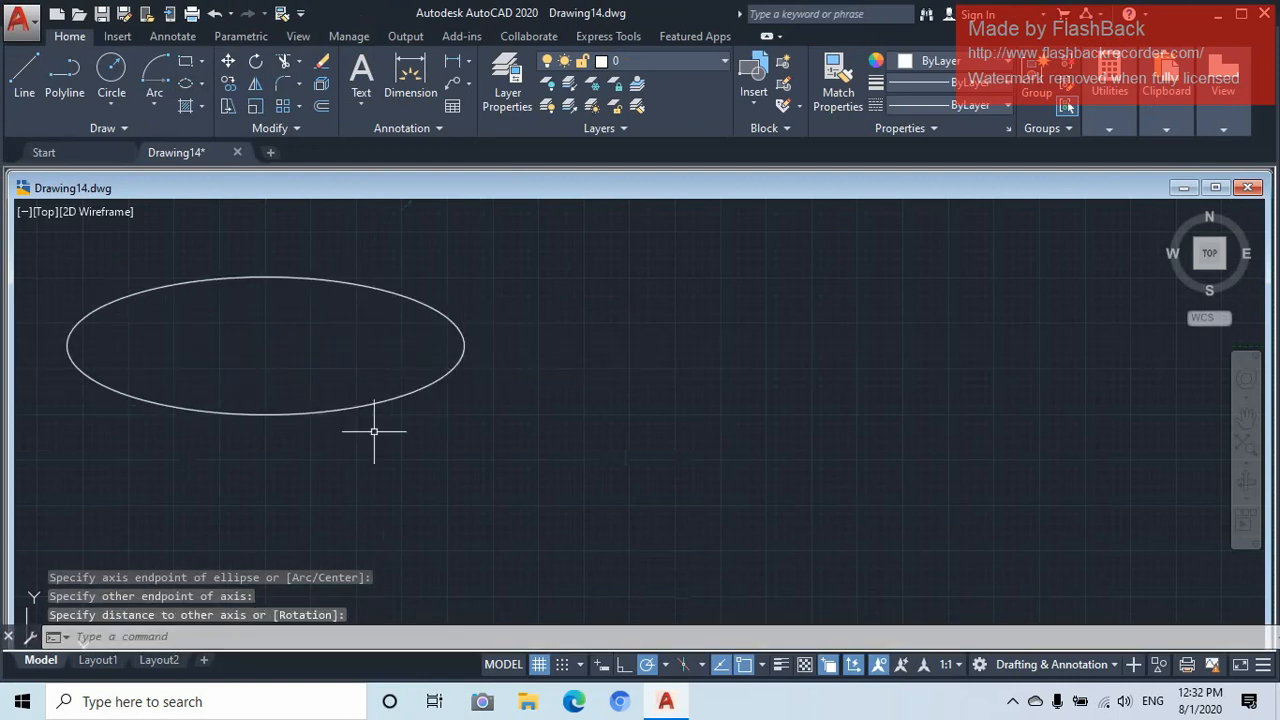
Draw a second, larger Axis, End ellipse sloping down to the right, overlapping the right end of the horizontal ellipse
left_click(191, 87)
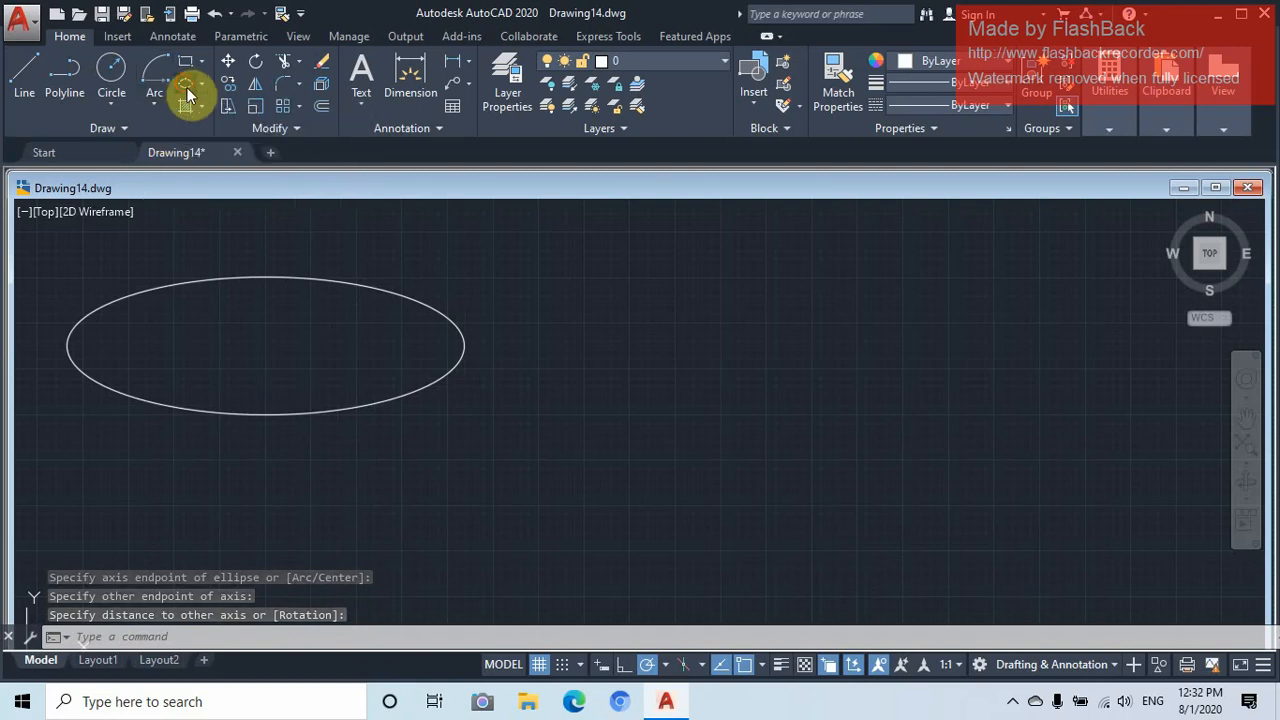
left_click(449, 507)
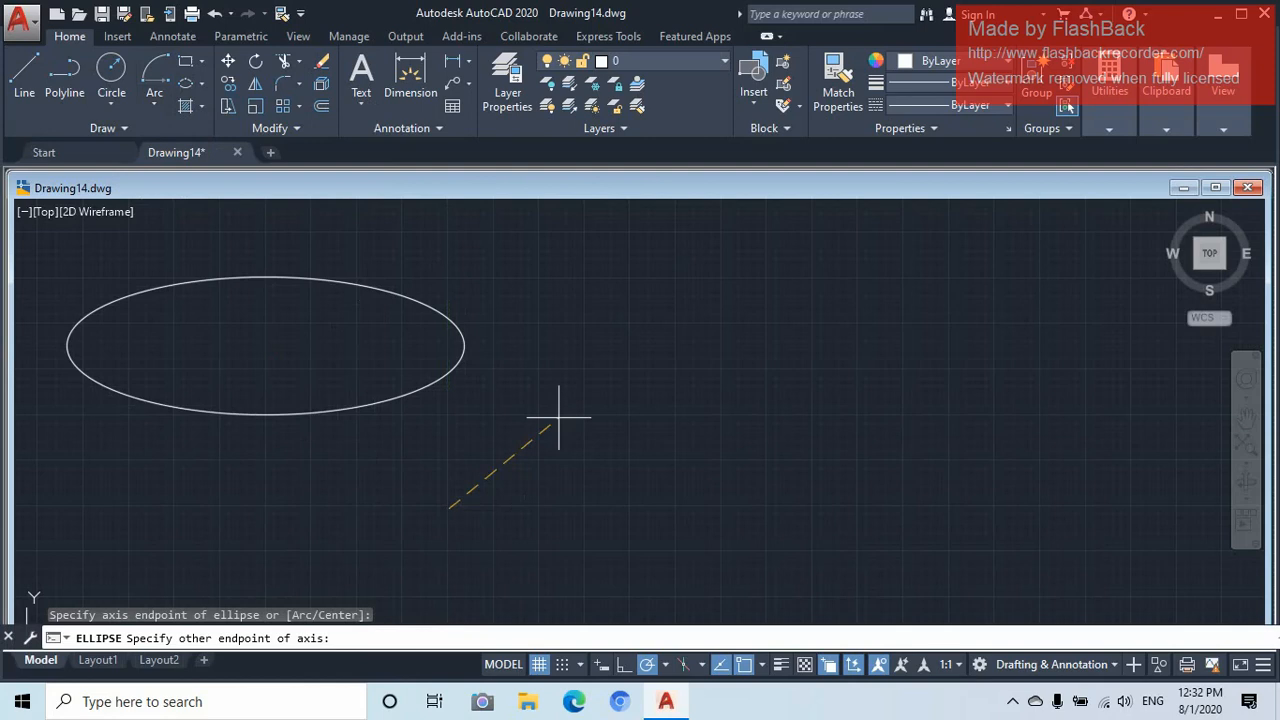
left_click(626, 331)
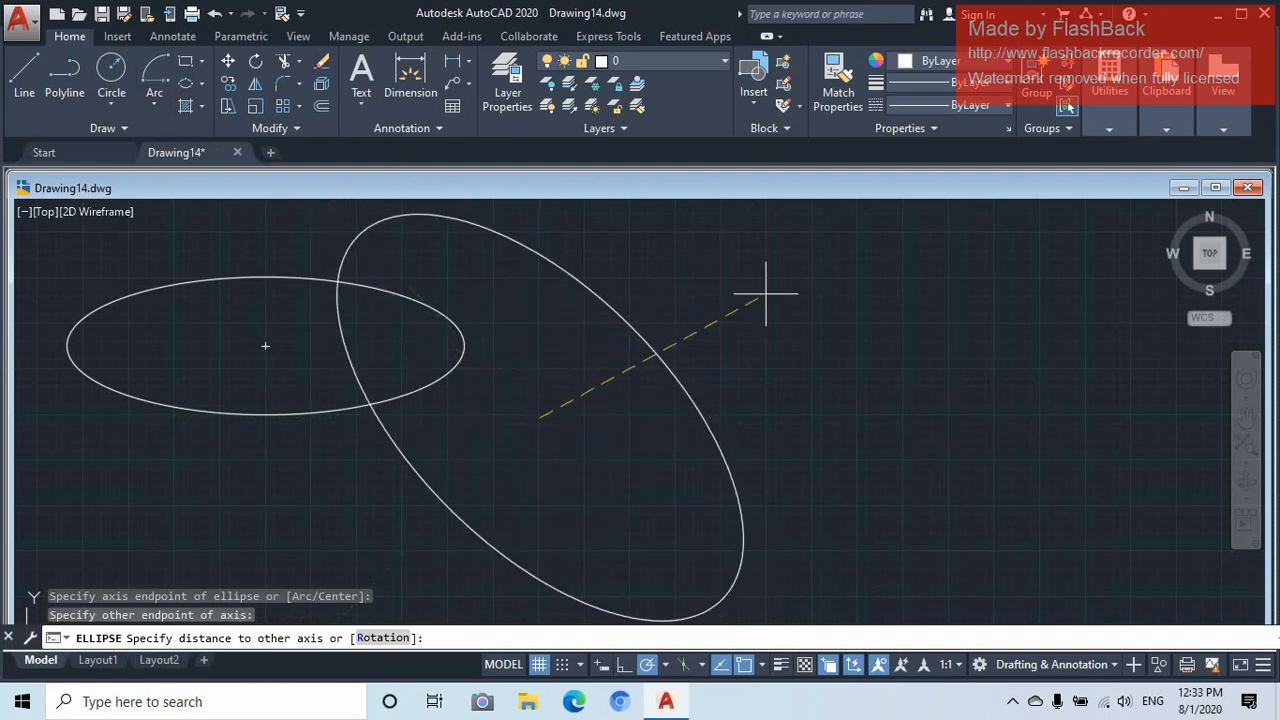
left_click(702, 305)
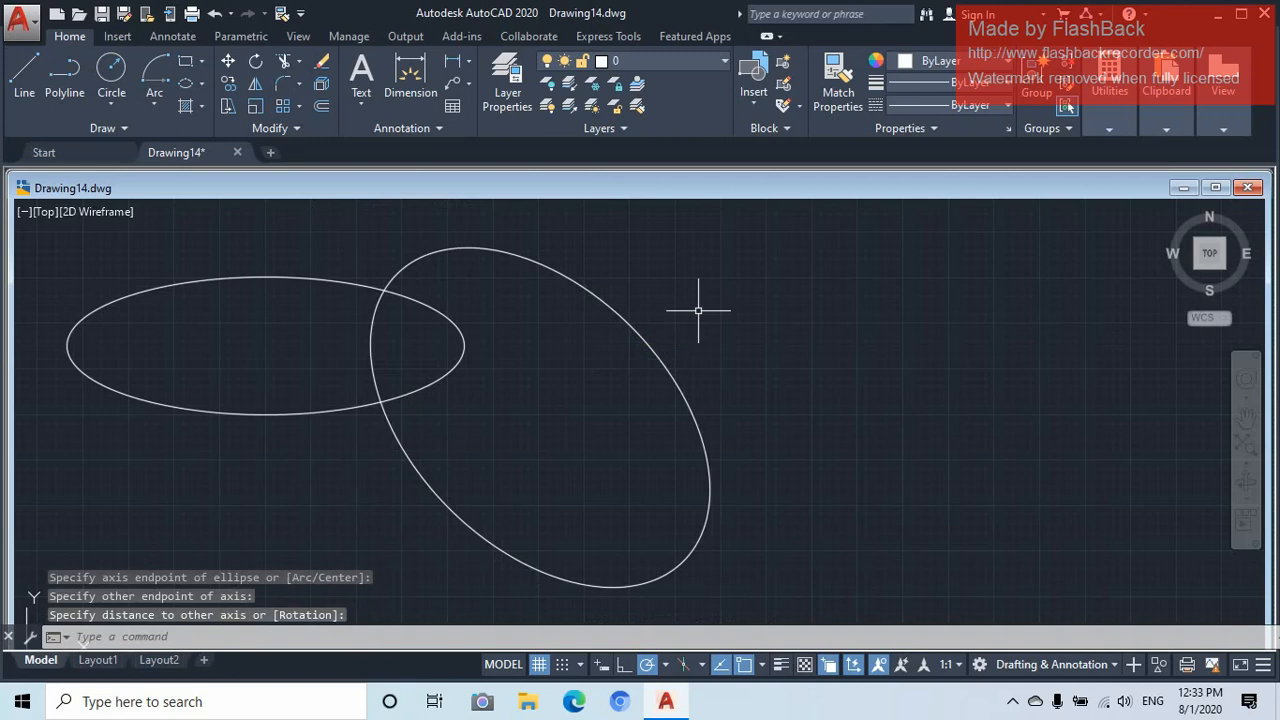
Draw a wide, horizontal Elliptical Arc overlapping the tilted ellipse's right side, leaving its lower-right portion open
left_click(201, 85)
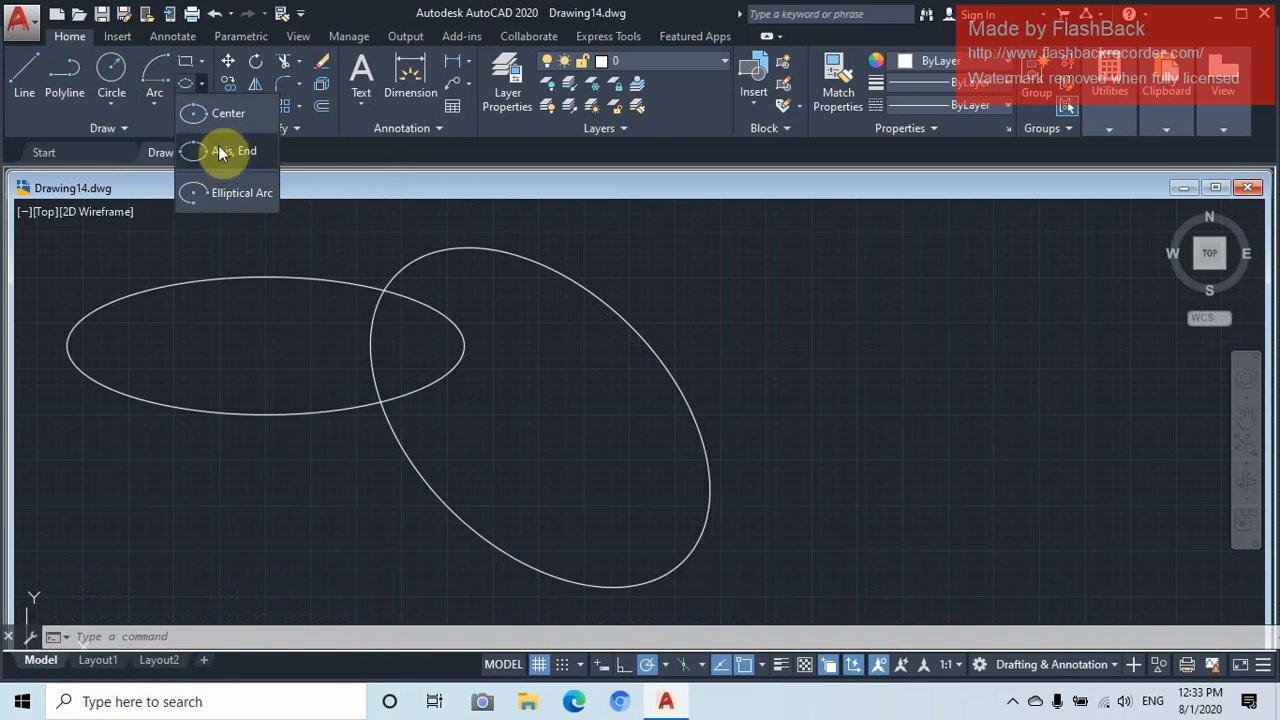
left_click(199, 199)
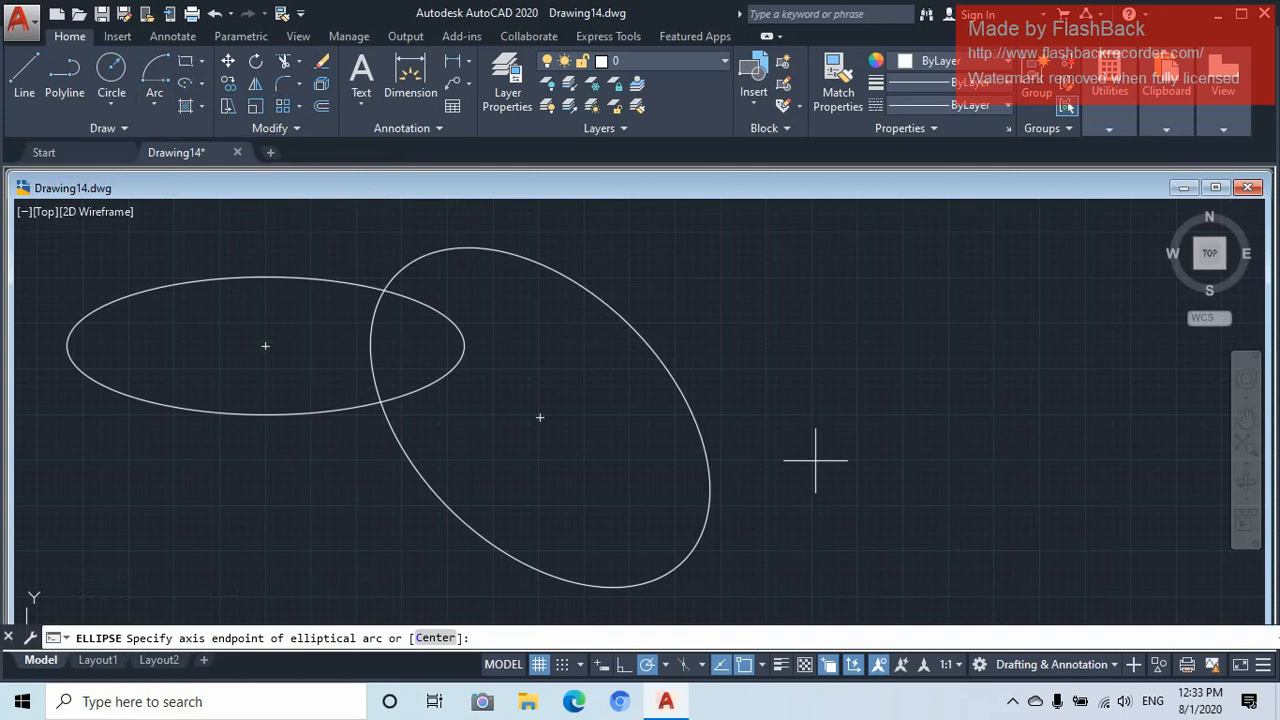
left_click(858, 507)
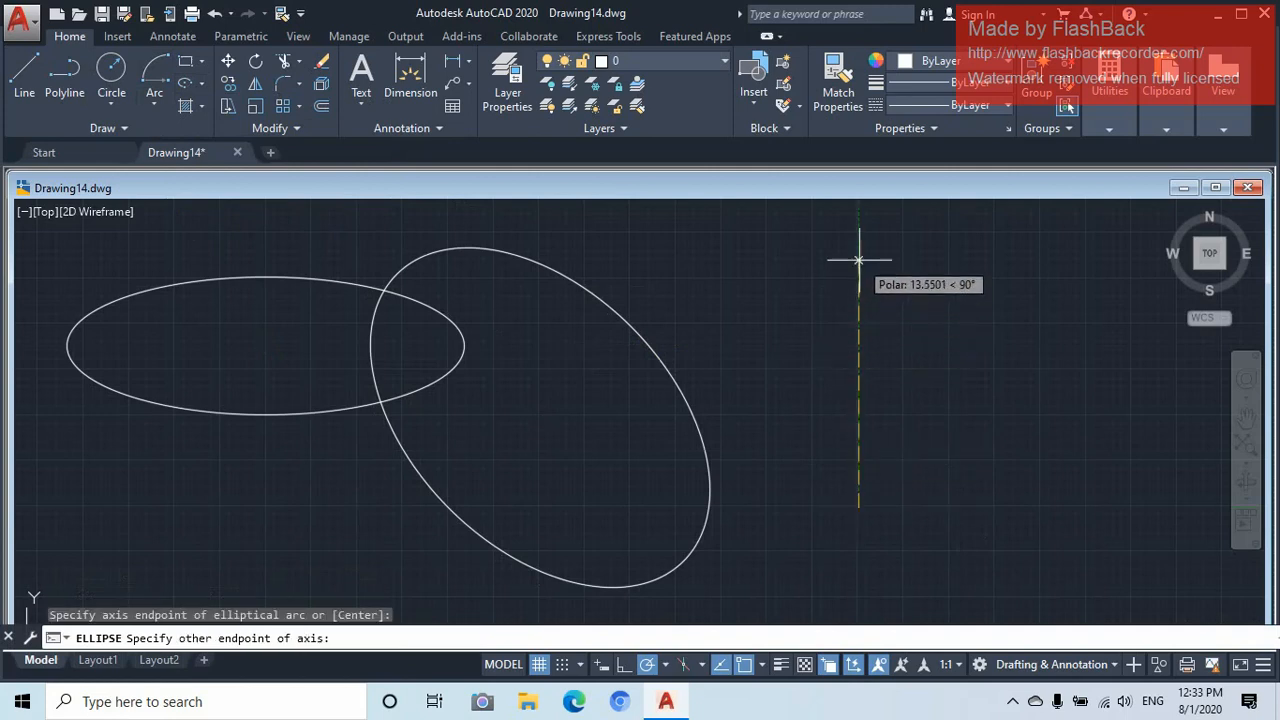
left_click(858, 365)
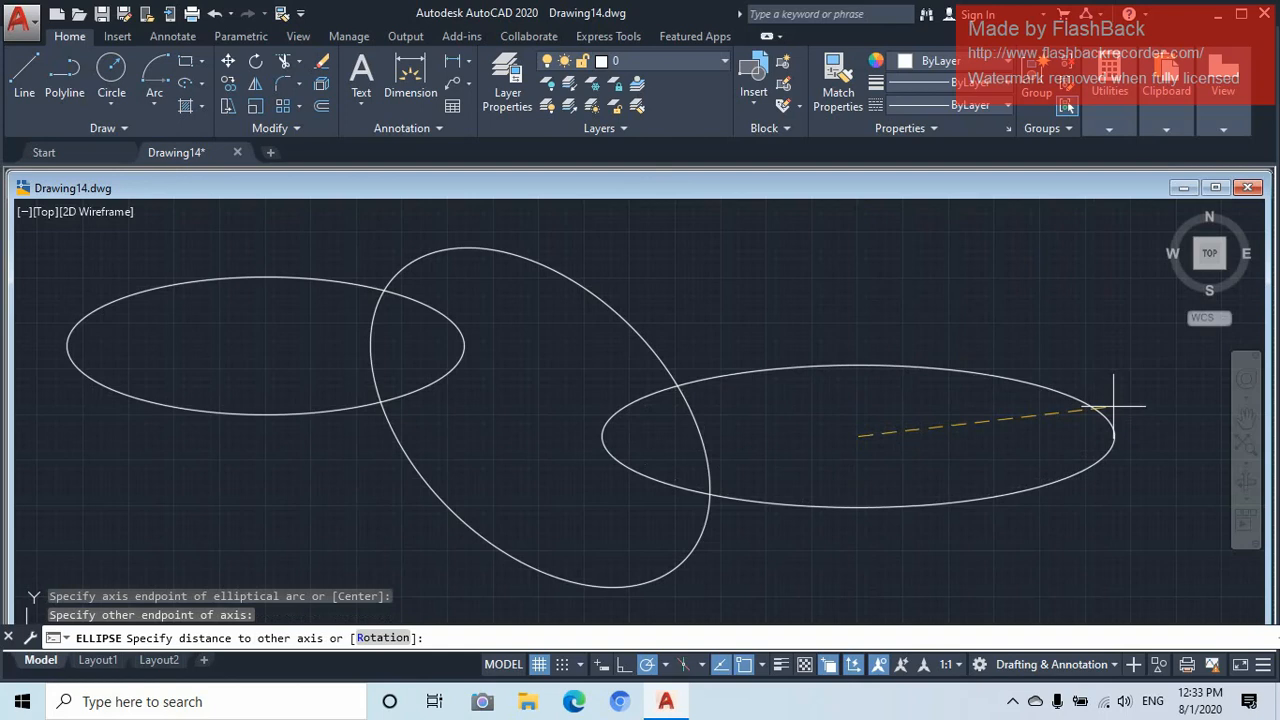
left_click(1114, 407)
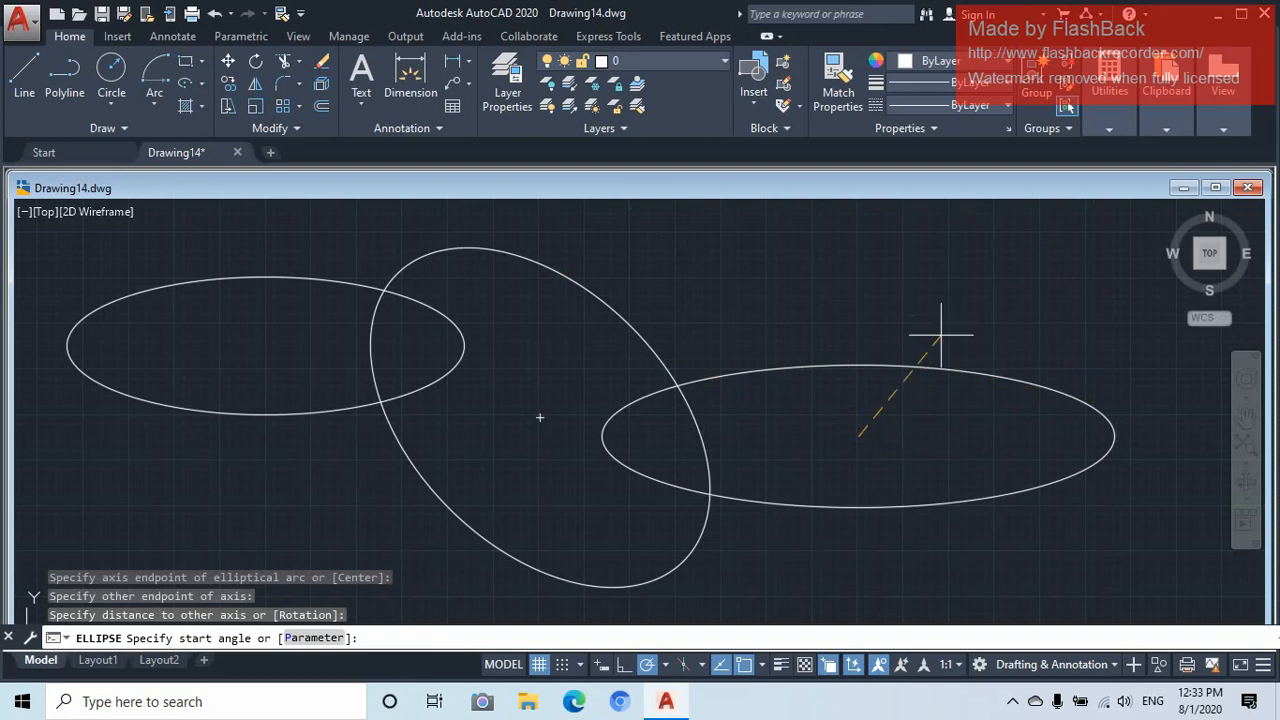
left_click(1126, 405)
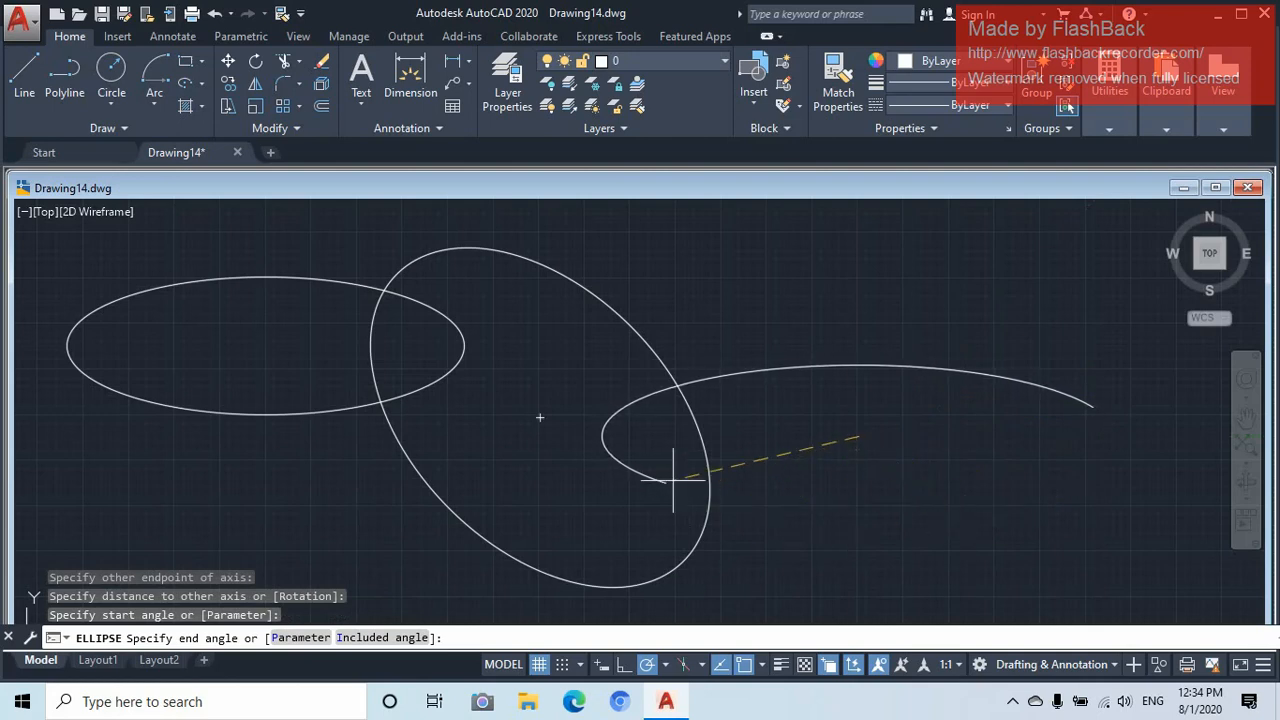
left_click(748, 517)
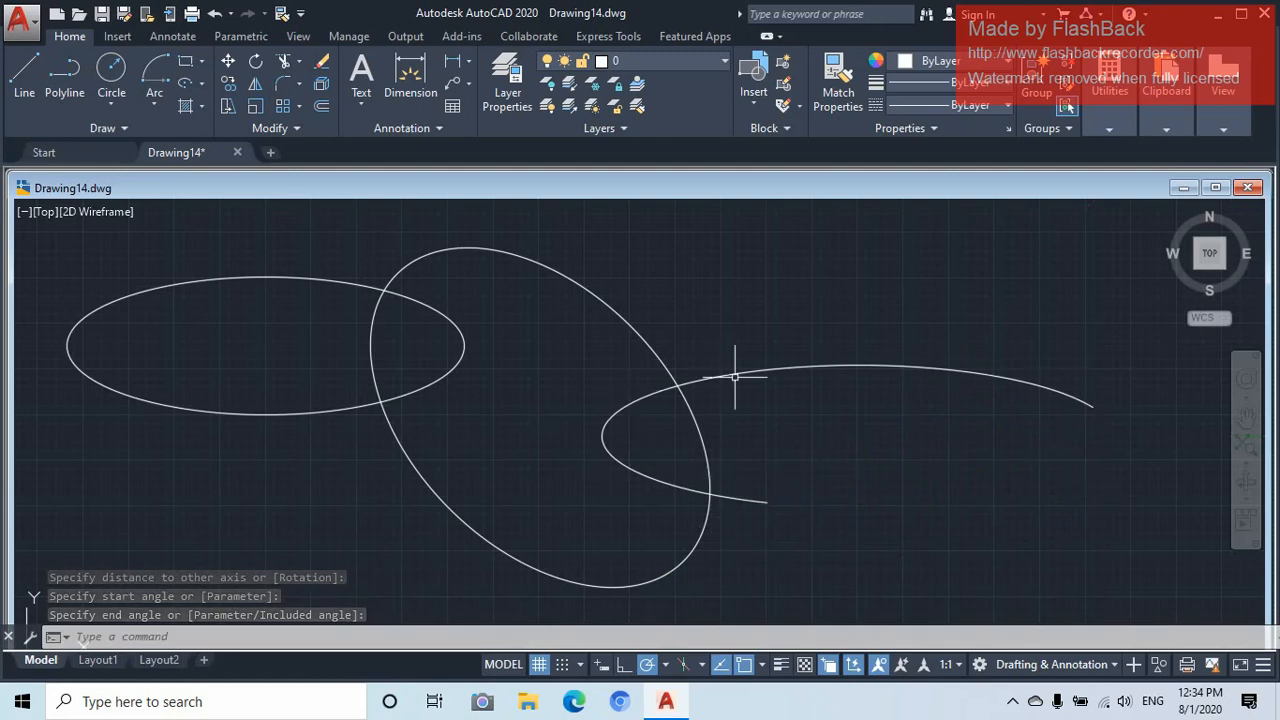
Select both ellipses and the elliptical arc with a crossing window and erase them
left_click(793, 280)
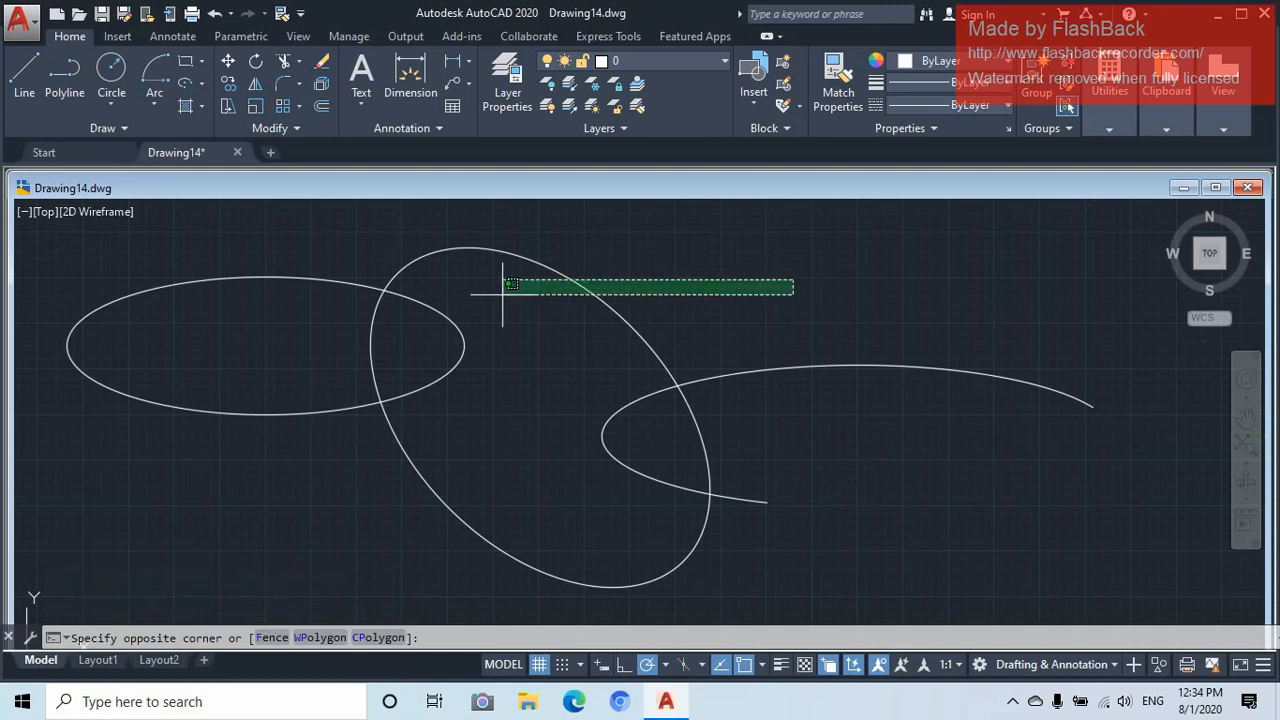
left_click(344, 475)
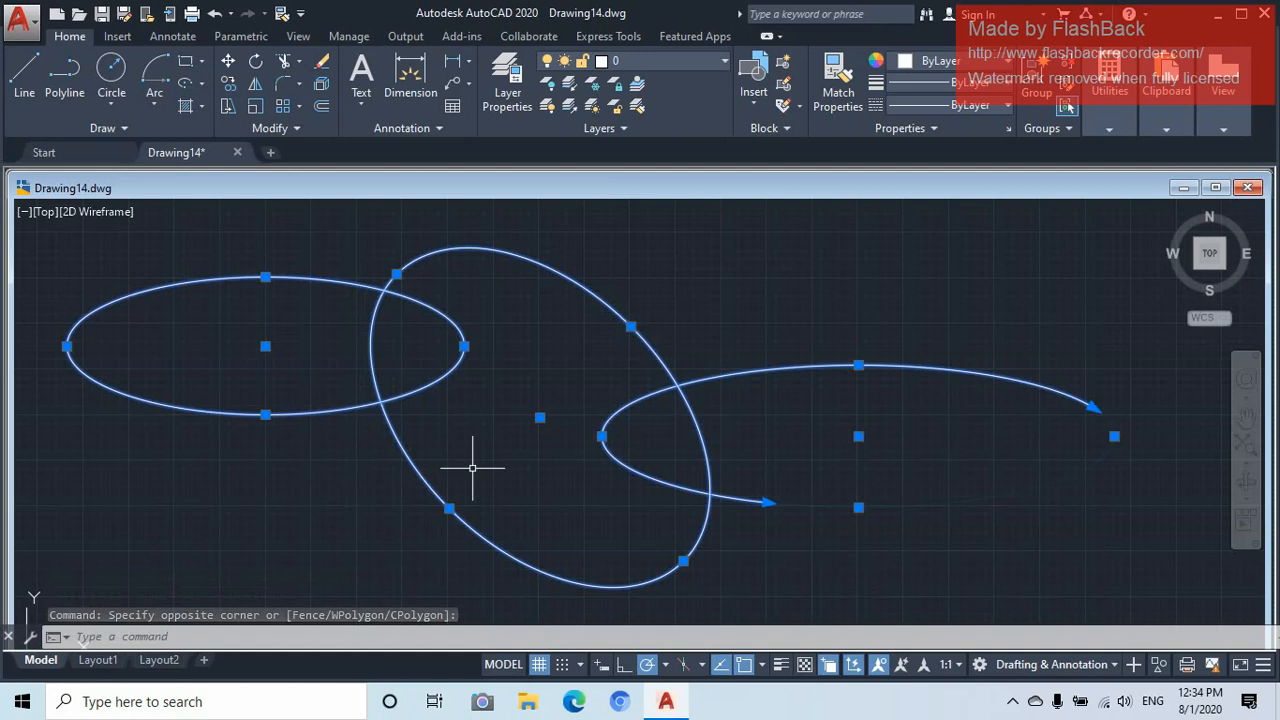
key("Delete")
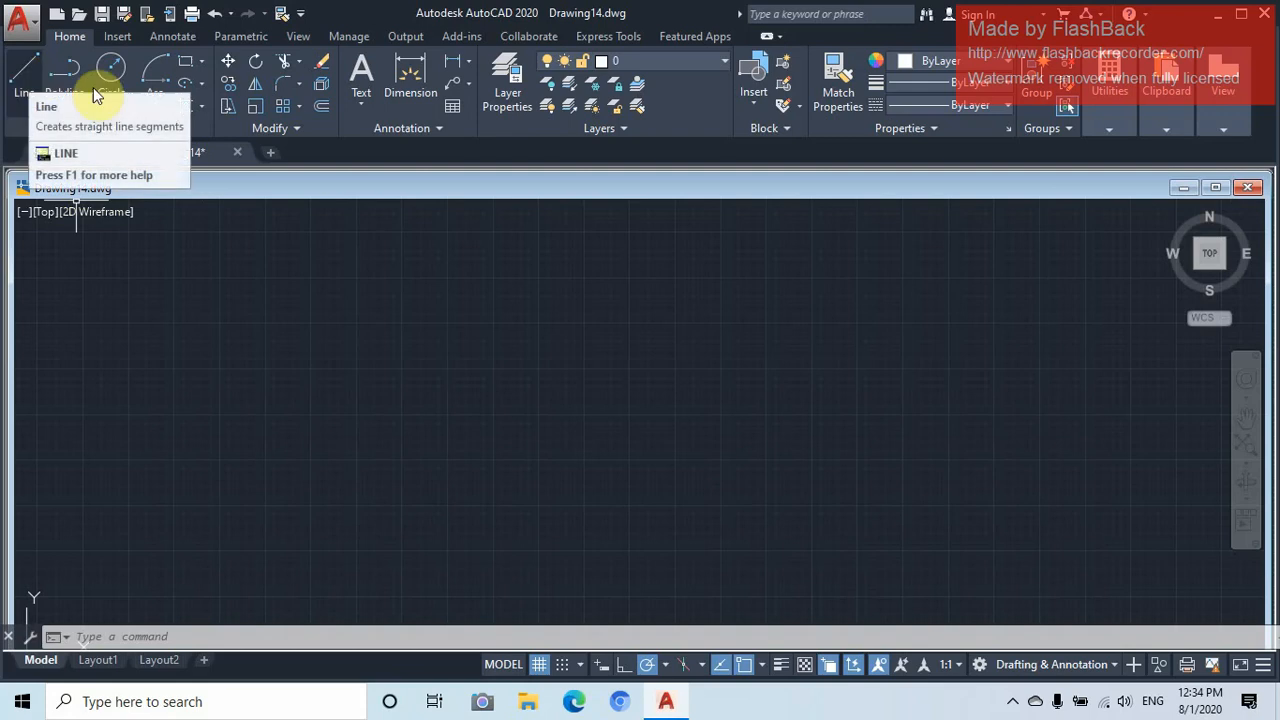
Draw a closed triangle from three lines left of the drawing's centre, with its apex up and its base nearly horizontal
left_click(30, 80)
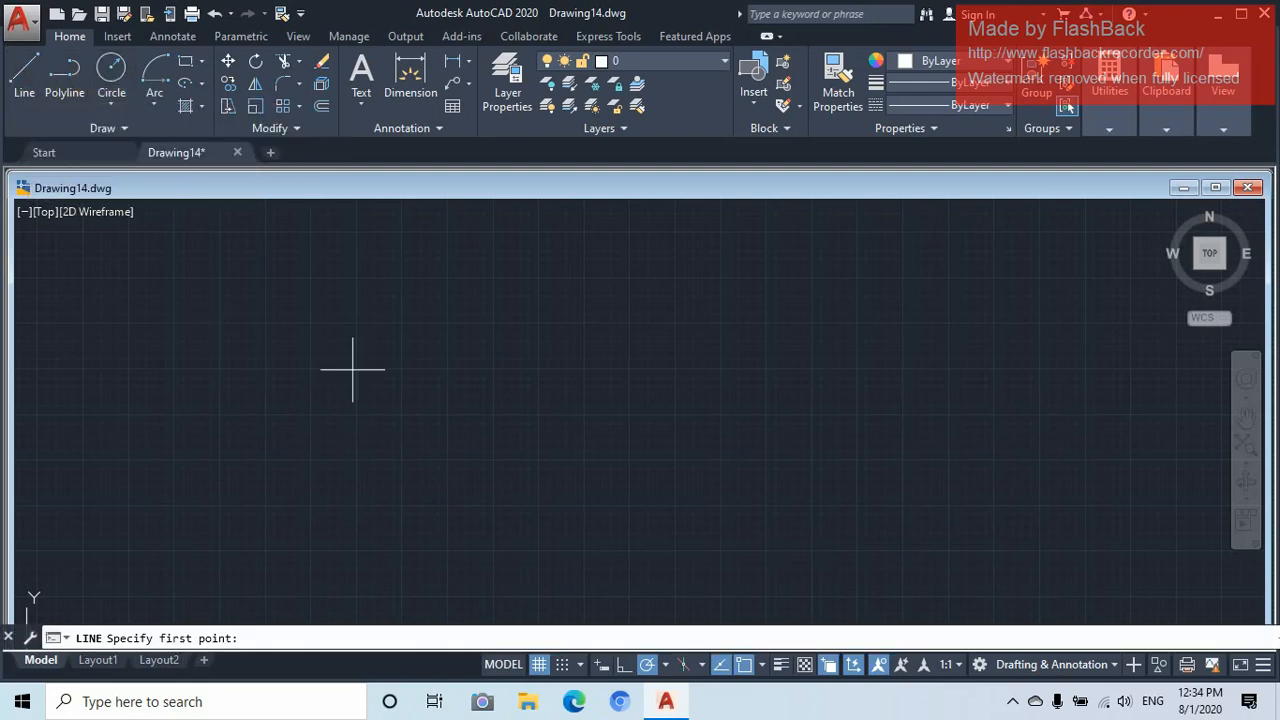
left_click(312, 460)
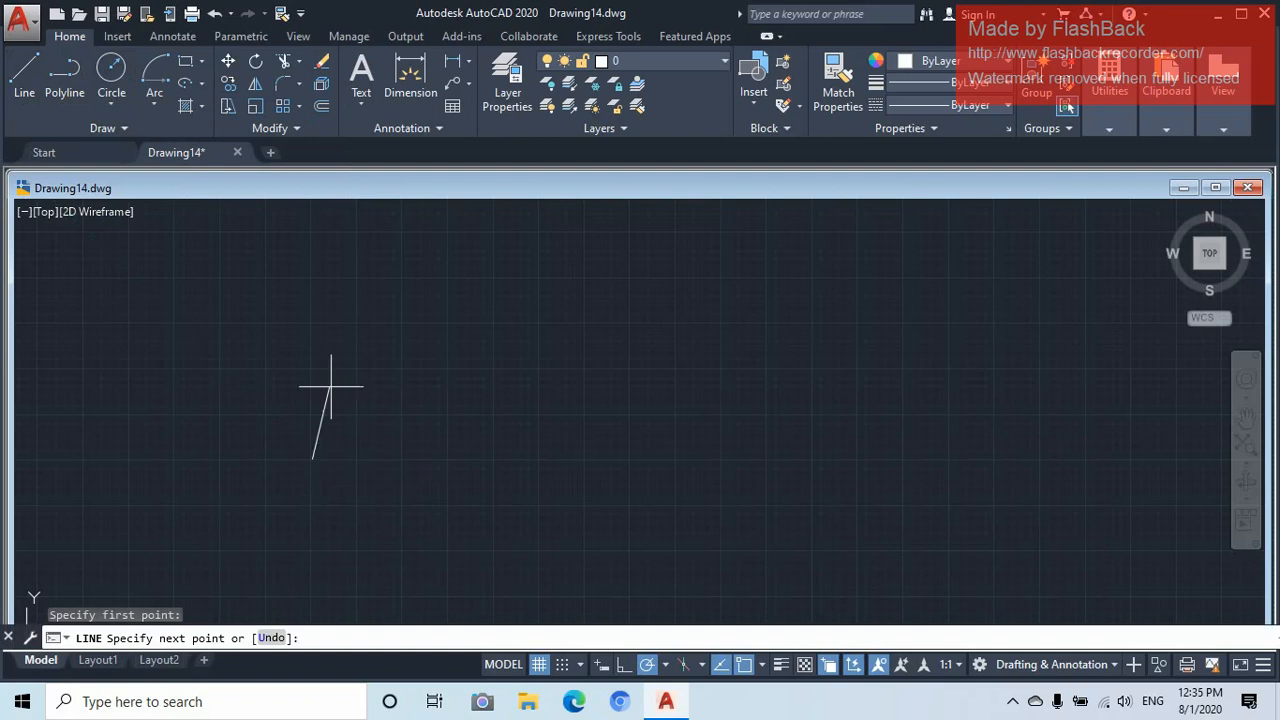
left_click(446, 277)
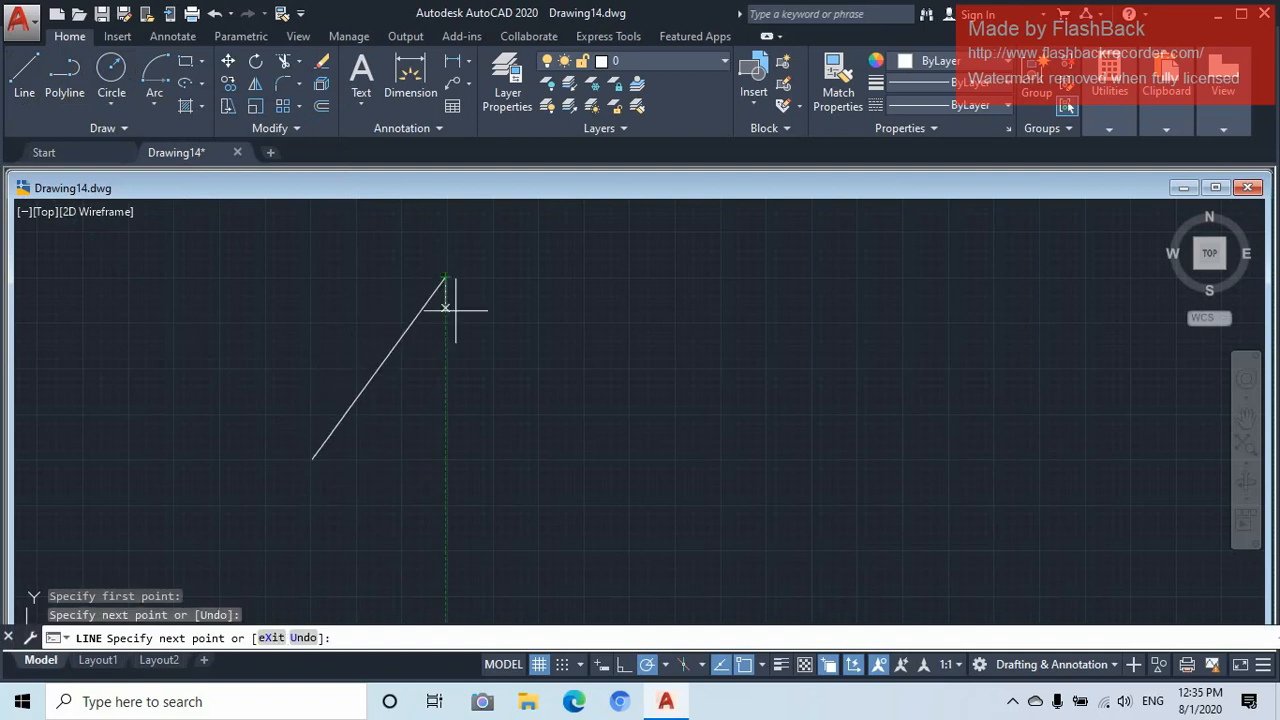
left_click(538, 463)
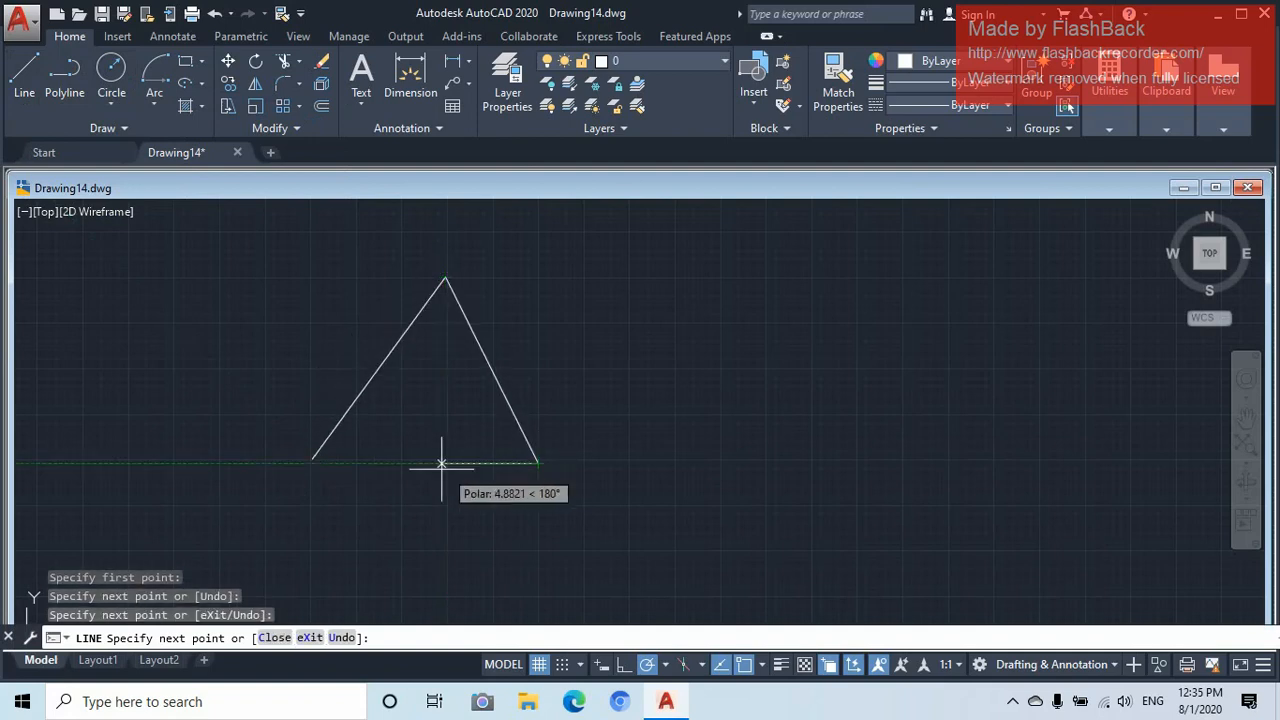
left_click(312, 459)
key("Escape")
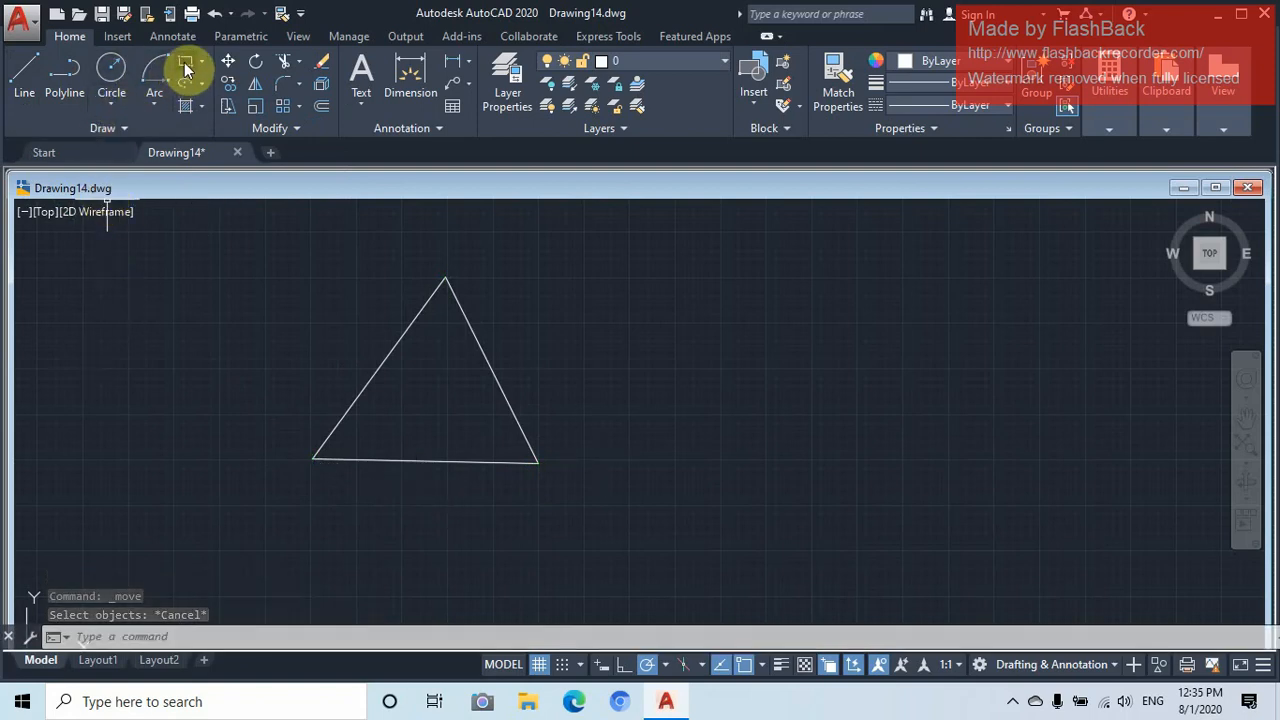
Draw a circle just right of the triangle, roughly as tall as the triangle, by centre and radius
left_click(99, 73)
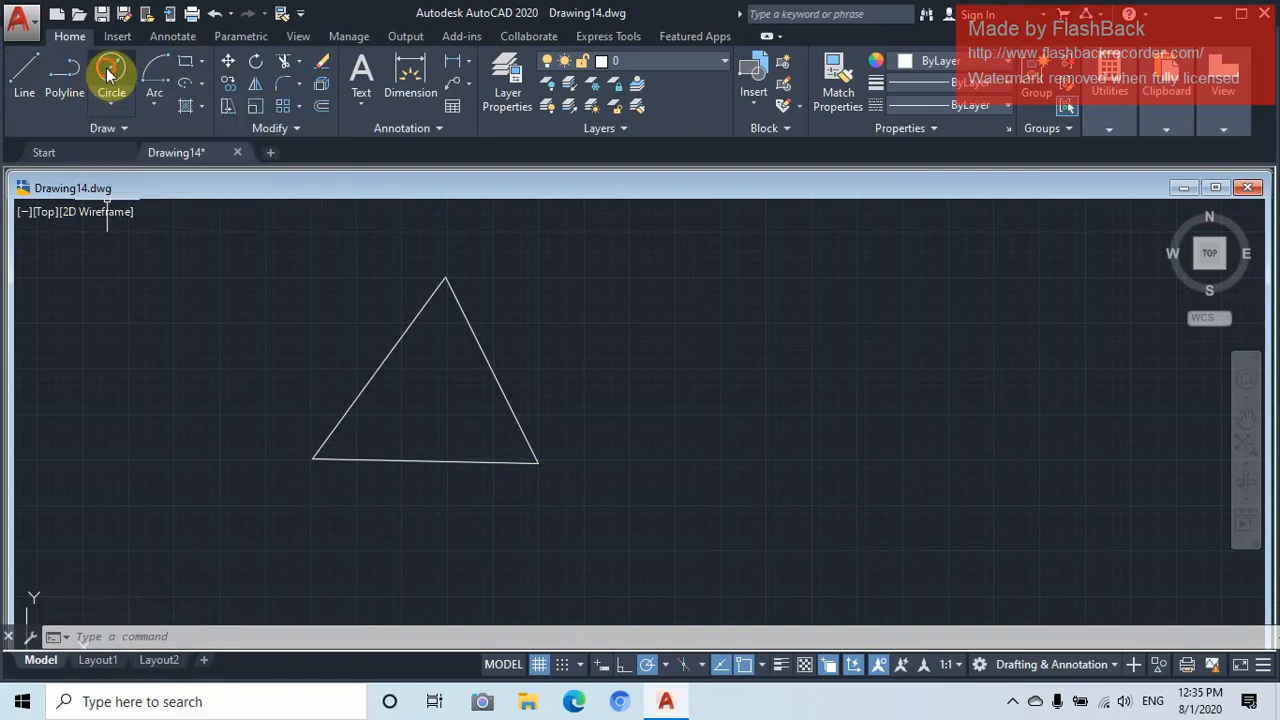
left_click(673, 366)
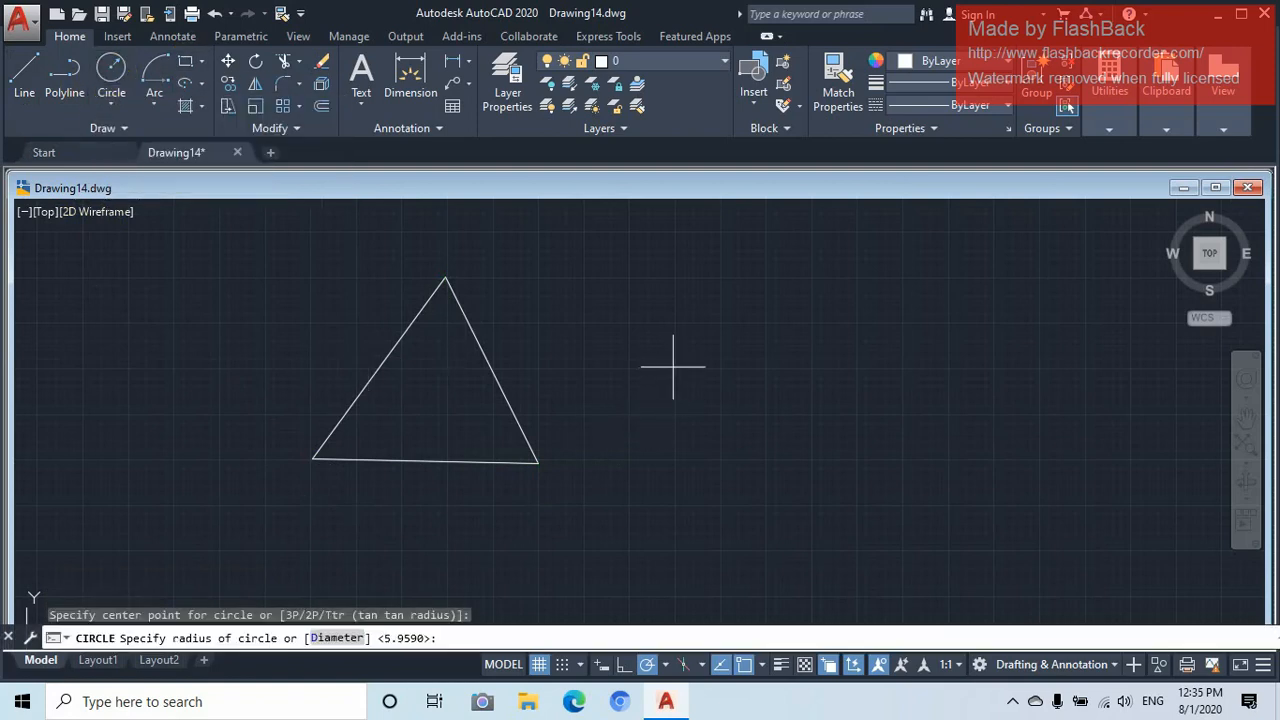
left_click(601, 433)
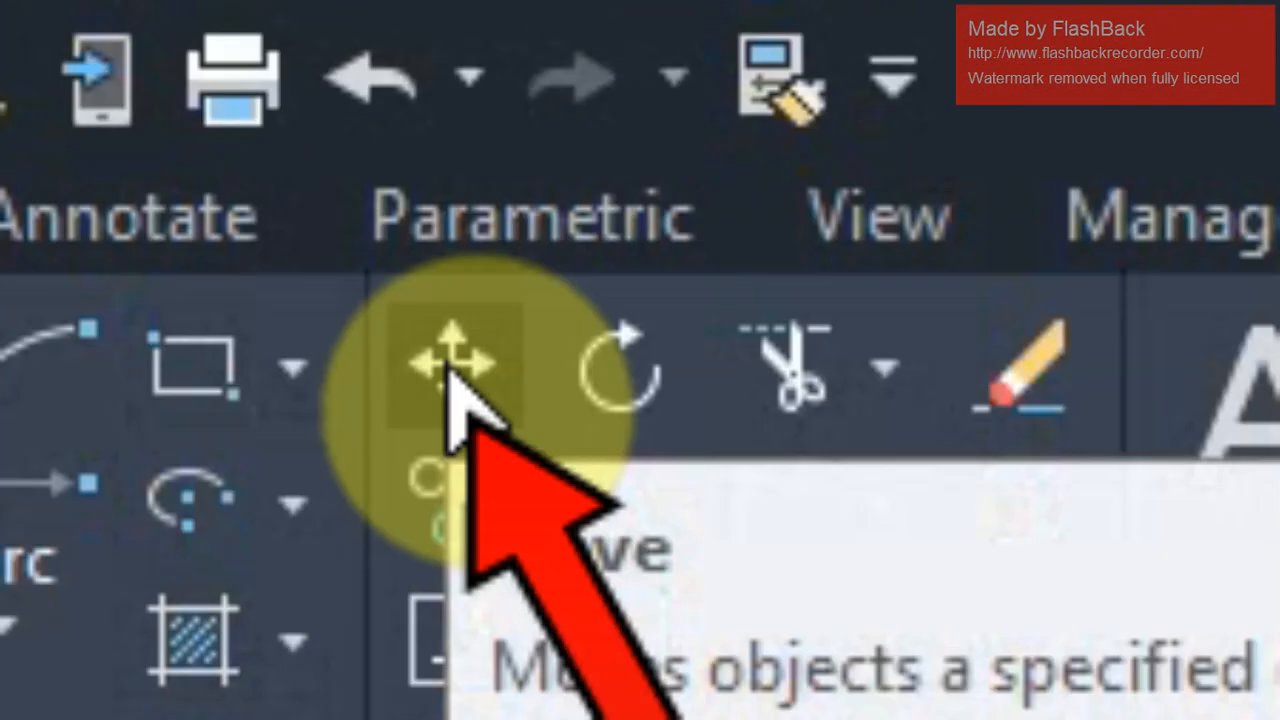
Move the triangle from the middle of its base to the open area right of the circle
left_click(449, 365)
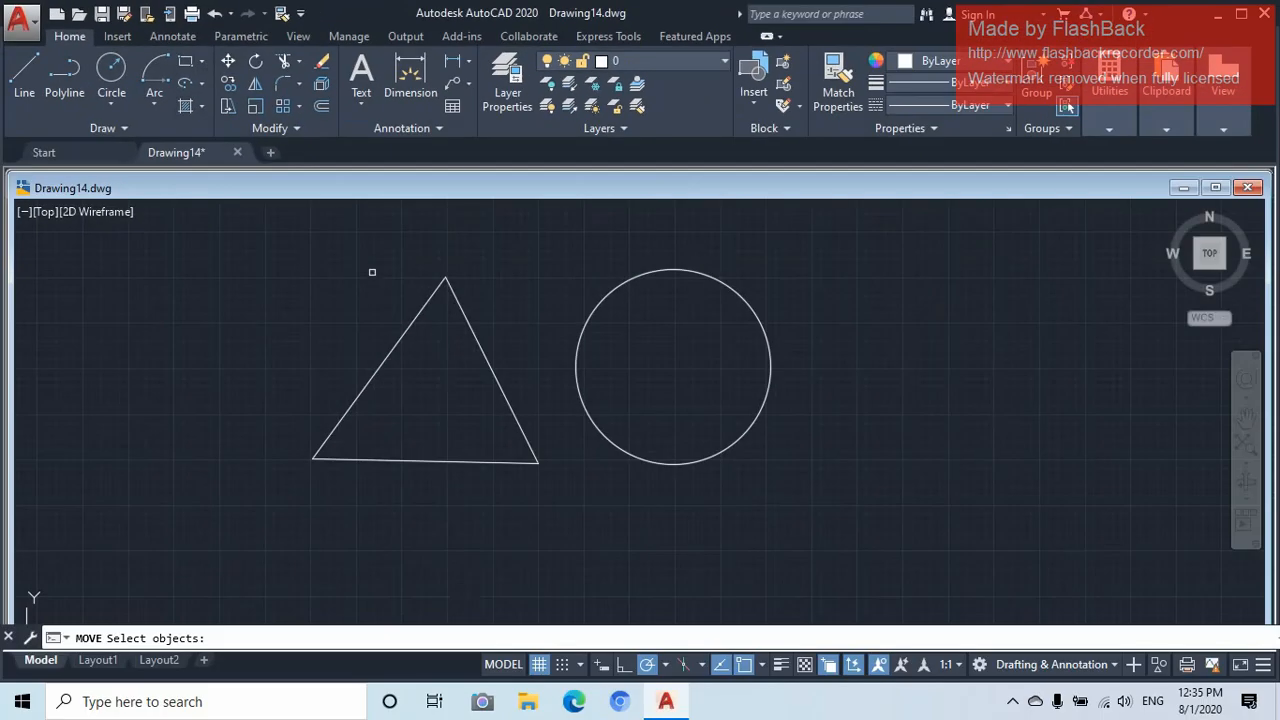
left_click(302, 265)
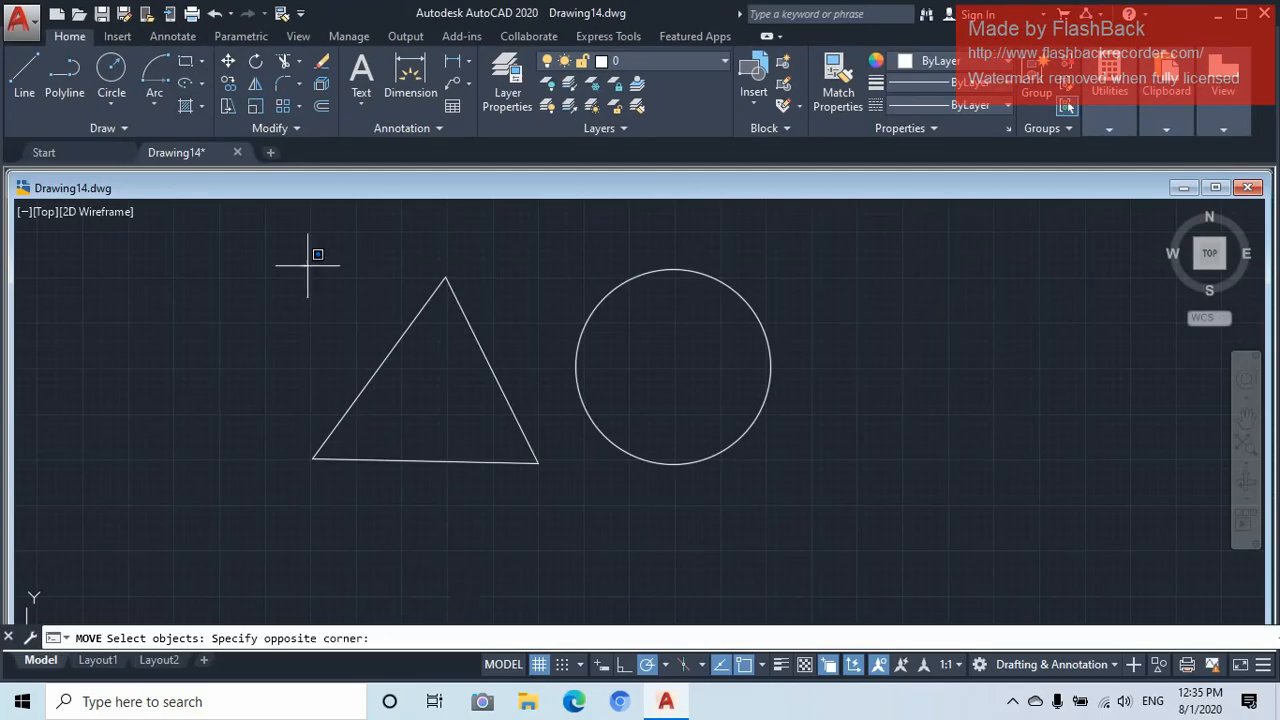
left_click(554, 512)
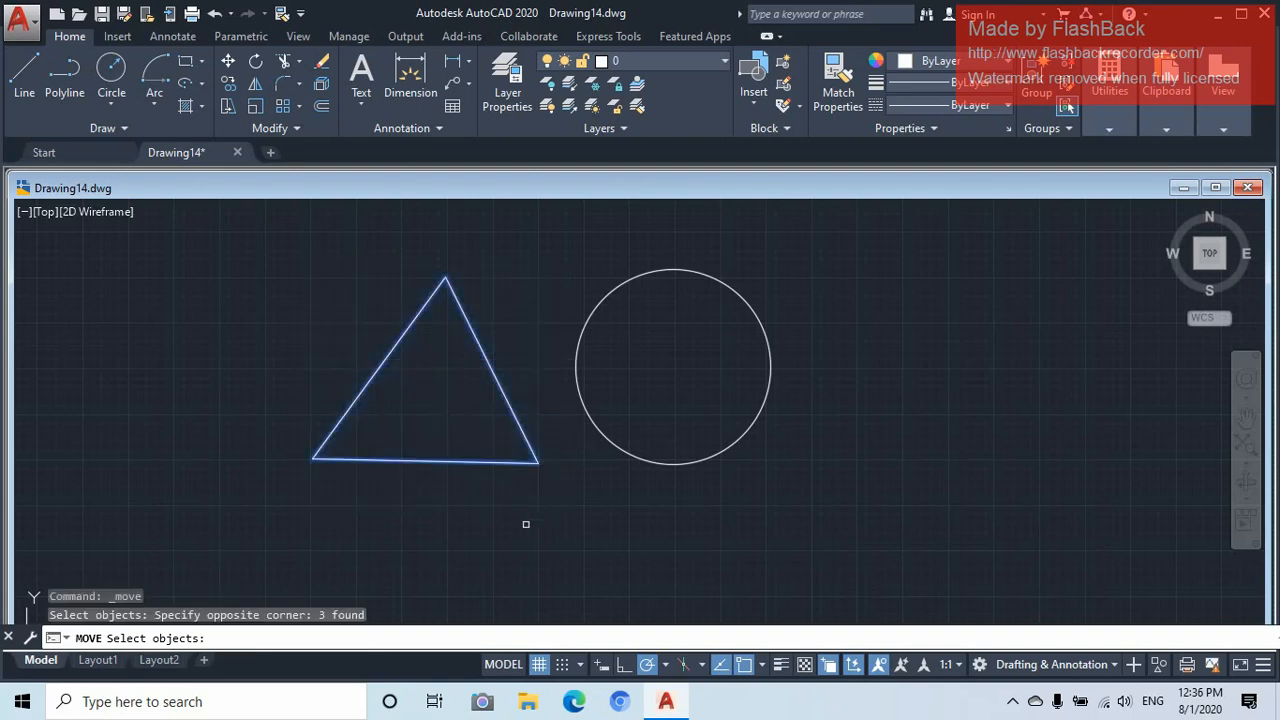
key("Return")
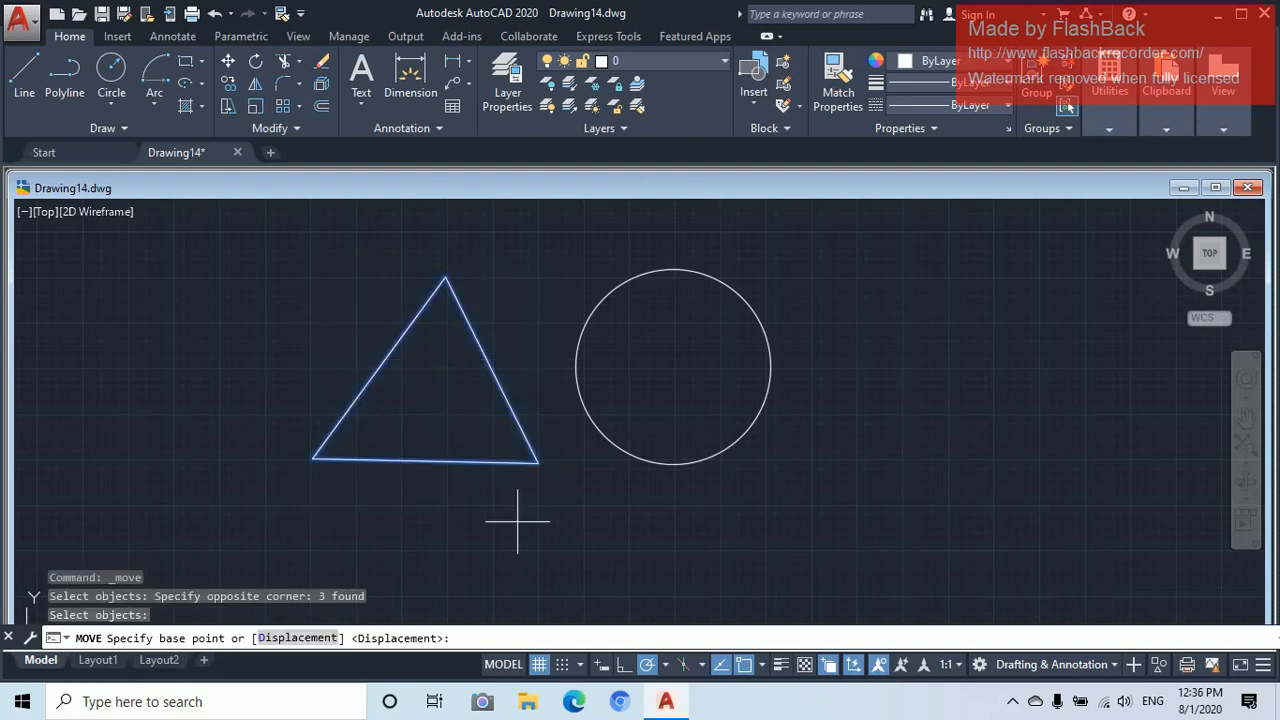
left_click(426, 462)
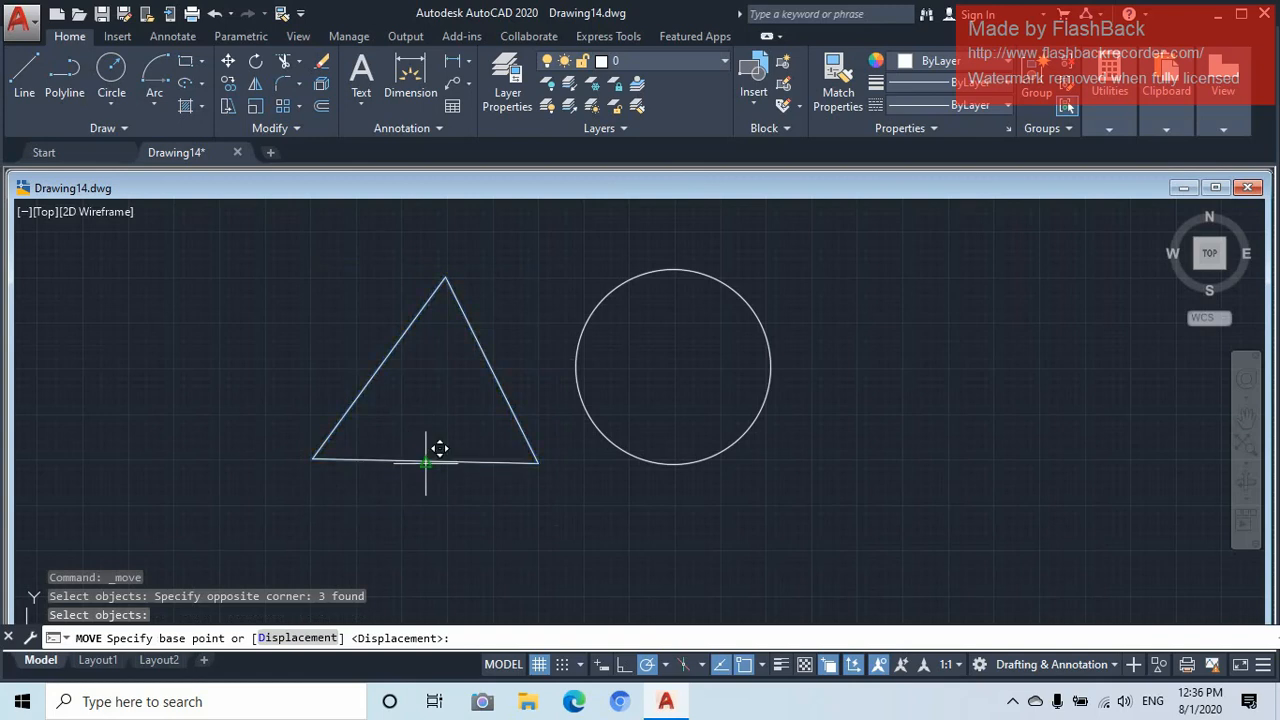
left_click(960, 431)
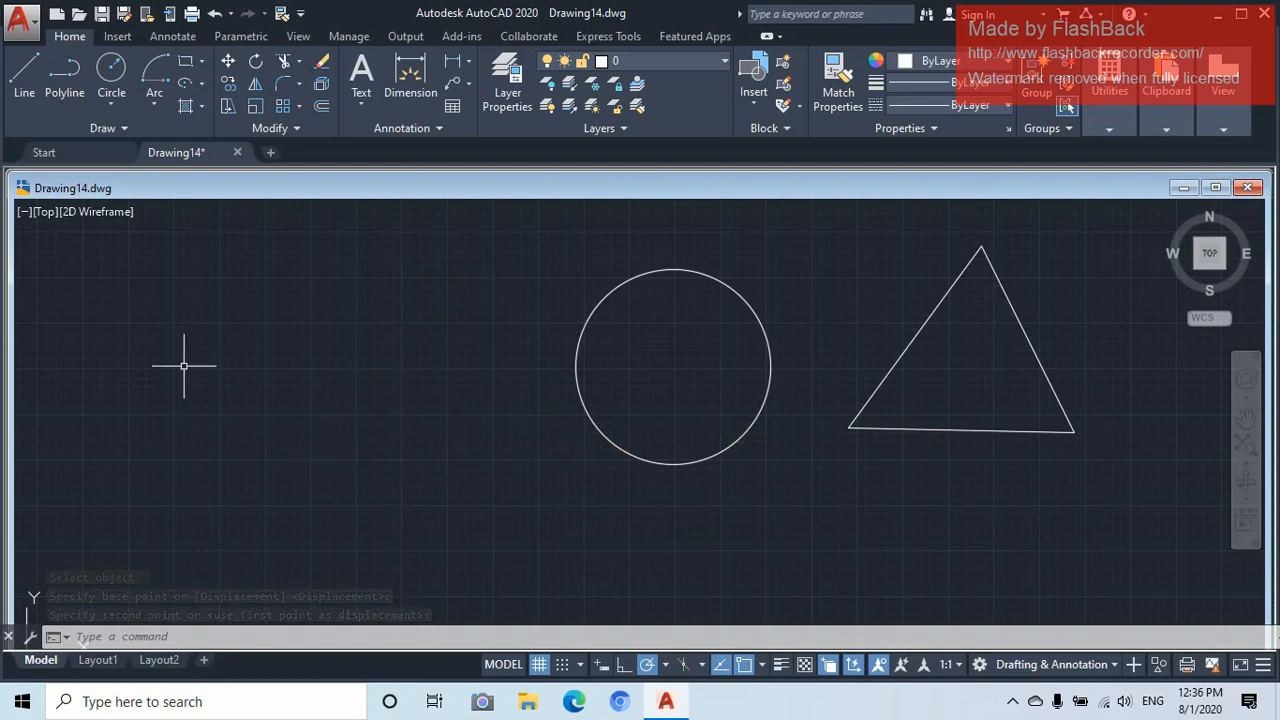
Move the triangle about 31.94 units horizontally at 180°, back to the circle's left side, using its lower-left corner as base point
left_click(1087, 304)
left_click(893, 437)
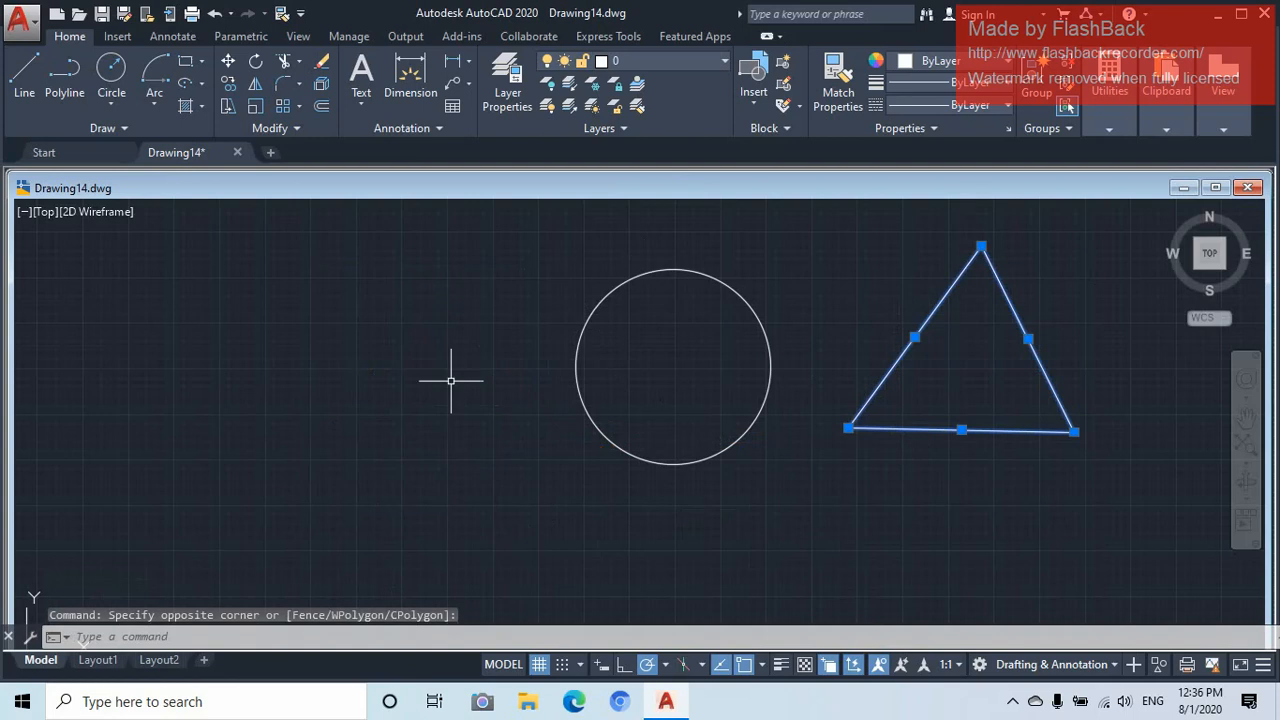
left_click(228, 61)
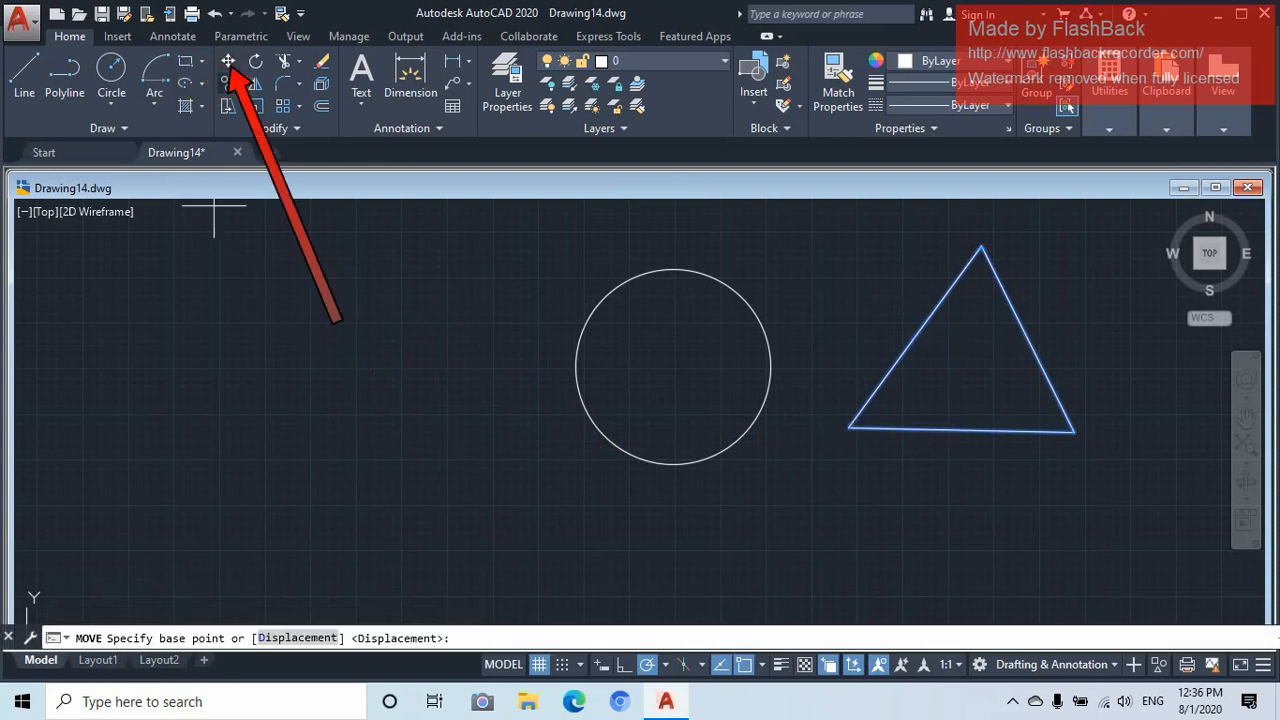
left_click(850, 429)
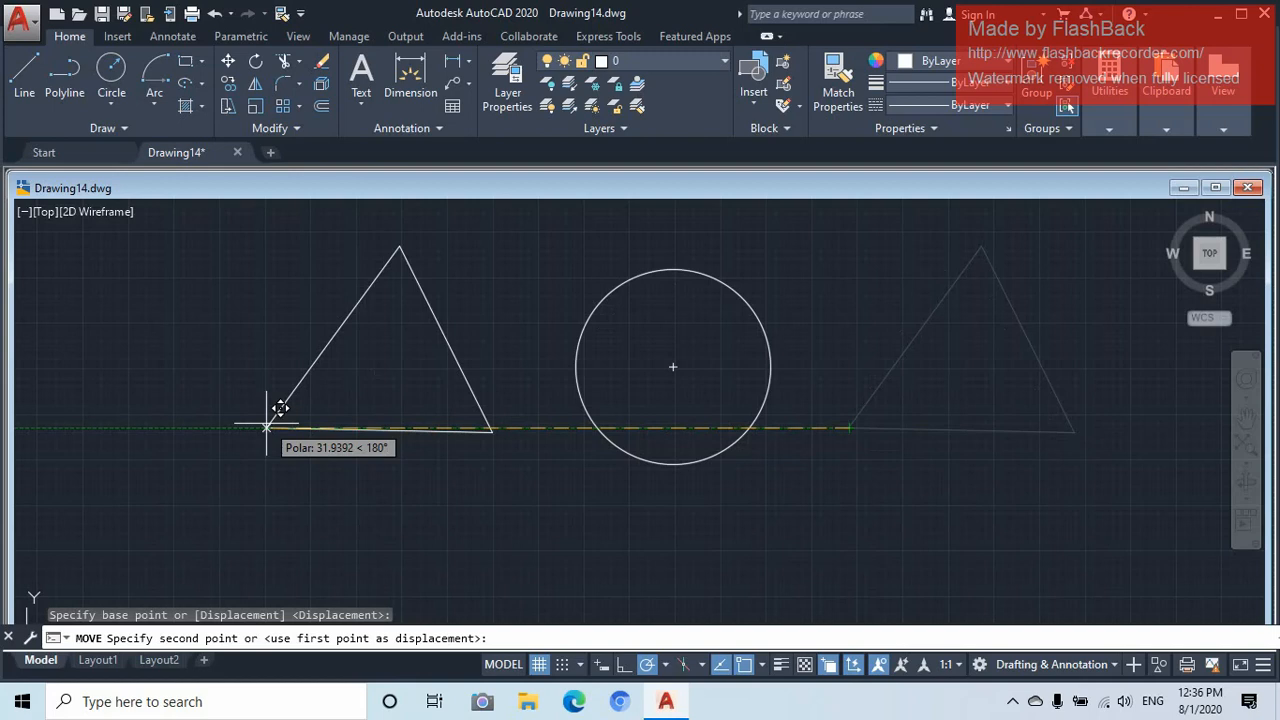
left_click(266, 427)
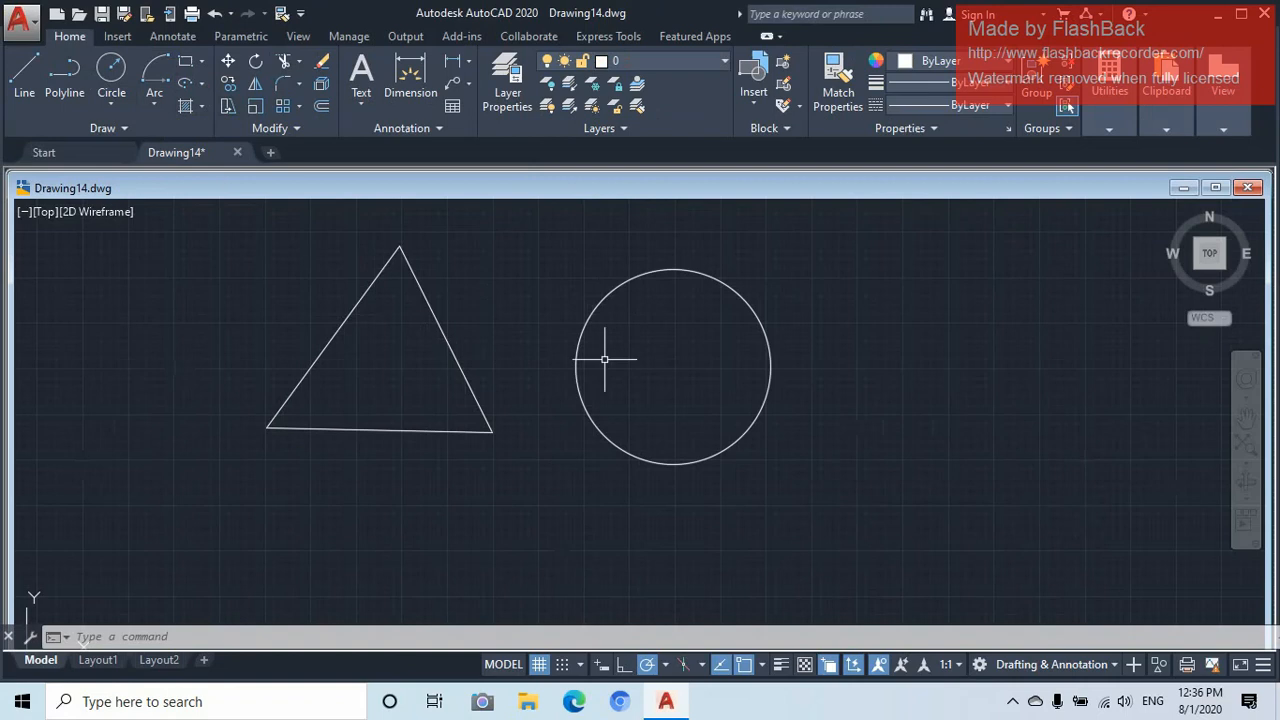
Copy the circle from its centre six times, placing three copies on its right and below and three around the triangle
left_click_drag(604, 359, 543, 375)
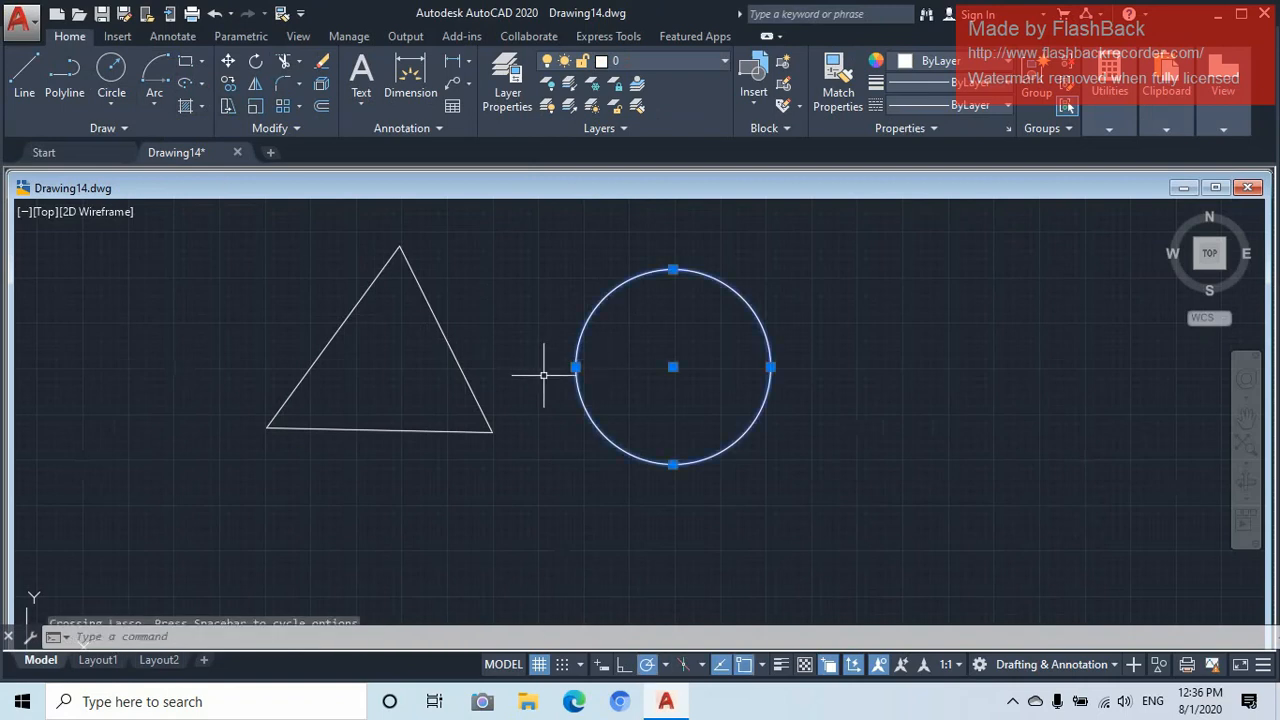
left_click(232, 82)
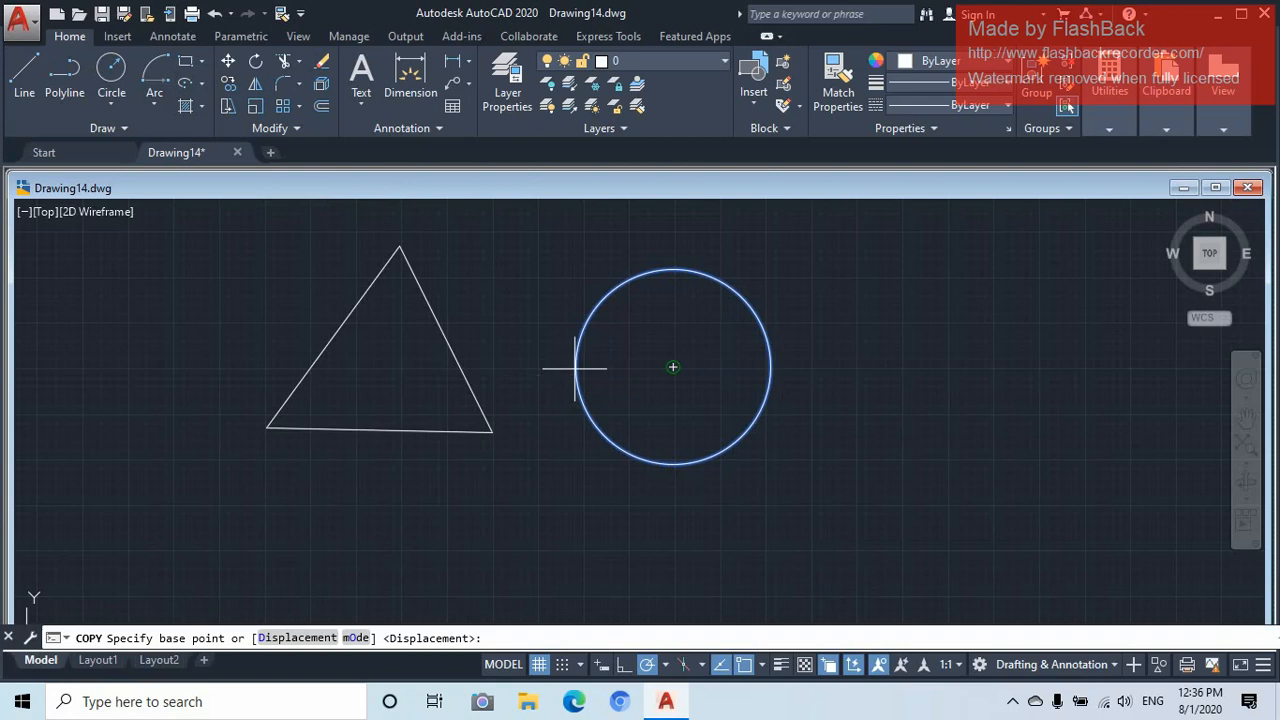
left_click(673, 367)
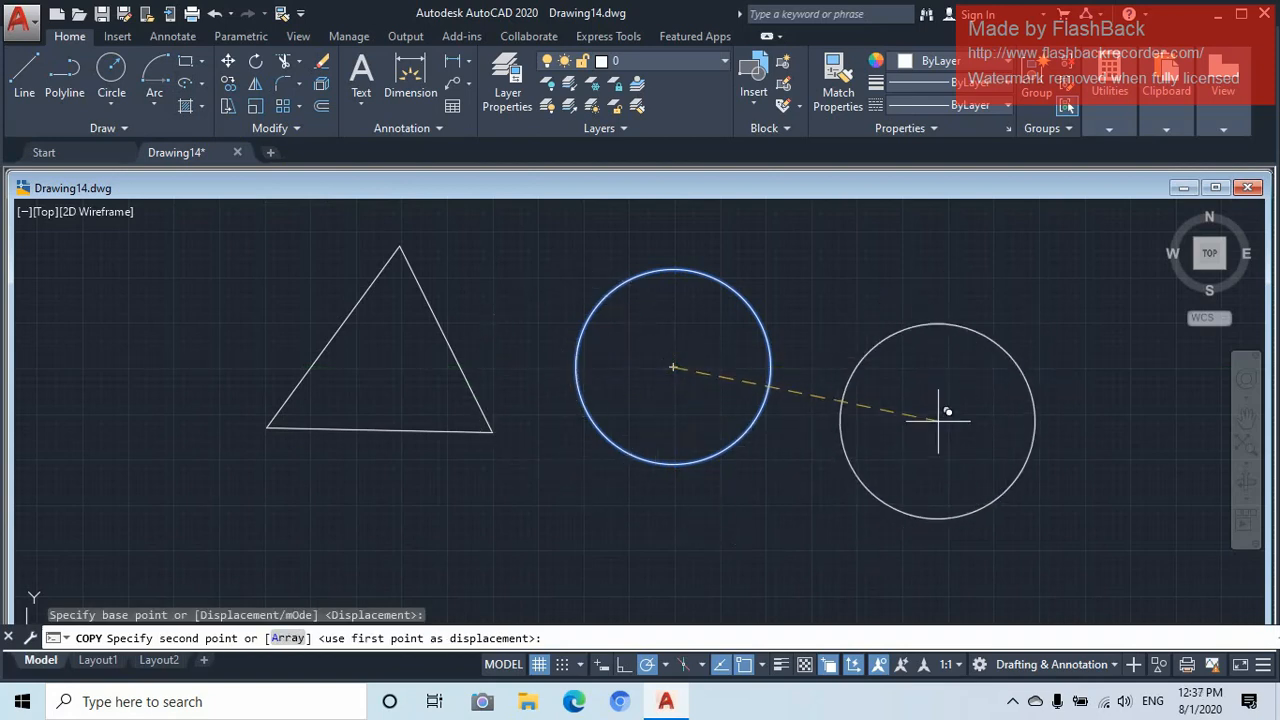
left_click(952, 306)
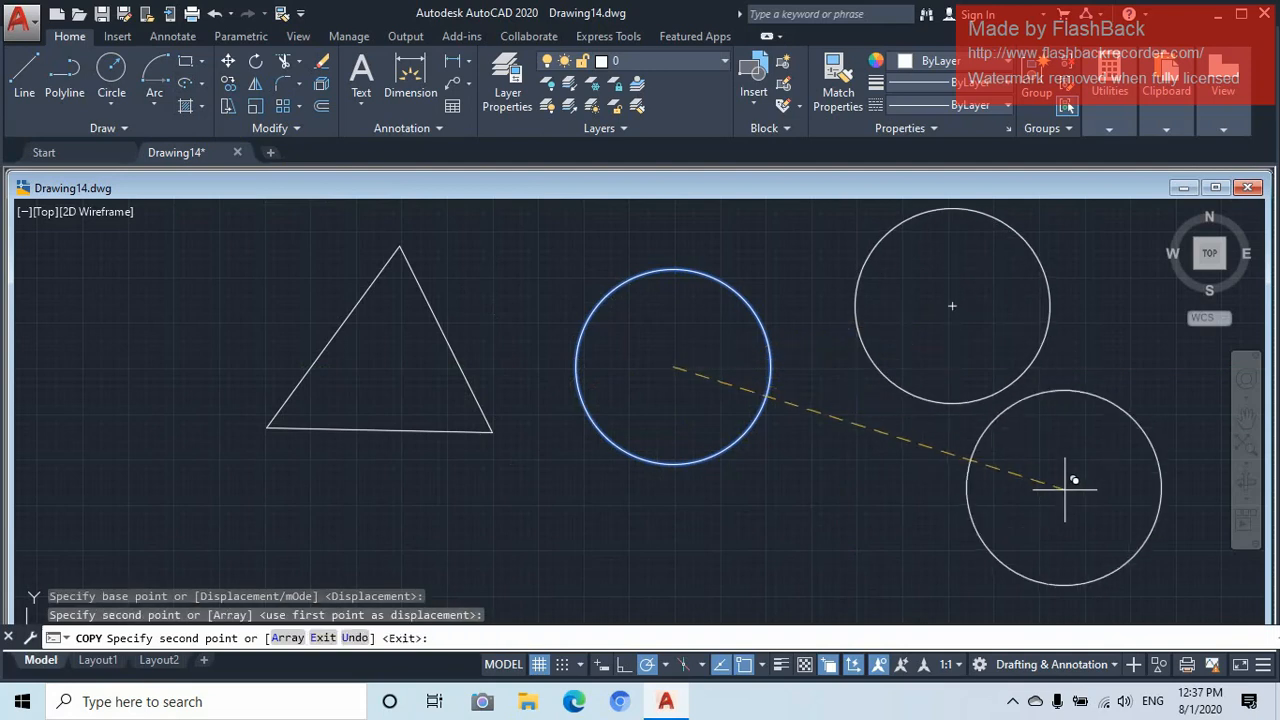
left_click(1068, 488)
left_click(810, 520)
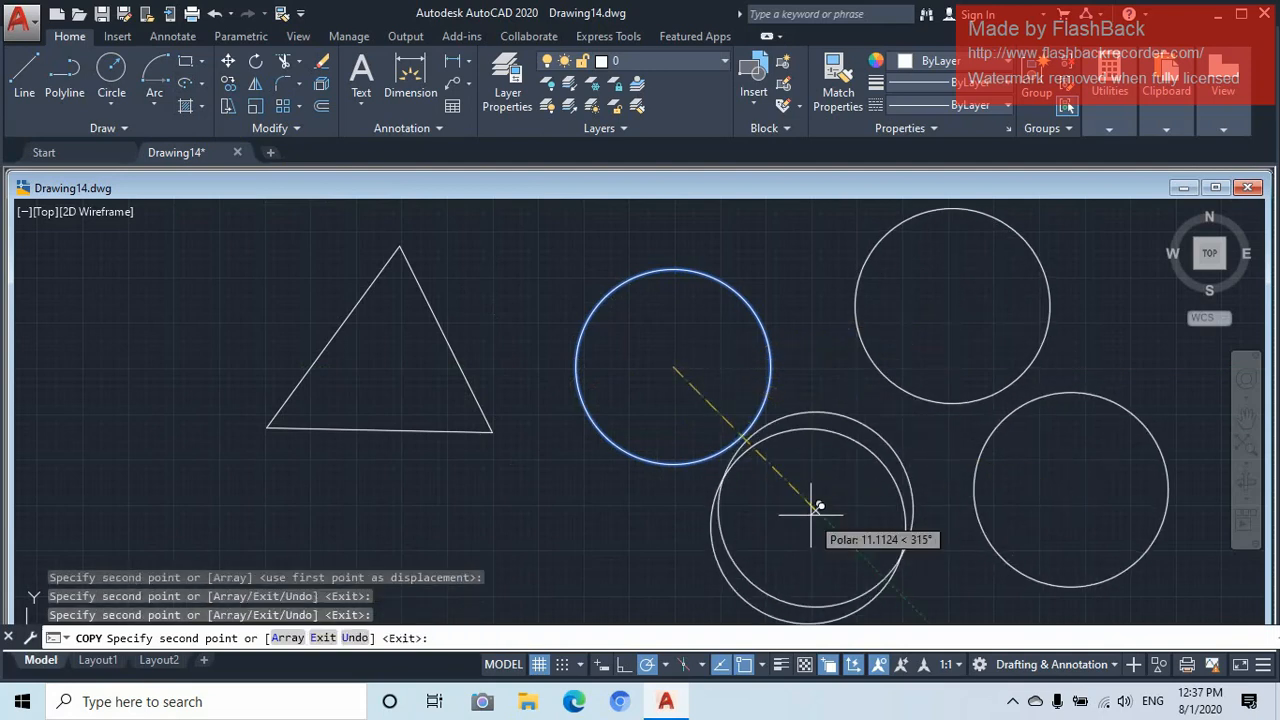
scroll(800, 500, "down", 2)
left_click(595, 291)
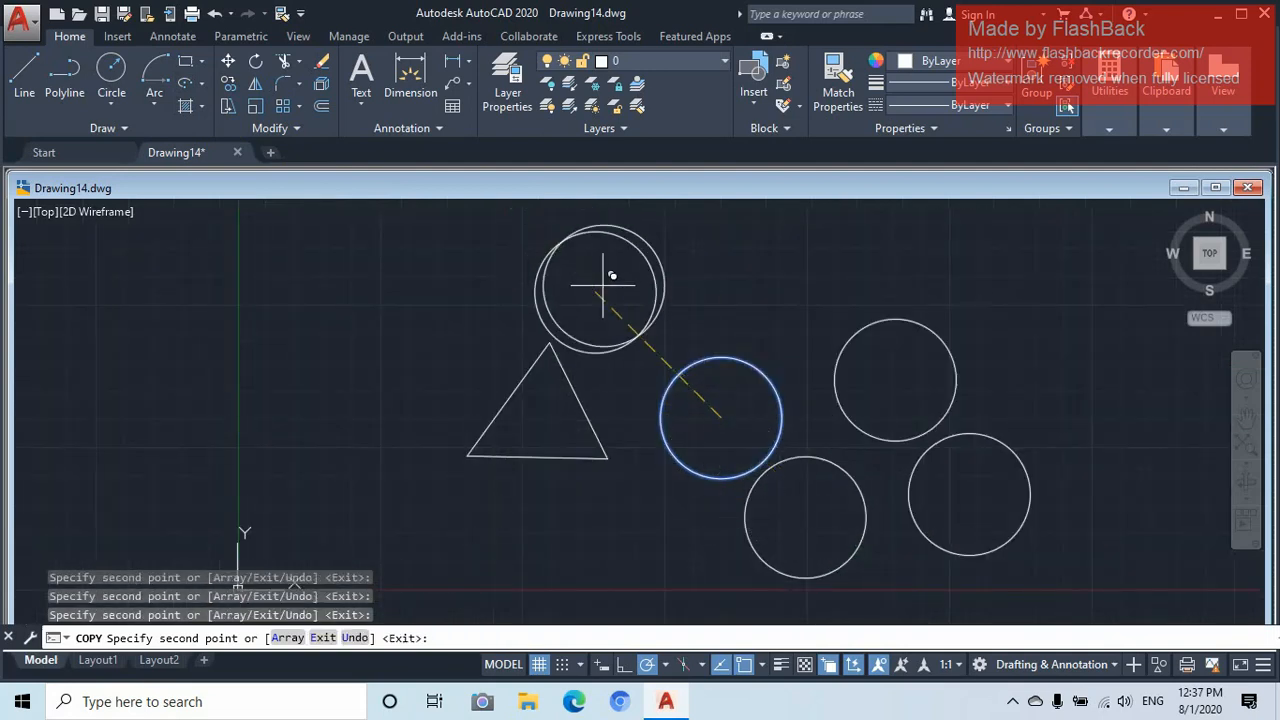
left_click(359, 366)
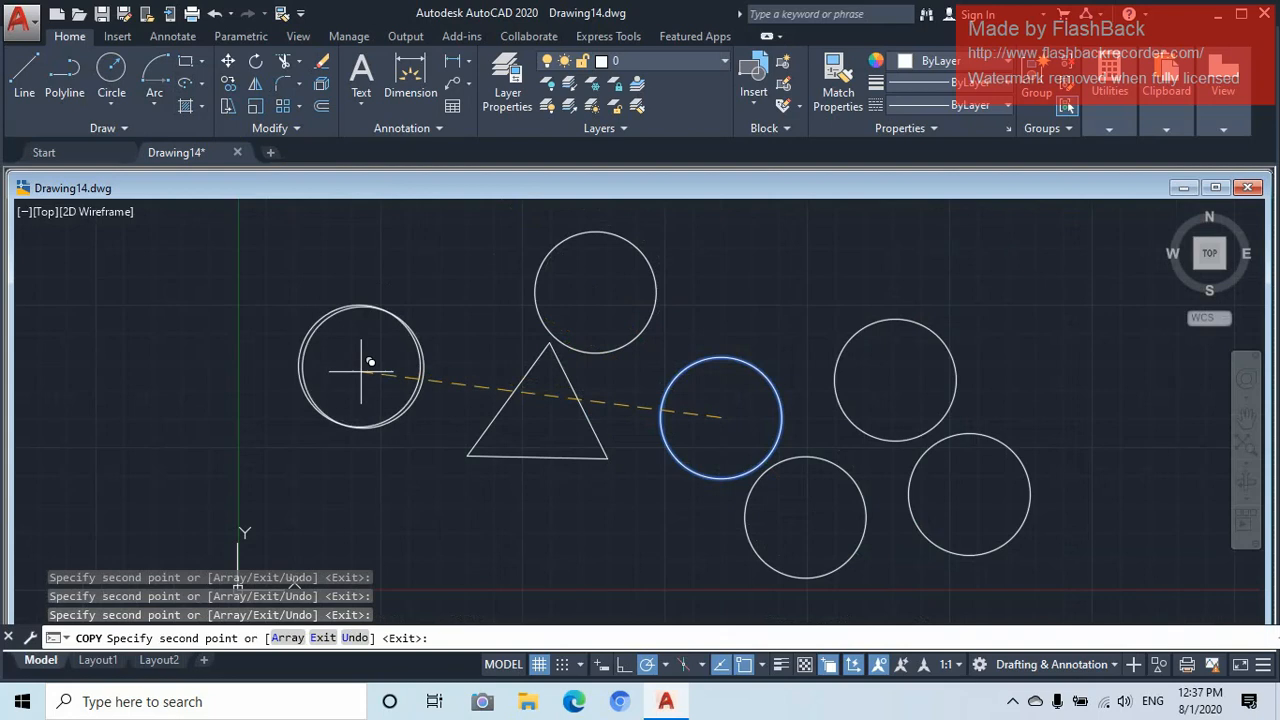
left_click(588, 549)
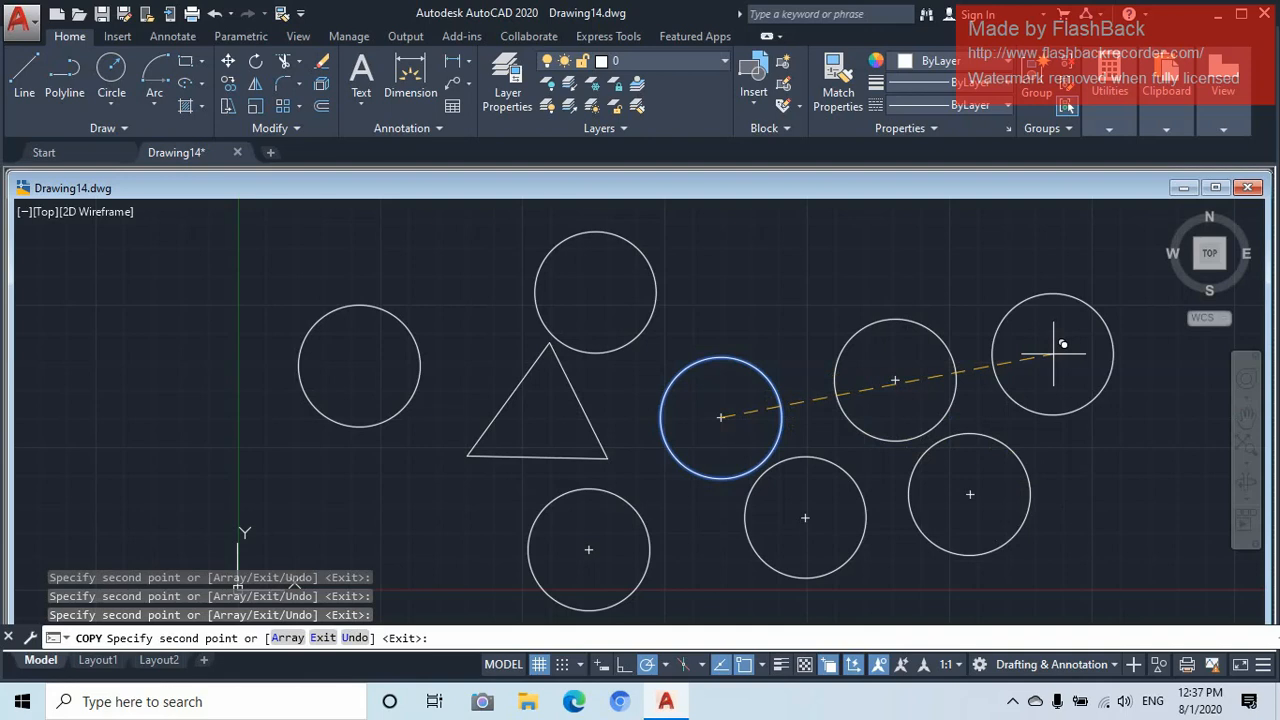
key("Escape")
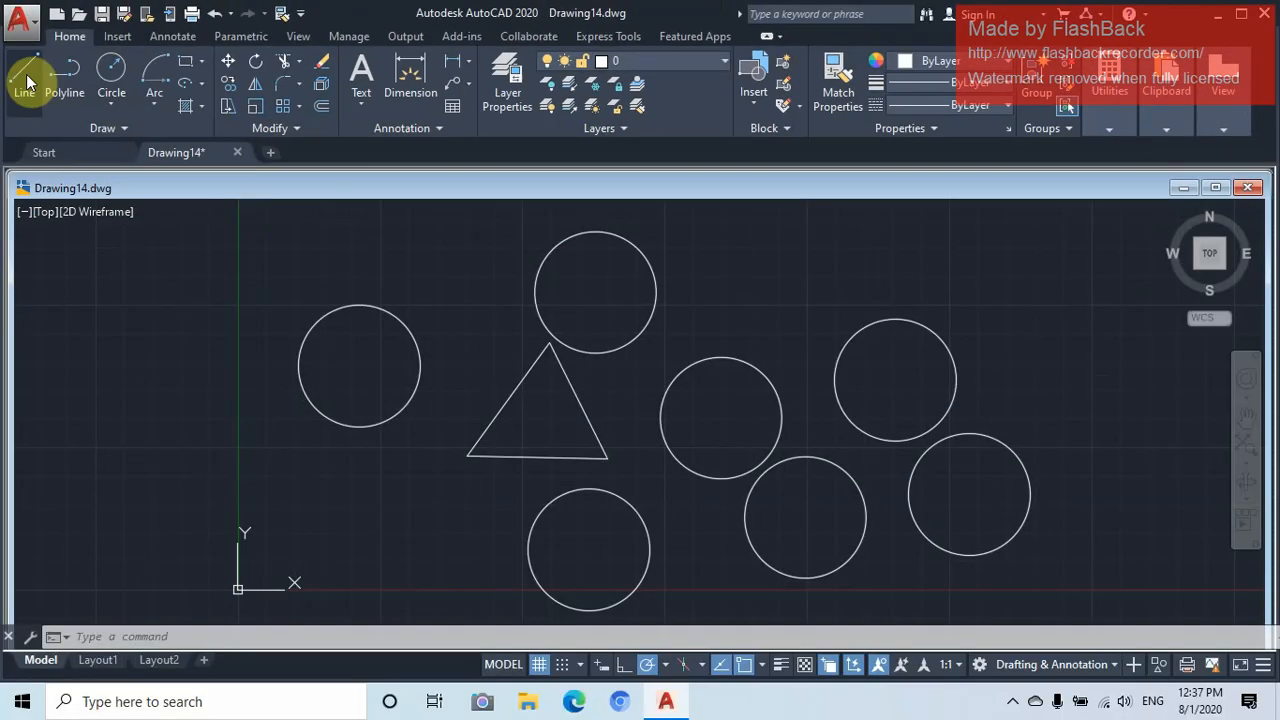
Draw a continuous chain of seven lines from the leftmost circle's centre across the other circles and triangle, ending at the lower-middle circle's centre
left_click(25, 80)
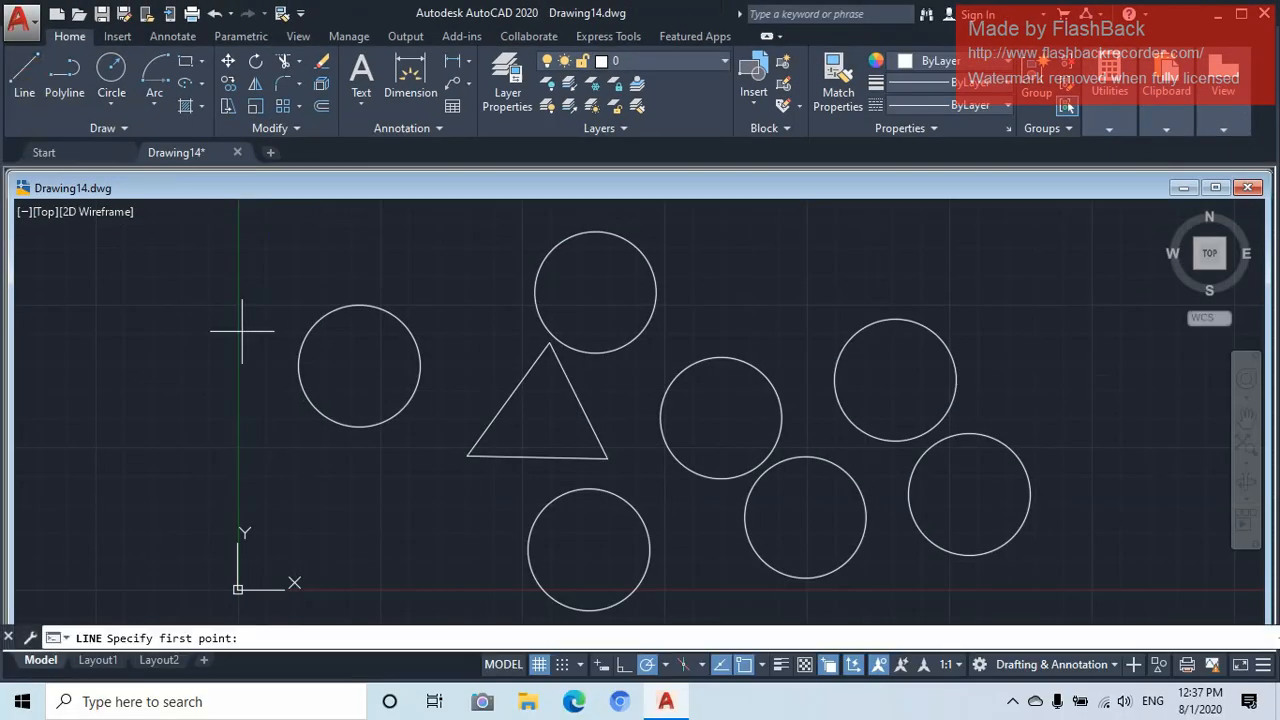
left_click(359, 366)
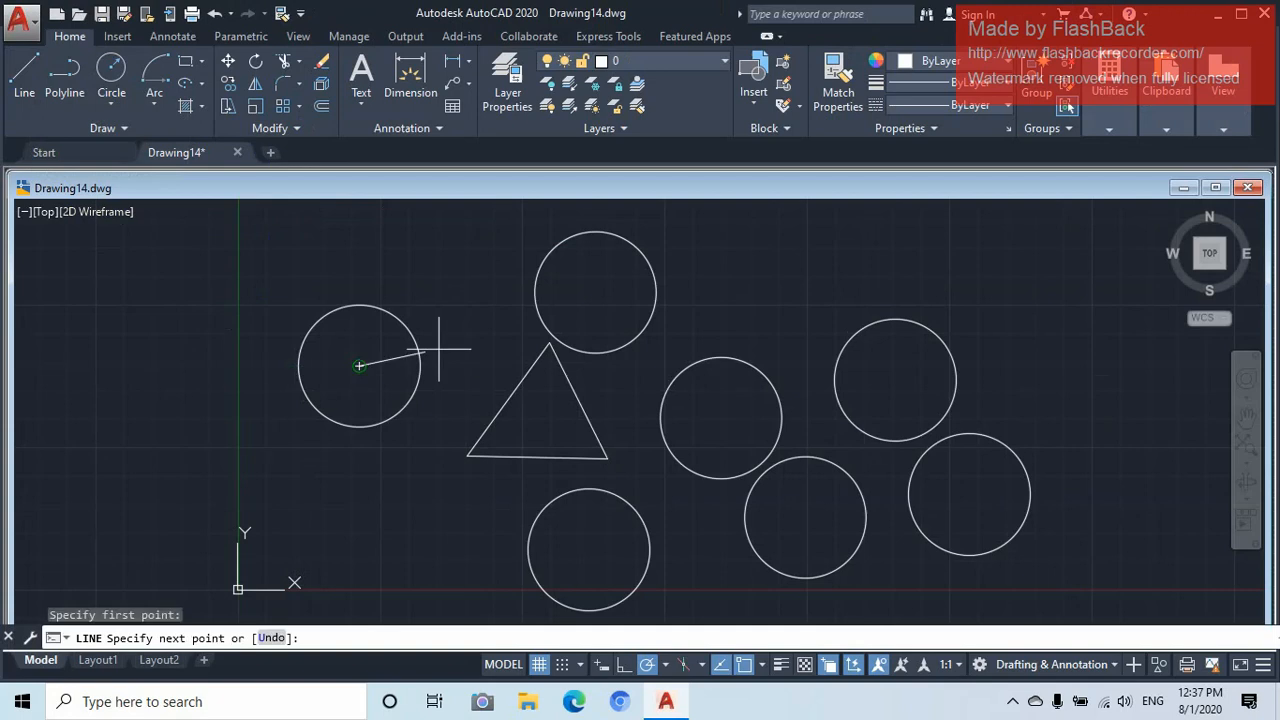
left_click(607, 307)
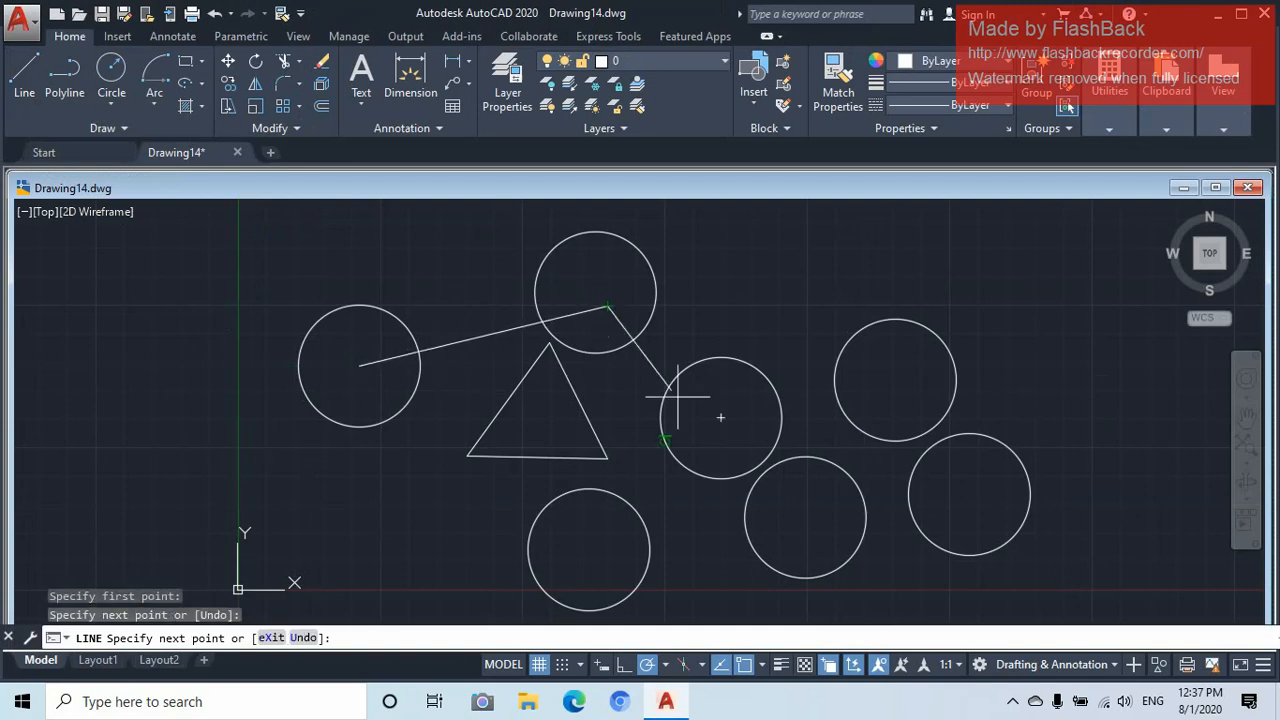
left_click(872, 572)
left_click(973, 513)
left_click(895, 380)
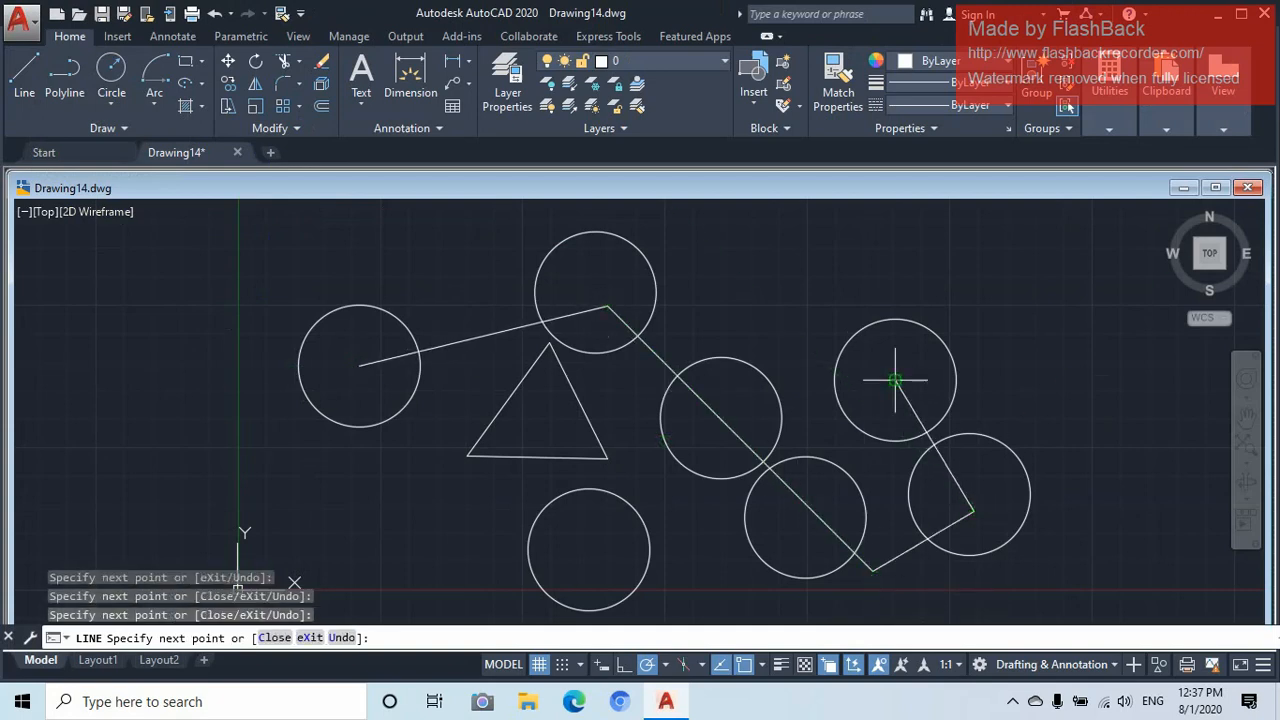
left_click(526, 428)
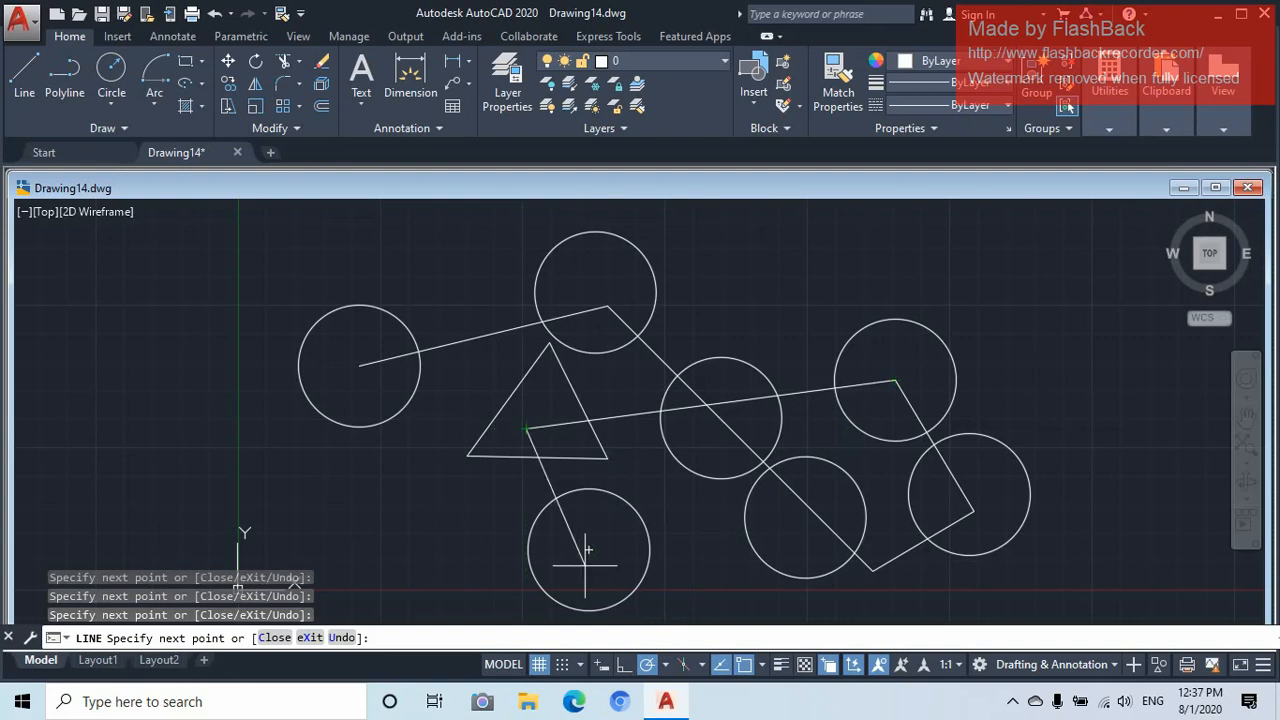
left_click(586, 566)
left_click(805, 518)
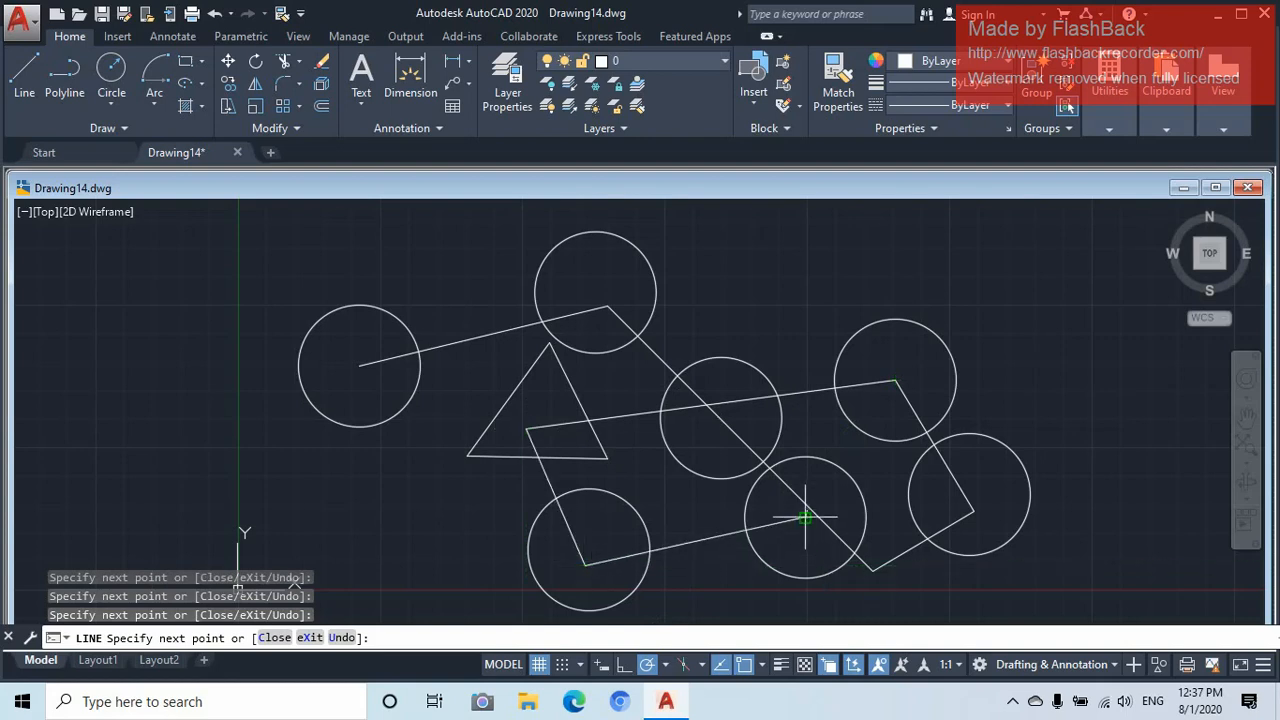
key("Escape")
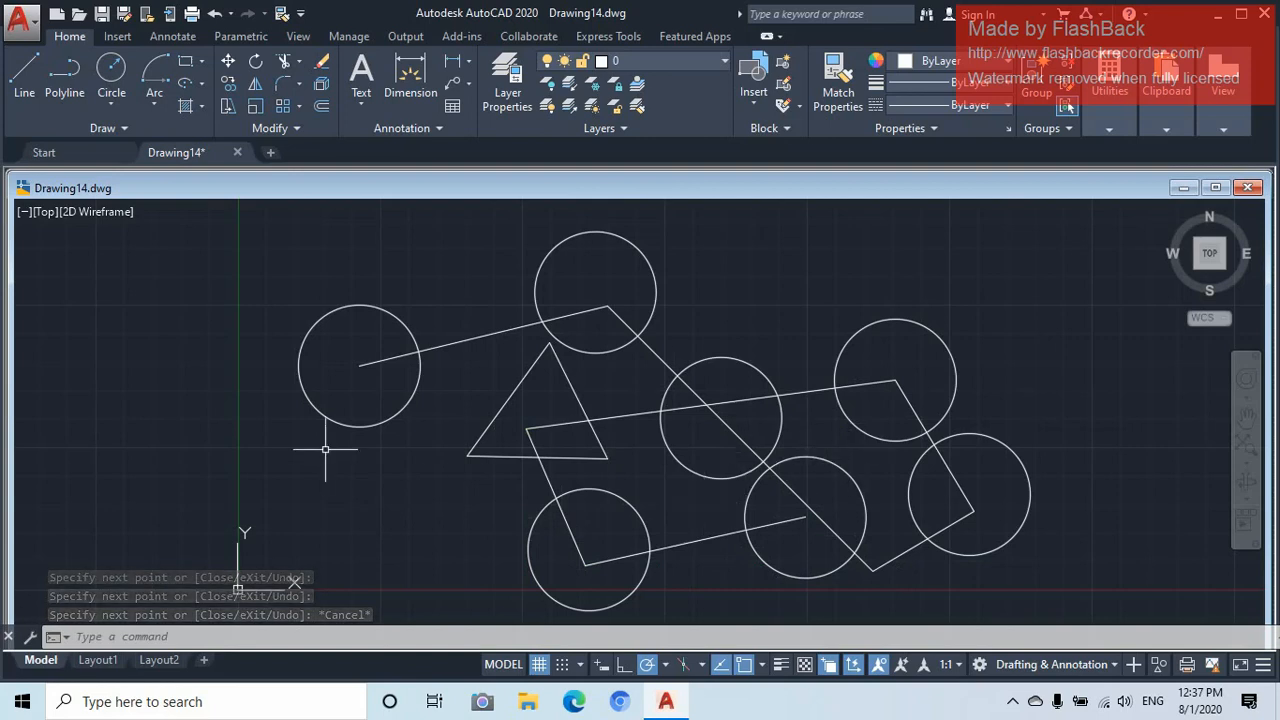
Trim the lines linking the top circle to its neighbours and the upper parts of the top and upper-right circles, using all objects as cutting edges
left_click(283, 63)
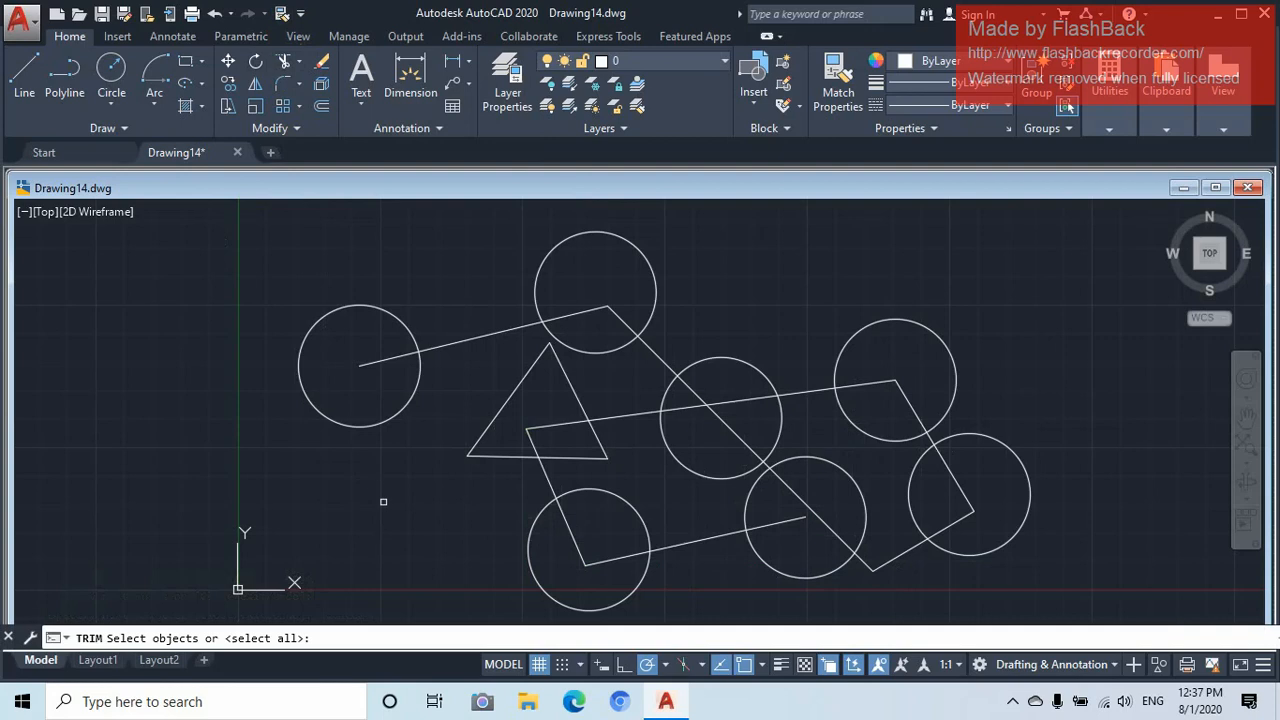
key("Return")
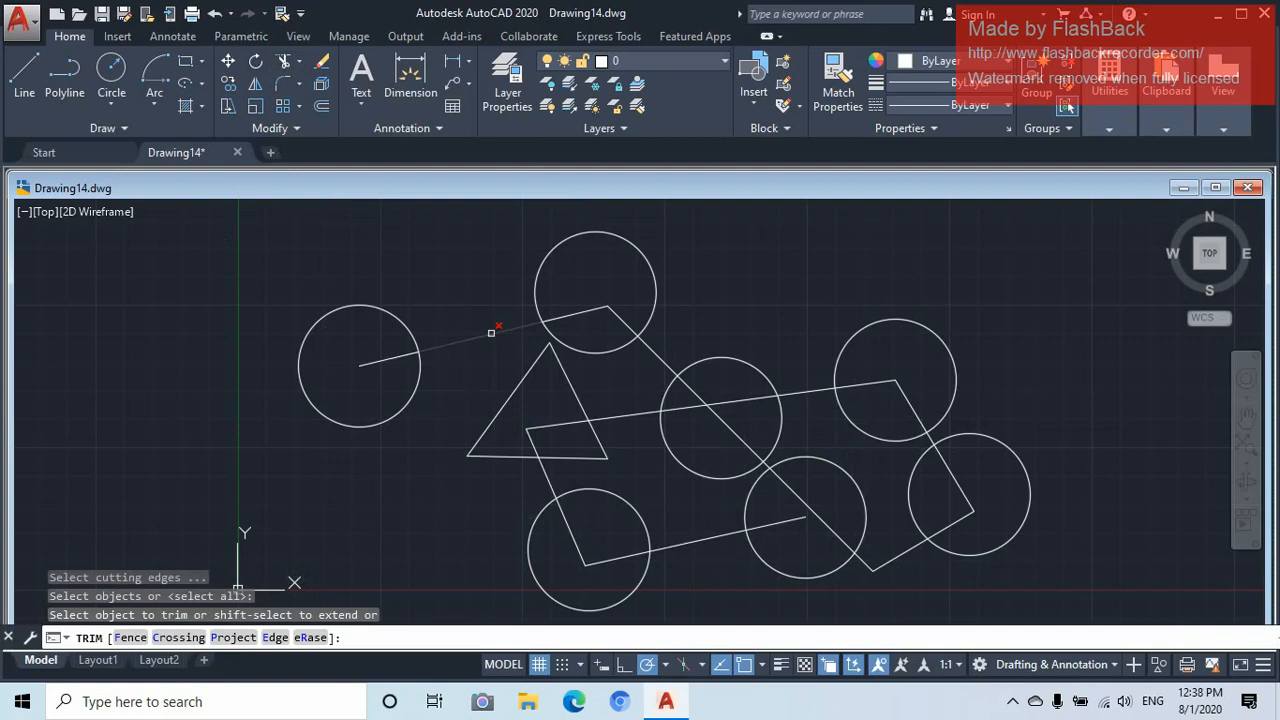
left_click(491, 332)
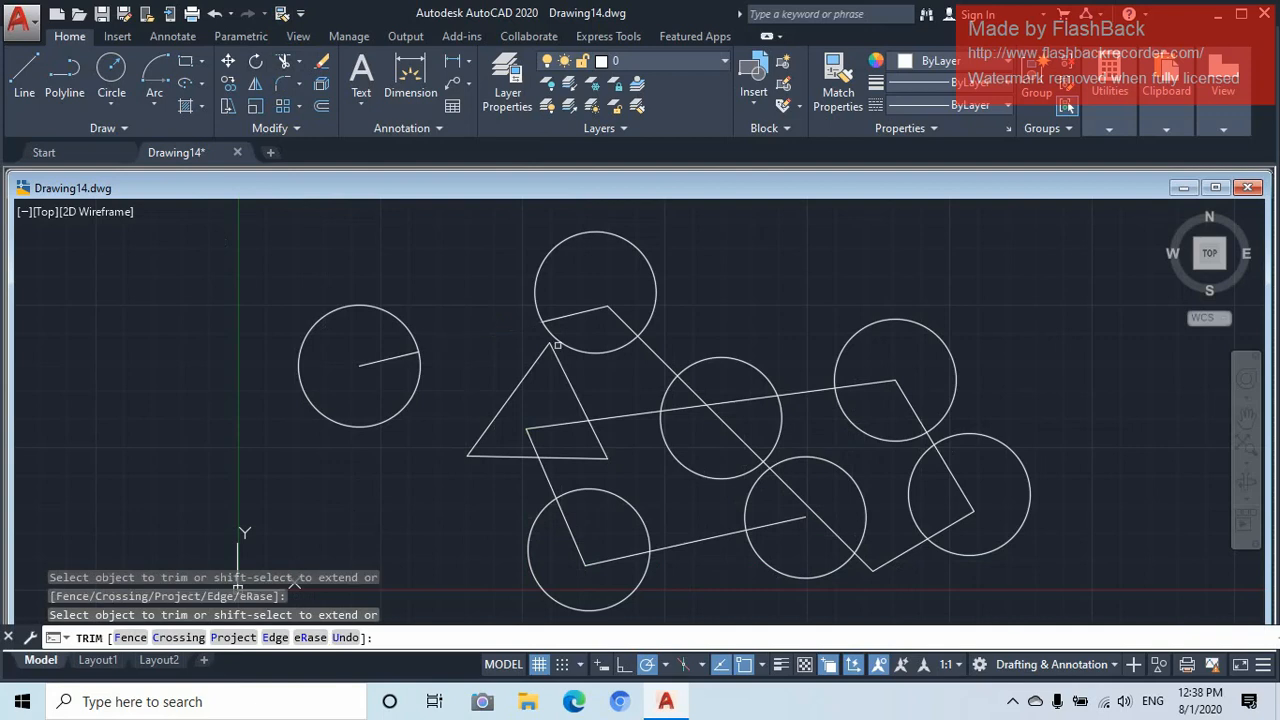
left_click(660, 358)
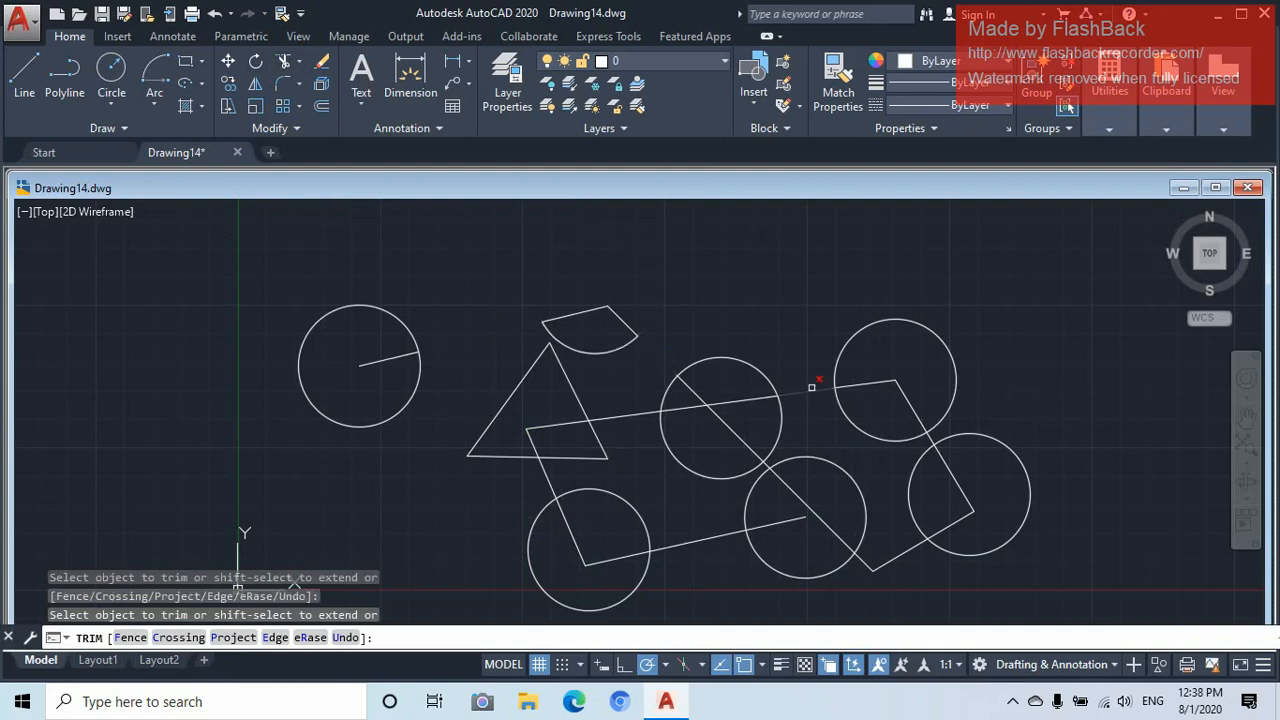
left_click(812, 386)
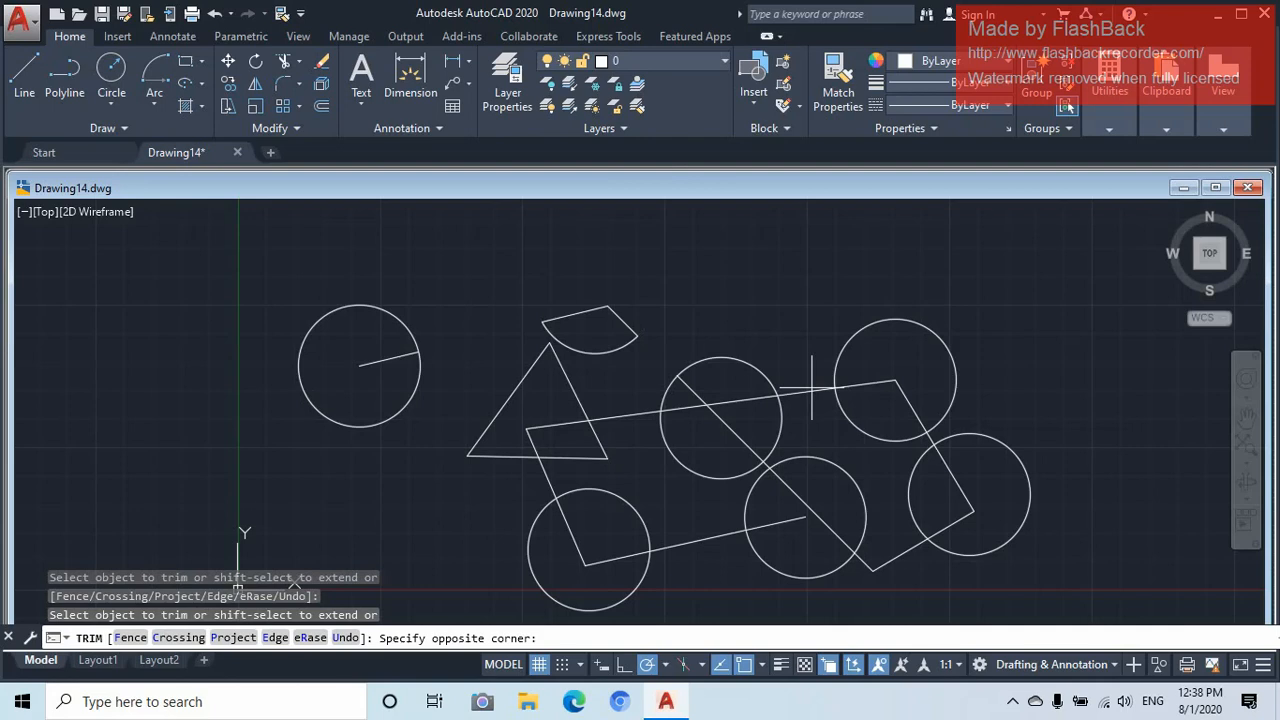
left_click(860, 357)
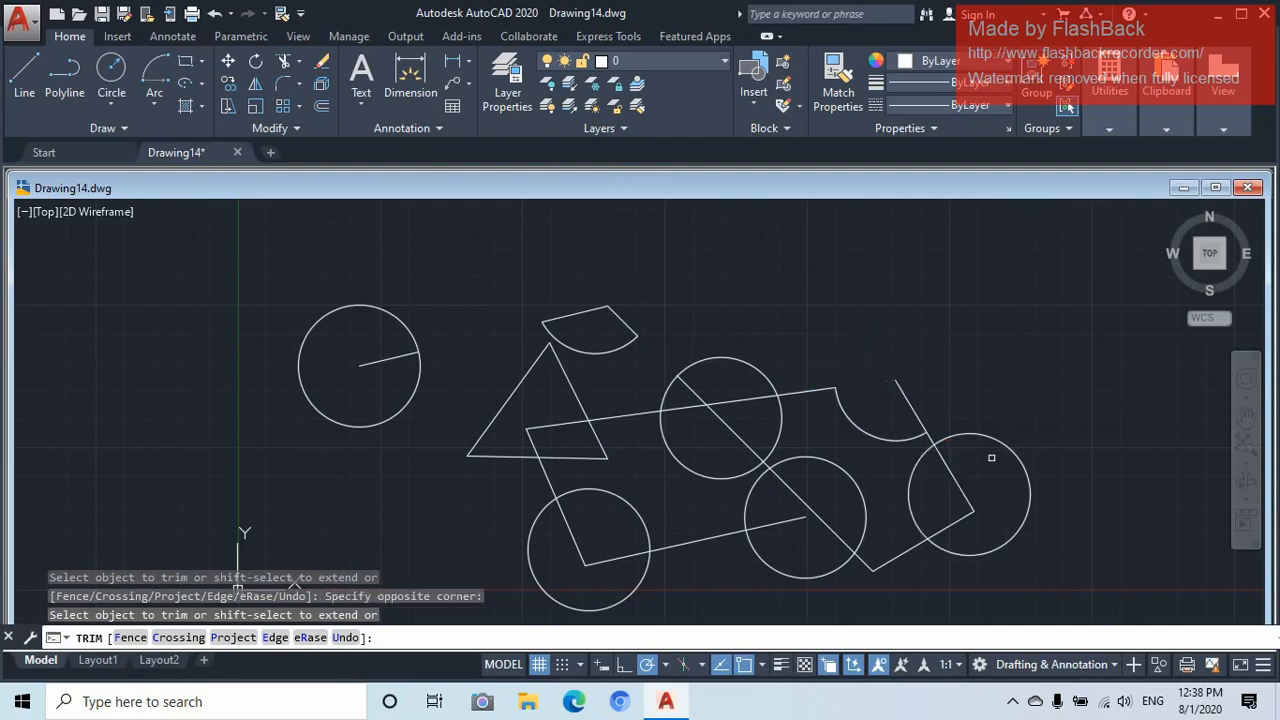
Trim the linking lines and circle arcs across the lower and right circles using crossing windows, from the far-right circle to the lower-left one
left_click(1052, 467)
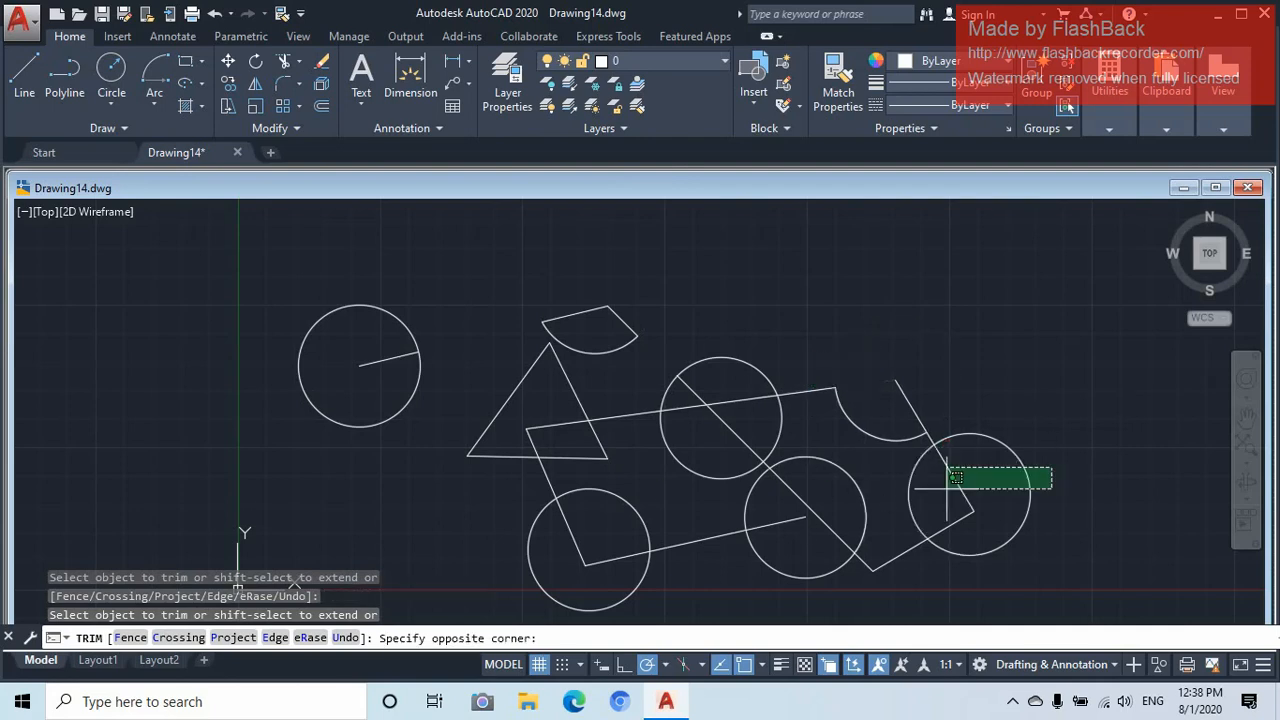
left_click(547, 550)
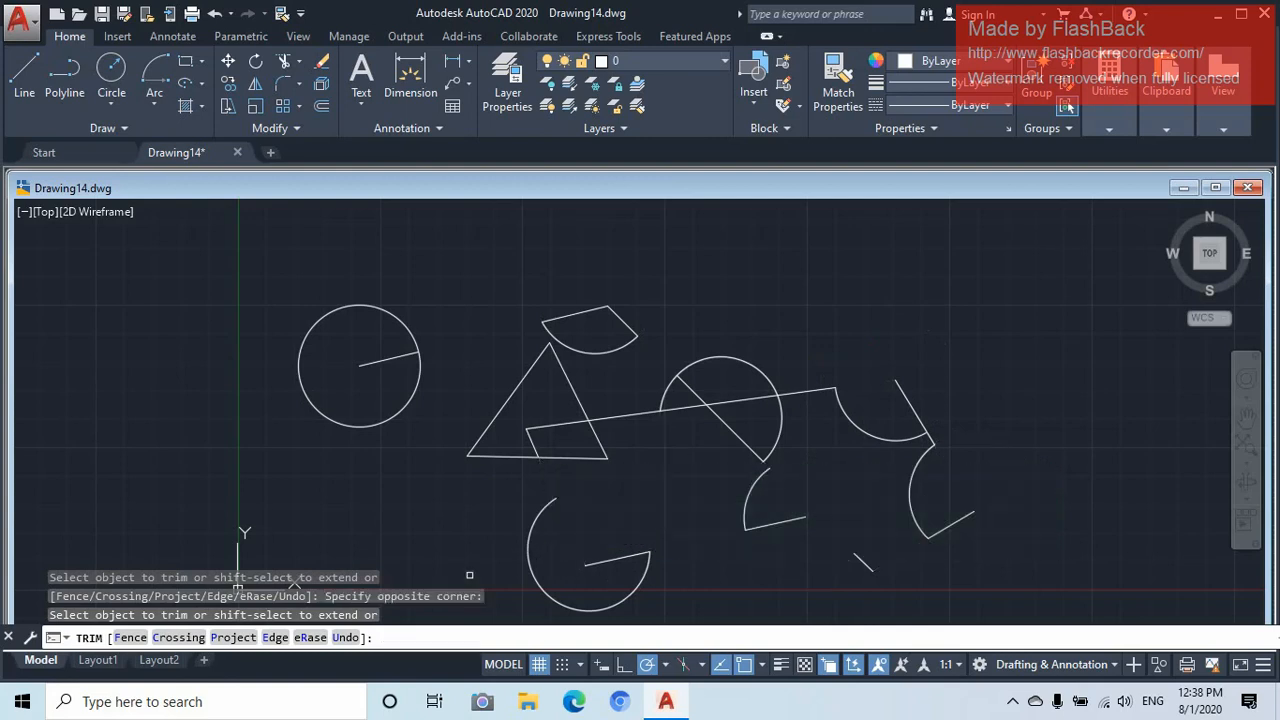
left_click(794, 509)
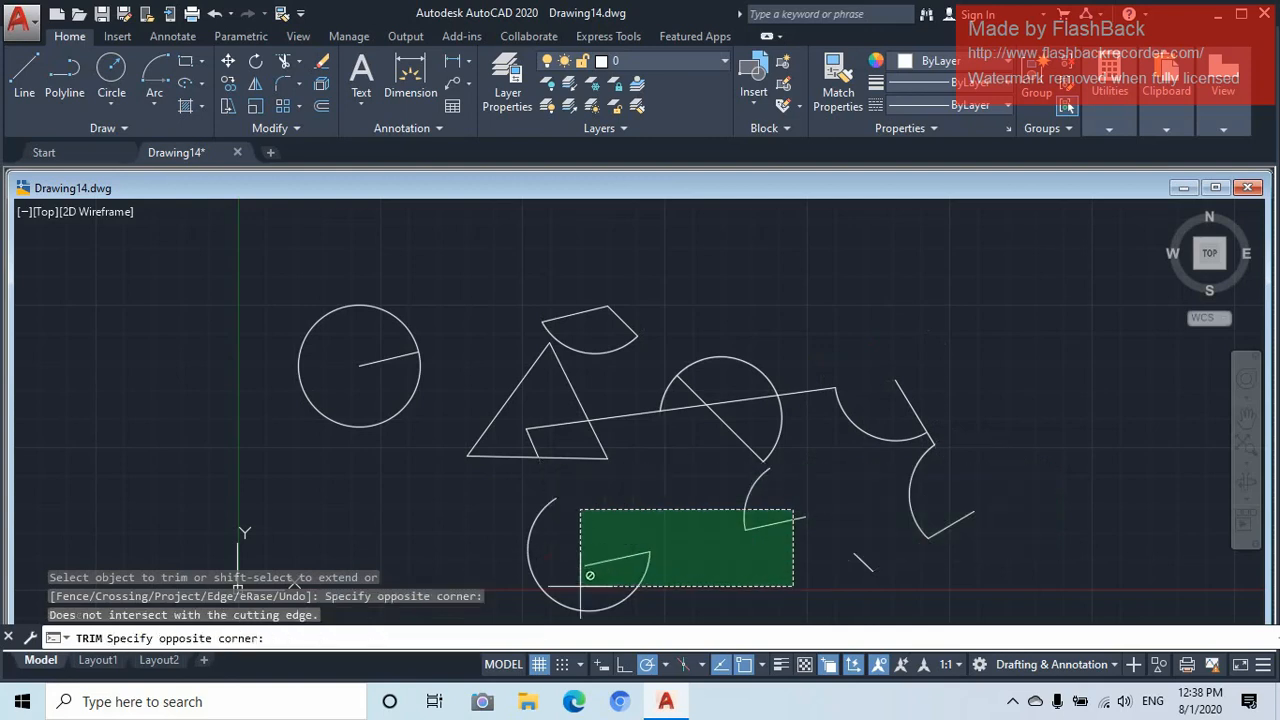
left_click(586, 588)
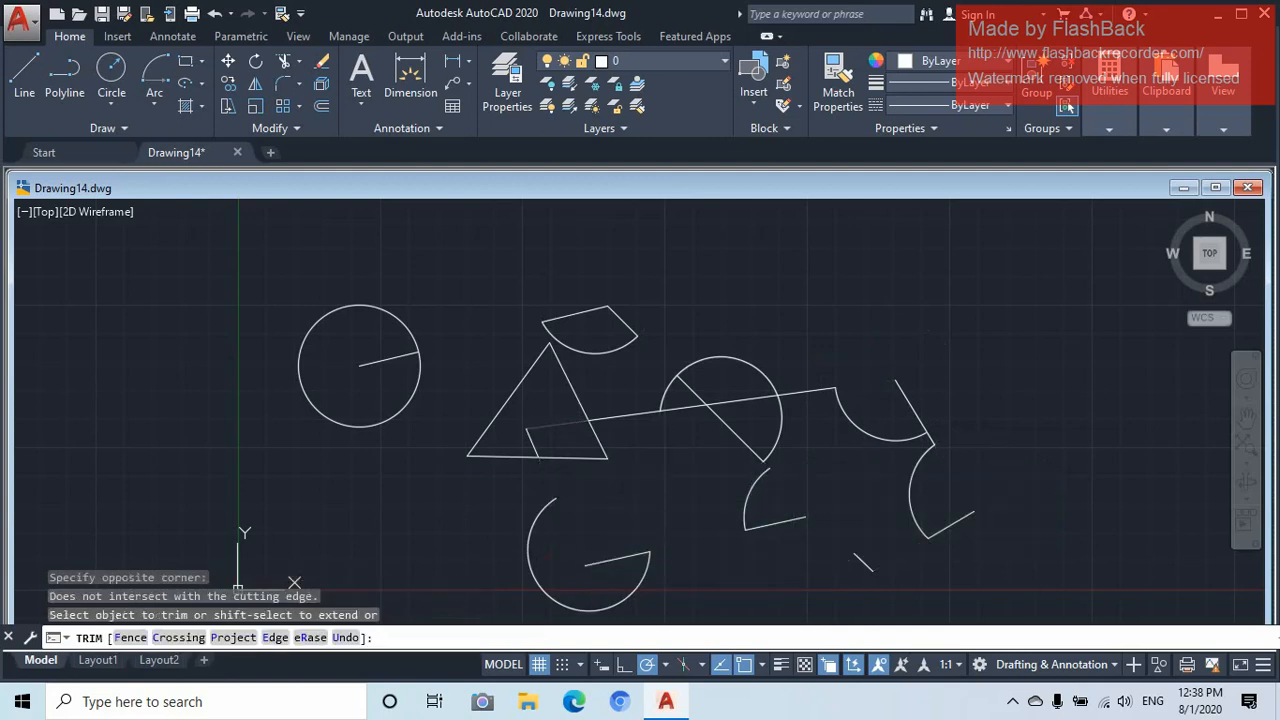
Trim the line inside the triangle, the upper part of its right side and its base left of the short line
left_click(560, 424)
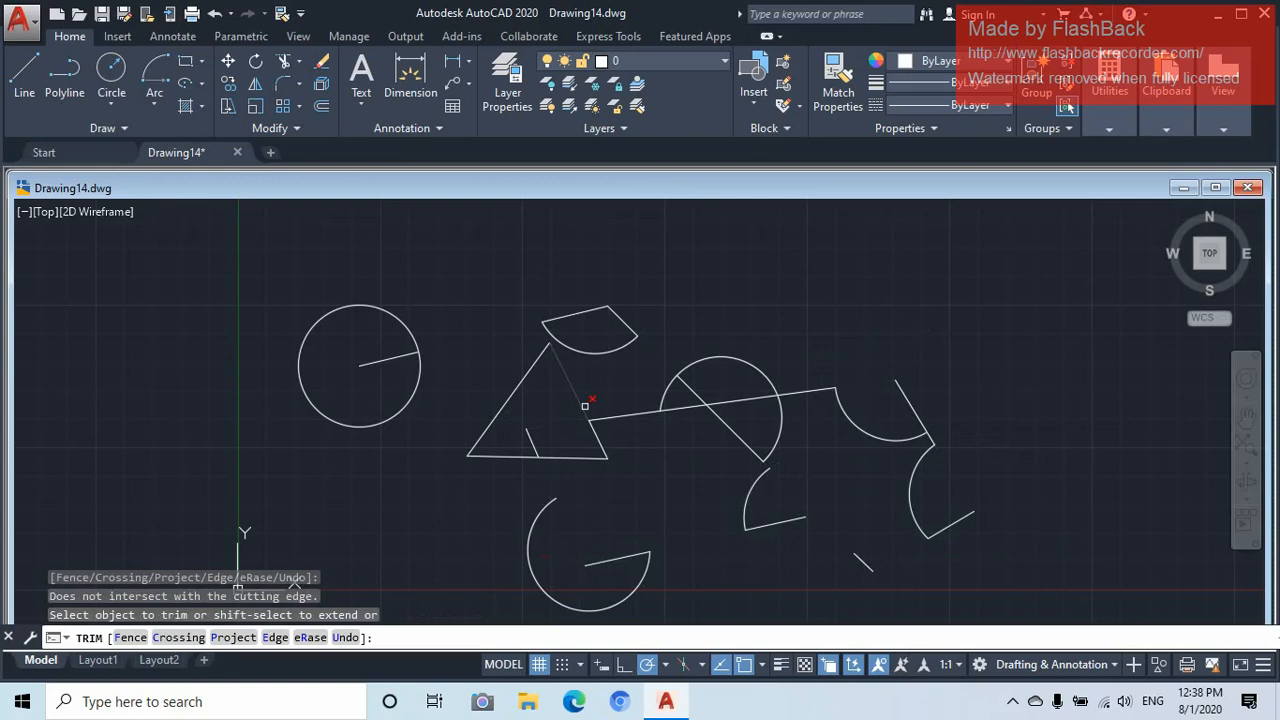
left_click(585, 405)
left_click(535, 434)
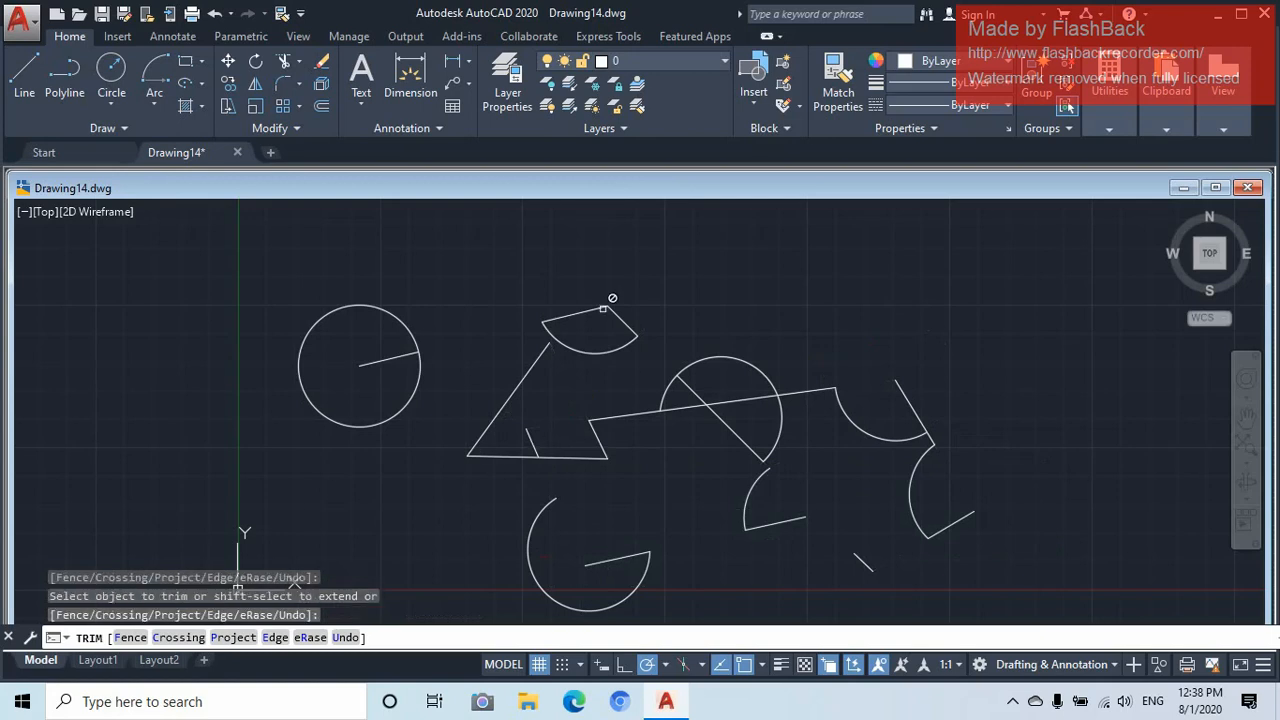
left_click(988, 311)
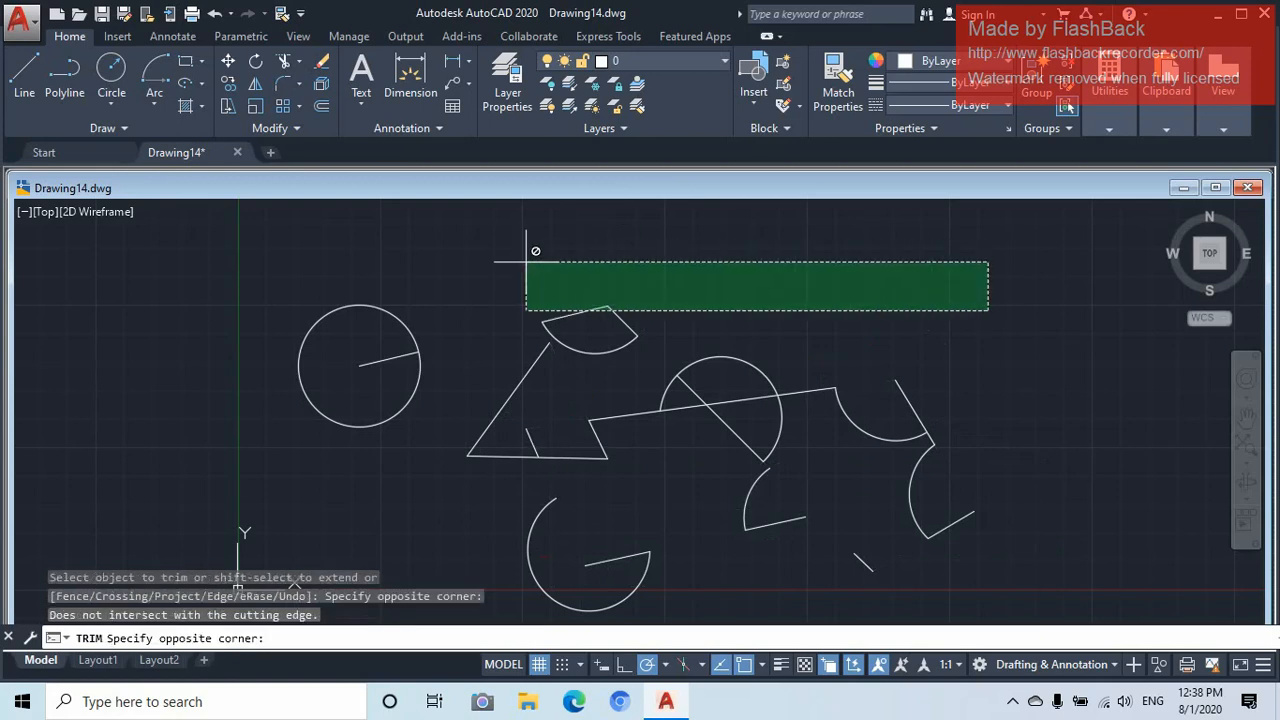
left_click(469, 587)
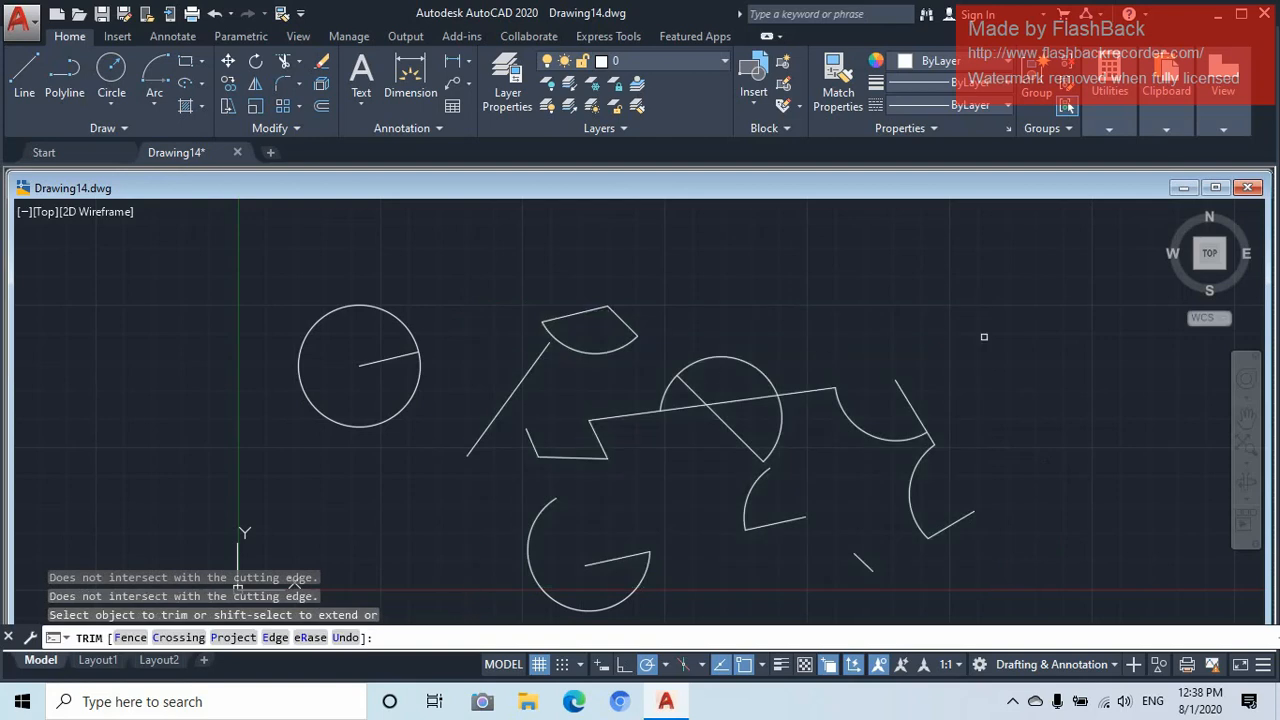
key("Escape")
Erase all the trimmed shapes and the remaining circle with its inner line to clear the drawing
left_click(983, 270)
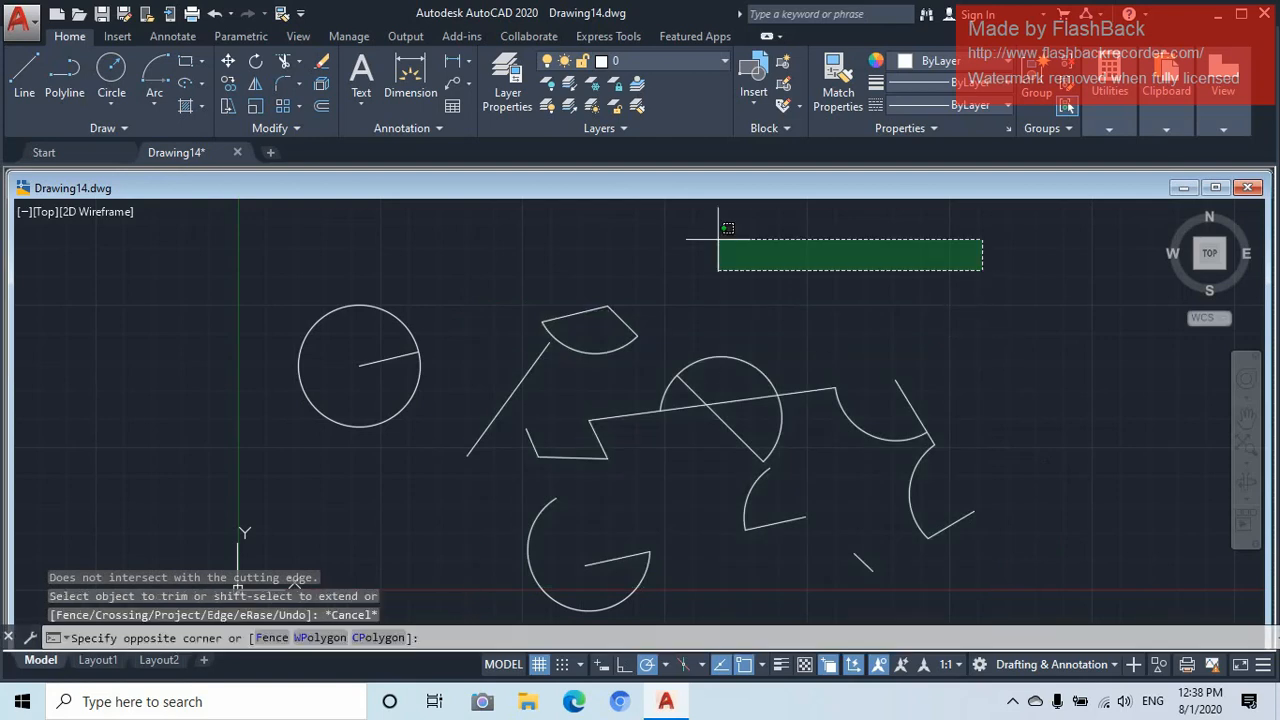
left_click(485, 565)
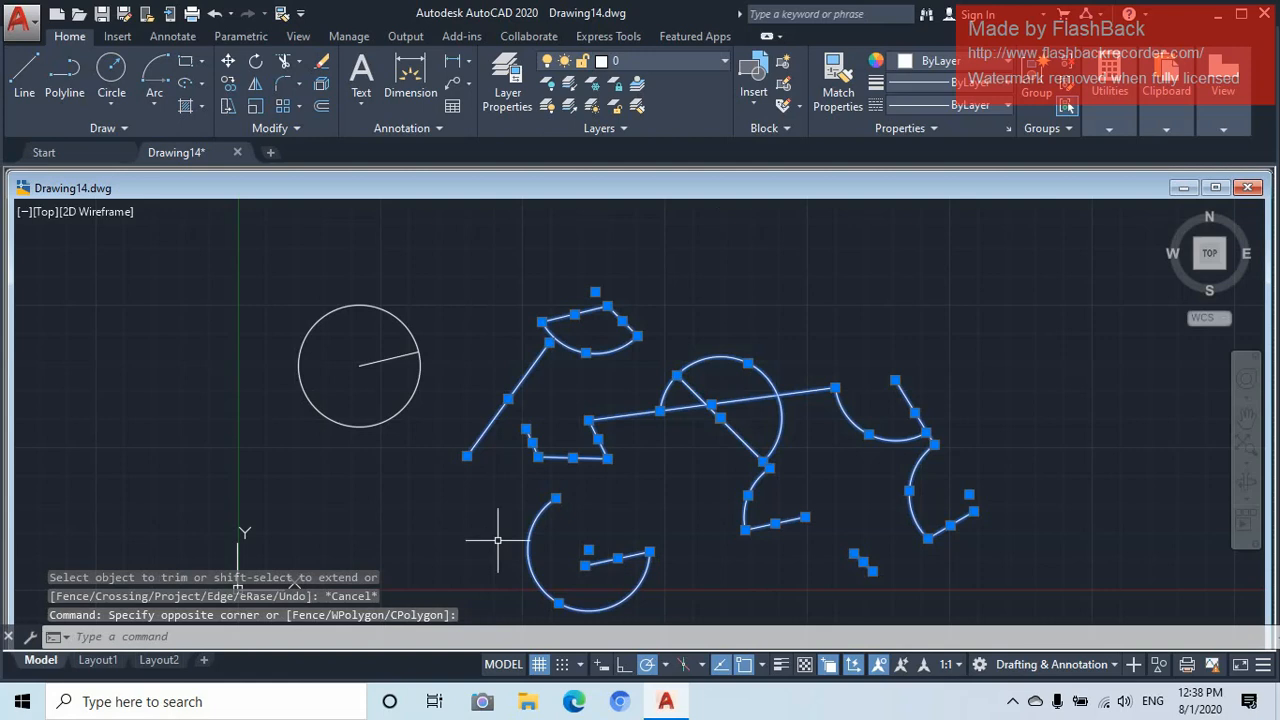
right_click(686, 524)
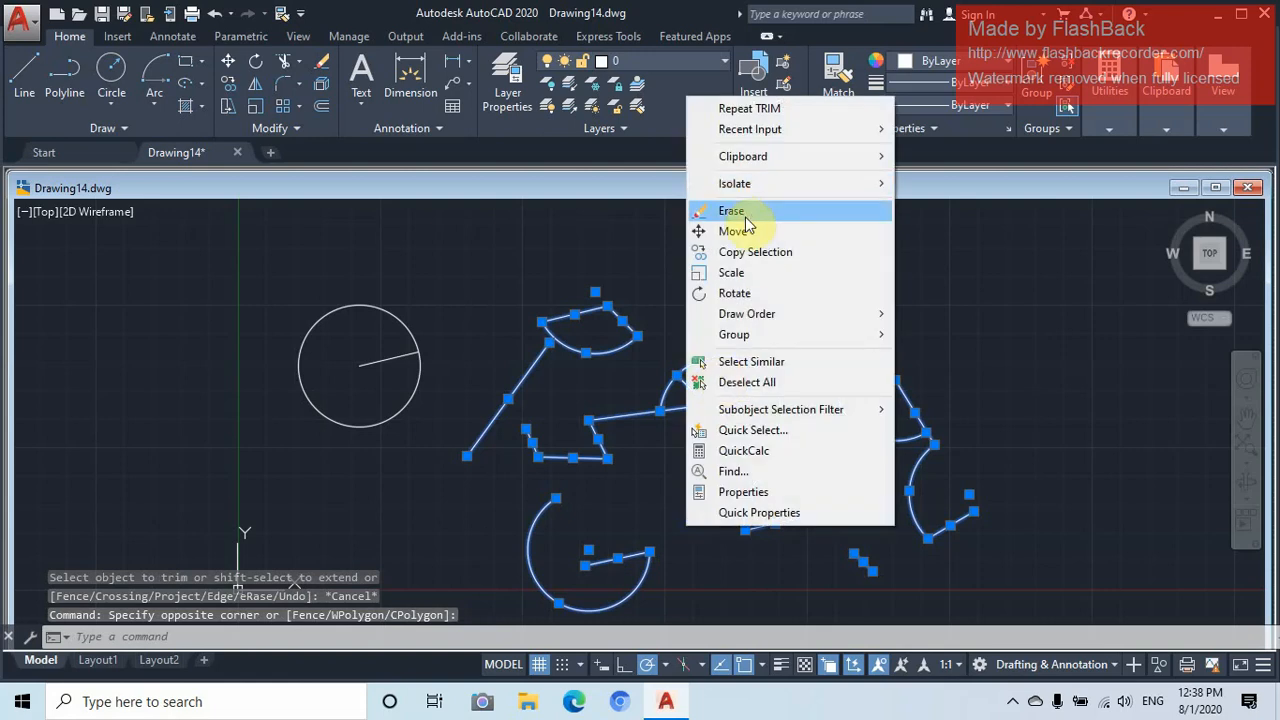
left_click(752, 208)
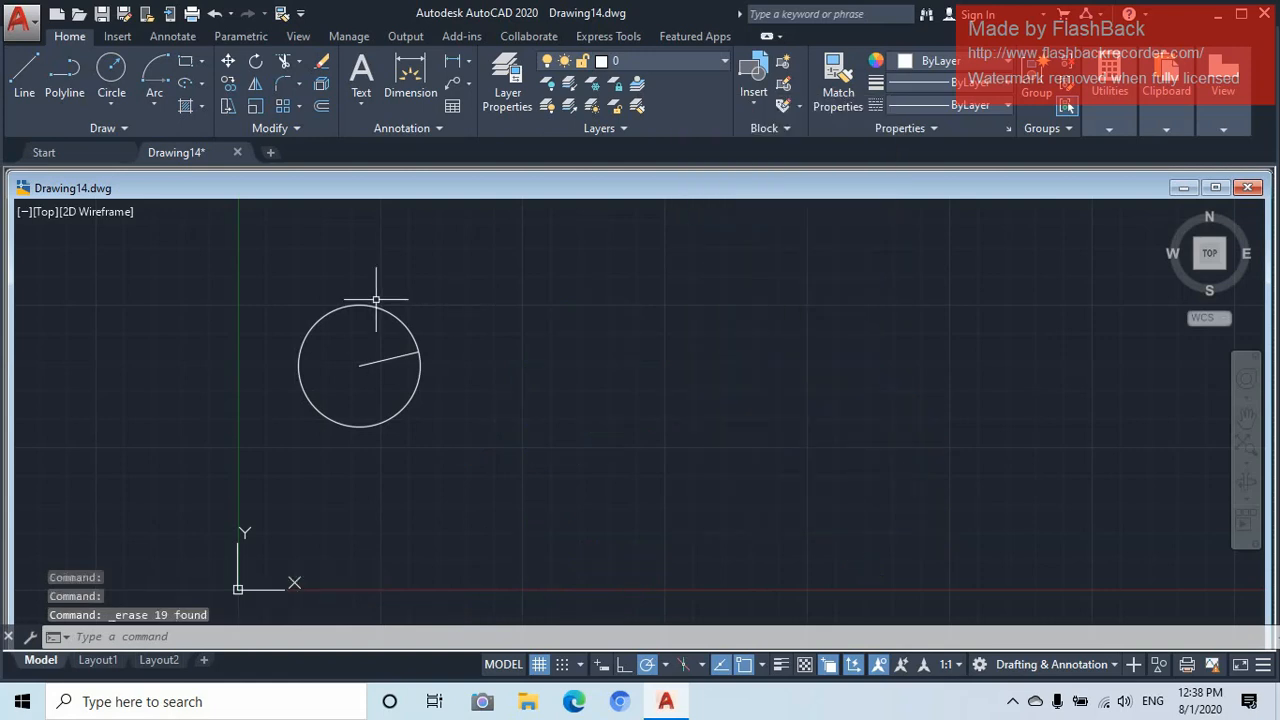
left_click(429, 323)
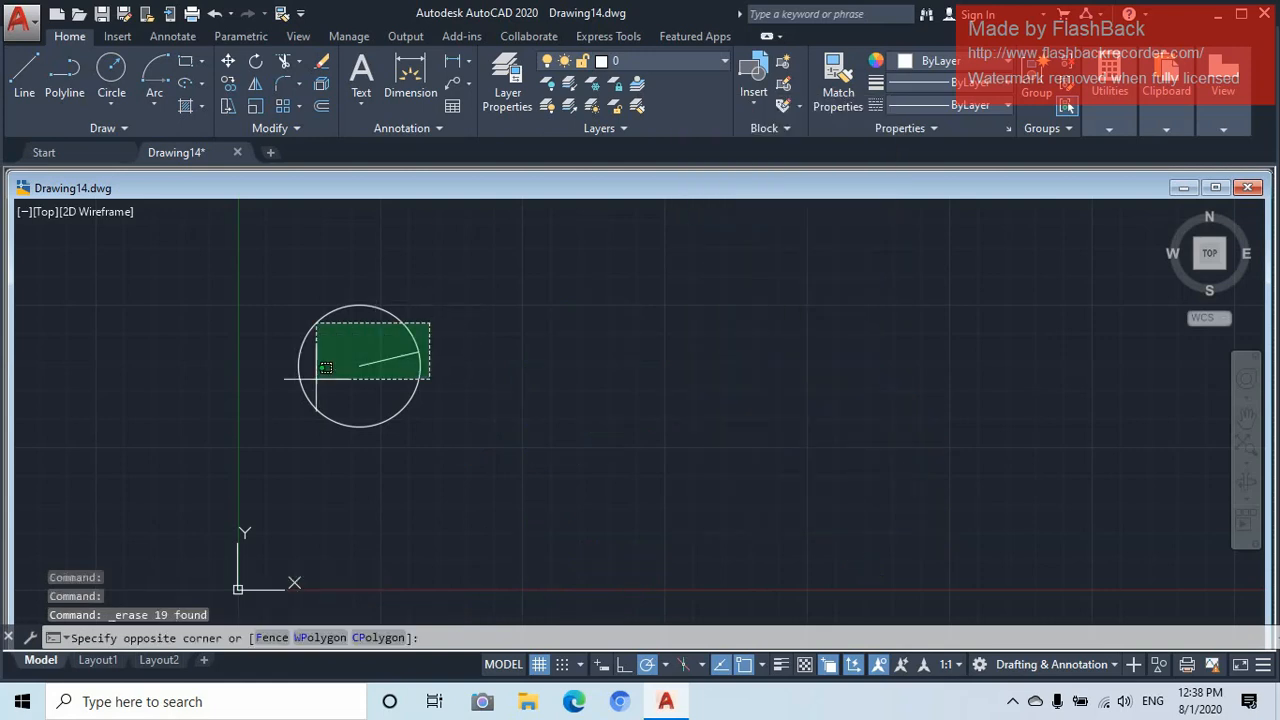
left_click(336, 433)
right_click(466, 442)
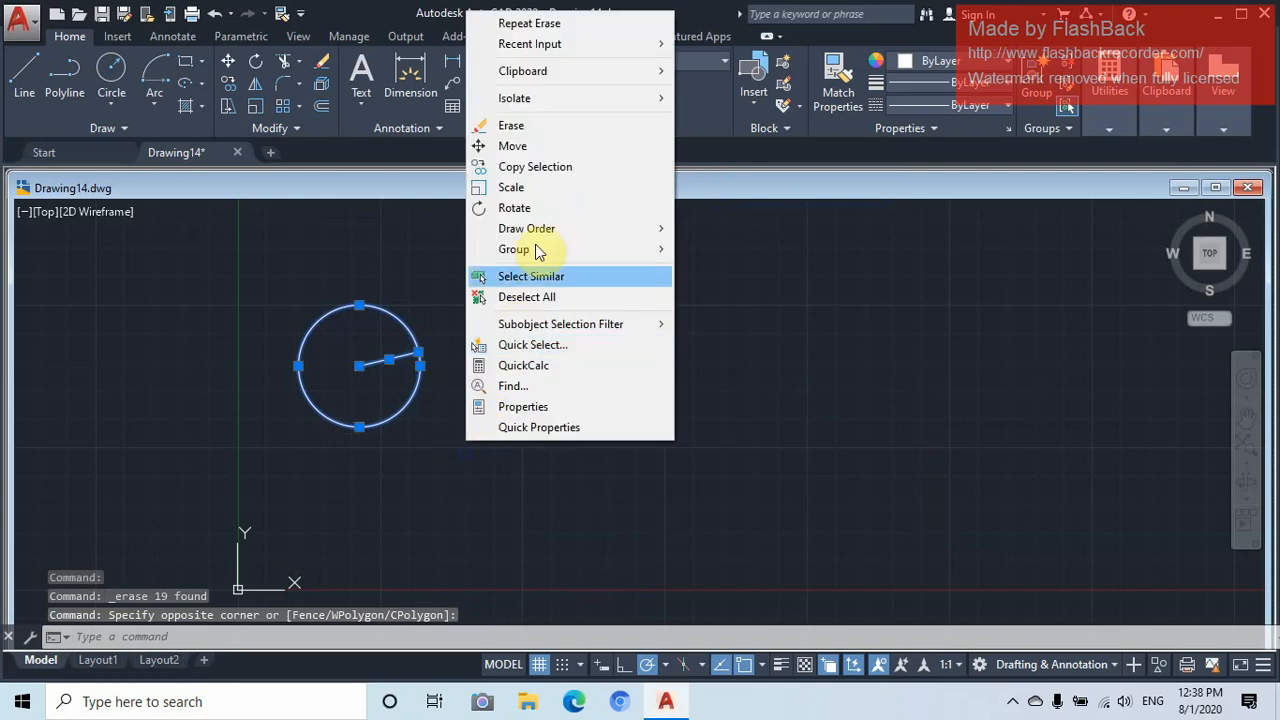
left_click(531, 126)
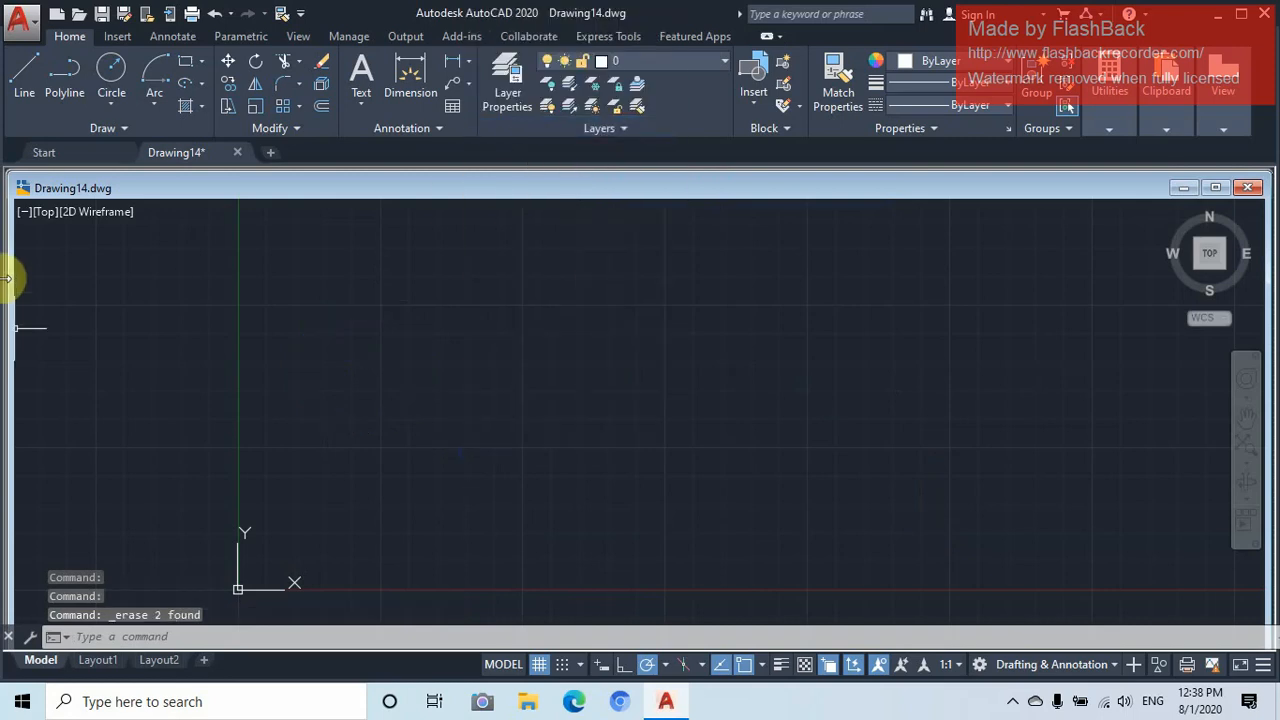
Draw a wide horizontal rectangle by two opposite corners, to the upper right of the origin
left_click(23, 78)
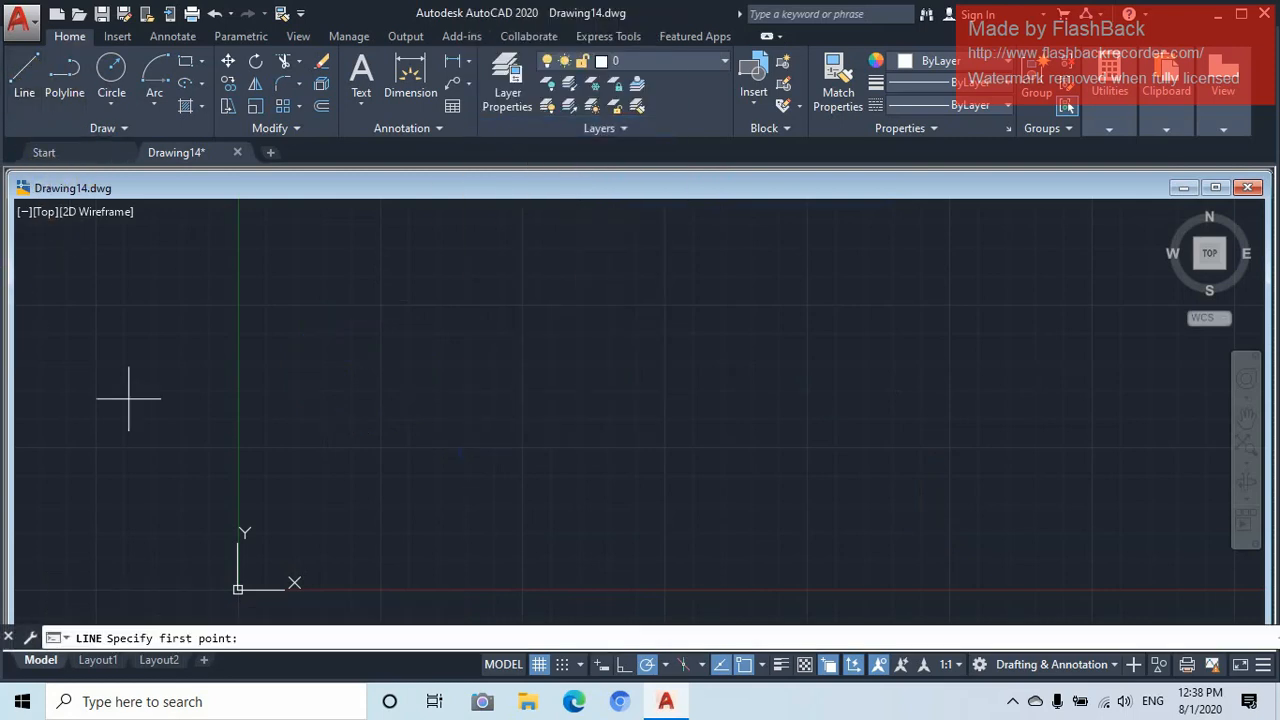
key("Escape")
left_click(185, 61)
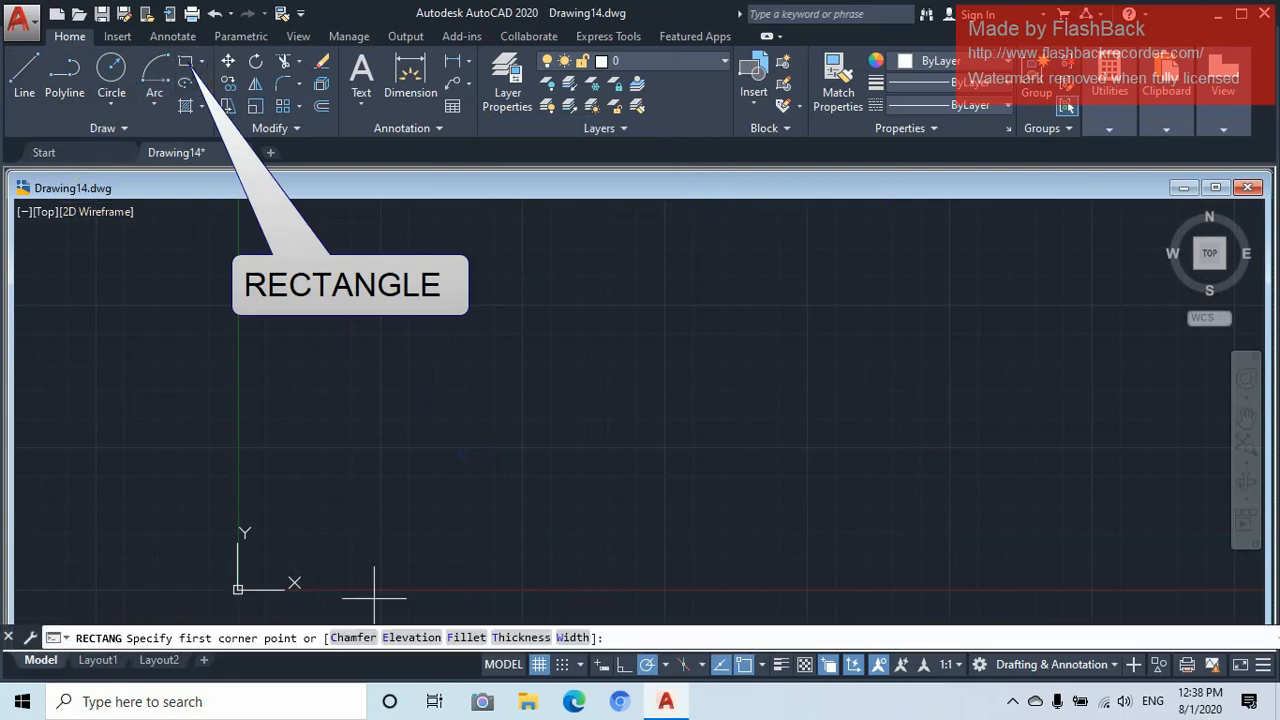
left_click(383, 505)
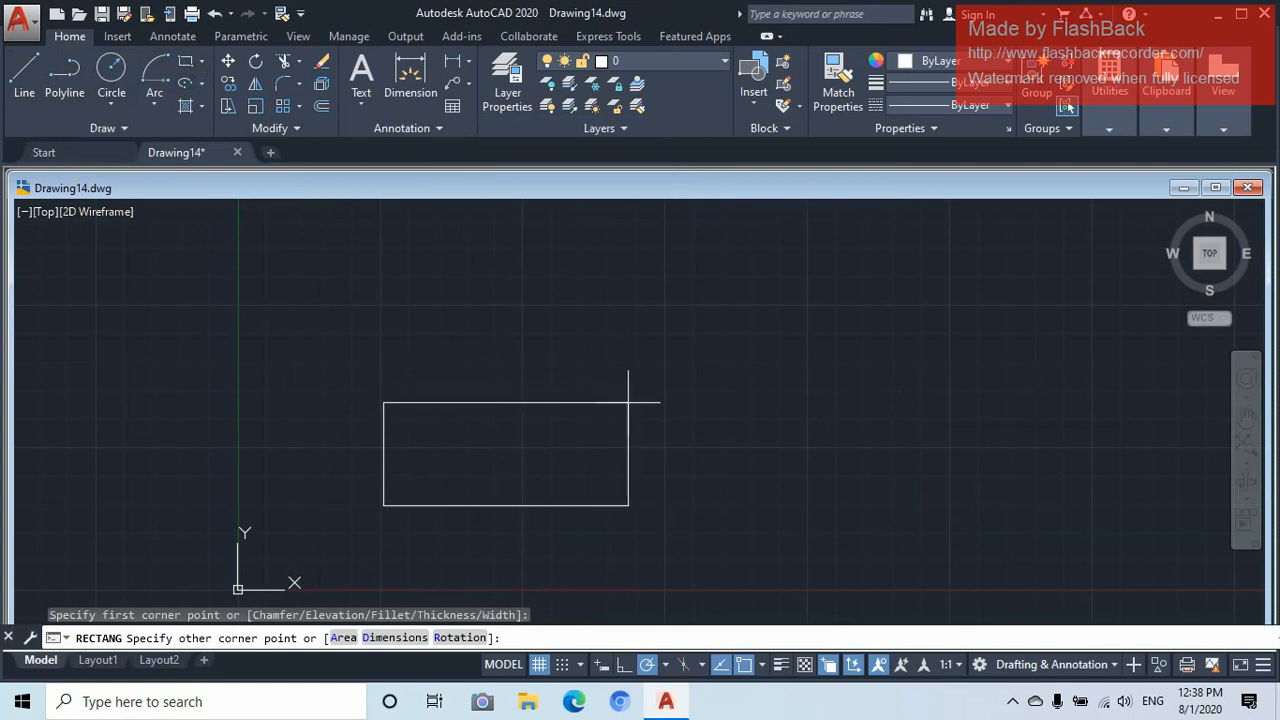
left_click(663, 392)
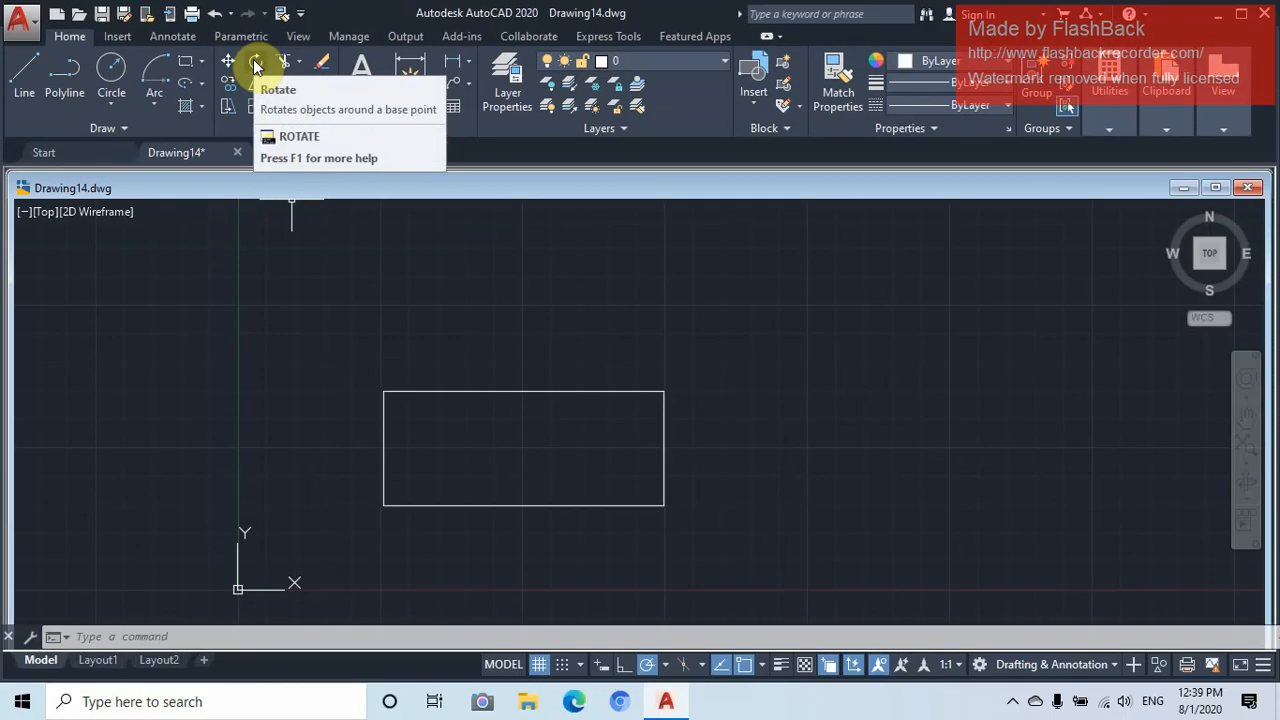
Rotate the rectangle counterclockwise by eye about its upper-right corner so its long sides slope up to the right
left_click(255, 65)
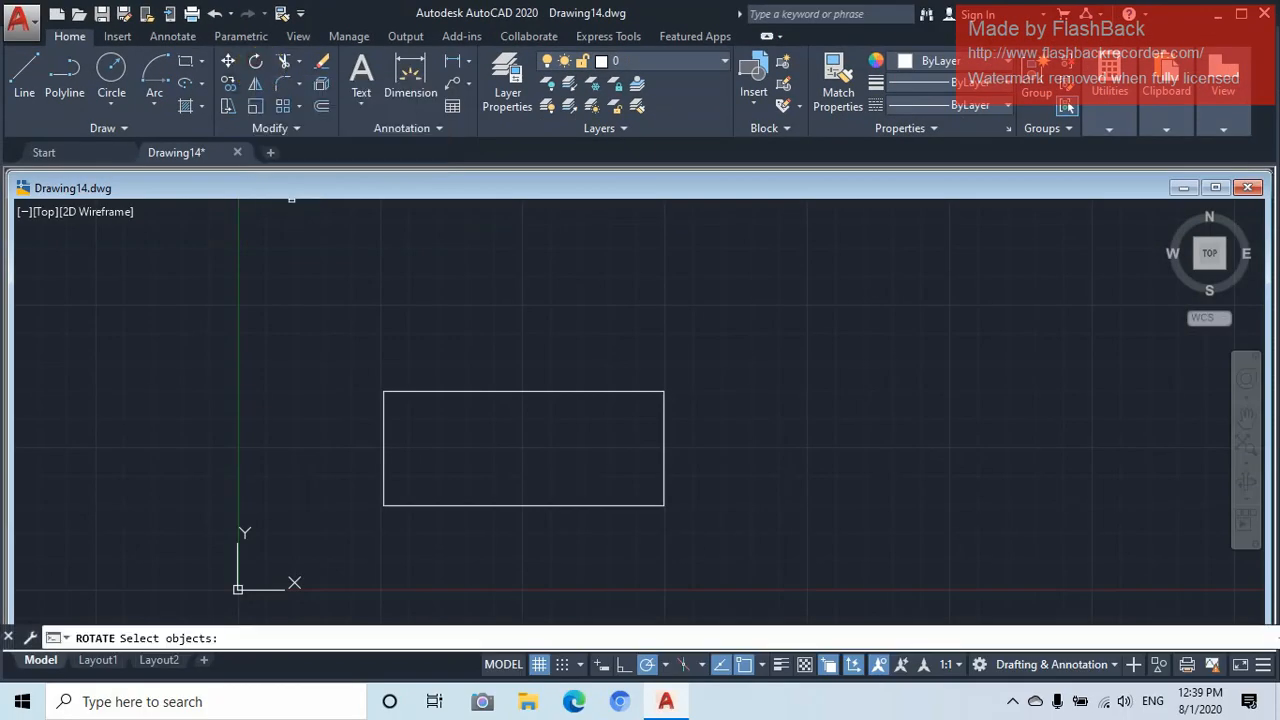
left_click(385, 443)
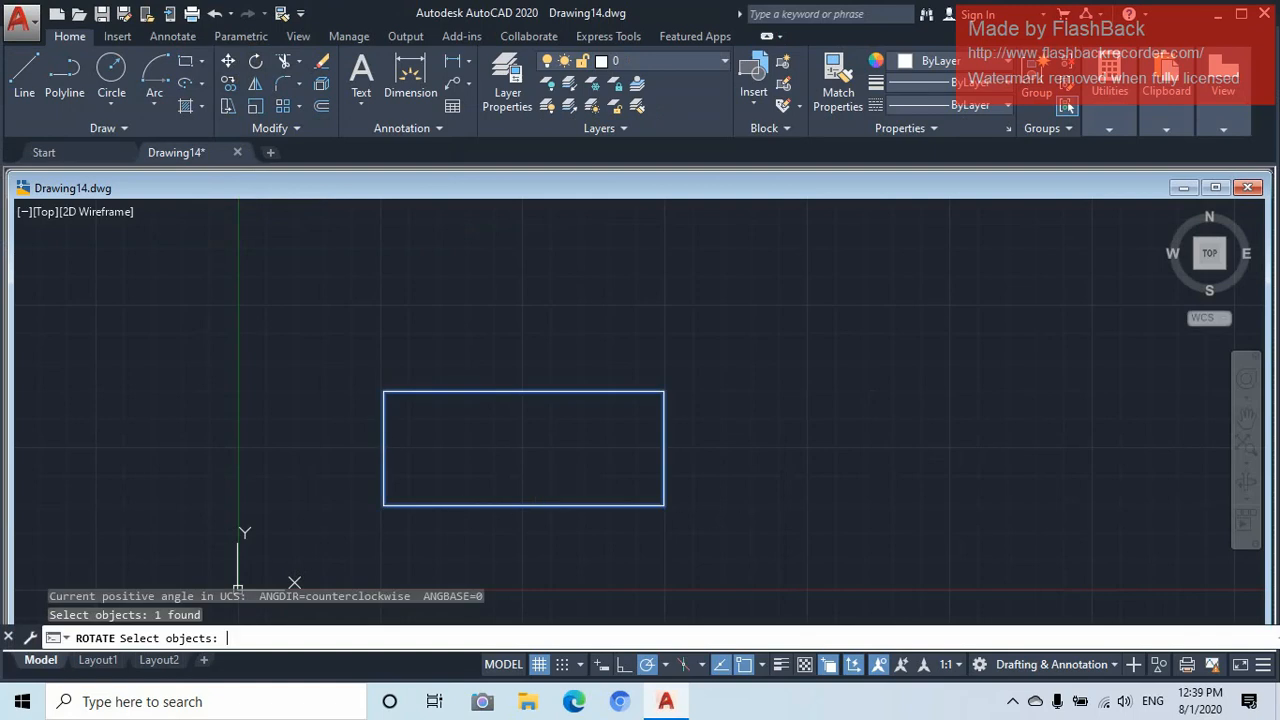
key("Return")
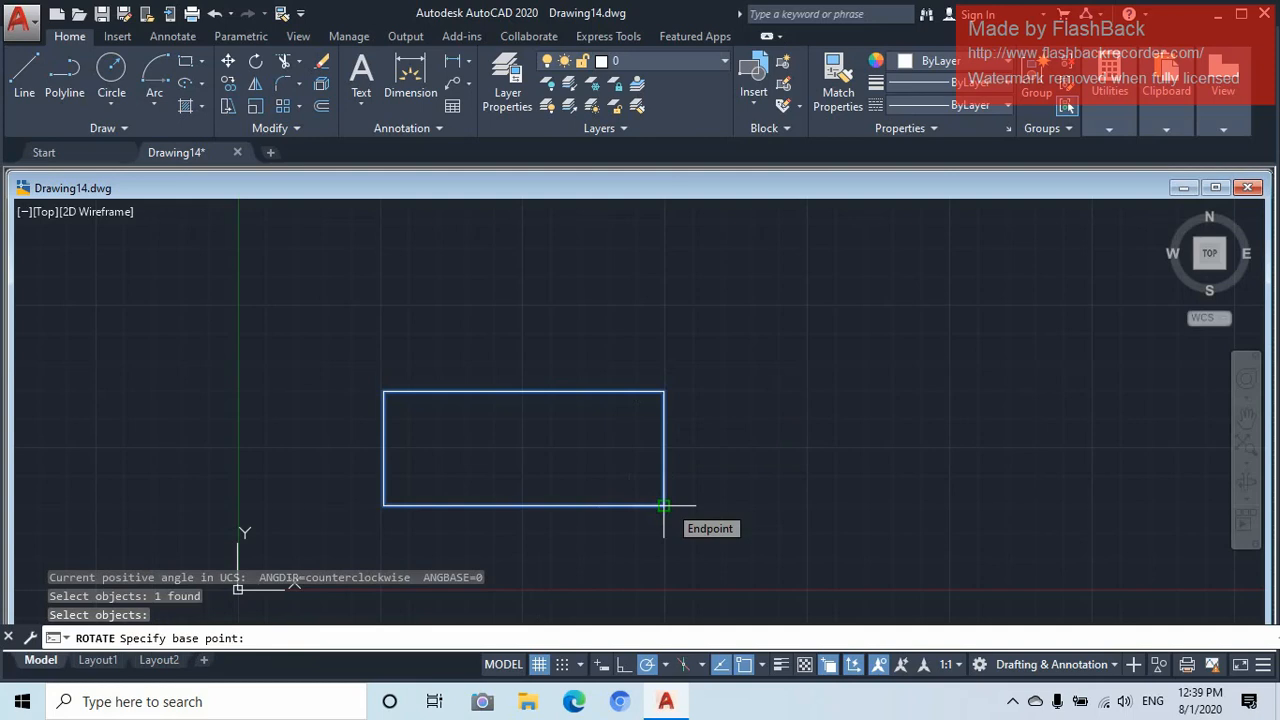
left_click(663, 391)
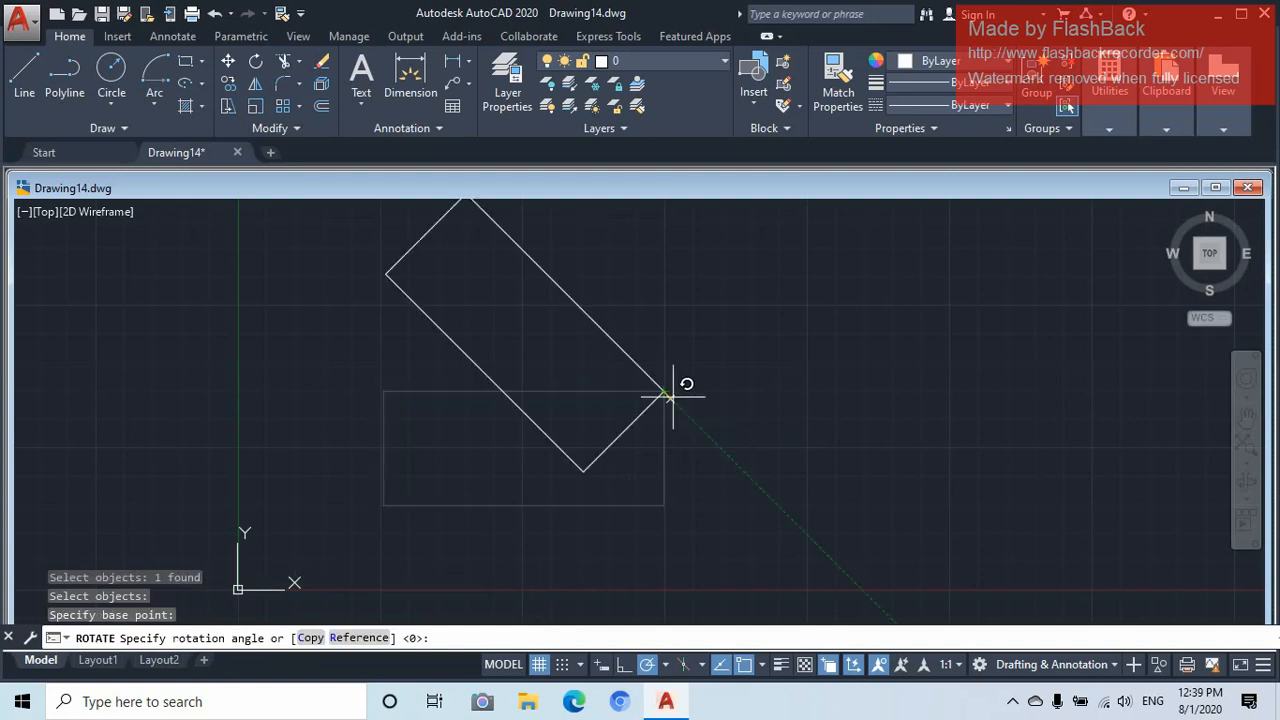
scroll(674, 410, "down", 2)
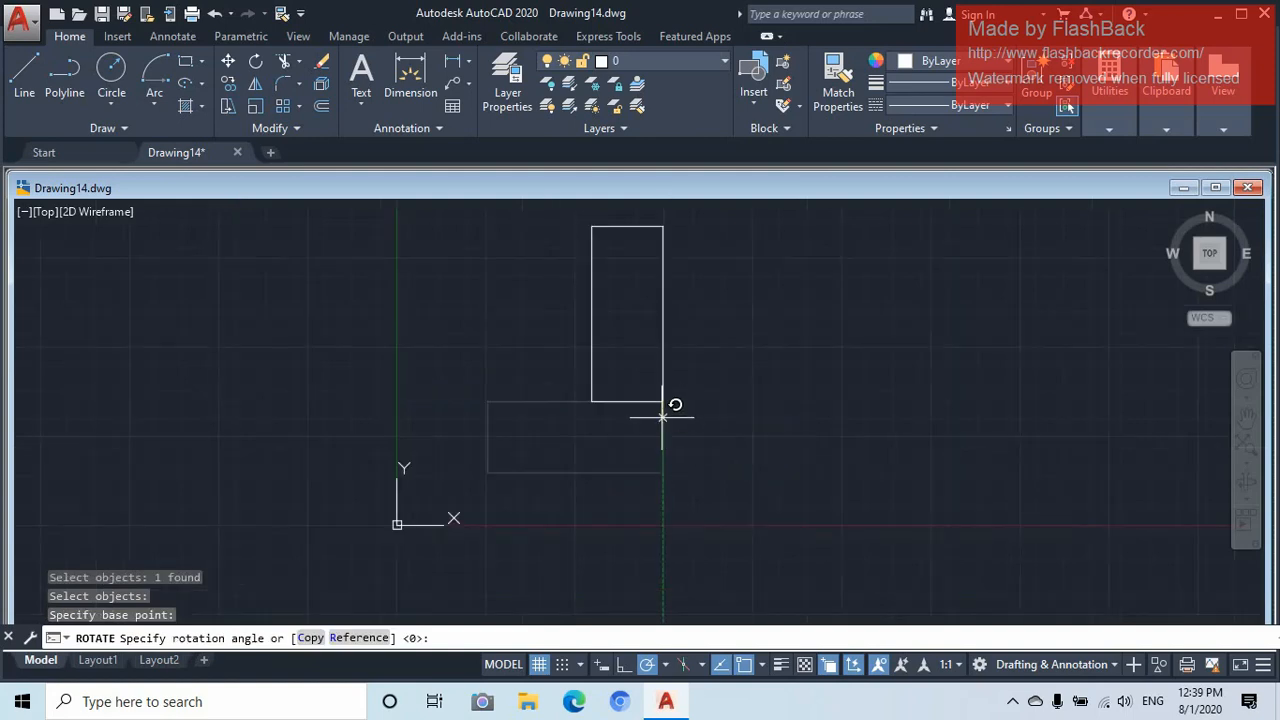
middle_click_drag(676, 408, 584, 490)
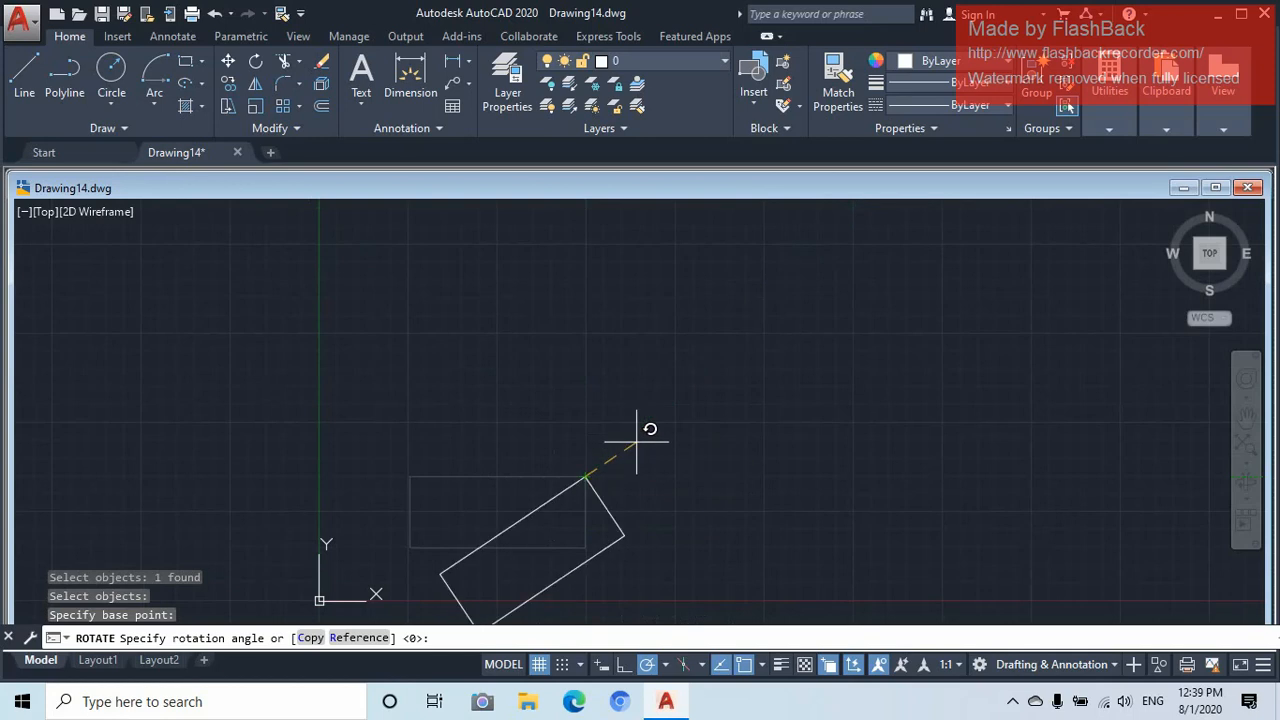
left_click(636, 440)
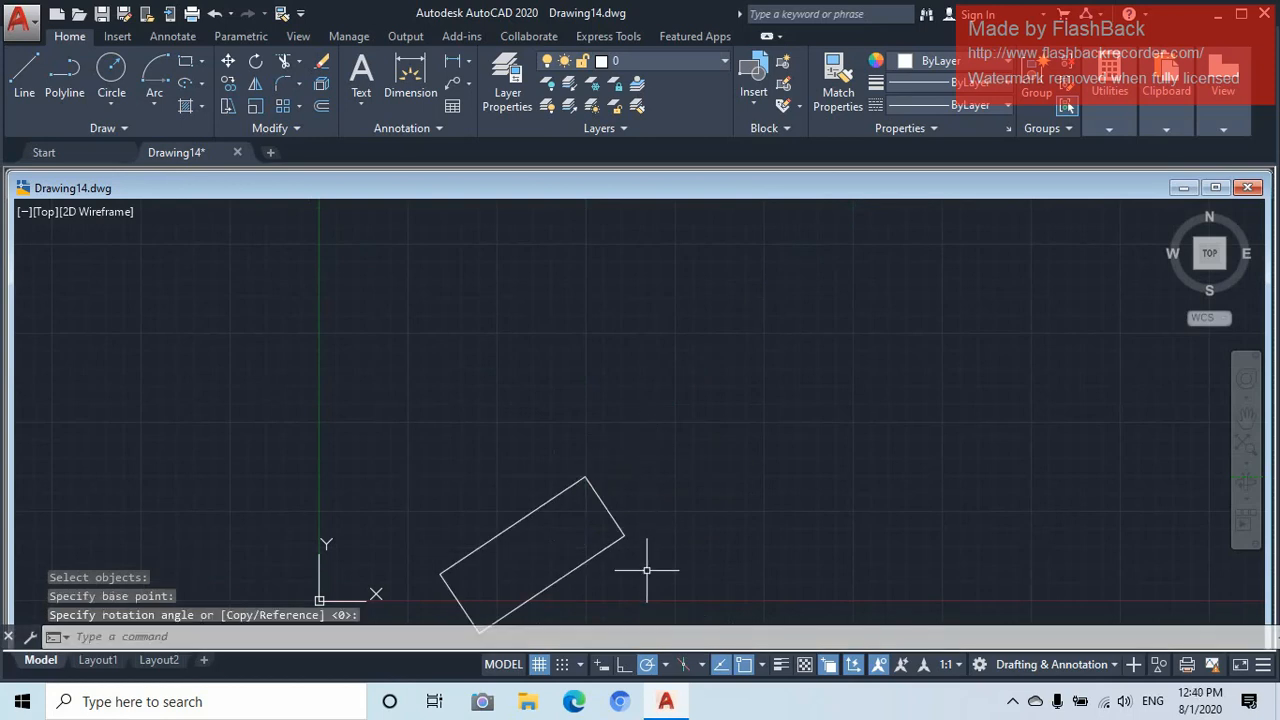
Fillet the rotated rectangle's leftmost corner with a radius of 1, between its upper long side and left short side
mouse_move(651, 566)
middle_mouse_down()
mouse_move(574, 454)
mouse_move(574, 429)
middle_mouse_up()
scroll(574, 429, "up", 2)
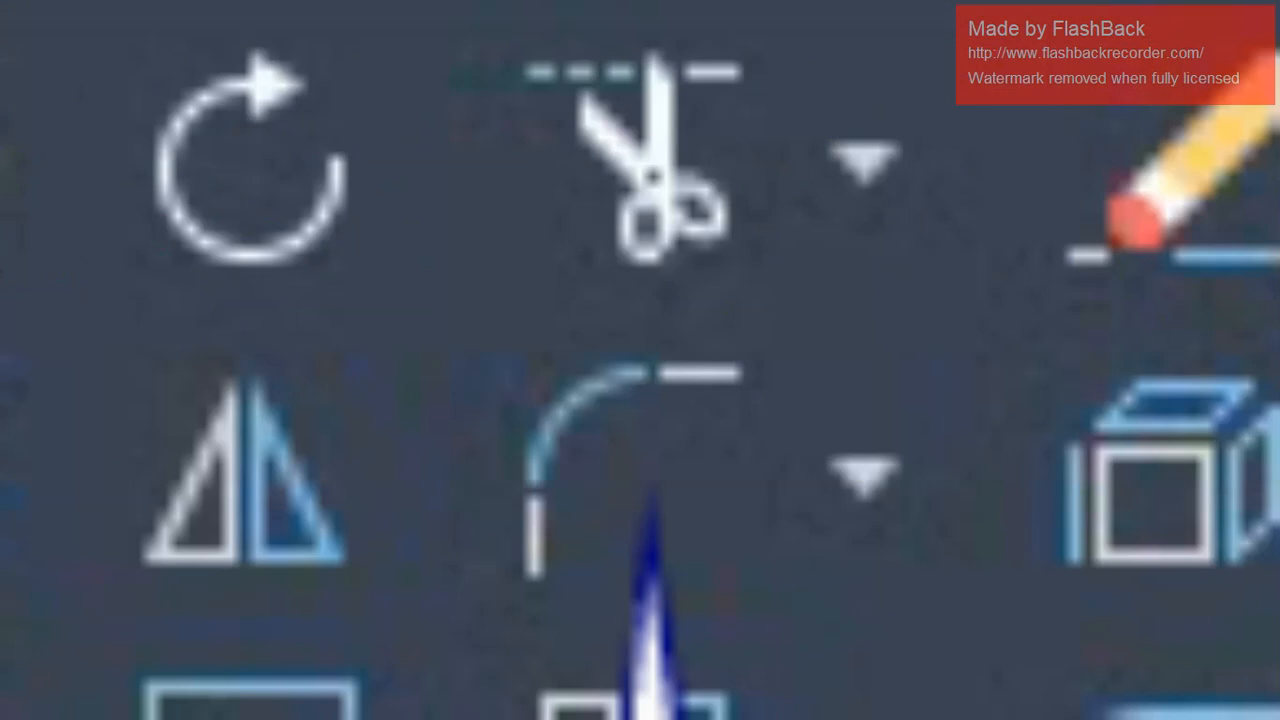
left_click(645, 480)
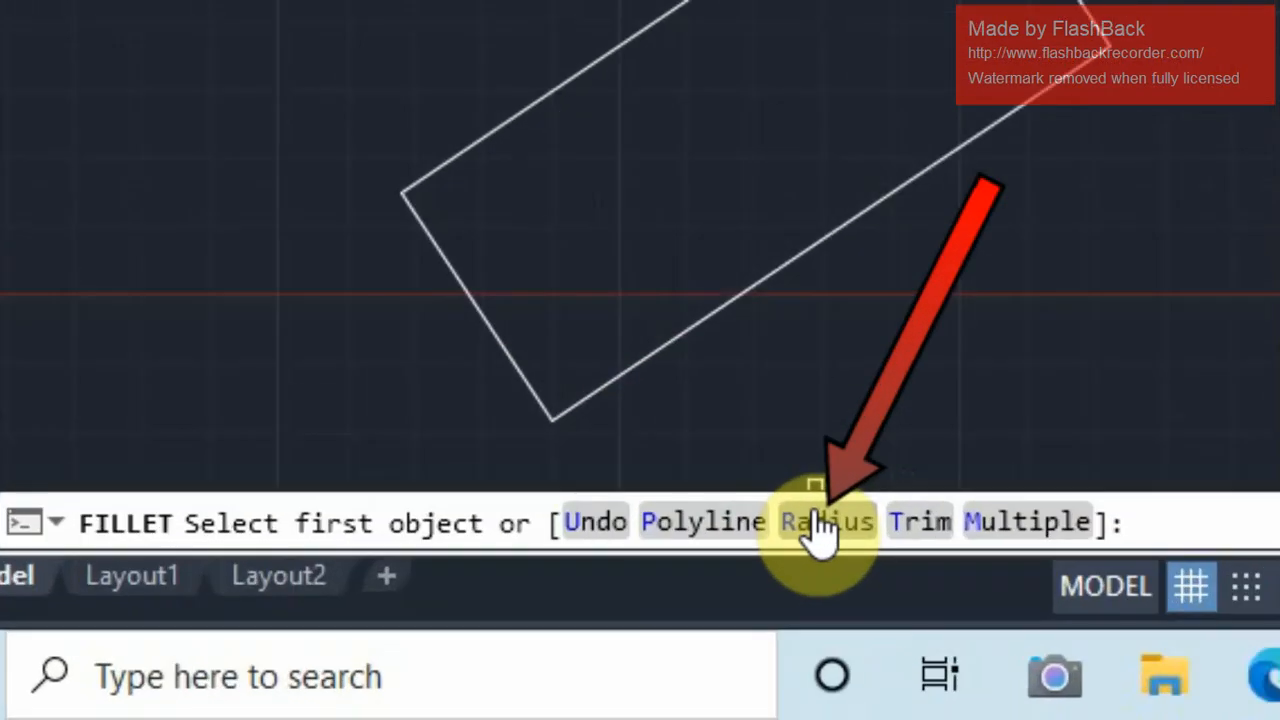
left_click(818, 522)
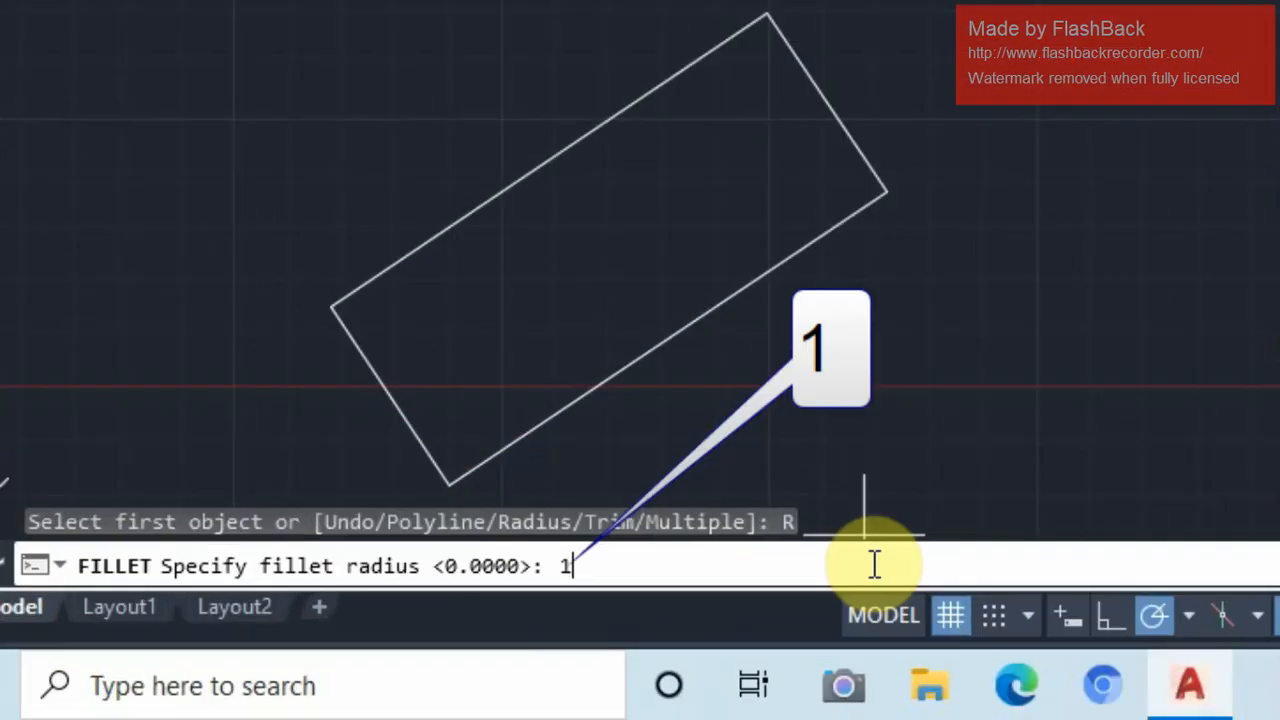
key("Return")
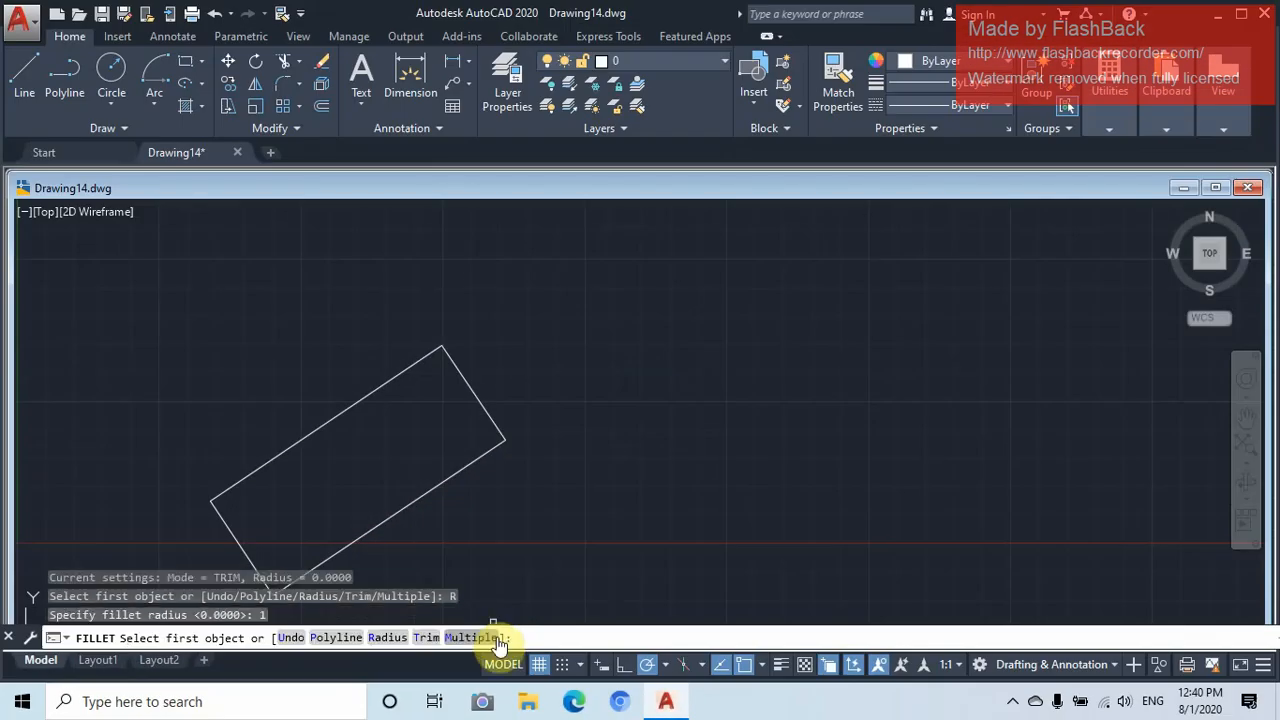
left_click(269, 460)
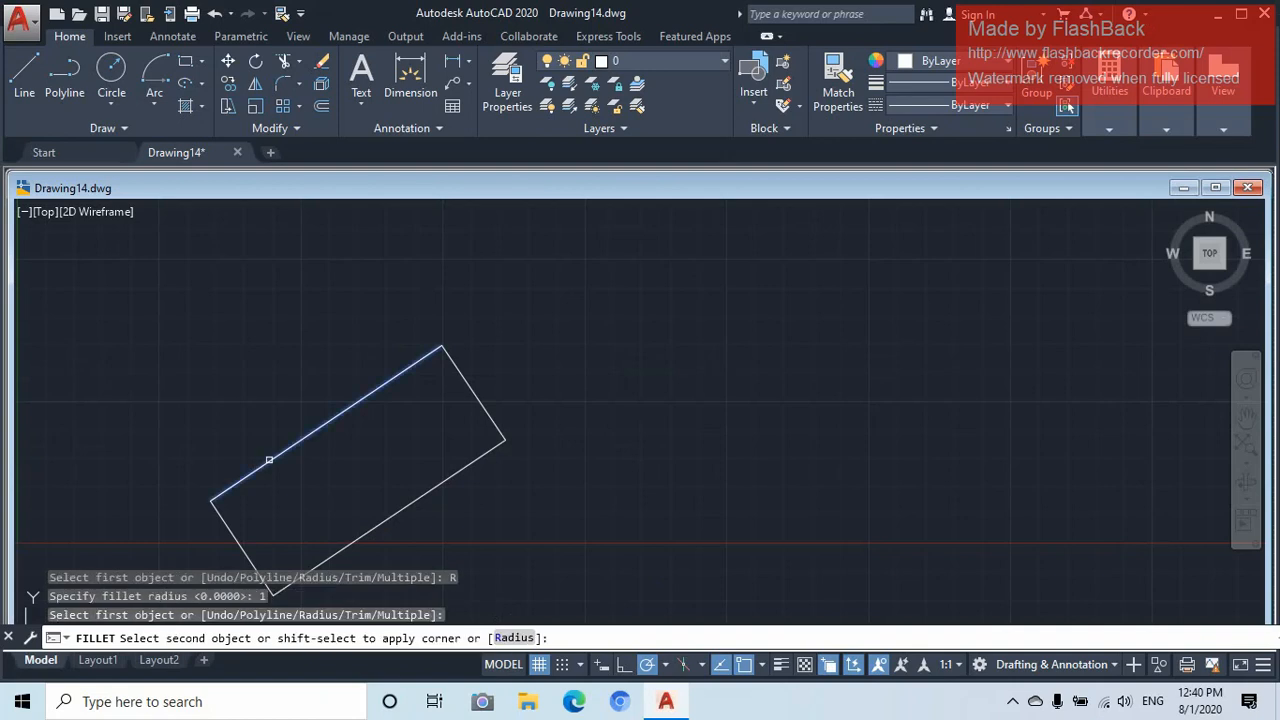
left_click(228, 529)
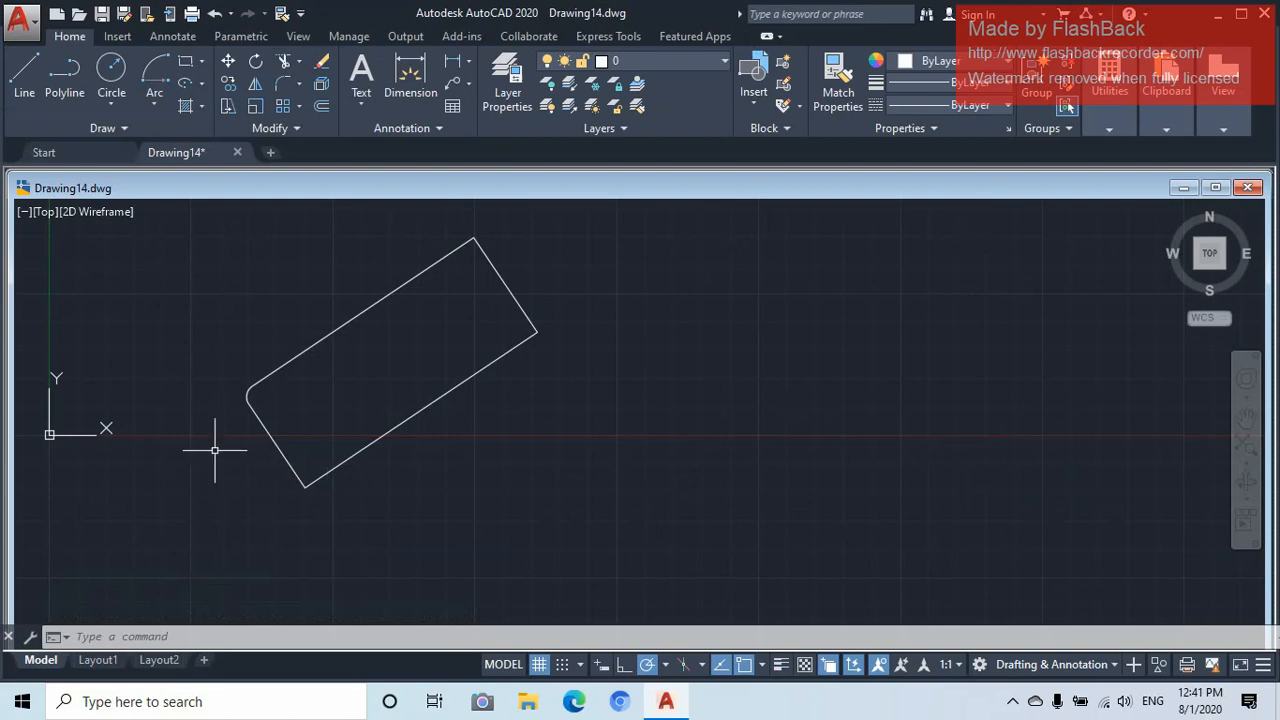
Fillet the rotated rectangle's lowest corner with a radius of 2, between its left short side and lower long side
left_click(287, 87)
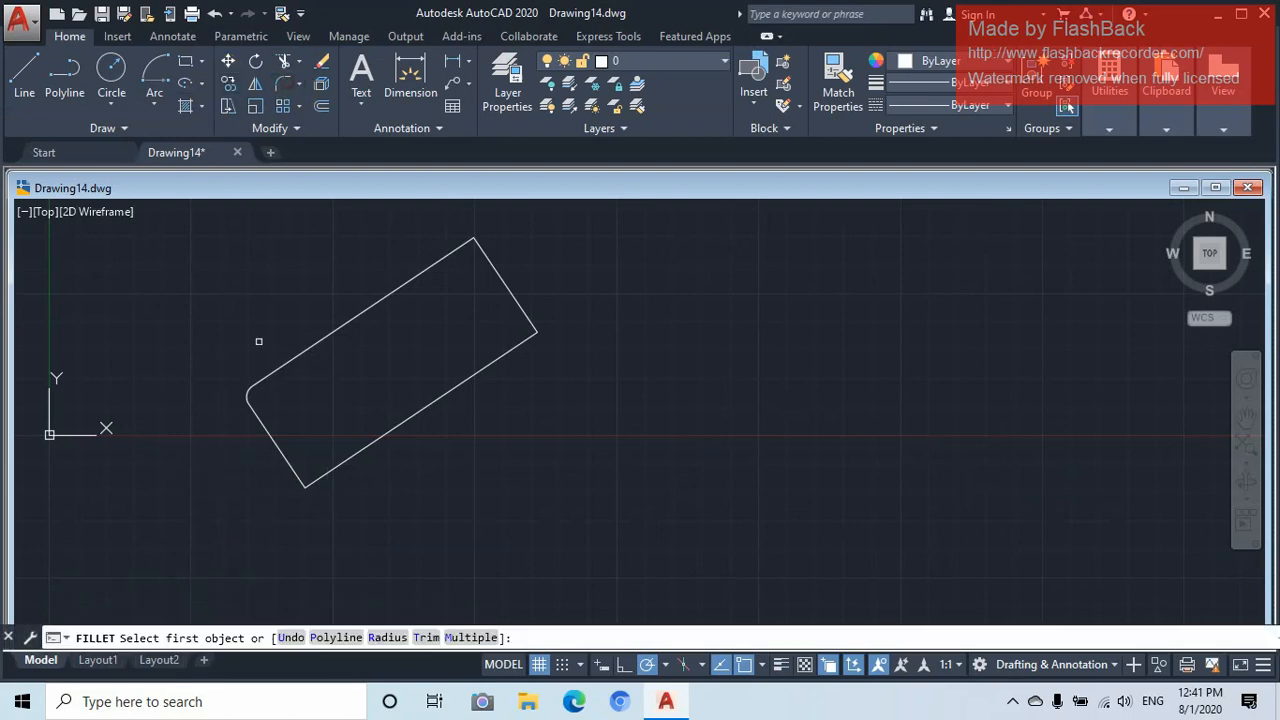
left_click(391, 637)
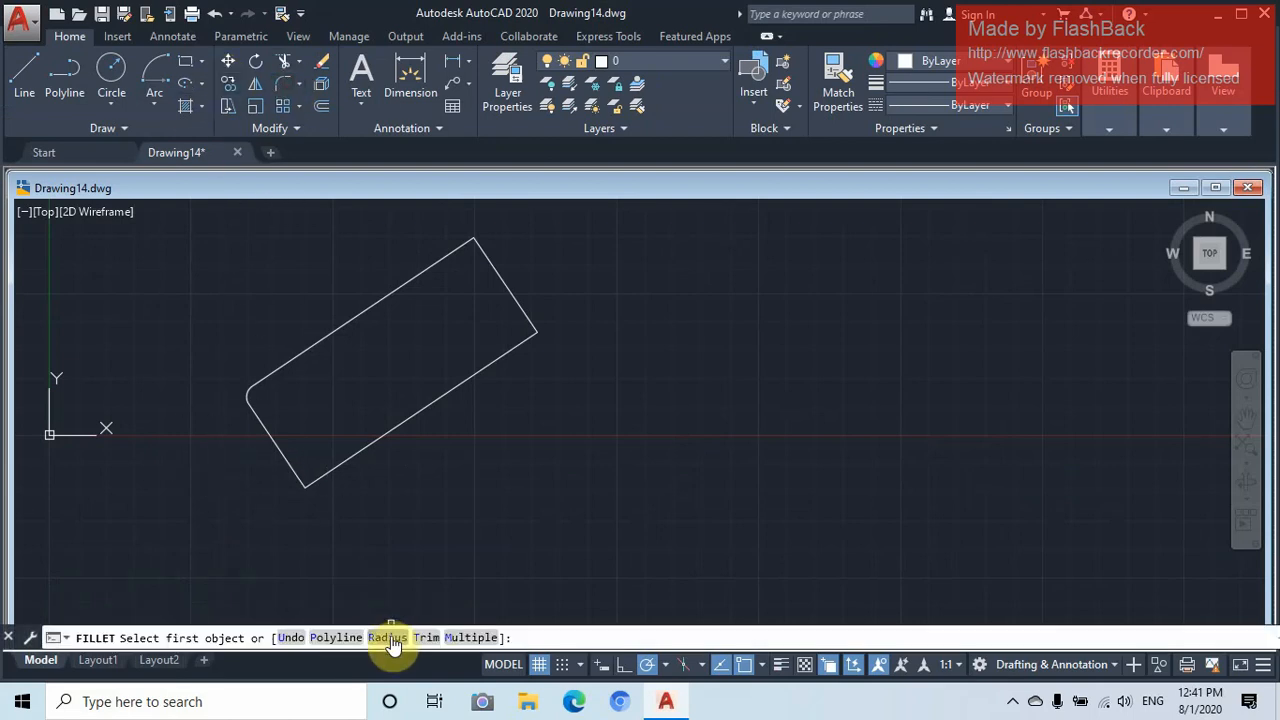
left_click(391, 637)
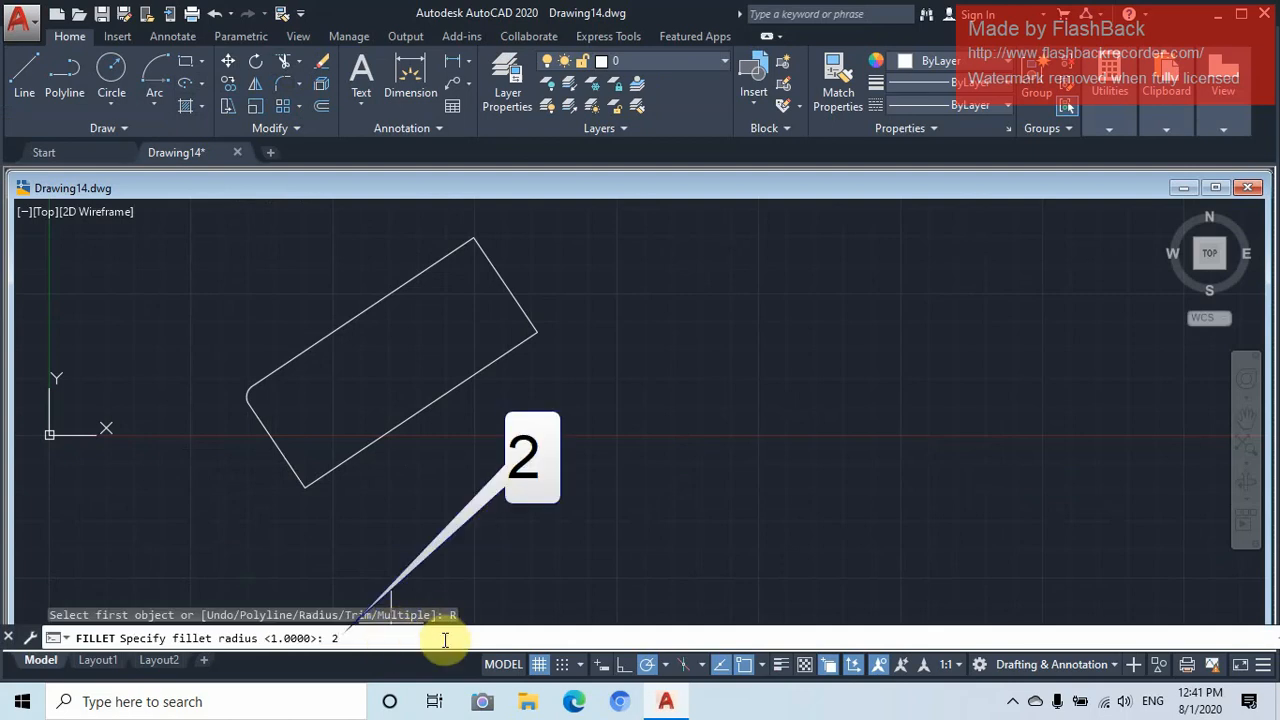
type("2")
key("Return")
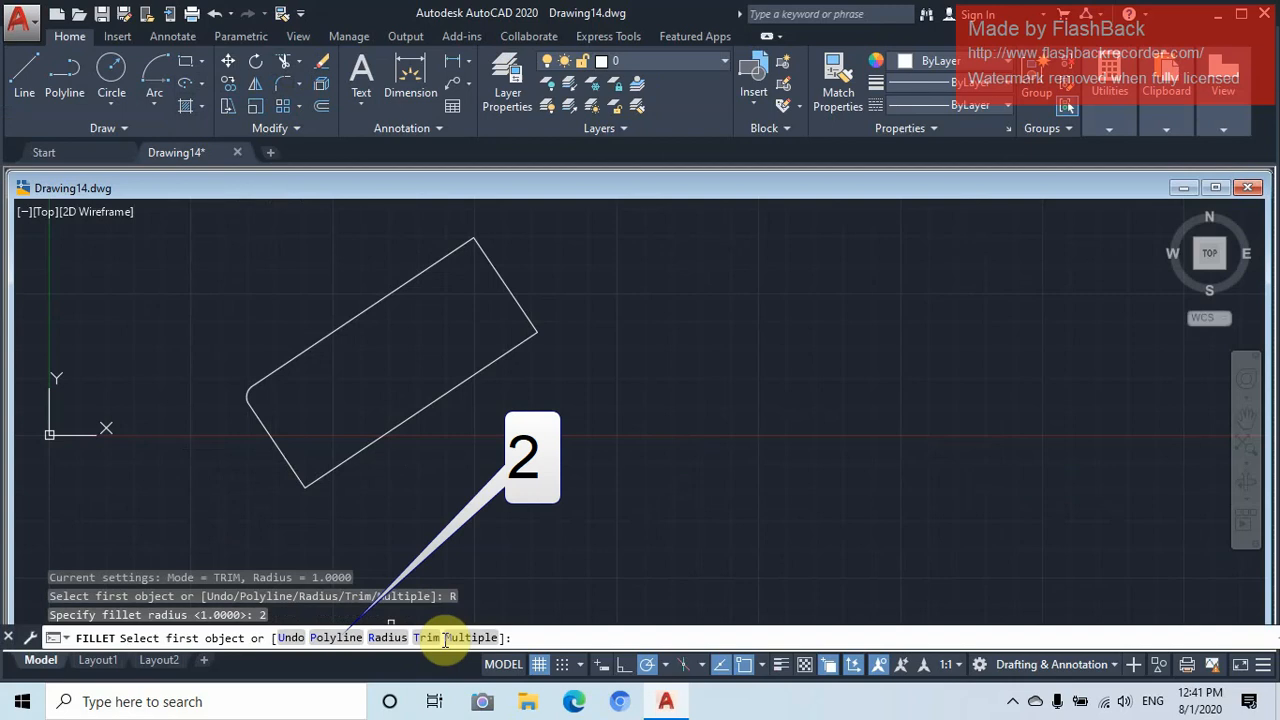
left_click(288, 463)
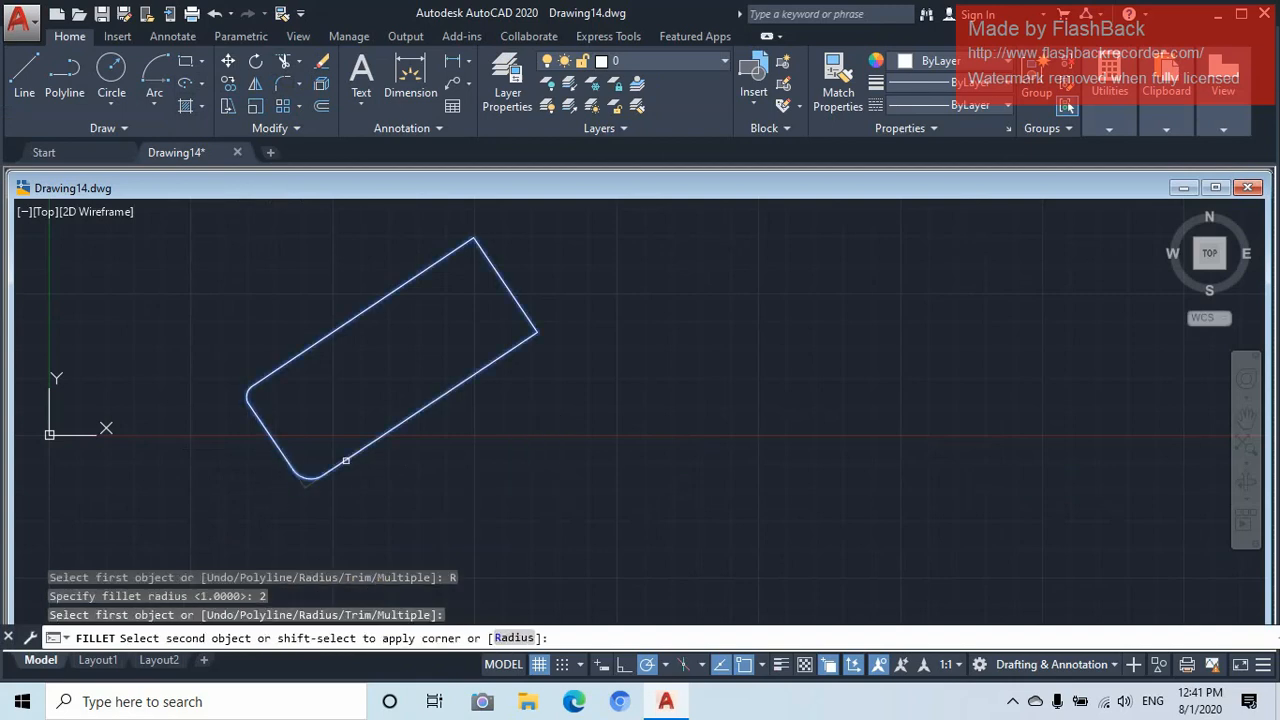
left_click(345, 460)
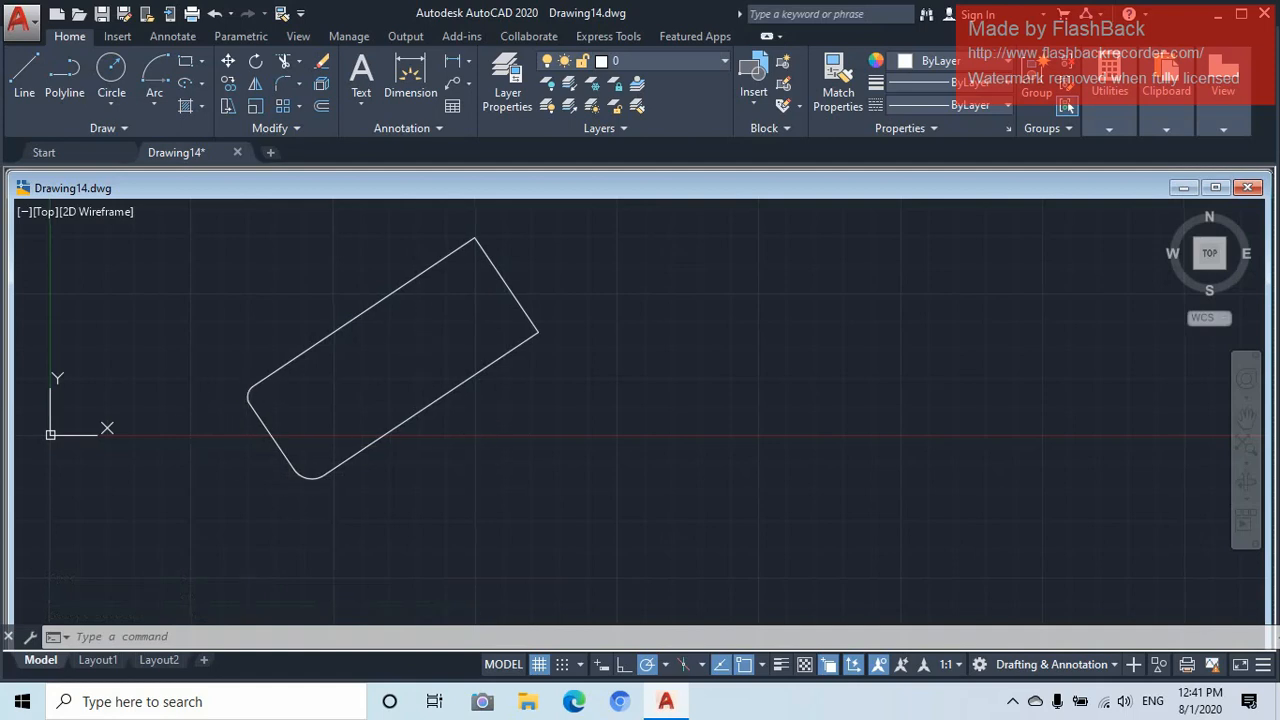
Mirror the filleted rectangle about a vertical line to its right, keeping the source object
middle_click_drag(418, 349, 371, 429)
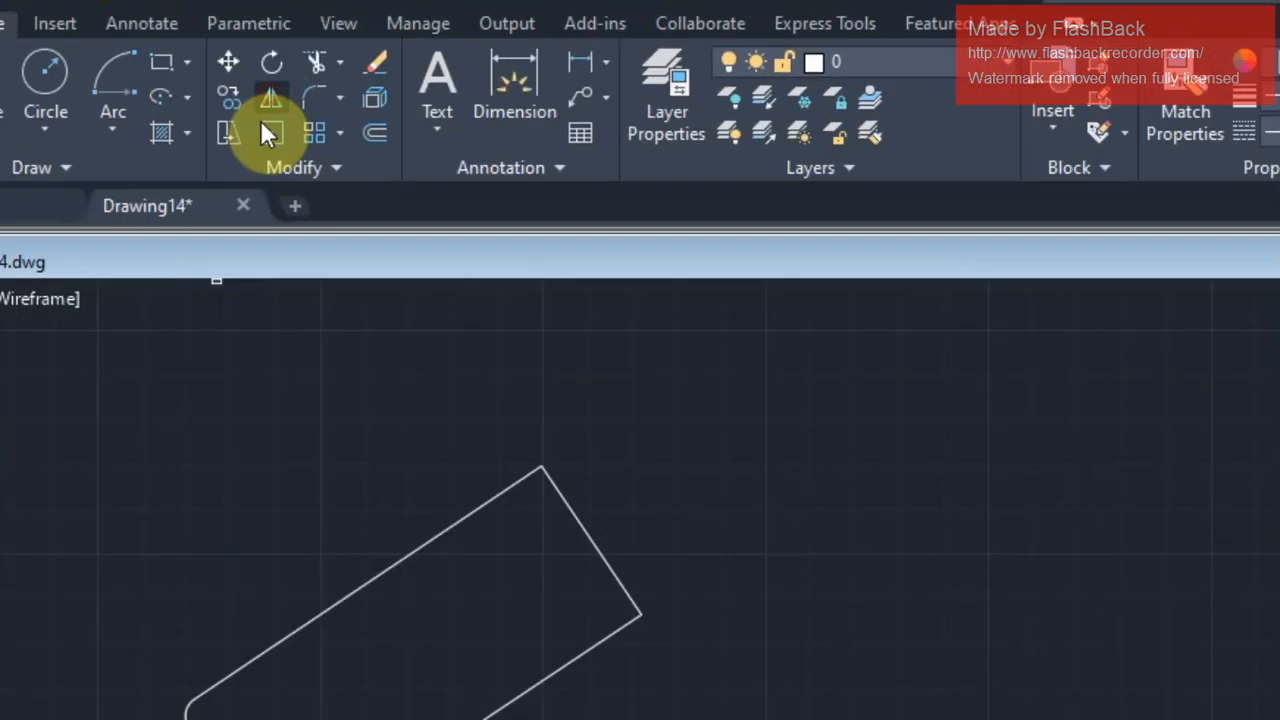
left_click(270, 100)
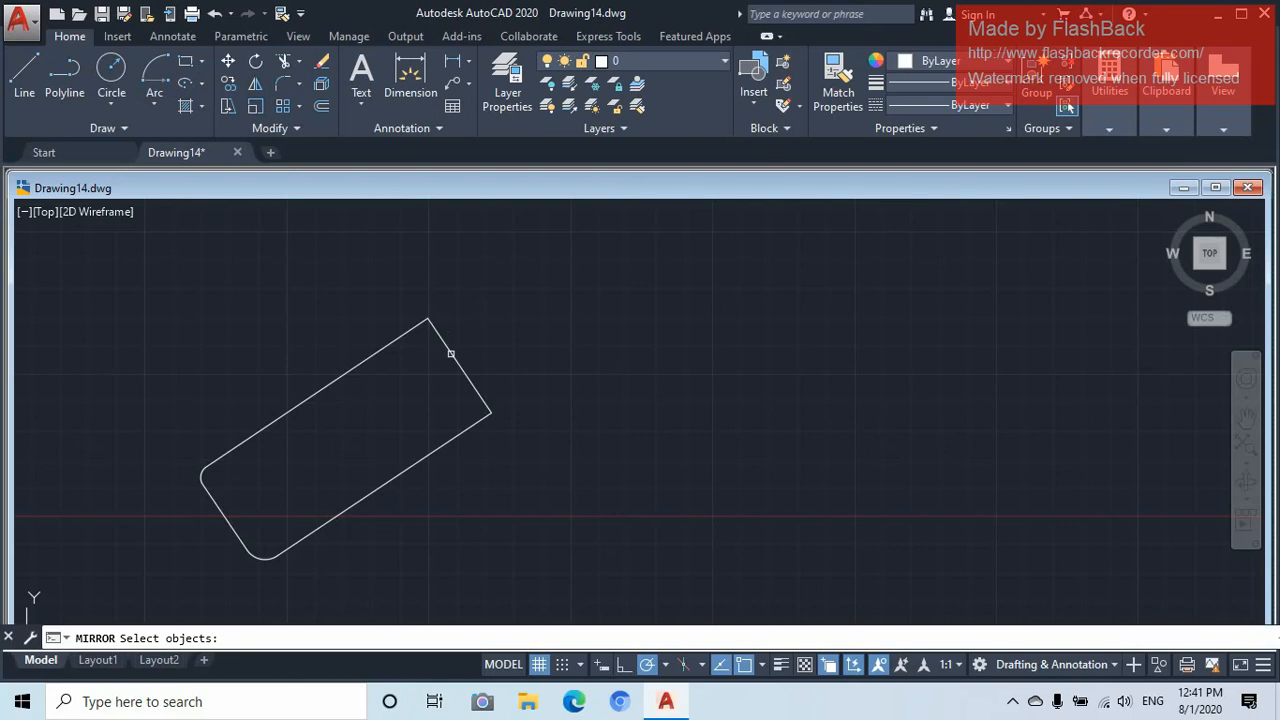
left_click(450, 354)
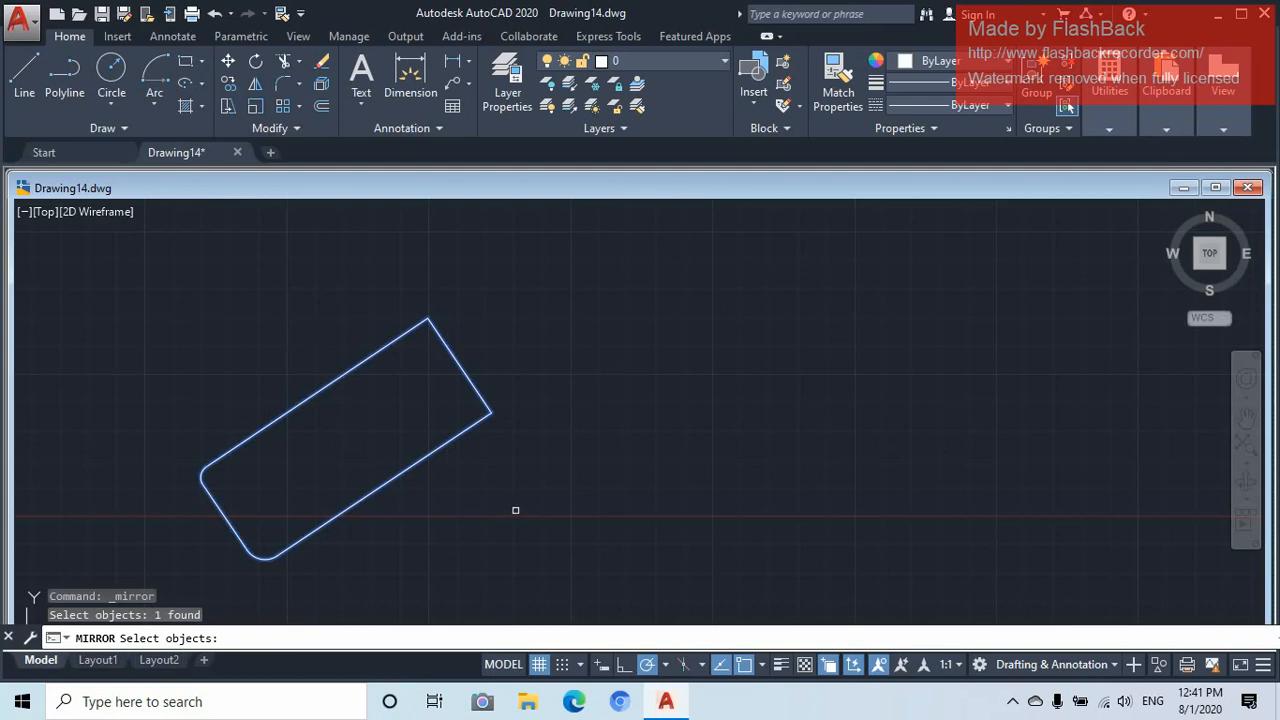
key("Return")
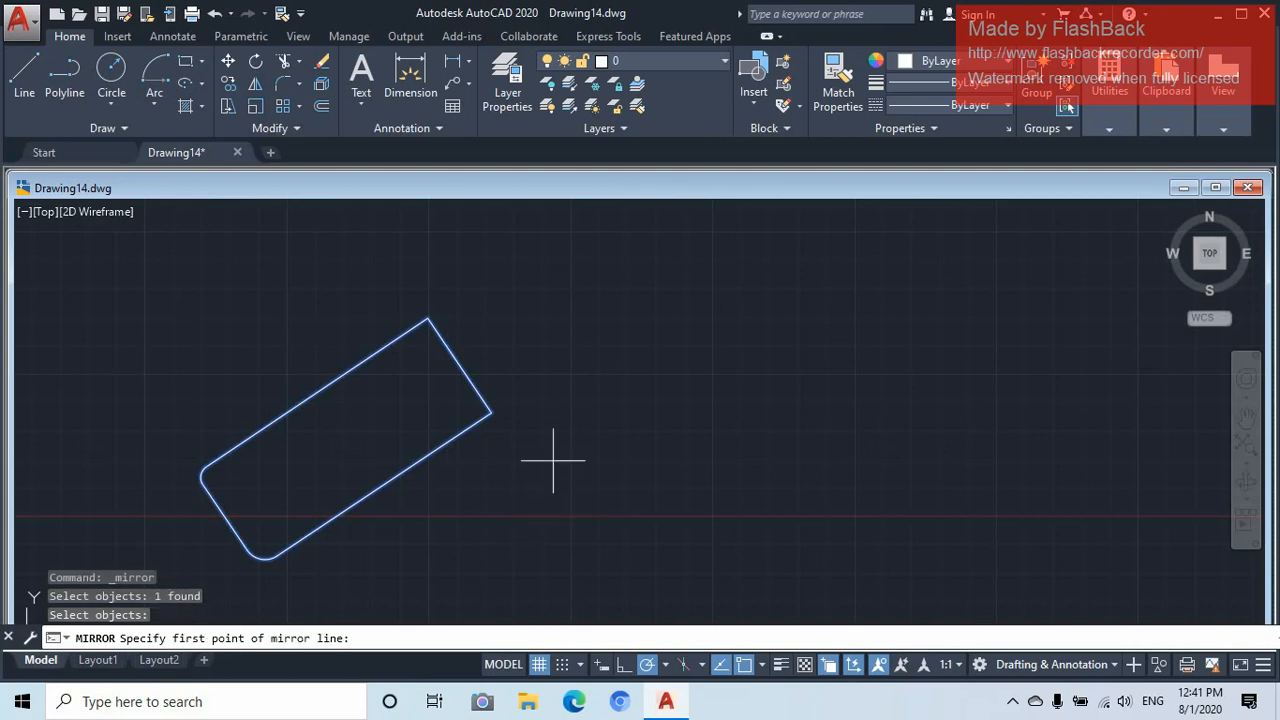
left_click(573, 516)
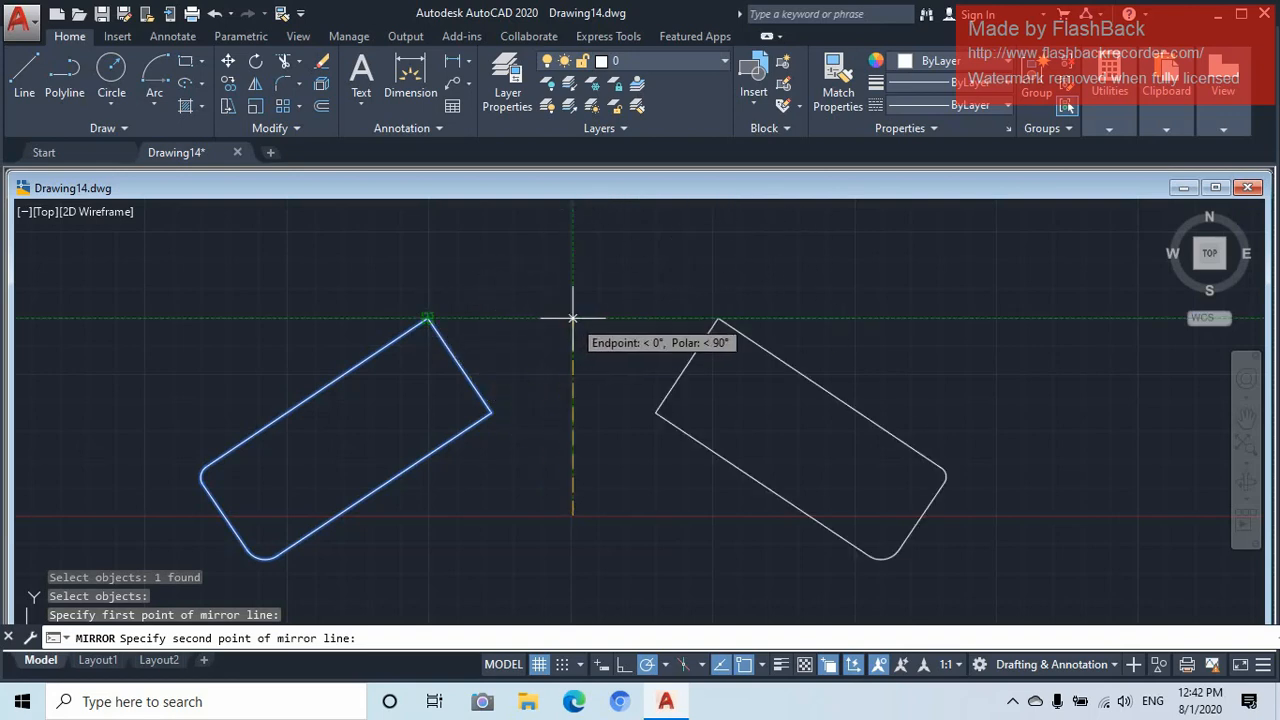
left_click(572, 318)
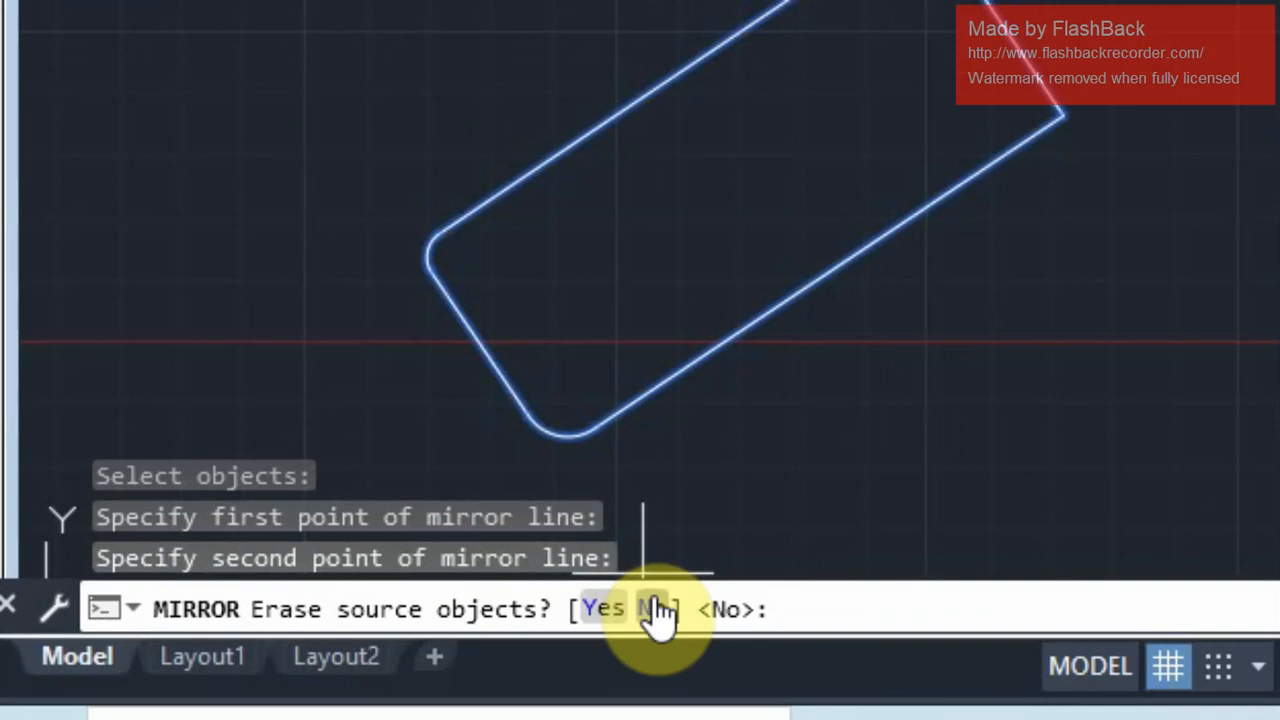
left_click(652, 605)
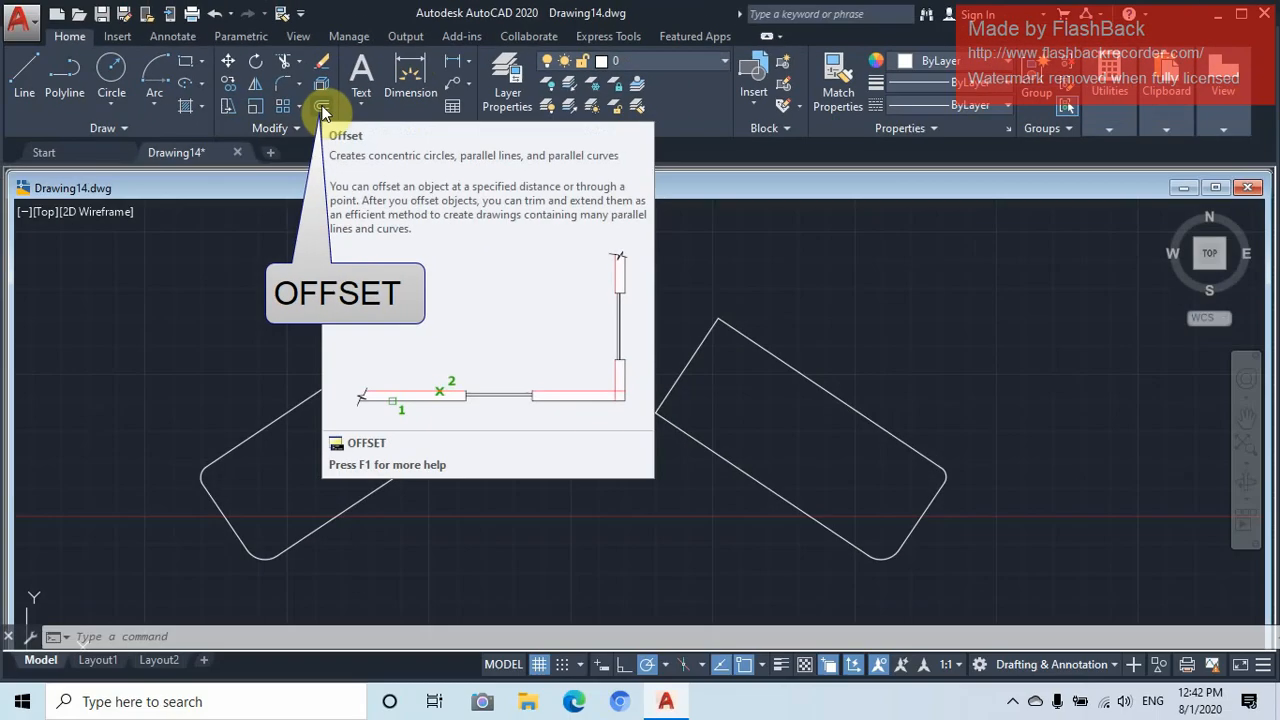
Offset the original left rectangle inward by a distance of 1
left_click(570, 362)
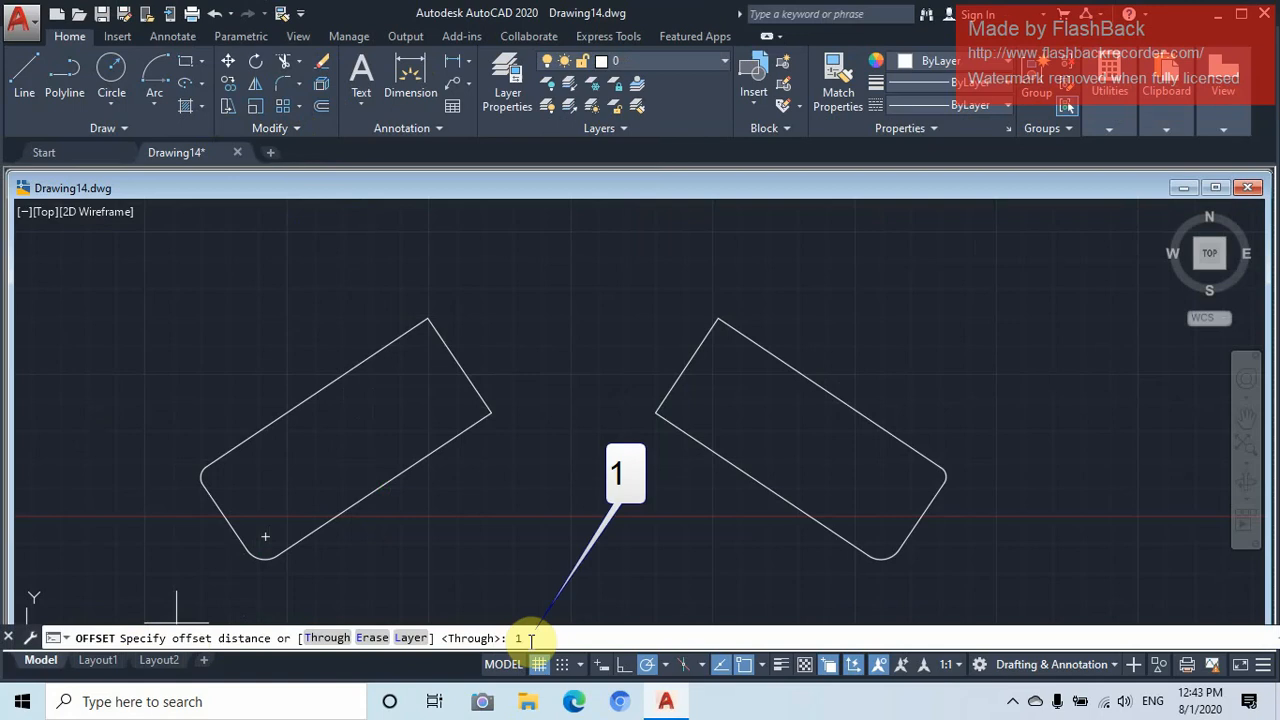
key("Return")
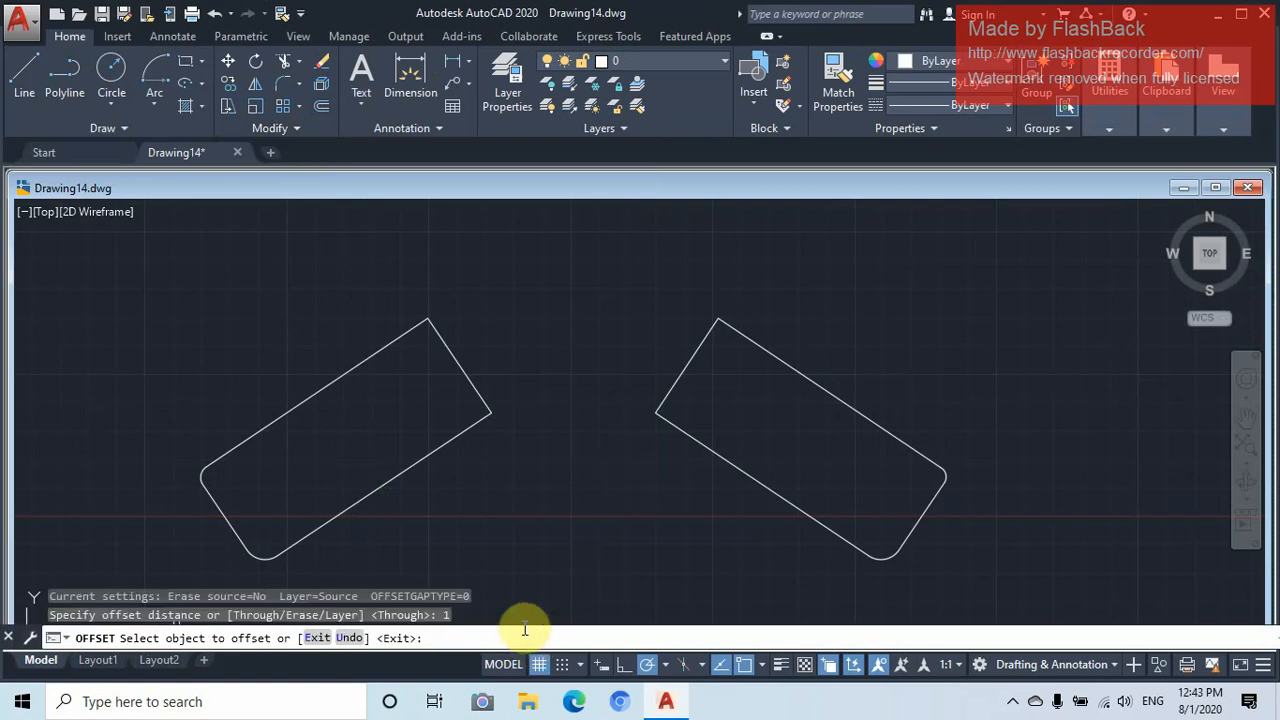
left_click(403, 471)
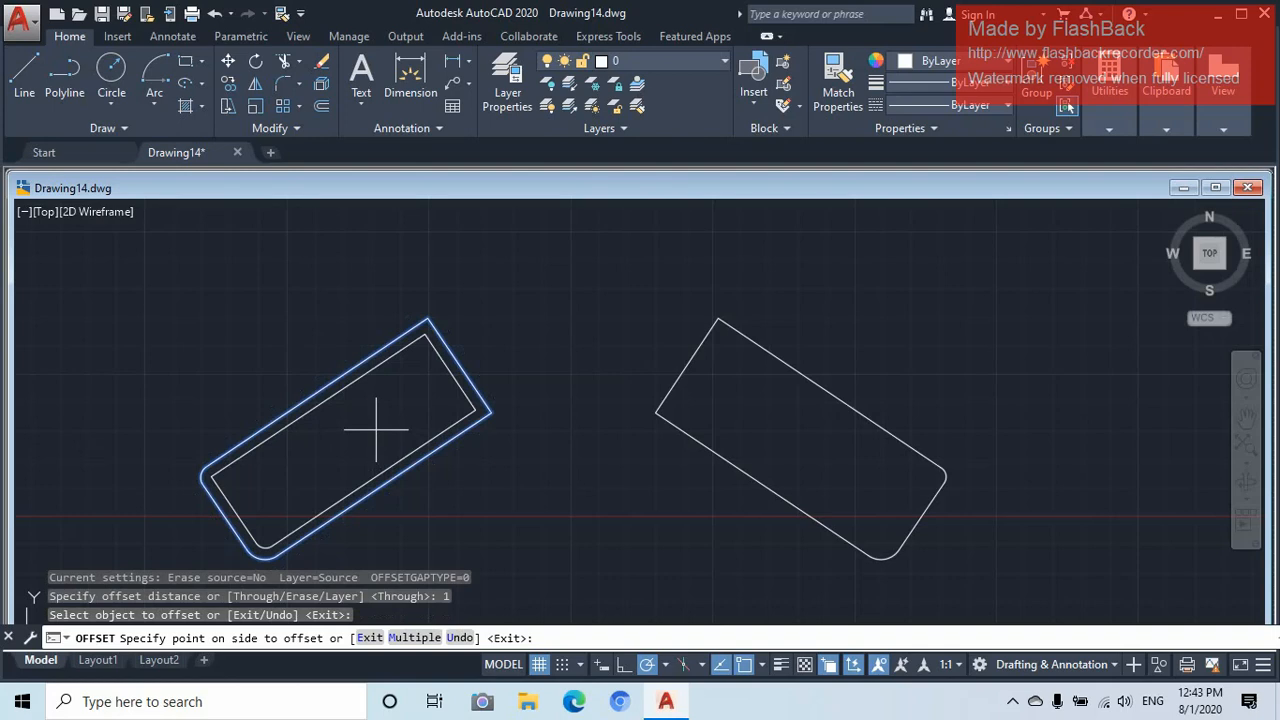
left_click(376, 430)
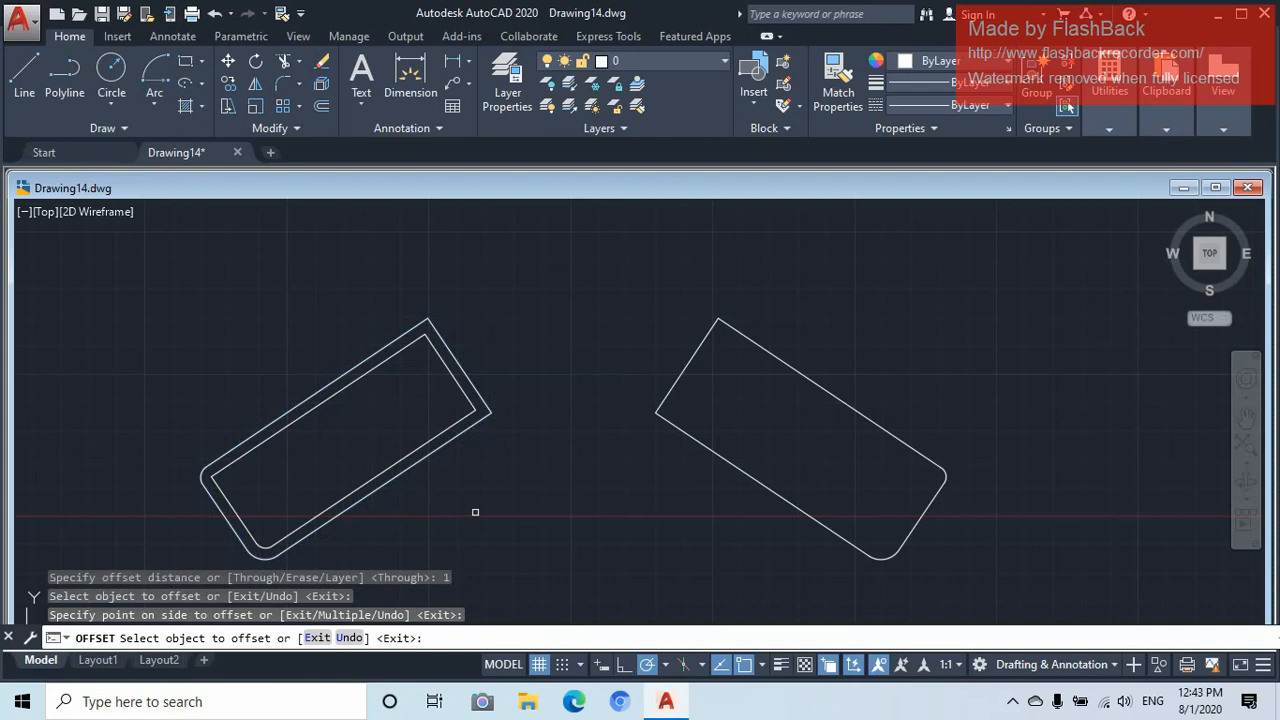
key("Escape")
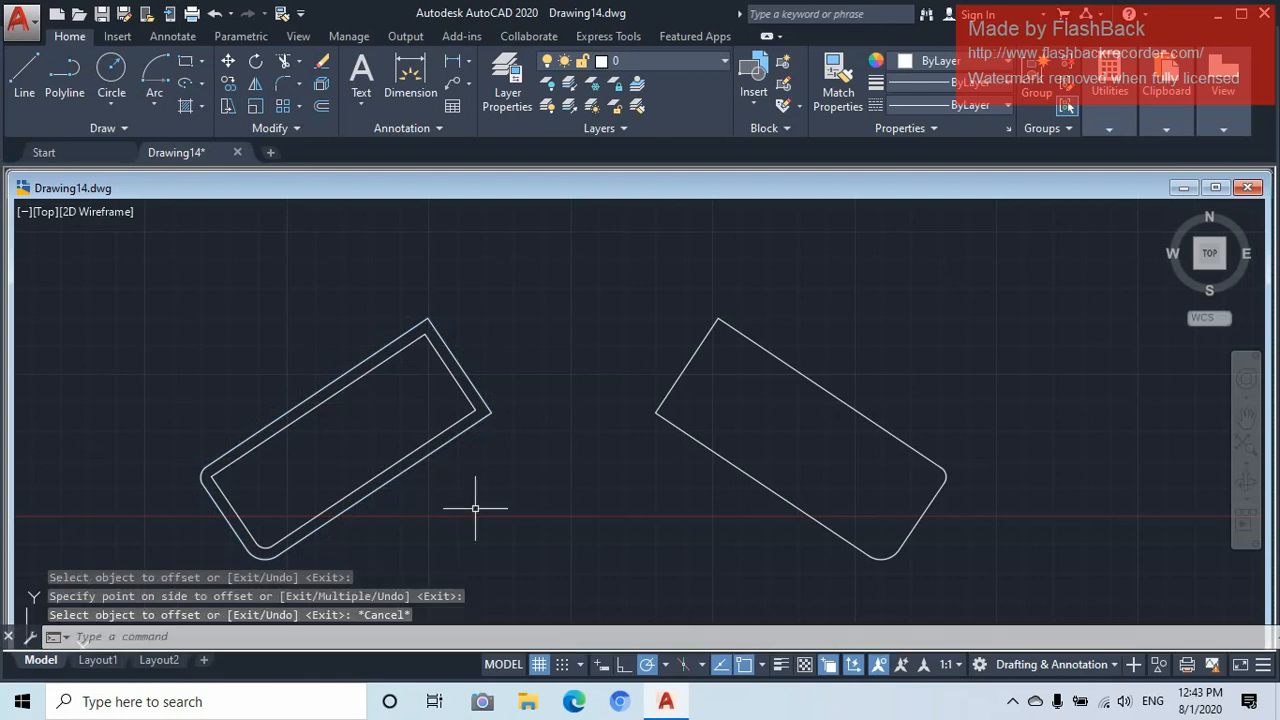
Offset the original left rectangle outward by a distance of 2
left_click(322, 107)
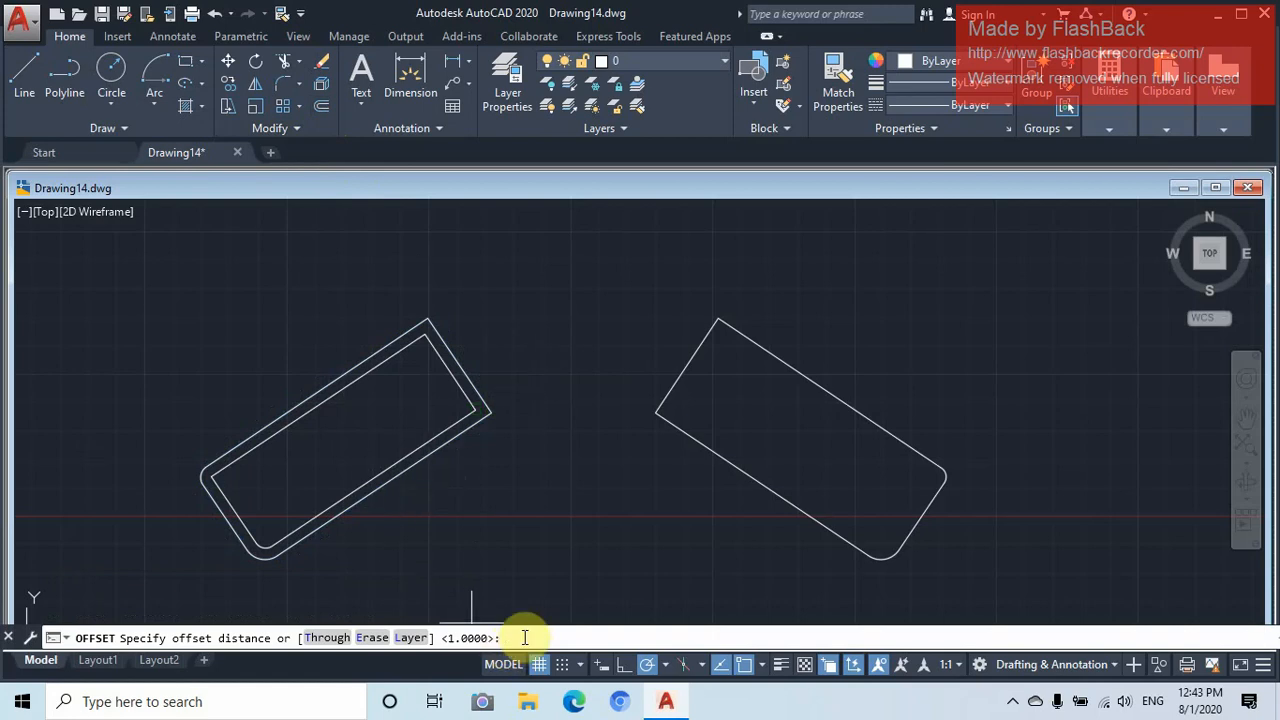
type("2")
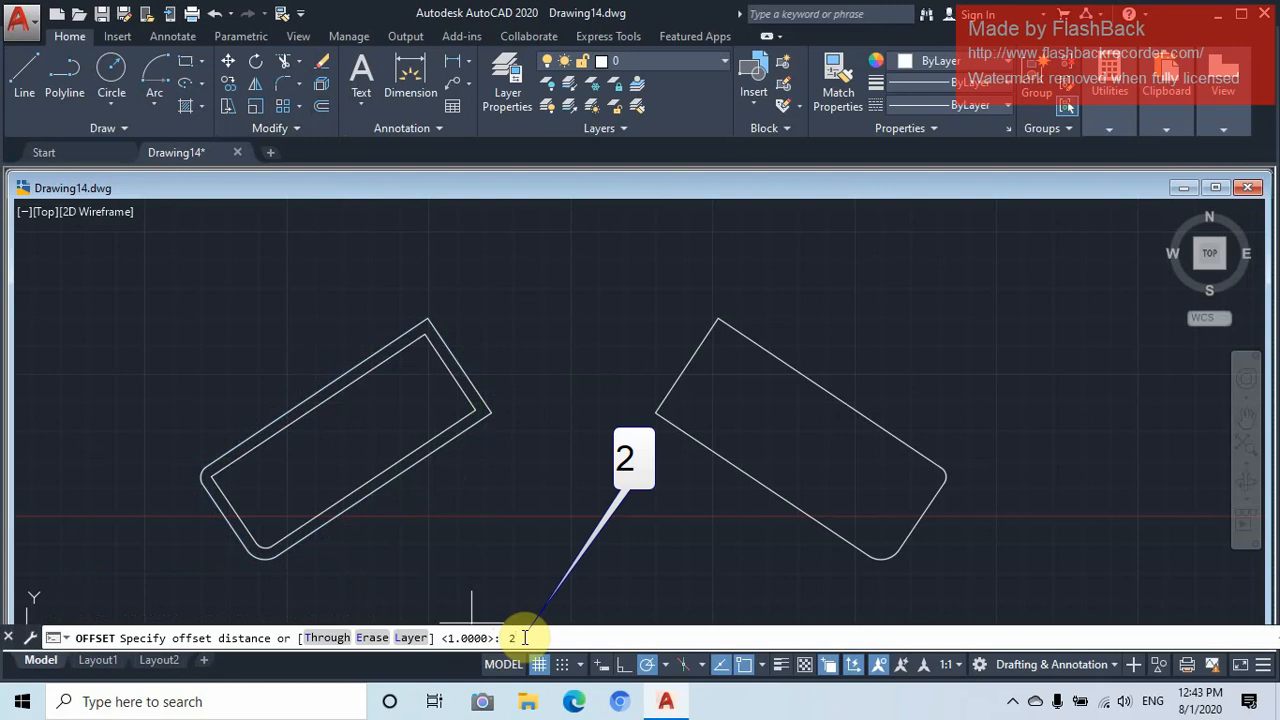
key("Return")
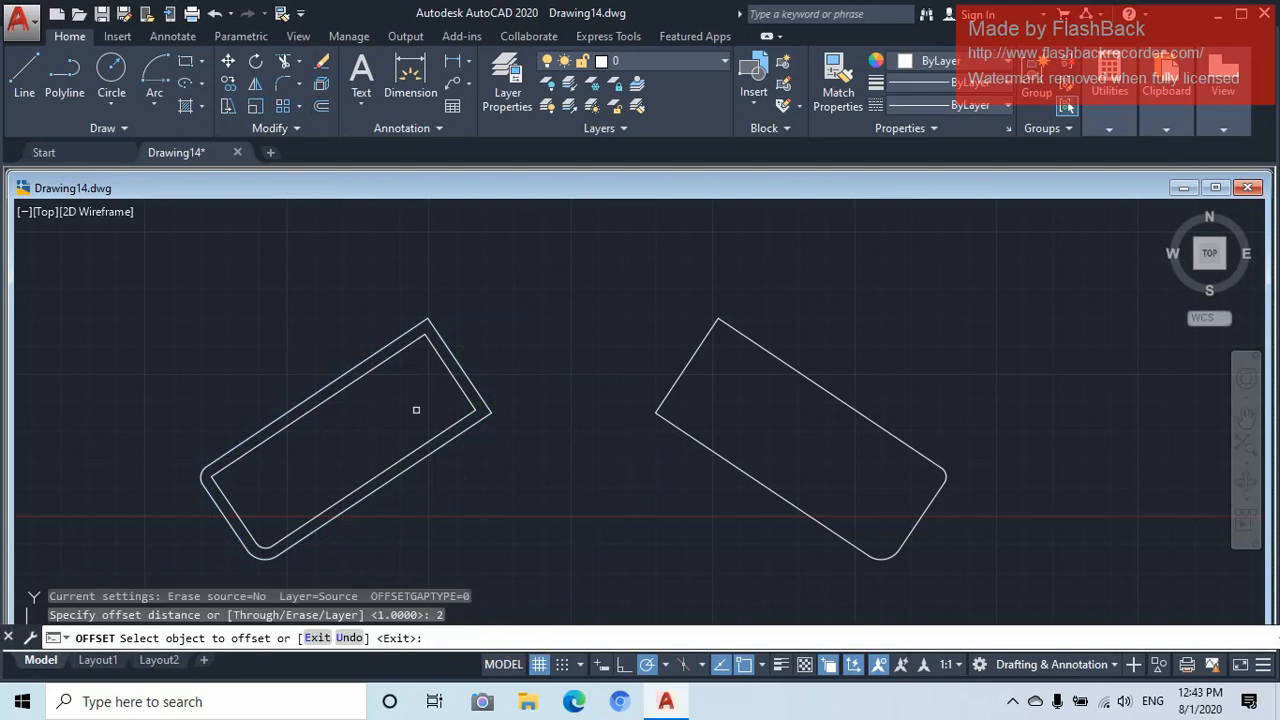
left_click(411, 468)
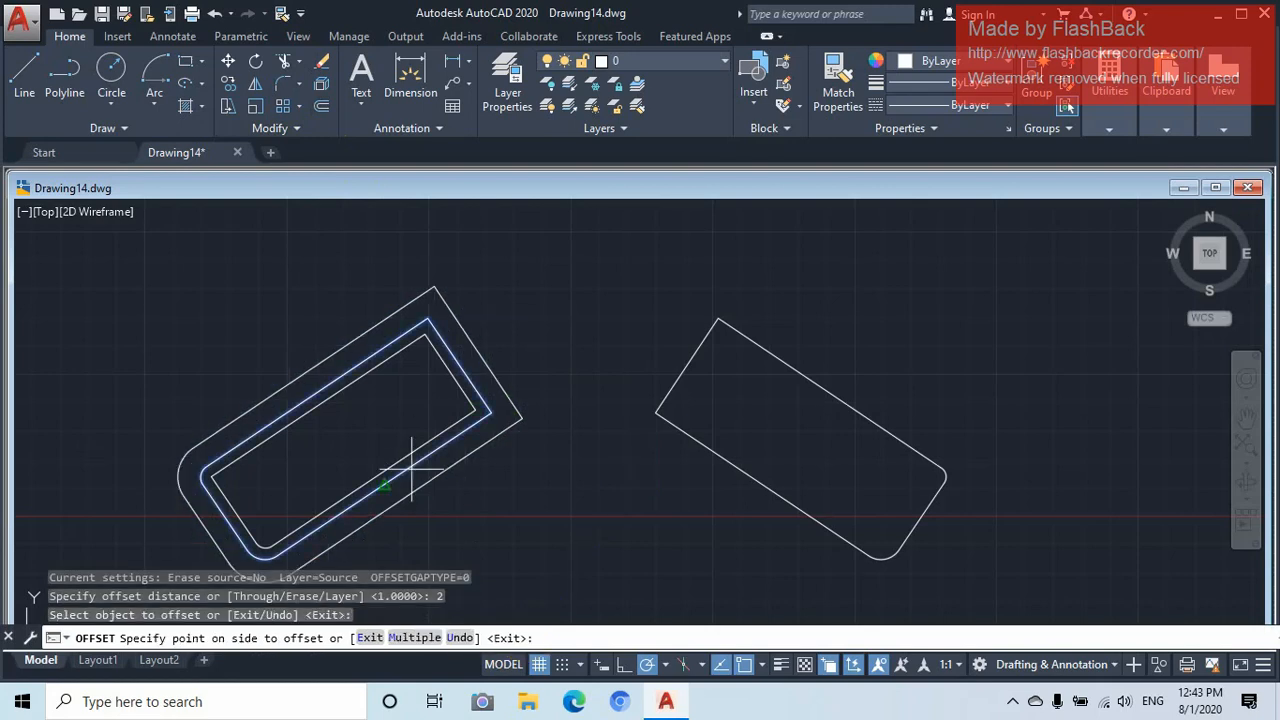
left_click(454, 510)
scroll(481, 514, "down", 2)
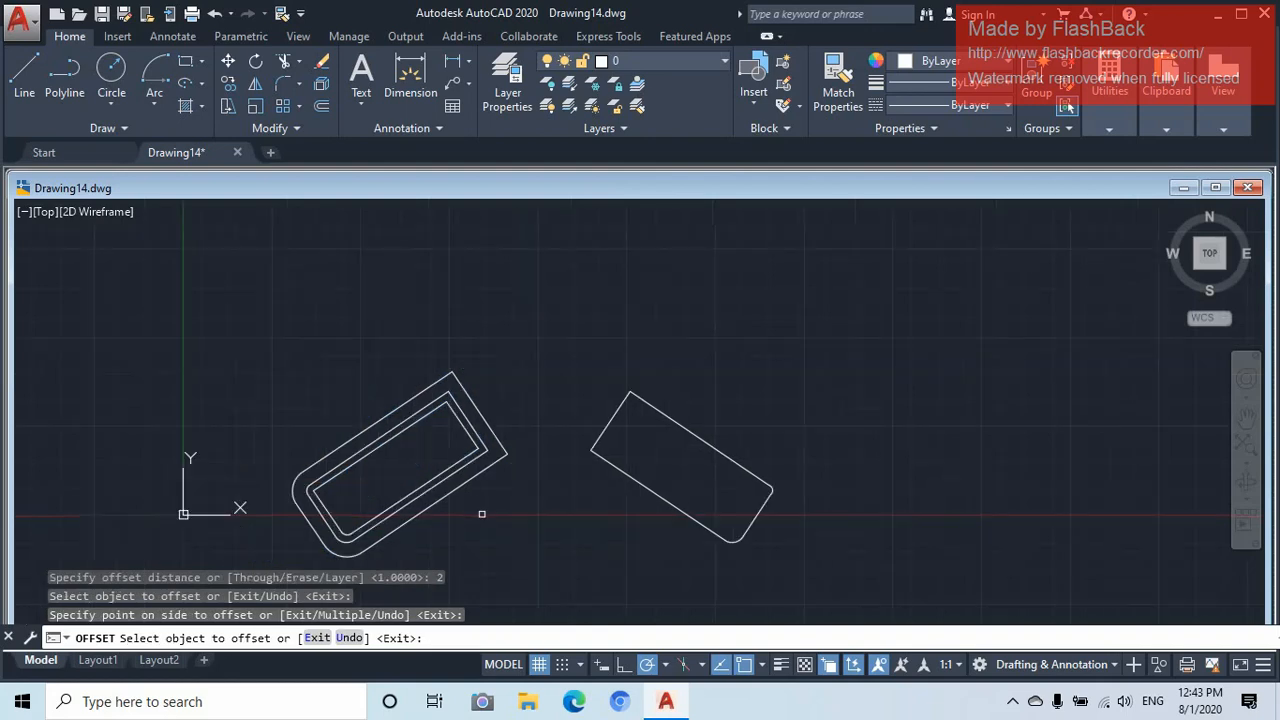
middle_click_drag(481, 514, 477, 479)
scroll(447, 480, "up", 2)
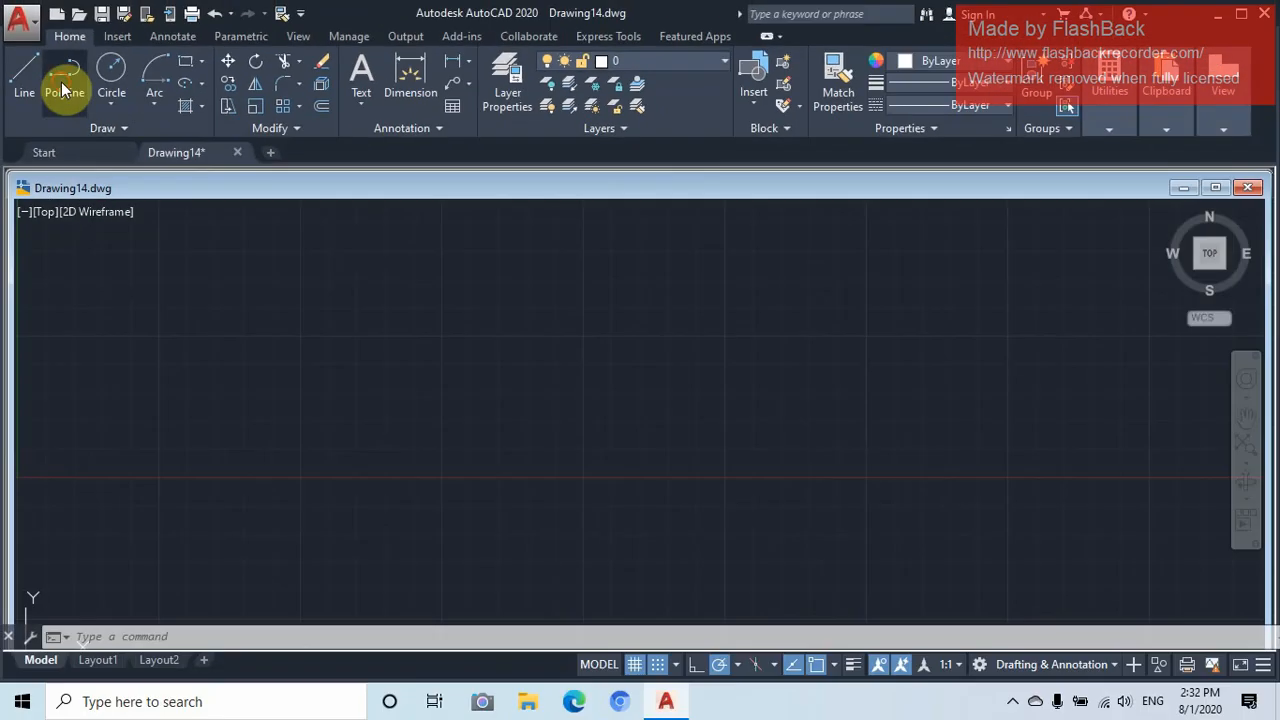
Draw an open zigzag polyline of four segments with two peaks, starting on the X axis and running to the right
left_click(62, 90)
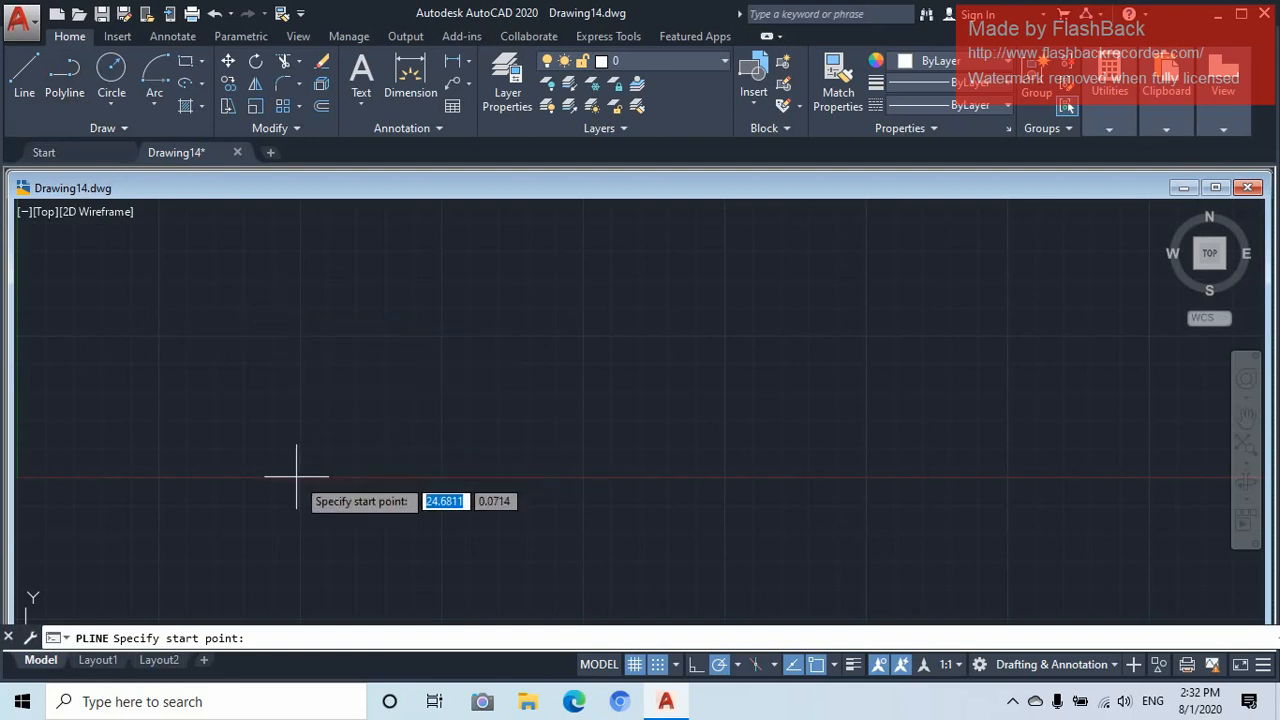
left_click(442, 477)
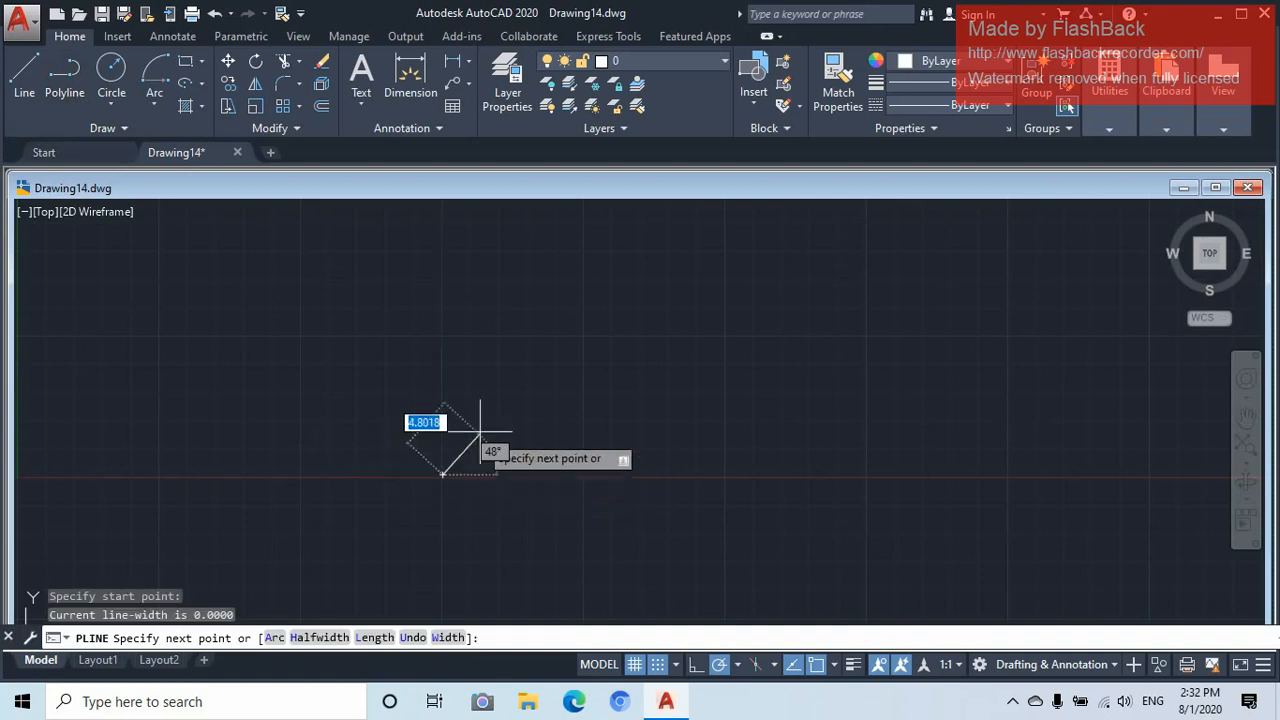
left_click(520, 360)
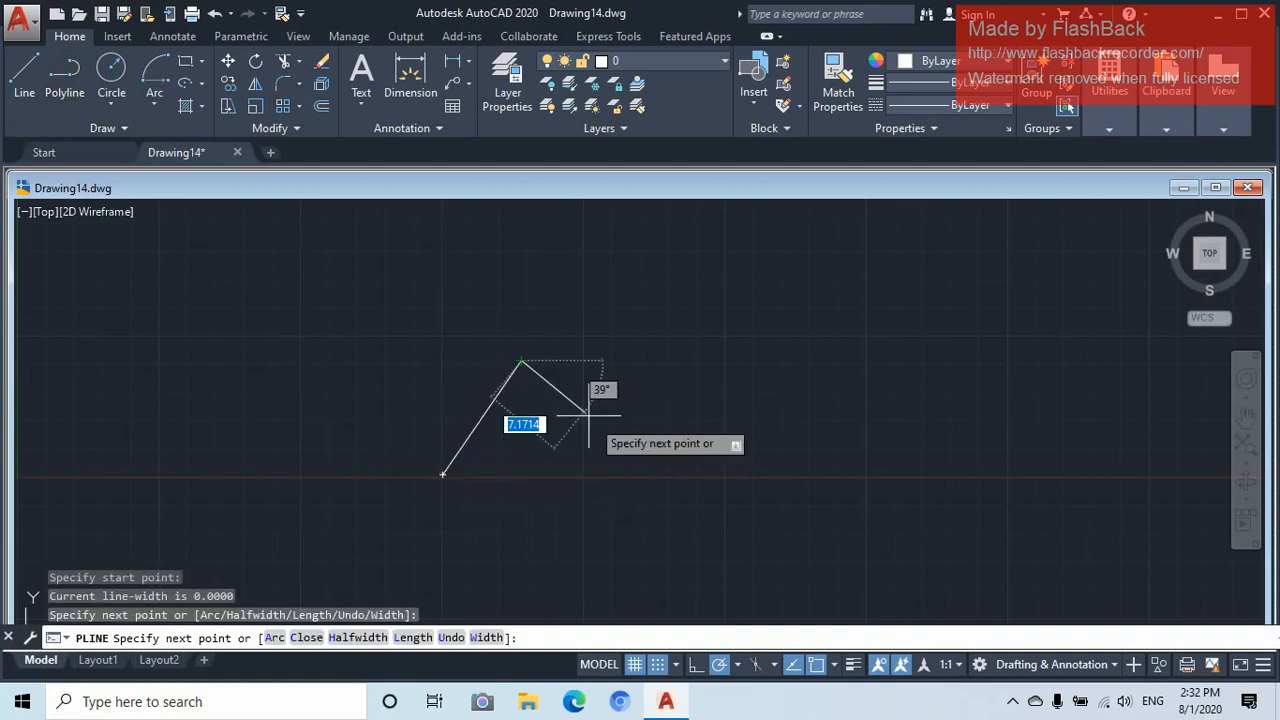
left_click(641, 467)
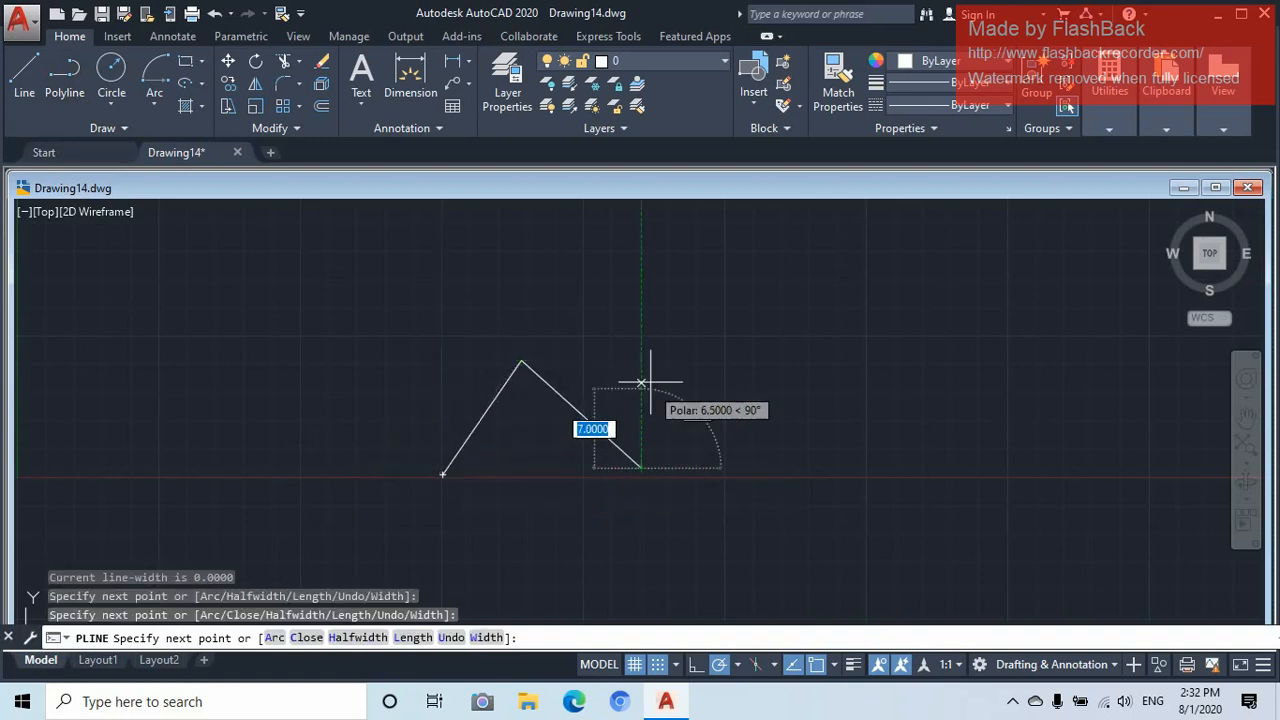
left_click(725, 331)
left_click(836, 438)
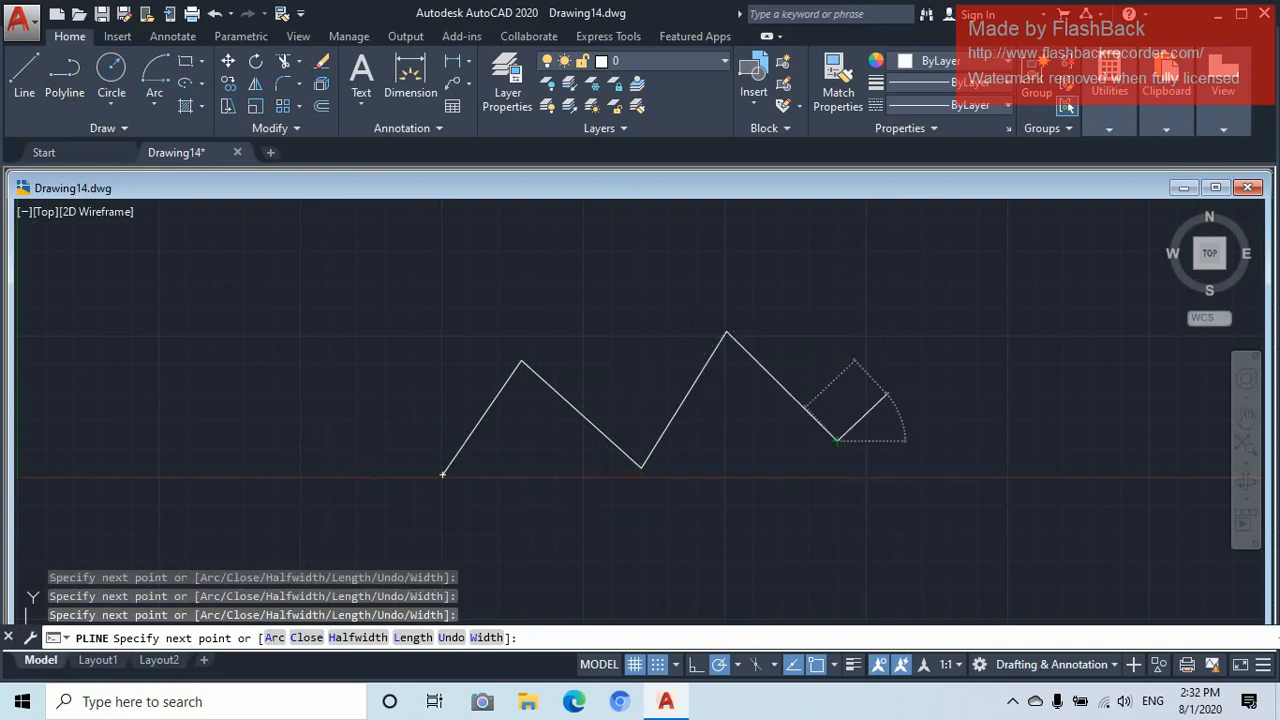
key("Escape")
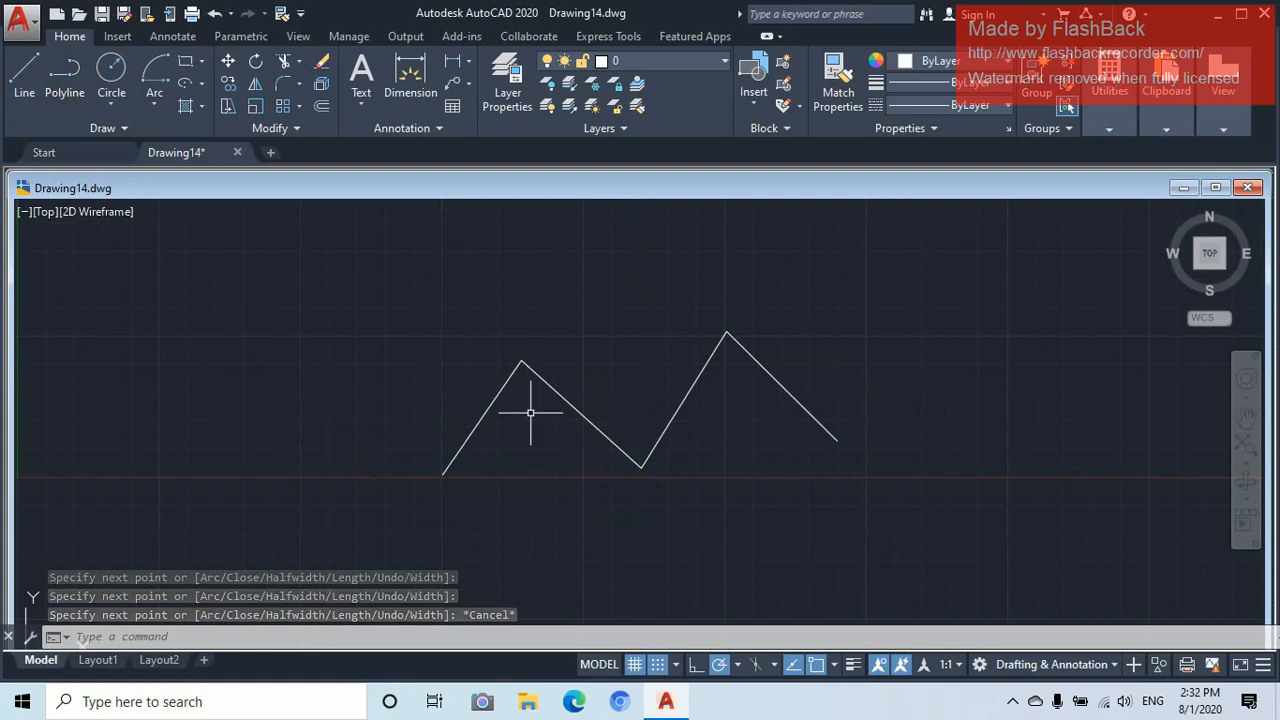
Draw a similar four-segment zigzag with the Line command just below the polyline
left_click(24, 80)
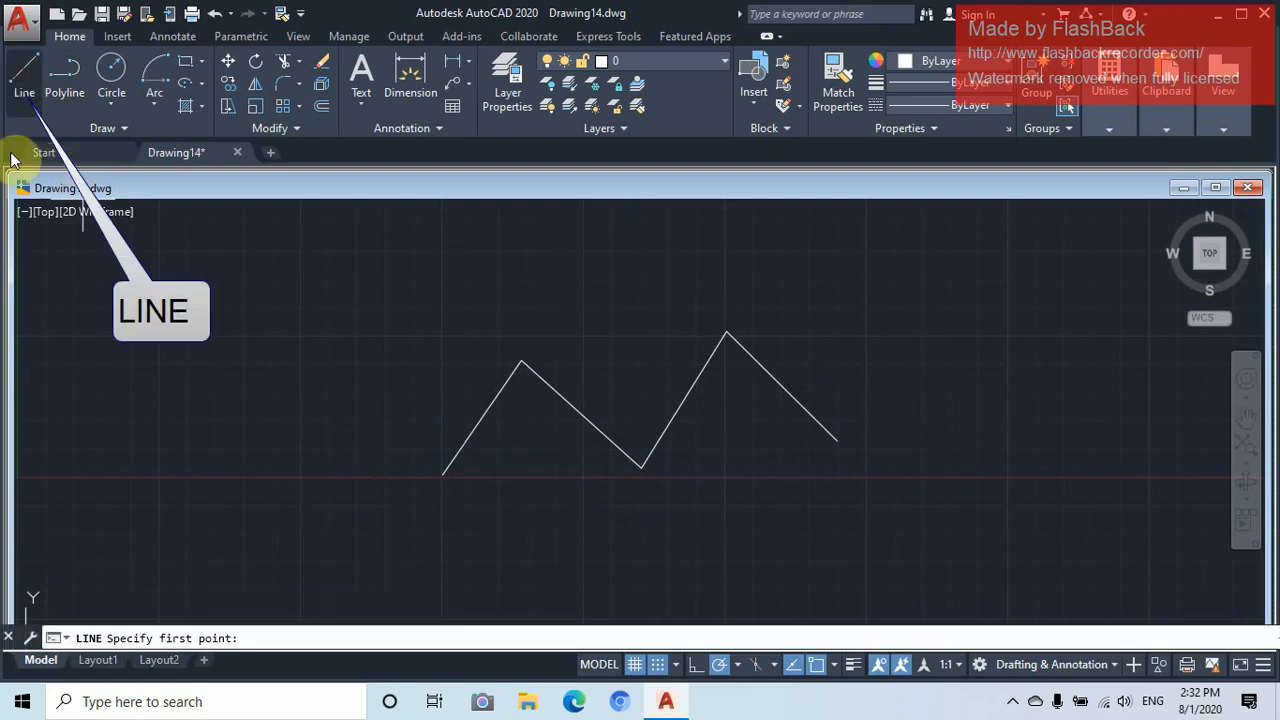
left_click(455, 506)
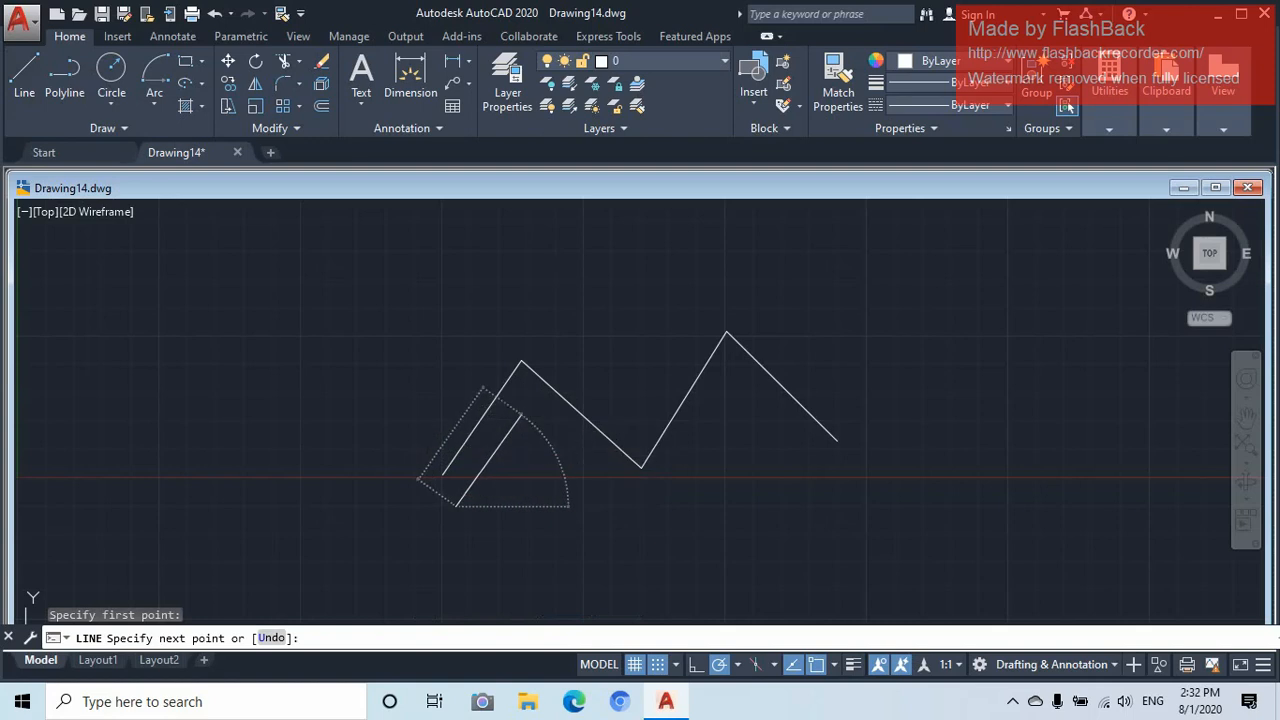
left_click(521, 415)
left_click(623, 506)
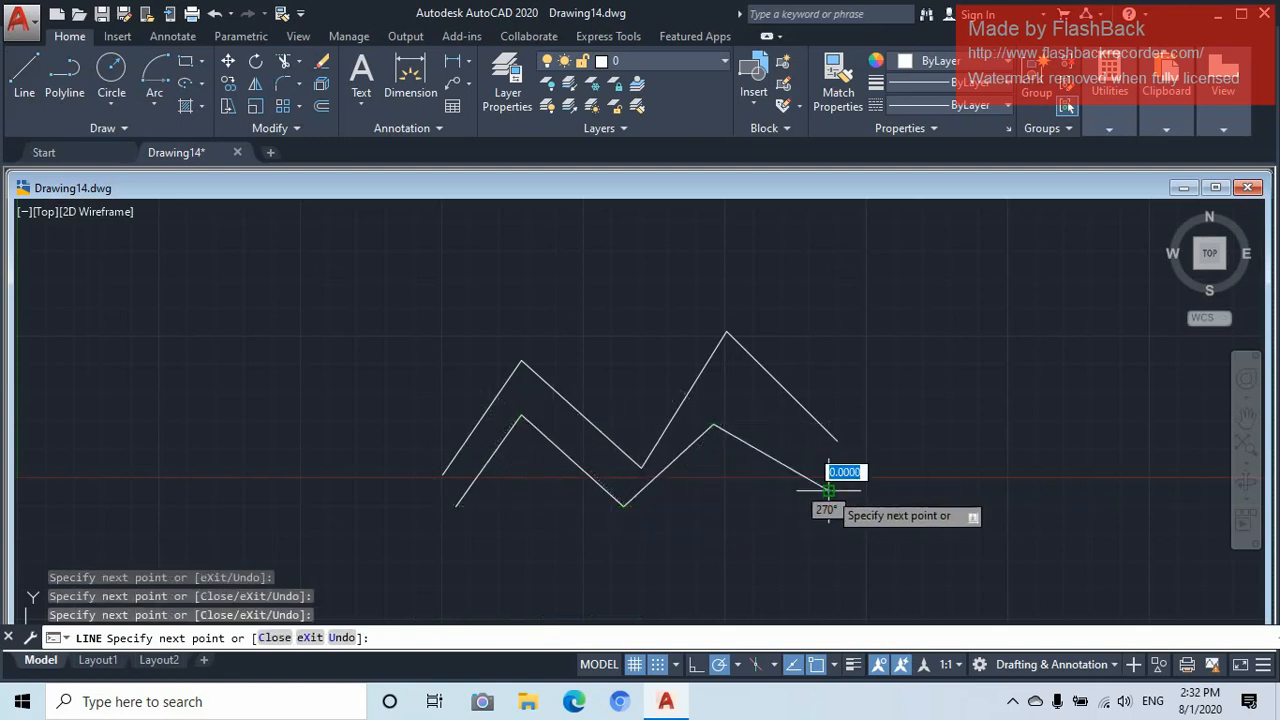
left_click(828, 490)
key("Escape")
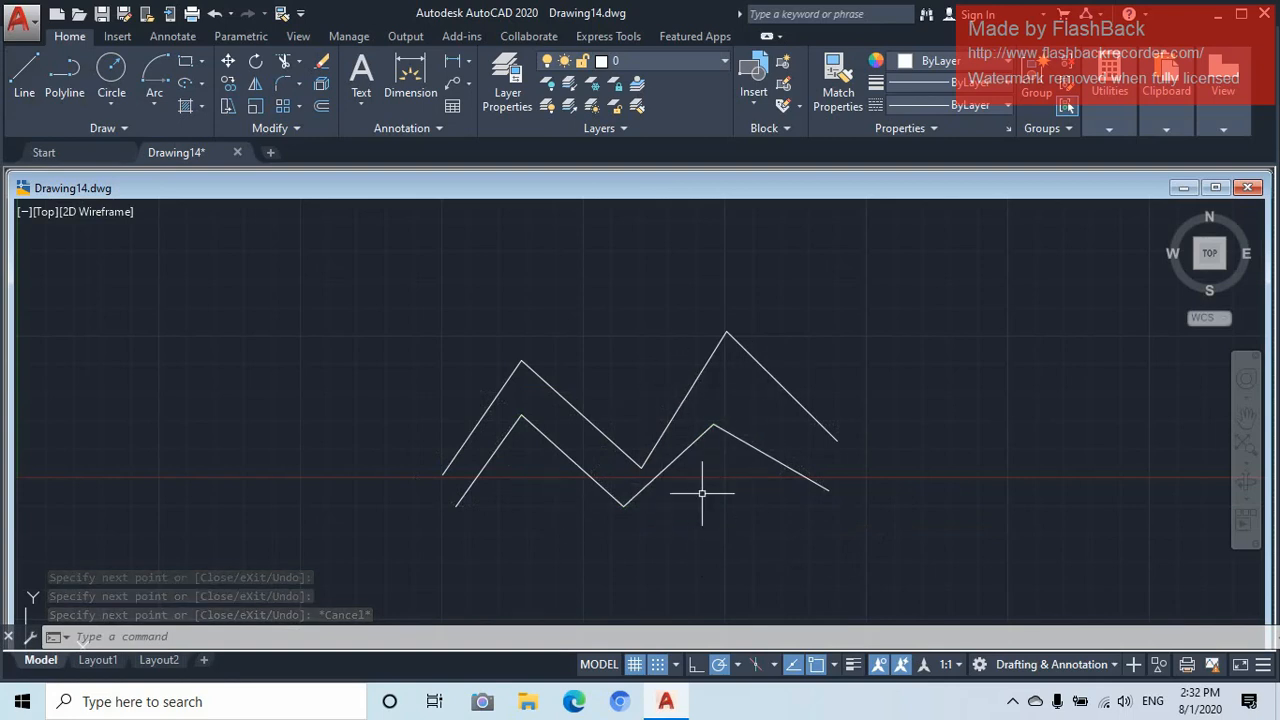
Select the upper zigzag polyline and each segment of the lower line zigzag to compare them, and clear the selection
left_click(784, 386)
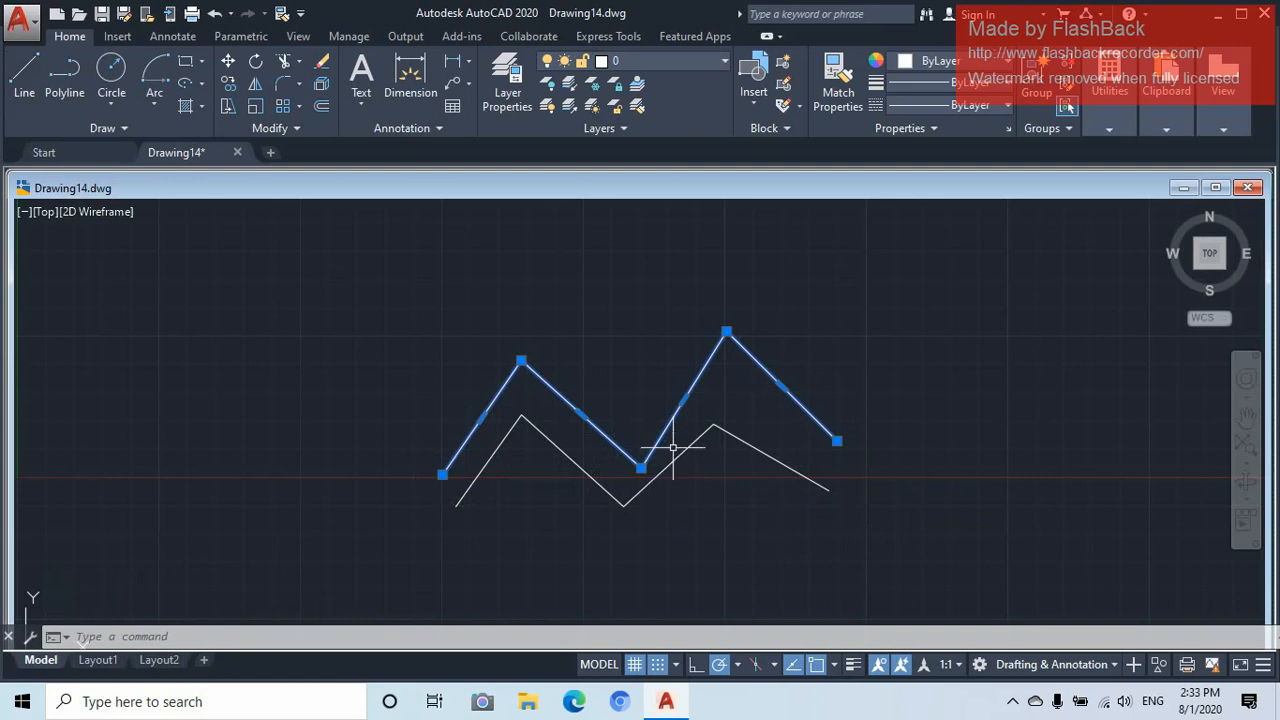
left_click(767, 454)
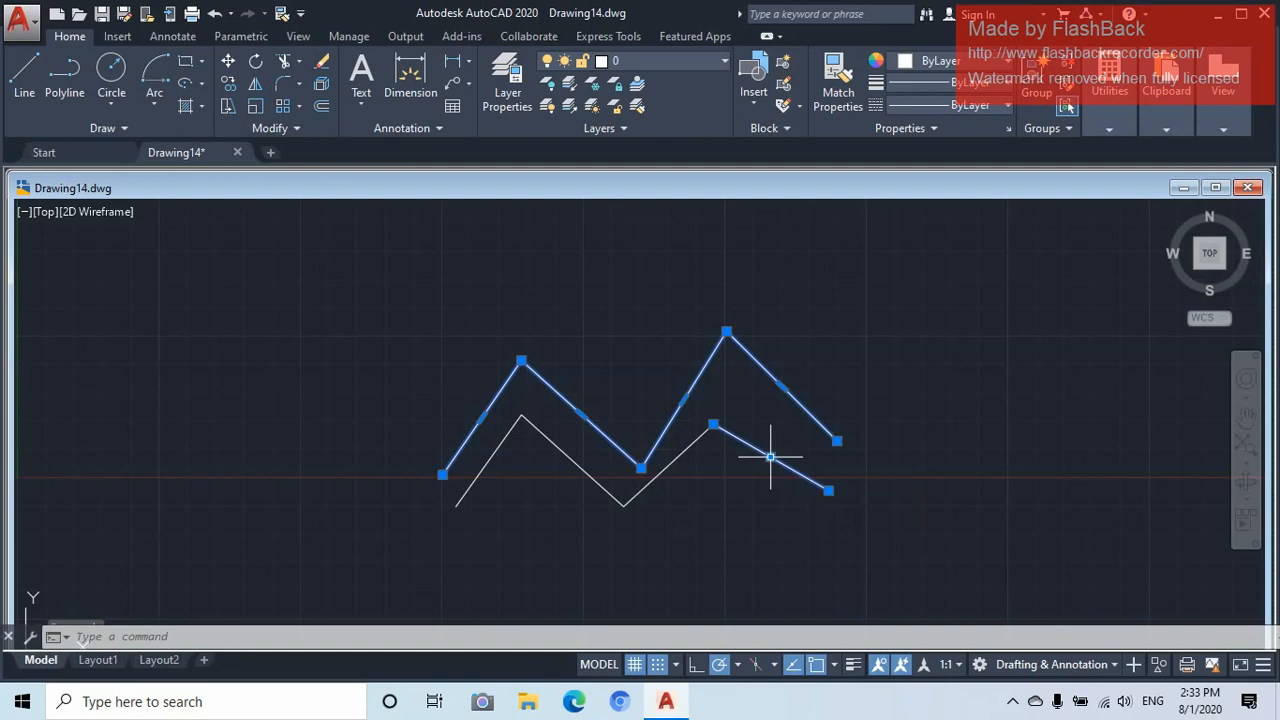
left_click(680, 454)
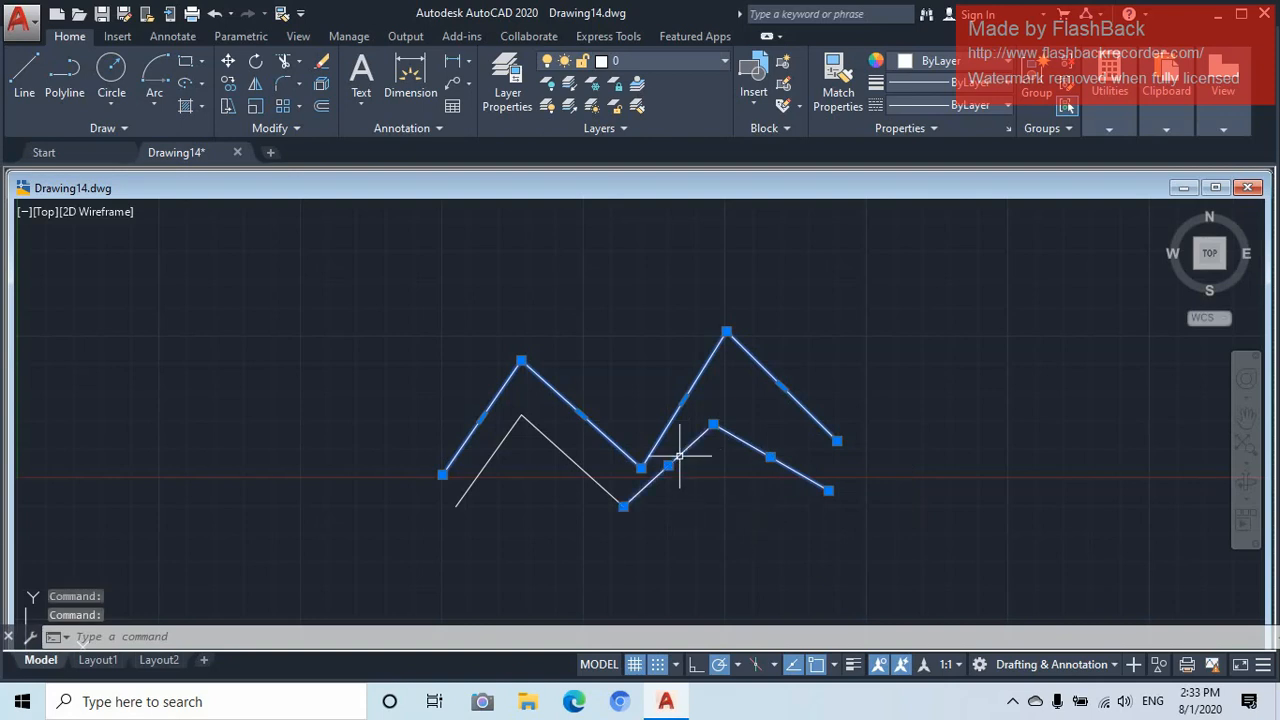
left_click(576, 462)
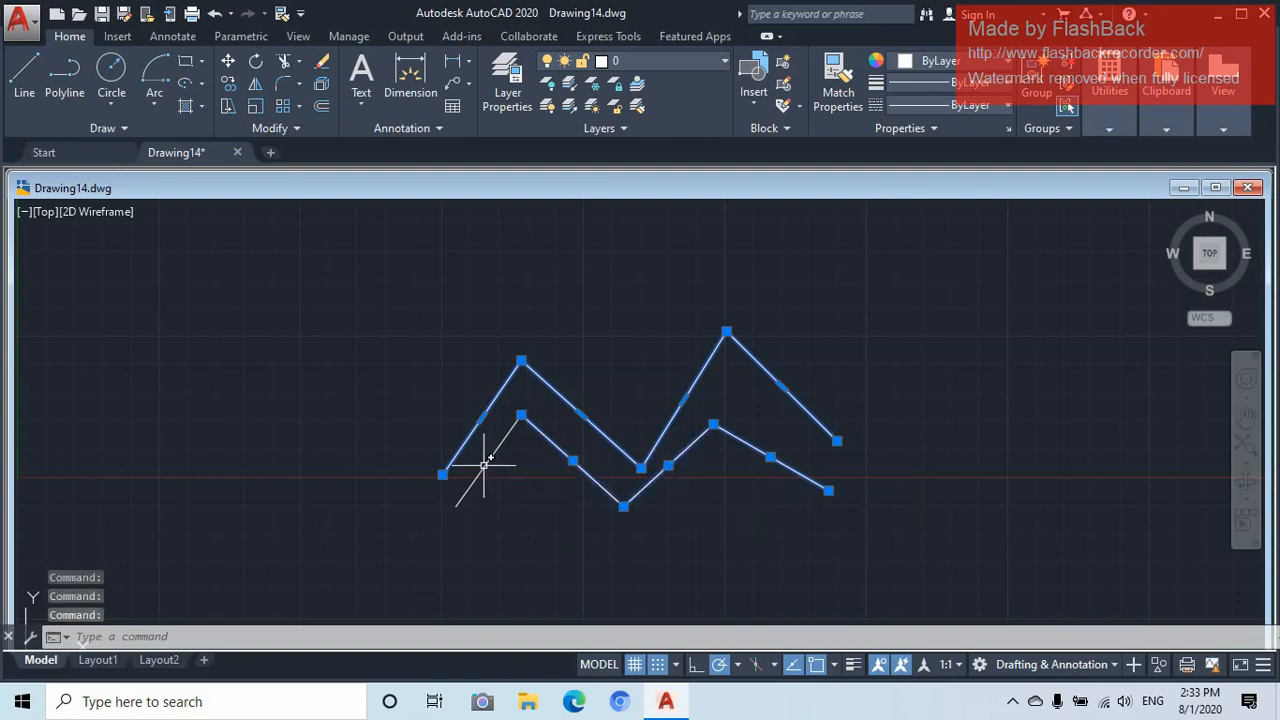
left_click(488, 461)
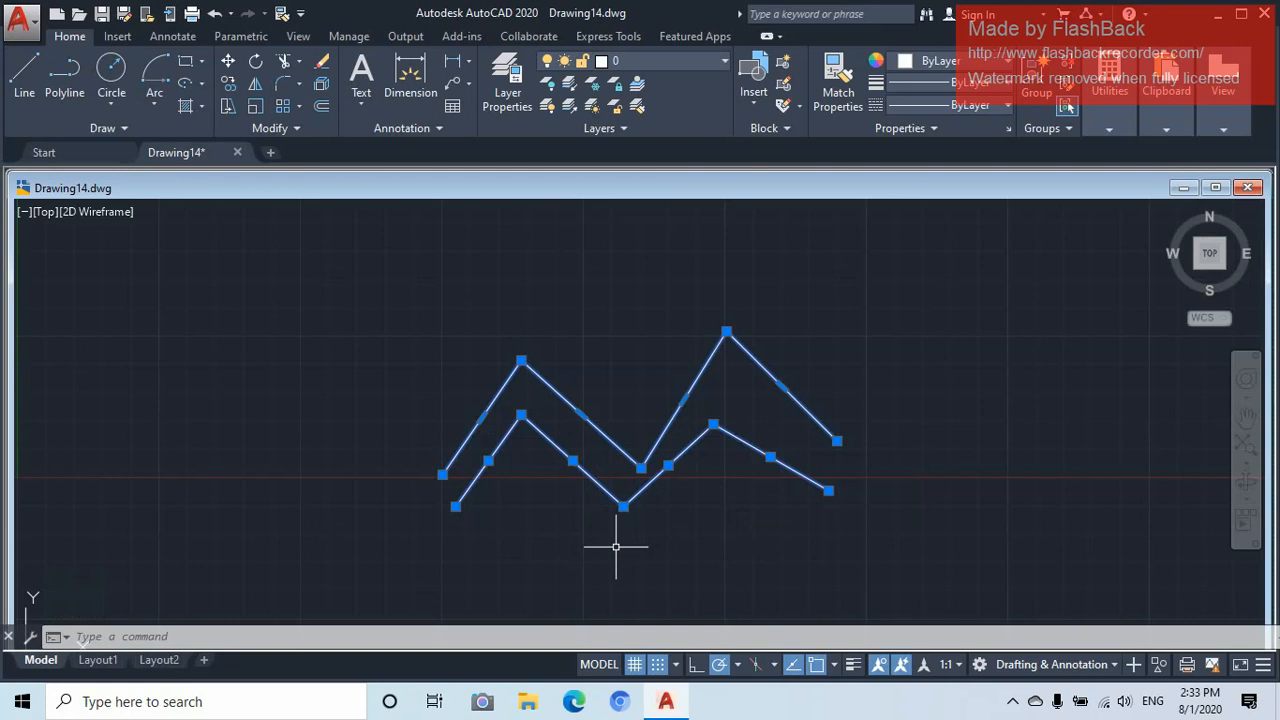
key("Escape")
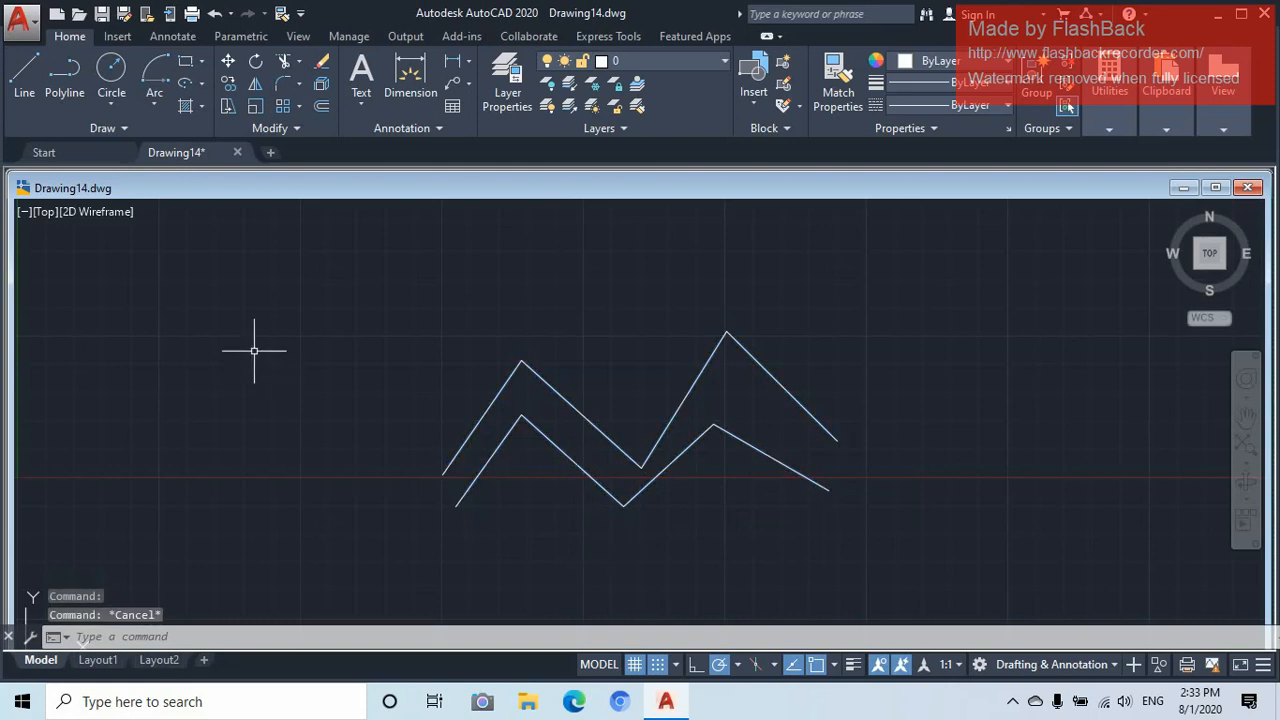
Draw a right triangle as one polyline beside the start of the zigzags, with its lower corner on the X axis, and select it
left_click(57, 78)
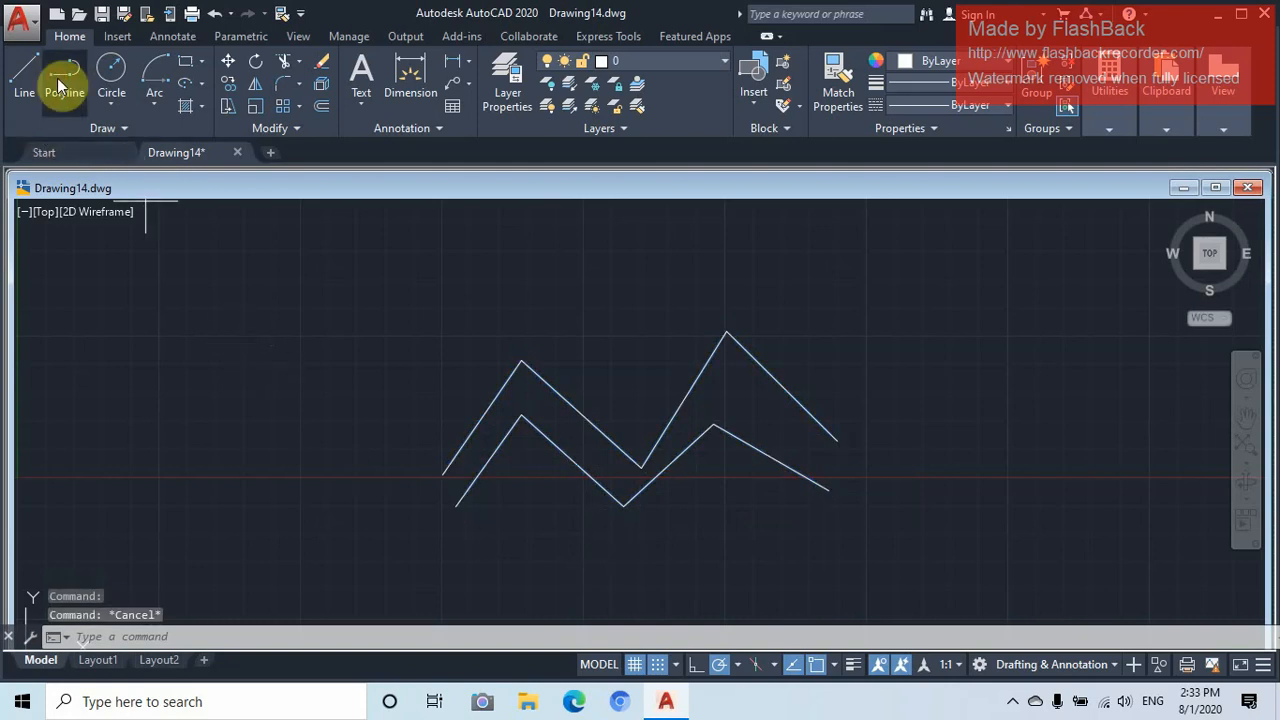
left_click(299, 336)
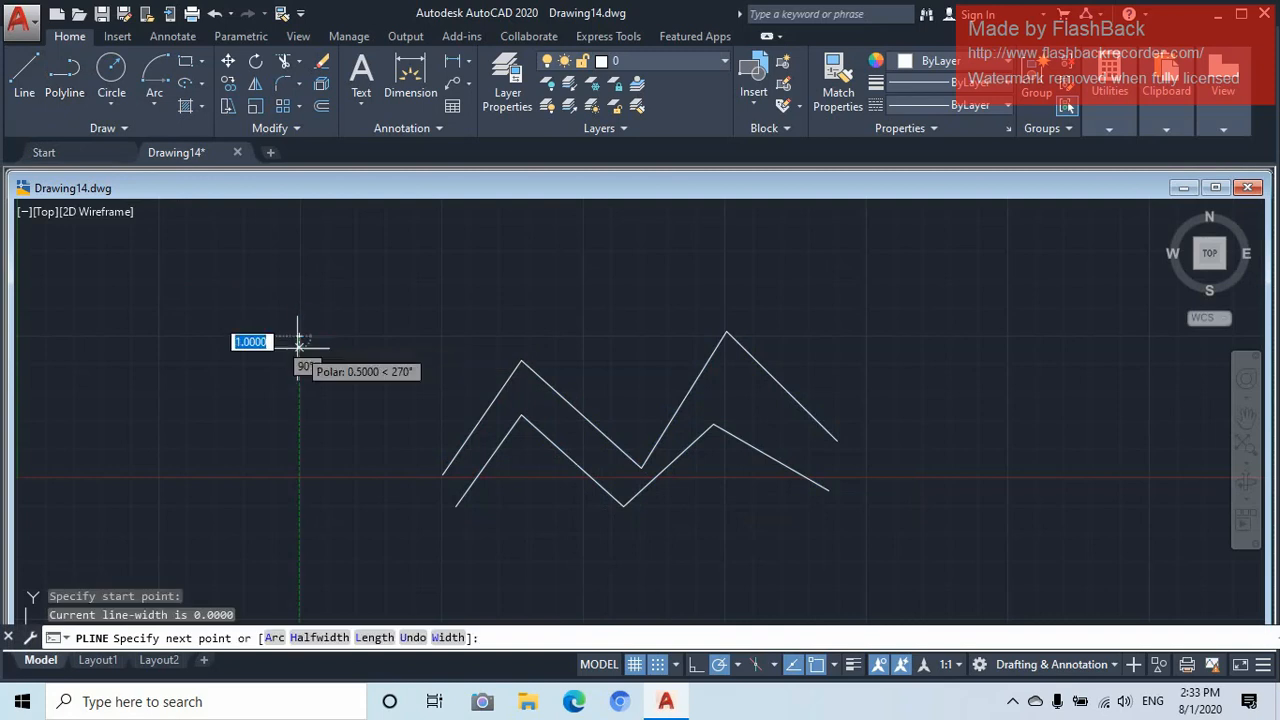
left_click(299, 475)
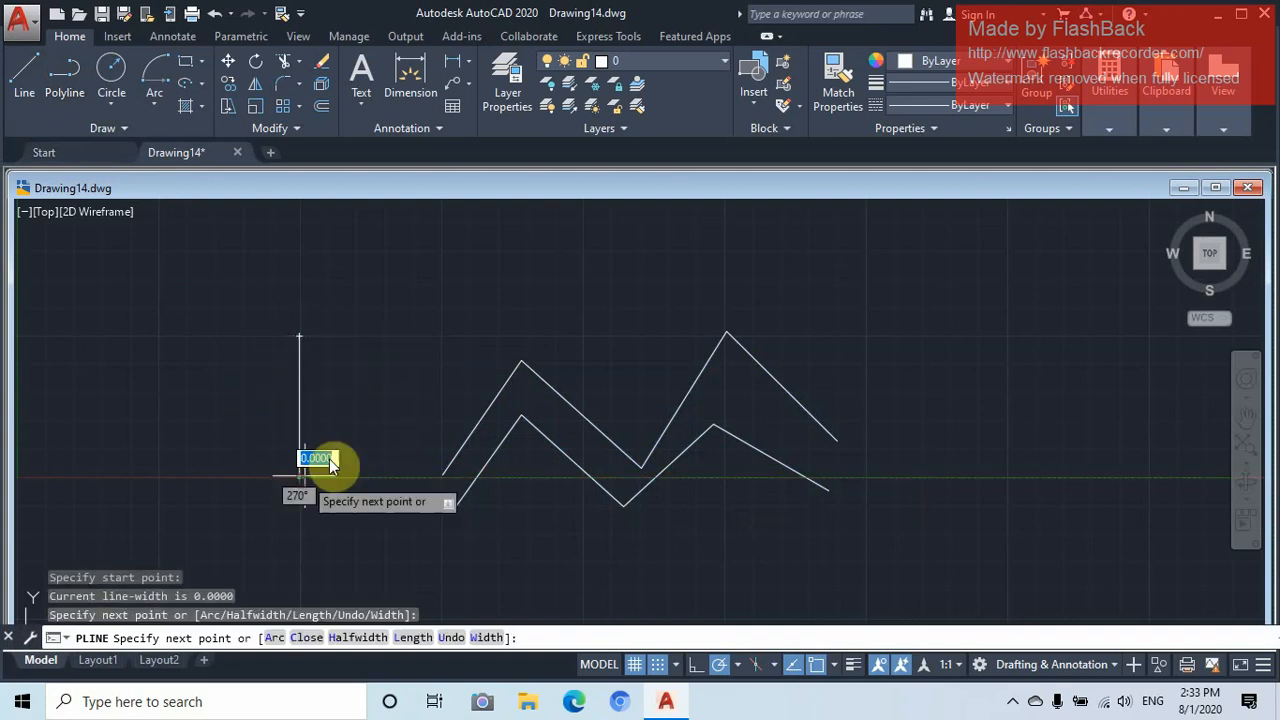
left_click(444, 333)
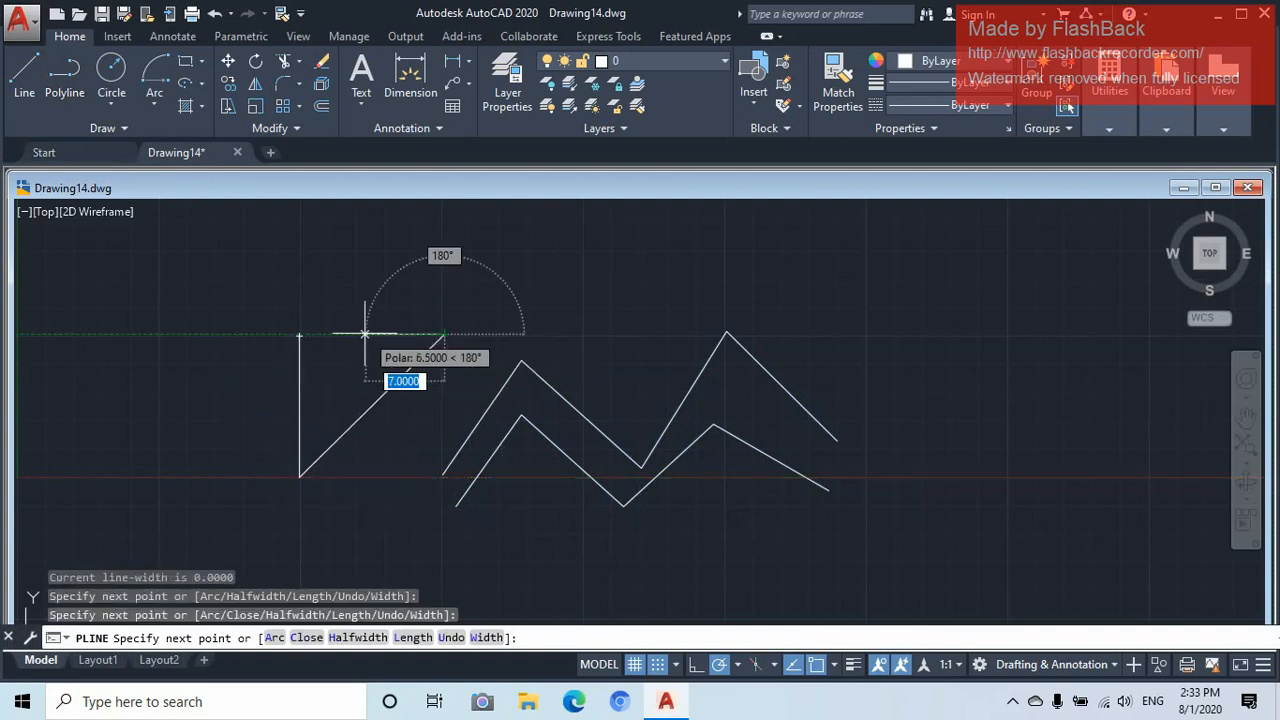
left_click(299, 335)
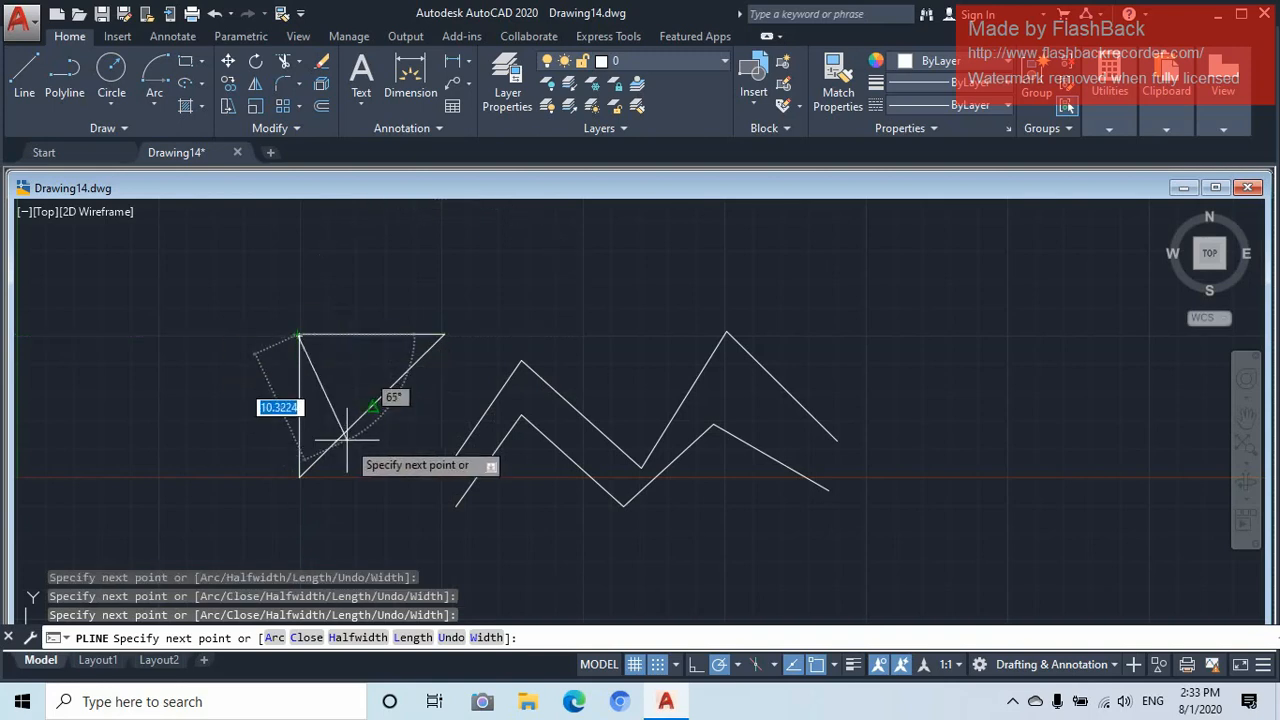
key("Escape")
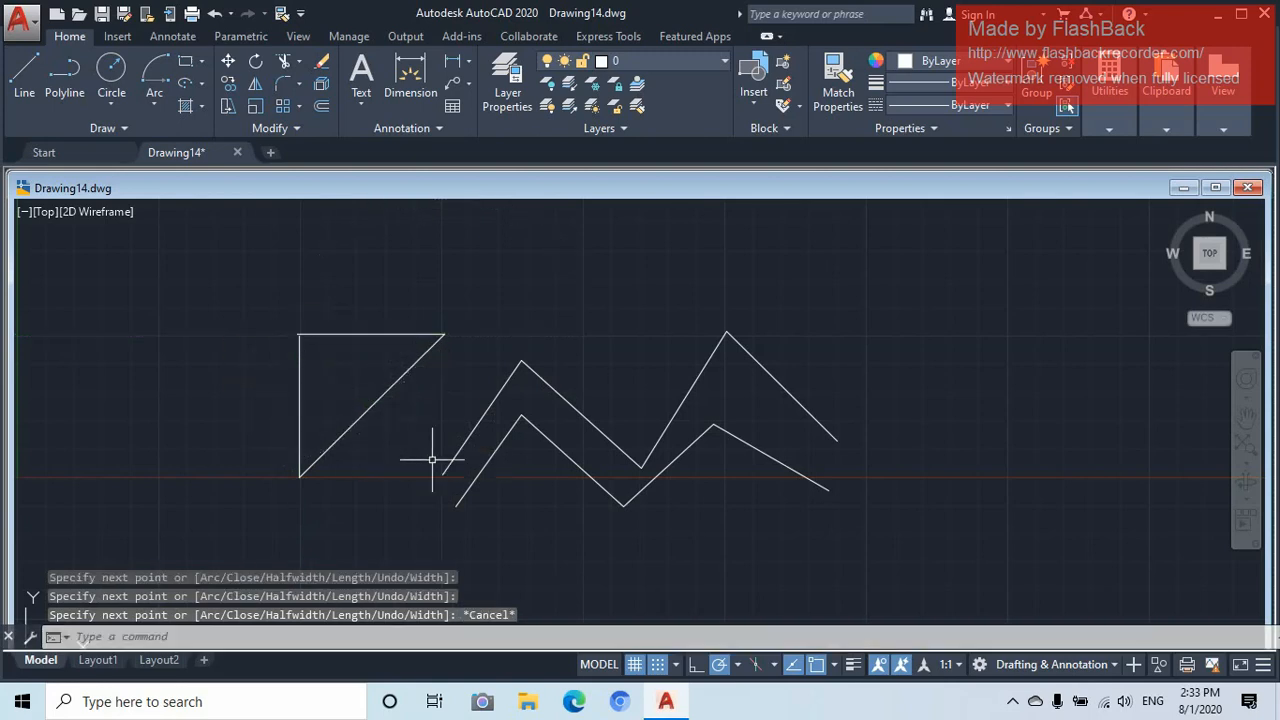
left_click(388, 335)
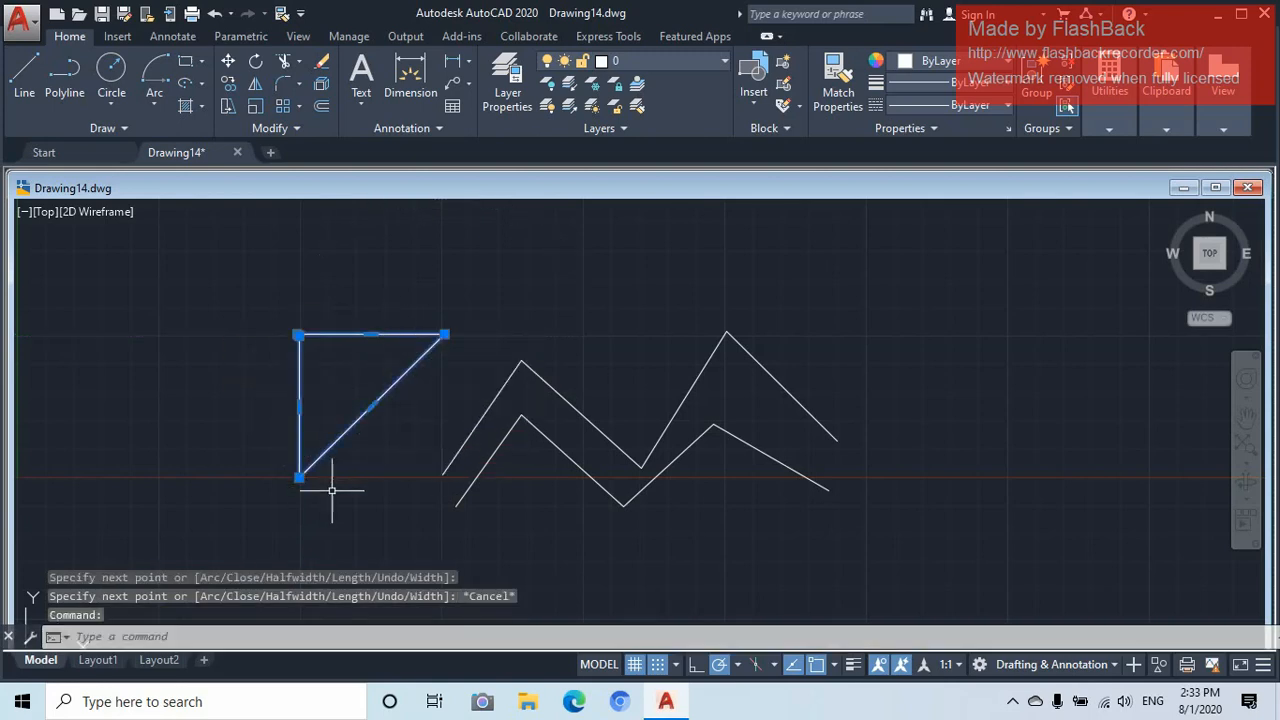
Draw a right triangle with the Line command beyond the far end of the zigzags, with its base along the X axis
left_click(24, 75)
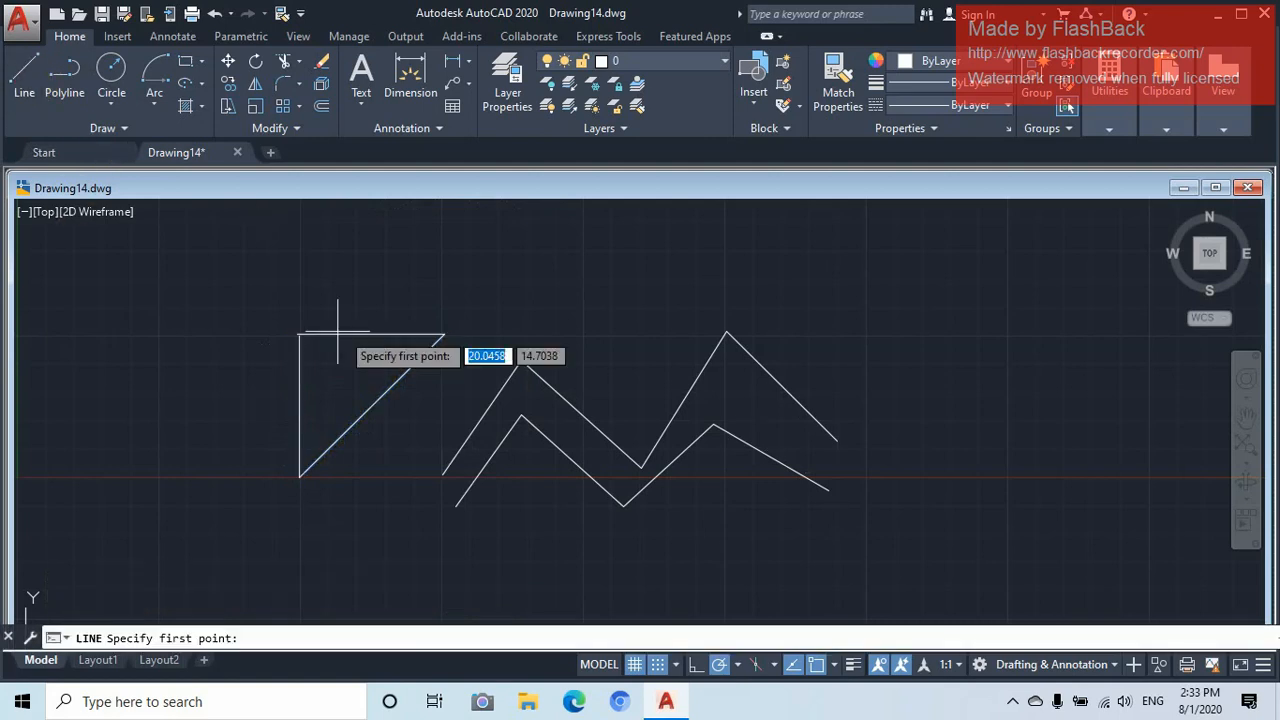
left_click(926, 476)
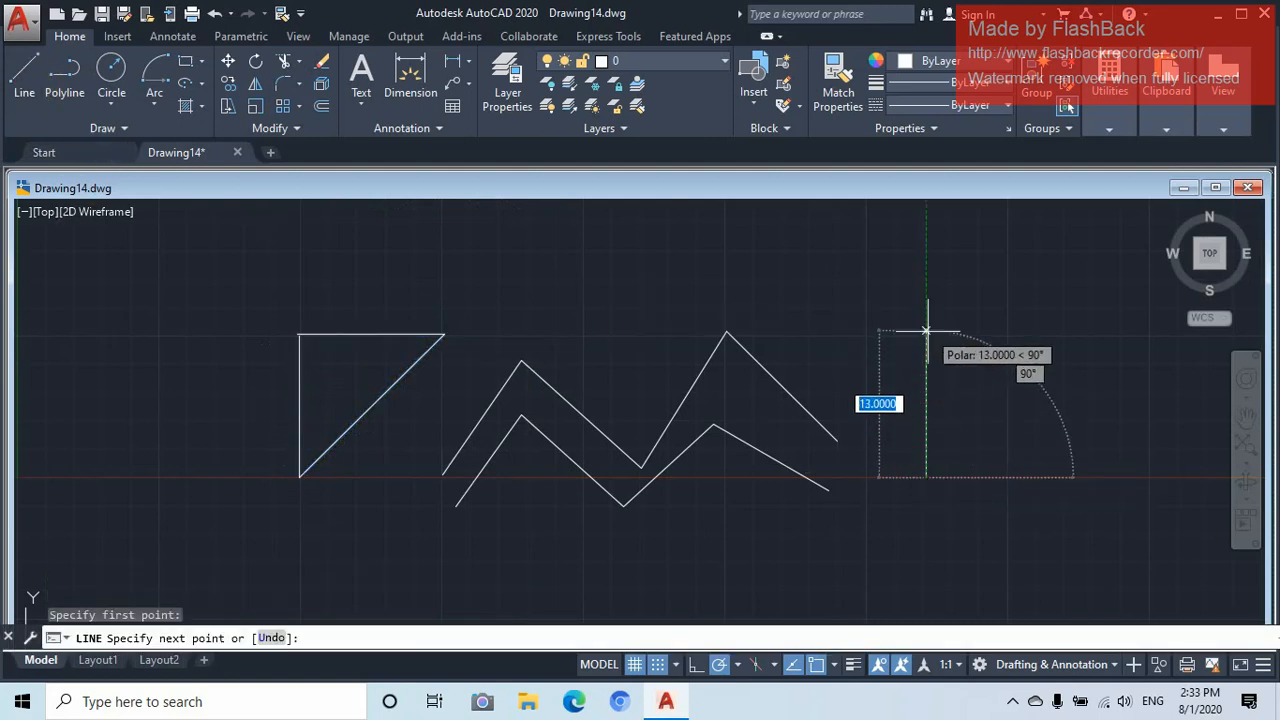
left_click(926, 336)
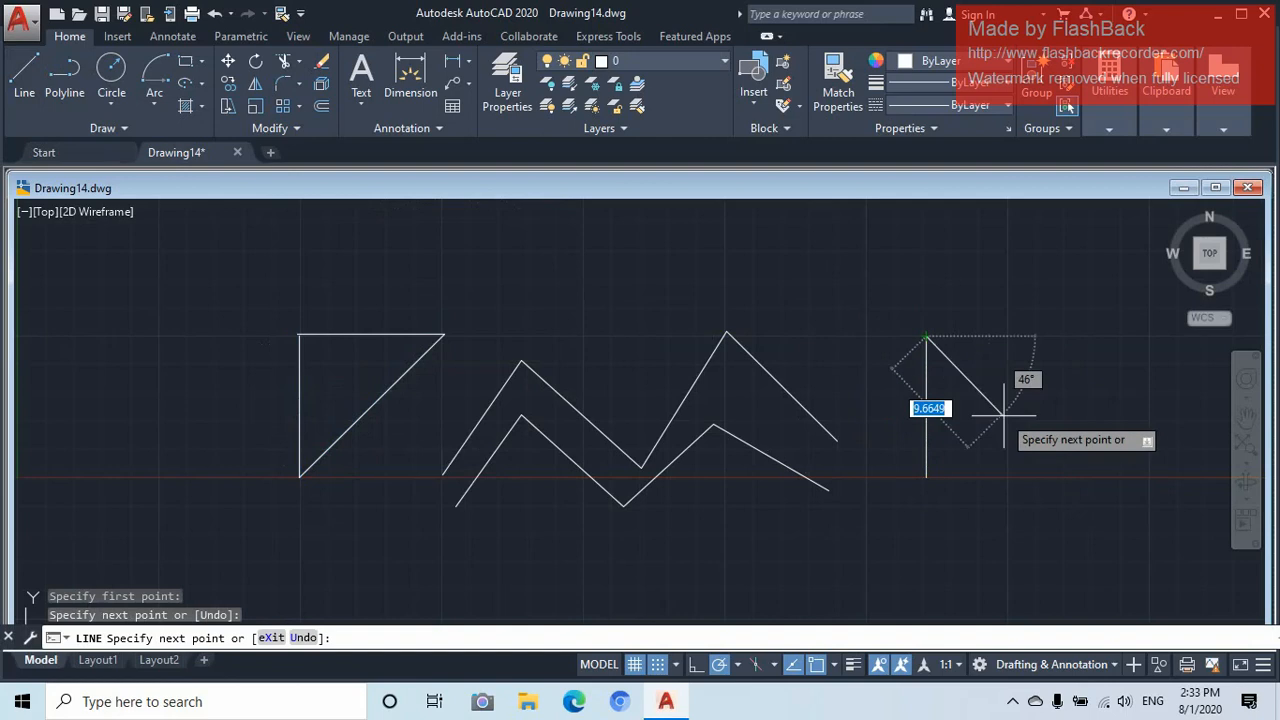
left_click(1050, 476)
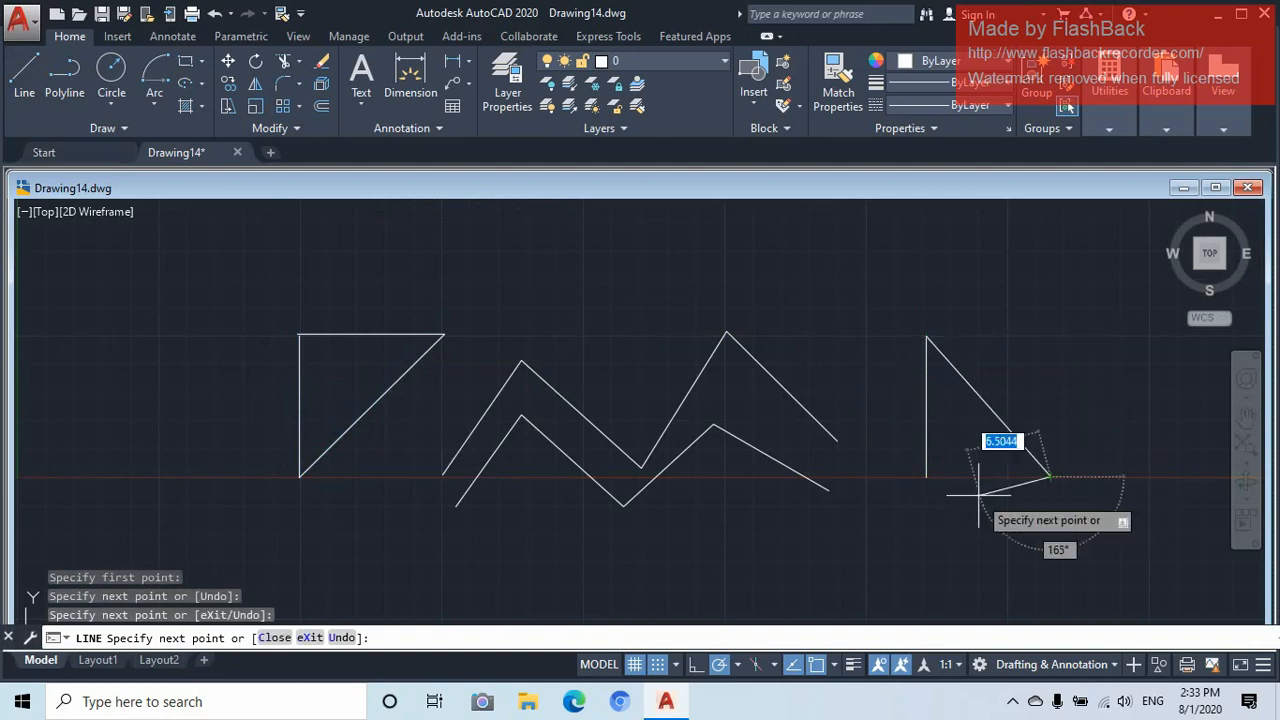
left_click(926, 477)
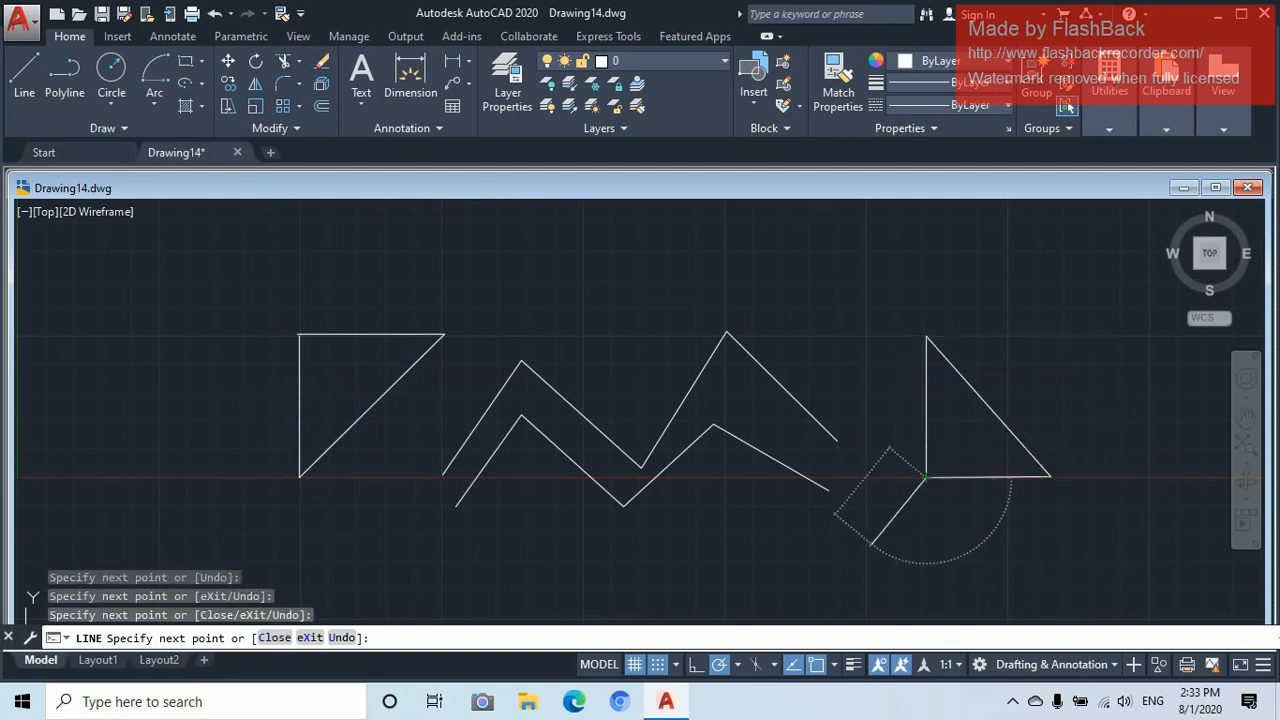
key("Escape")
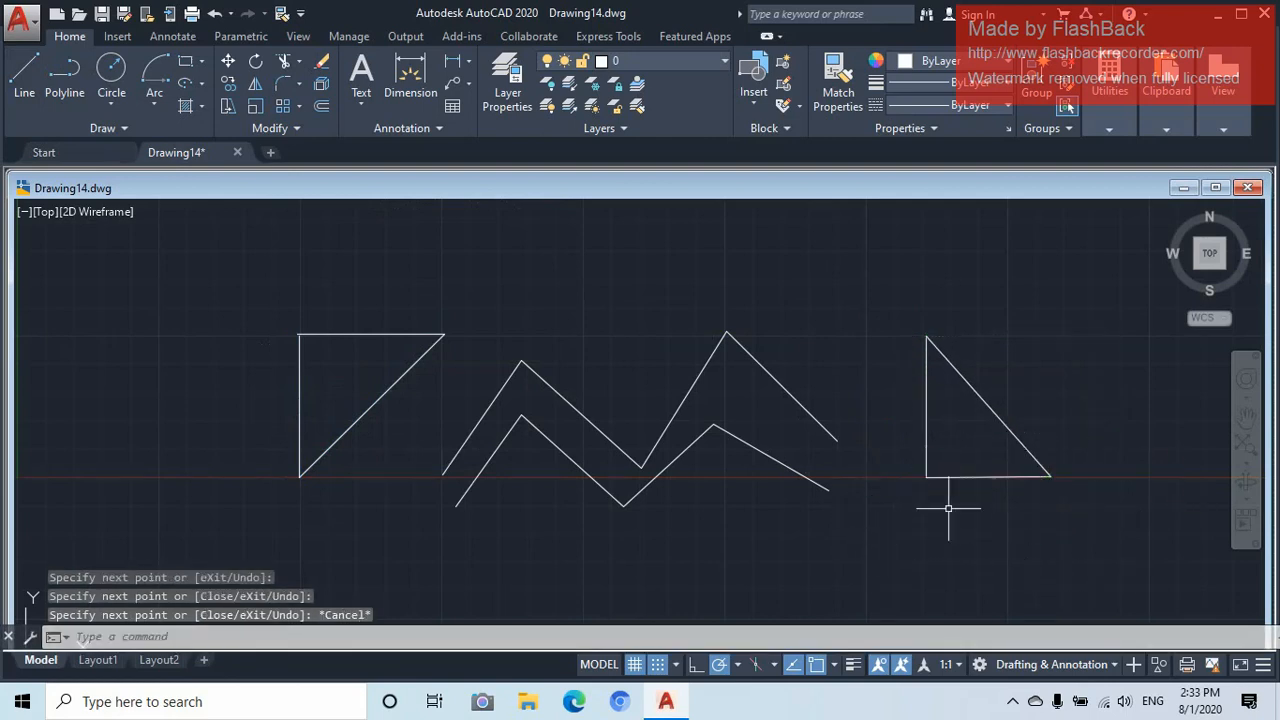
Select two sides of the line triangle and the polyline triangle to compare them, and delete everything in the drawing
left_click(979, 397)
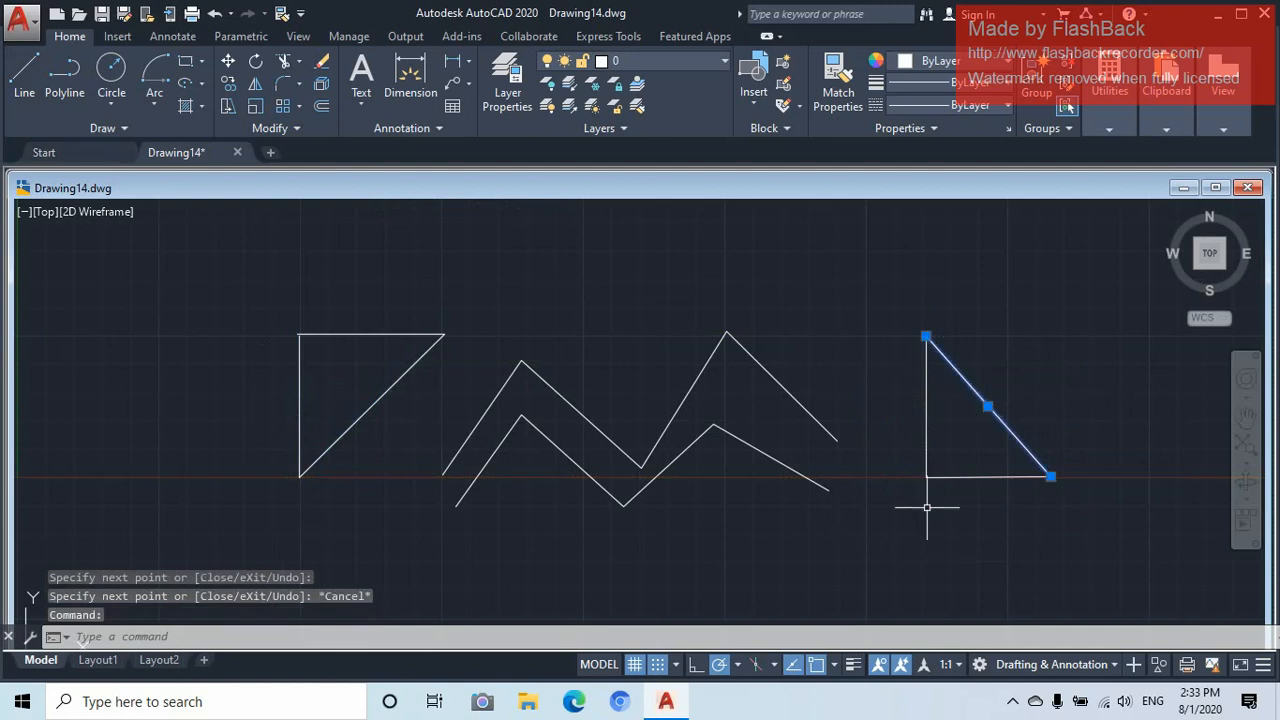
left_click(980, 477)
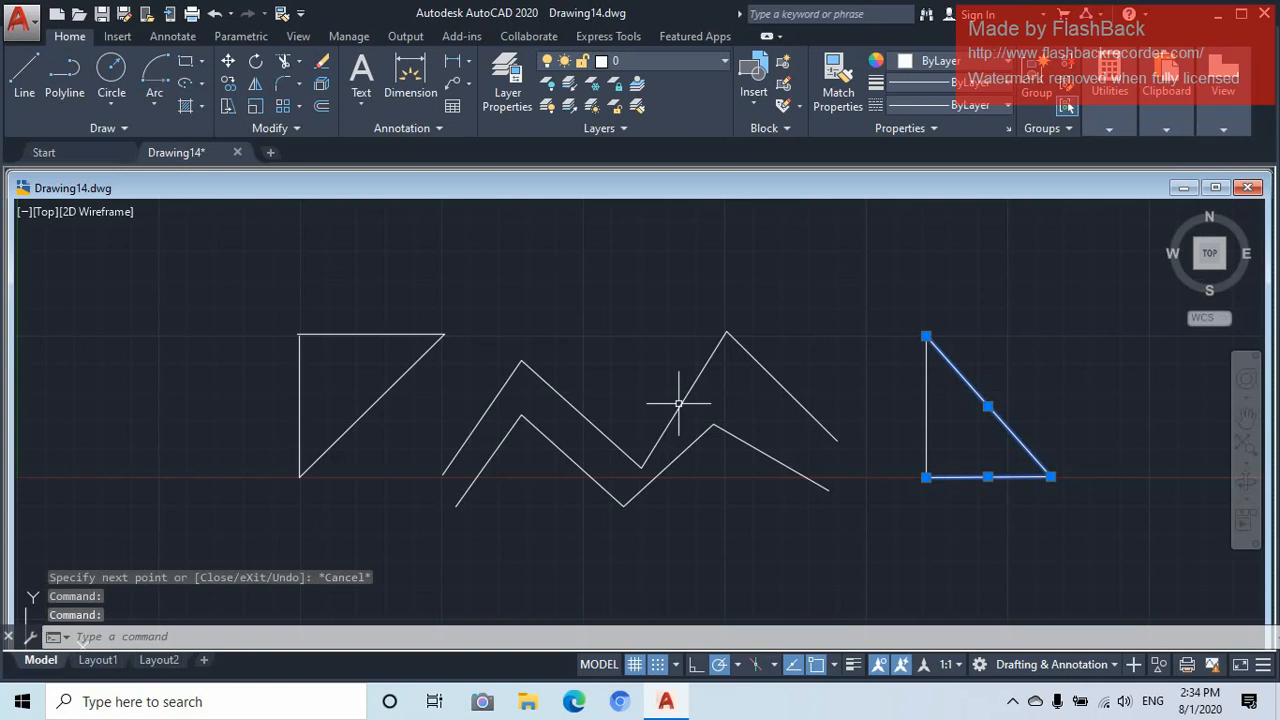
left_click(385, 393)
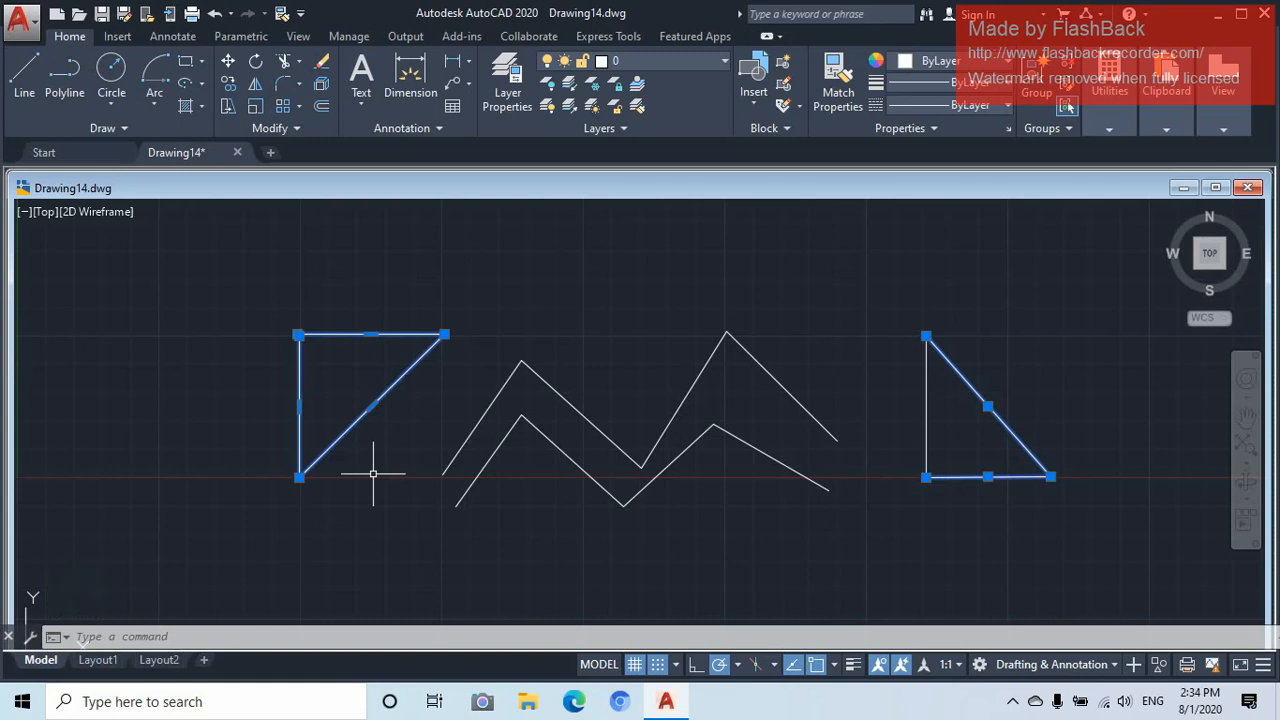
key("ctrl+a")
key("Delete")
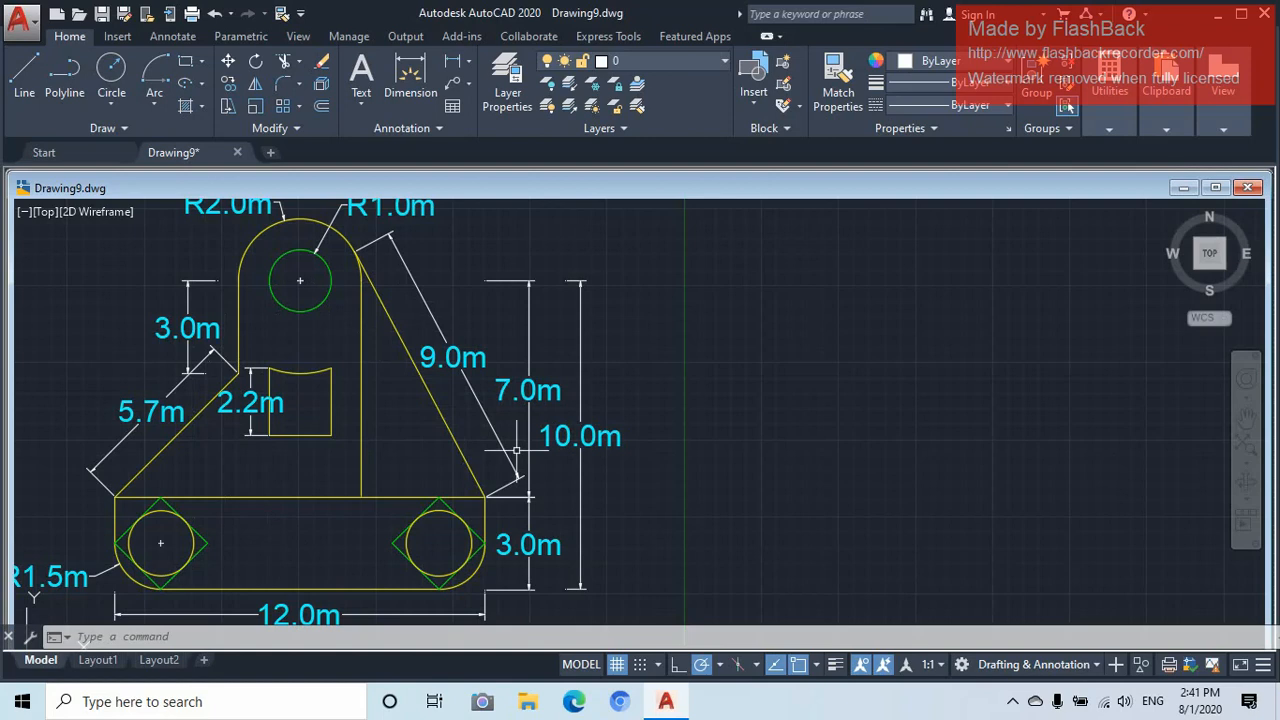
Draw a vertical line 10 m long in the empty area beside the dimensioned reference figure in Drawing9
middle_click_drag(793, 377, 766, 380)
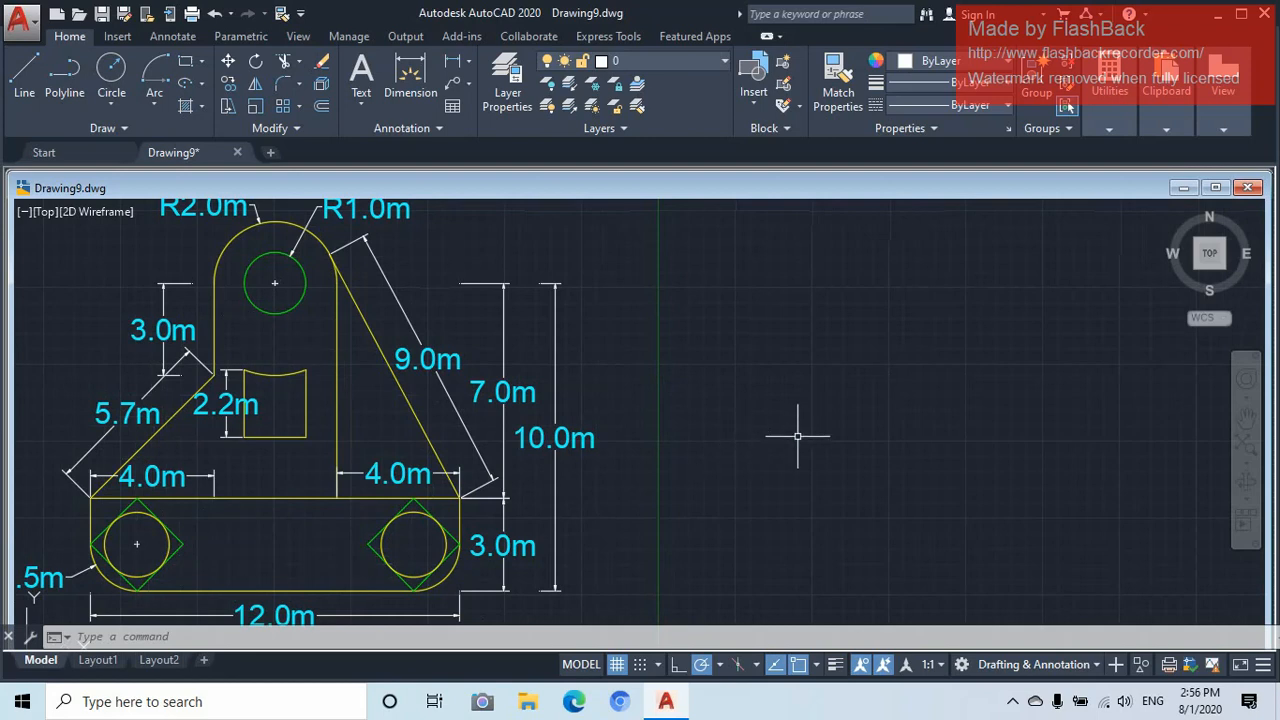
left_click(30, 78)
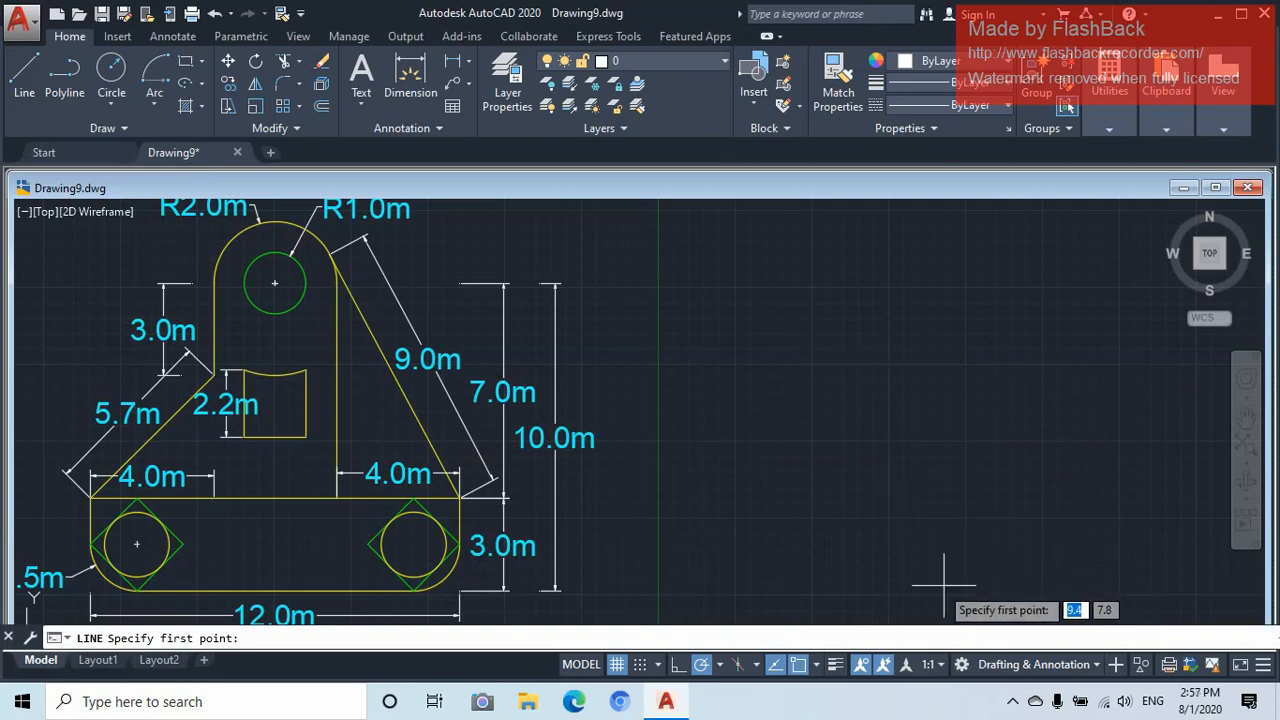
left_click(890, 592)
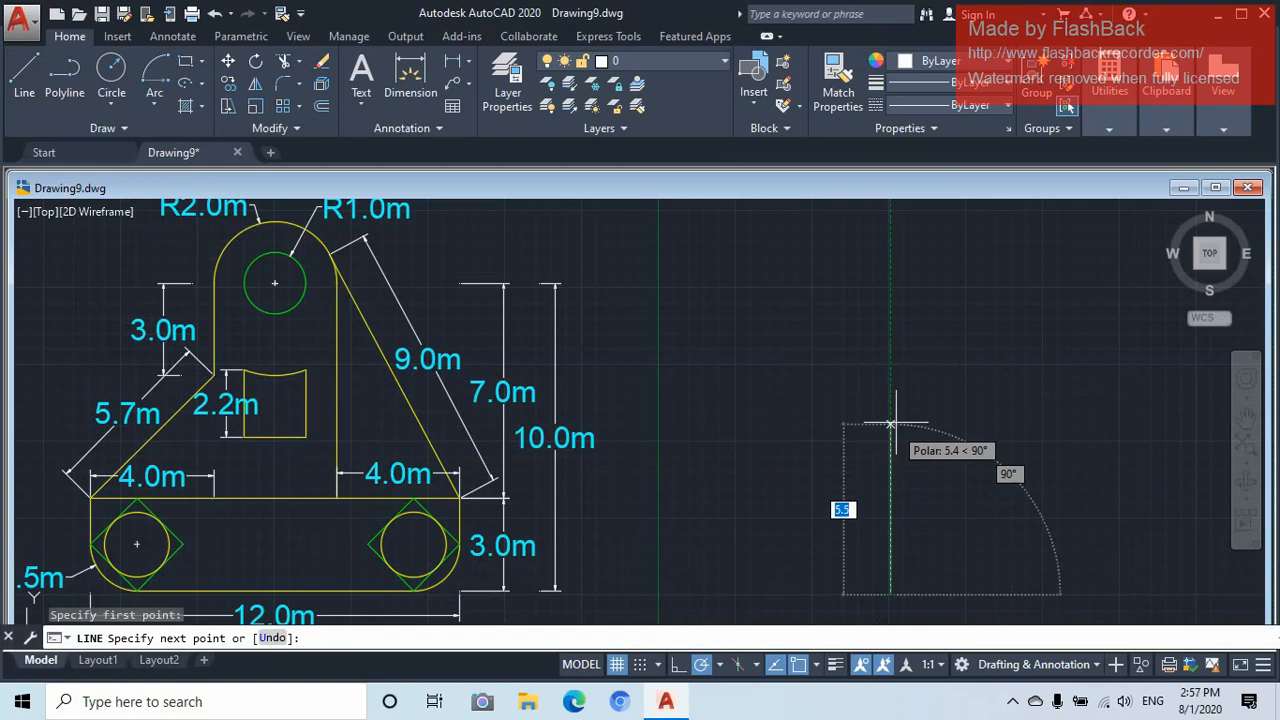
type("10")
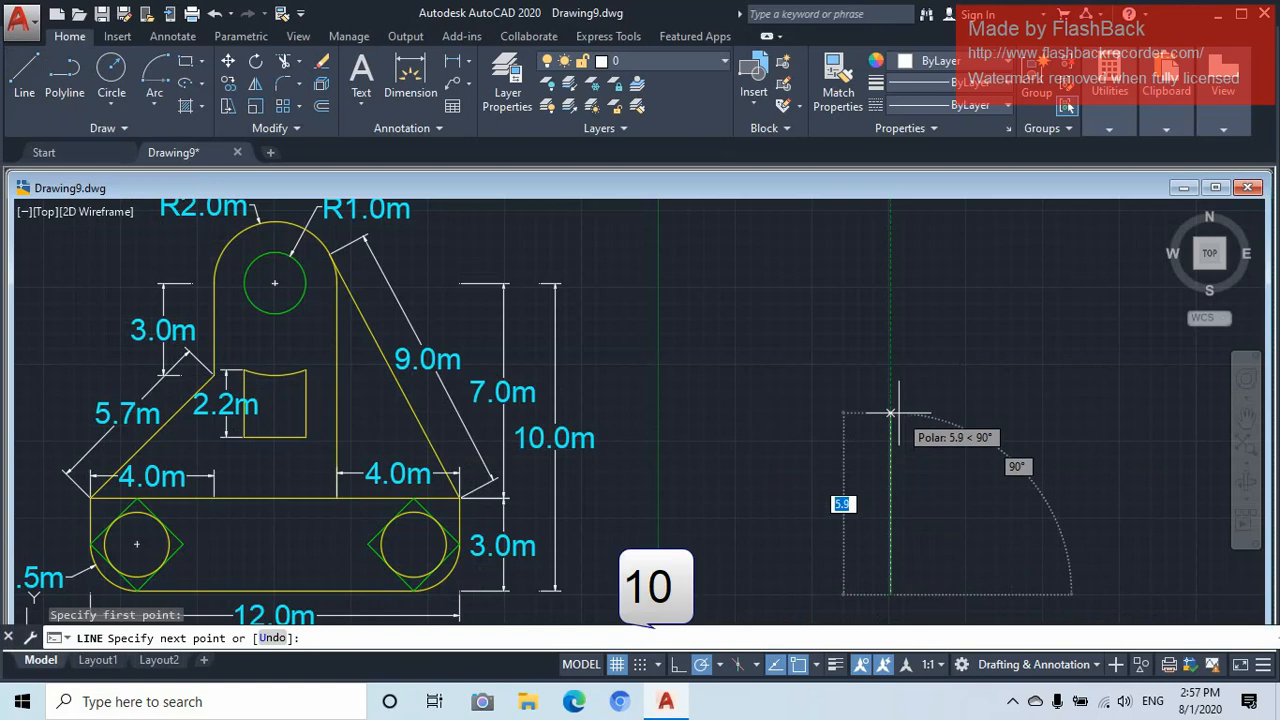
type("1")
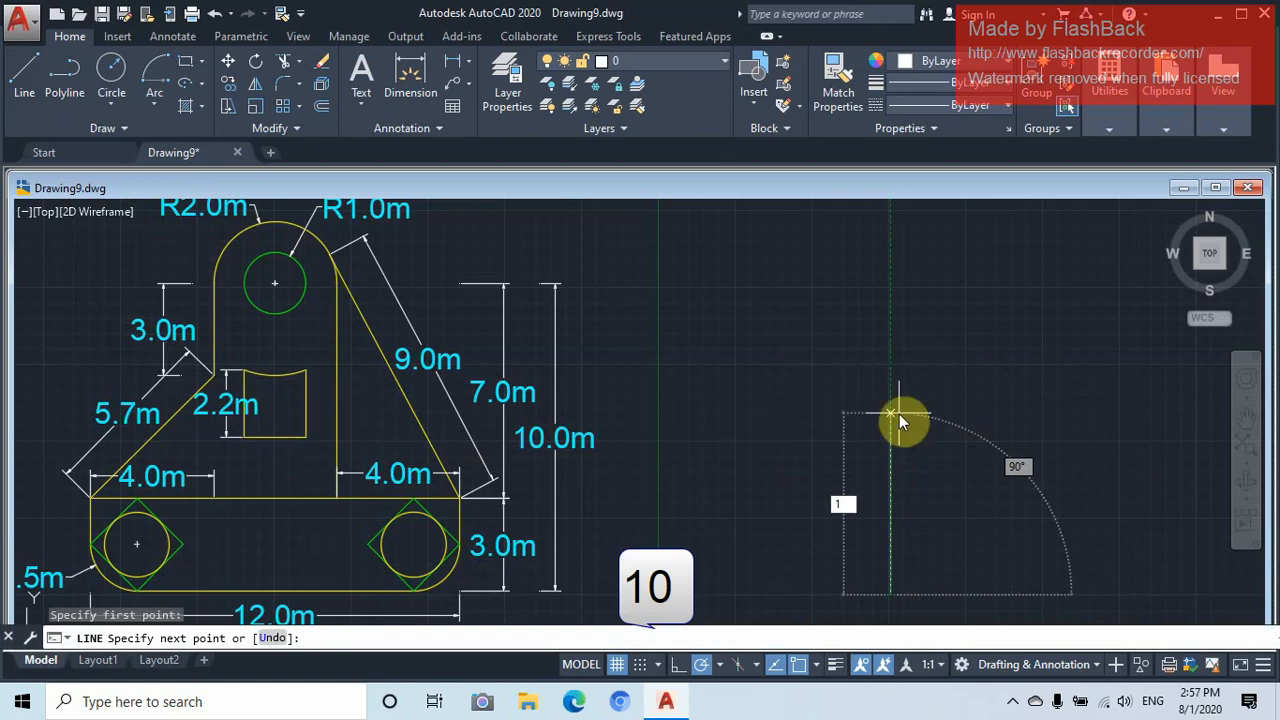
type("0")
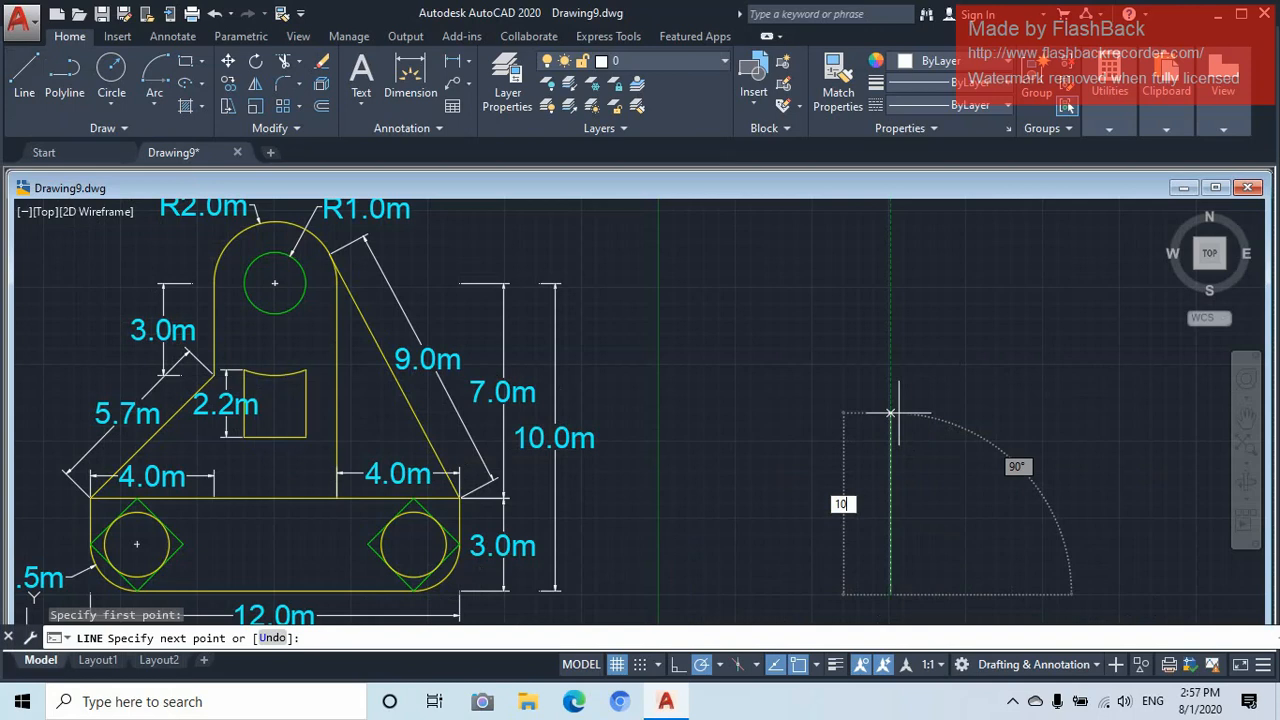
key("Return")
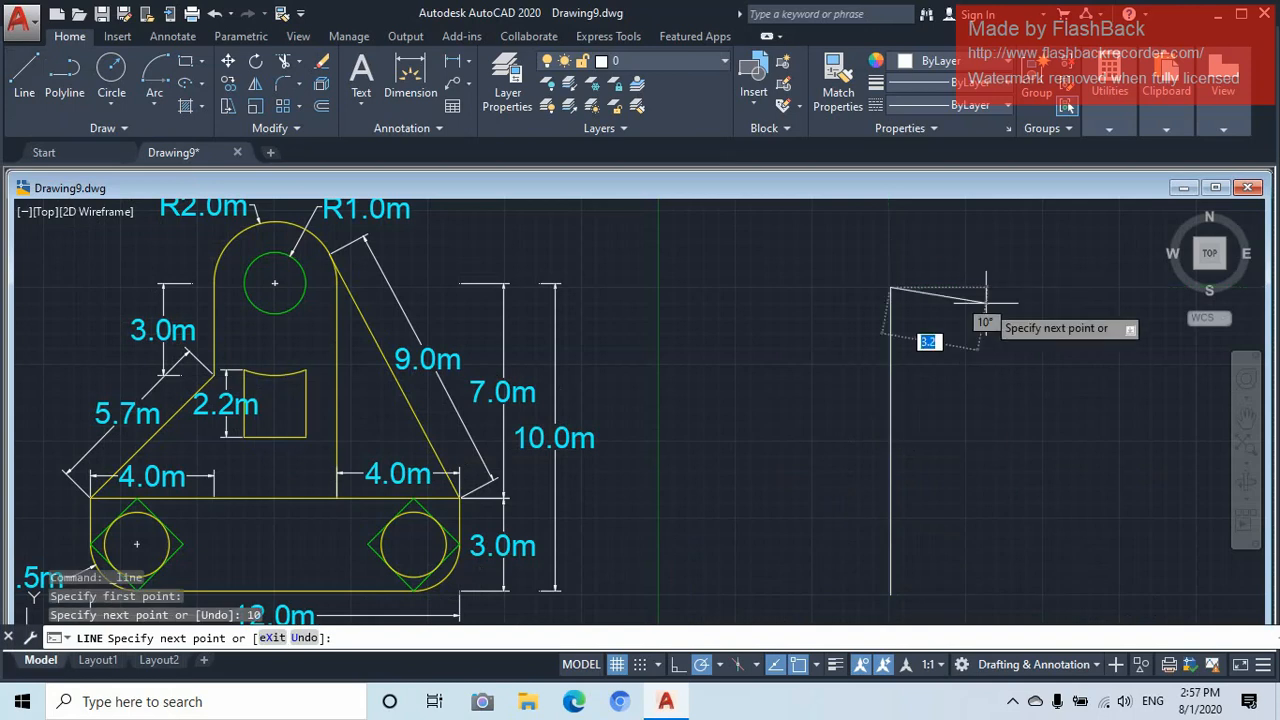
key("Escape")
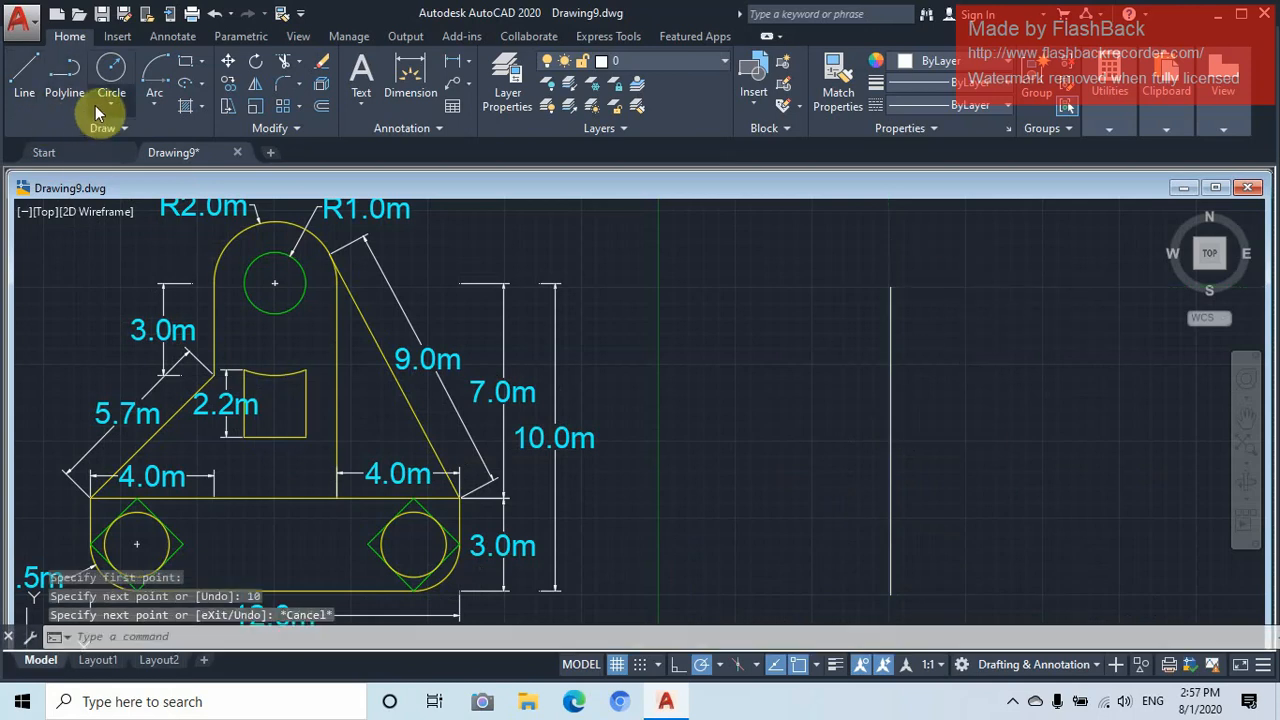
Draw a circle with a 2 m diameter, centred on the upper end of the 10 m vertical line
left_click(110, 70)
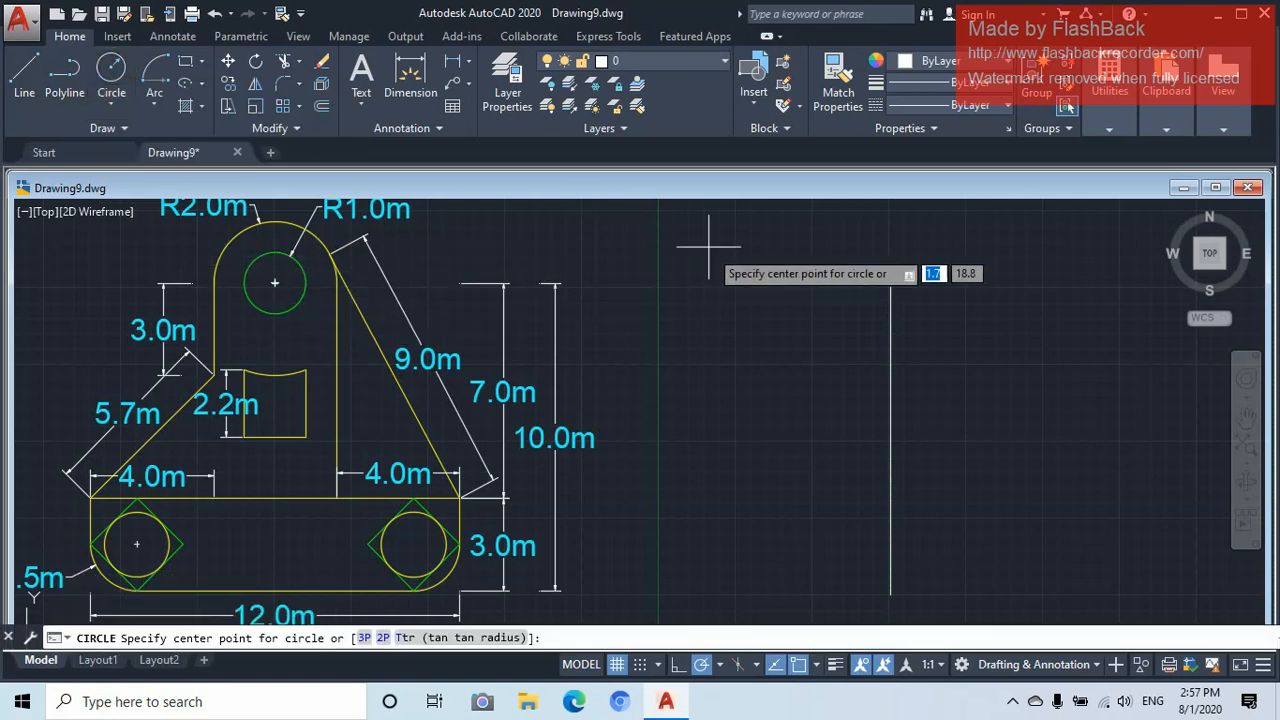
left_click(890, 286)
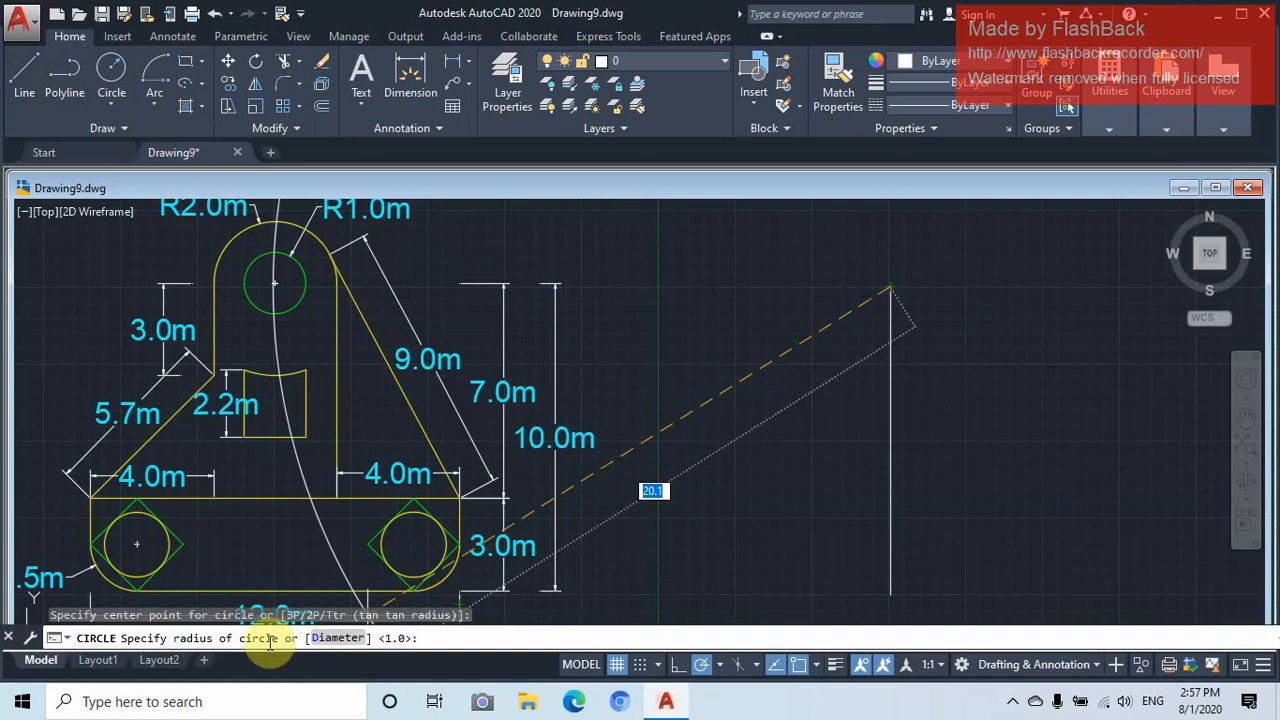
left_click(338, 641)
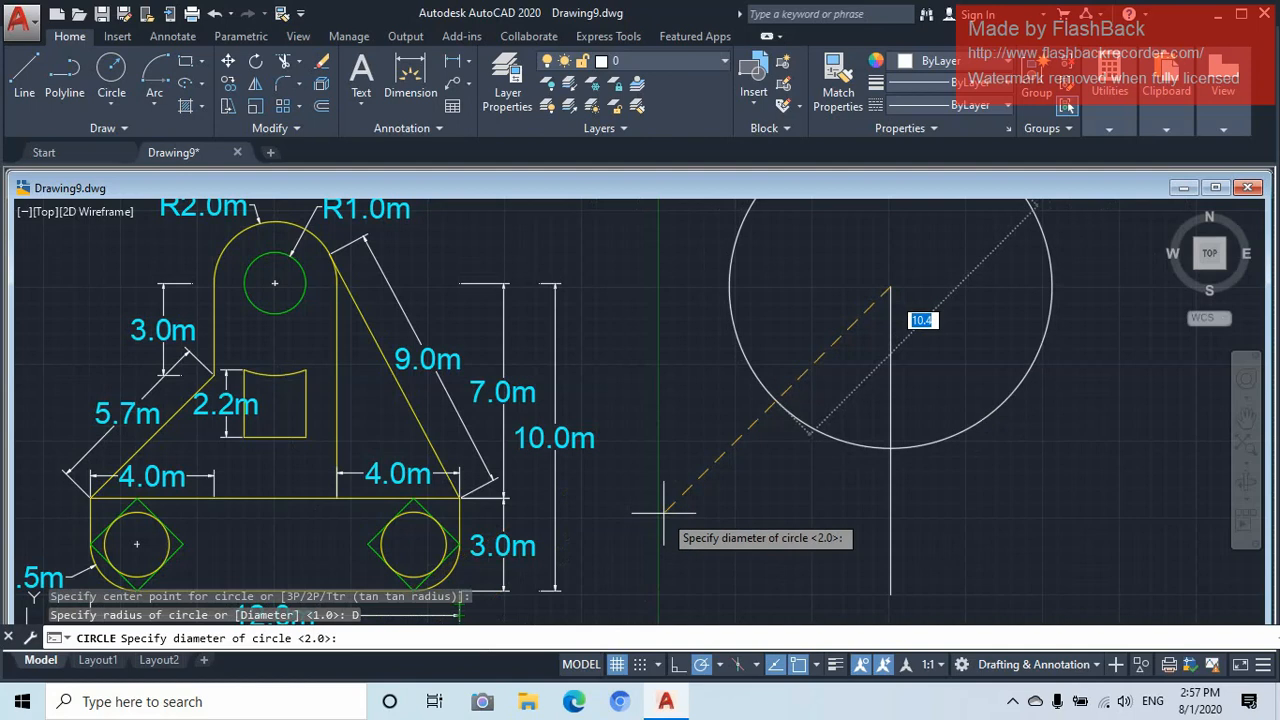
type("2")
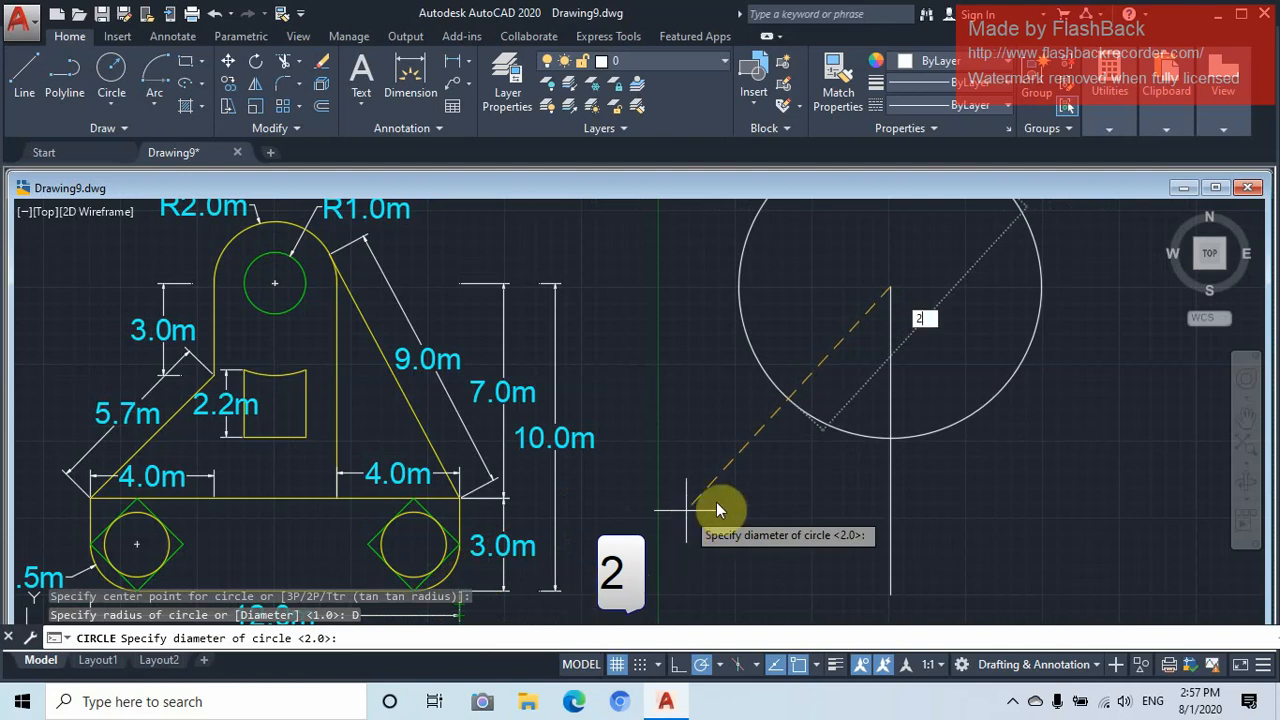
key("Return")
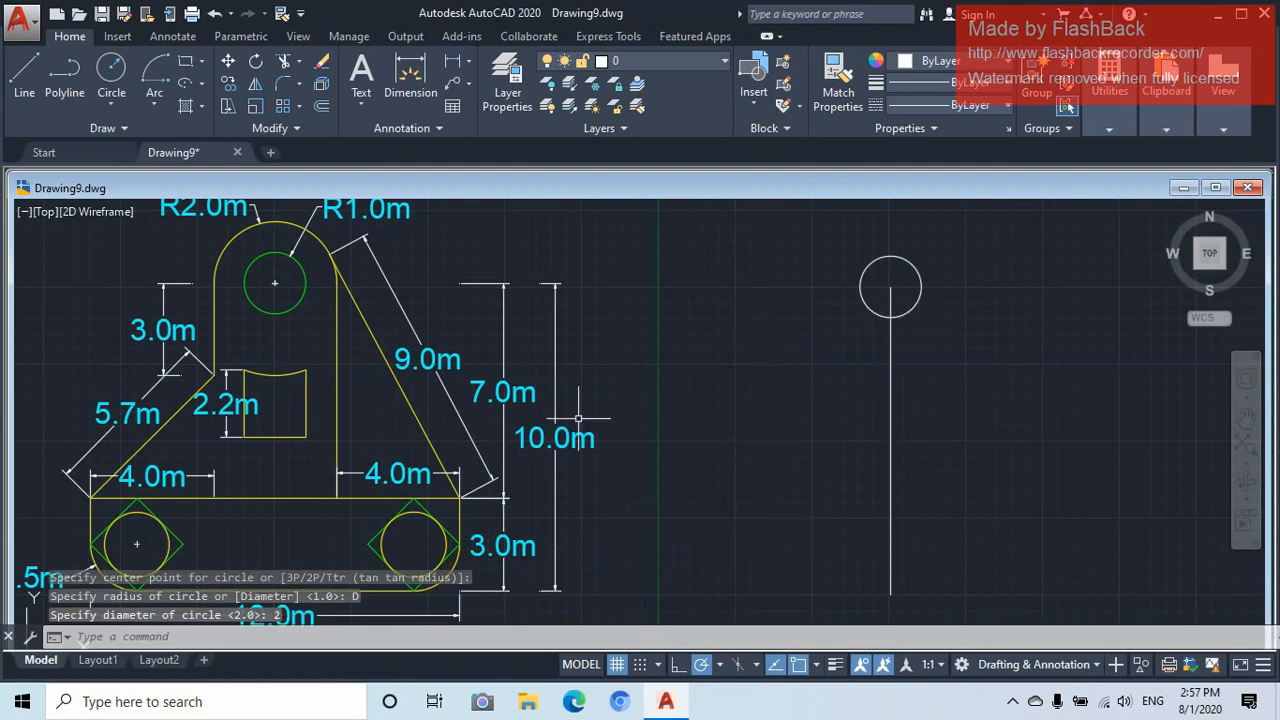
Offset the circle outward by 1 m twice to make two larger concentric circles
left_click(322, 108)
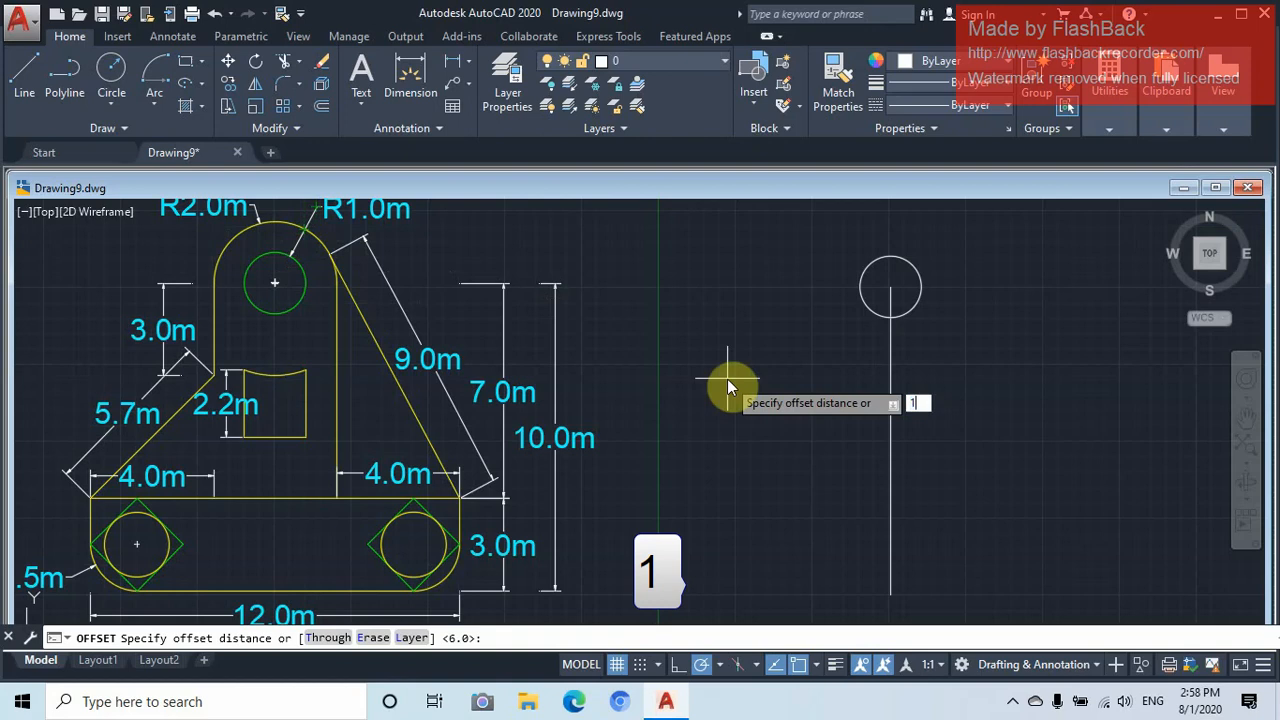
key("Return")
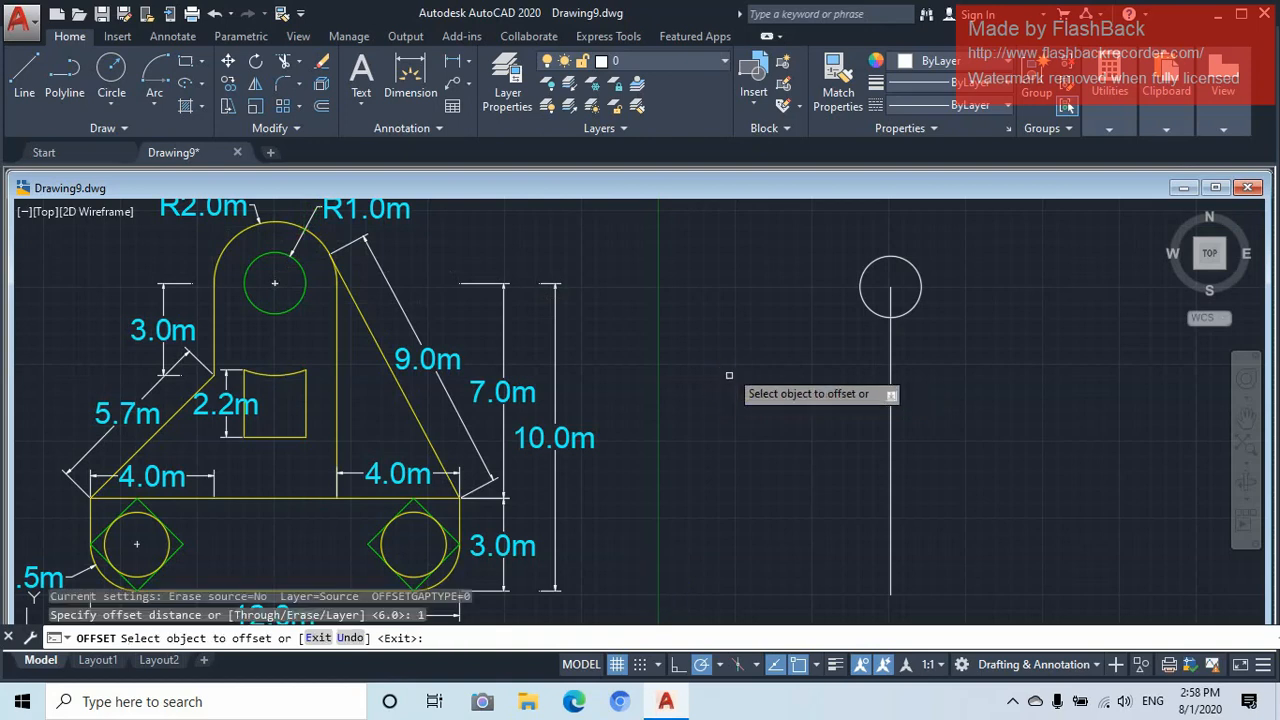
left_click(902, 260)
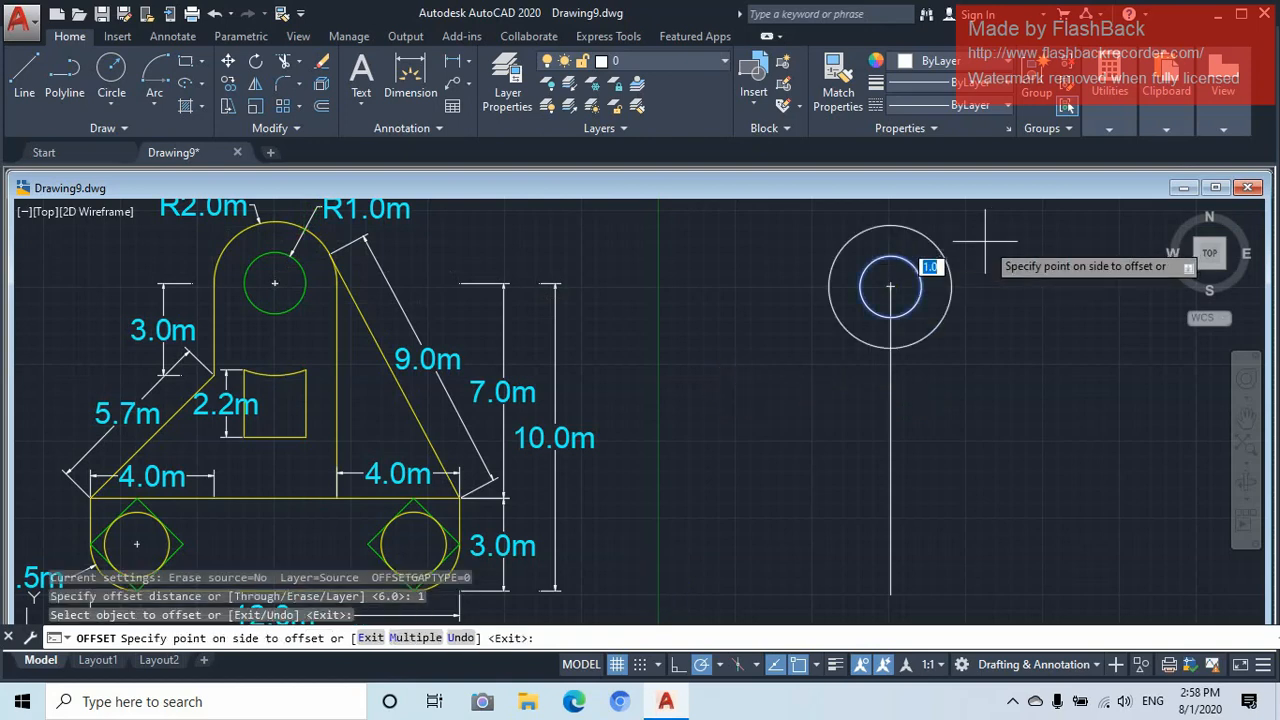
left_click(986, 262)
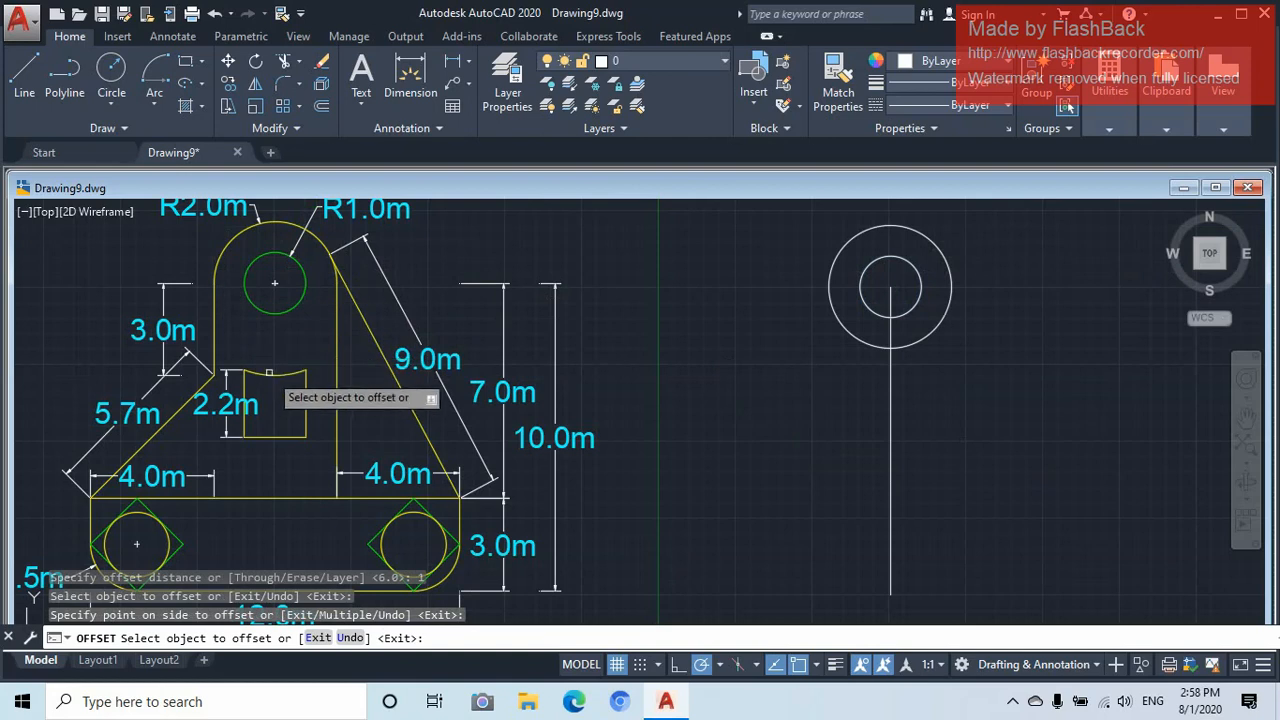
left_click(940, 323)
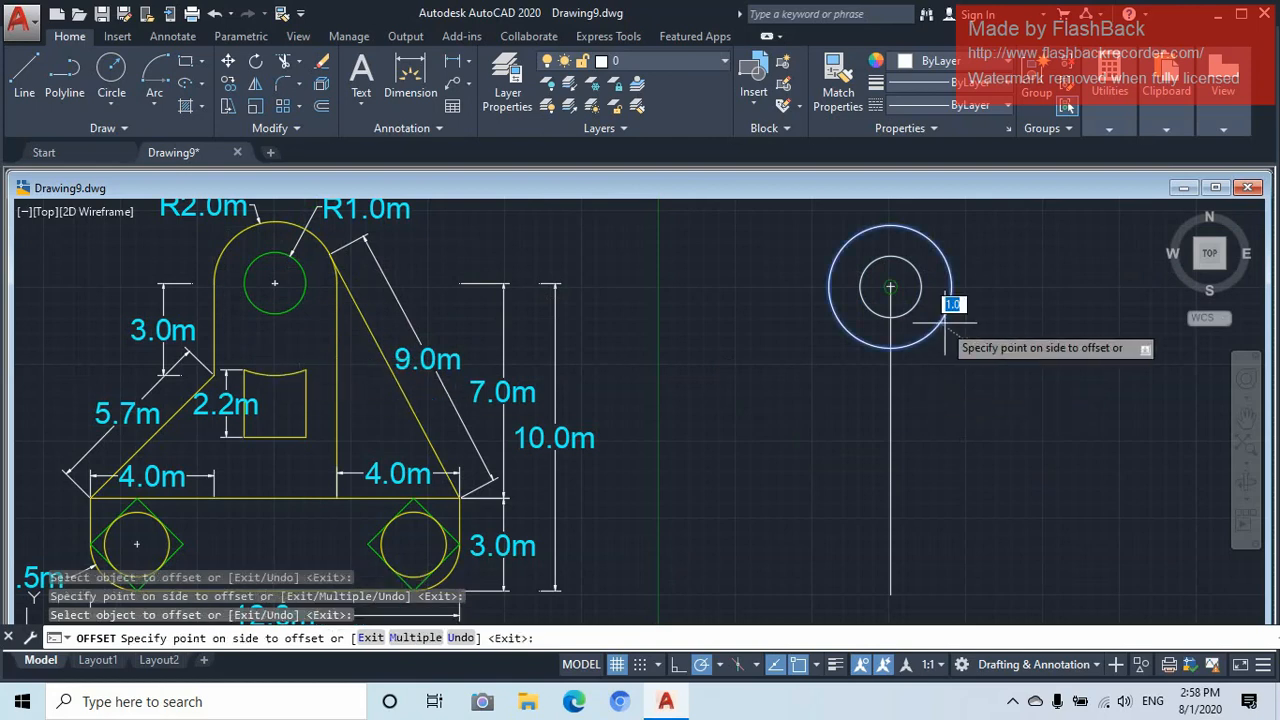
left_click(1014, 294)
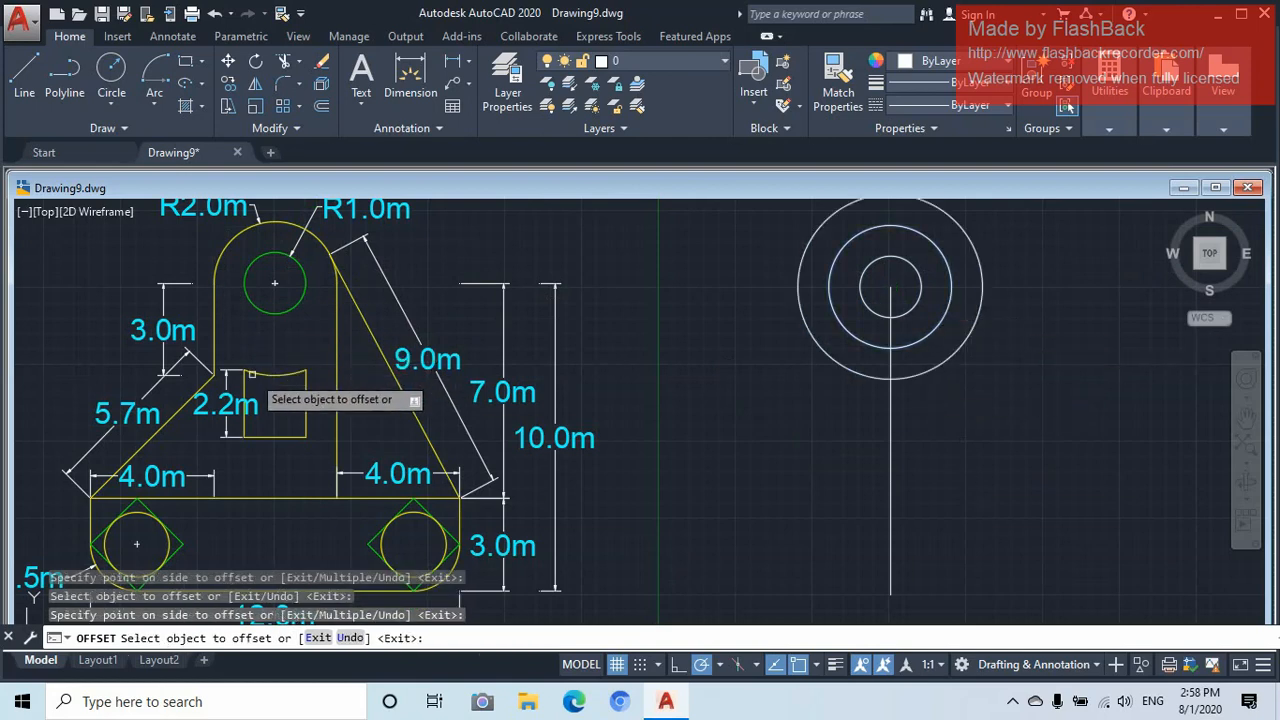
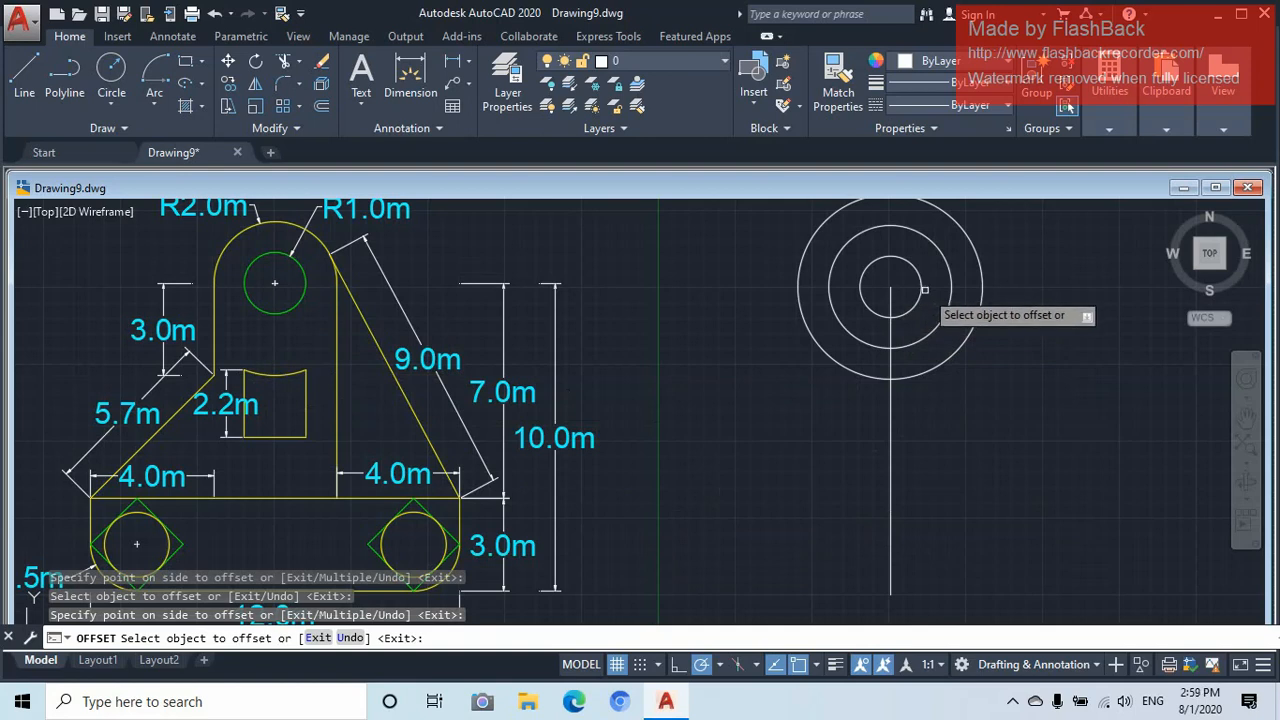
Offset the vertical line in 1 m increments to make two parallel lines on each side of it
left_click(891, 467)
left_click(929, 452)
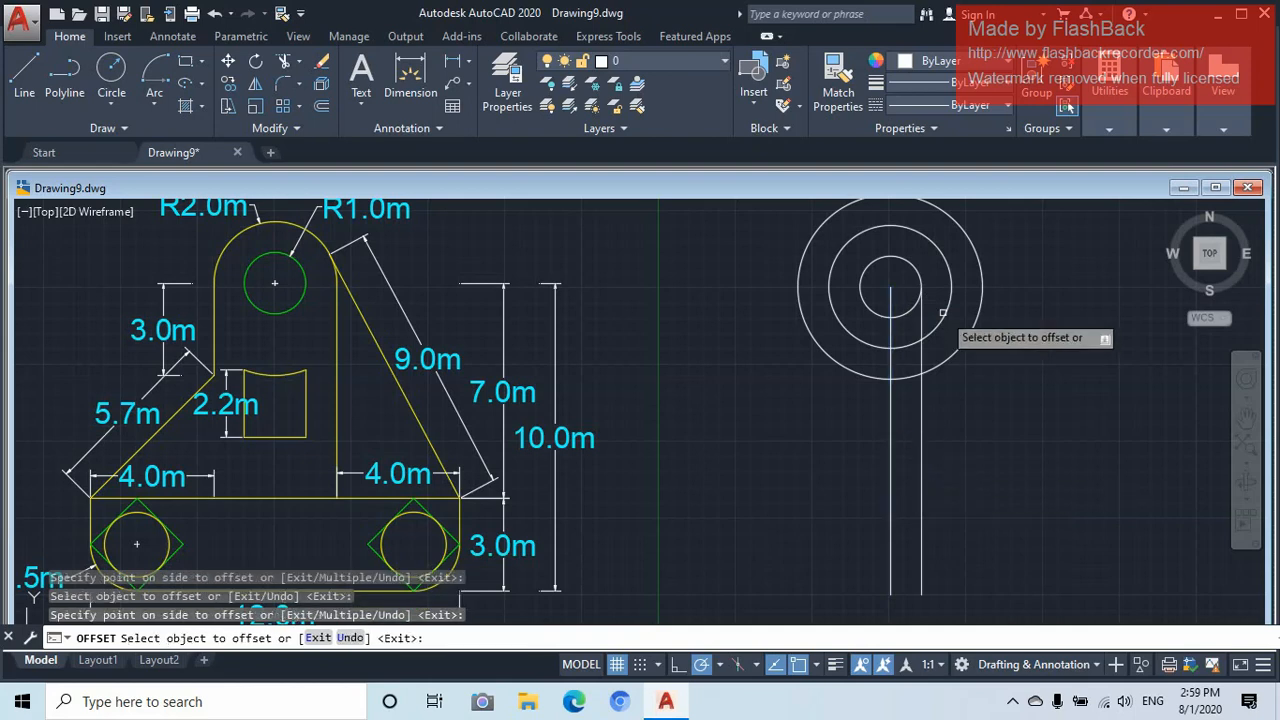
left_click(922, 467)
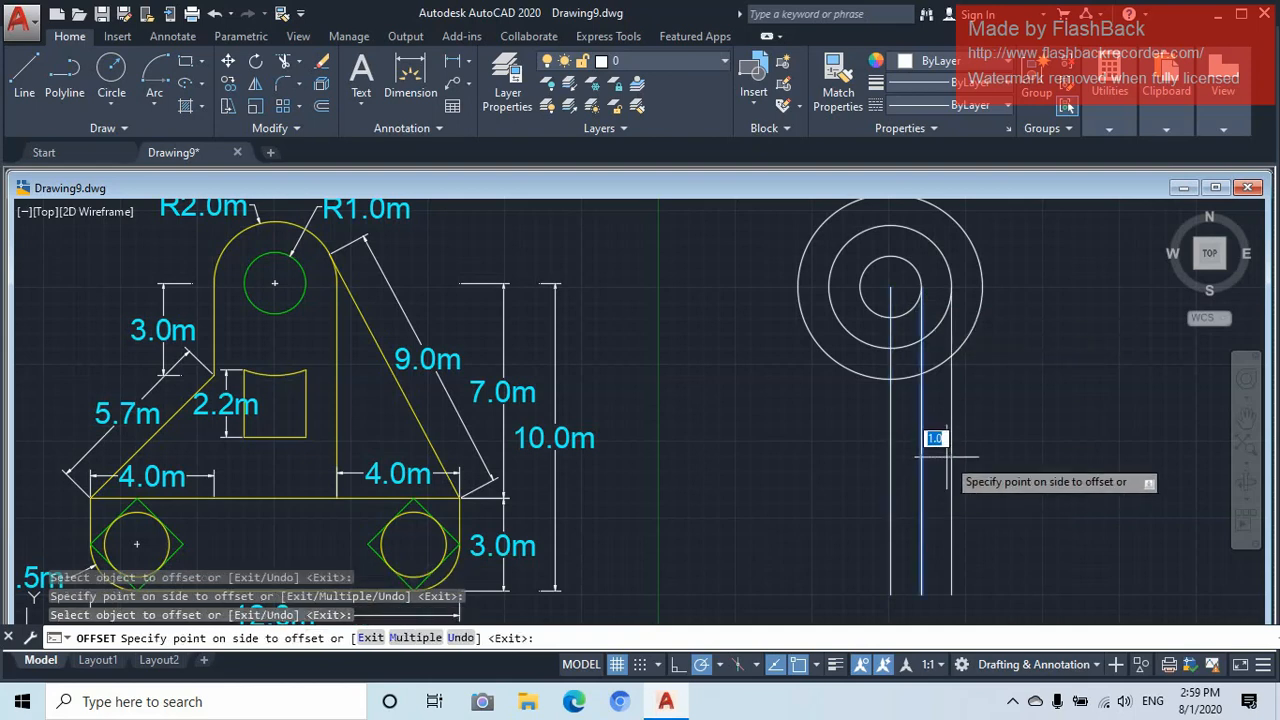
left_click(946, 458)
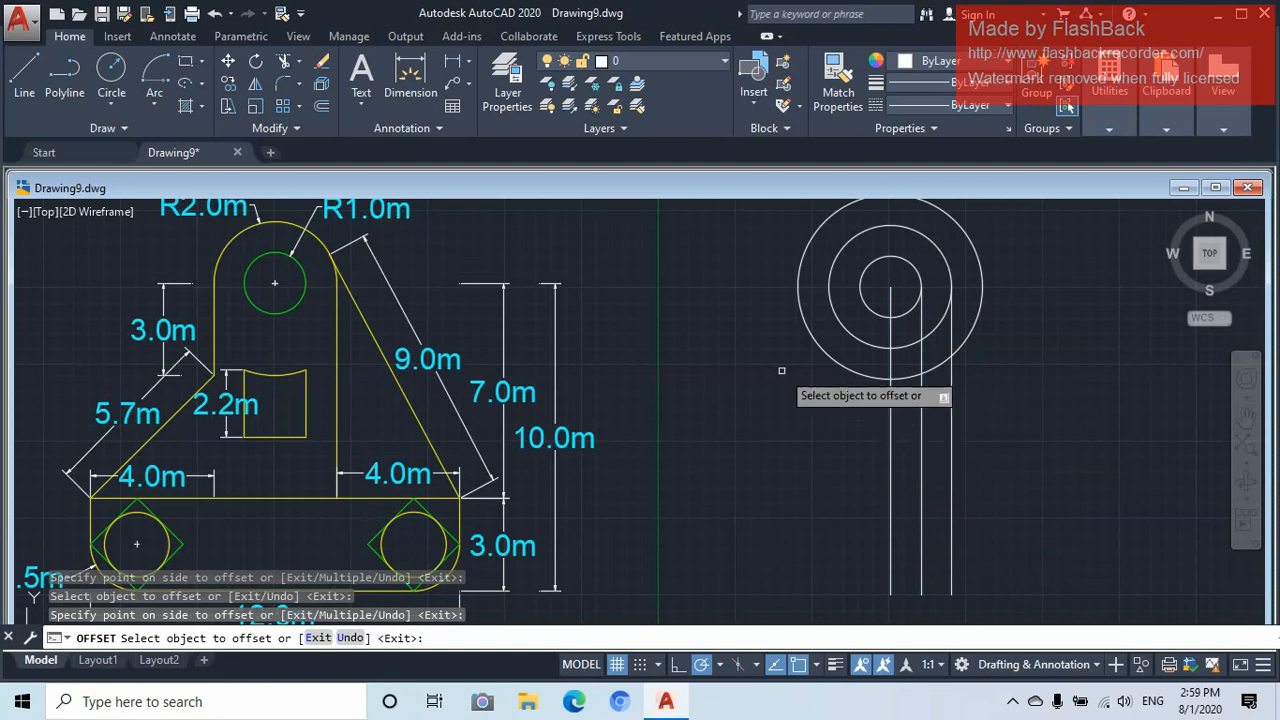
left_click(891, 446)
left_click(832, 450)
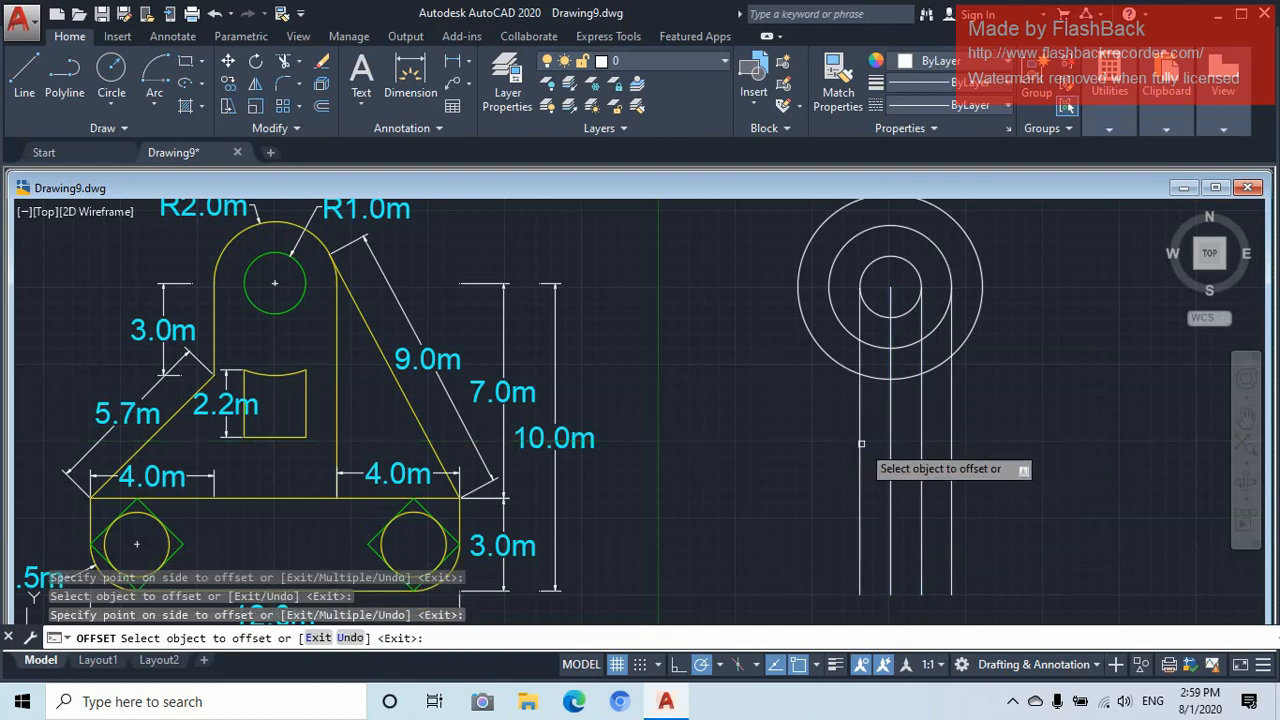
left_click(859, 440)
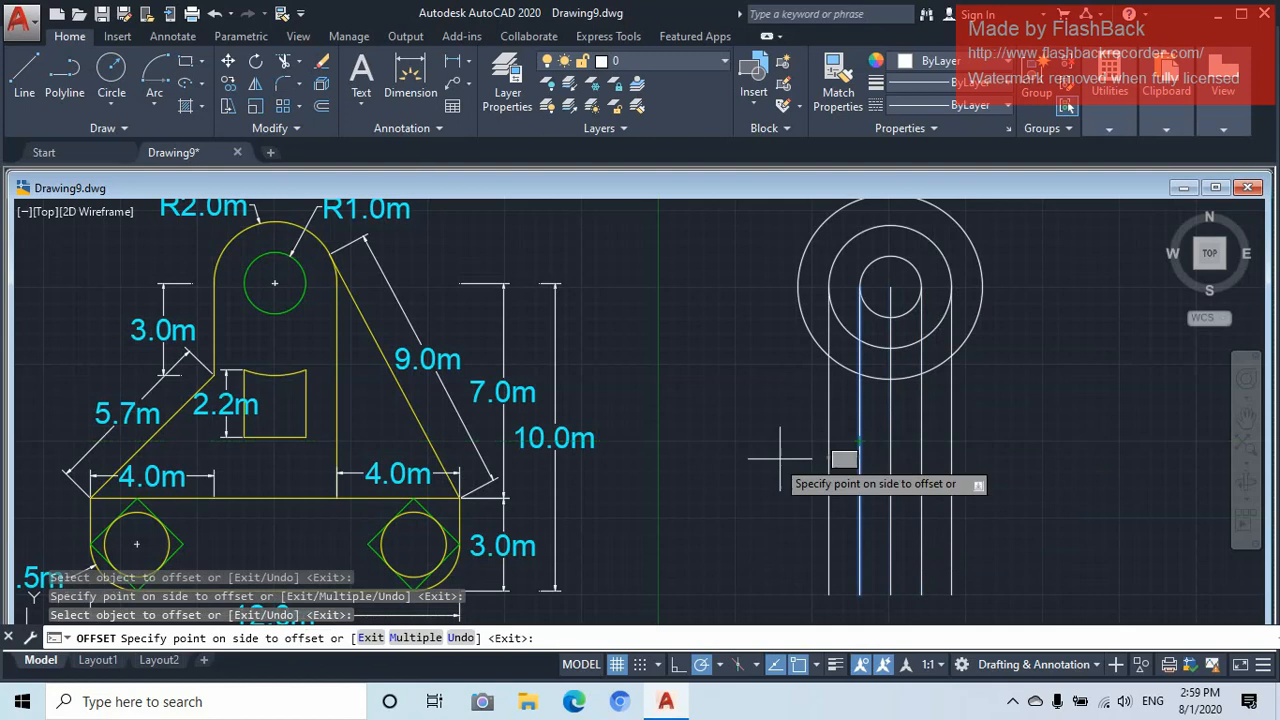
left_click(777, 448)
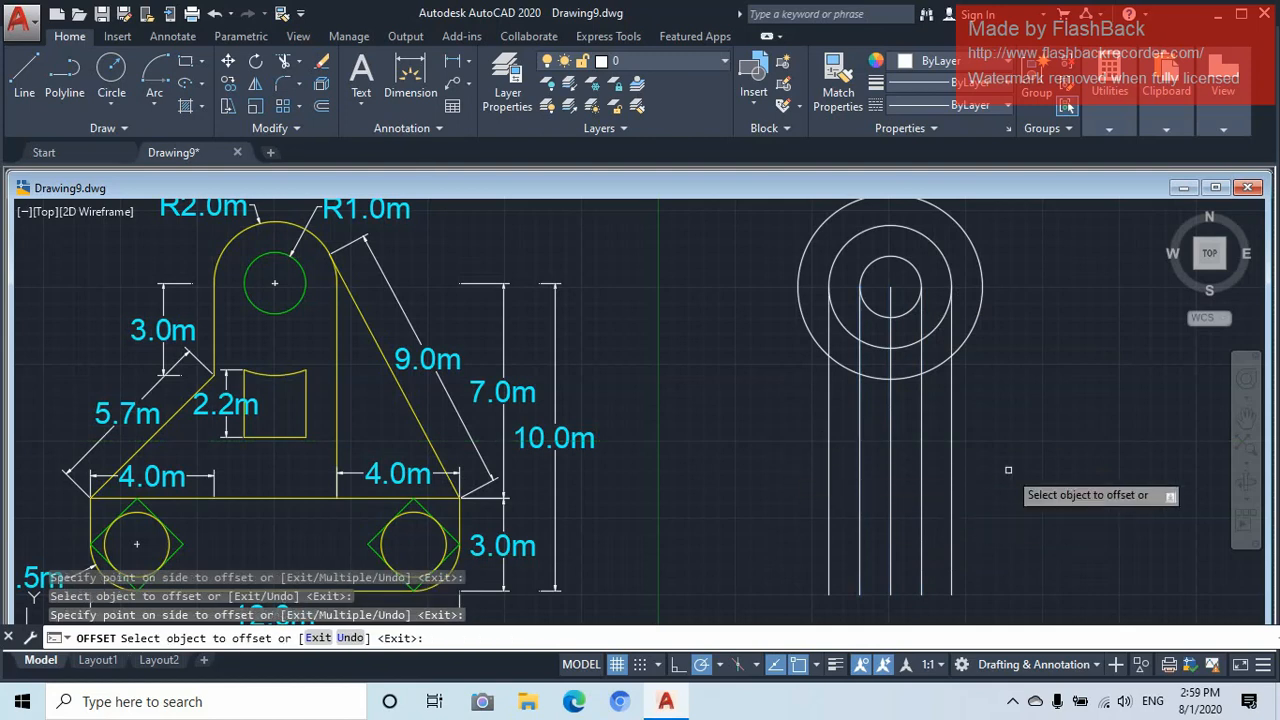
key("Escape")
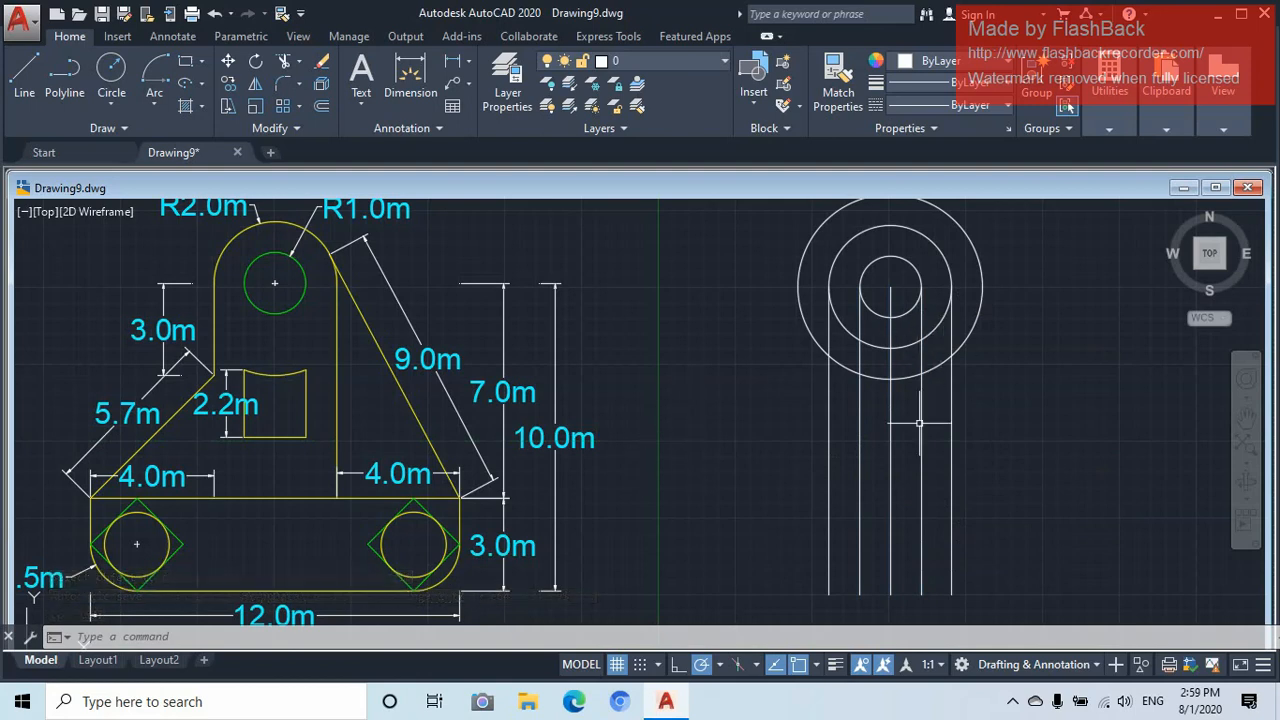
Select the central vertical line running down from the circles' centre and bring up its editing options
left_click(890, 465)
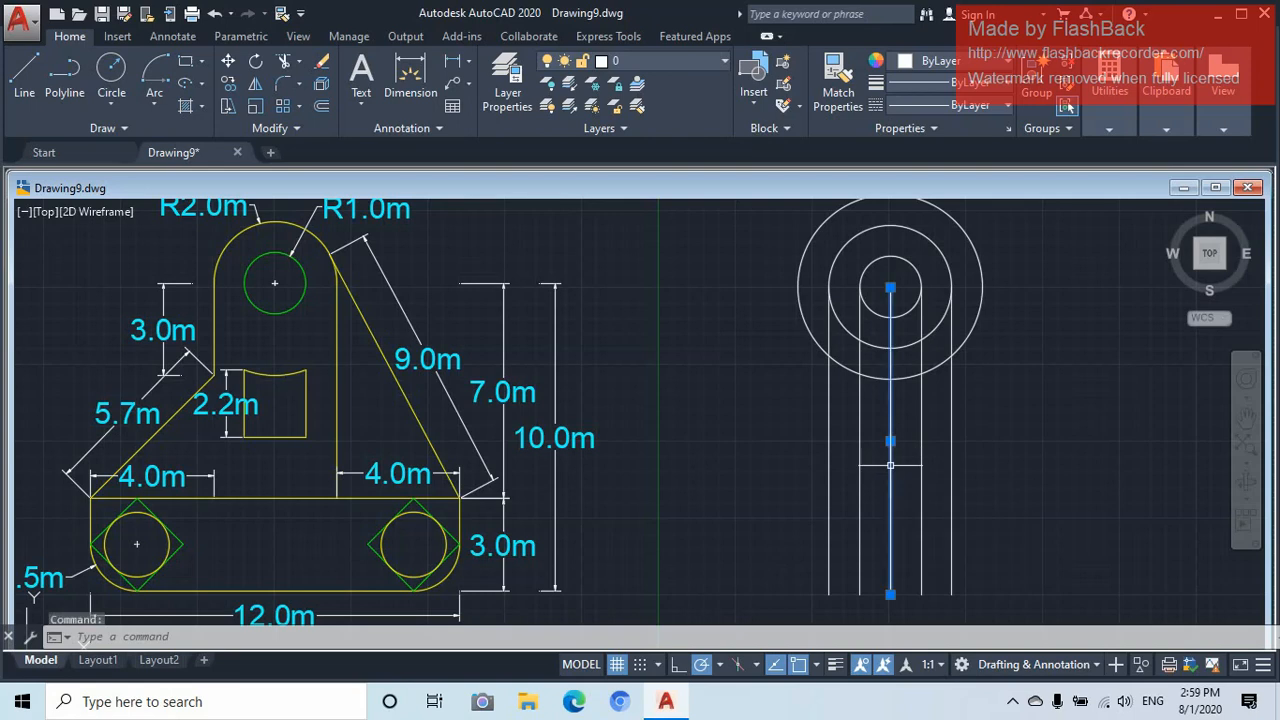
right_click(990, 521)
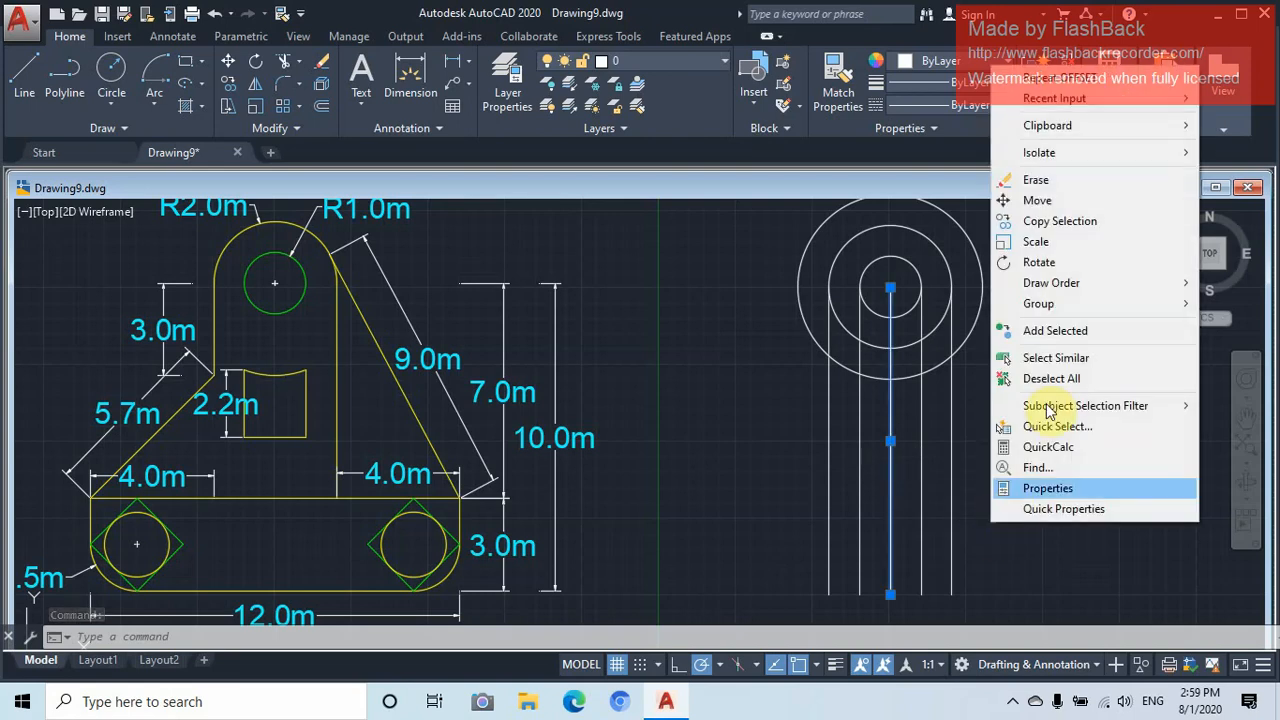
Erase the vertical centre line and trim the outermost circle down to the lower arc between the two inner vertical lines
left_click(1040, 181)
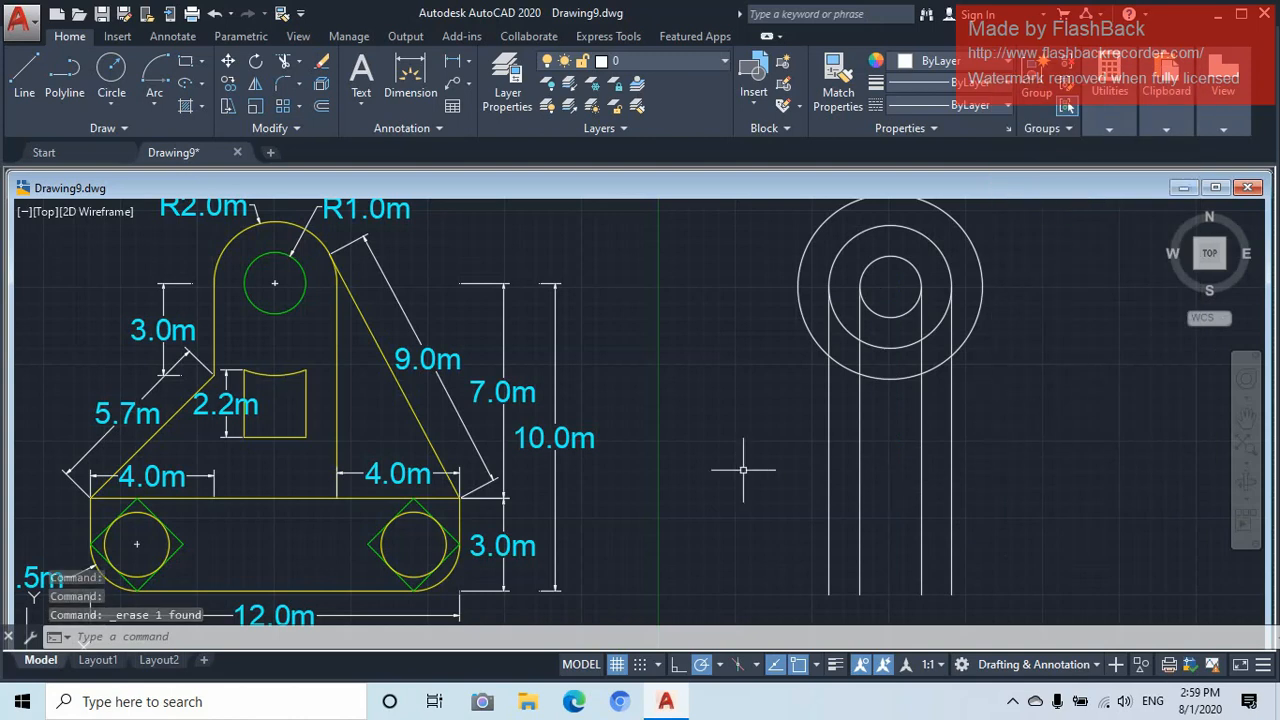
left_click(284, 64)
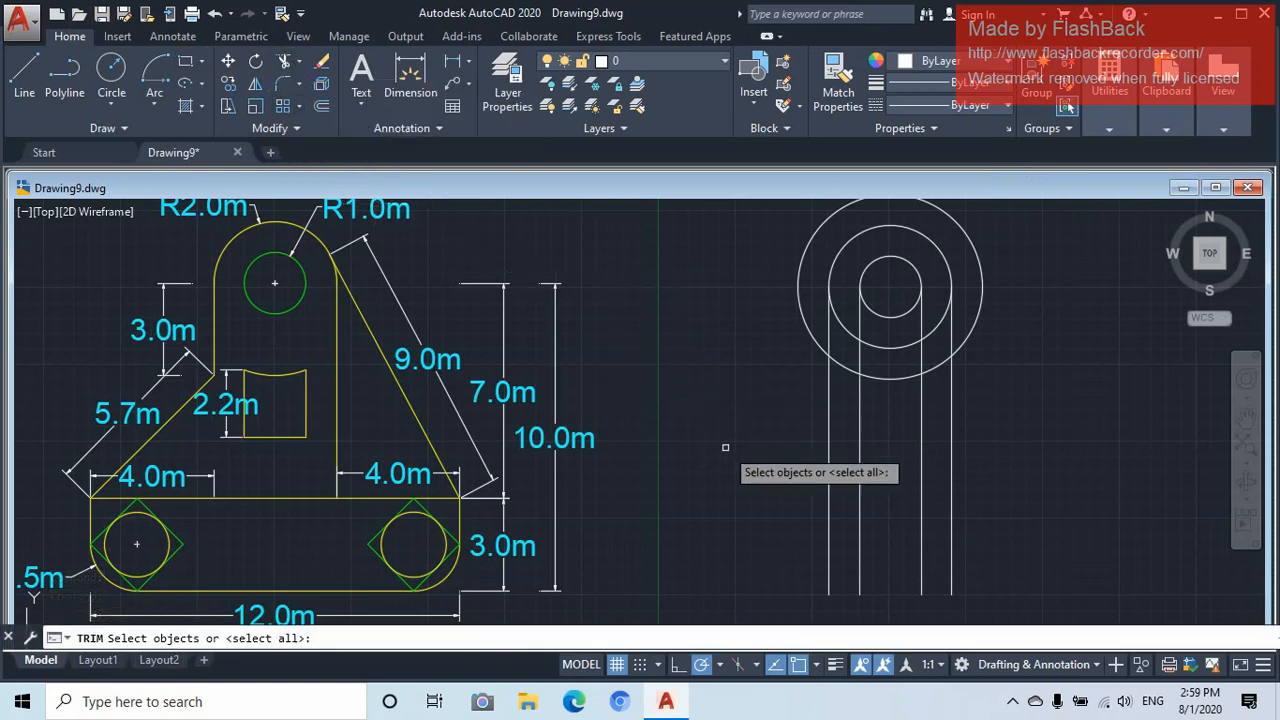
key("Return")
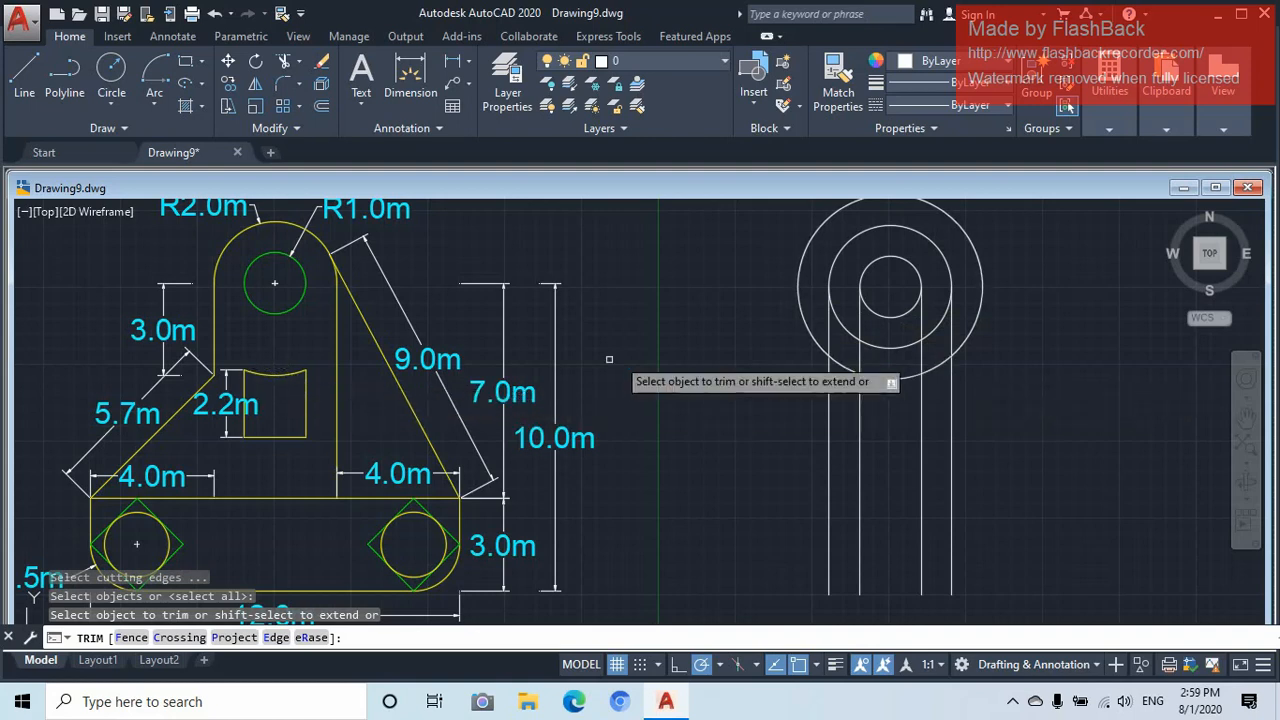
left_click(796, 282)
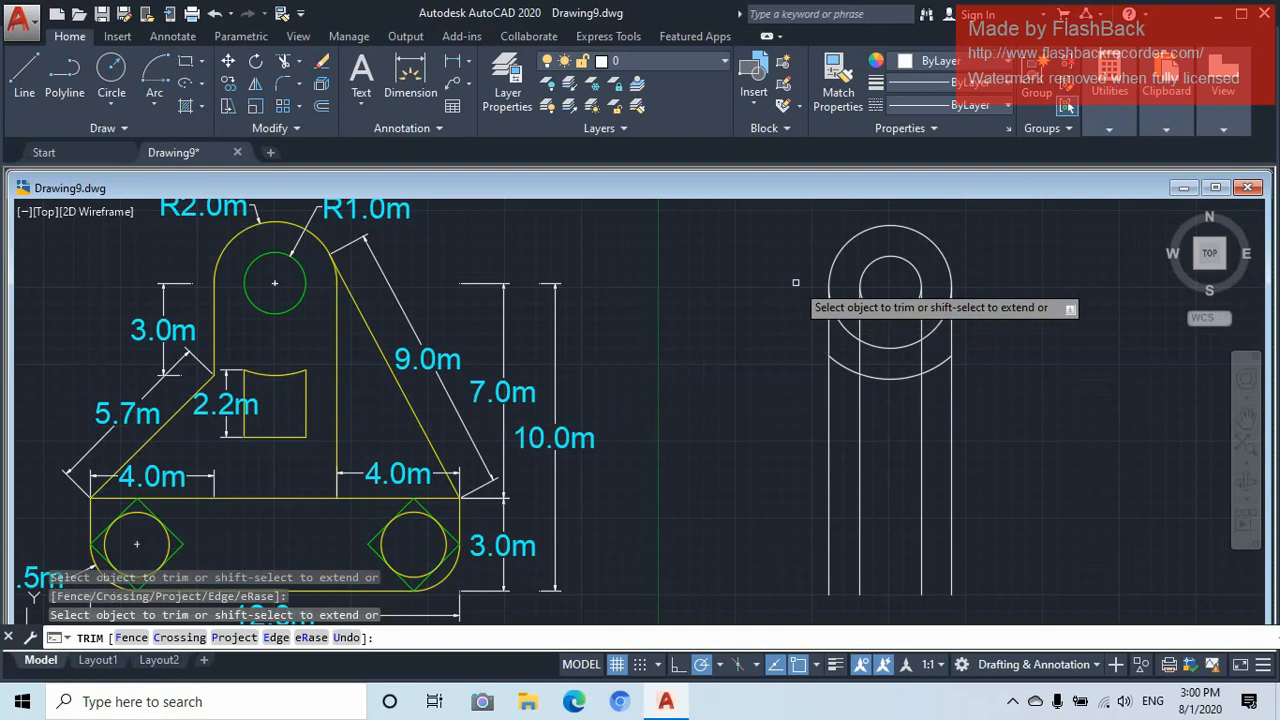
left_click(838, 365)
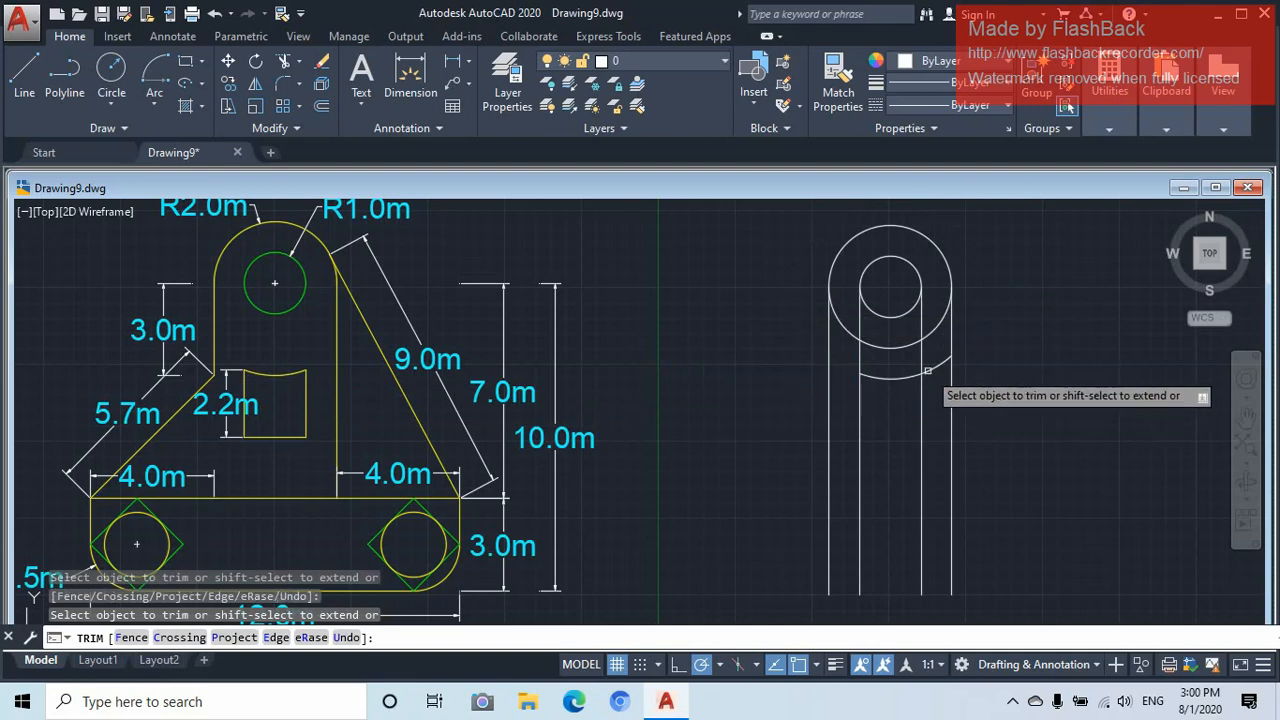
left_click(935, 366)
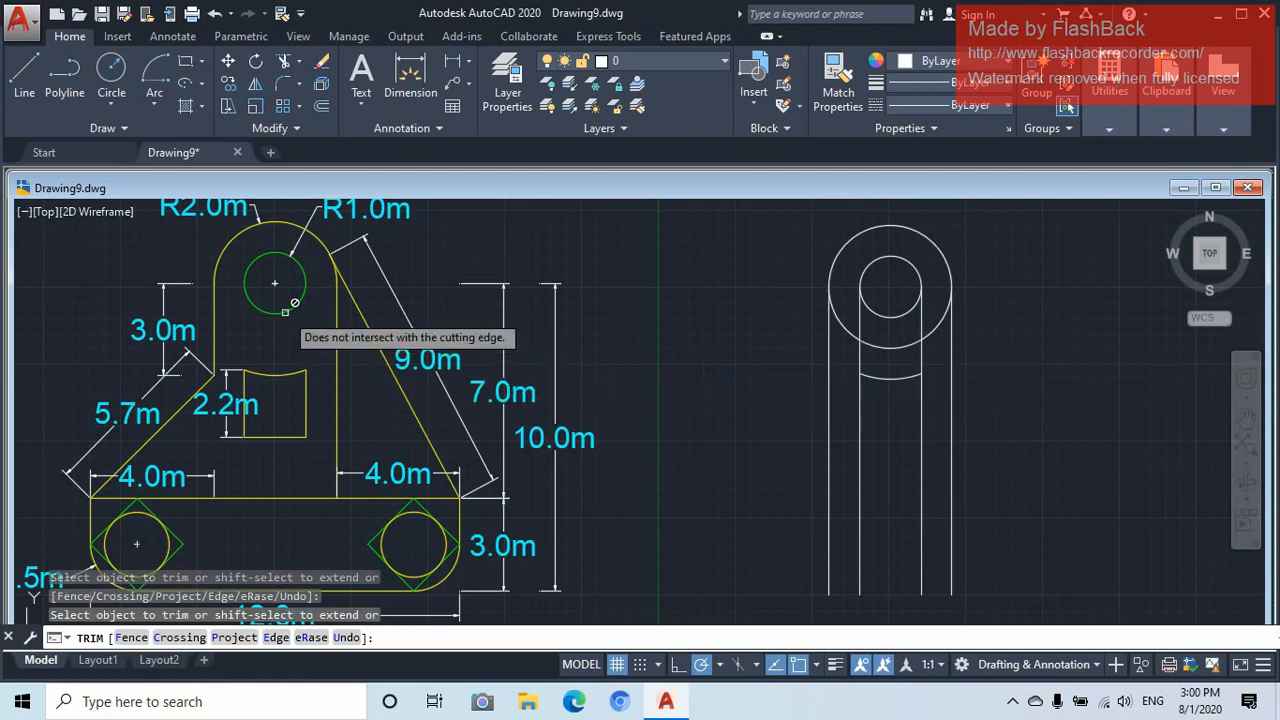
Trim the inner vertical lines between the middle circle and lower arc, and the circle's lower sides between the inner and outer vertical lines
left_click(922, 358)
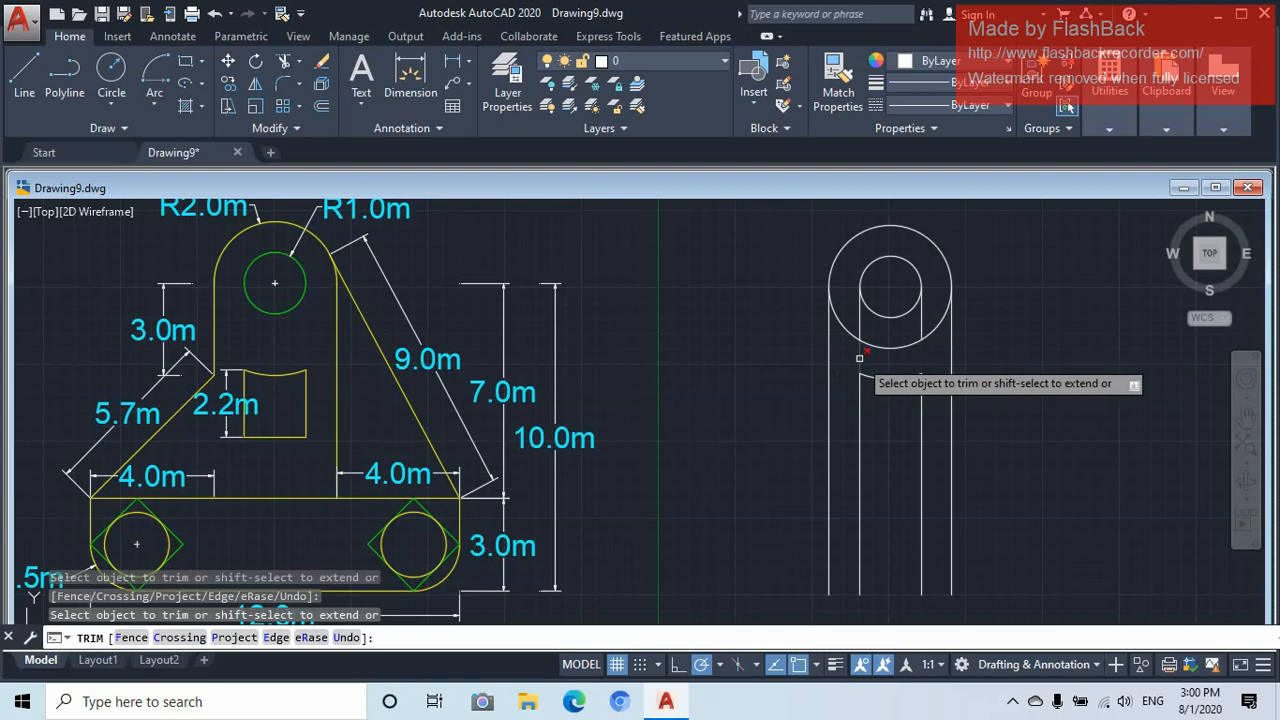
left_click(860, 358)
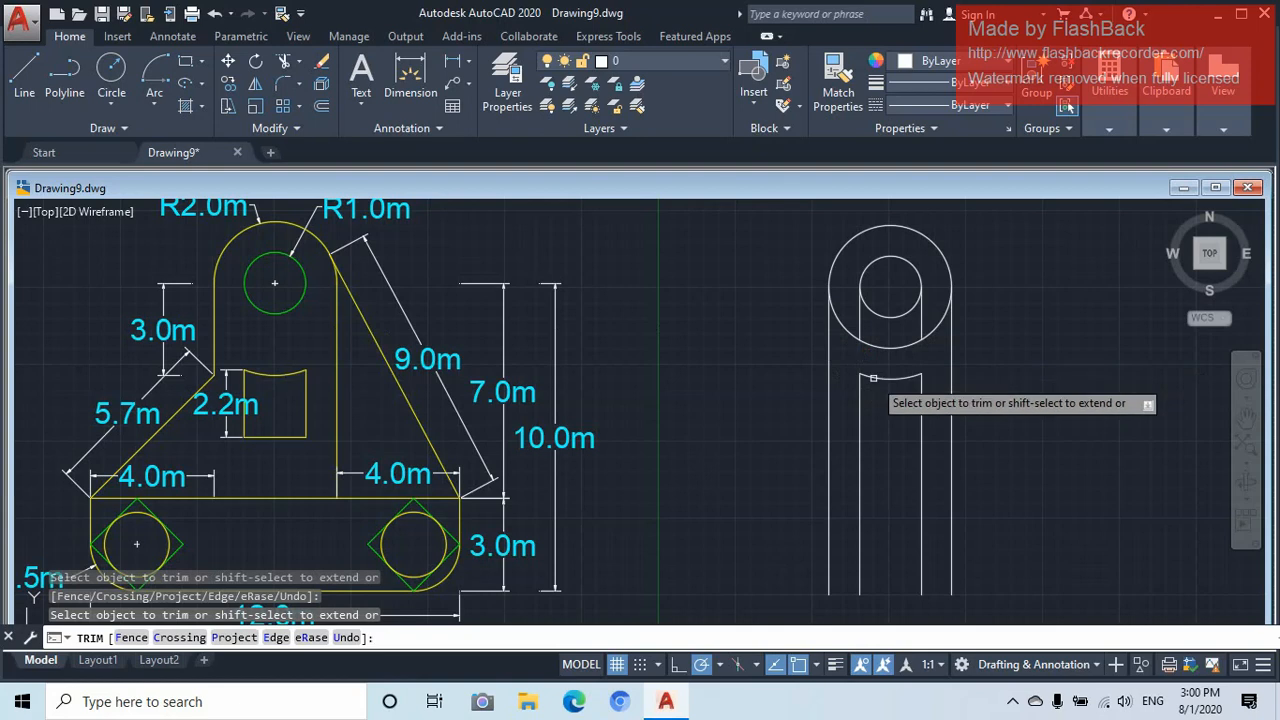
left_click(936, 327)
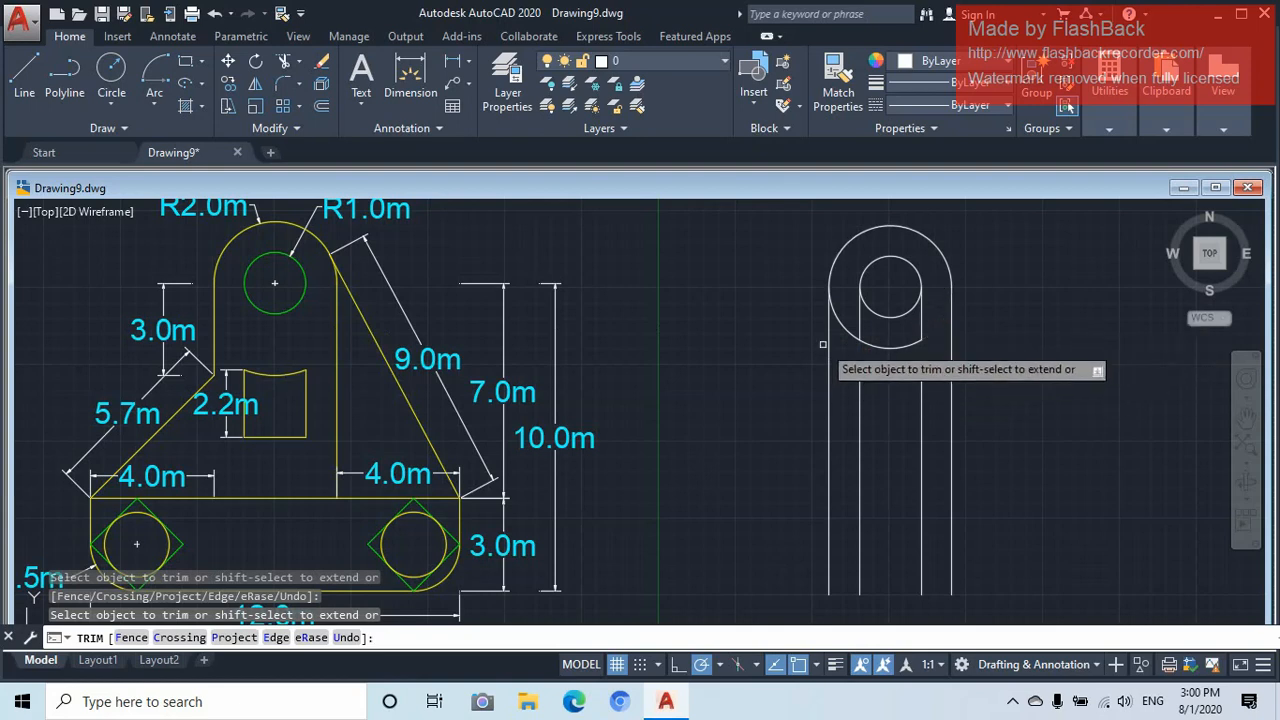
left_click(832, 315)
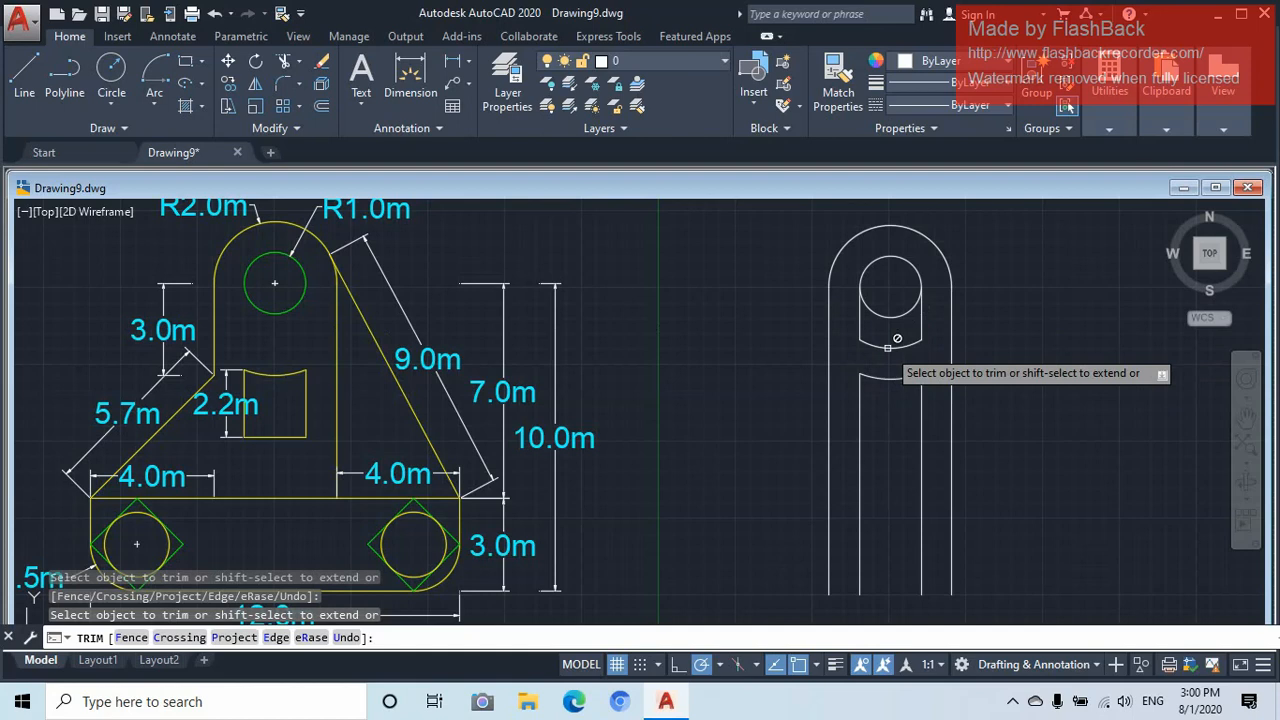
key("Escape")
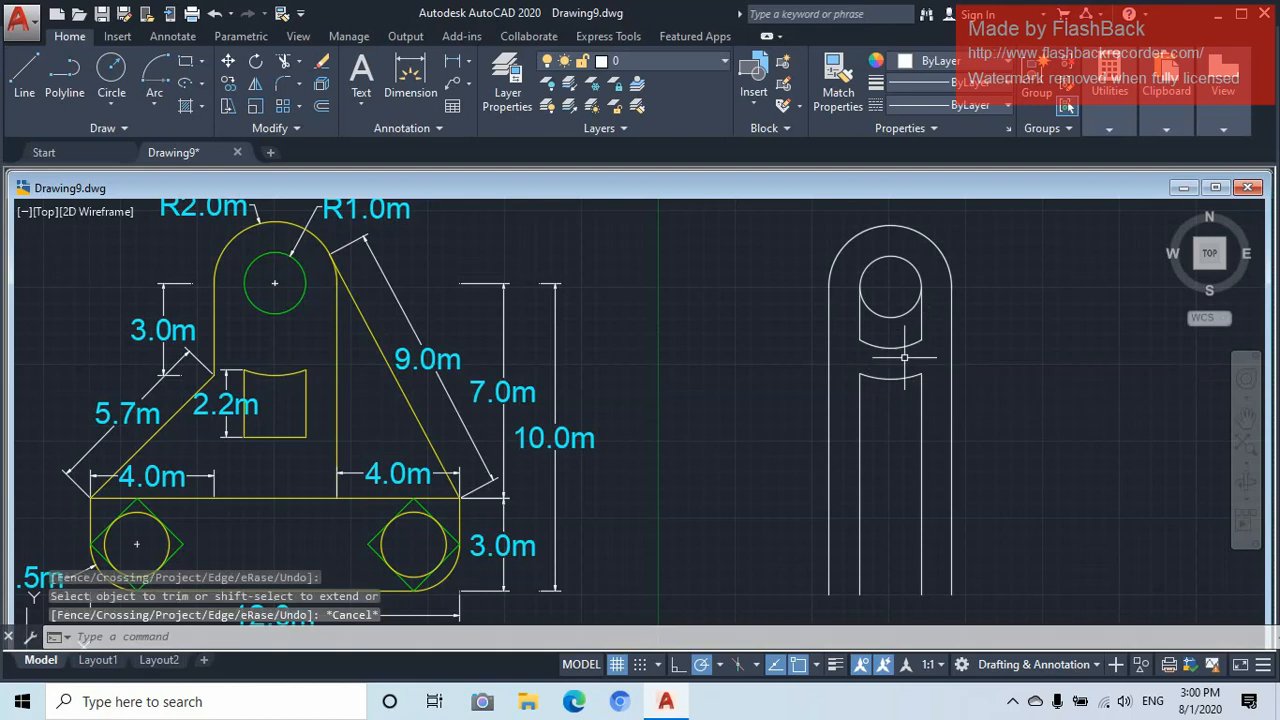
Delete the leftover arc and the two short vertical pieces beneath the small circle
left_click(926, 328)
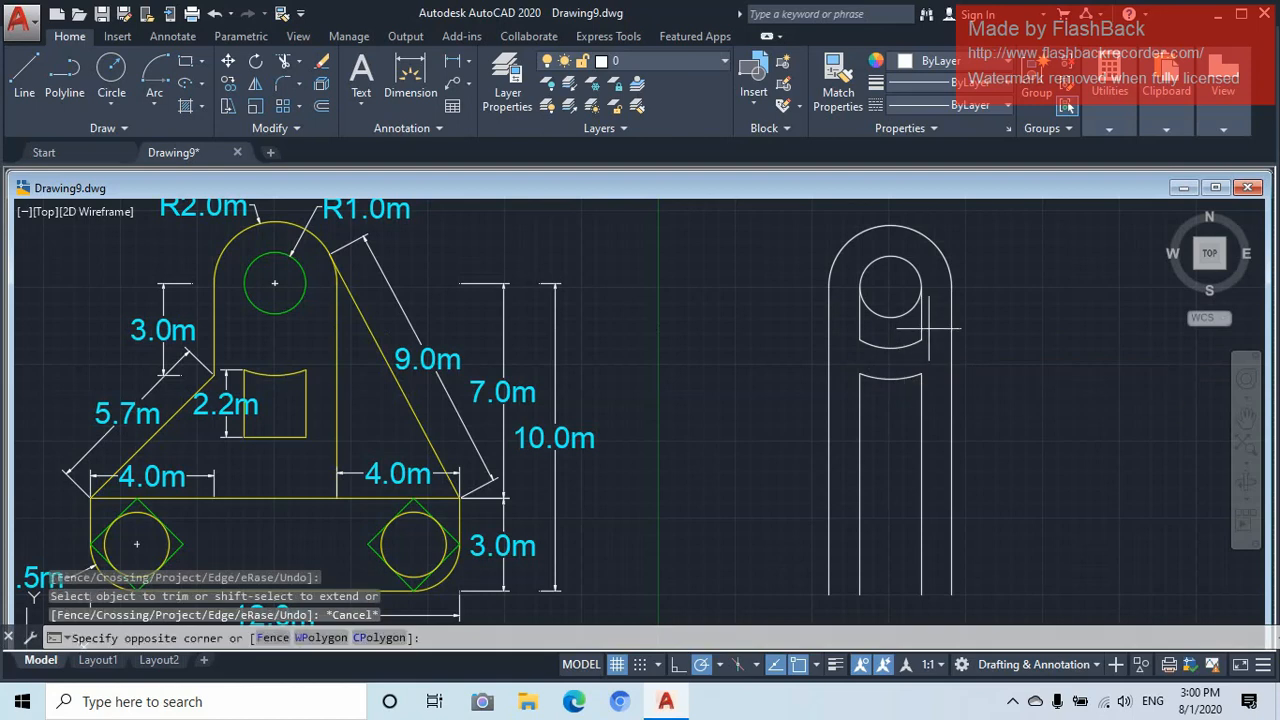
left_click(842, 347)
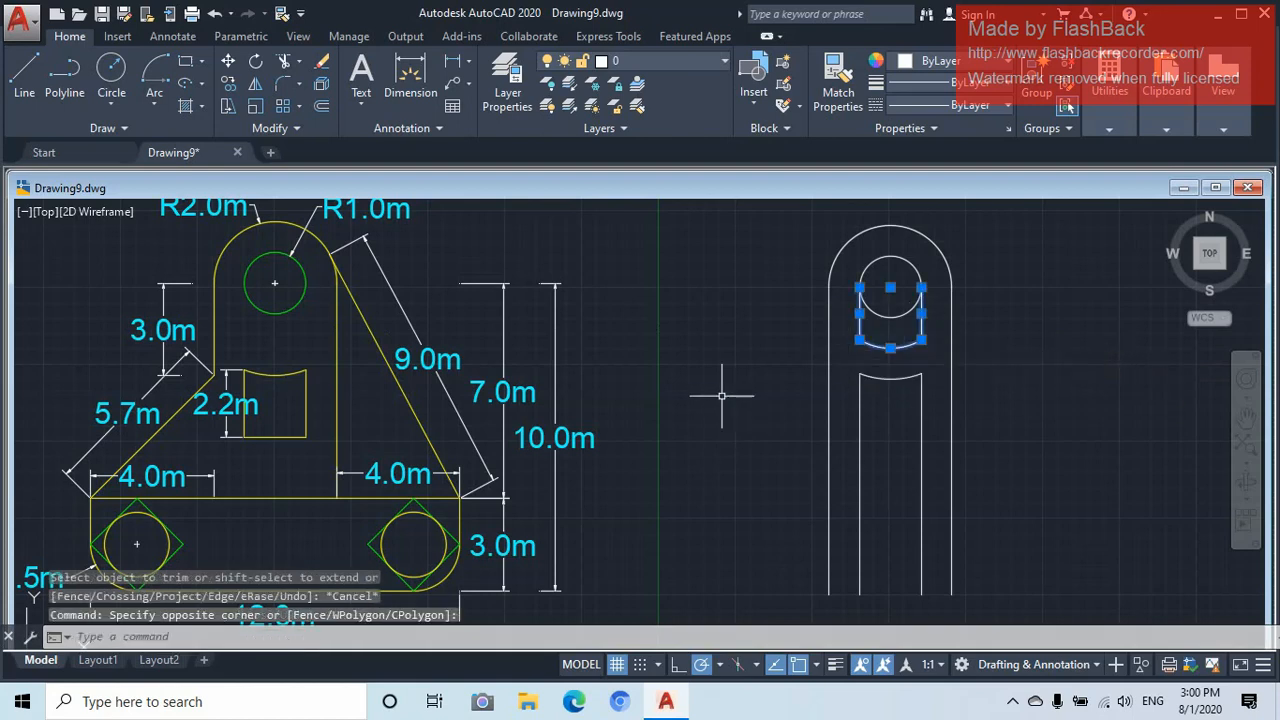
key("Delete")
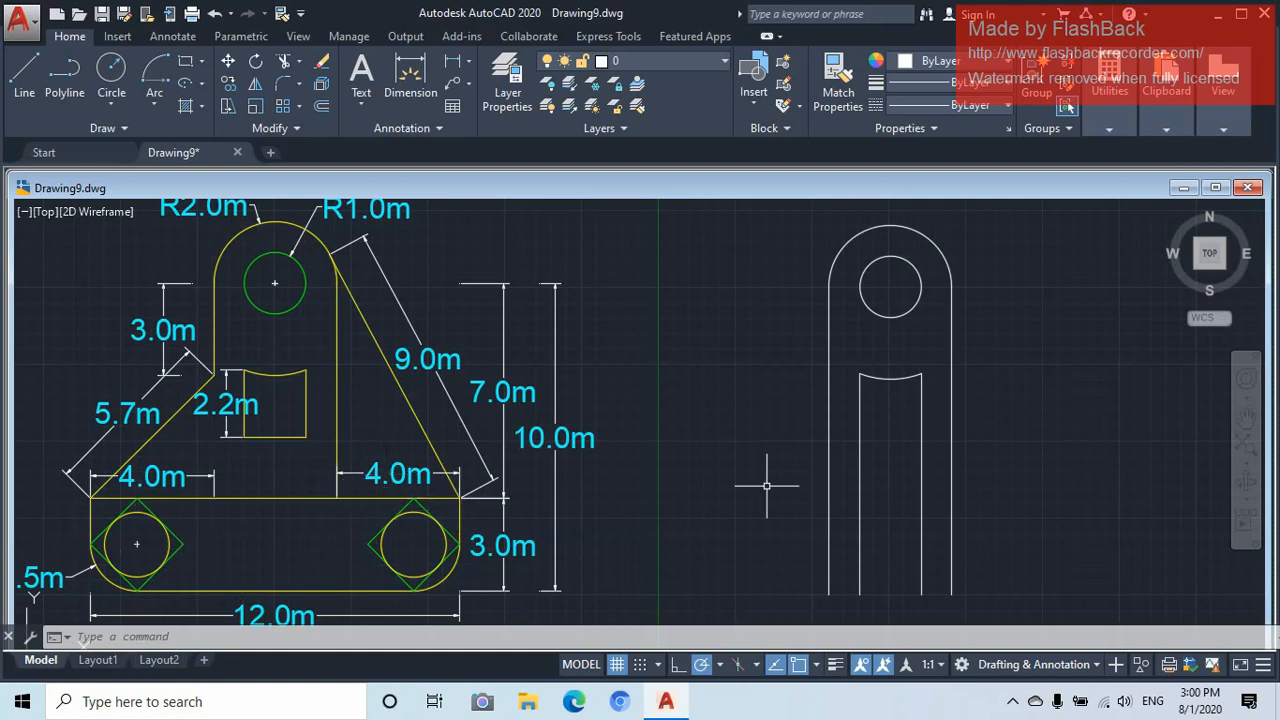
Offset the two outer vertical lines of the upright outward by 4, one to each side
left_click(321, 107)
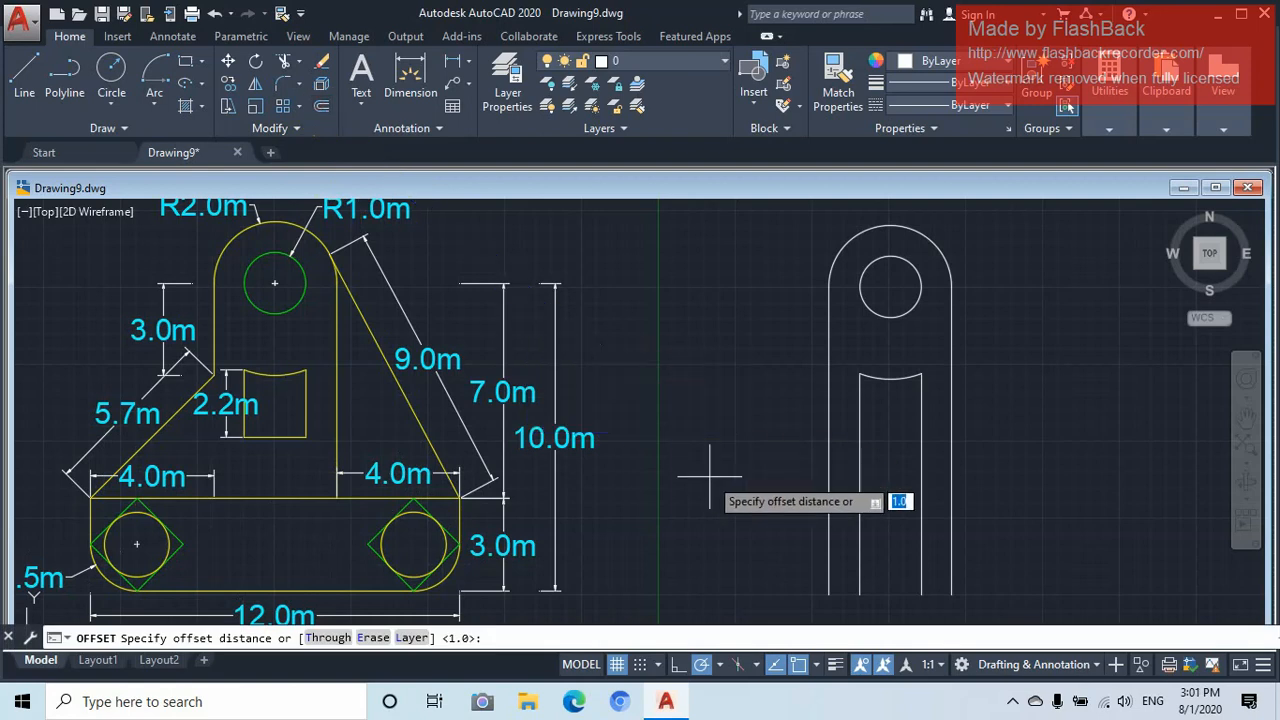
type("4")
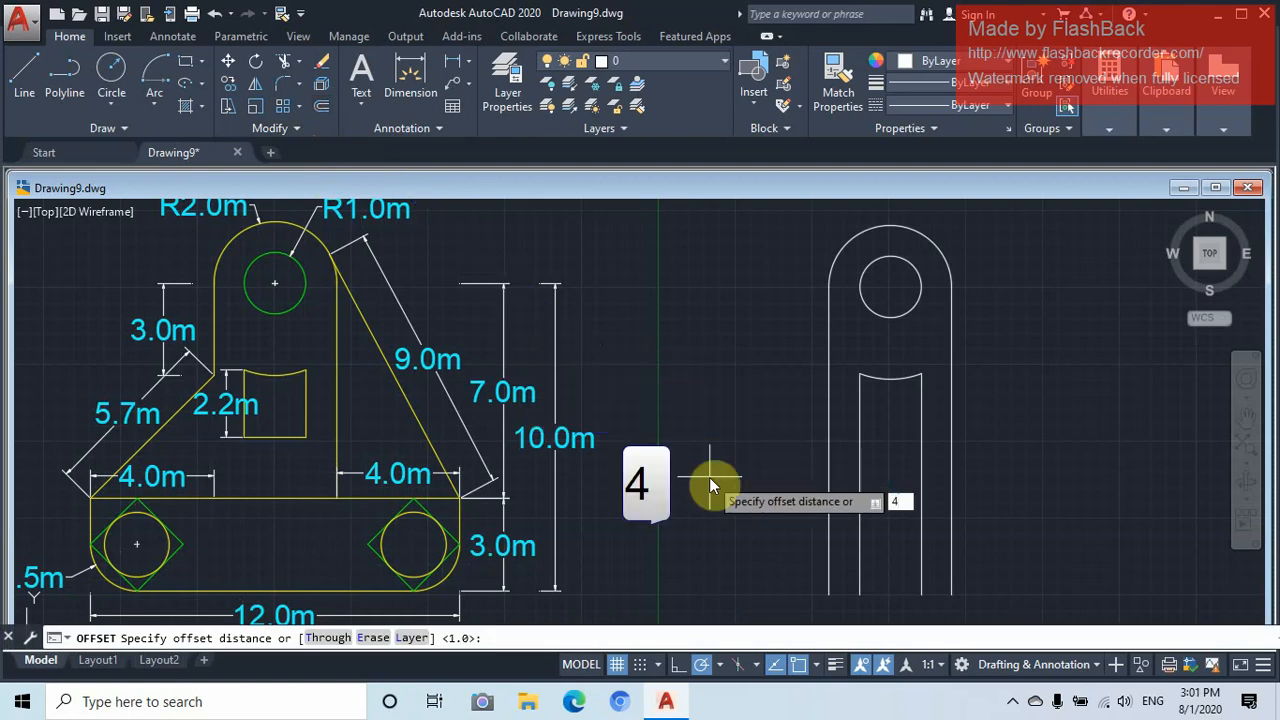
key("Return")
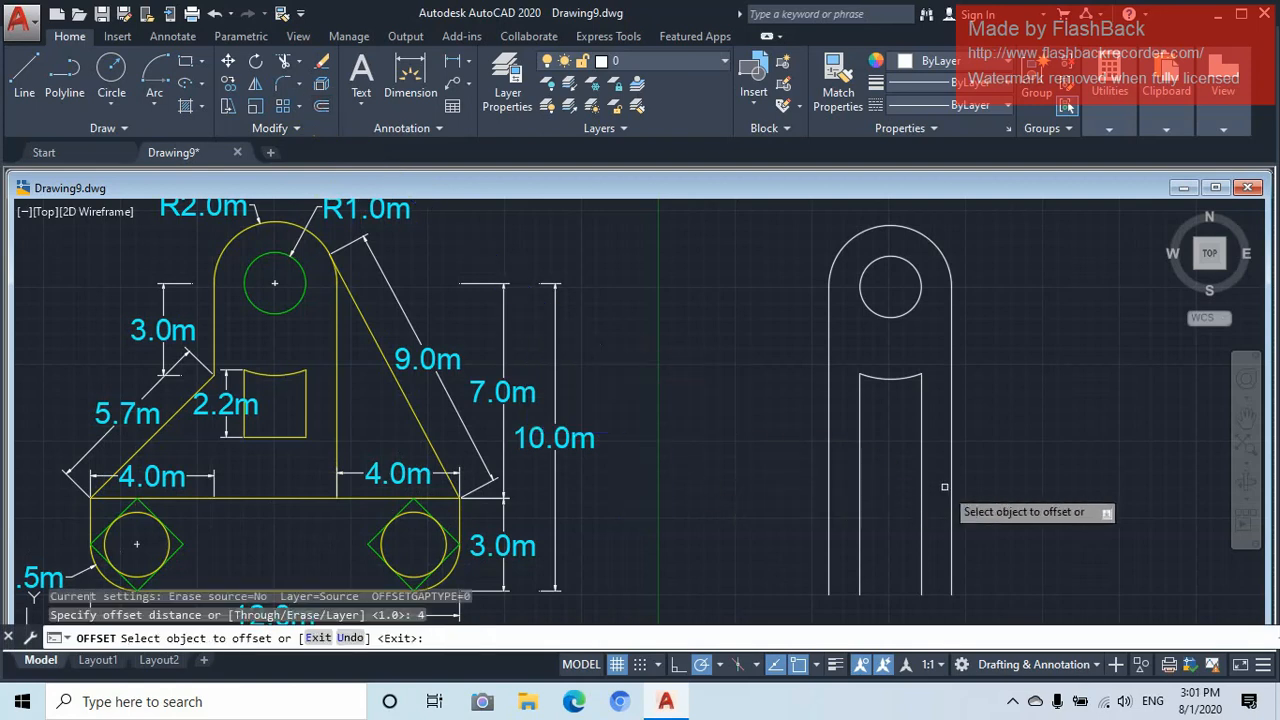
left_click(950, 483)
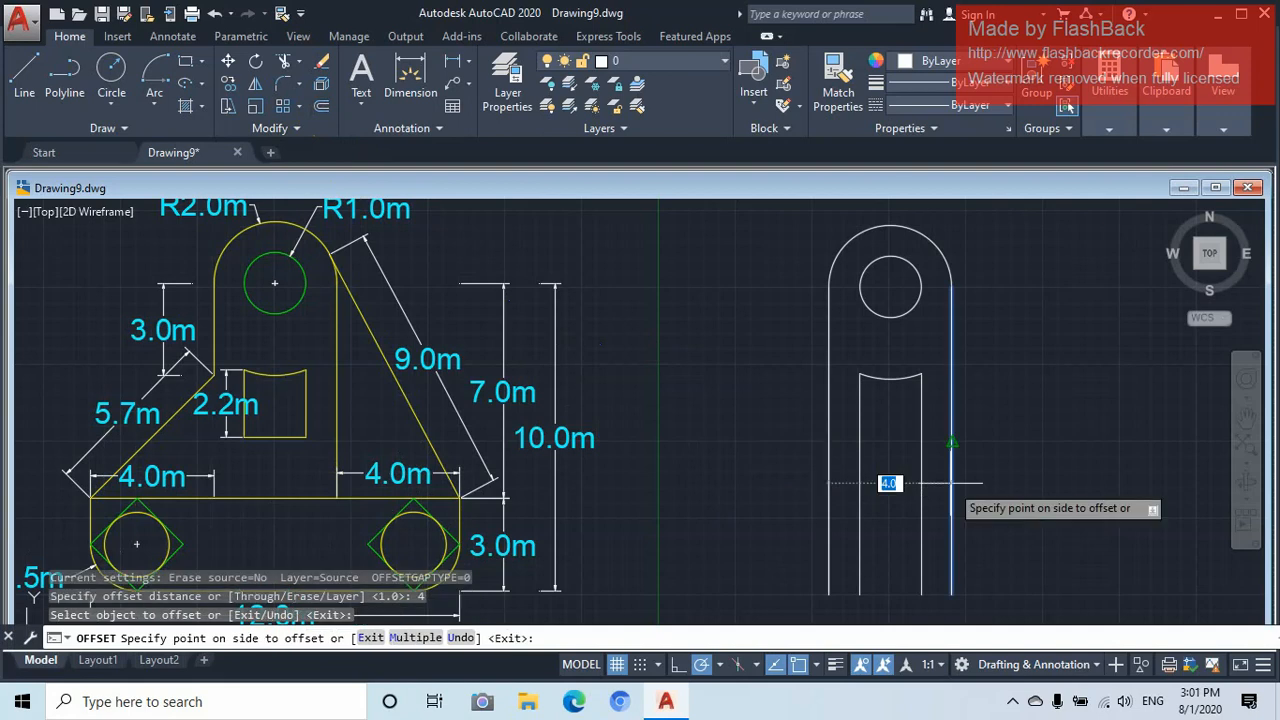
left_click(1041, 478)
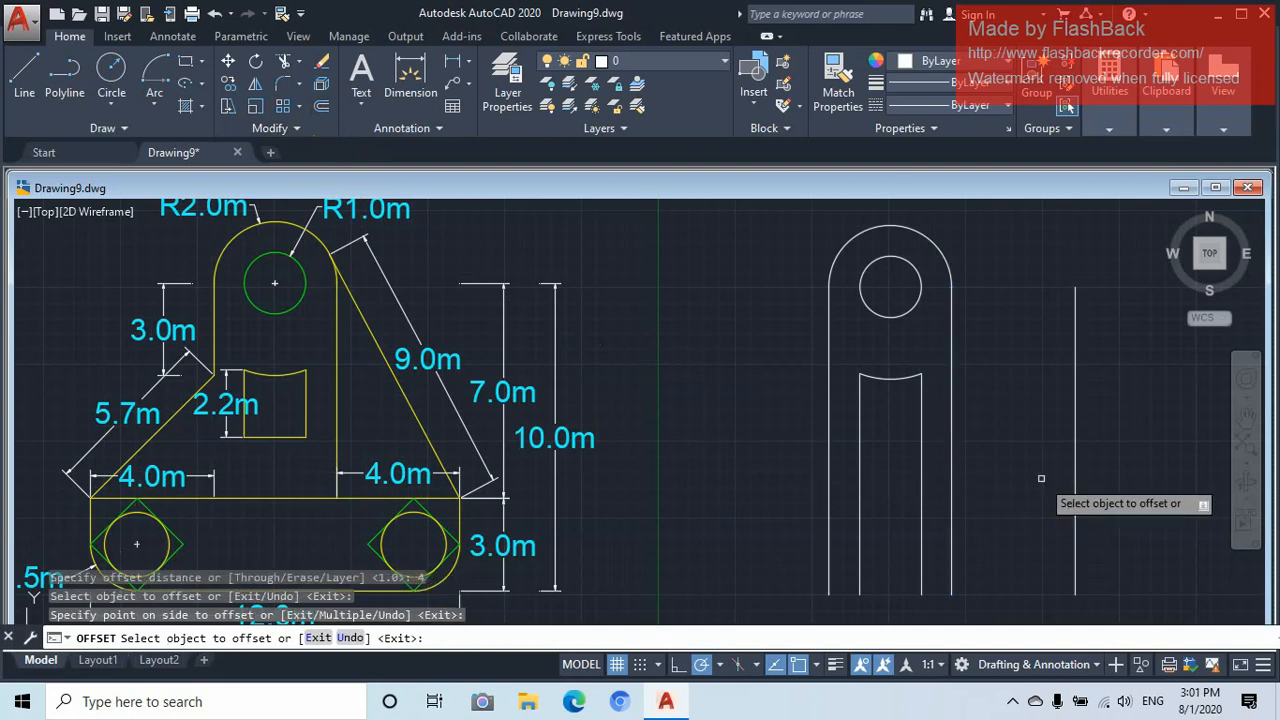
left_click(829, 465)
left_click(746, 486)
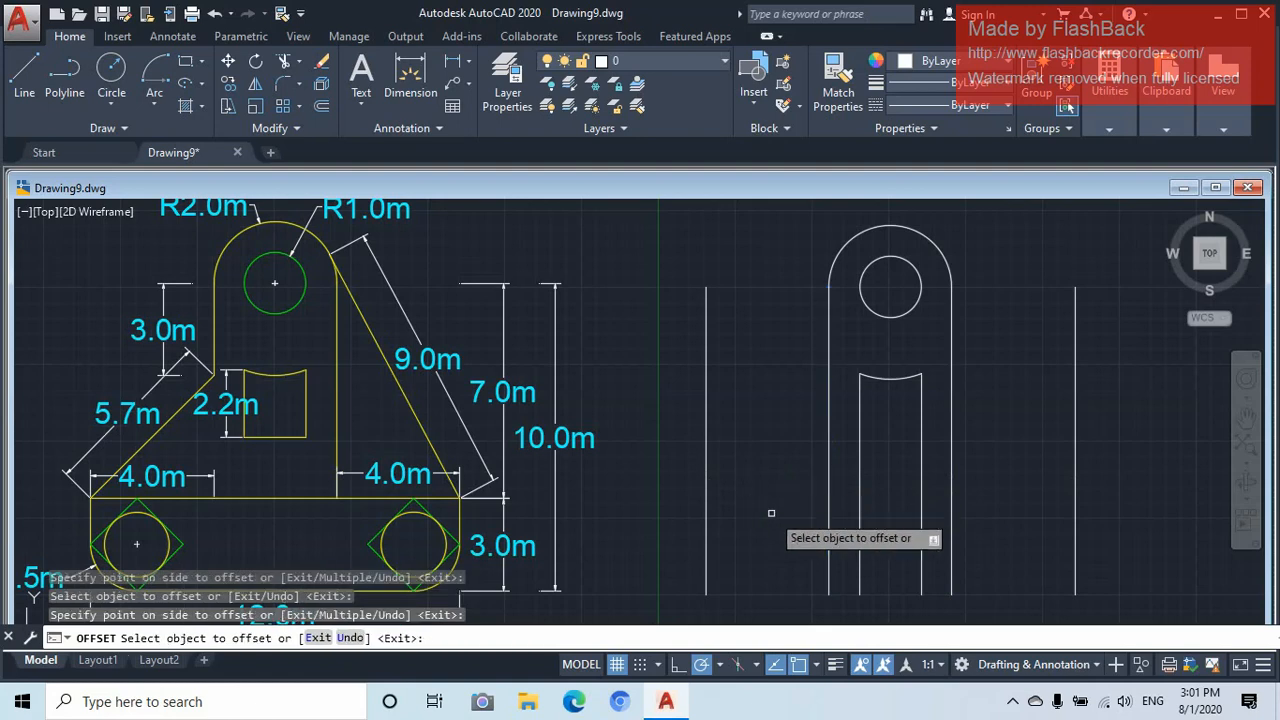
key("Escape")
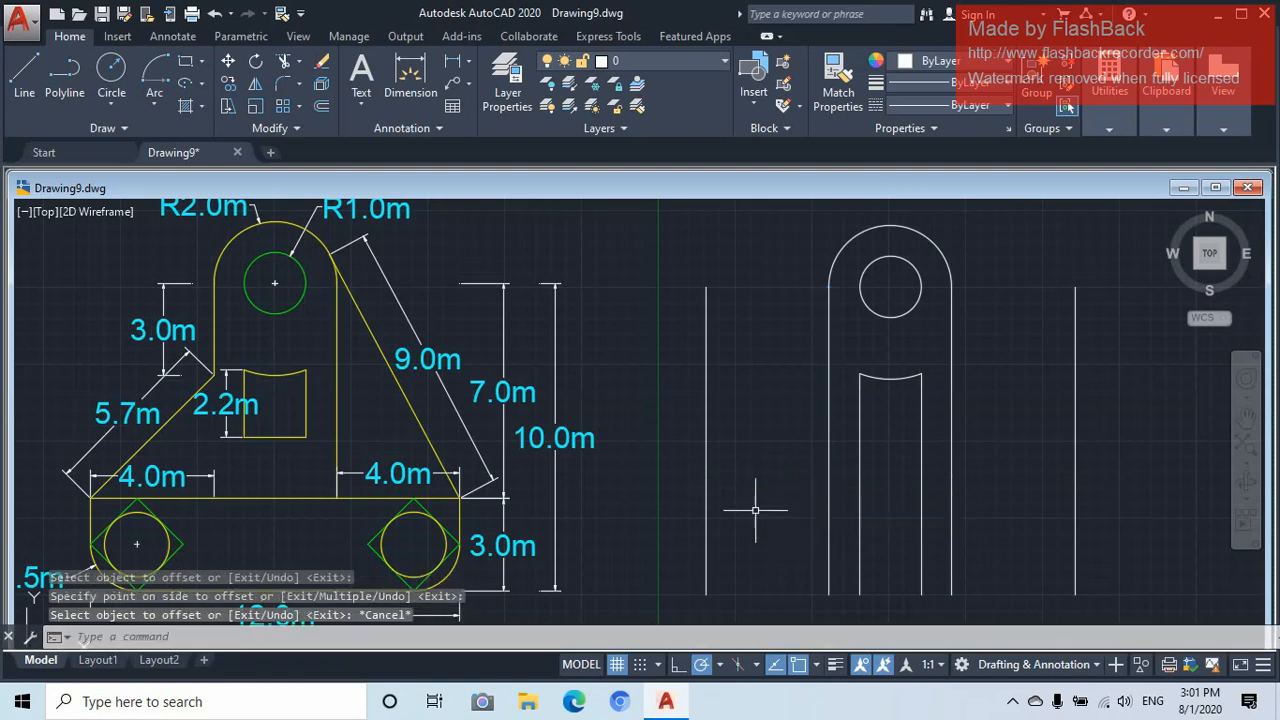
Draw a horizontal base line 12 long joining the lower ends of the two outermost vertical lines
left_click(28, 80)
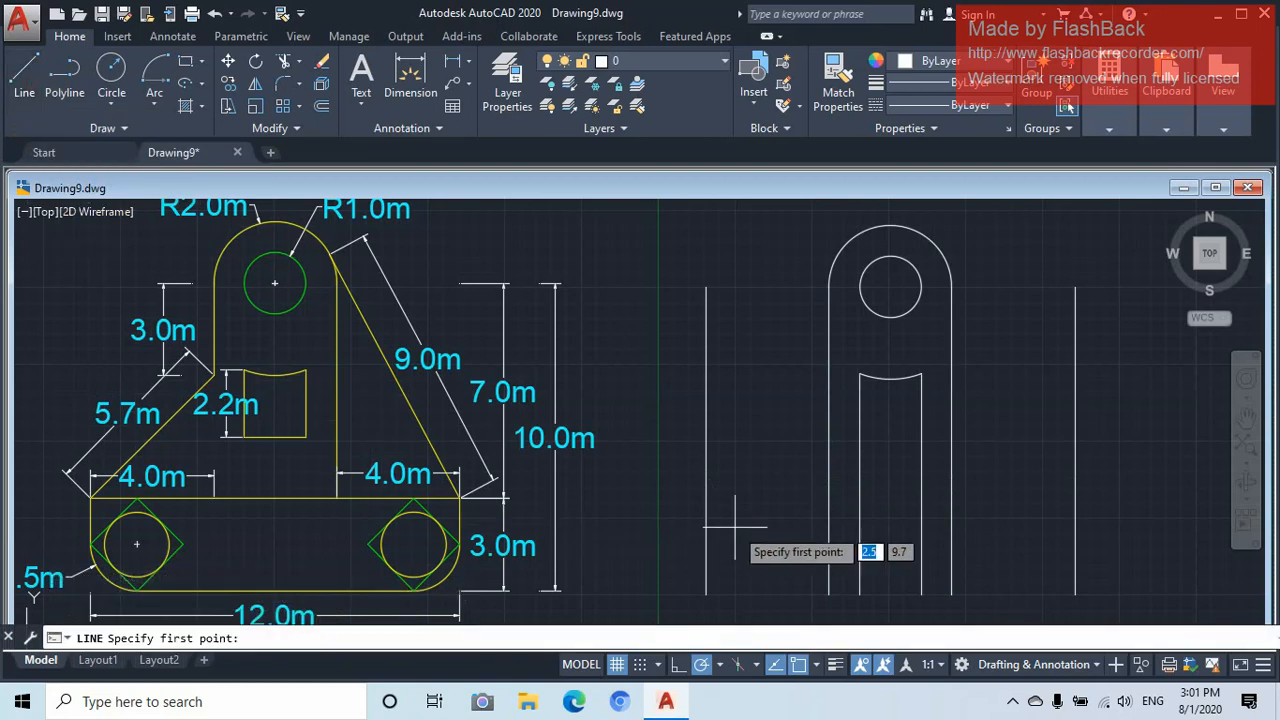
left_click(706, 595)
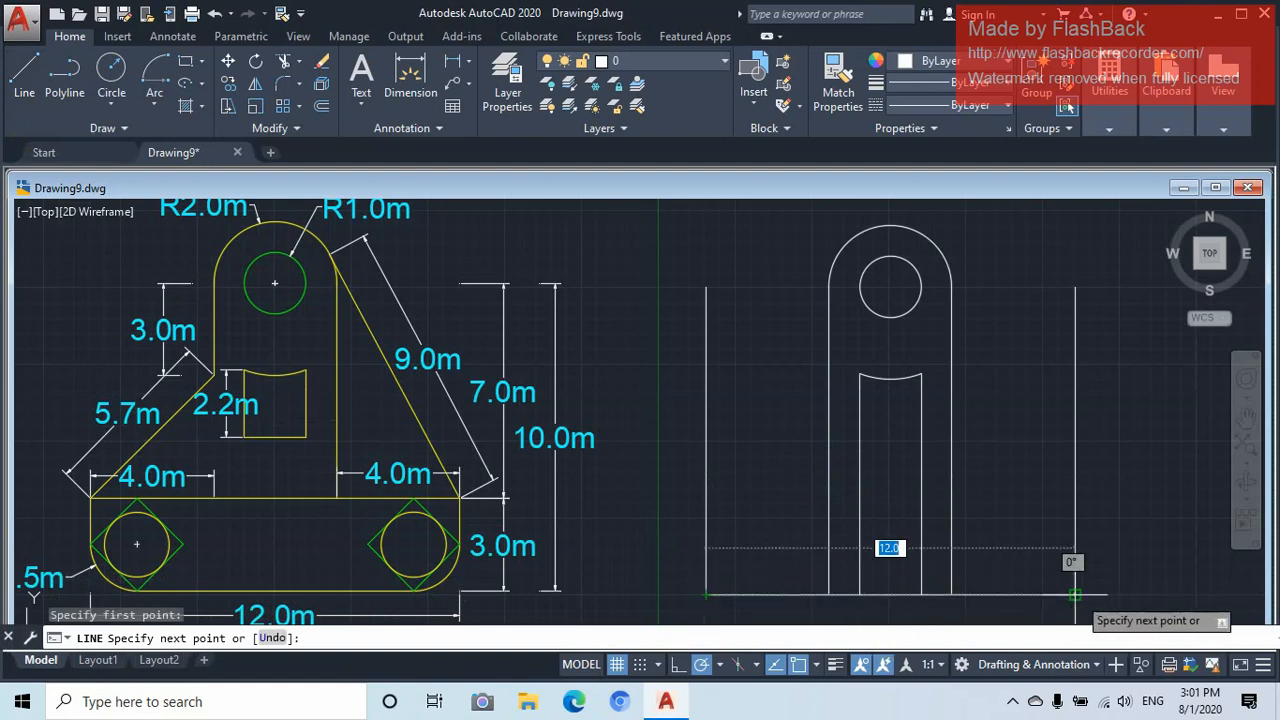
left_click(1074, 595)
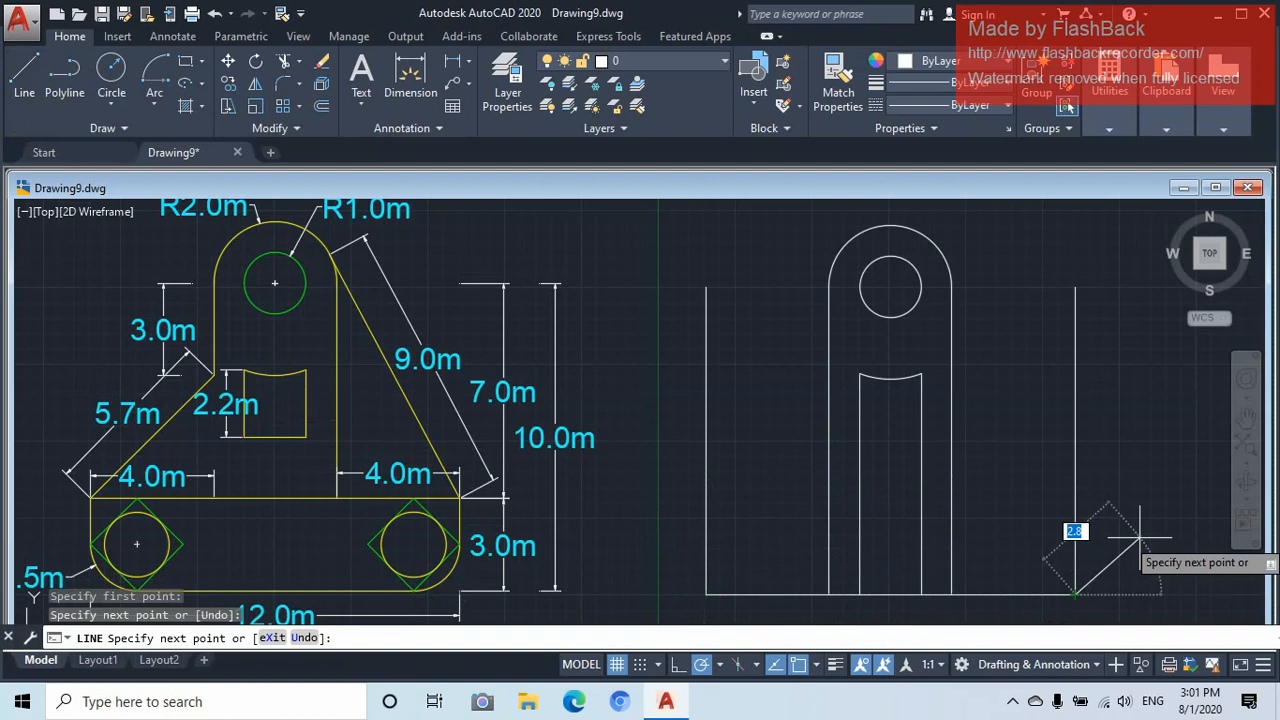
key("Escape")
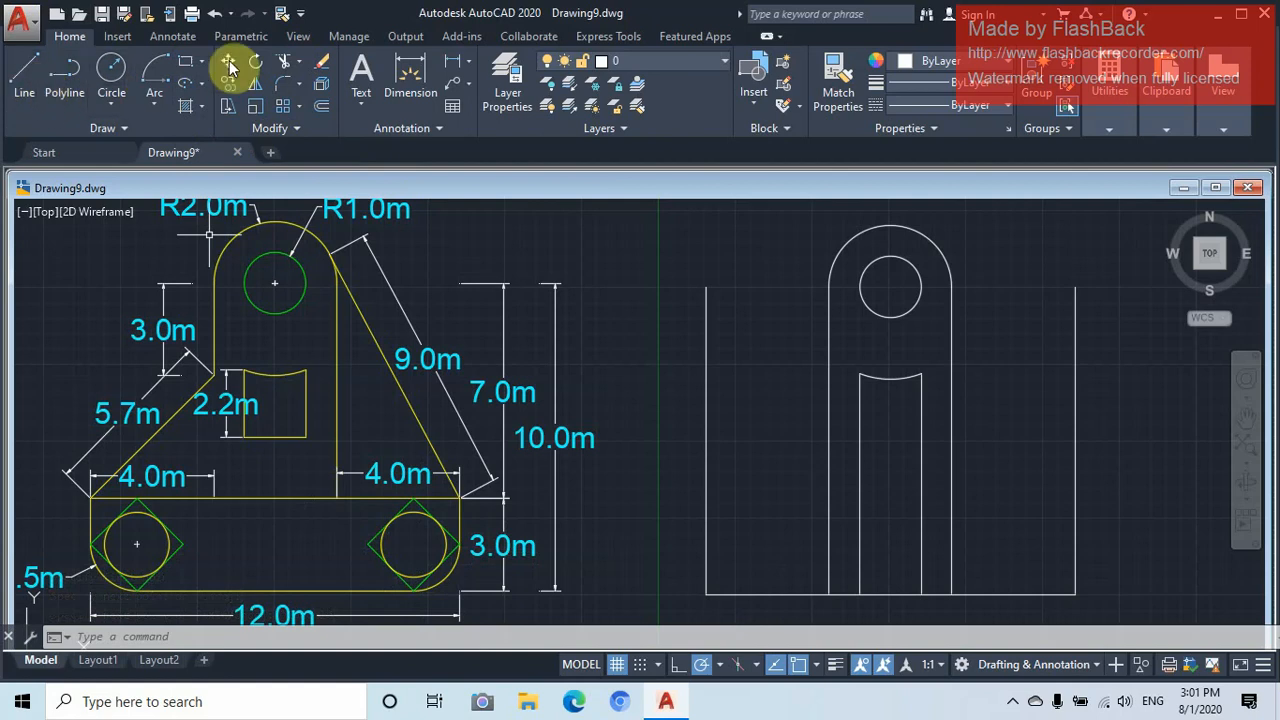
Offset the horizontal base line upward by 3
left_click(322, 108)
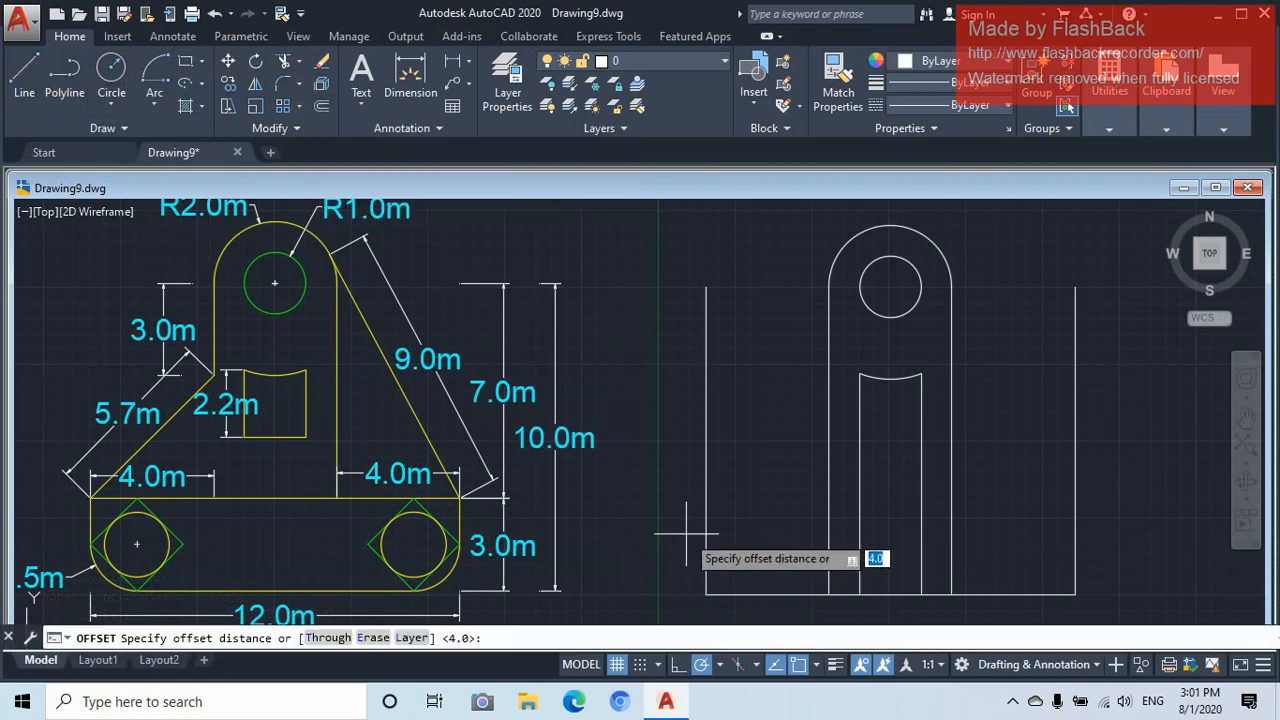
type("3")
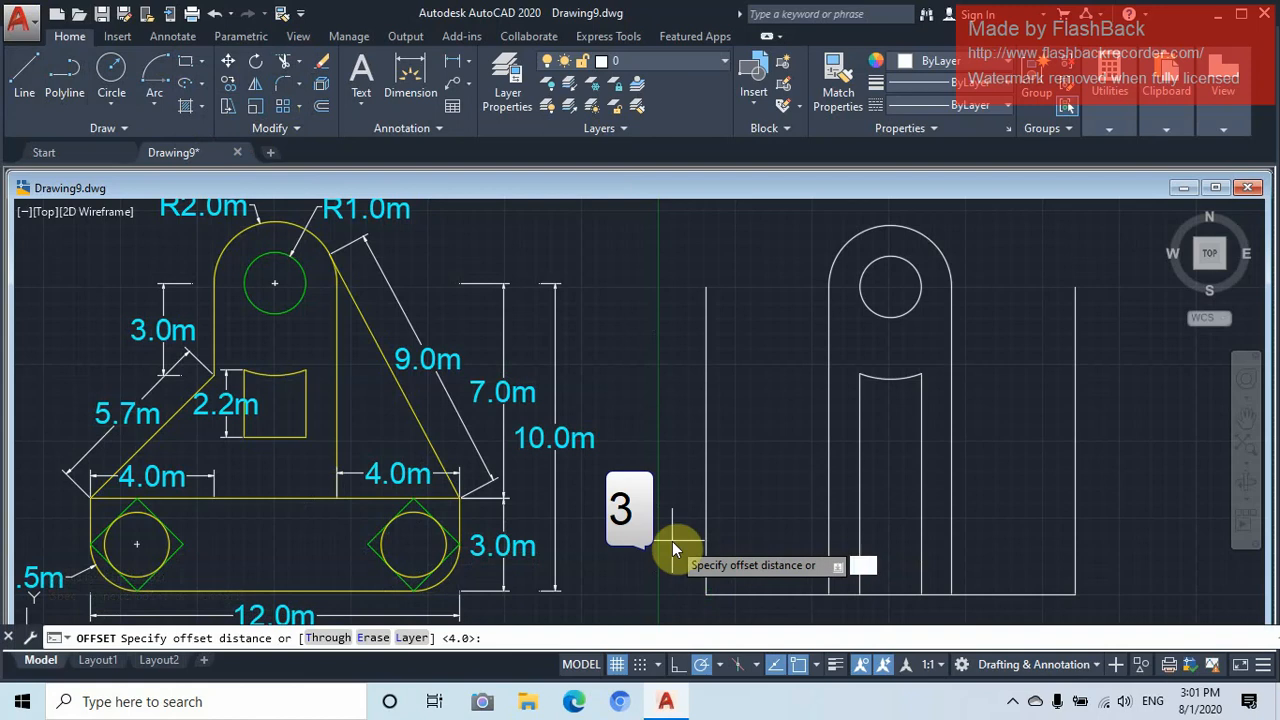
key("Return")
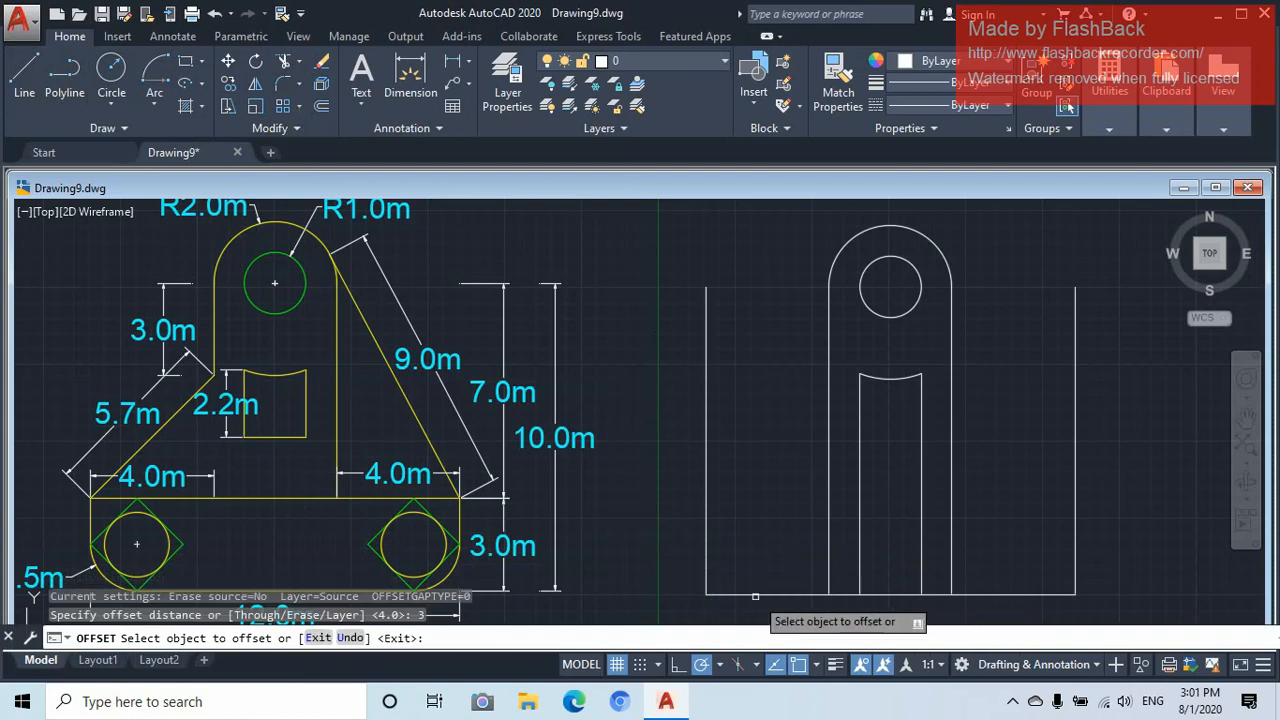
left_click(755, 596)
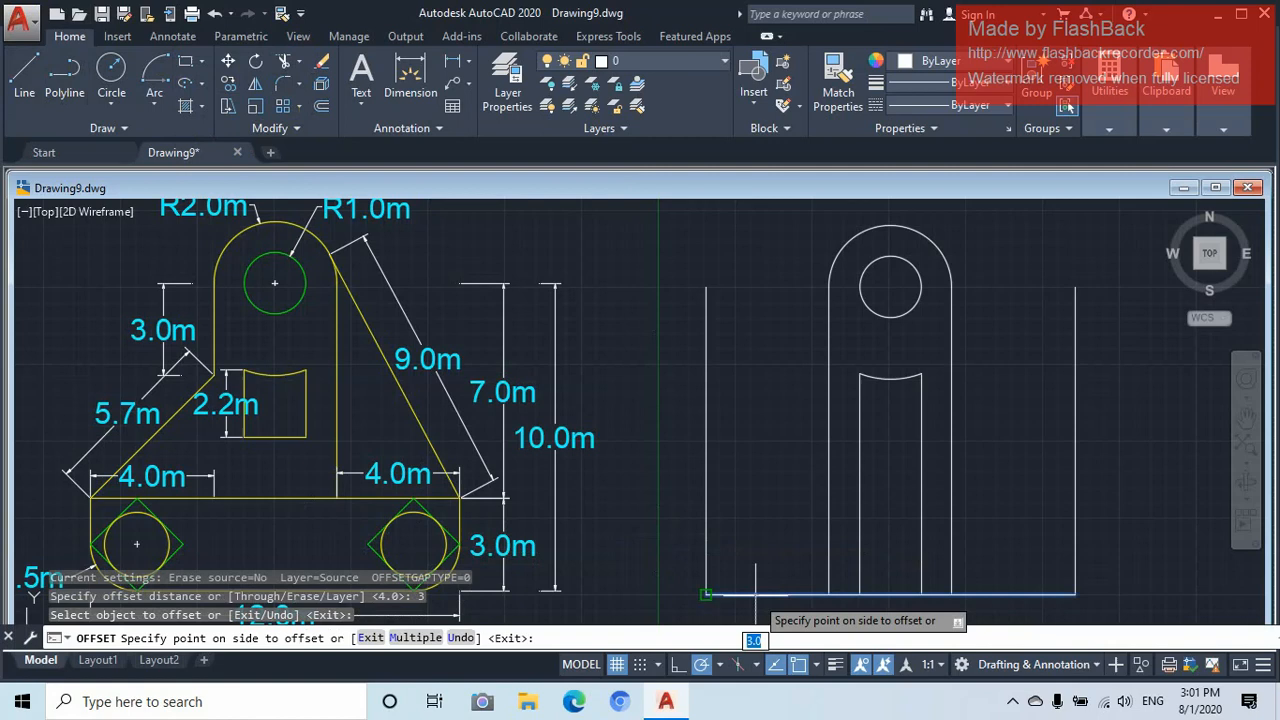
left_click(762, 546)
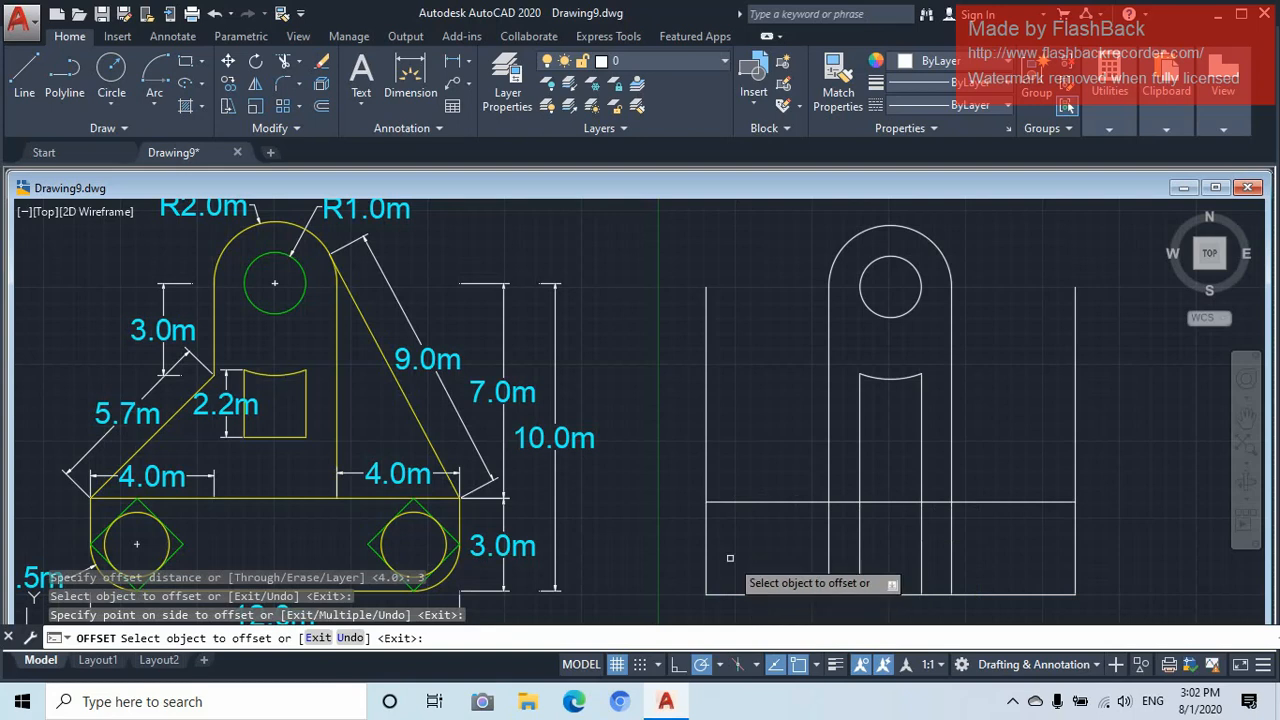
key("Return")
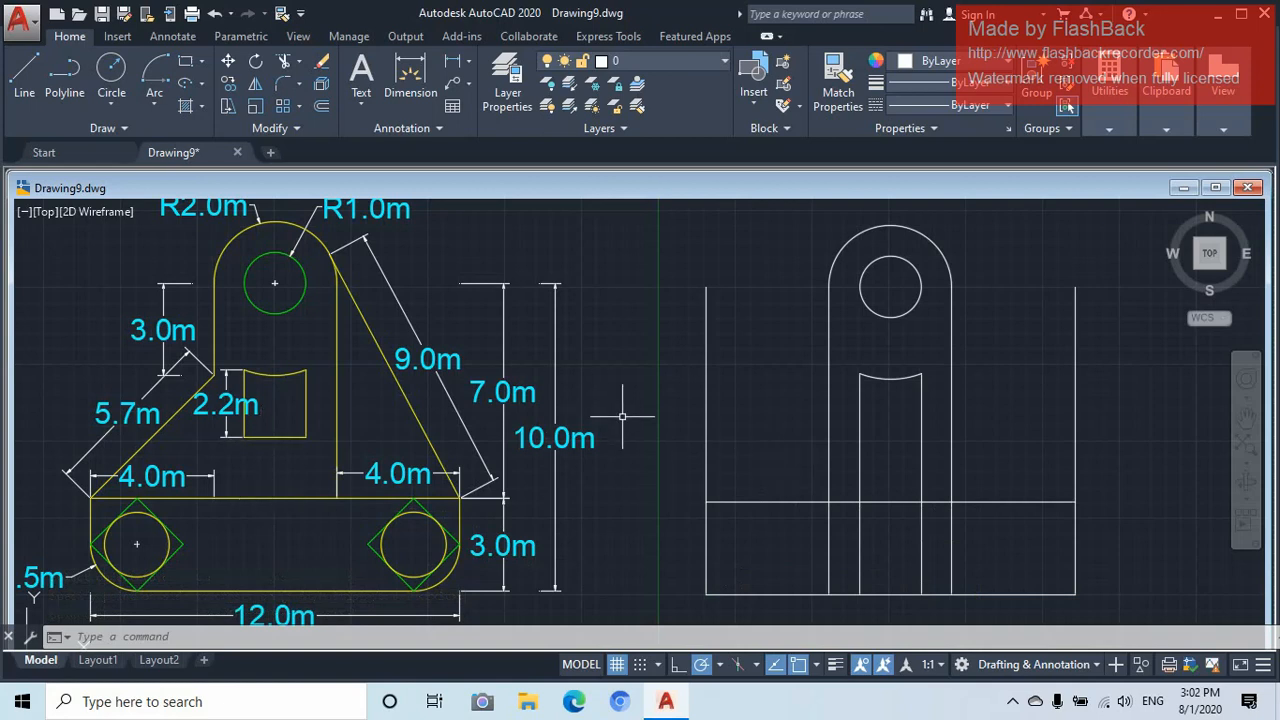
Offset the upper horizontal line of the base upward by 2
type("o")
key("Return")
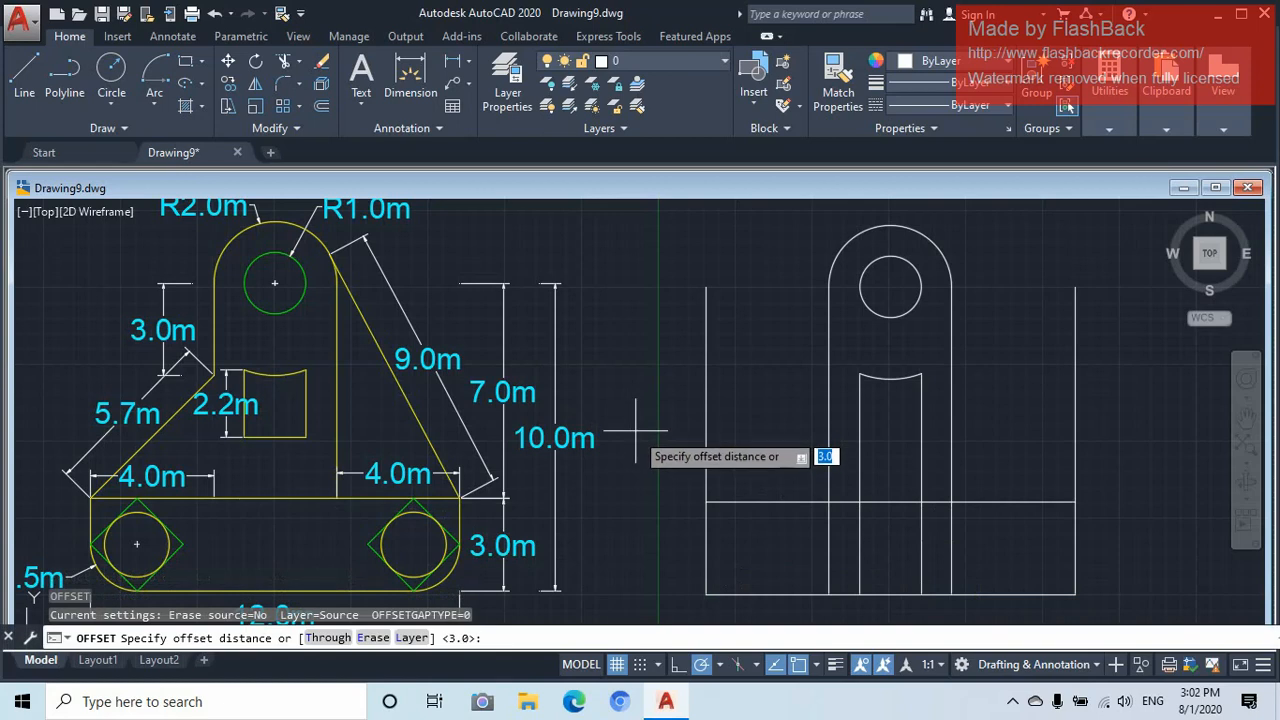
type("2")
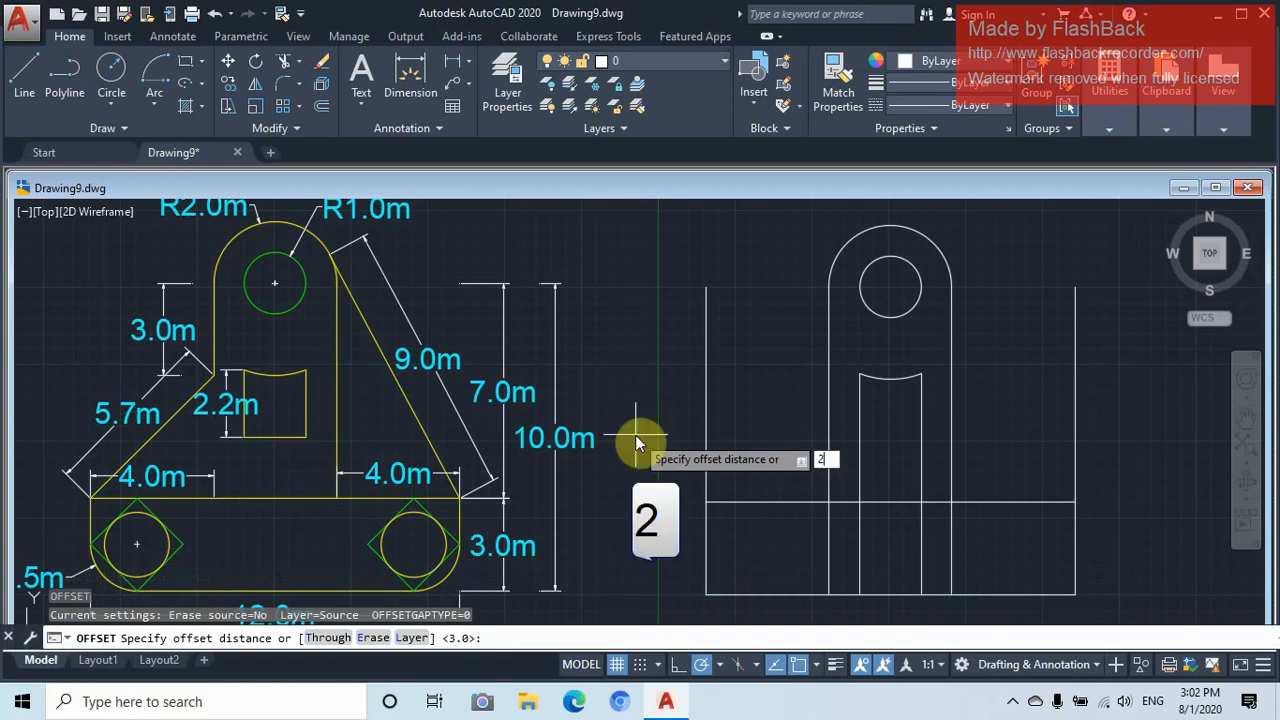
key("Return")
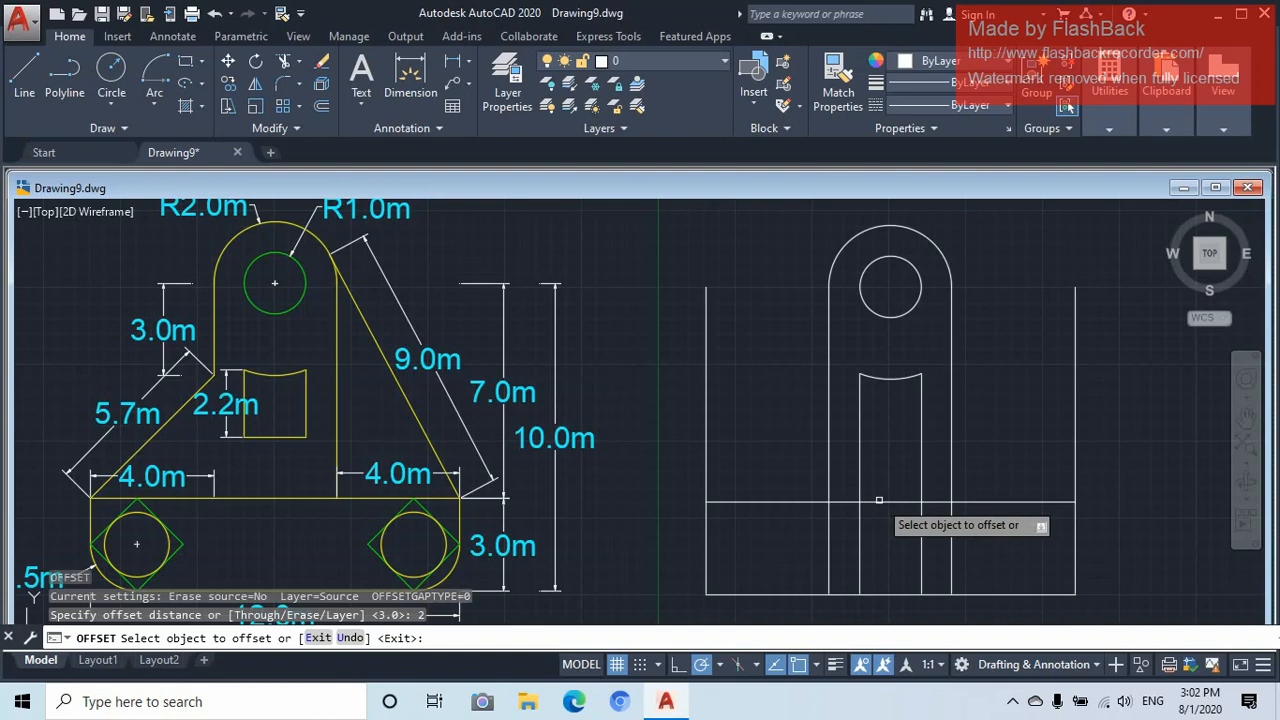
left_click(878, 501)
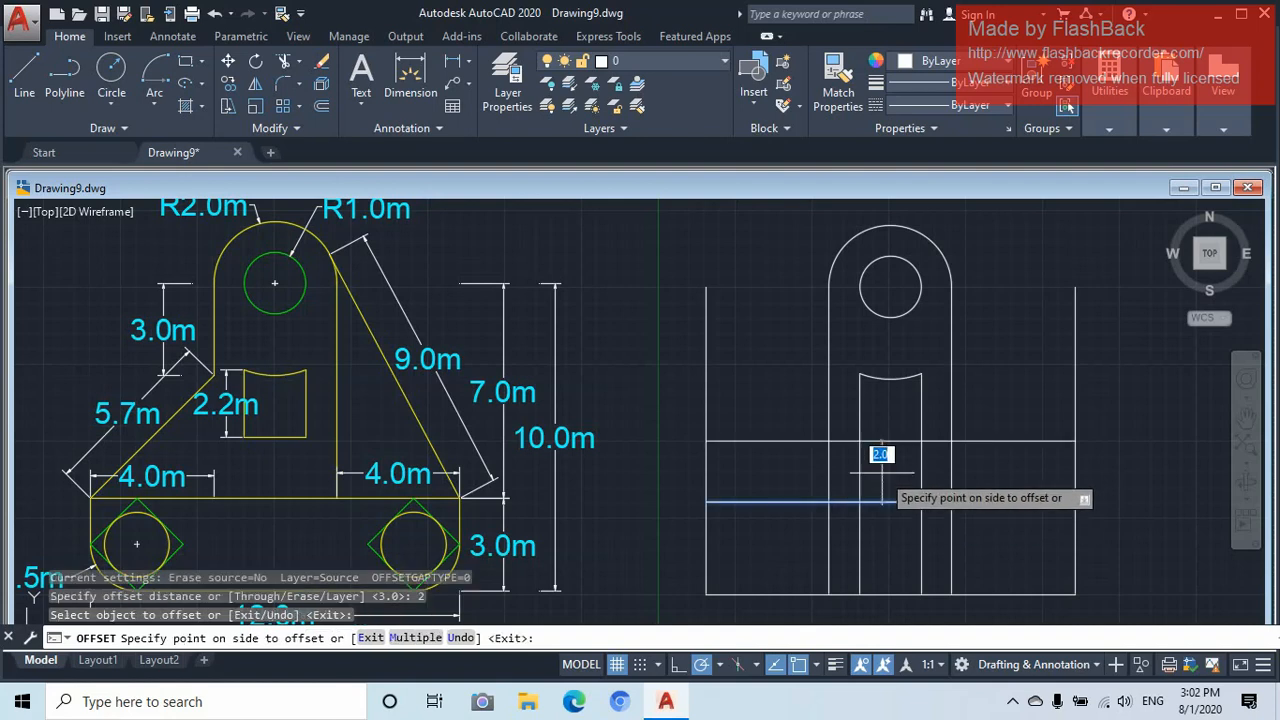
left_click(882, 465)
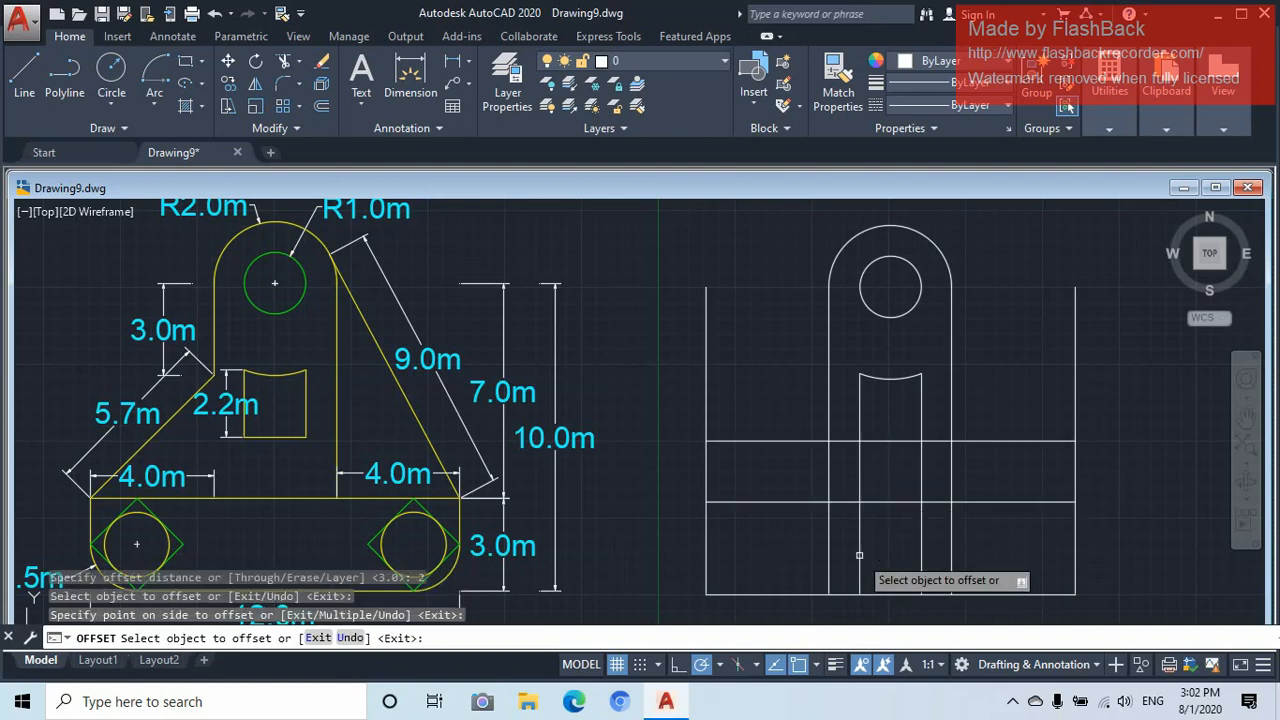
key("Escape")
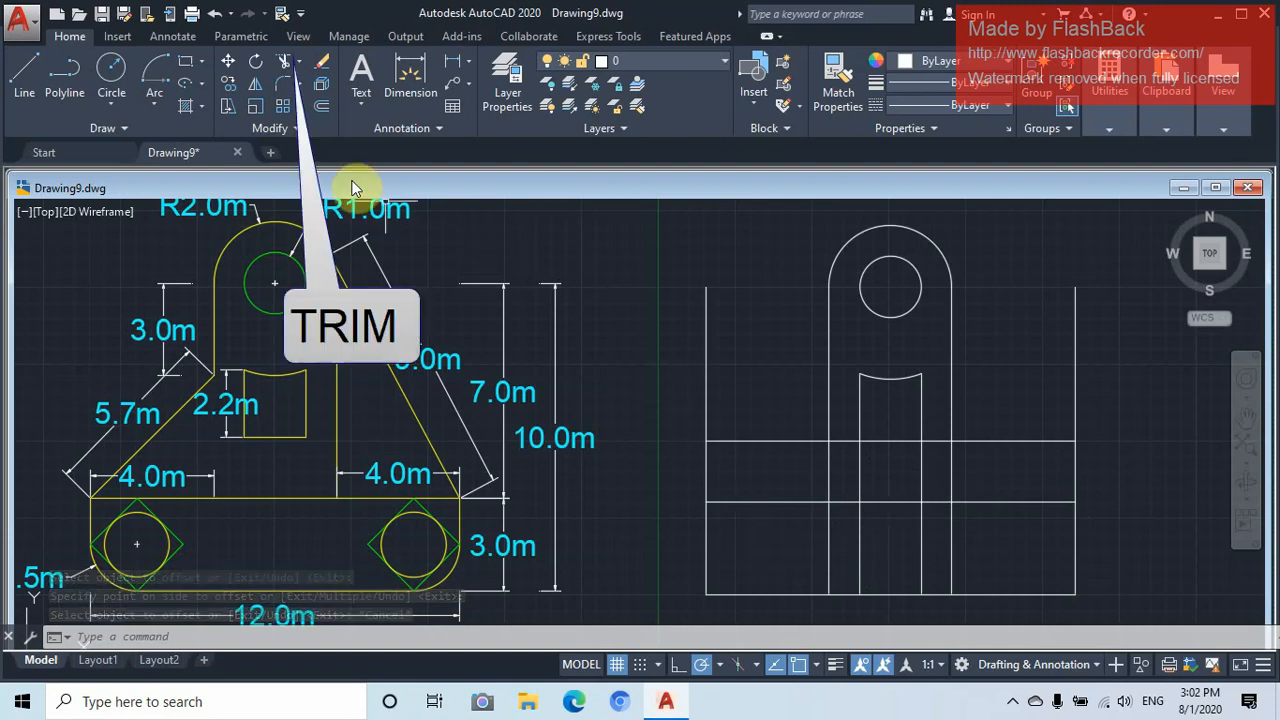
Trim the slot sides between the two upper horizontals, the topmost horizontal's pieces beside the slot, and the outer verticals above it
left_click(285, 62)
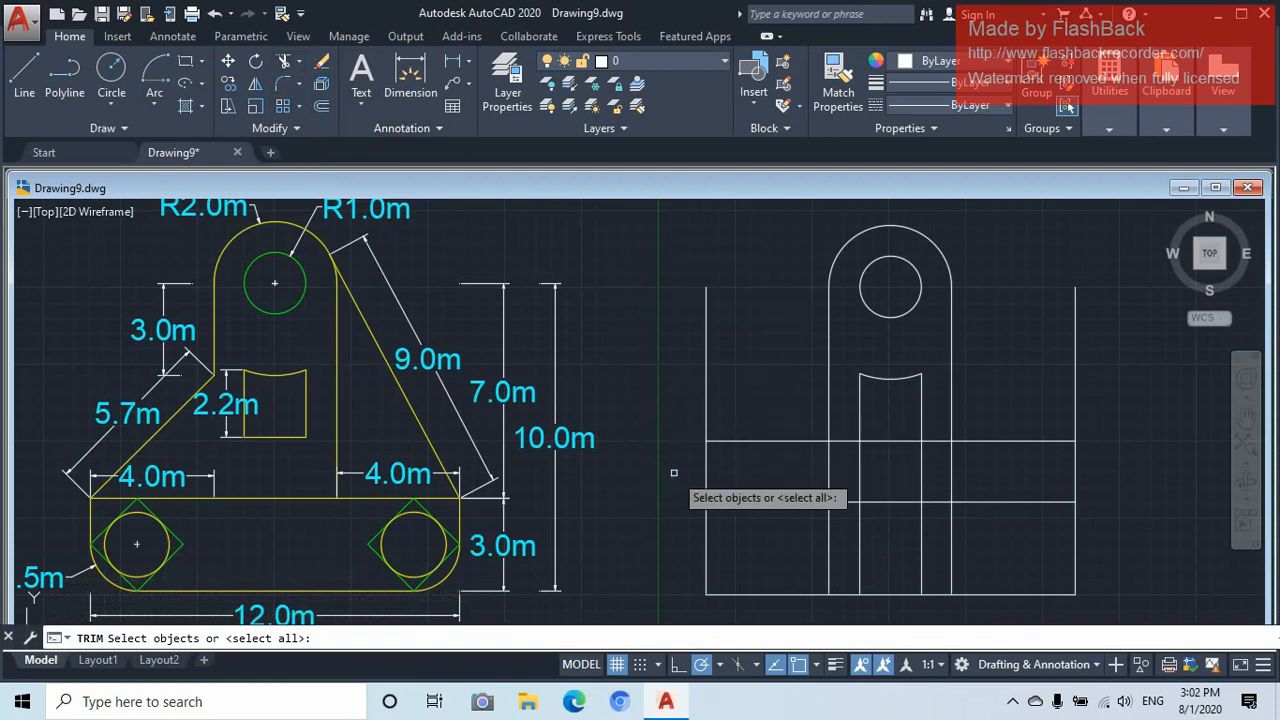
key("Return")
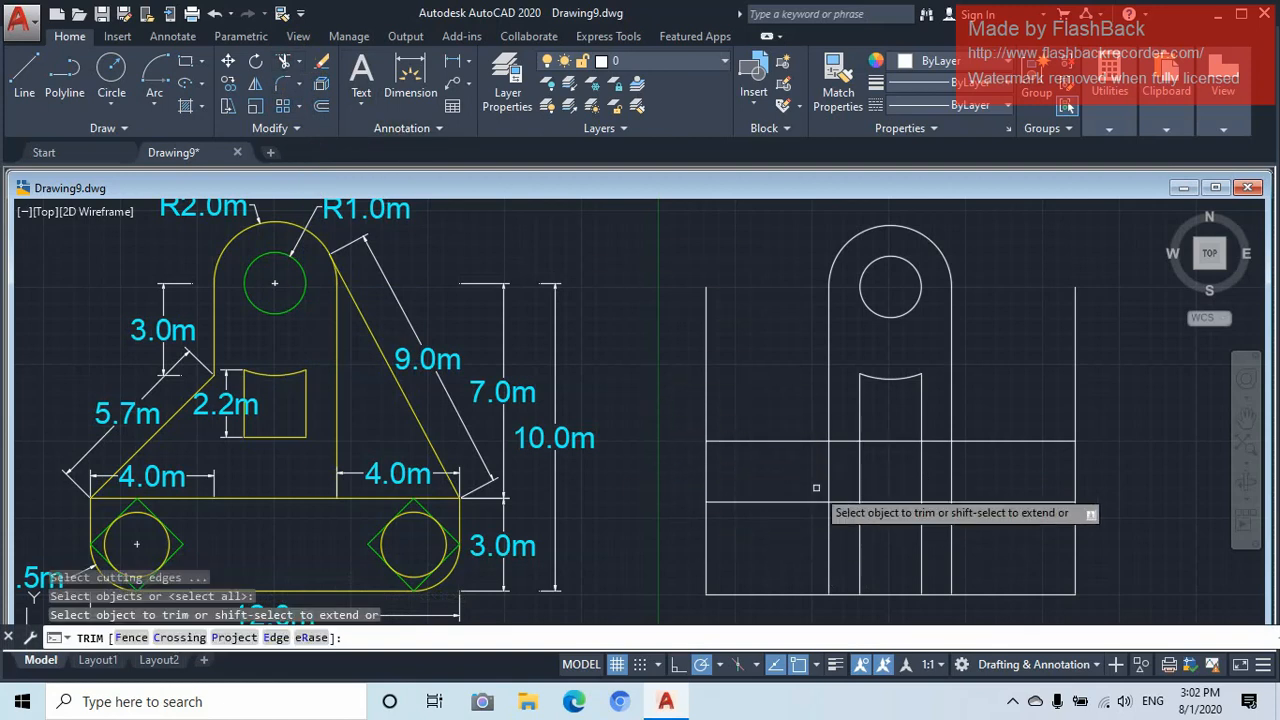
left_click(921, 468)
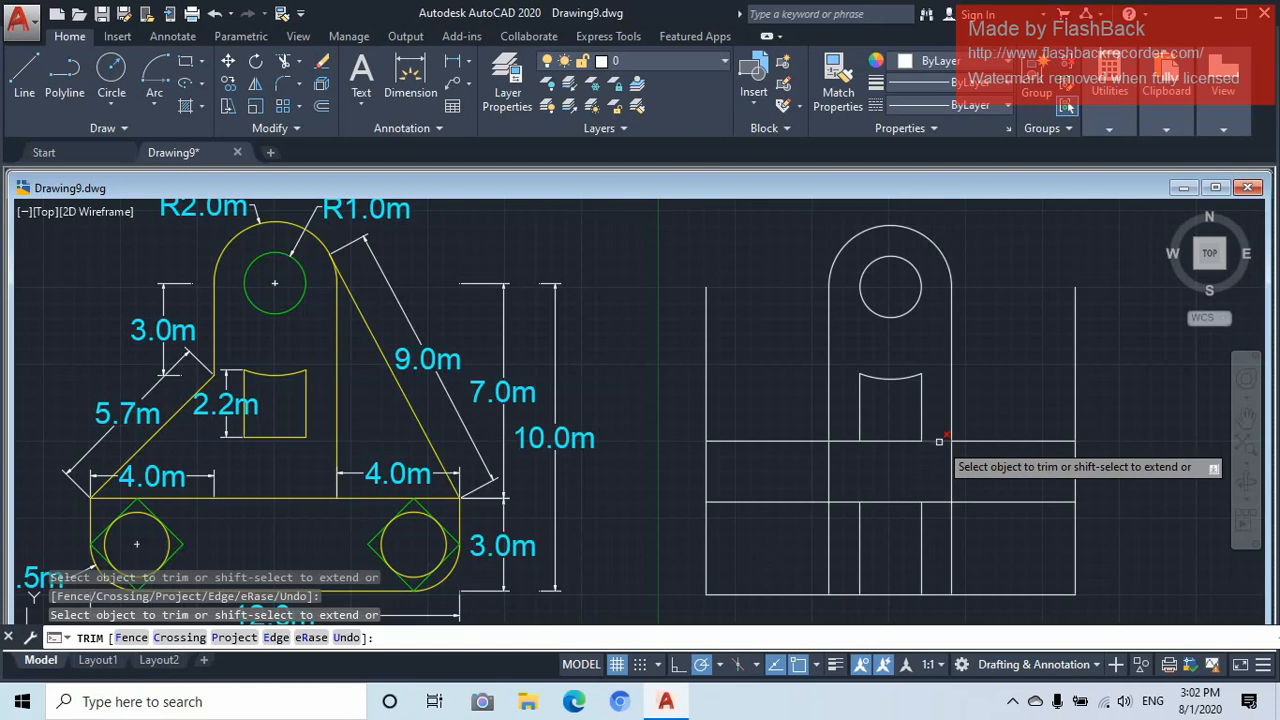
left_click(848, 440)
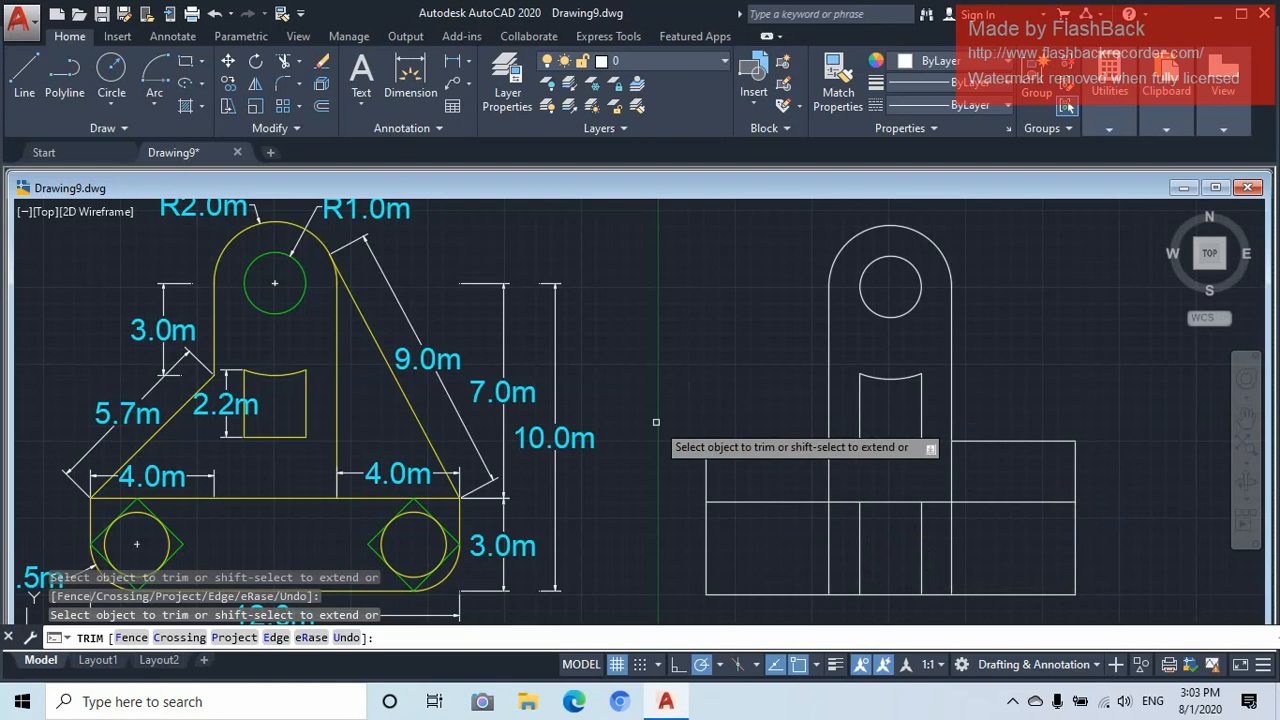
key("Escape")
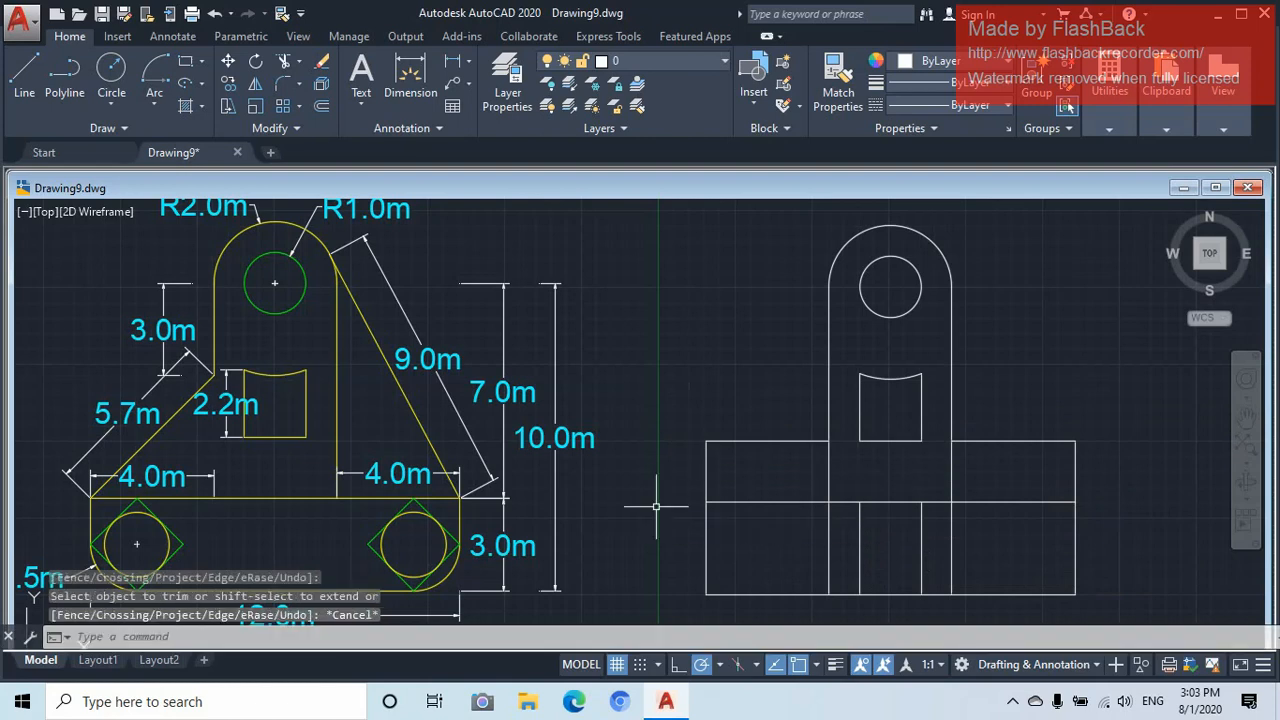
Erase the two leftover inner vertical pieces inside the base rectangle
left_click(935, 548)
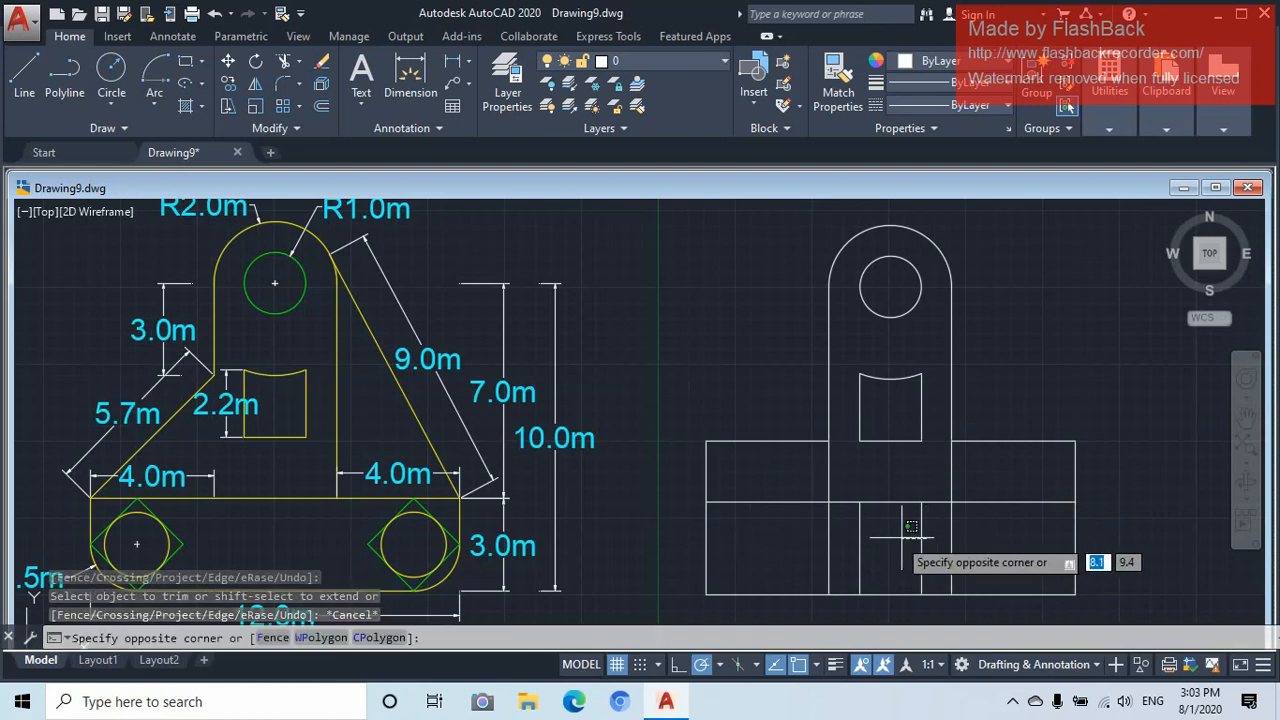
left_click(848, 562)
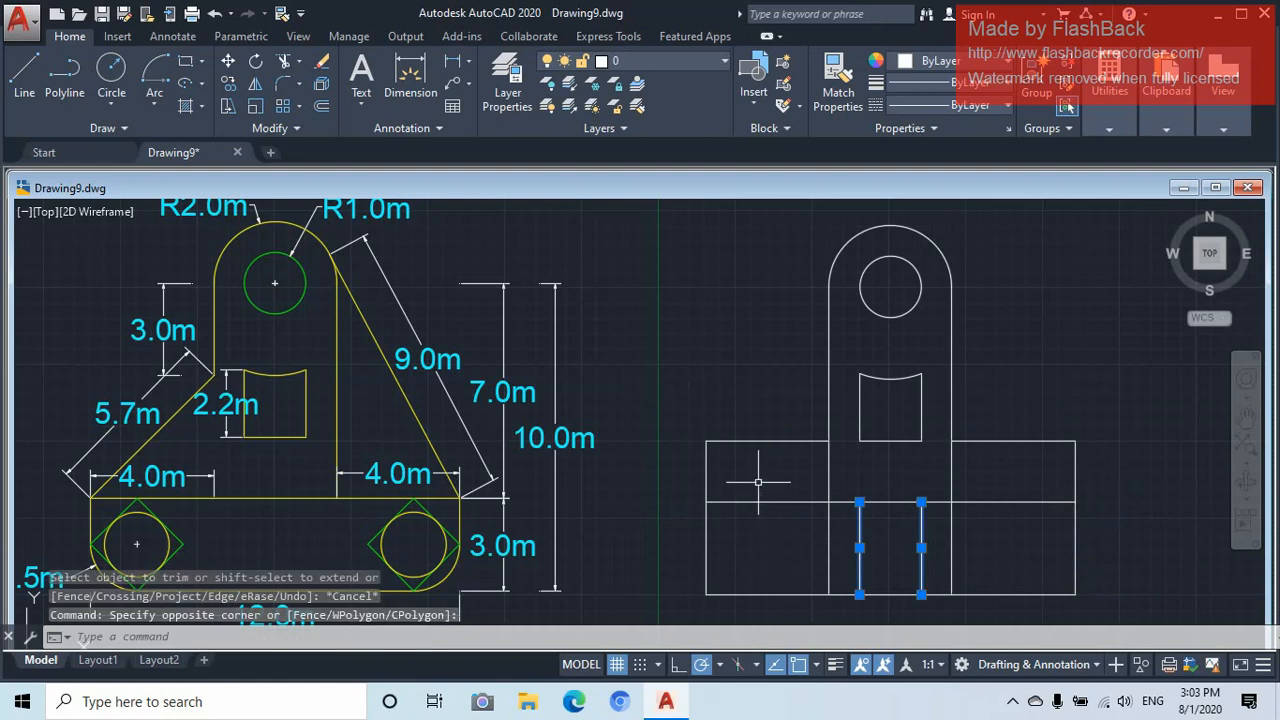
right_click(601, 525)
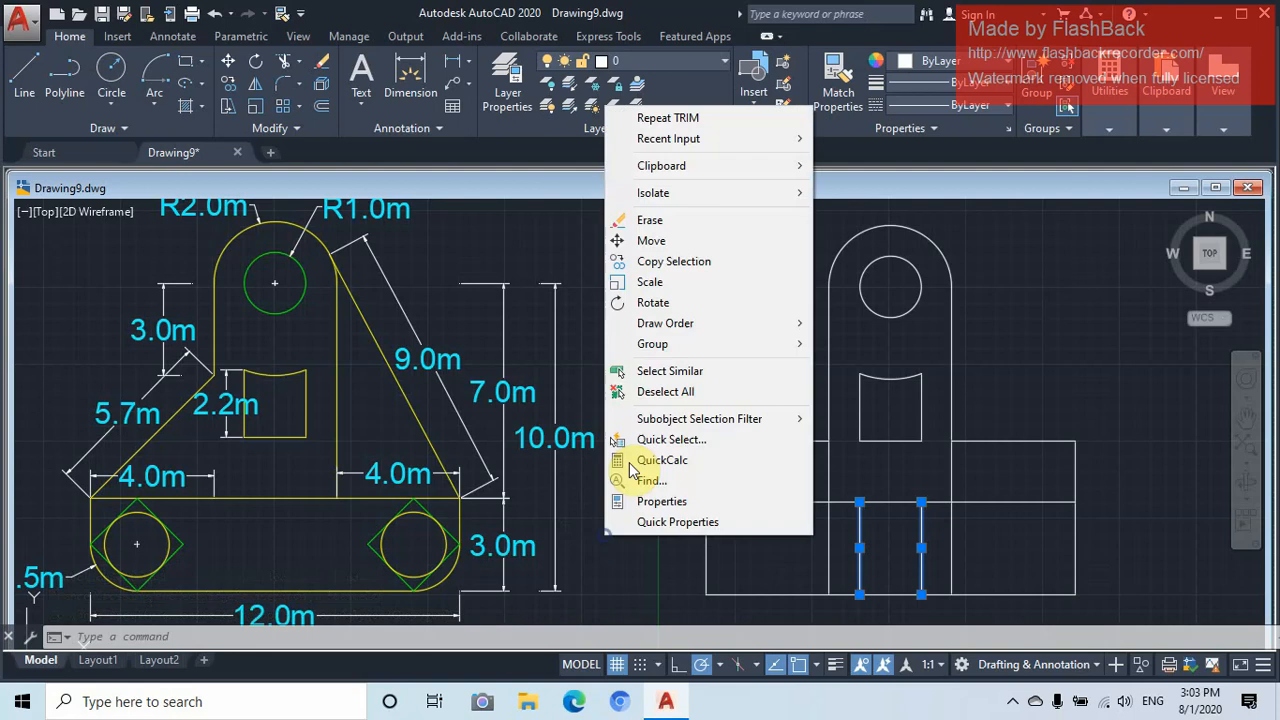
left_click(652, 221)
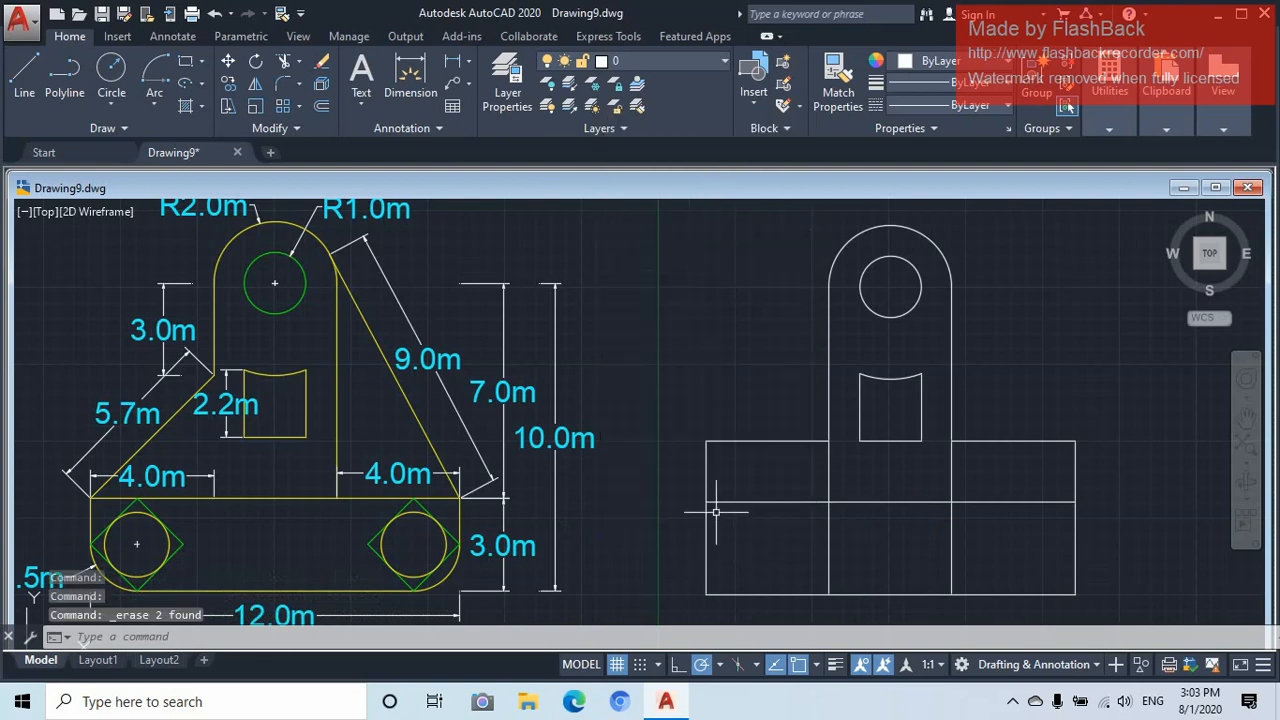
Erase the two leftover horizontal pieces on either side of the upright, above the base
left_click(746, 441)
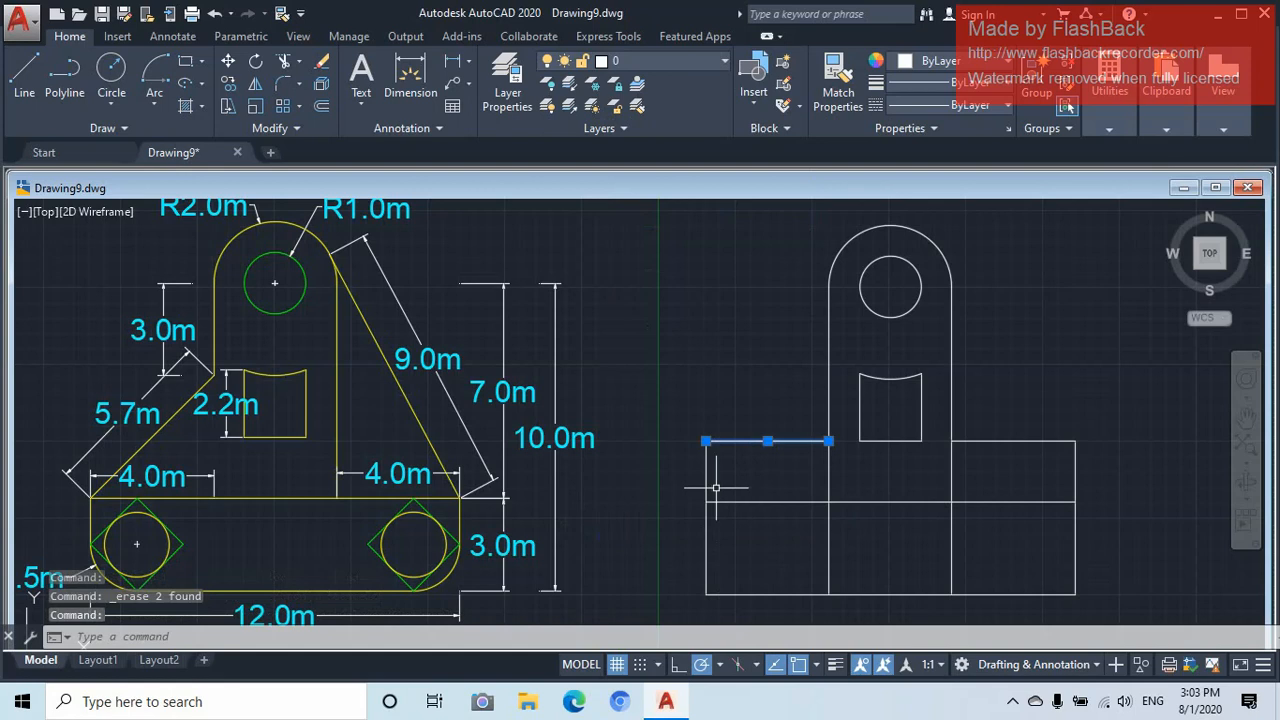
left_click(1024, 441)
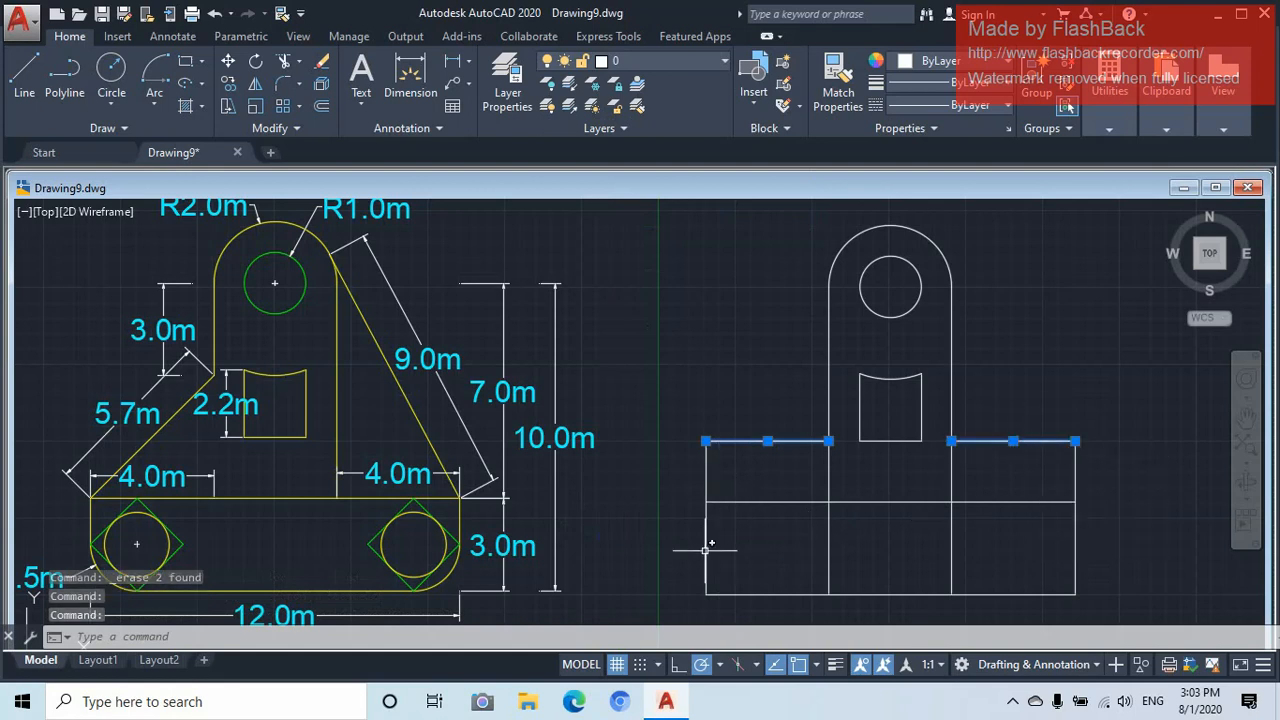
right_click(635, 550)
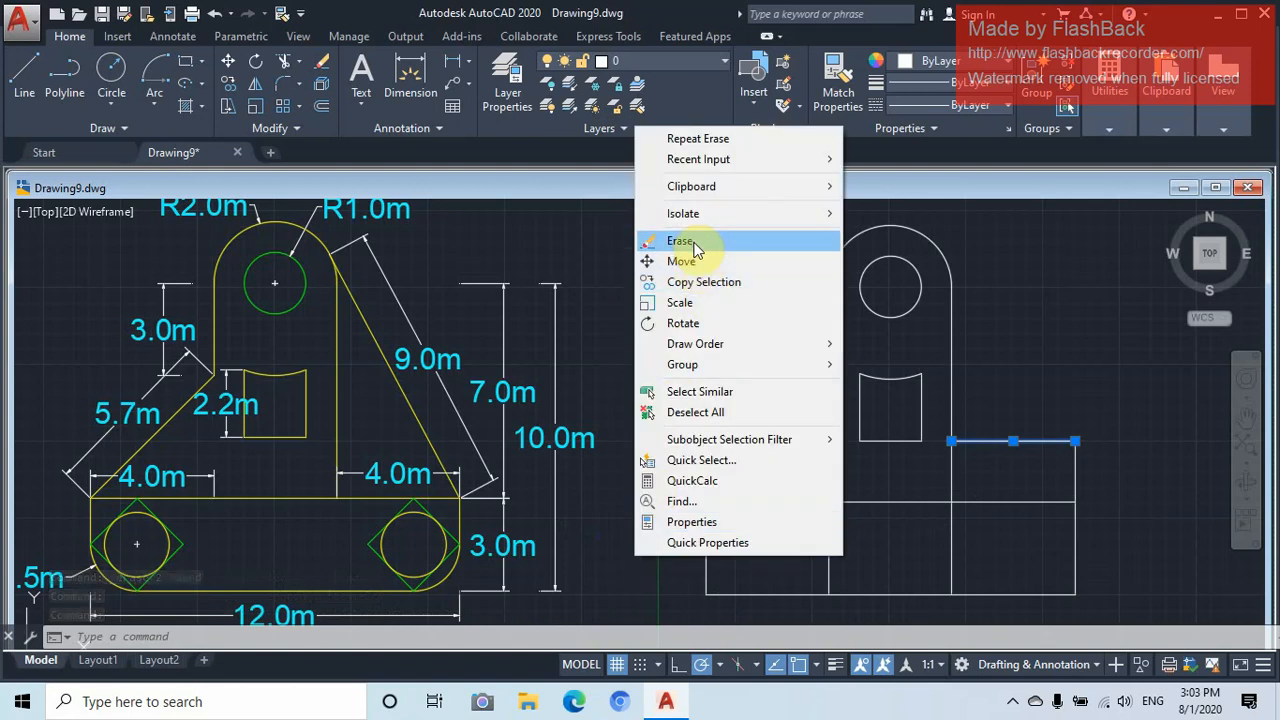
left_click(697, 250)
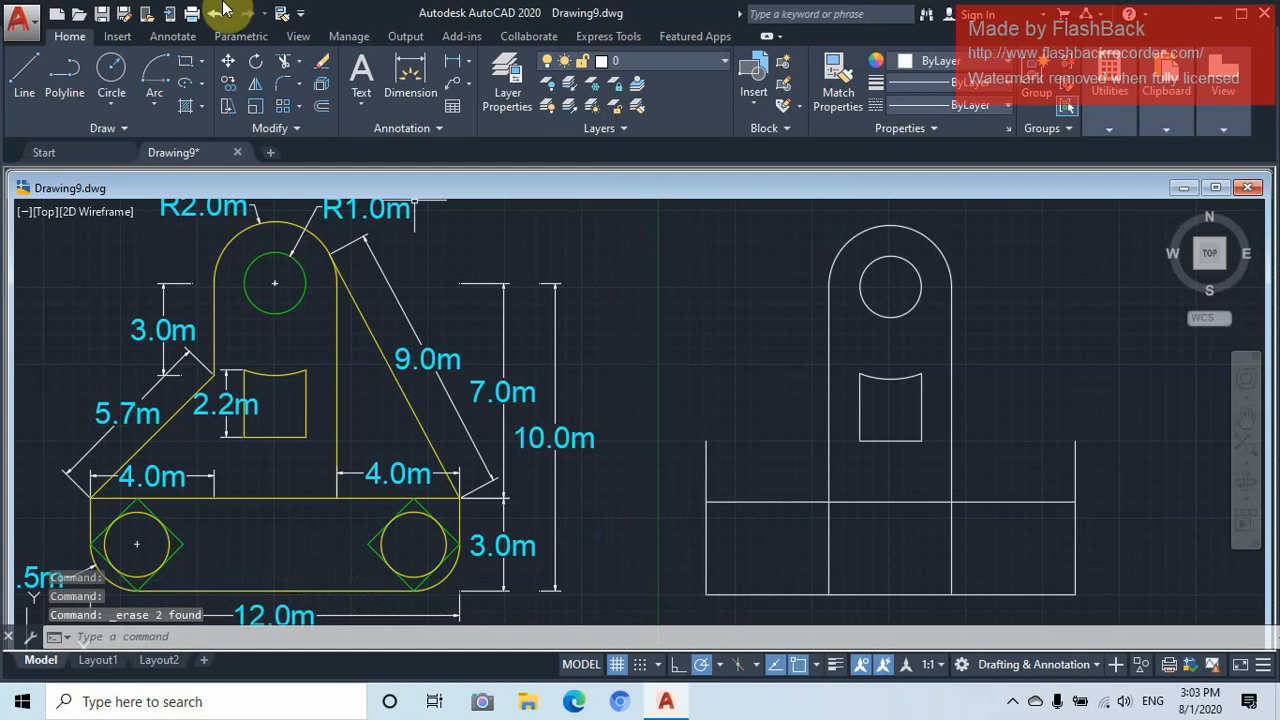
Trim the outer verticals above the base and the upright's two side lines inside the base rectangle
left_click(281, 62)
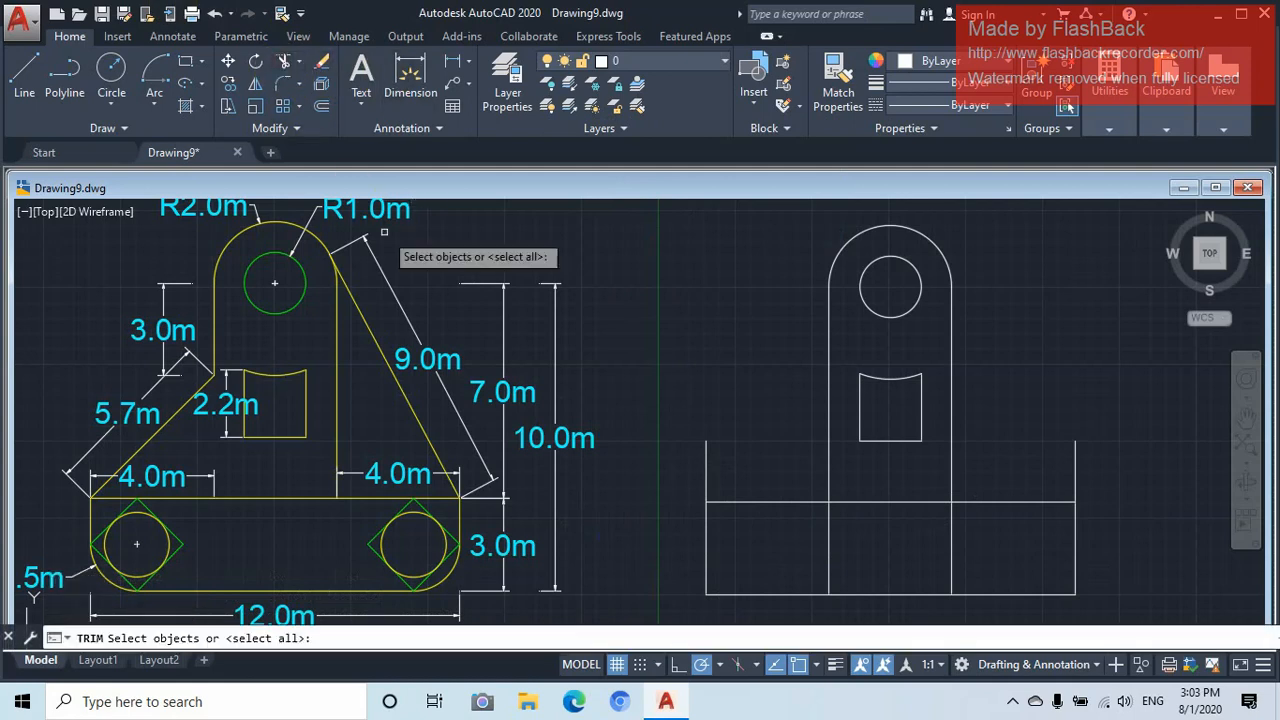
key("Return")
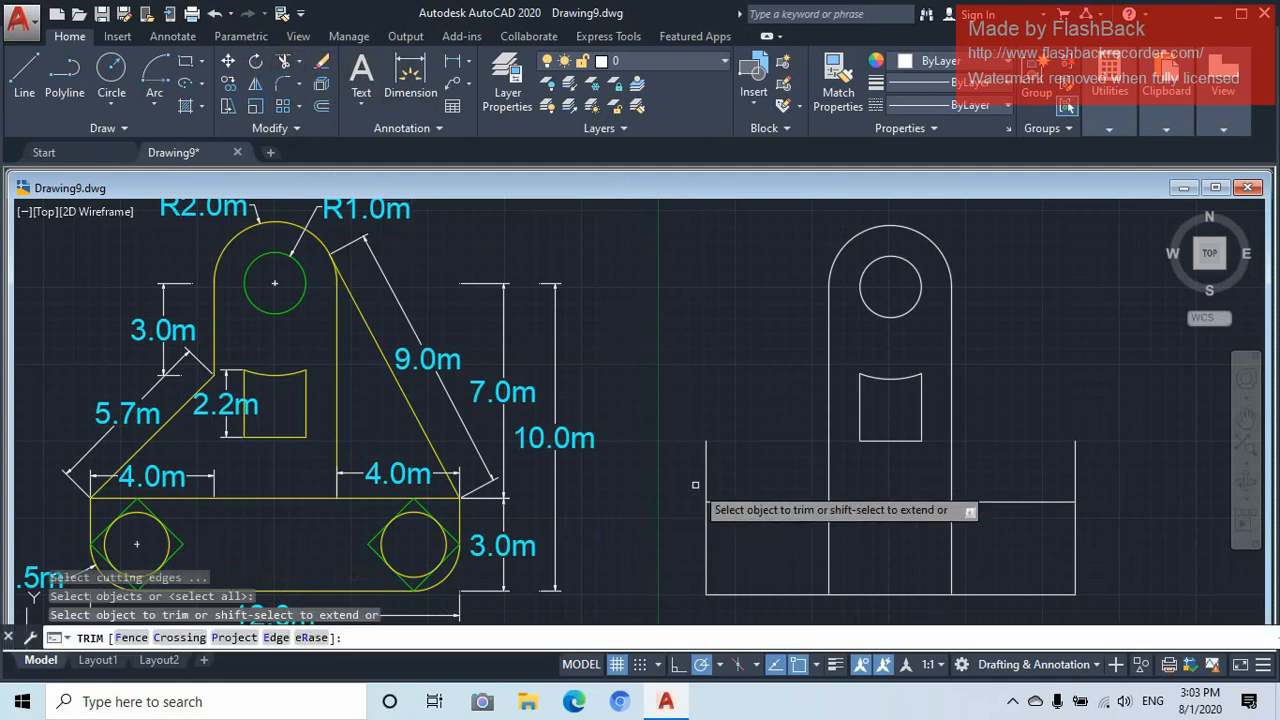
left_click(706, 472)
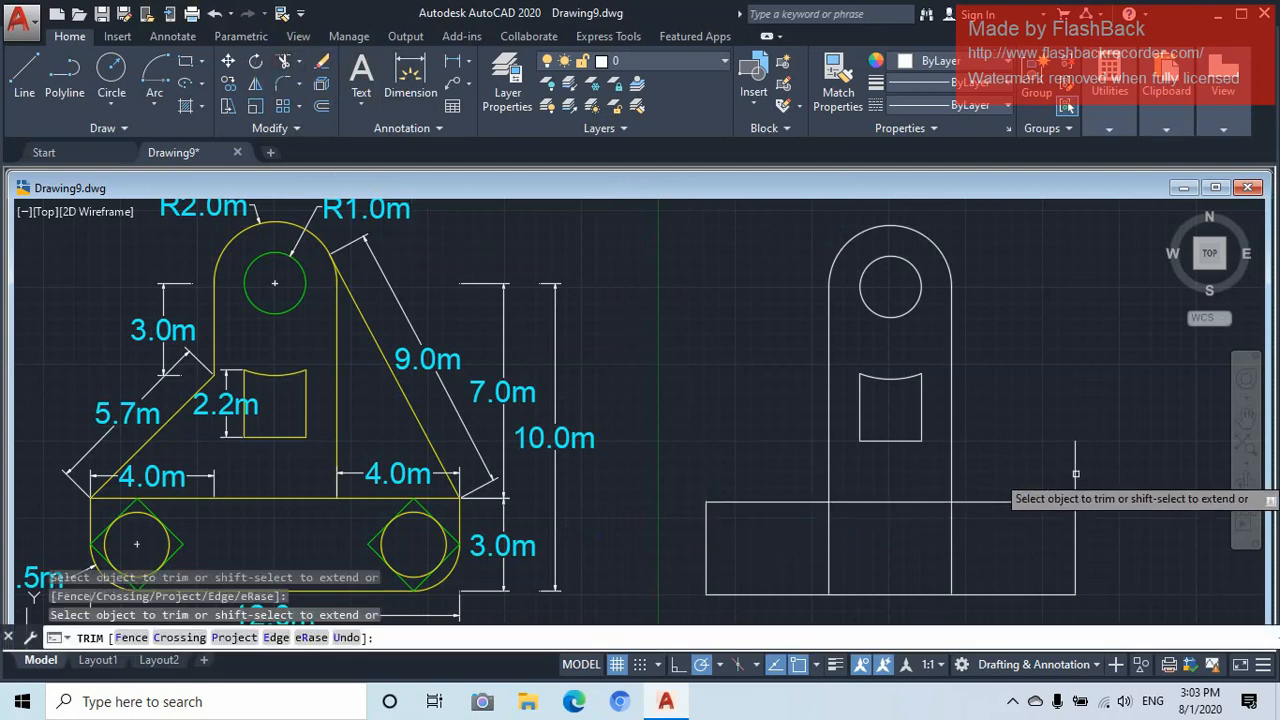
left_click(1075, 473)
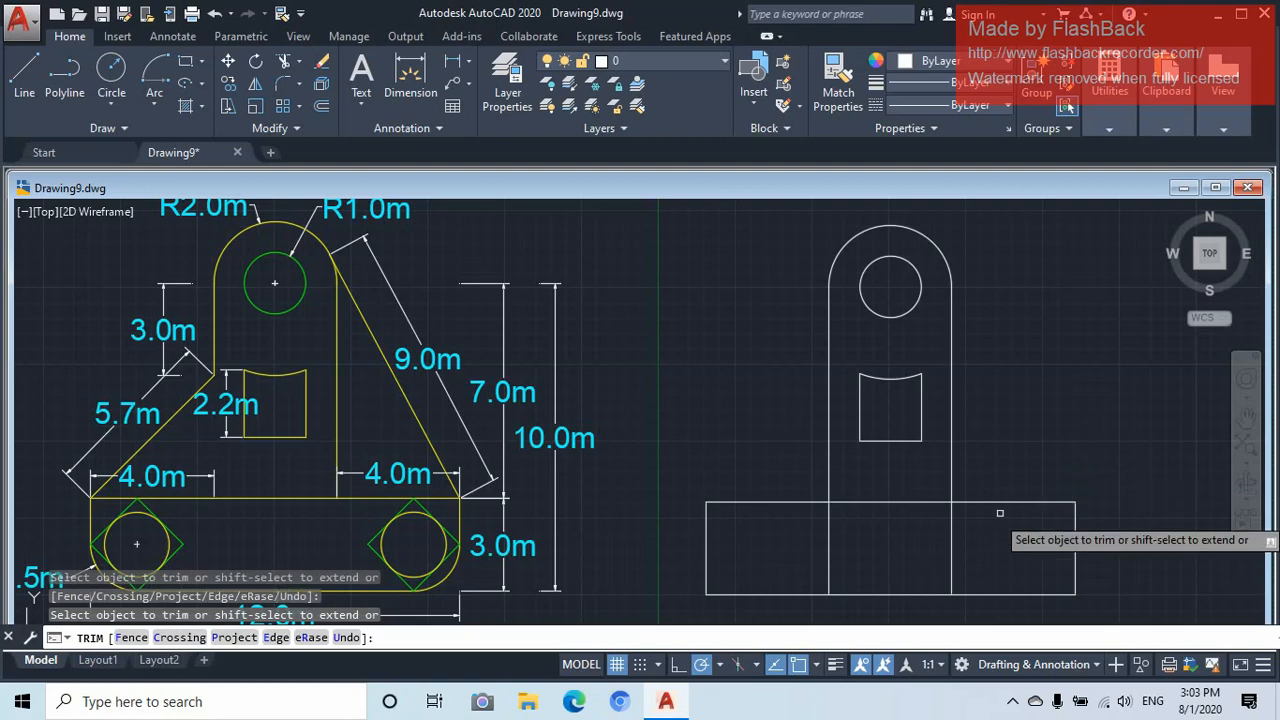
left_click(953, 548)
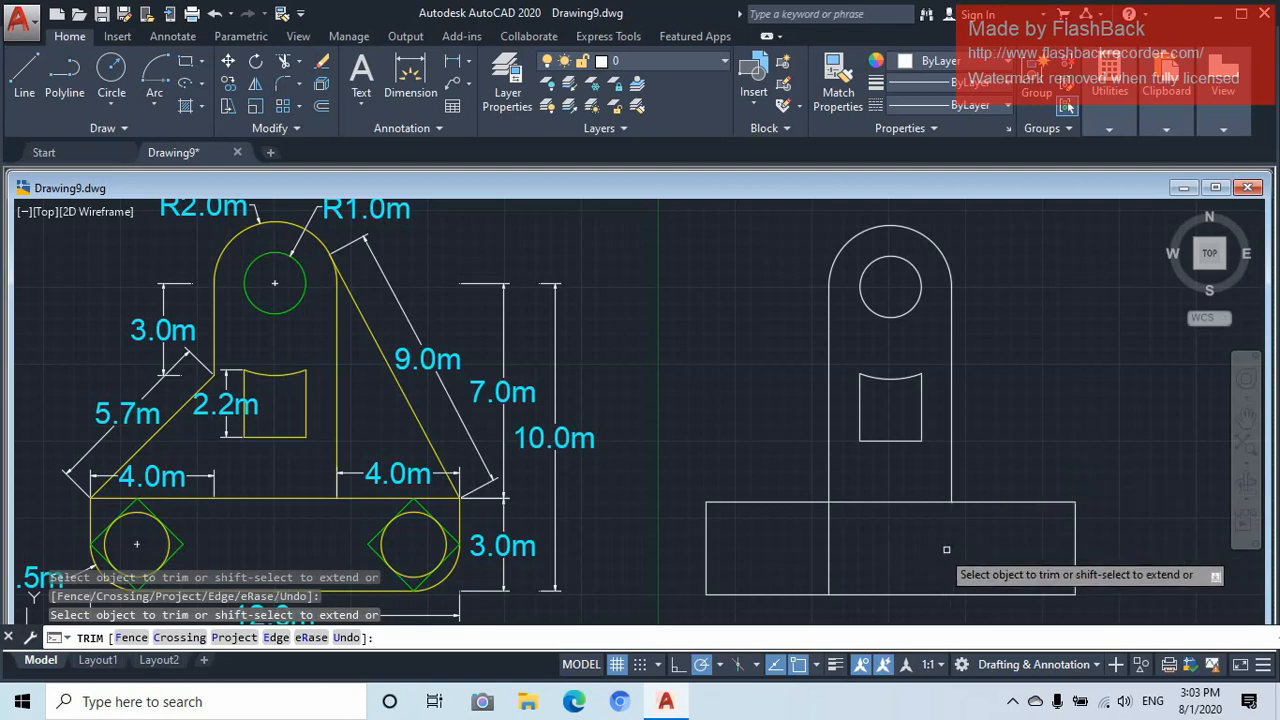
left_click(830, 553)
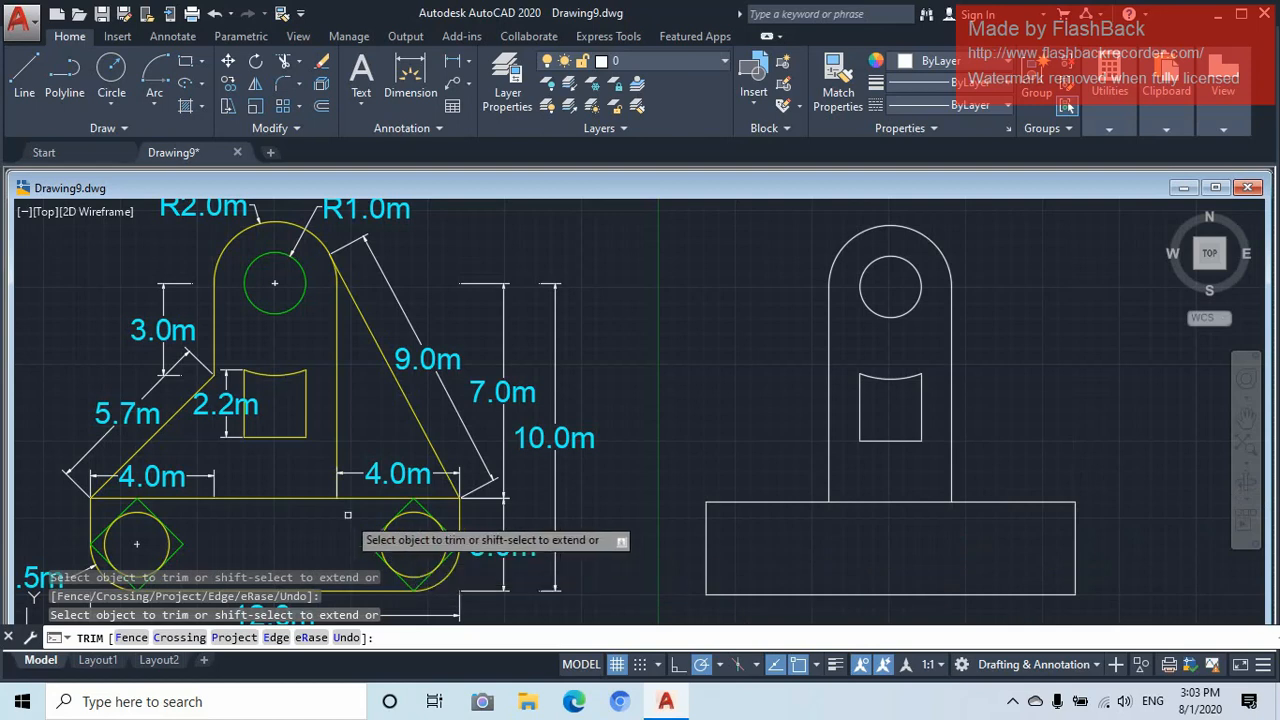
key("Escape")
key("Escape")
key("Escape")
key("Escape")
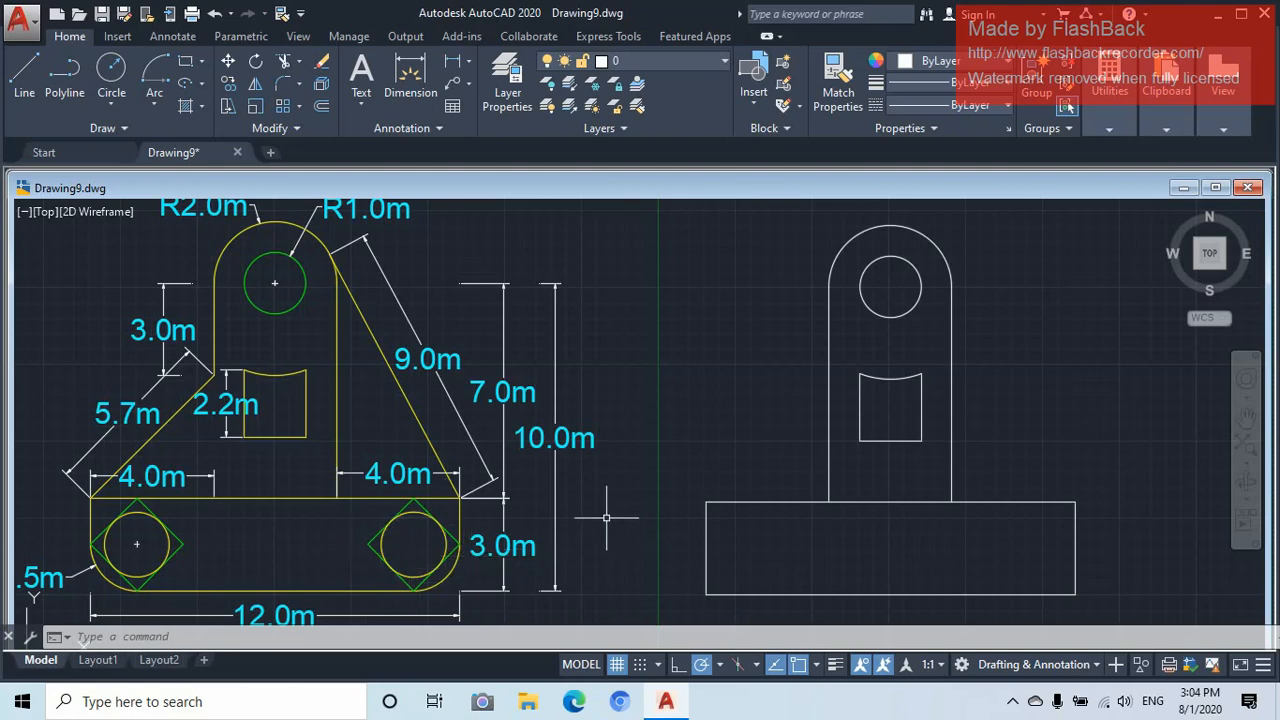
left_click(24, 90)
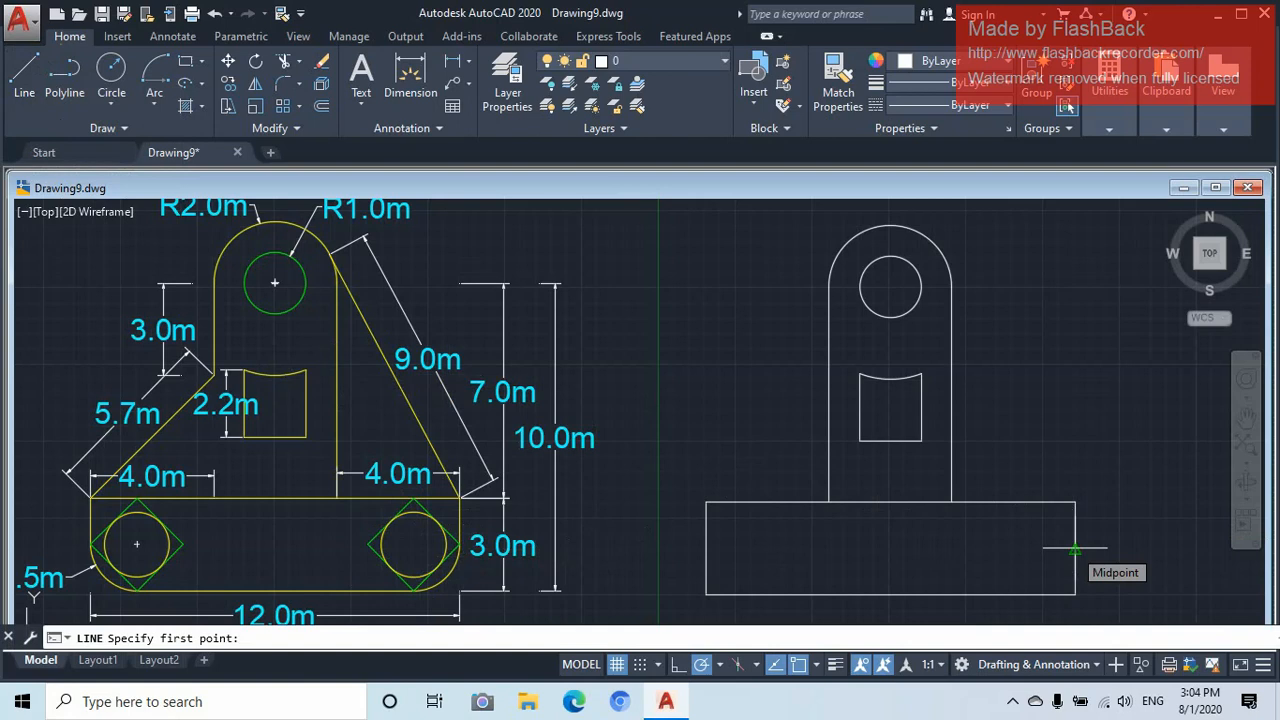
scroll(1074, 548, "up", 2)
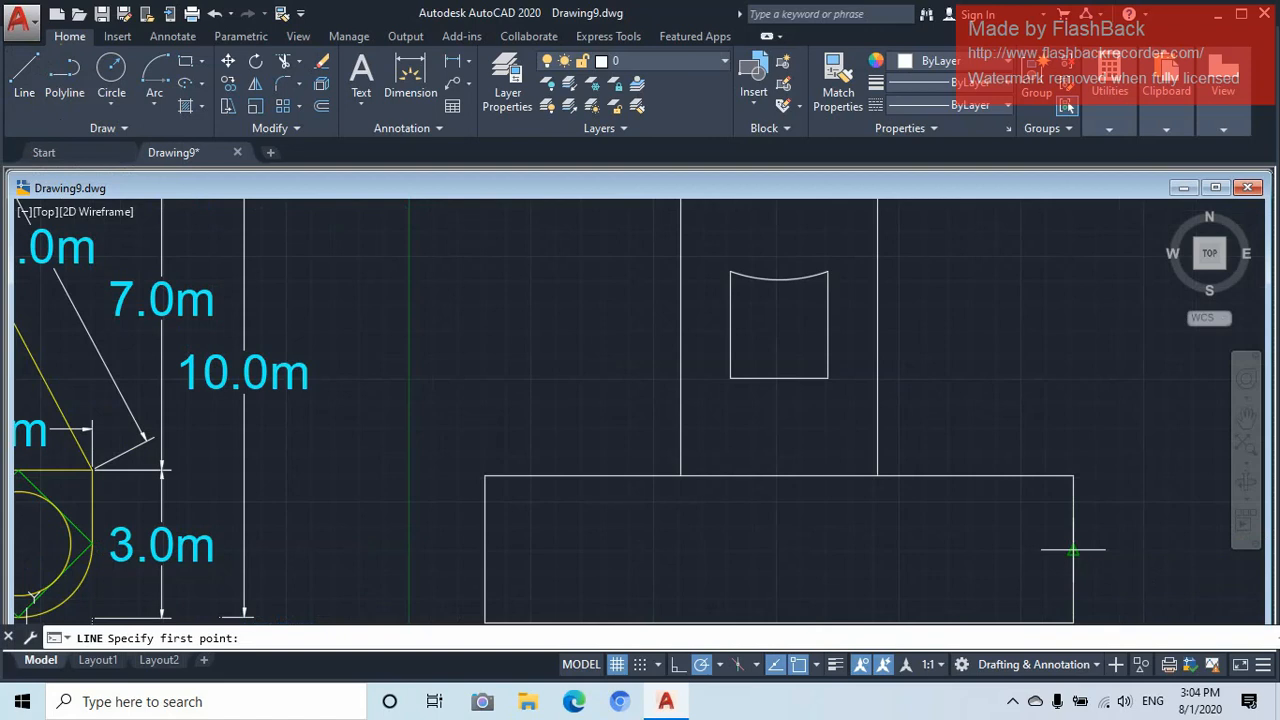
scroll(1073, 549, "up", 2)
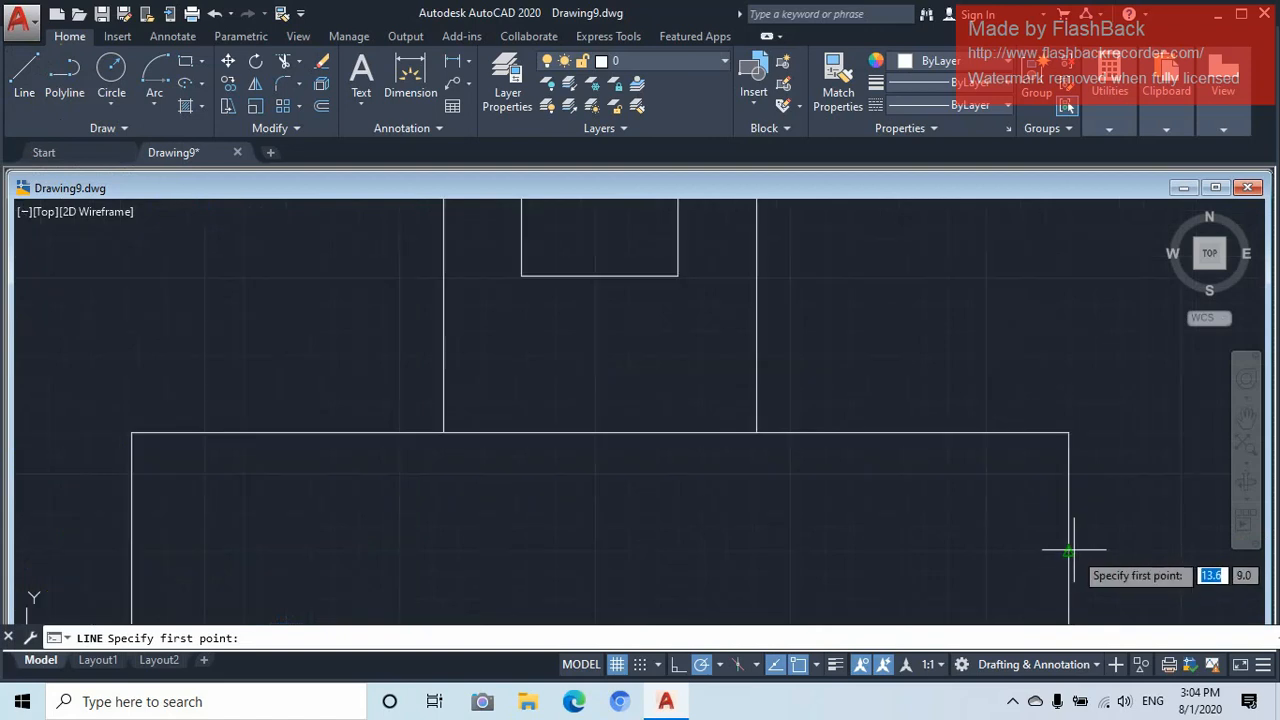
scroll(1068, 549, "down", 4)
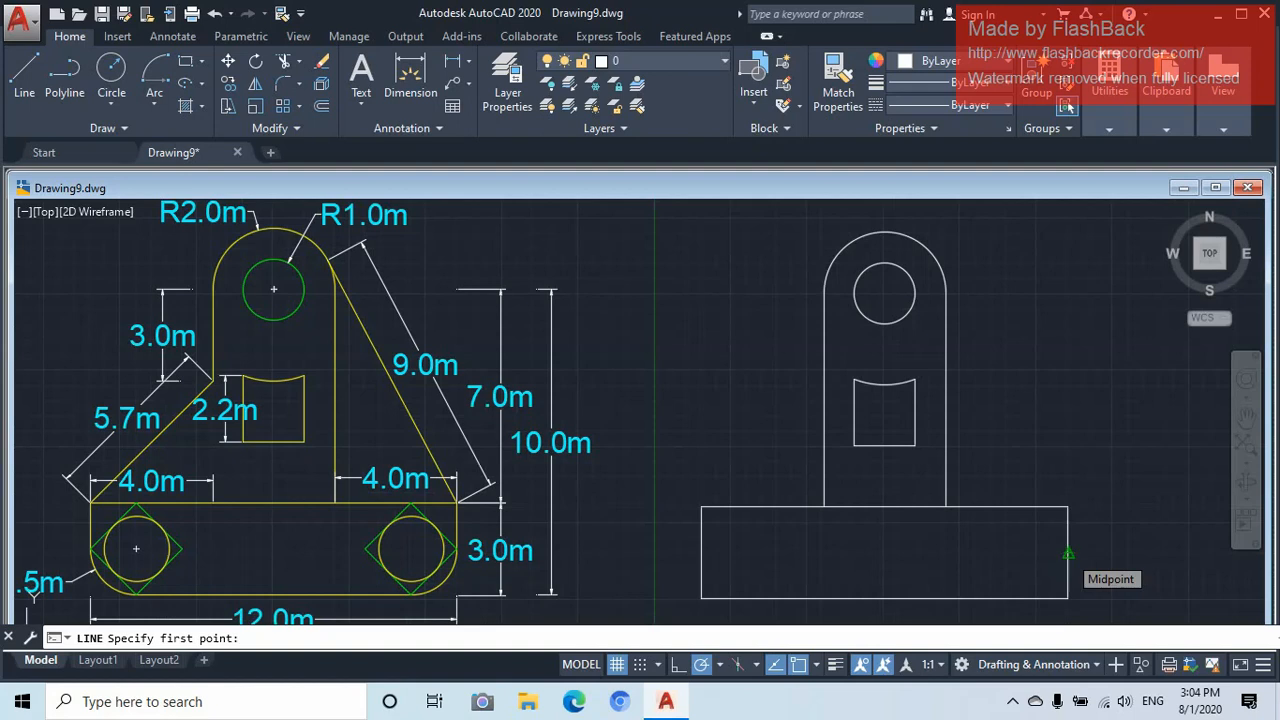
left_click(1068, 553)
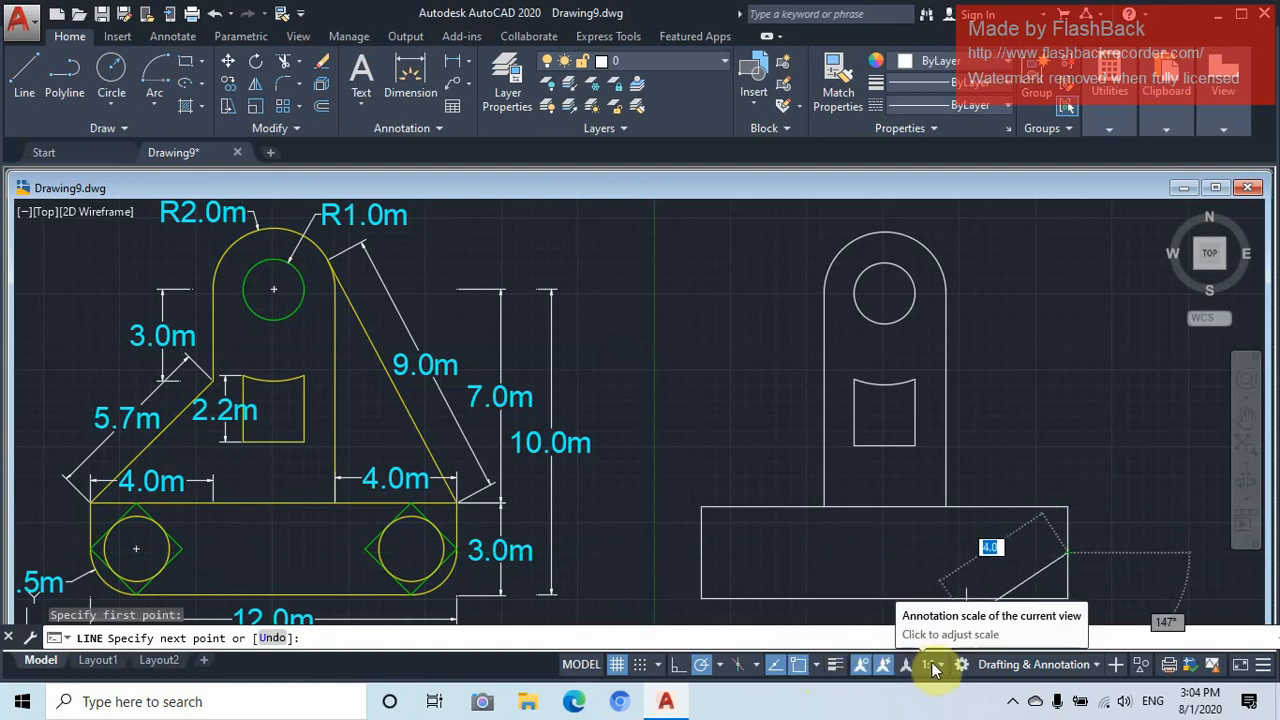
key("Escape")
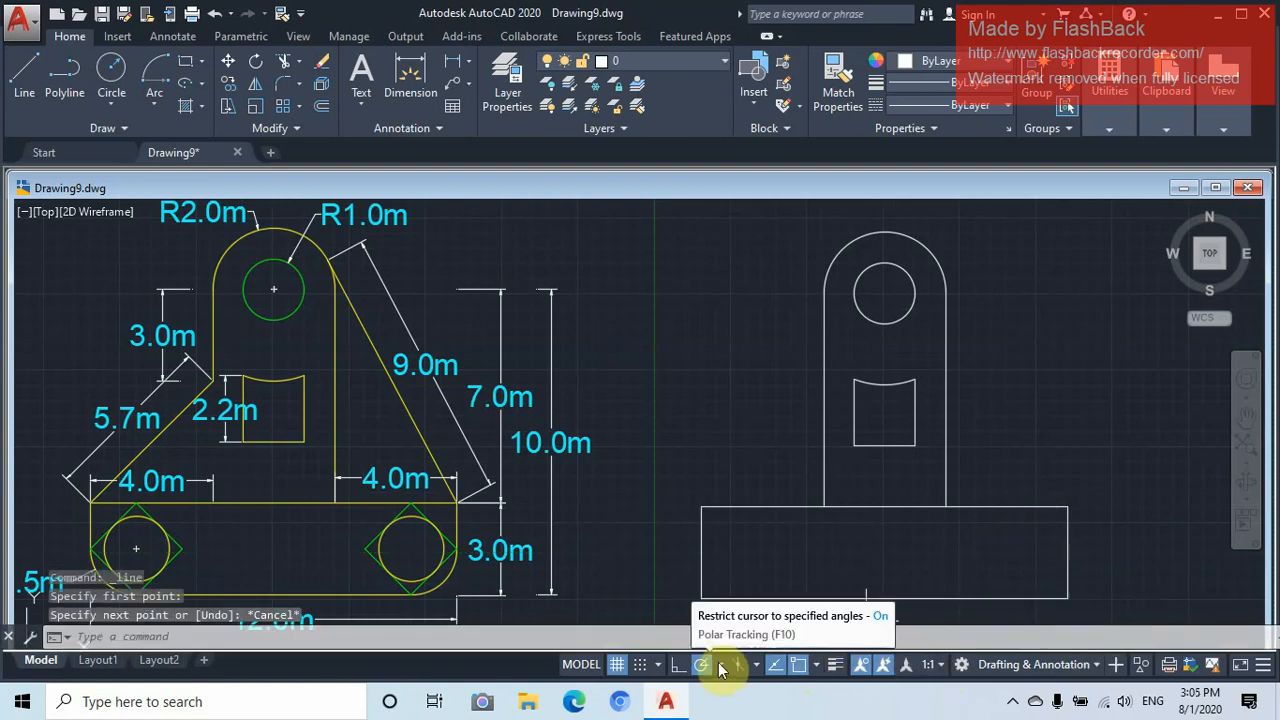
Set the polar tracking angles to 45, 90, 135, 180 and bring up the angle choices again to check
left_click(719, 663)
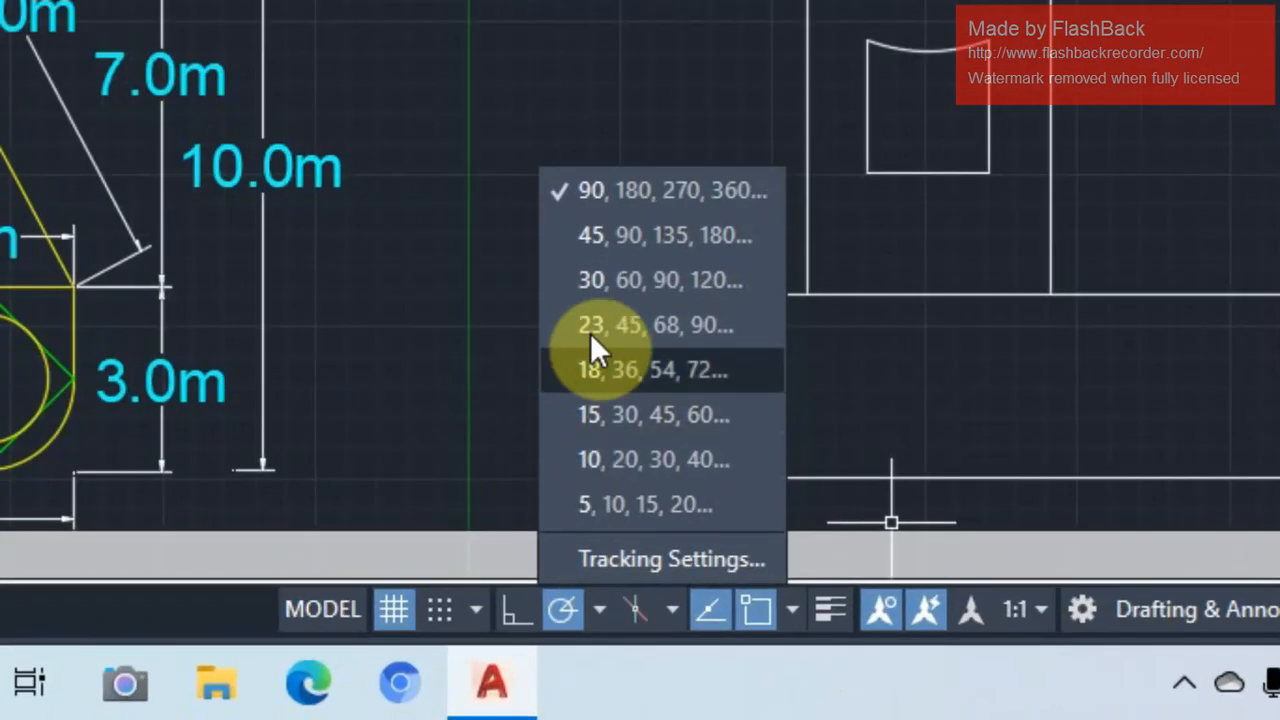
left_click(562, 240)
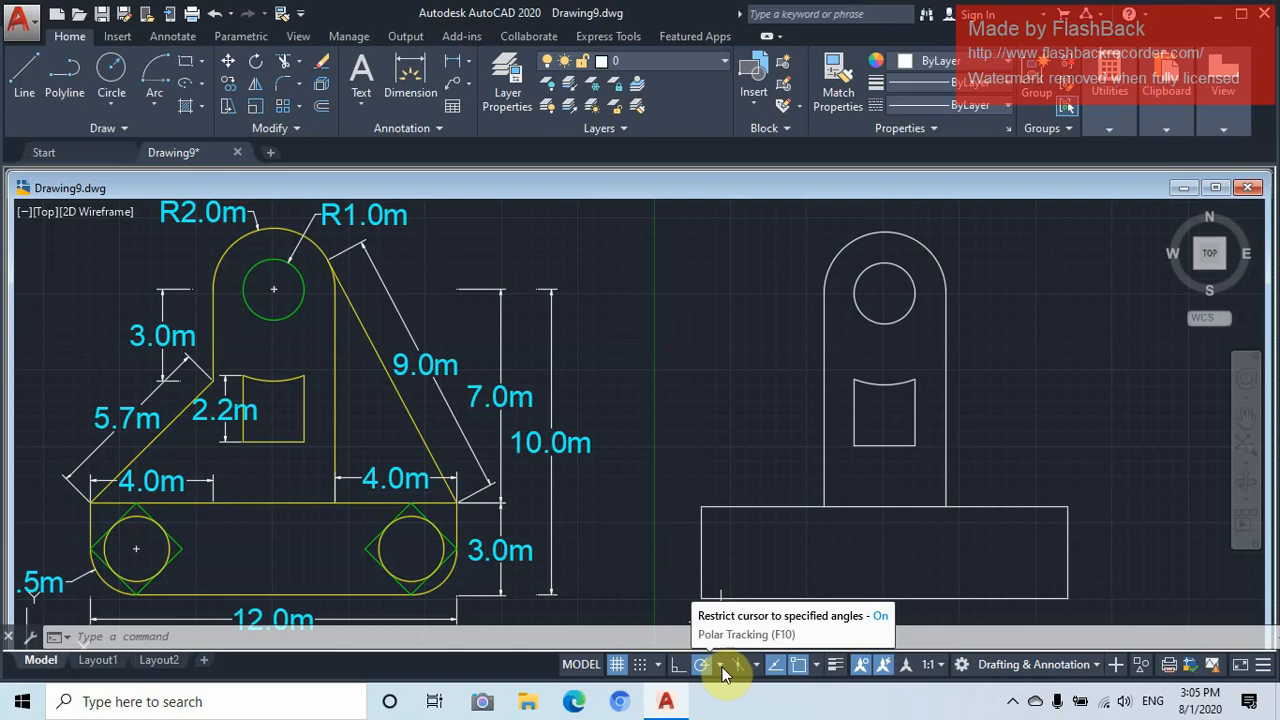
left_click(720, 666)
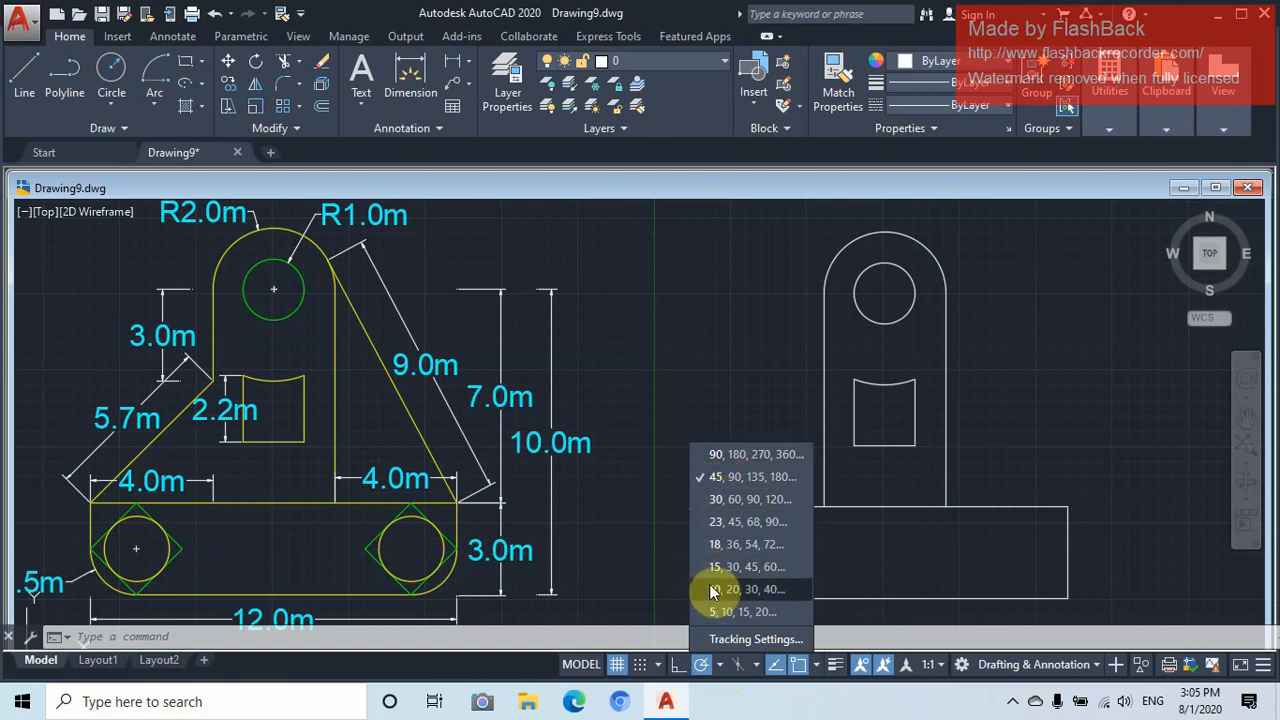
Draw a line from the midpoint of the base's right edge to its top edge at 135°, about 2.1 m long
left_click(675, 525)
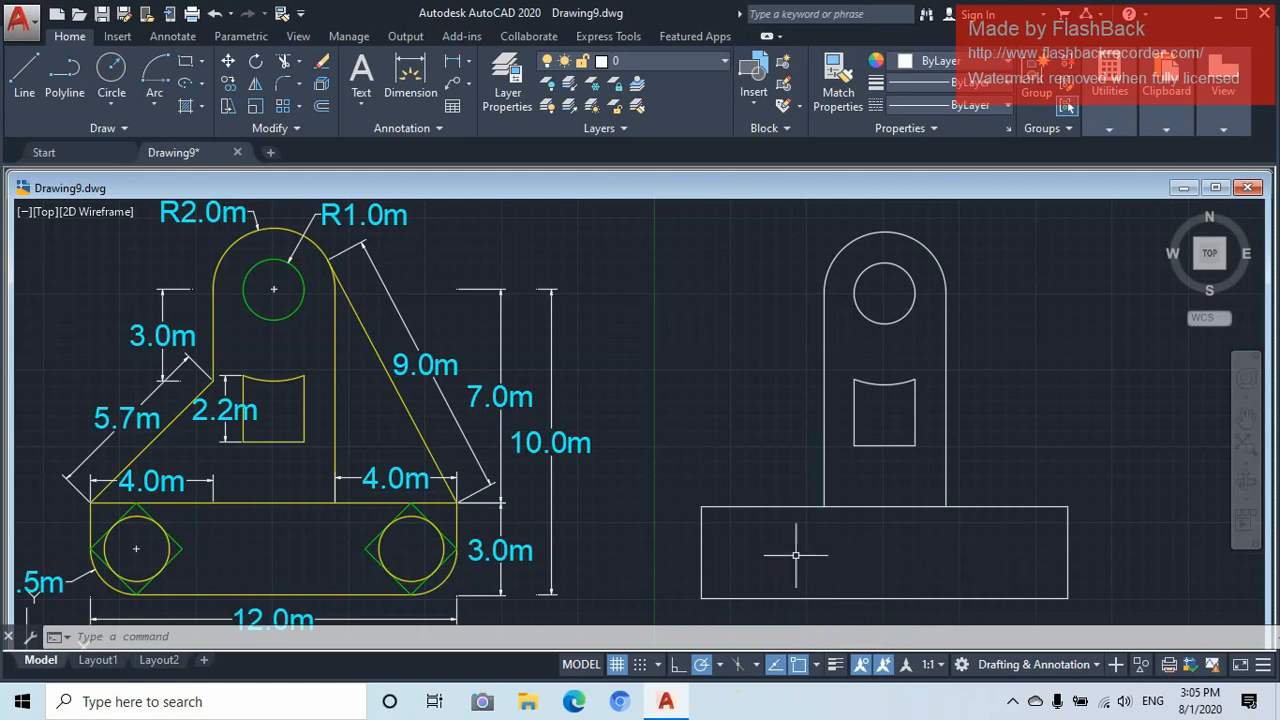
left_click(26, 82)
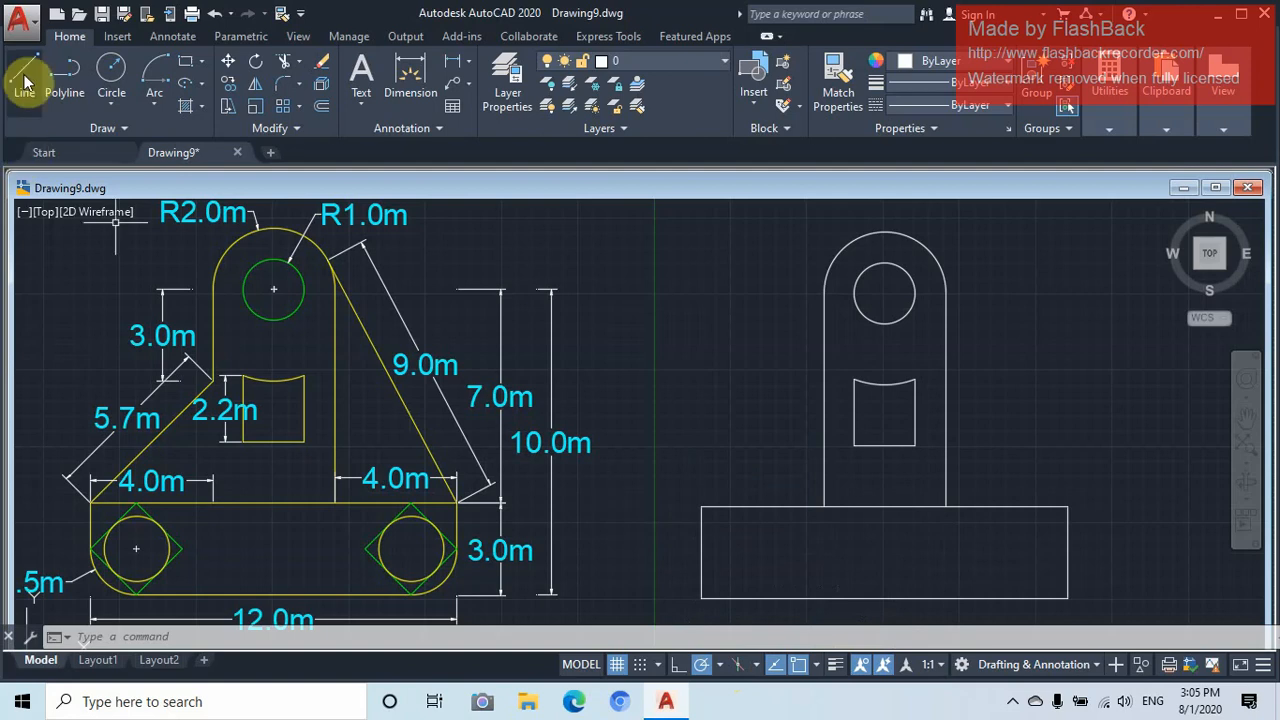
left_click(30, 88)
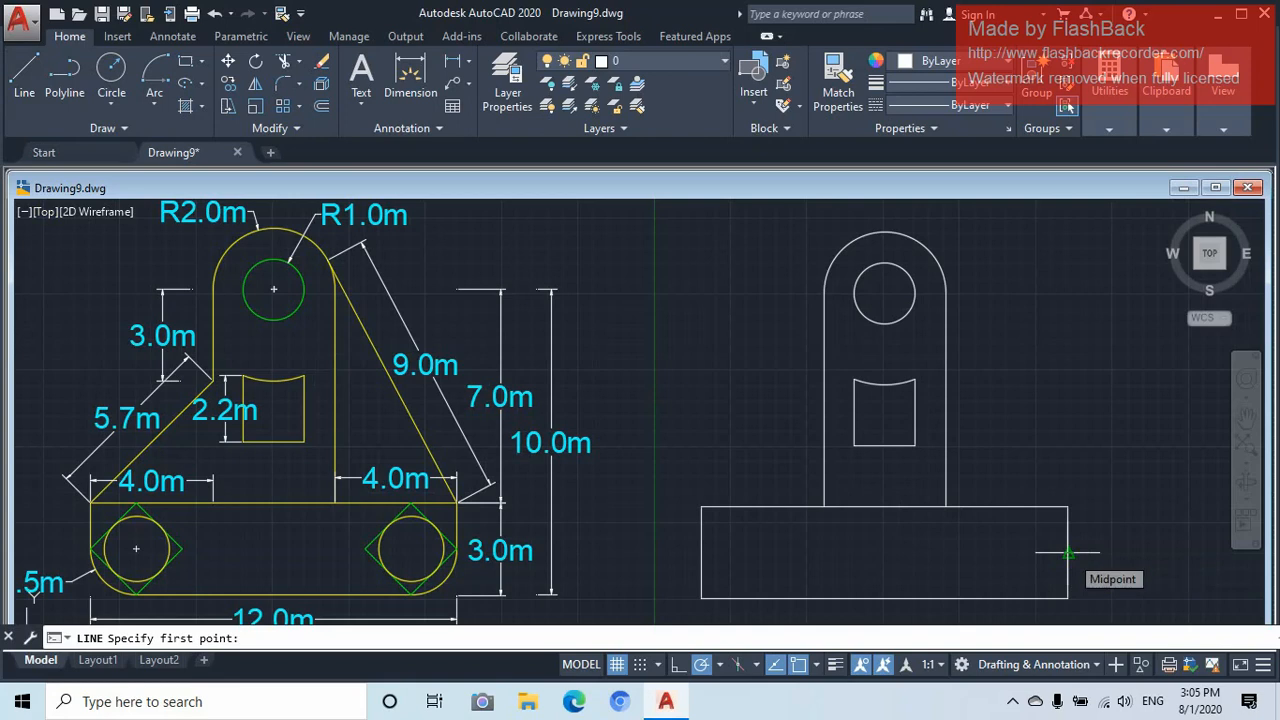
left_click(1068, 552)
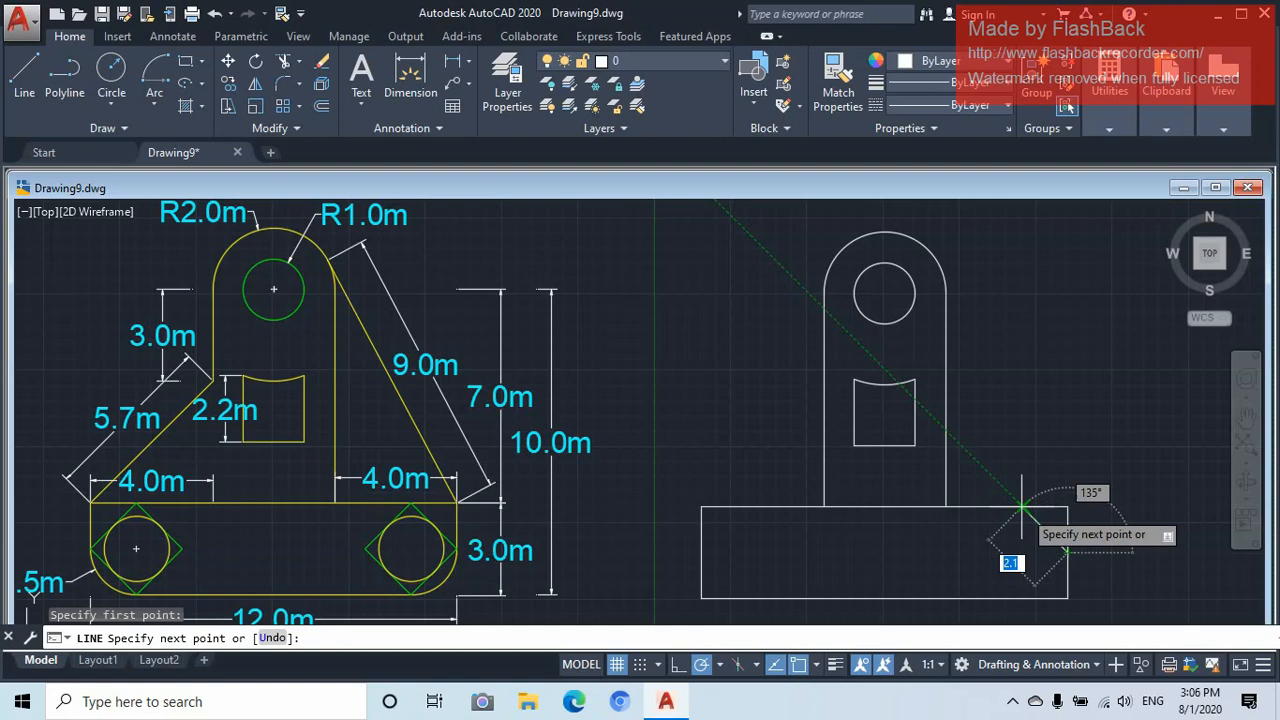
scroll(1022, 508, "up", 2)
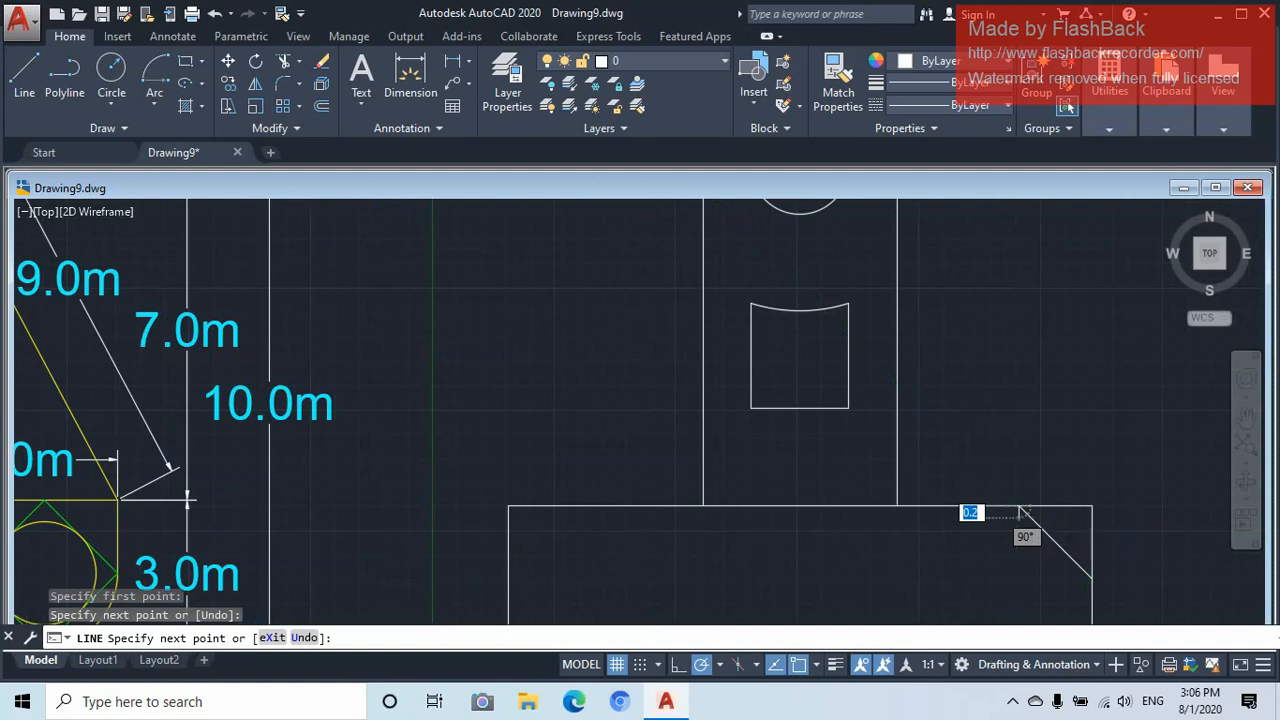
Complete the diamond from the top edge point at 225° to the level of the starting midpoint, via the bottom edge and back to the start
scroll(1018, 510, "down", 2)
middle_click_drag(1018, 510, 1003, 396)
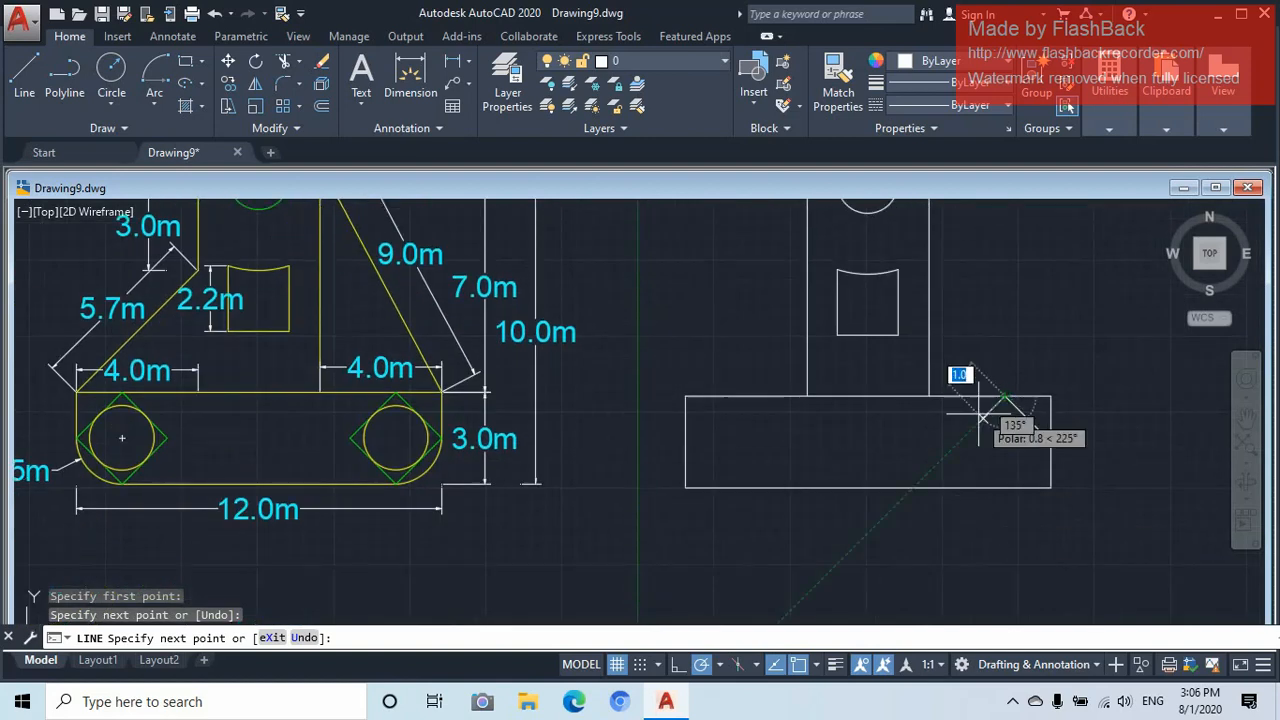
scroll(984, 412, "up", 2)
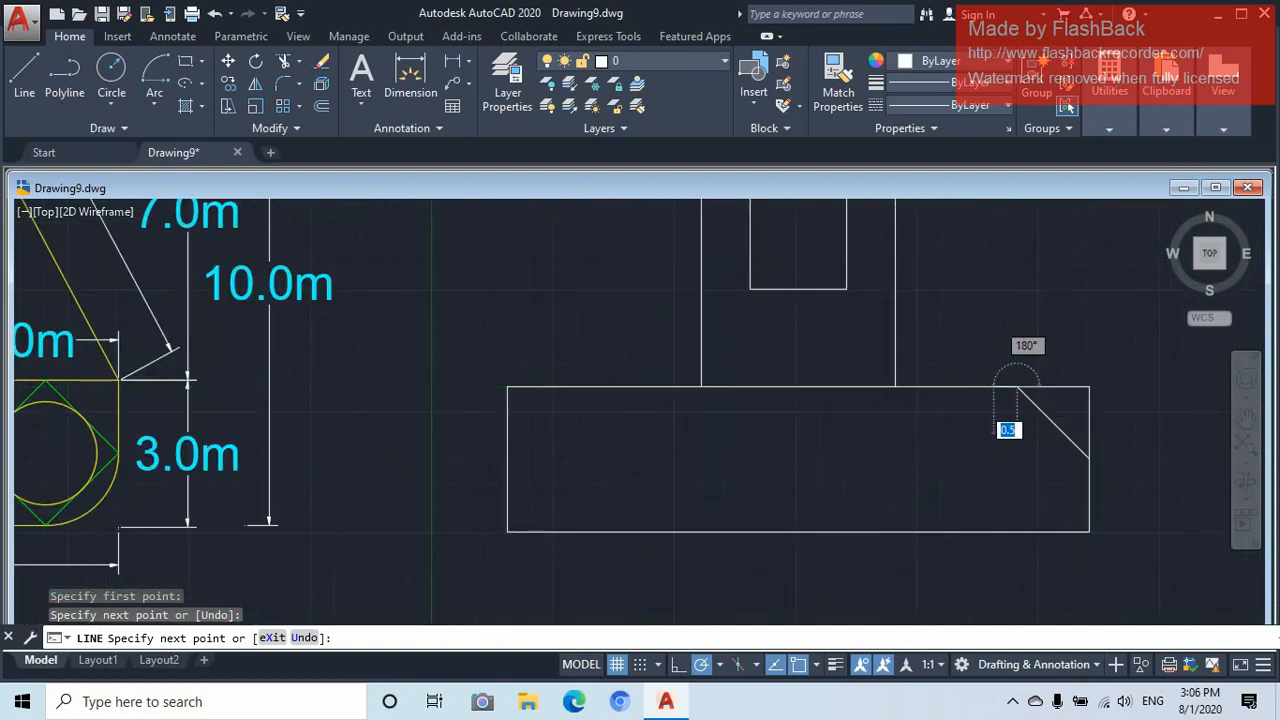
scroll(995, 392, "up", 2)
scroll(995, 392, "down", 2)
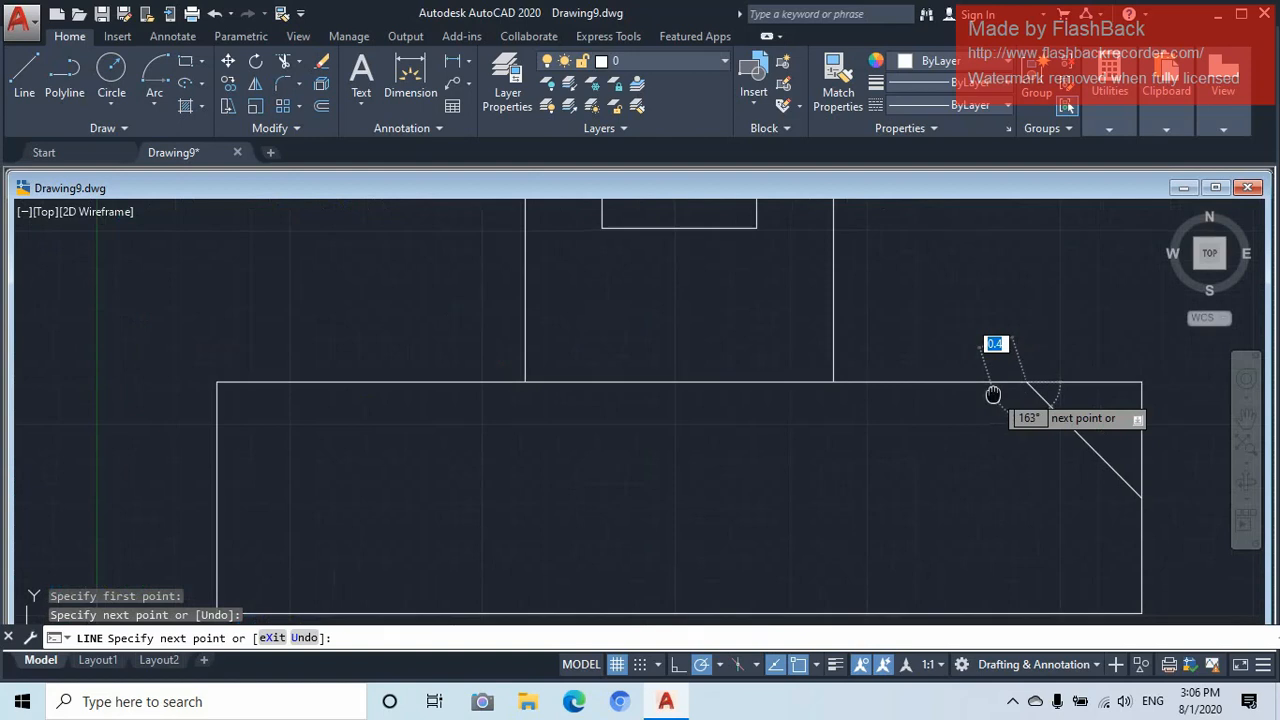
middle_click_drag(994, 394, 972, 360)
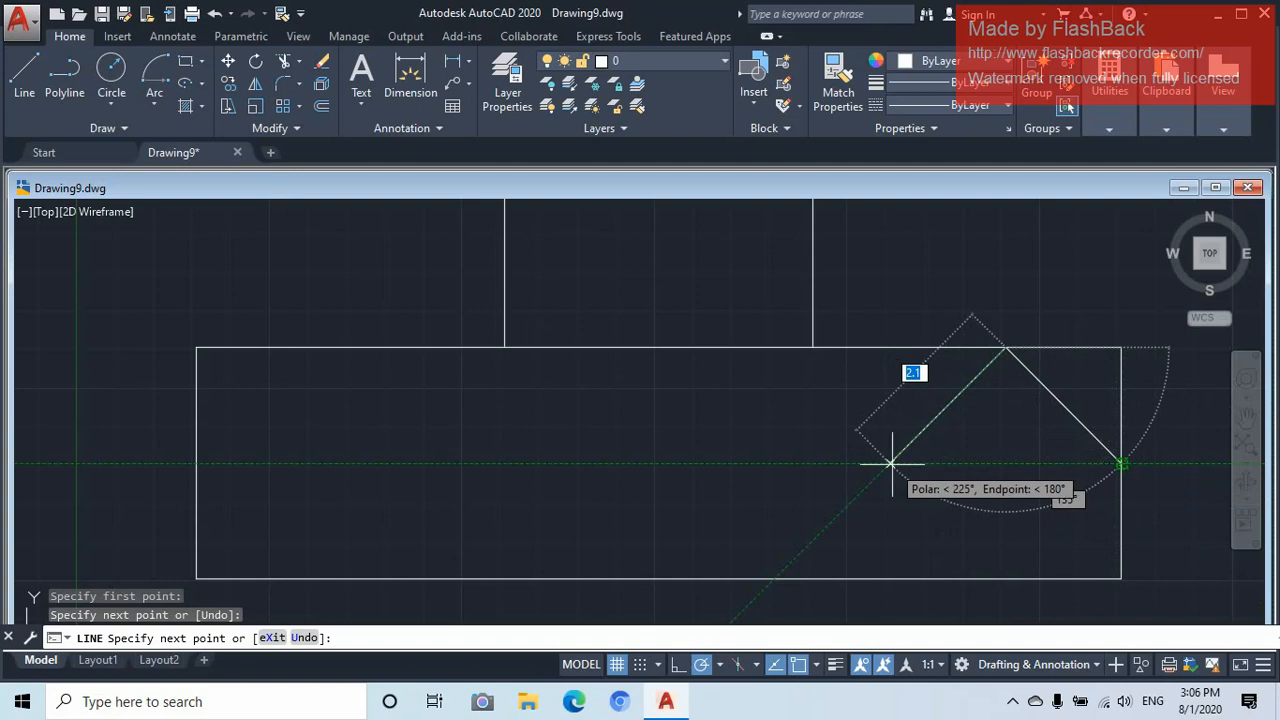
left_click(891, 463)
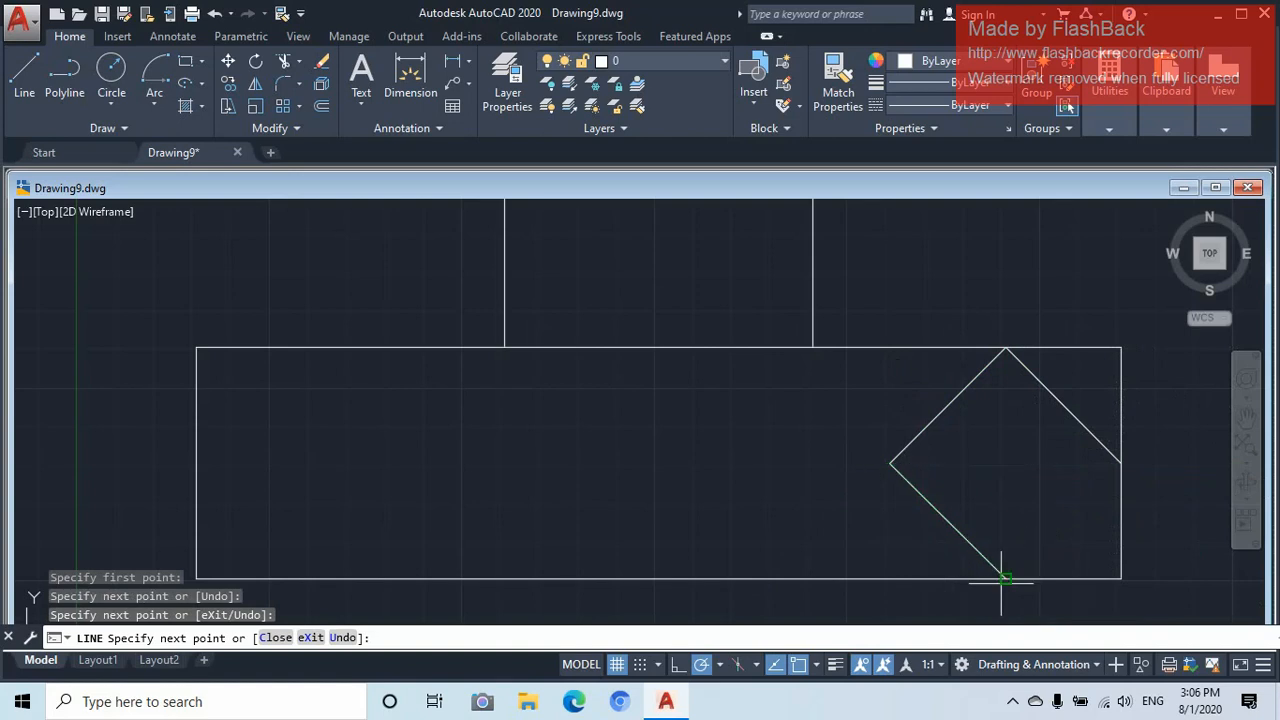
left_click(1006, 578)
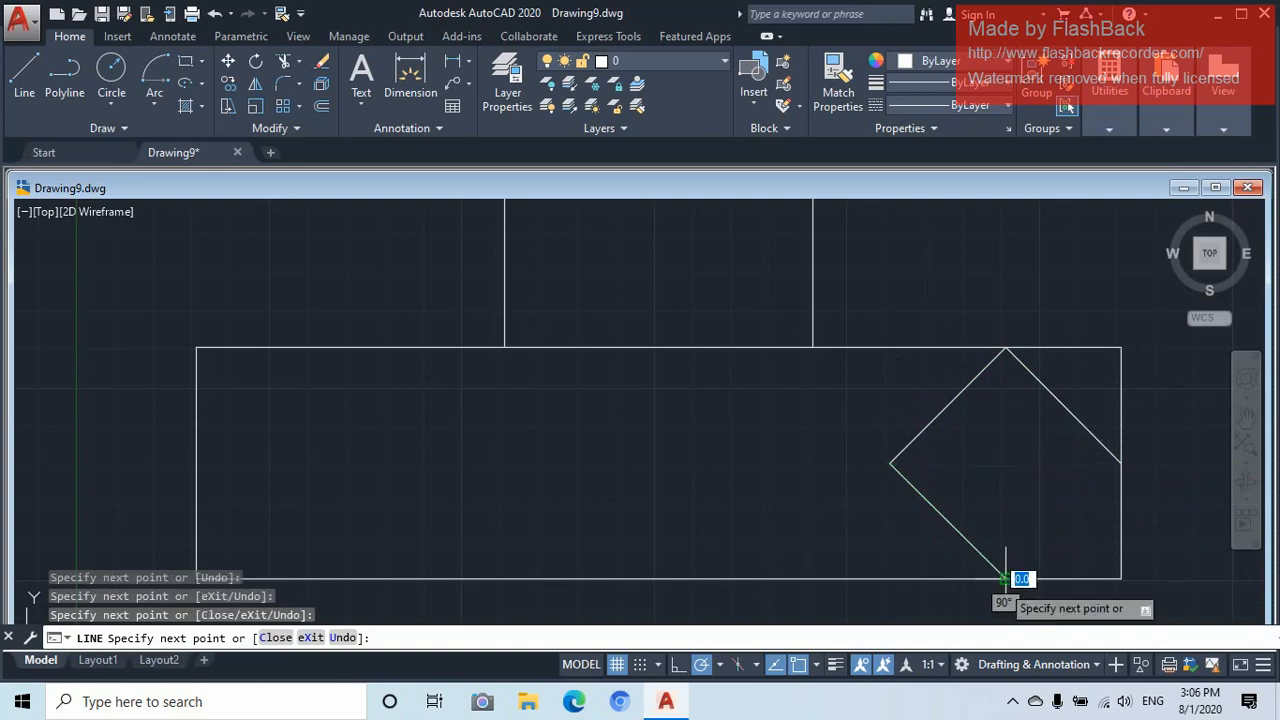
left_click(1122, 464)
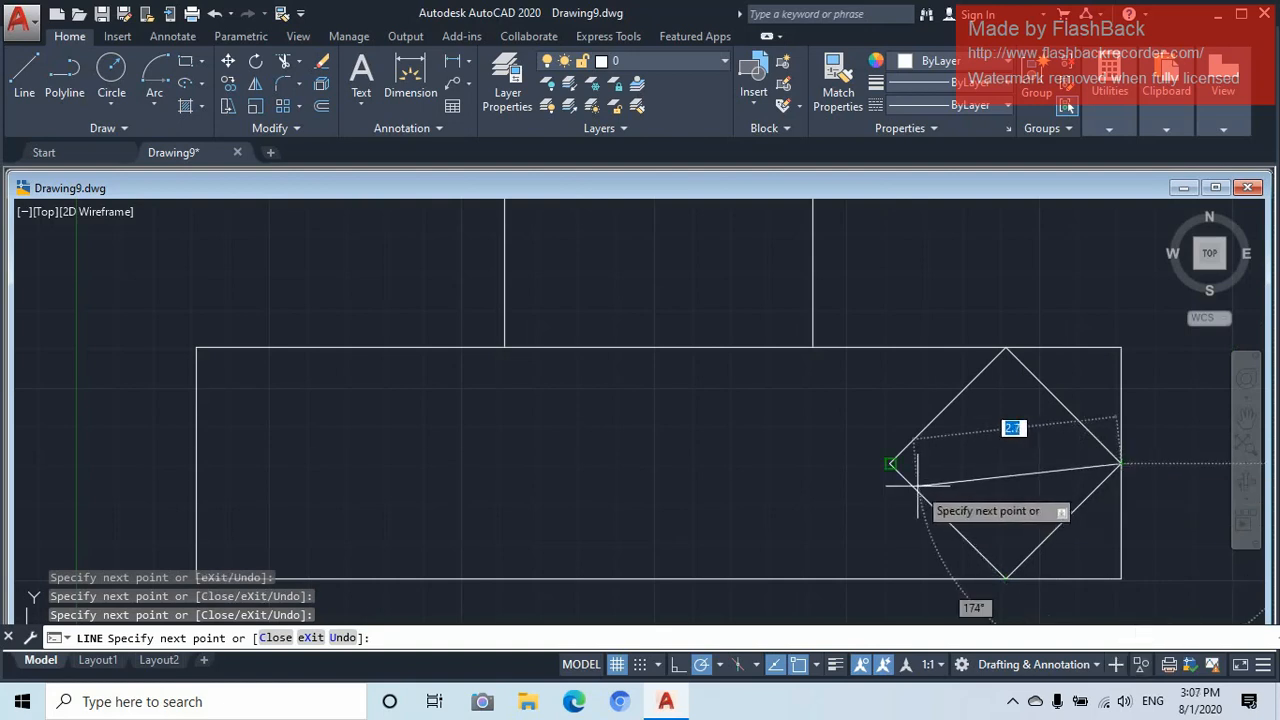
key("Escape")
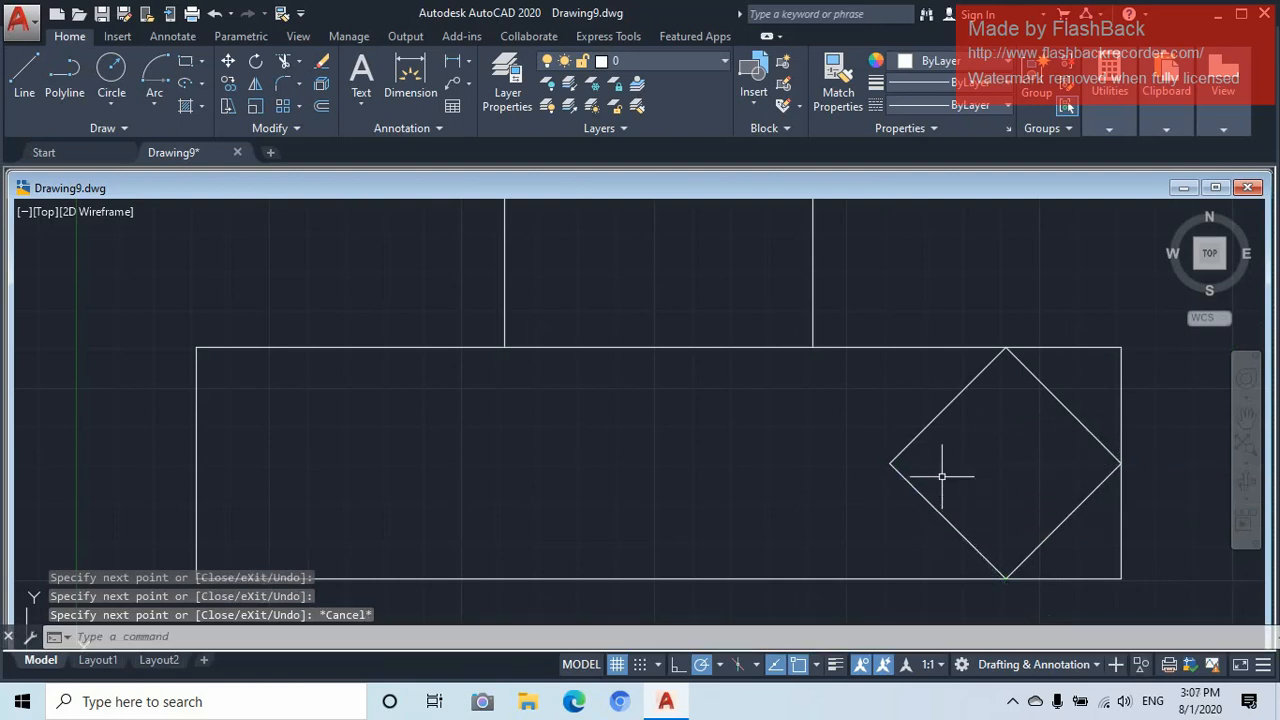
Draw a circle centred in the diamond with its radius reaching the middle of the diamond's sides
left_click(111, 72)
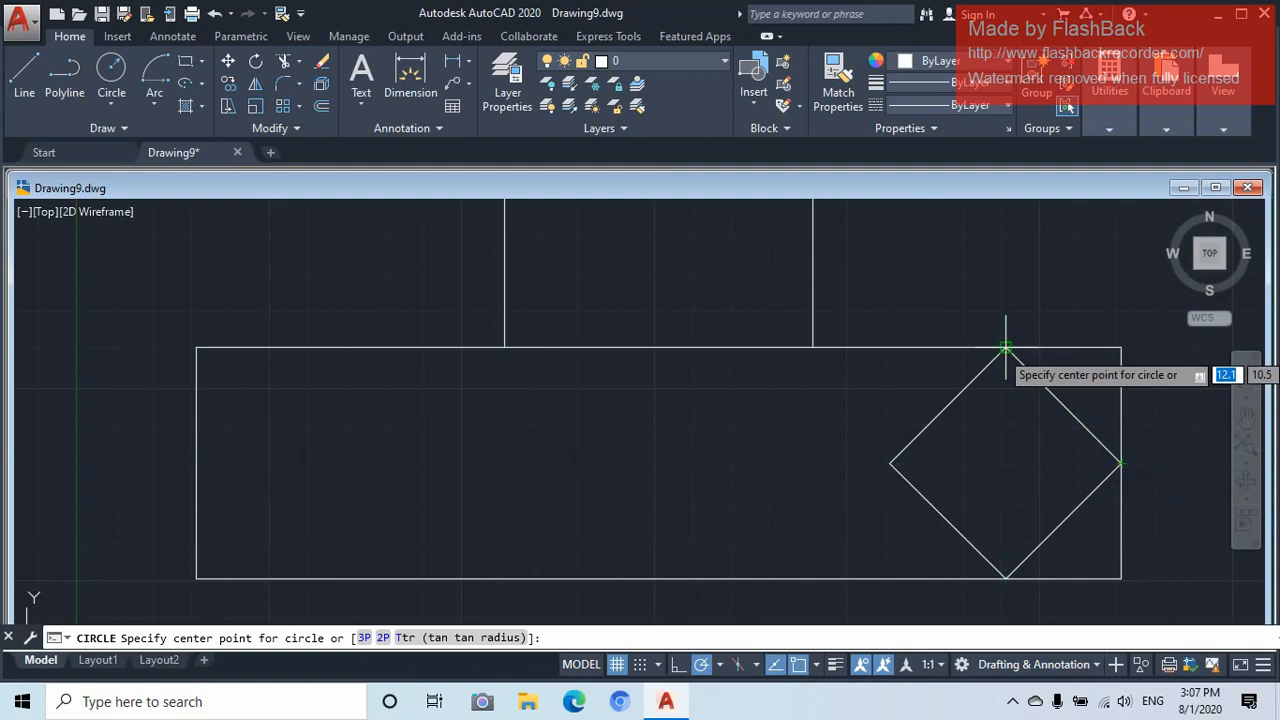
left_click(1005, 463)
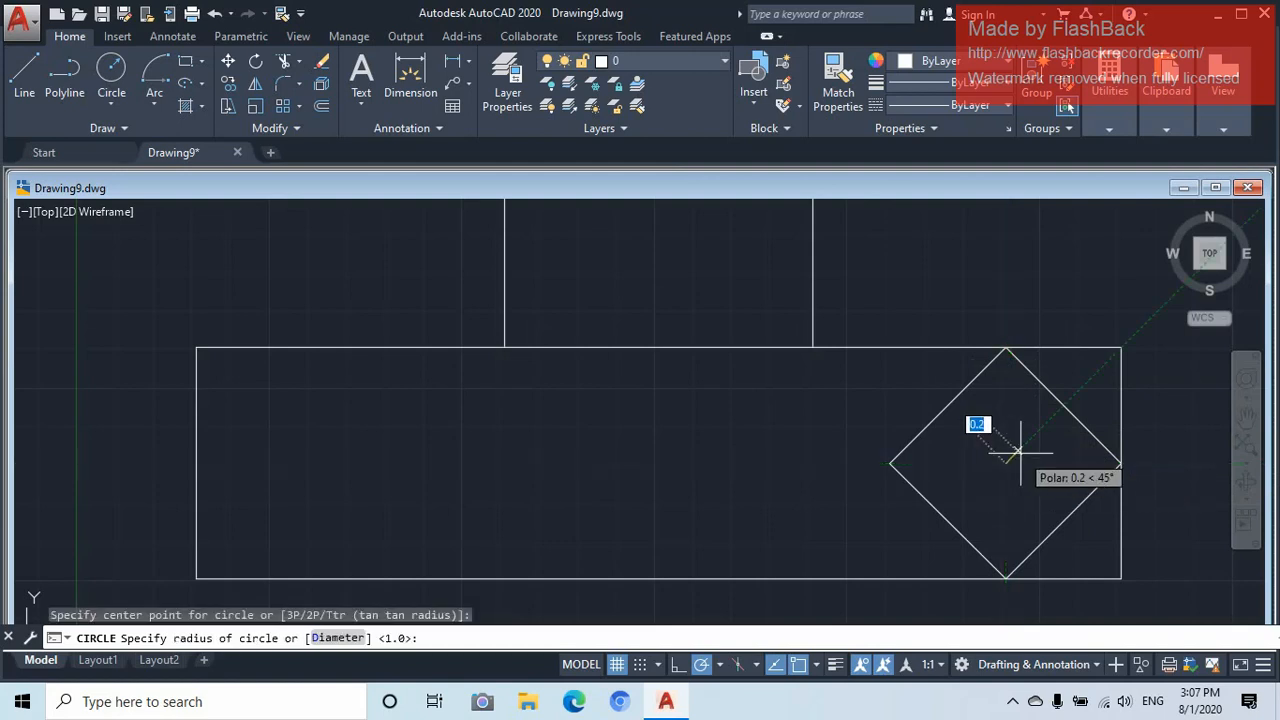
scroll(1063, 407, "up", 2)
left_click(1060, 406)
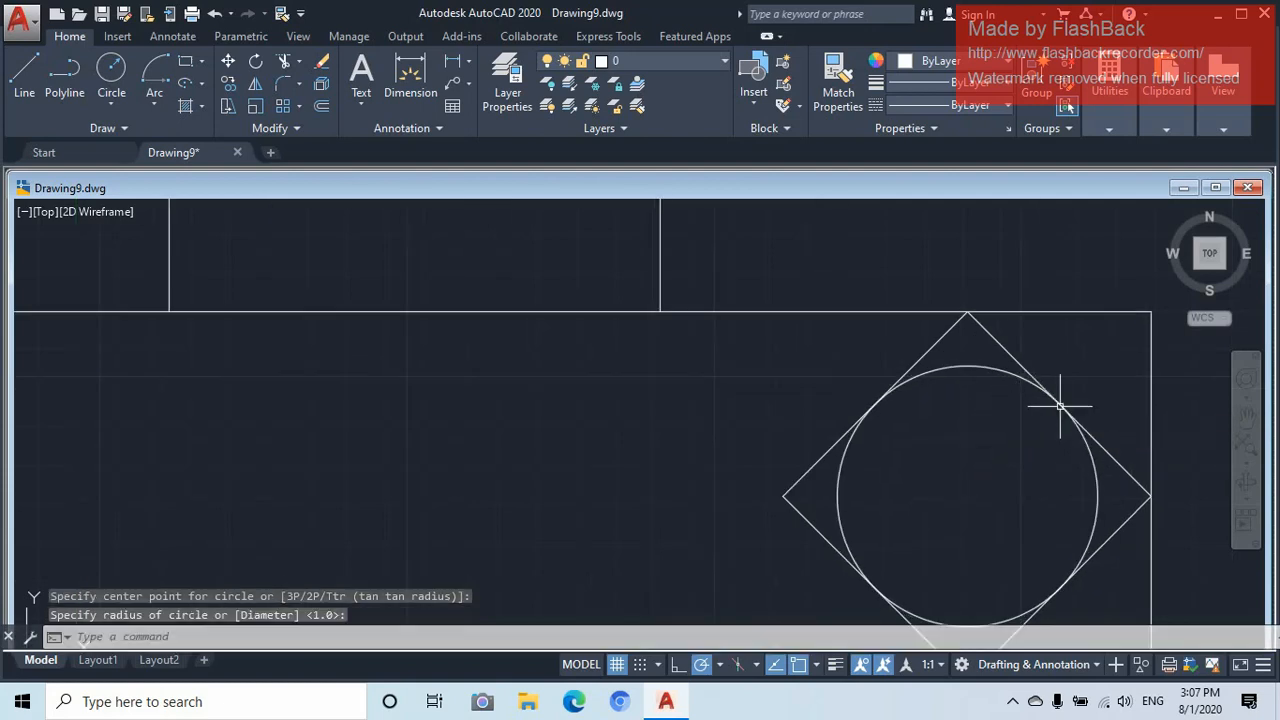
Mirror the diamond, its circle and the base's right edge about the vertical line through the base's bottom midpoint, keeping the source objects
scroll(1001, 479, "down", 4)
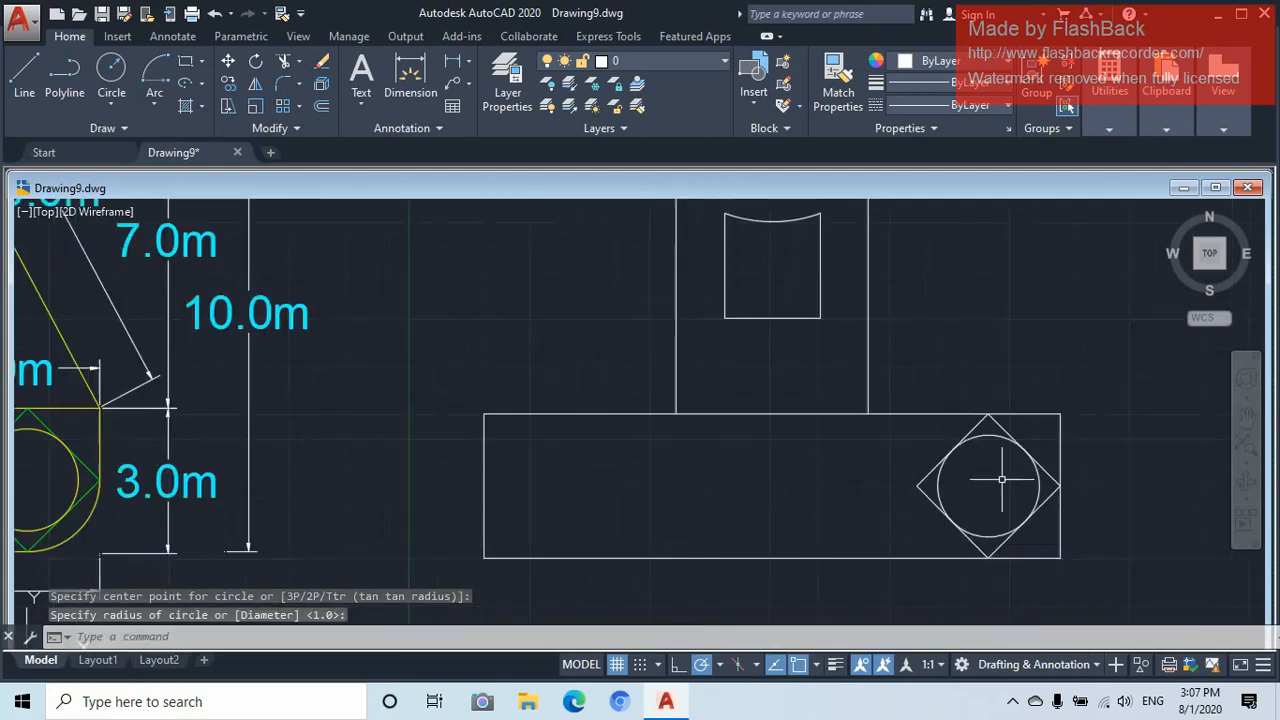
scroll(1000, 471, "up", 2)
scroll(977, 488, "down", 4)
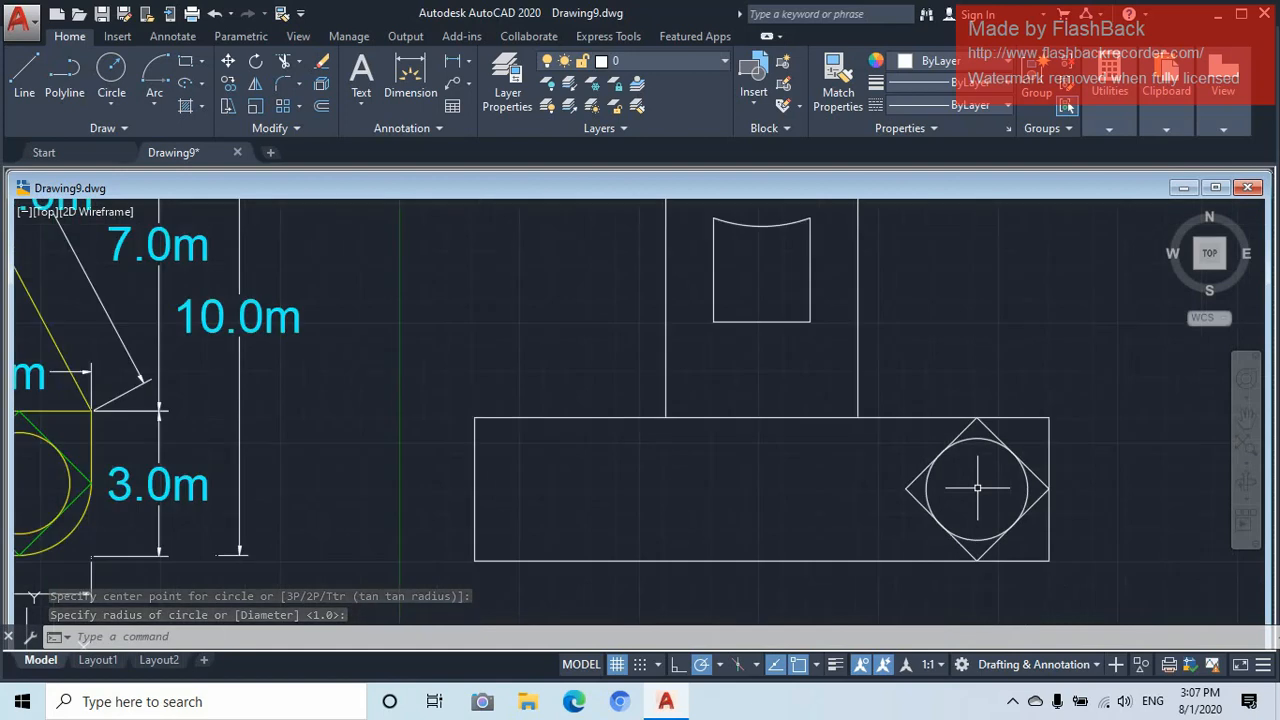
mouse_move(971, 478)
middle_mouse_down()
mouse_move(961, 522)
mouse_move(1009, 511)
middle_mouse_up()
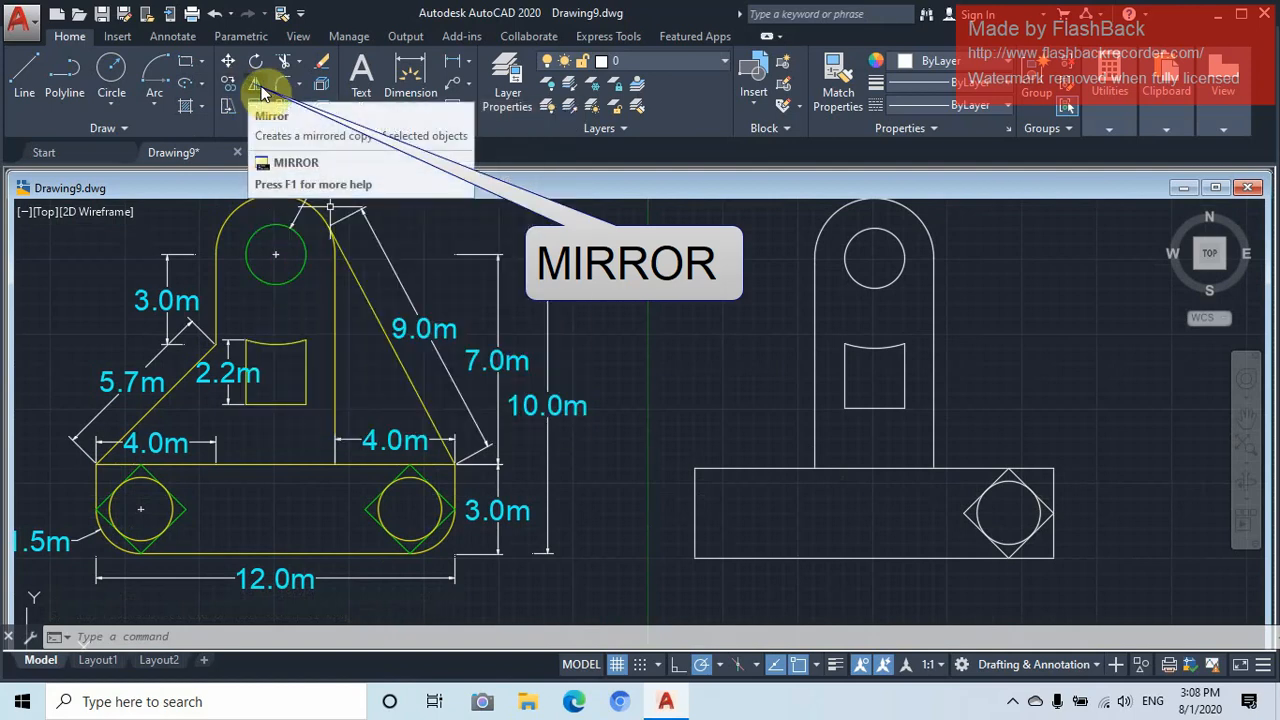
left_click(258, 85)
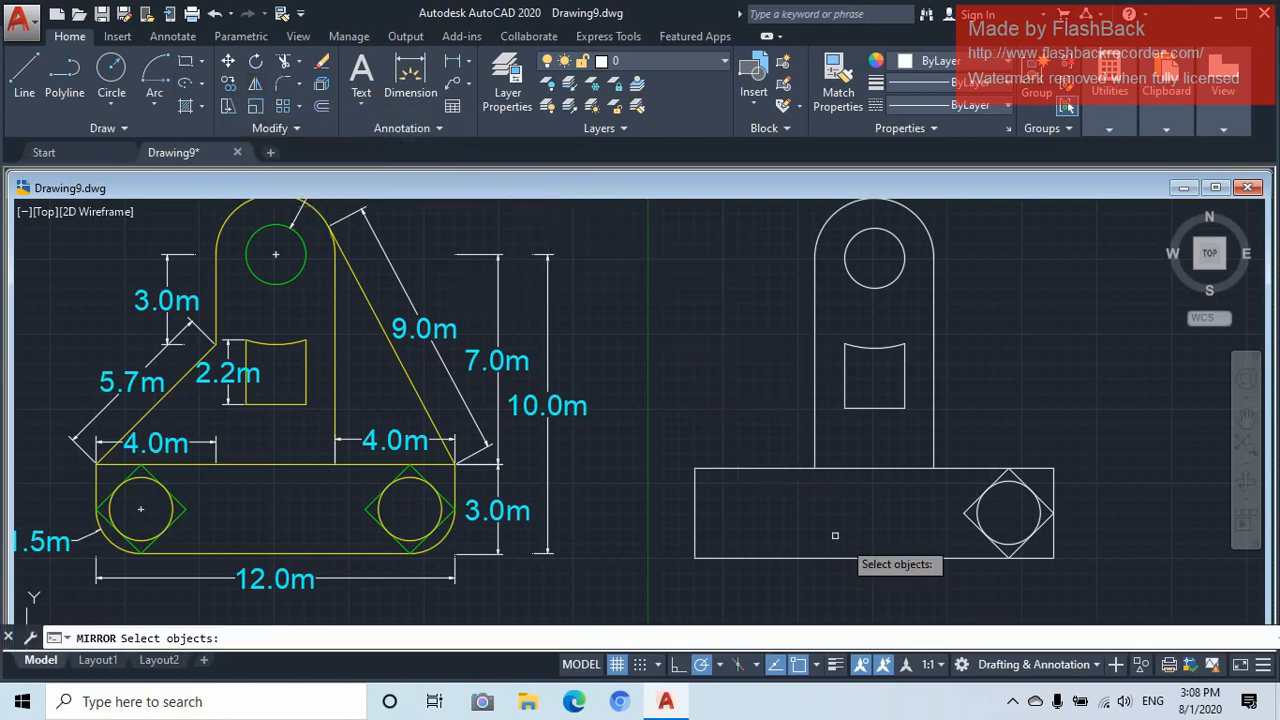
left_click(959, 455)
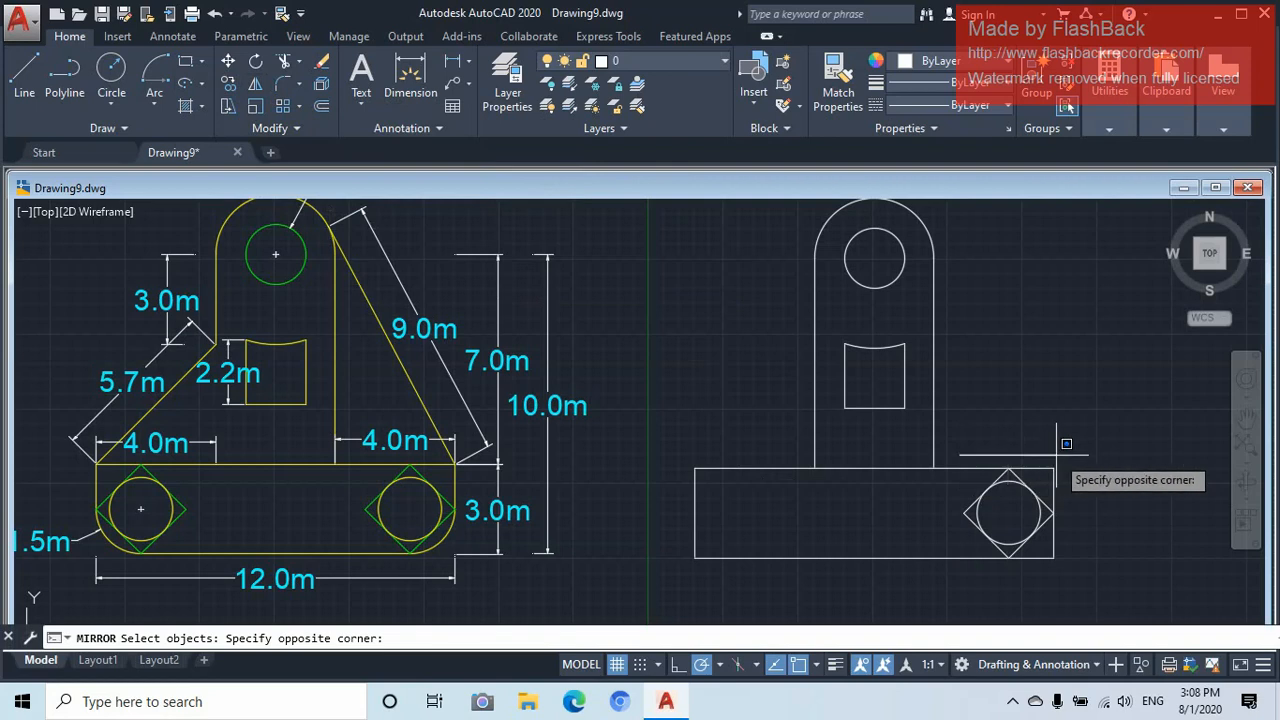
left_click(1069, 552)
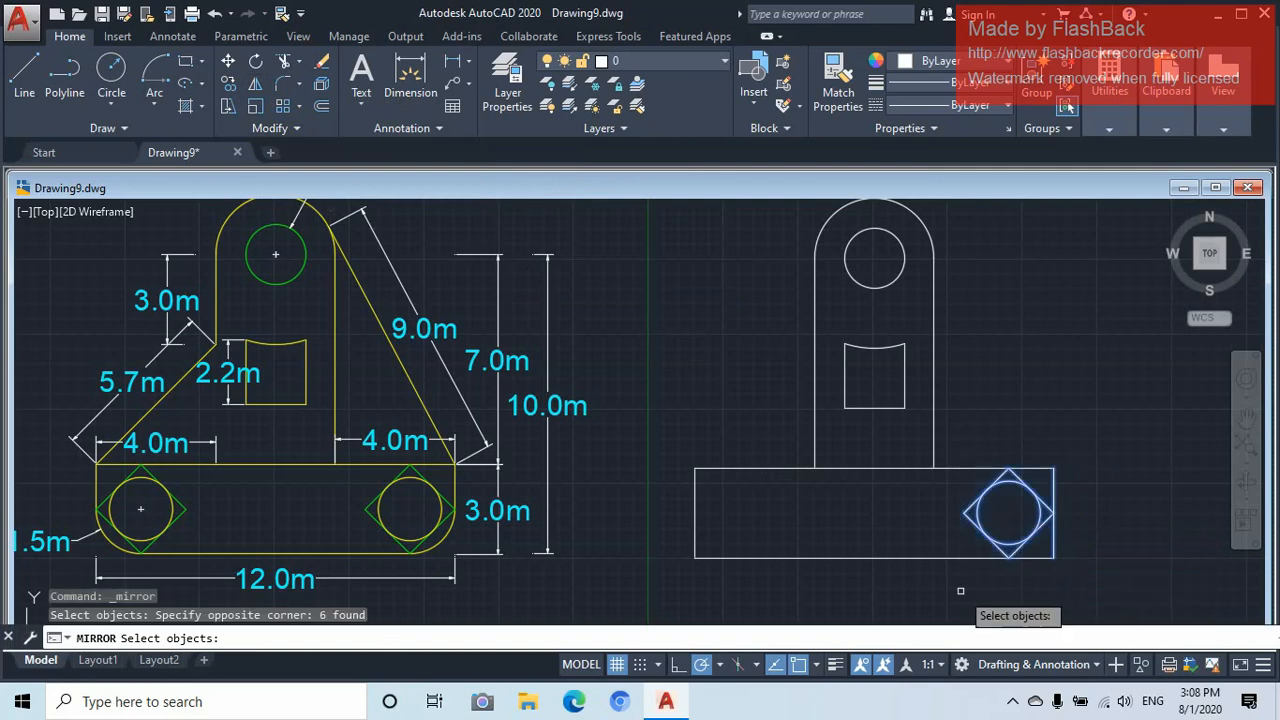
scroll(1100, 540, "up", 4)
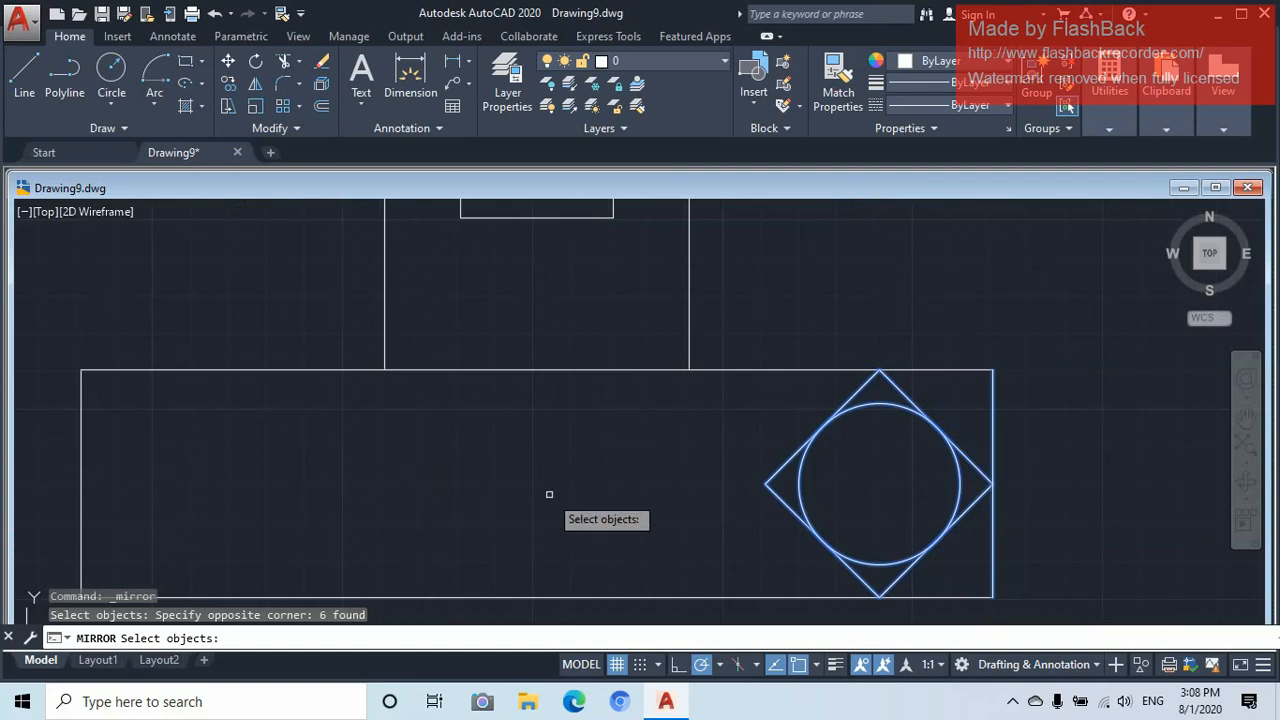
mouse_move(503, 498)
middle_mouse_down()
mouse_move(583, 466)
mouse_move(563, 477)
middle_mouse_up()
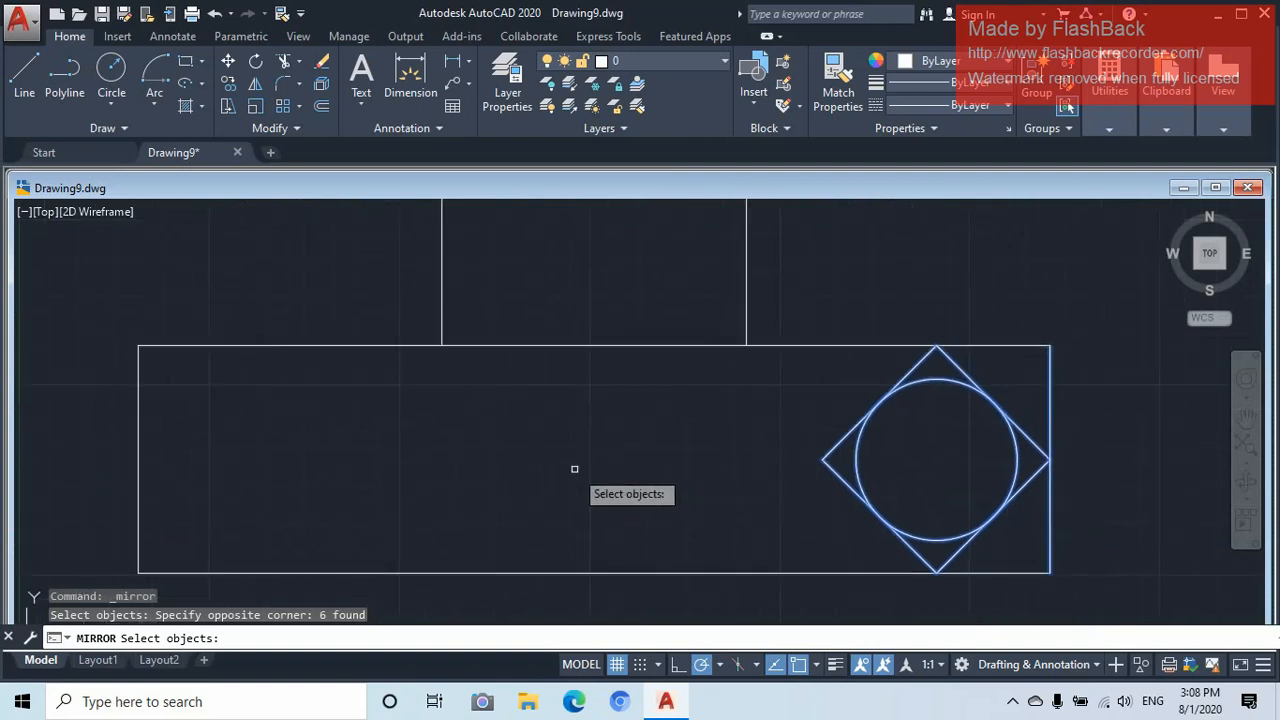
key("Return")
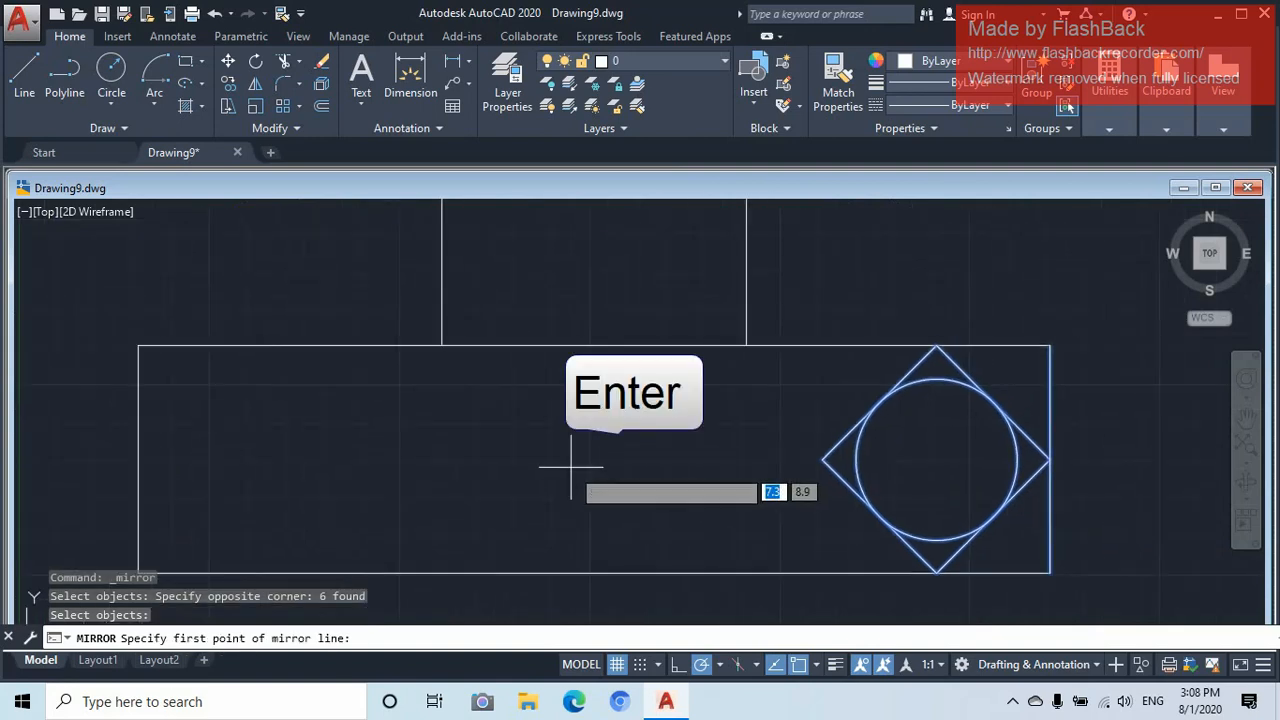
left_click(594, 576)
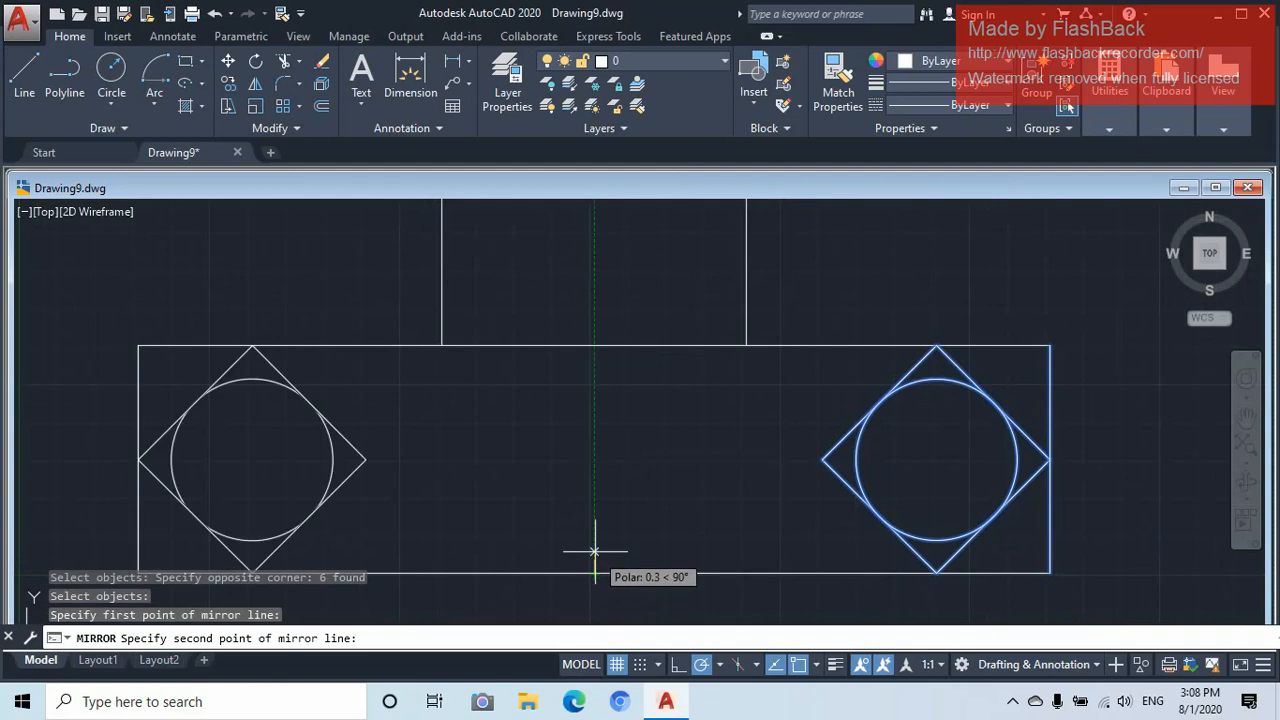
left_click(597, 478)
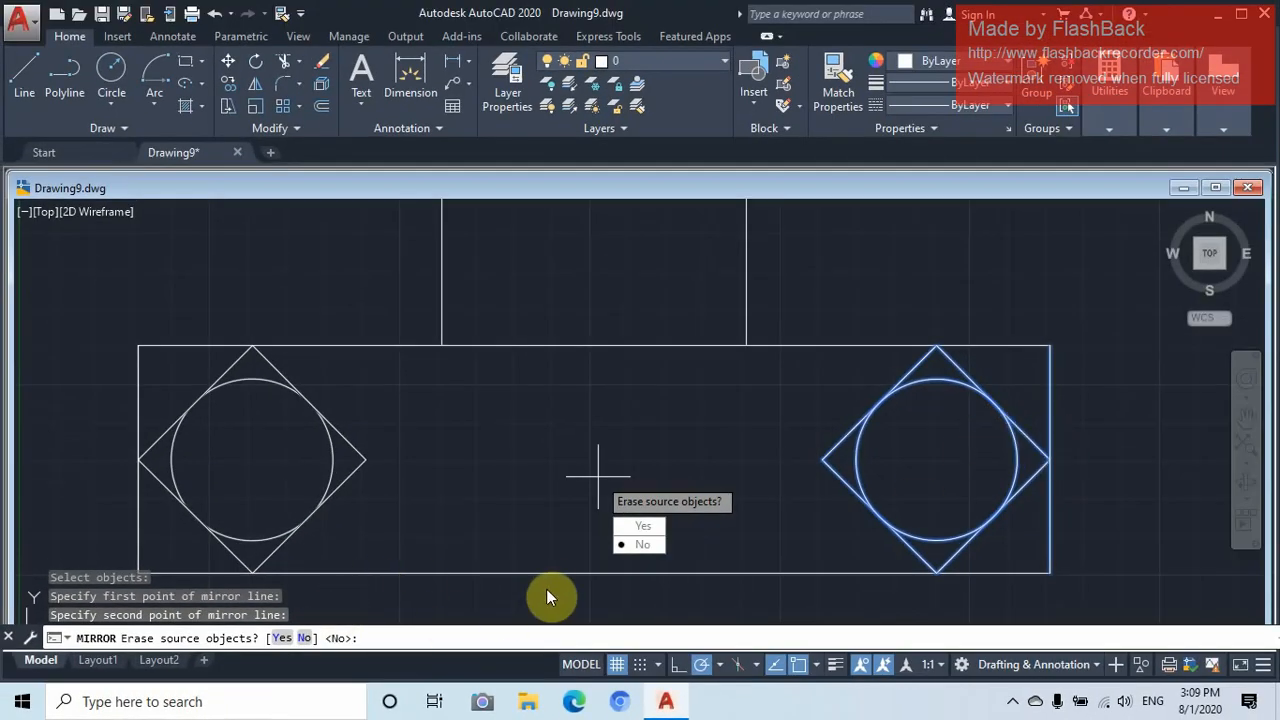
left_click(302, 638)
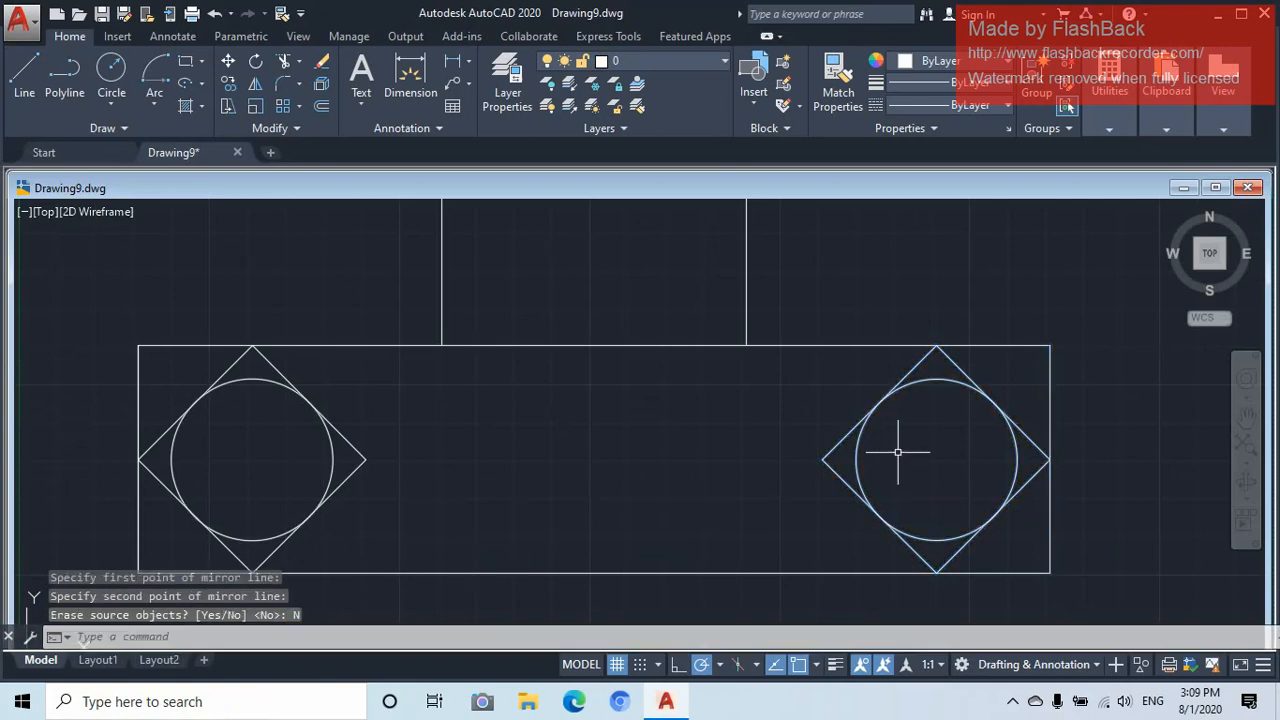
Examine the rounded lower corners of the base and their radius dimension in the reference drawing
scroll(657, 434, "down", 4)
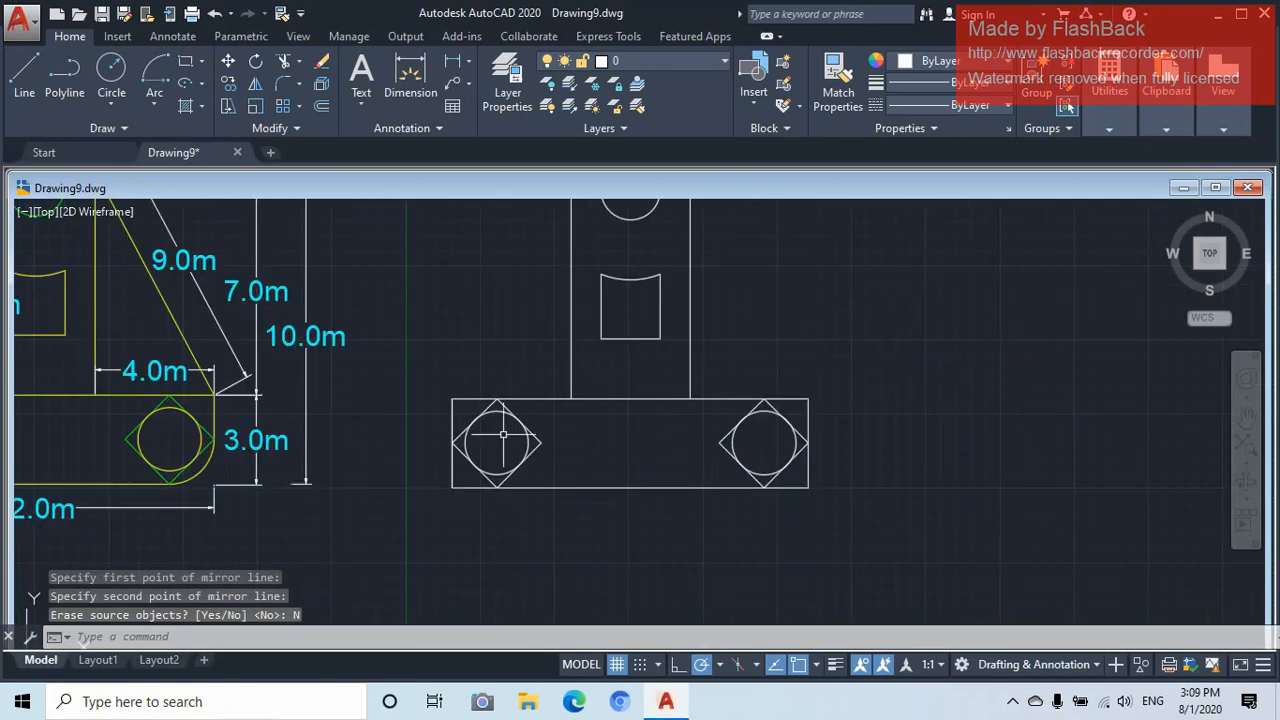
mouse_move(634, 420)
middle_mouse_down()
mouse_move(654, 466)
mouse_move(864, 516)
middle_mouse_up()
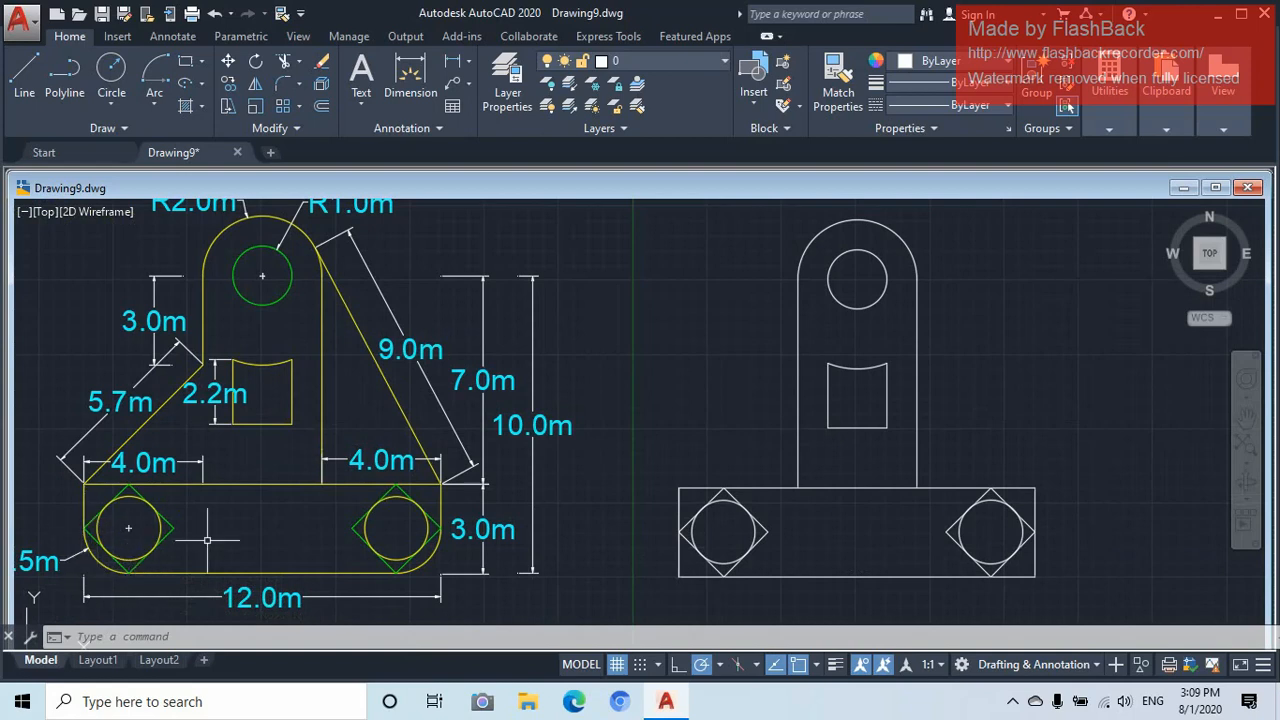
mouse_move(208, 538)
middle_mouse_down()
mouse_move(297, 543)
mouse_move(289, 529)
middle_mouse_up()
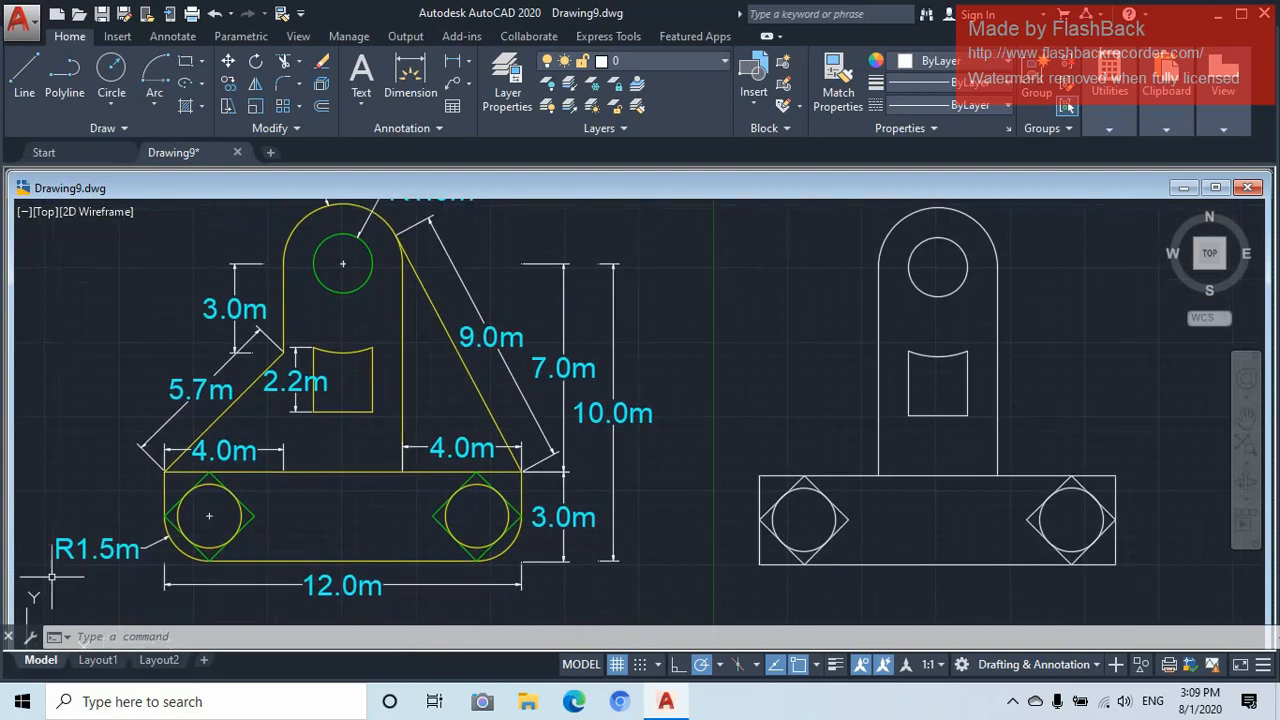
scroll(71, 551, "up", 4)
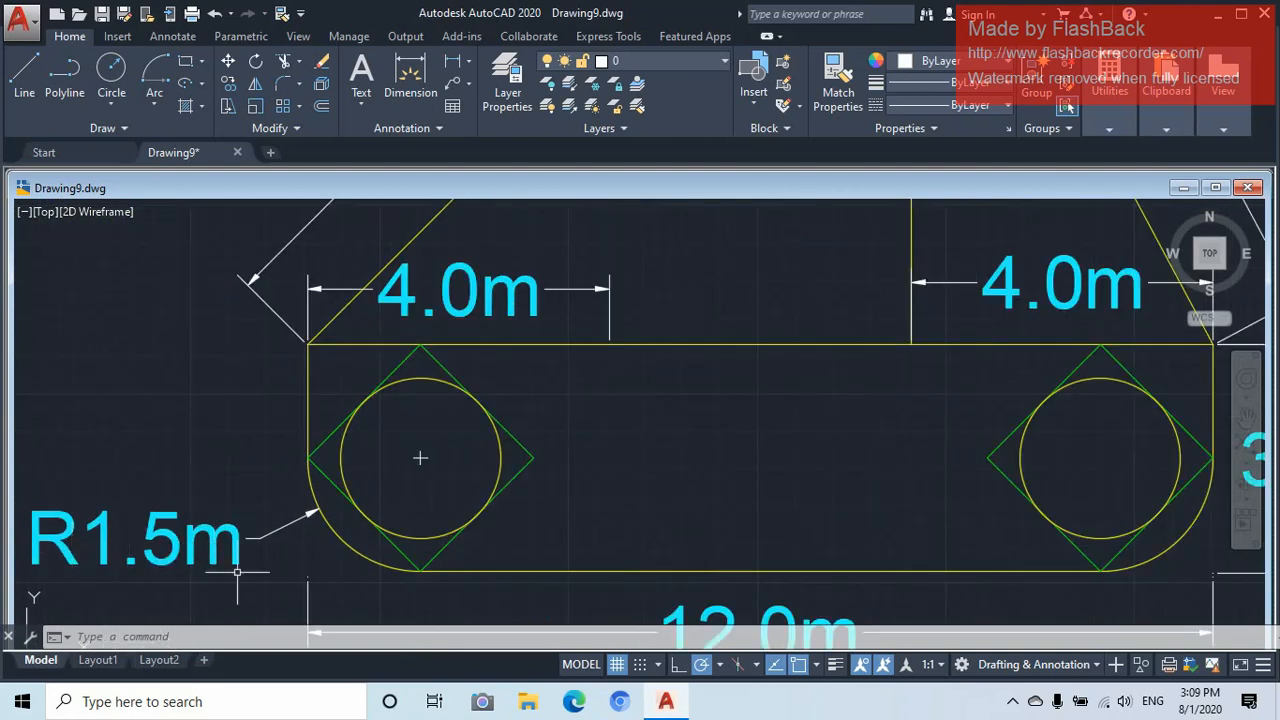
scroll(674, 528, "down", 8)
middle_click_drag(660, 525, 405, 515)
scroll(519, 490, "up", 4)
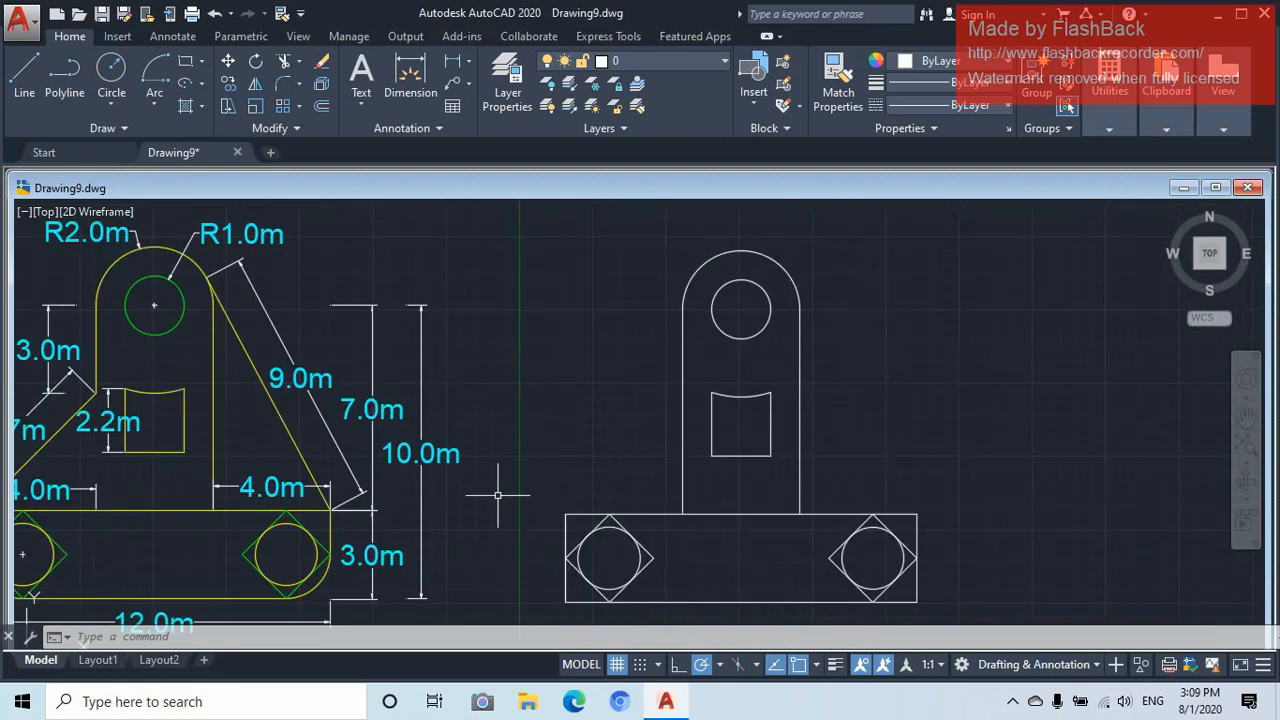
mouse_move(497, 494)
middle_mouse_down()
mouse_move(571, 477)
mouse_move(586, 460)
mouse_move(622, 477)
middle_mouse_up()
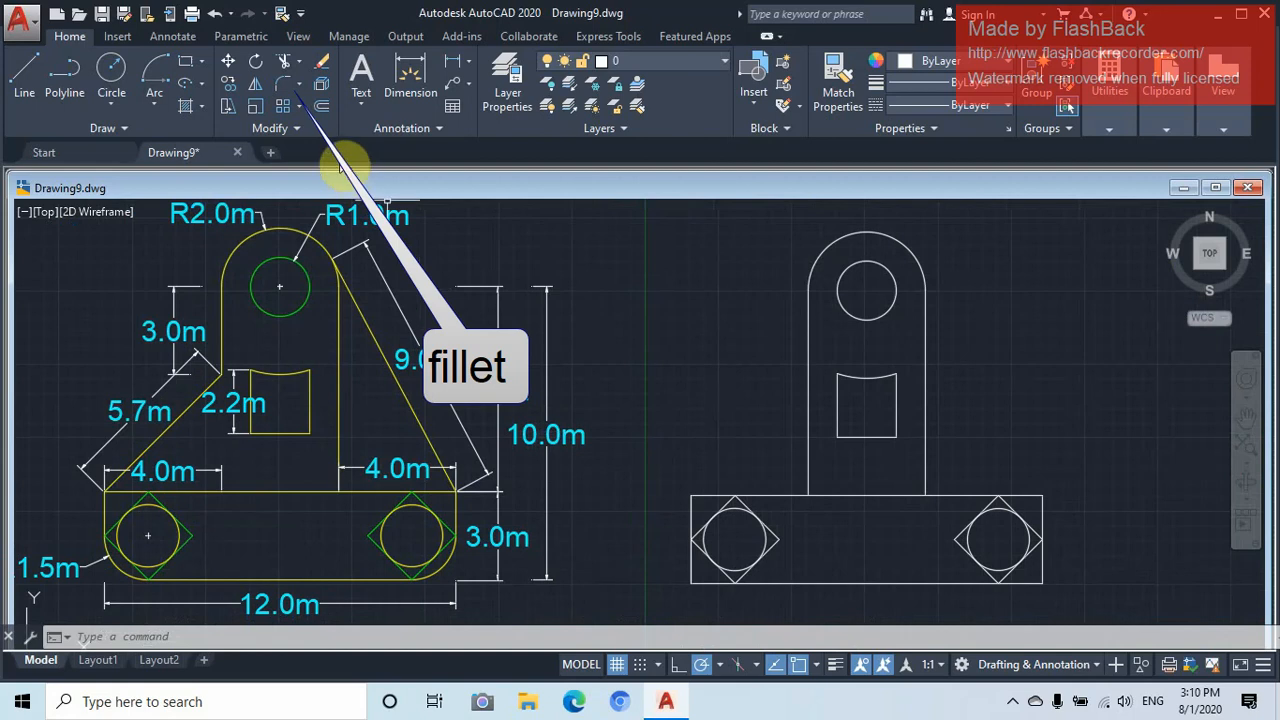
Fillet the base's lower-left corner between its bottom and left edges with a radius of 1.5 m
left_click(283, 80)
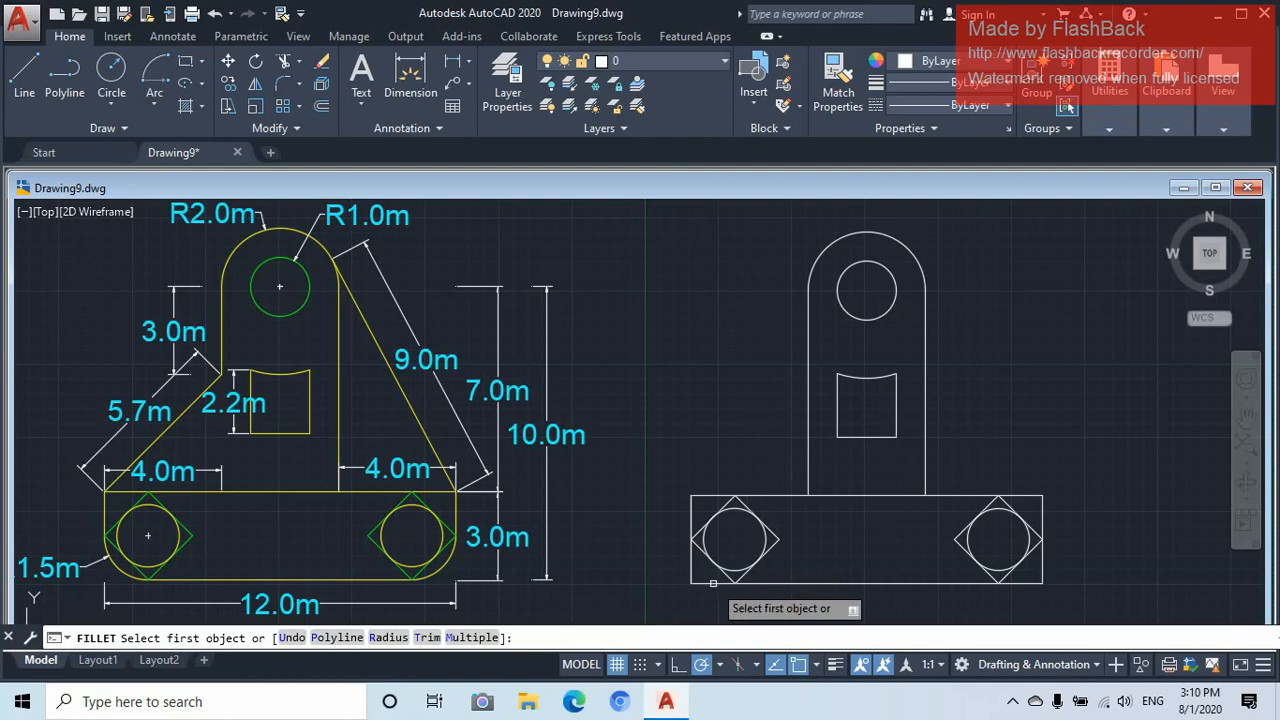
left_click(713, 583)
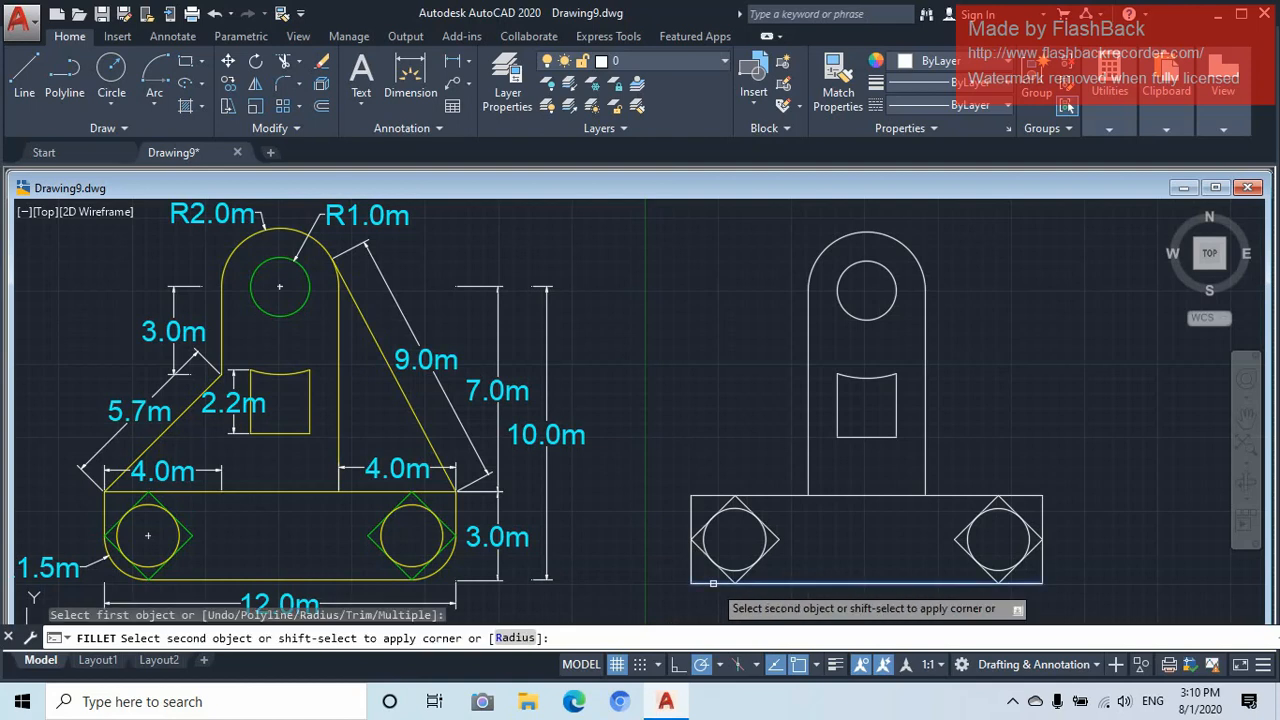
left_click(514, 638)
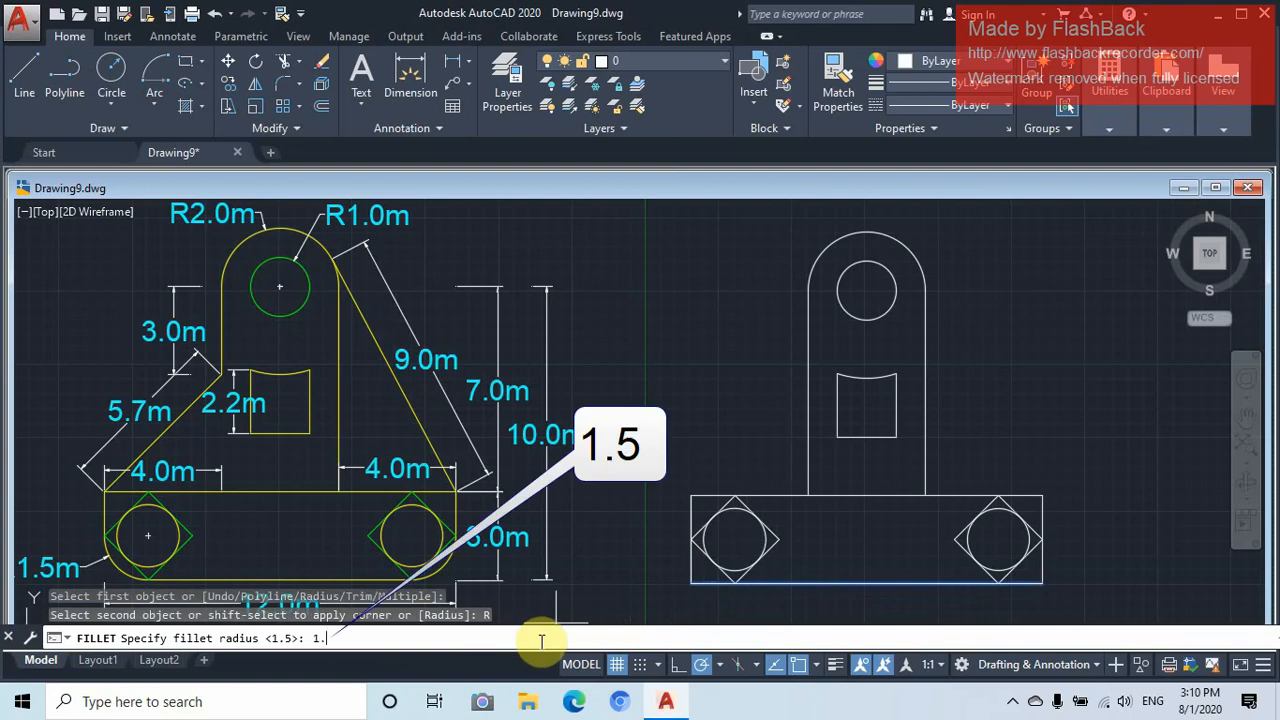
key("Return")
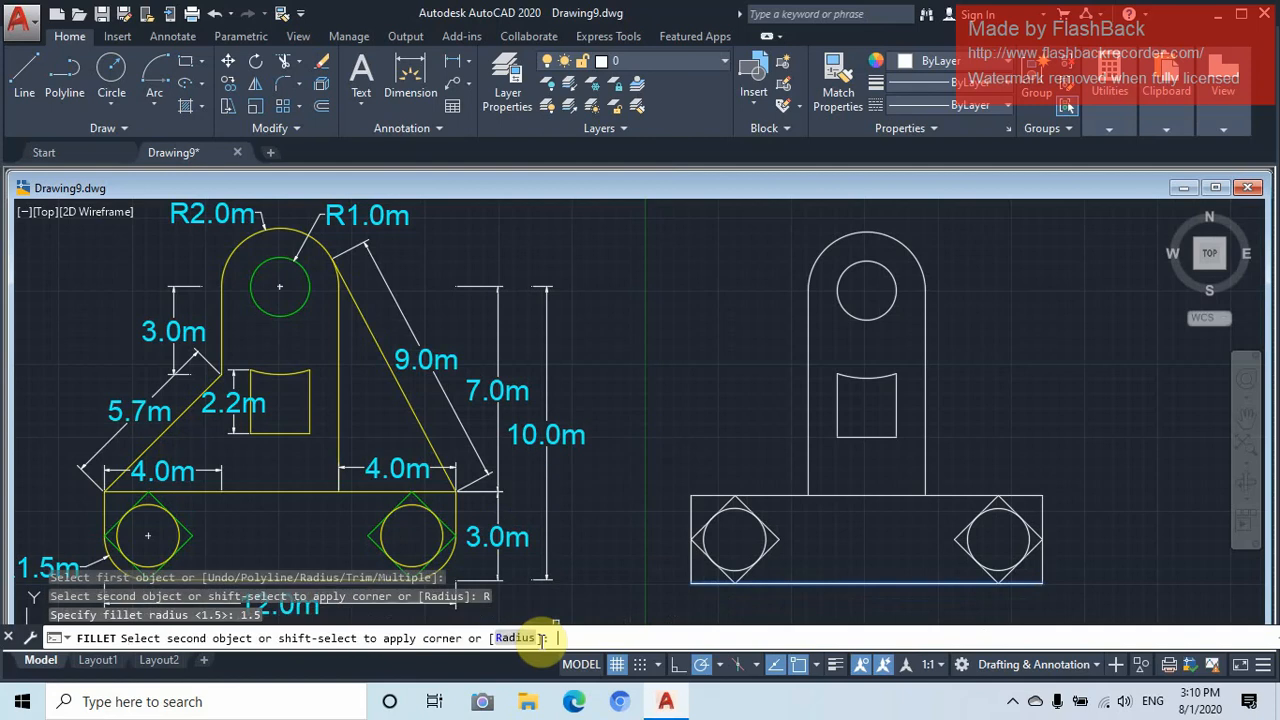
left_click(699, 550)
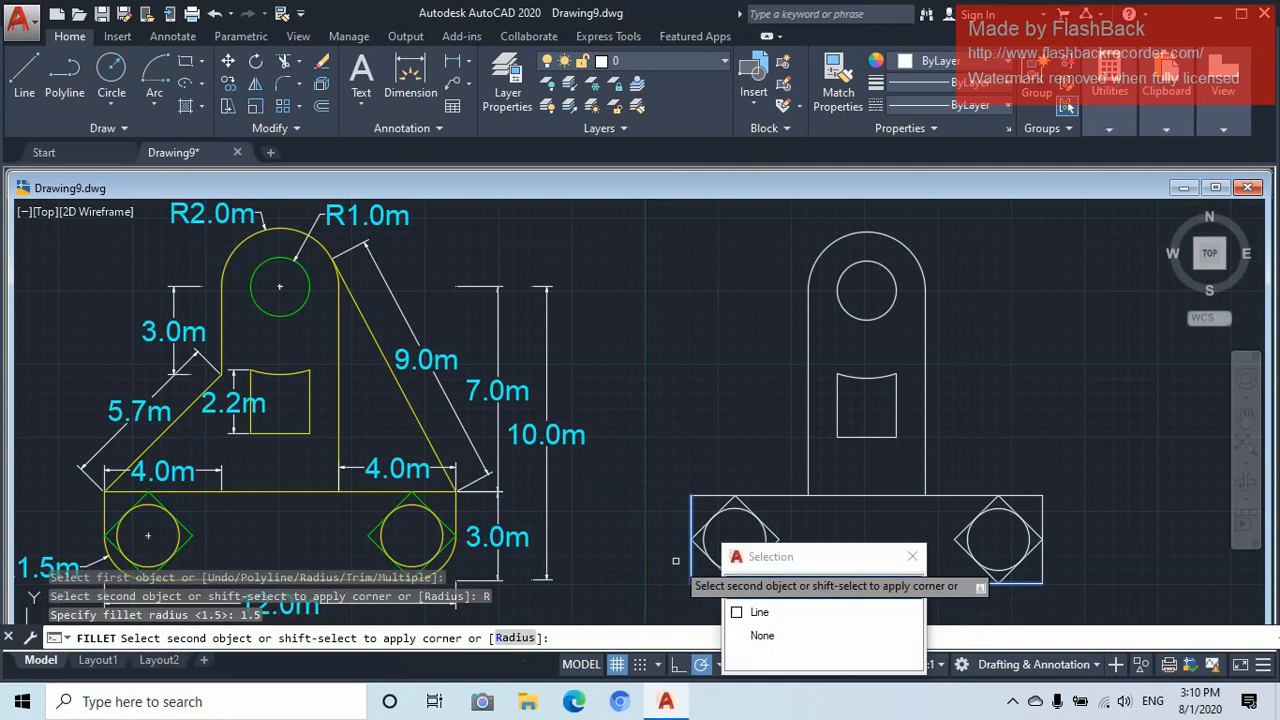
left_click(692, 521)
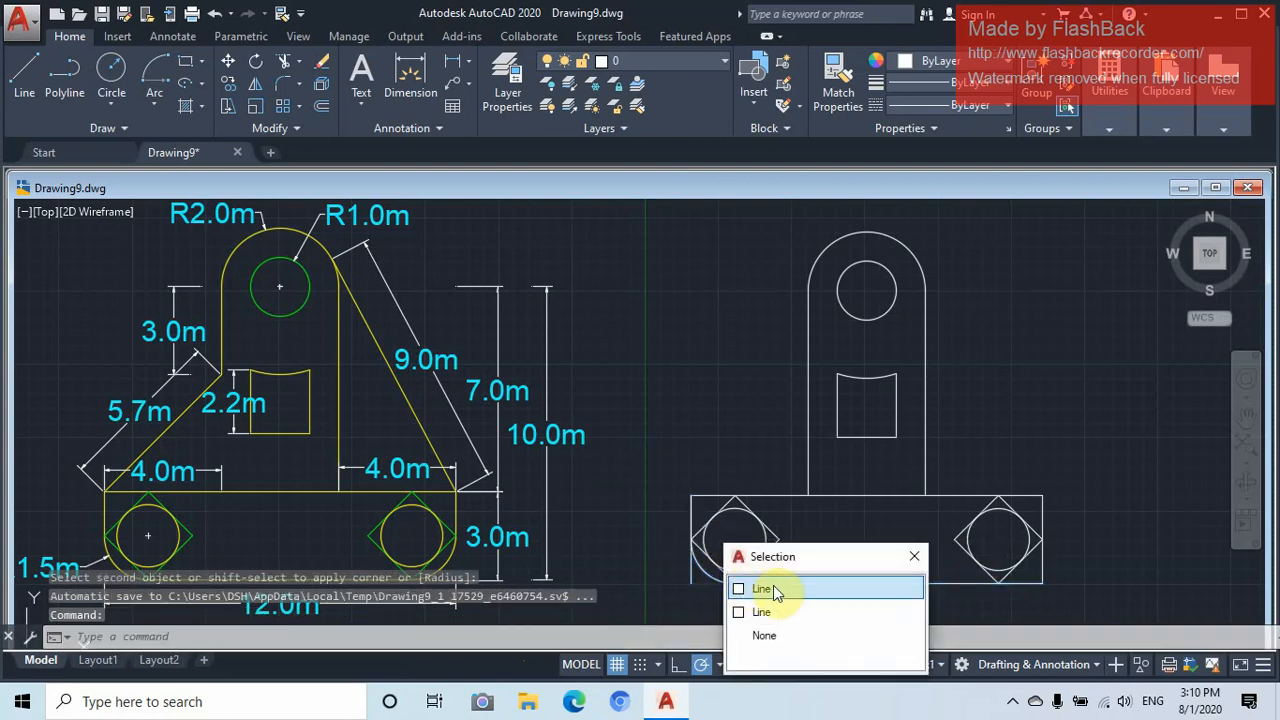
Erase the leftover full-length vertical line overlapping the base's left edge beside the filleted corner
left_click(773, 588)
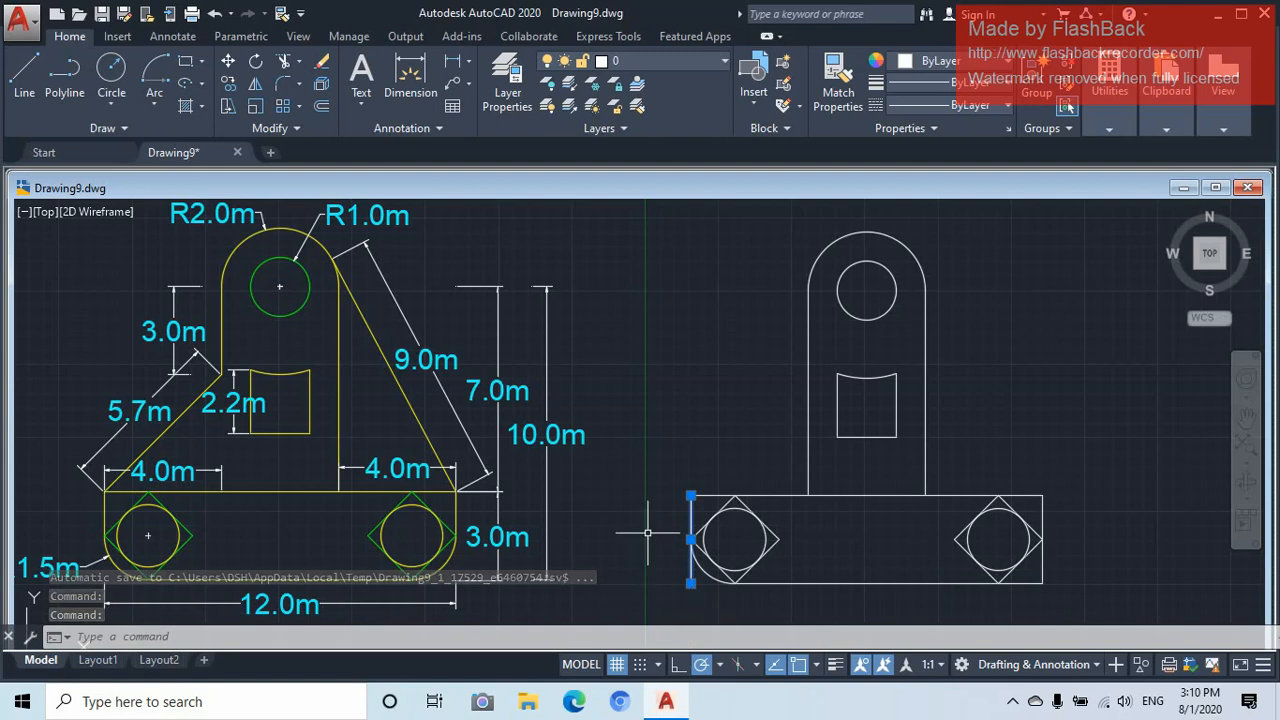
key("Escape")
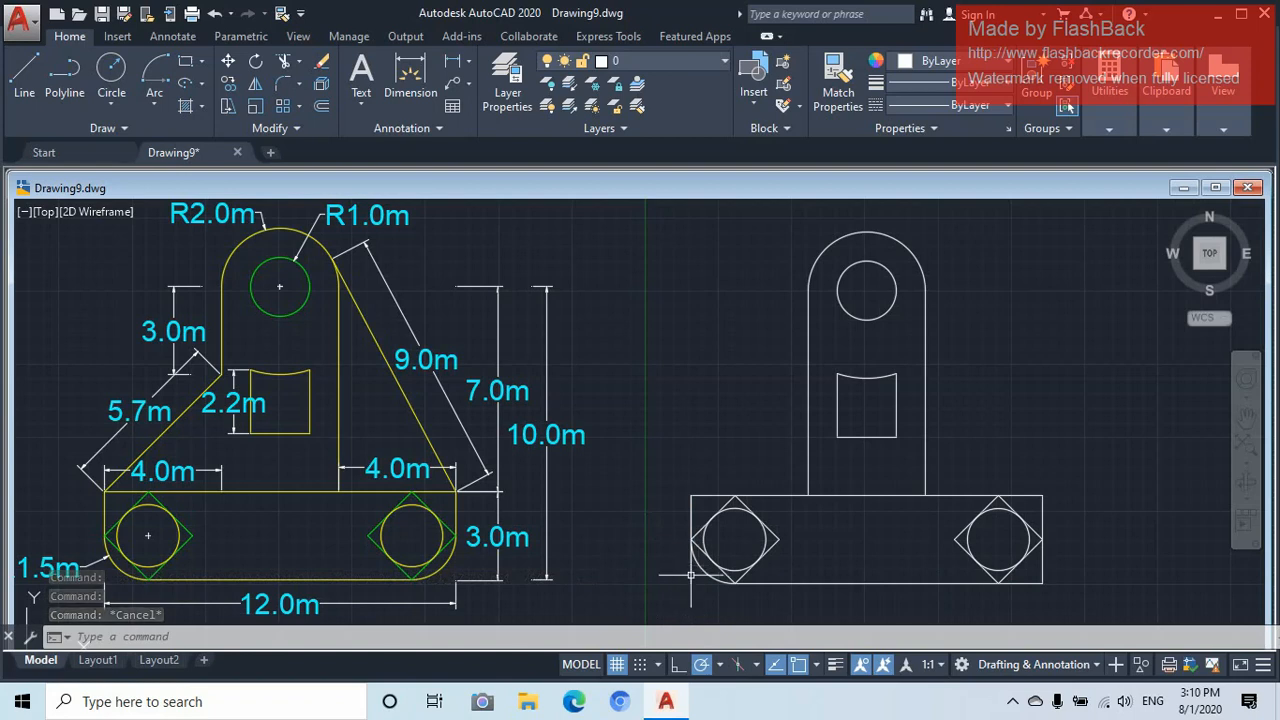
left_click(690, 575)
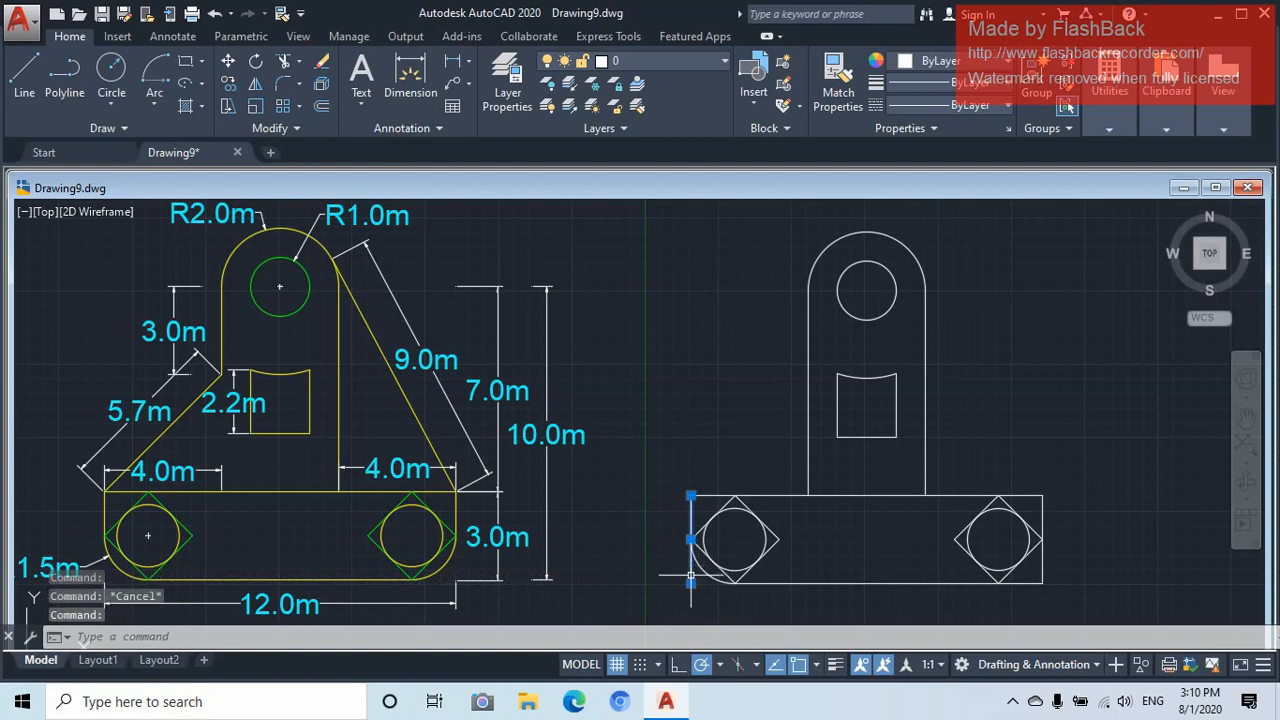
right_click(628, 500)
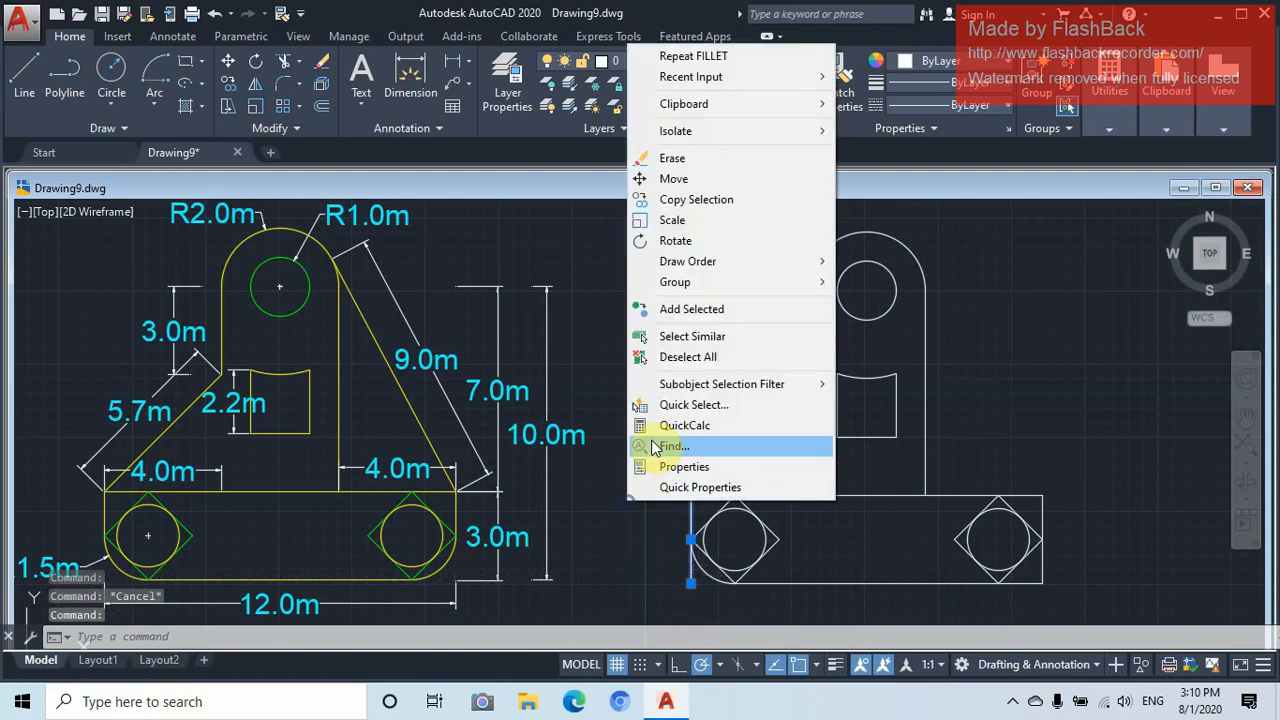
left_click(686, 166)
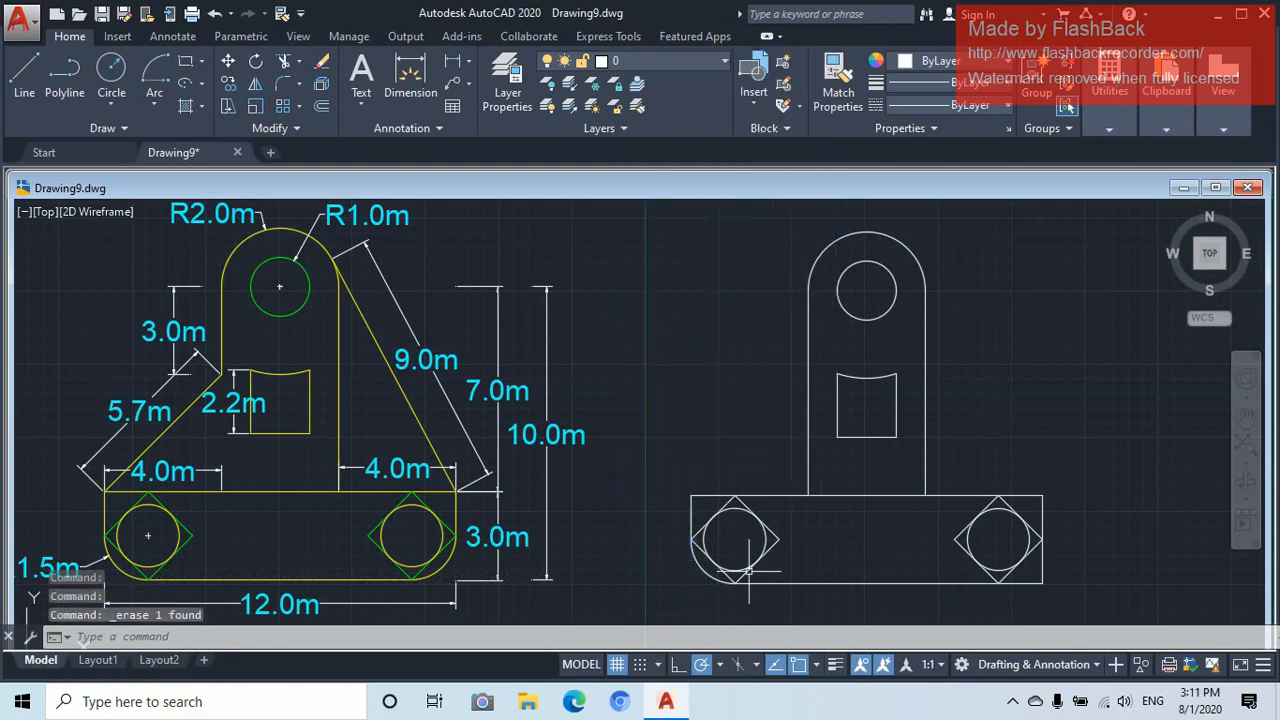
Fillet the base's lower-right corner between its bottom and right edges with the same radius
left_click(282, 88)
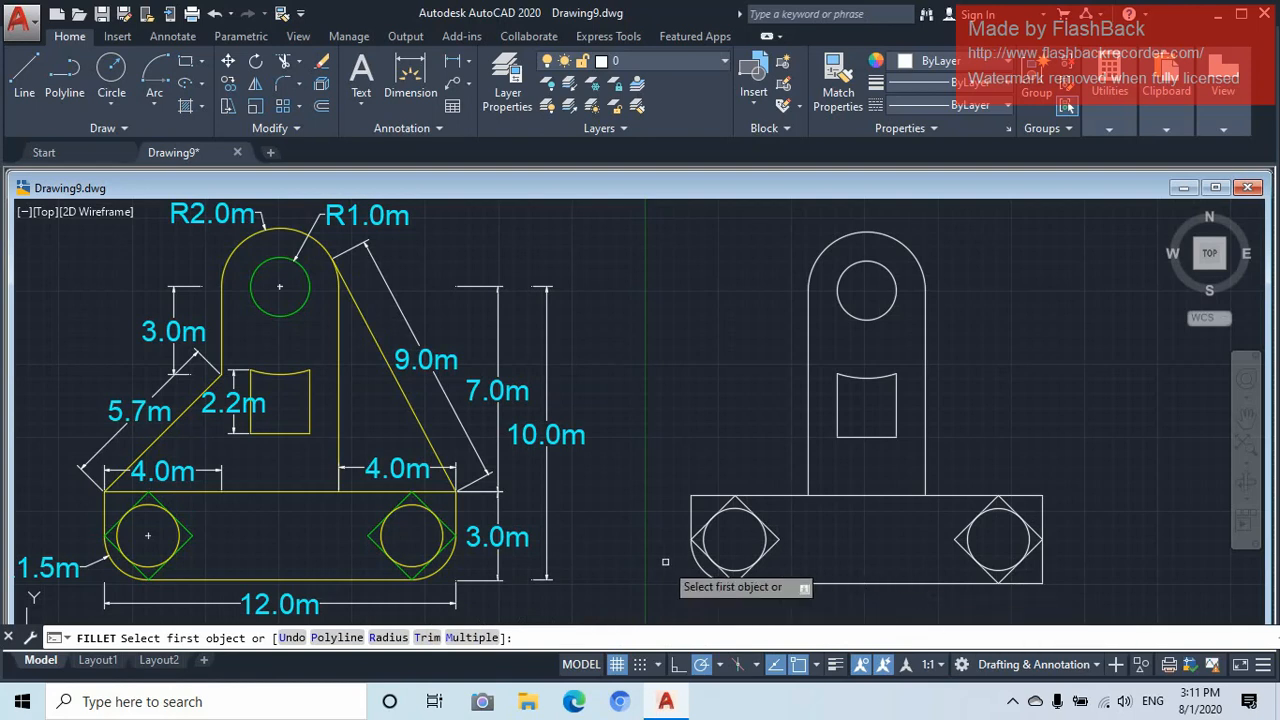
left_click(1019, 582)
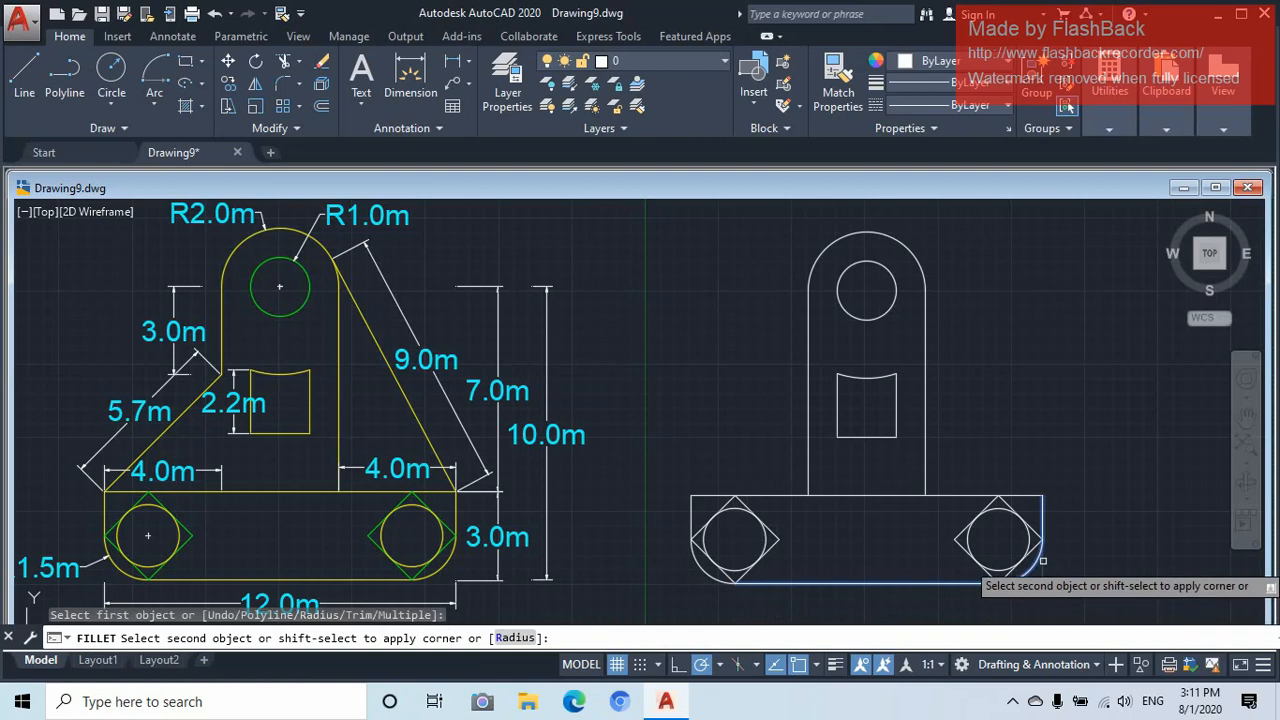
left_click(1043, 560)
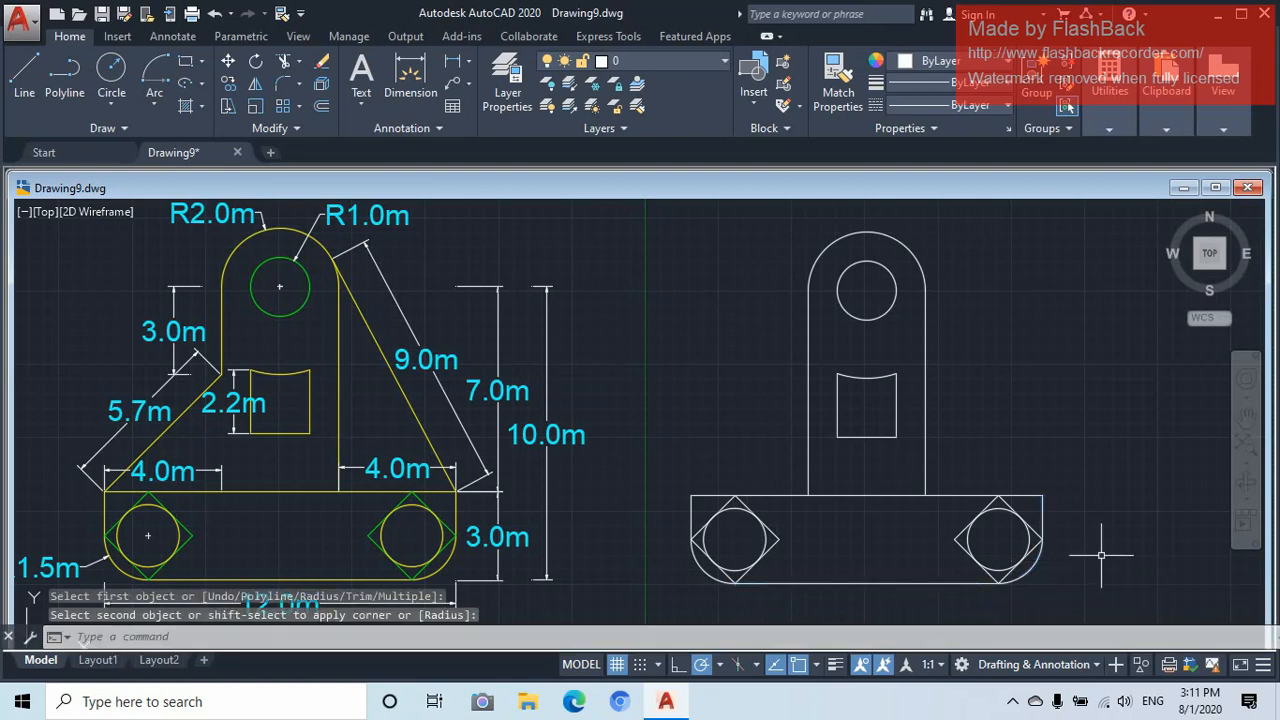
Start a line at the base's upper-right corner and turn on the Tangent object snap
scroll(777, 558, "down", 4)
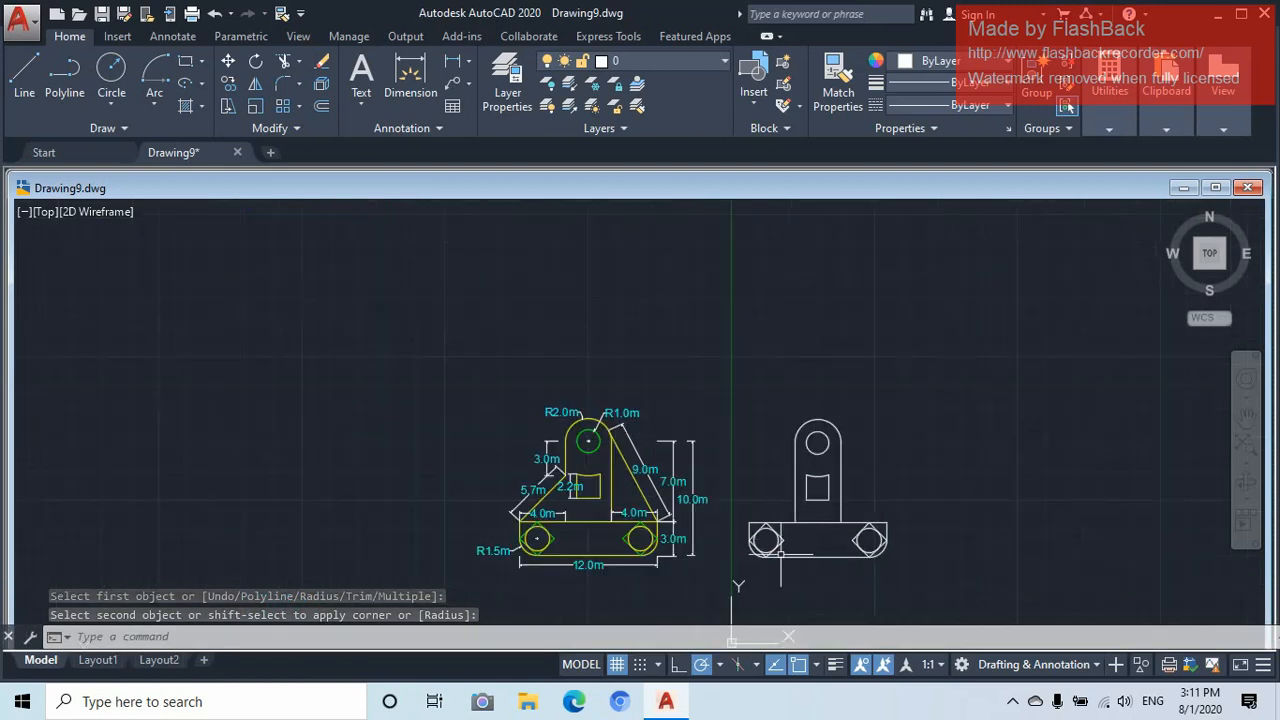
scroll(780, 566, "up", 2)
scroll(782, 569, "up", 3)
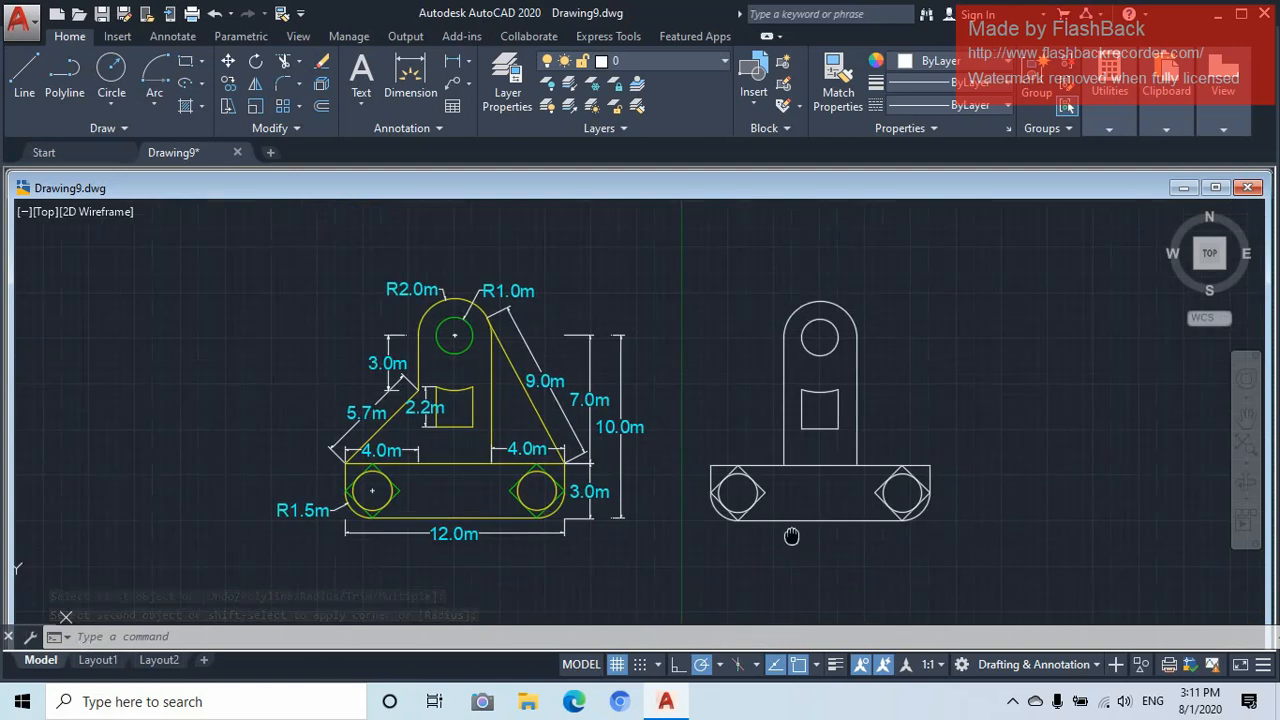
mouse_move(741, 456)
middle_mouse_down()
mouse_move(814, 586)
mouse_move(805, 552)
middle_mouse_up()
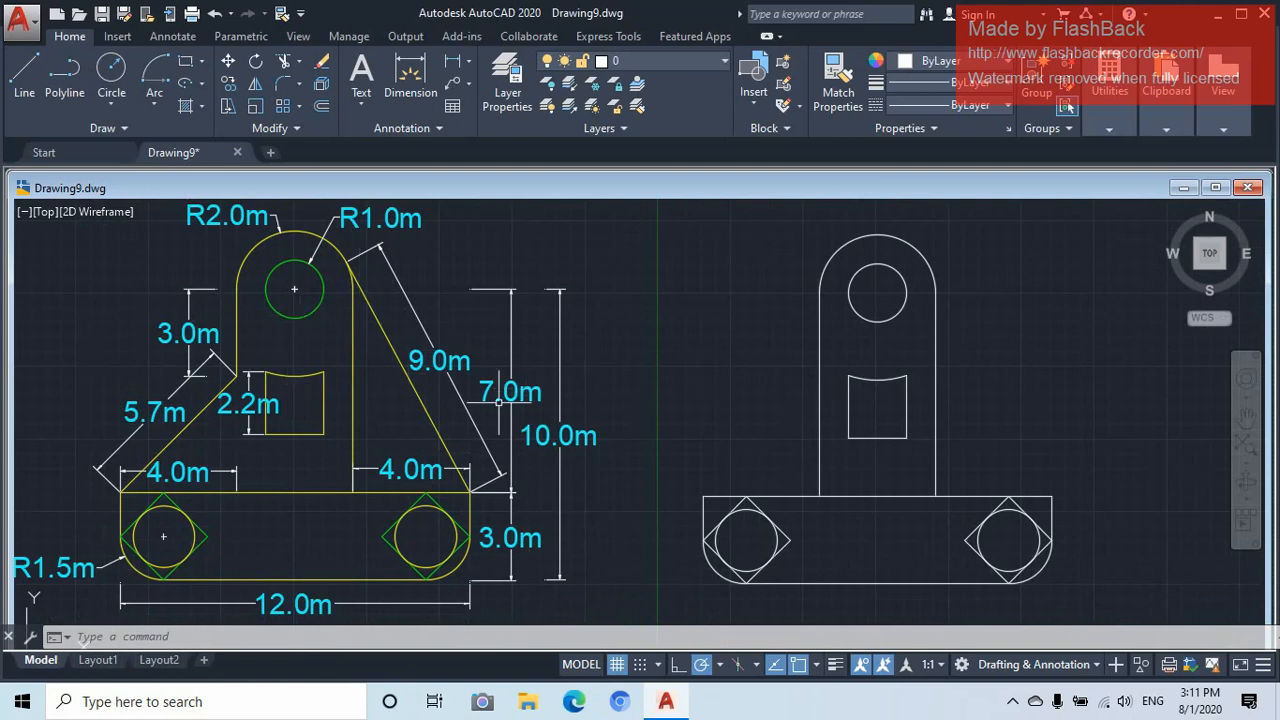
left_click(27, 80)
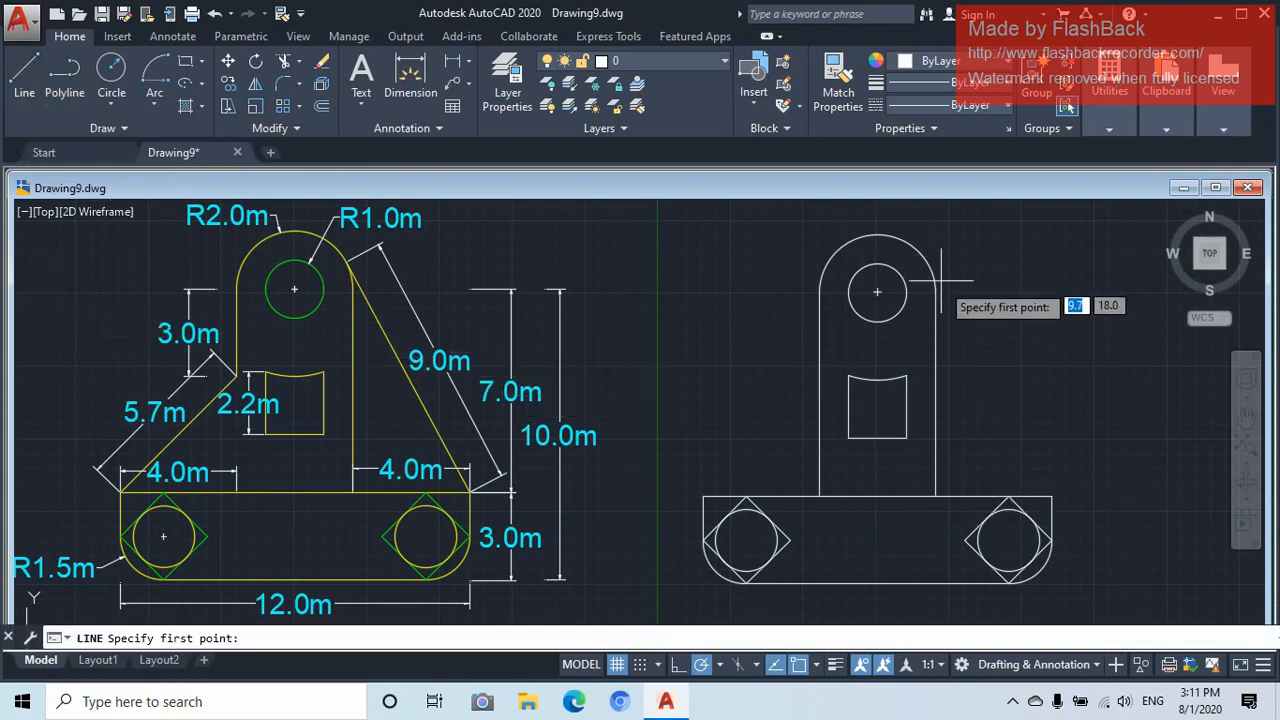
left_click(1052, 496)
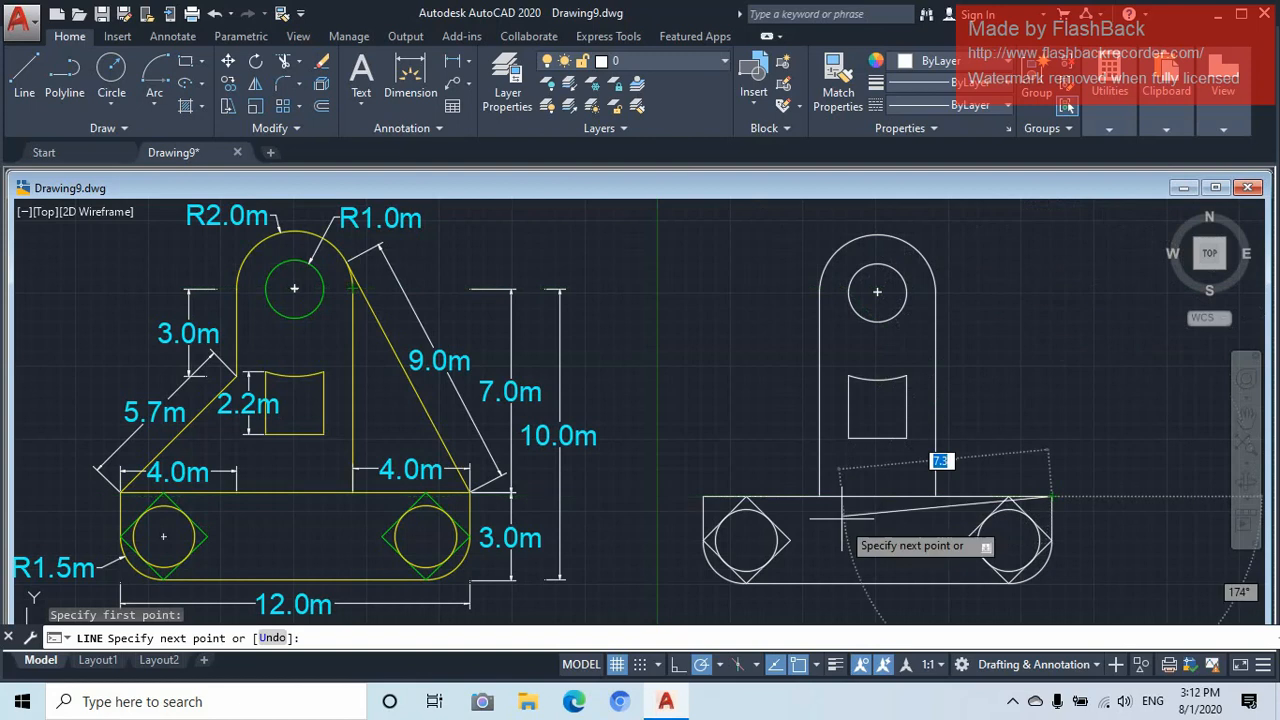
left_click(818, 667)
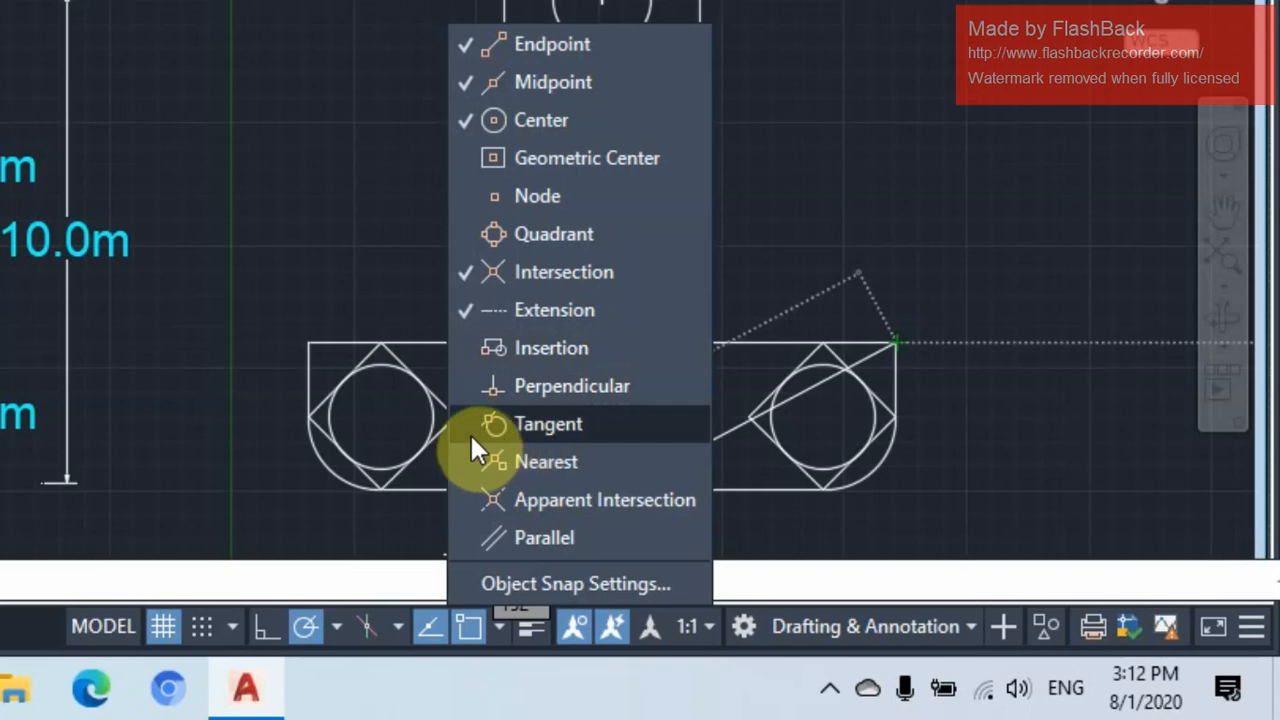
left_click(470, 429)
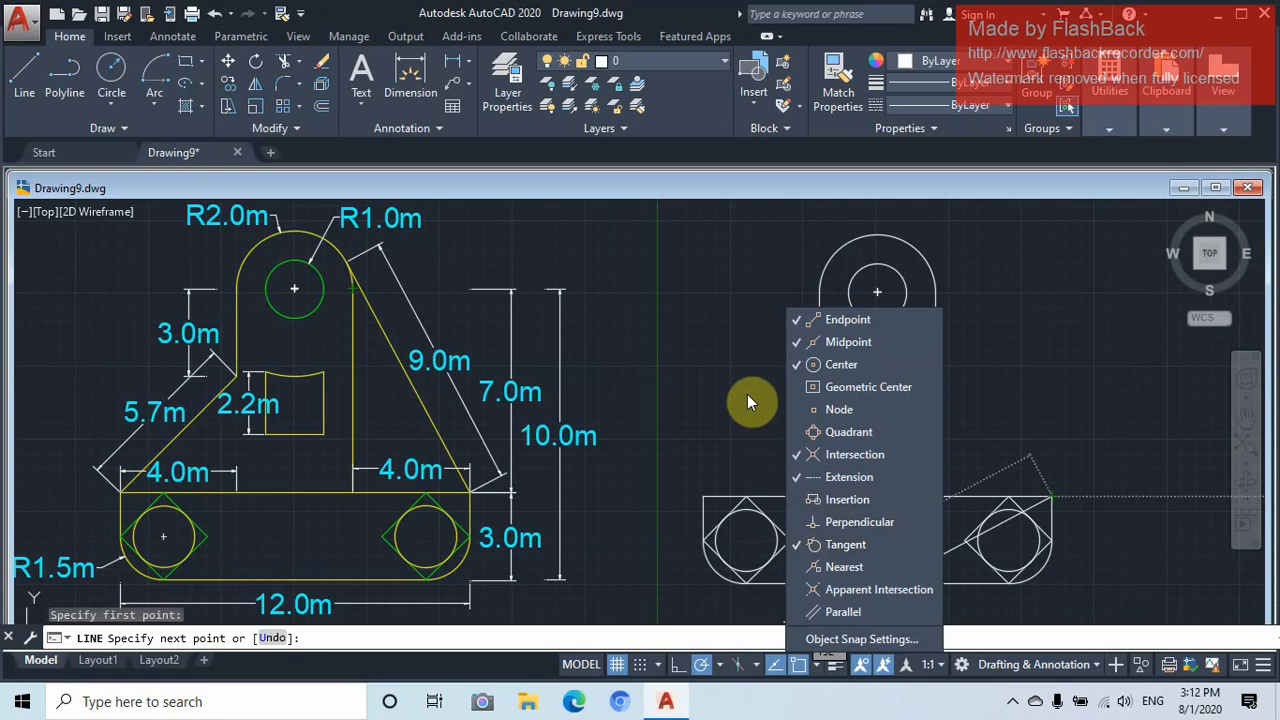
left_click(747, 394)
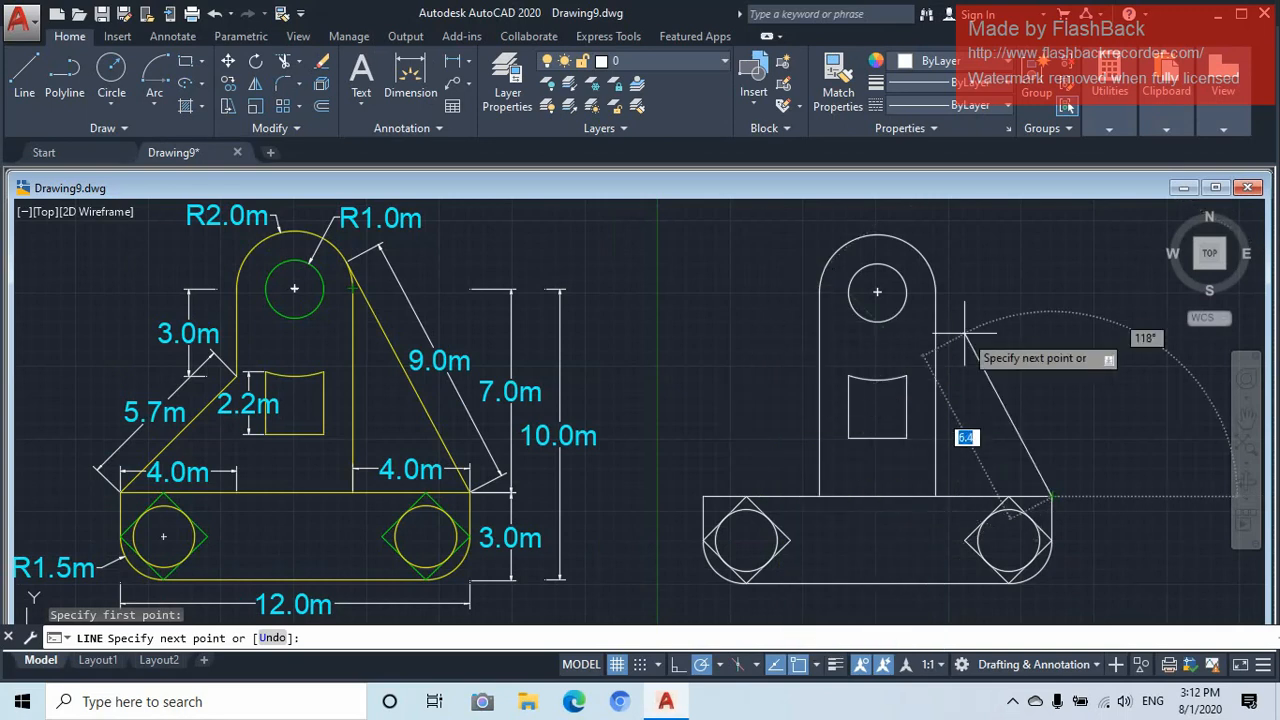
End the line at its tangent point on the right side of the upright's outer arc, about 9.0 m long
left_click(940, 266)
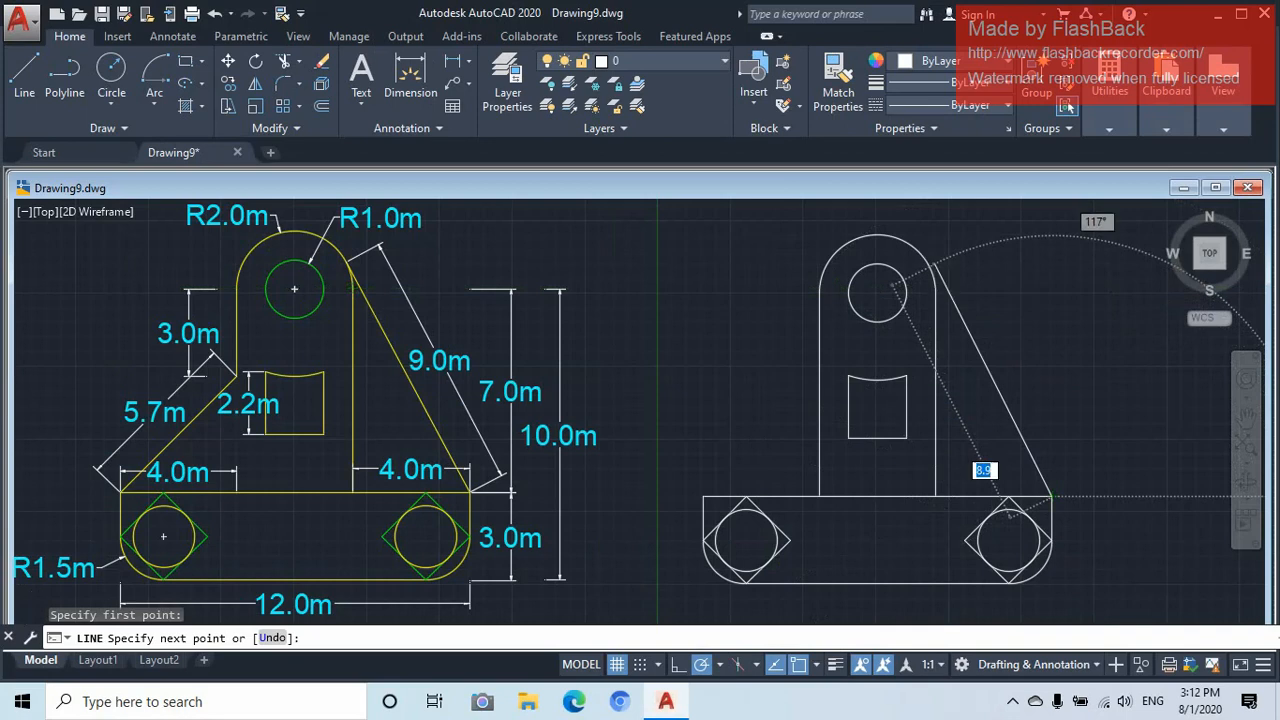
scroll(940, 266, "up", 5)
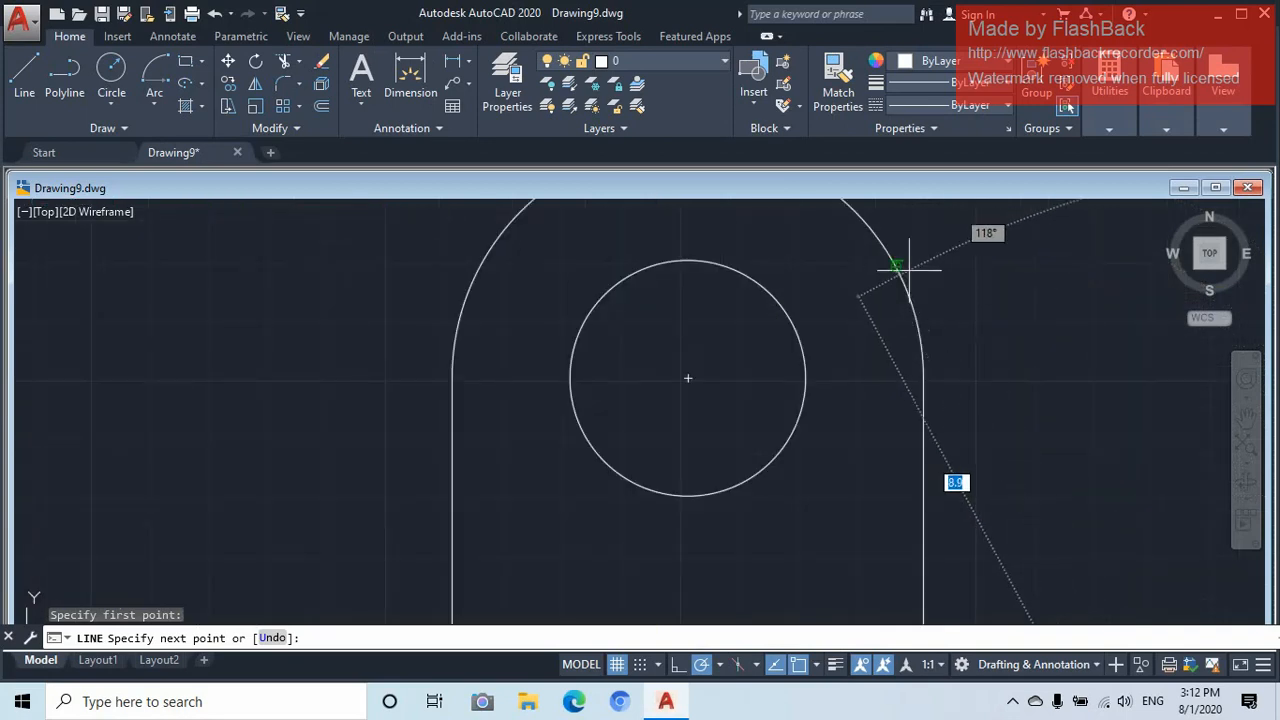
left_click(900, 266)
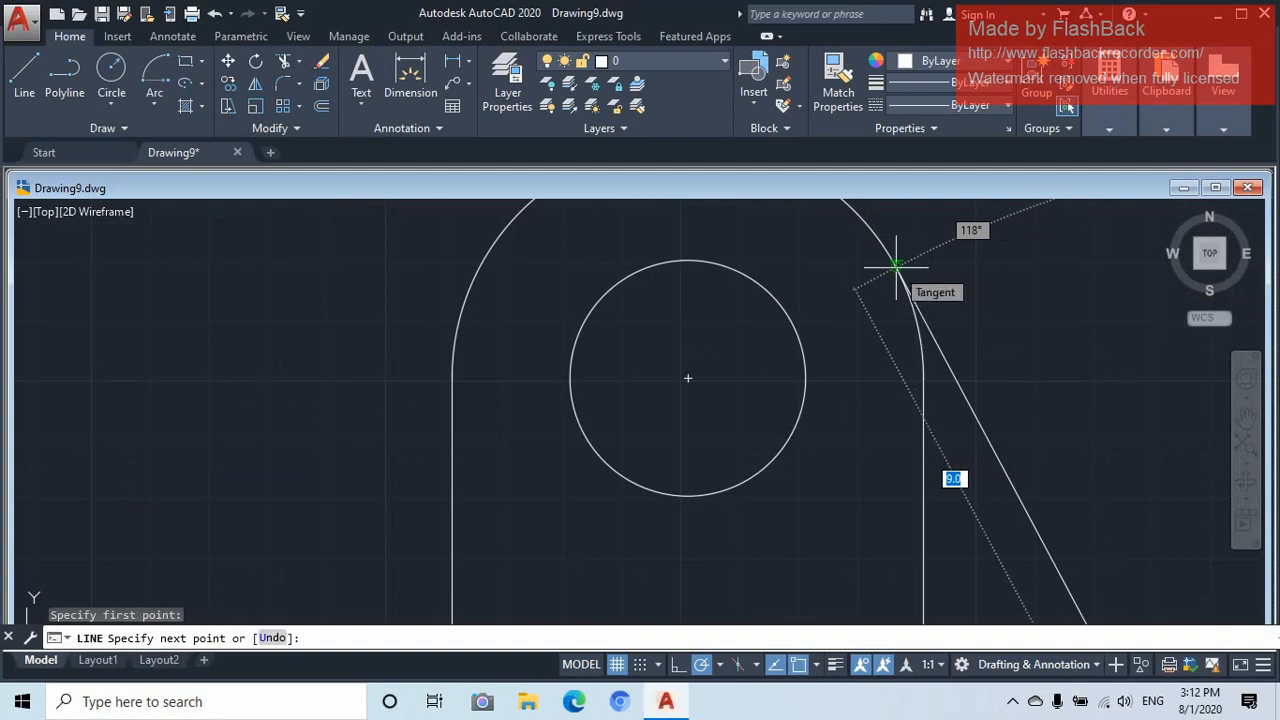
left_click(896, 266)
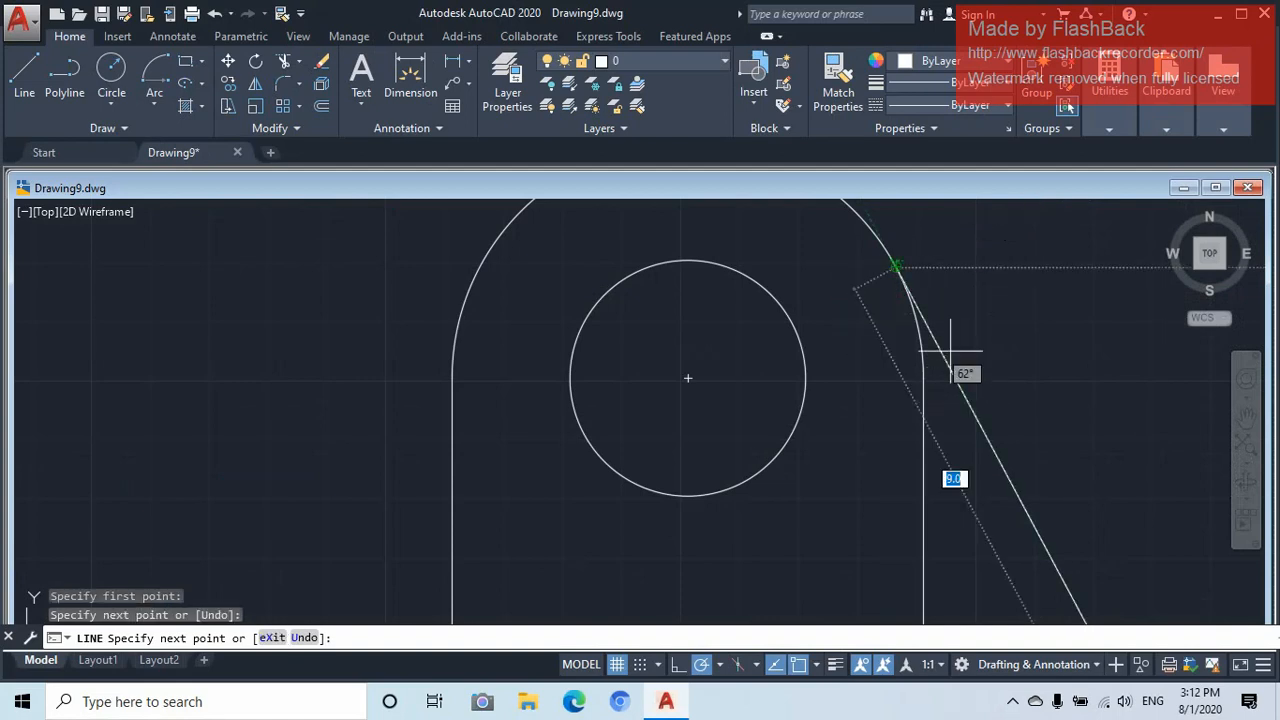
key("Escape")
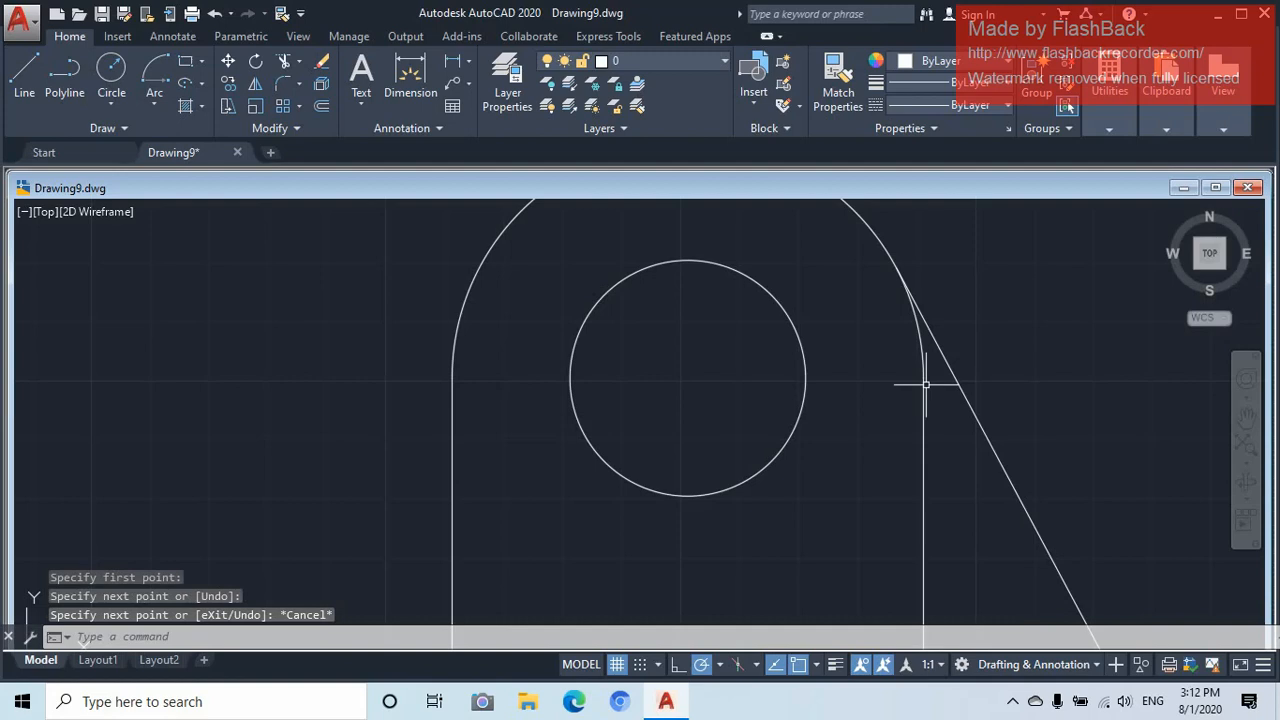
scroll(918, 380, "down", 3)
scroll(899, 352, "up", 4)
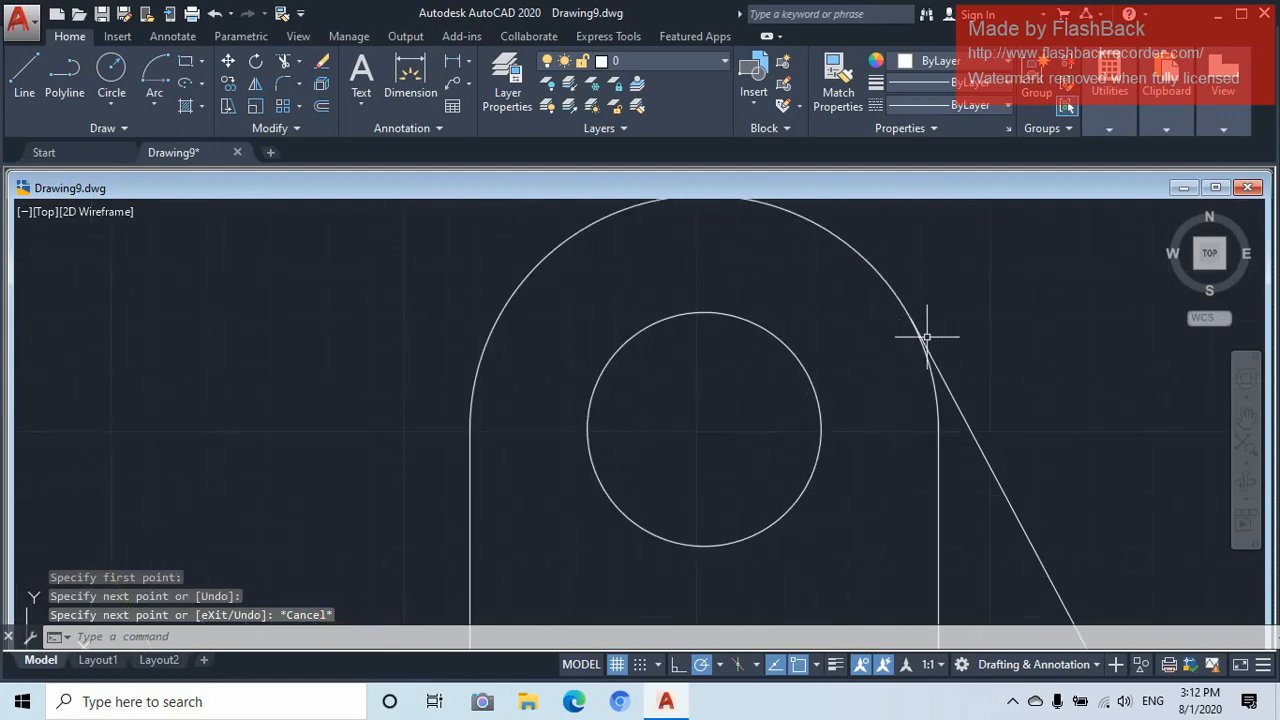
scroll(836, 379, "down", 6)
mouse_move(849, 452)
middle_mouse_down()
mouse_move(891, 329)
mouse_move(911, 364)
middle_mouse_up()
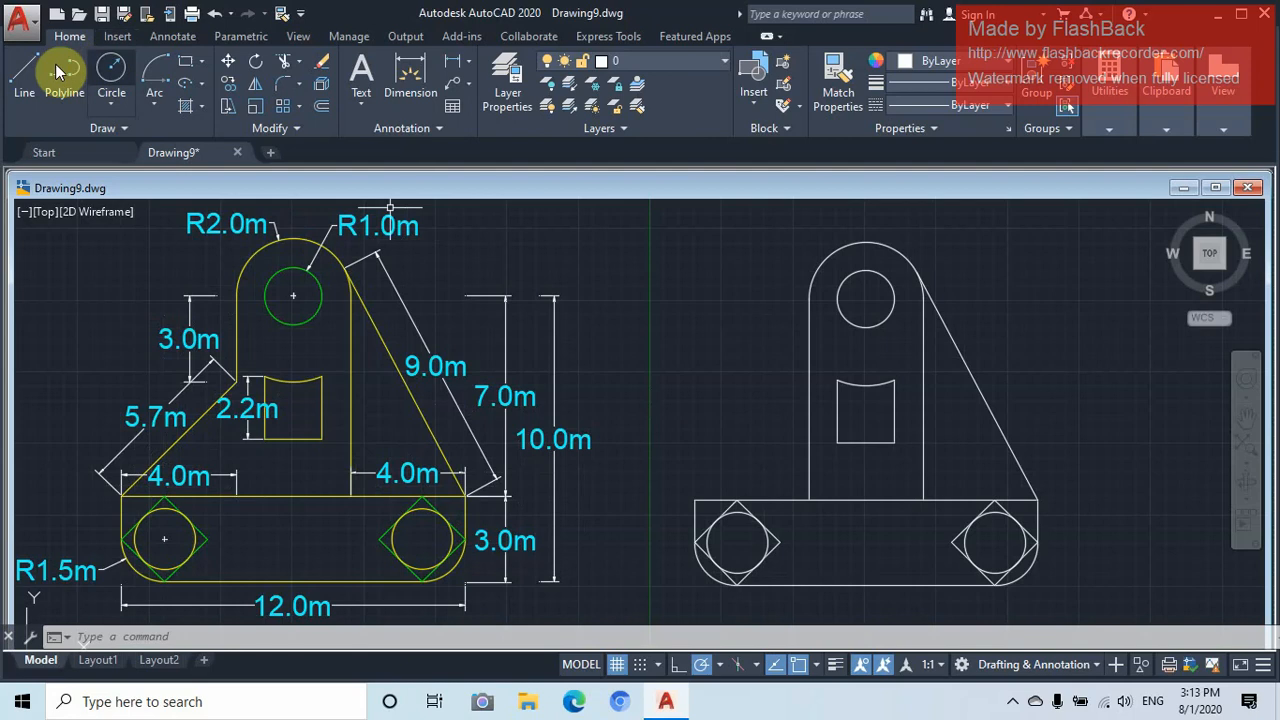
Draw a 5.7 m line at 45° from the base's upper-left corner to the upright's left edge
left_click(28, 80)
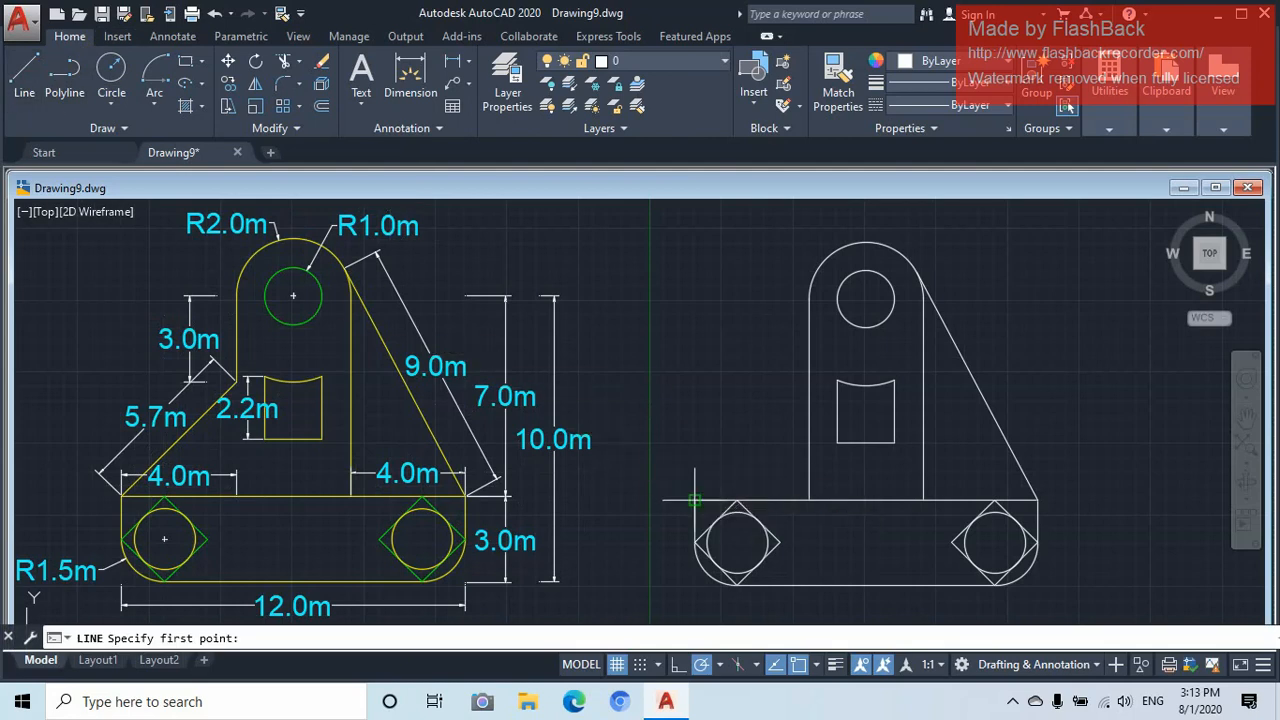
left_click(694, 499)
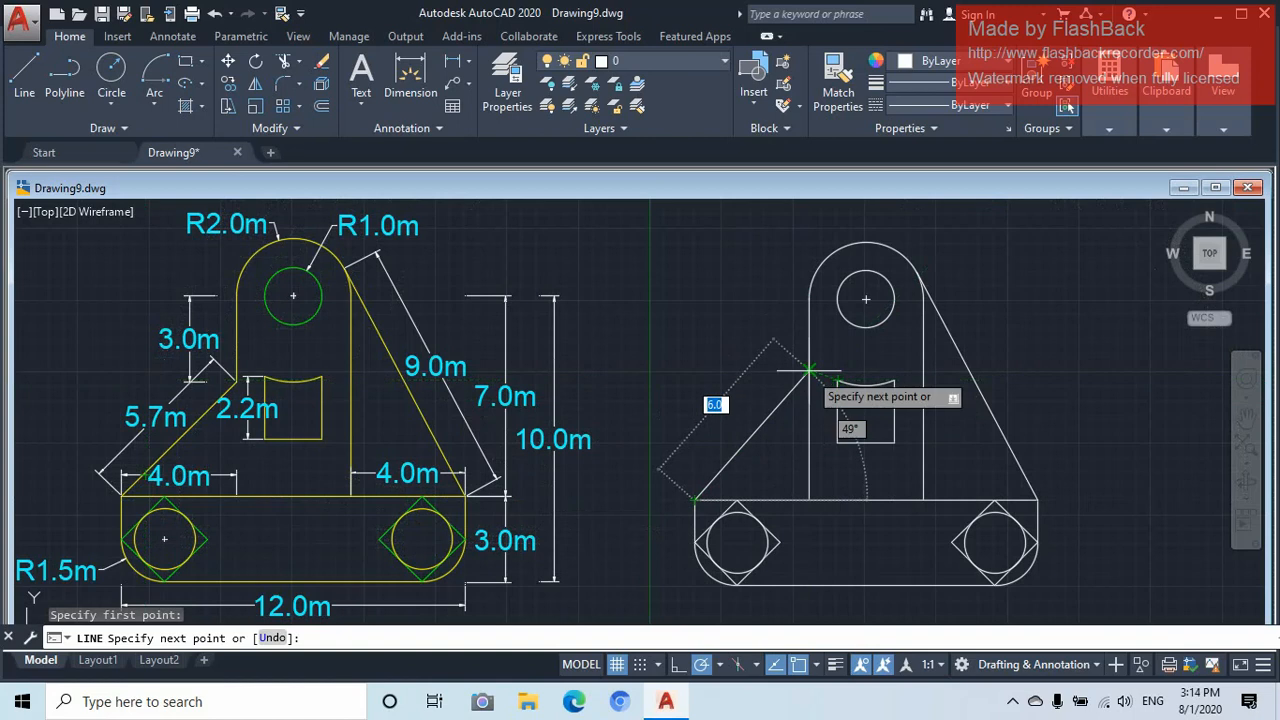
scroll(810, 371, "up", 2)
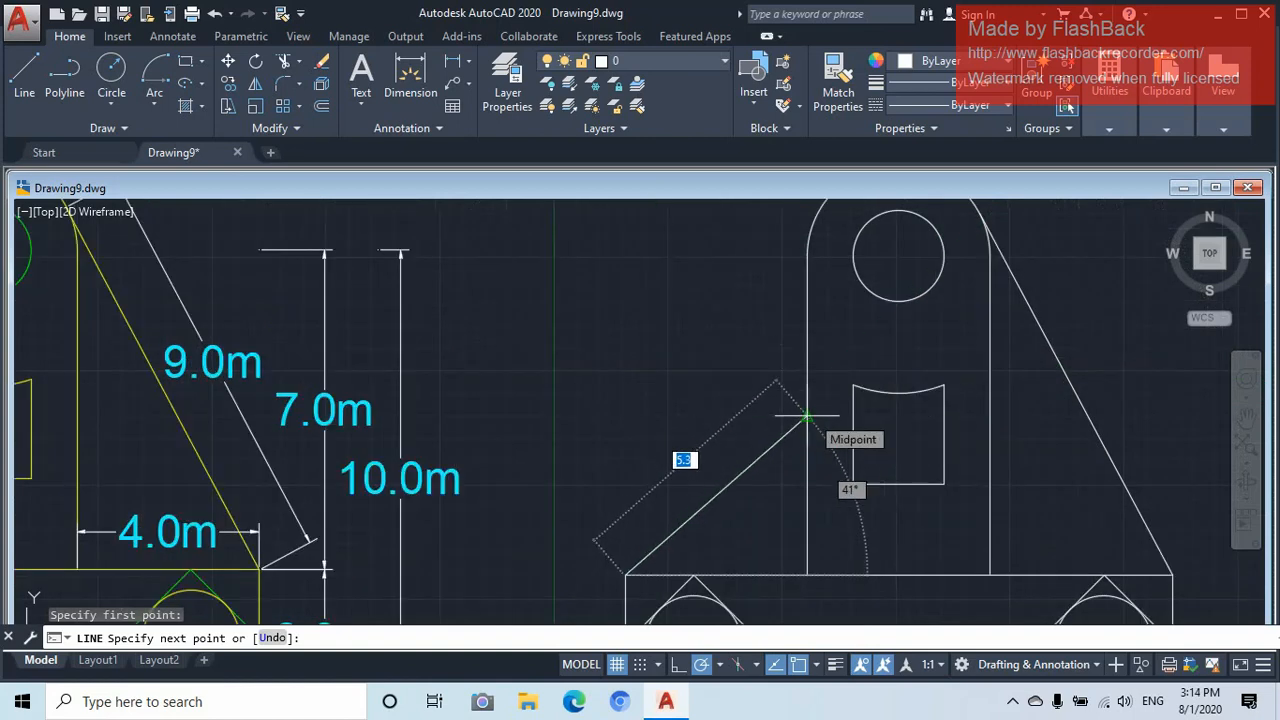
scroll(808, 418, "up", 2)
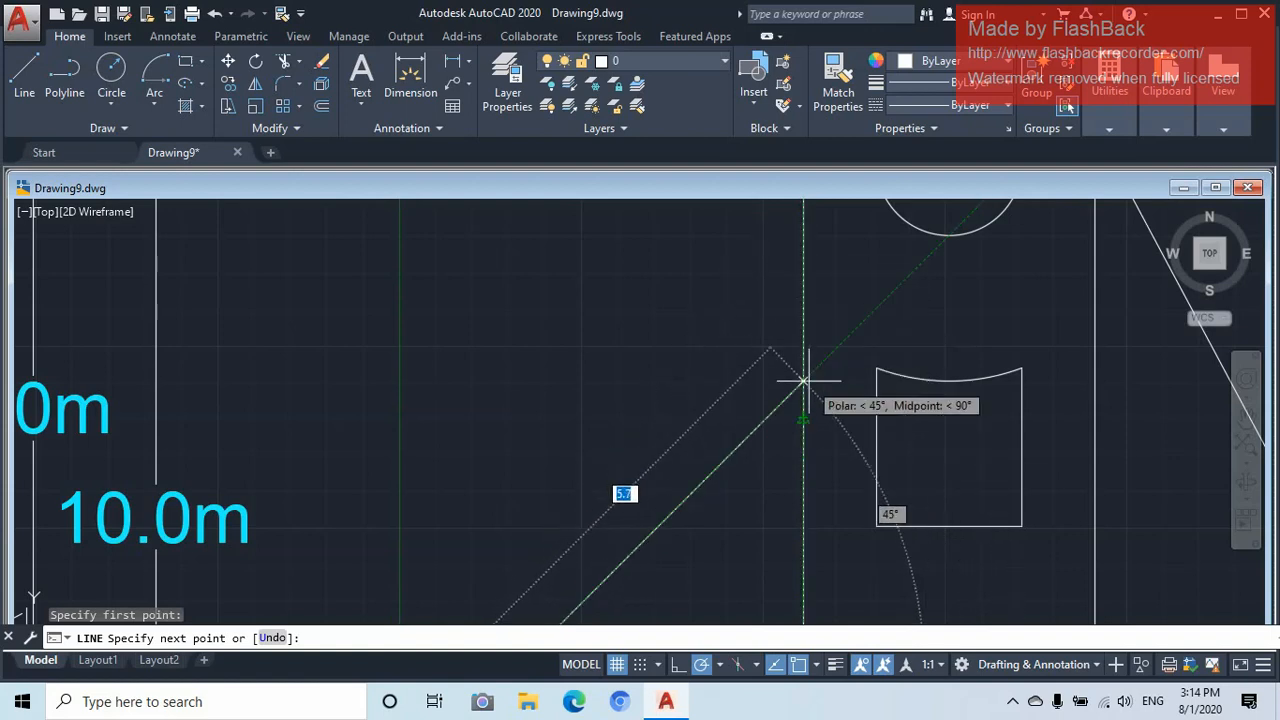
scroll(805, 378, "down", 2)
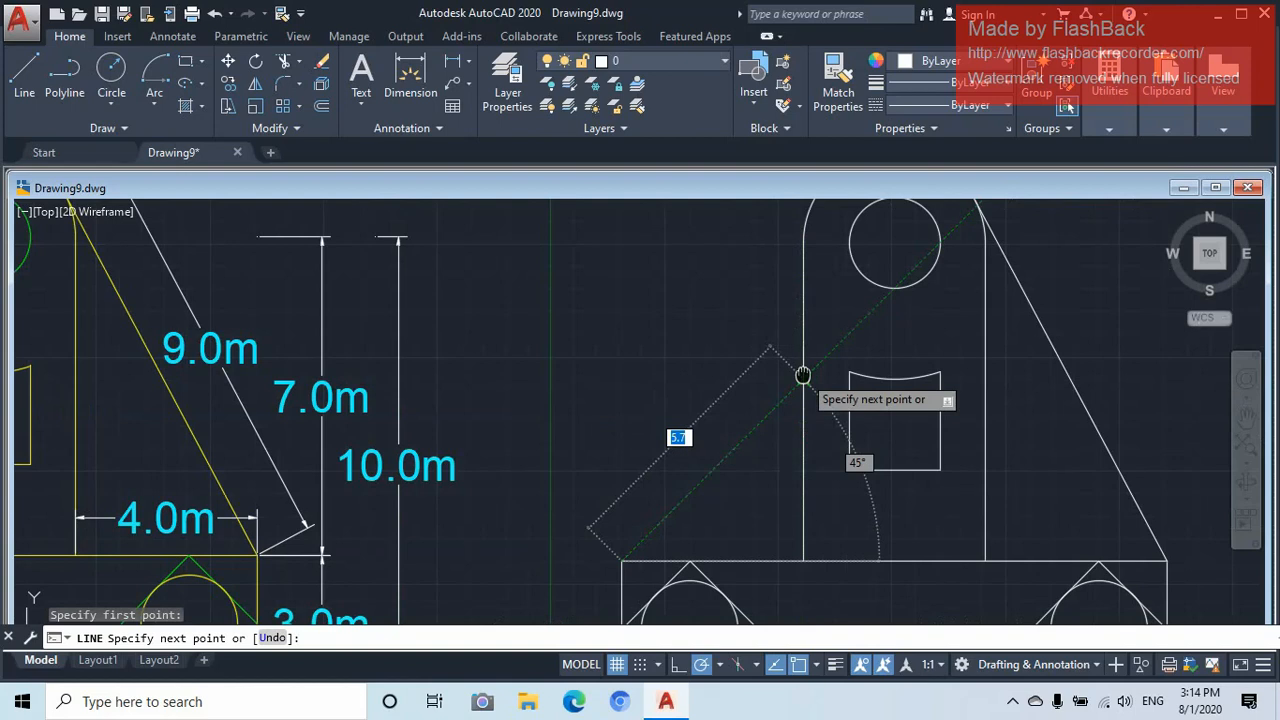
middle_click_drag(803, 374, 803, 331)
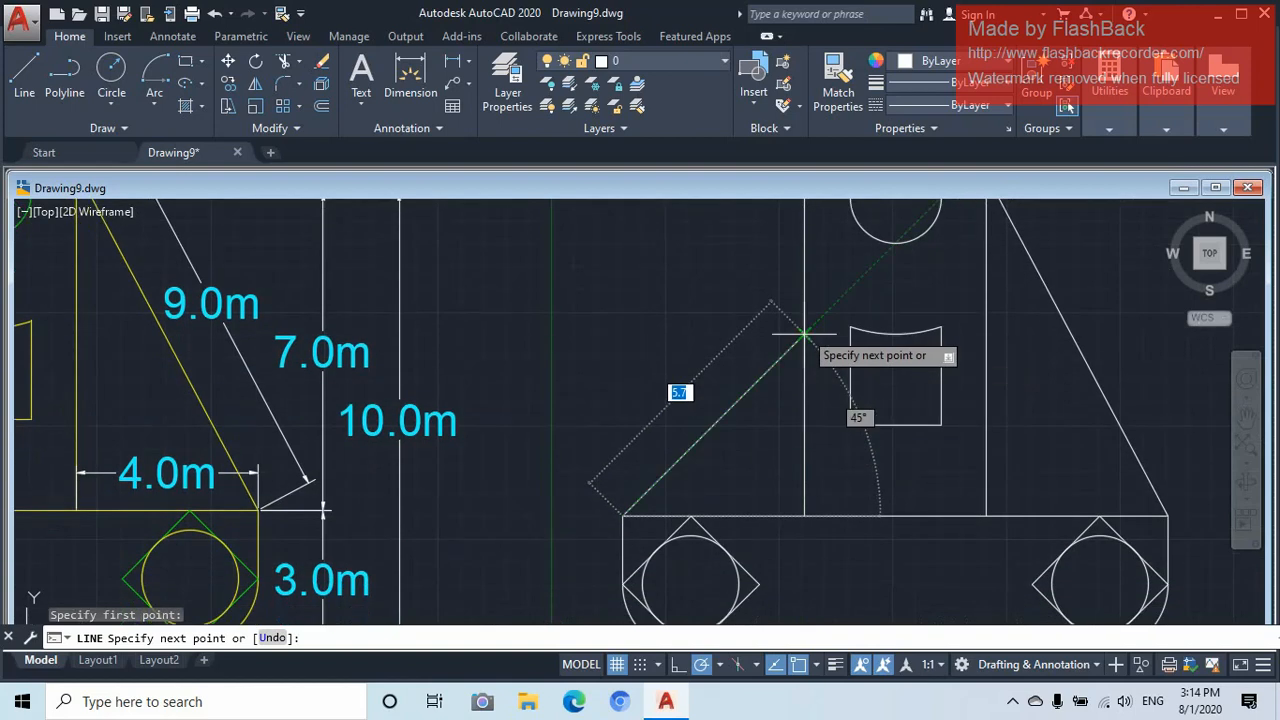
left_click(804, 334)
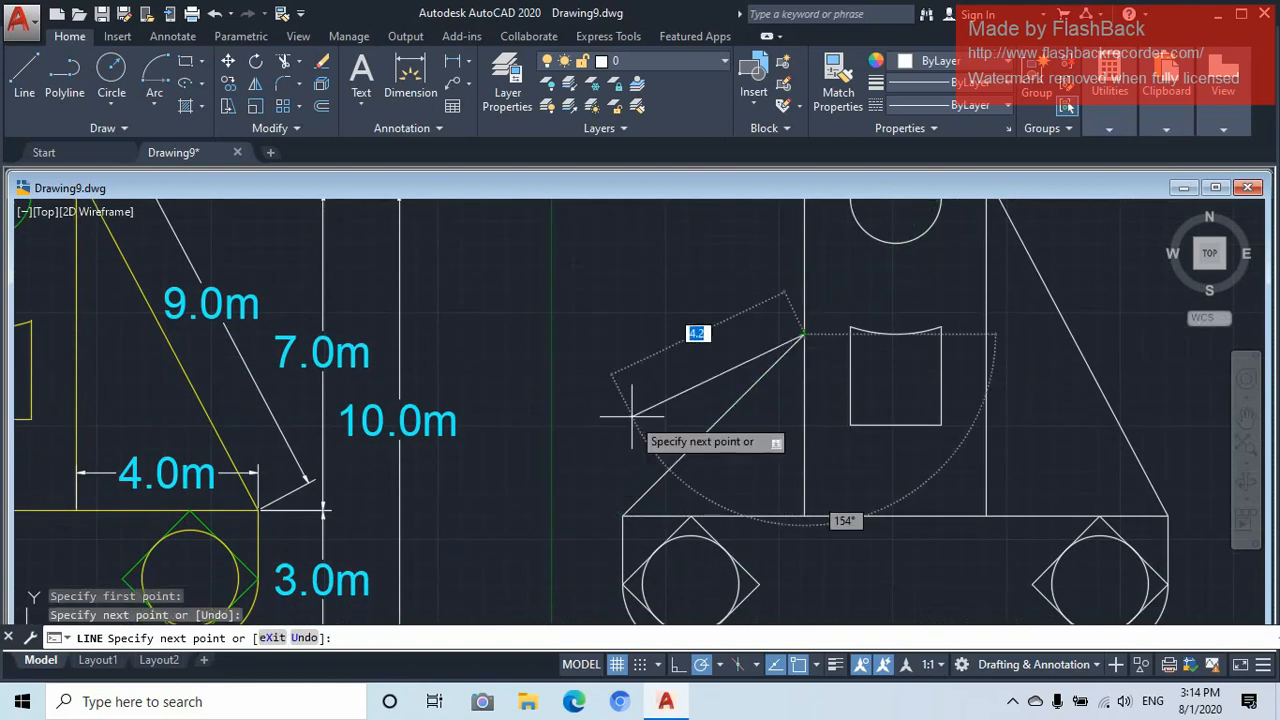
key("Escape")
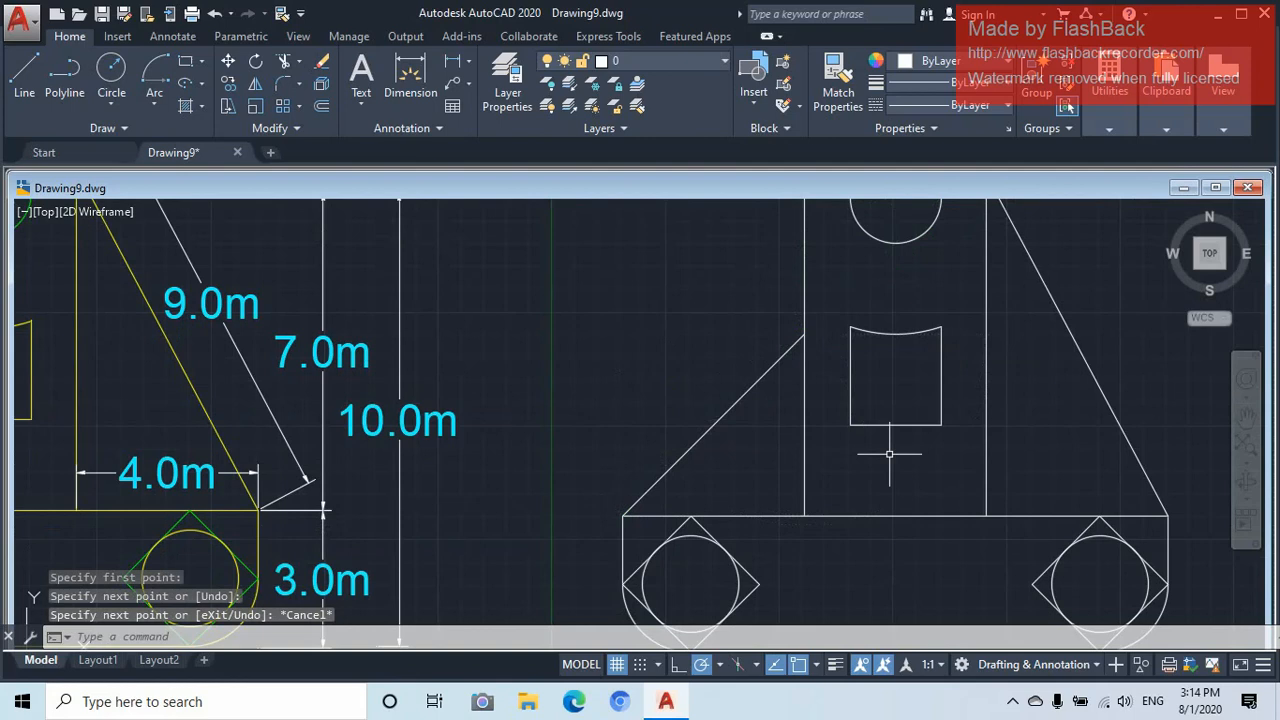
Trim away the part of the upright's left edge between the new sloping line's upper end and the base
scroll(889, 449, "down", 2)
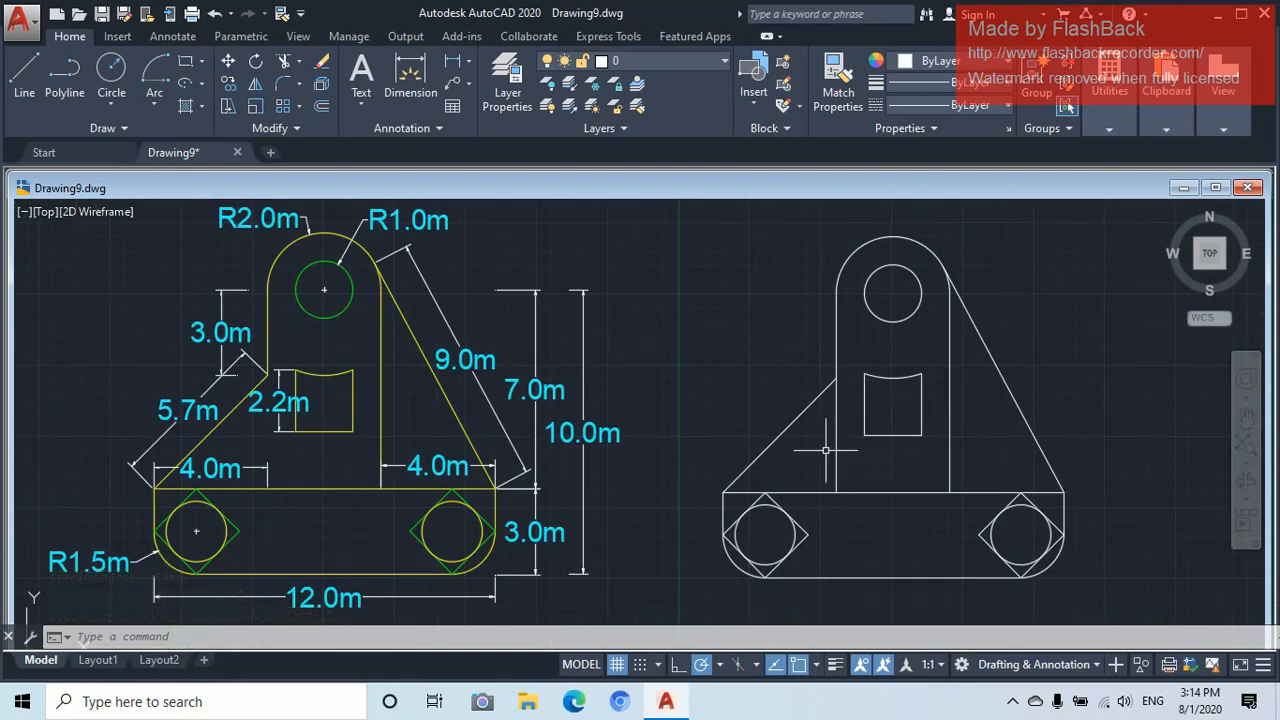
left_click(284, 64)
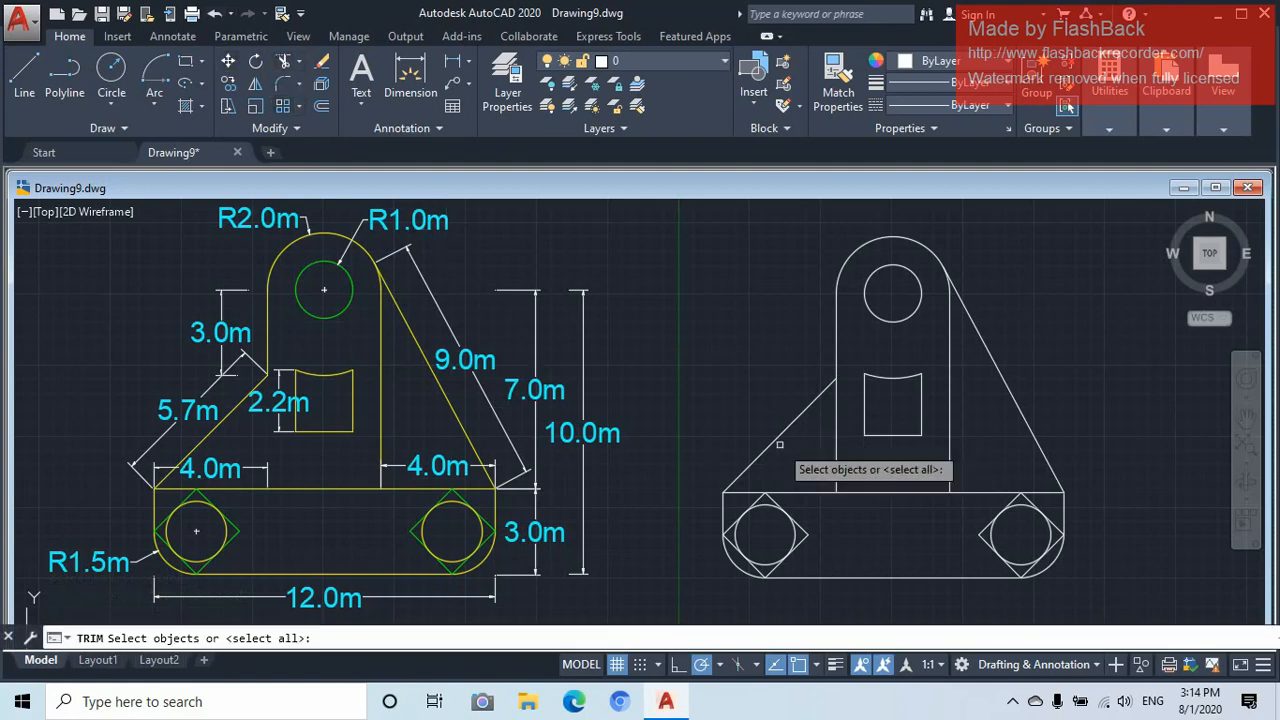
key("Return")
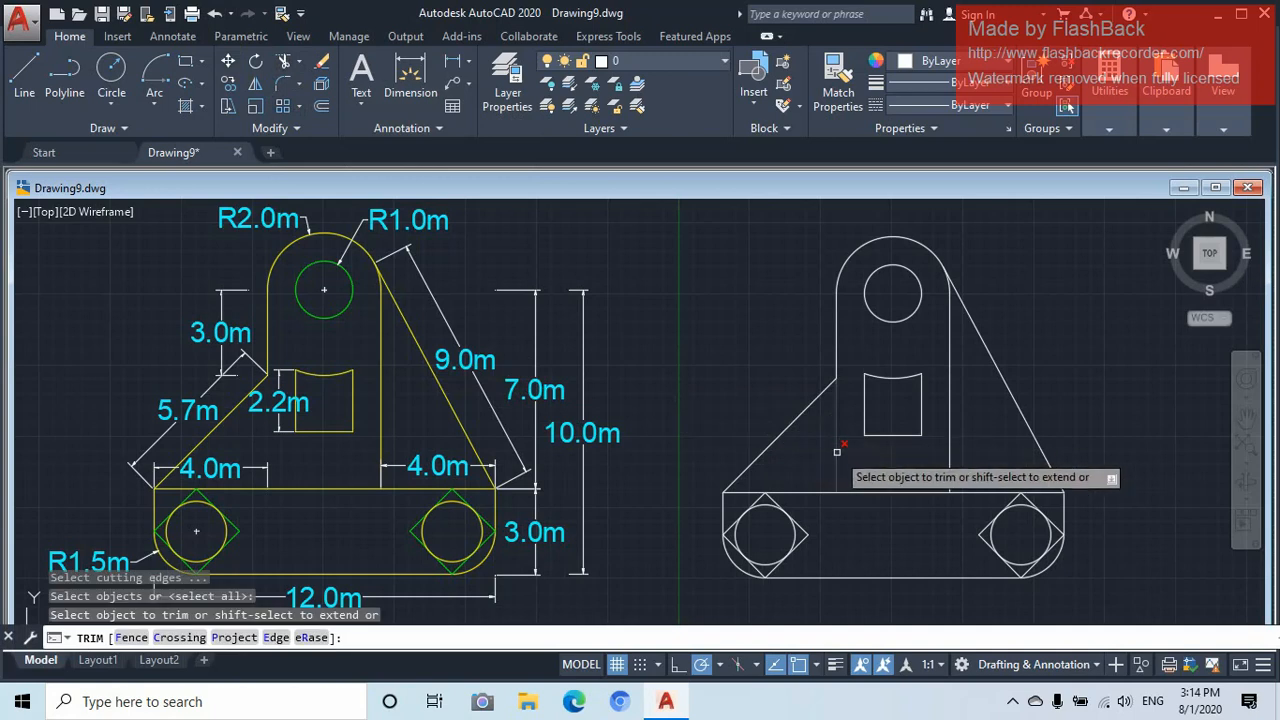
left_click(837, 451)
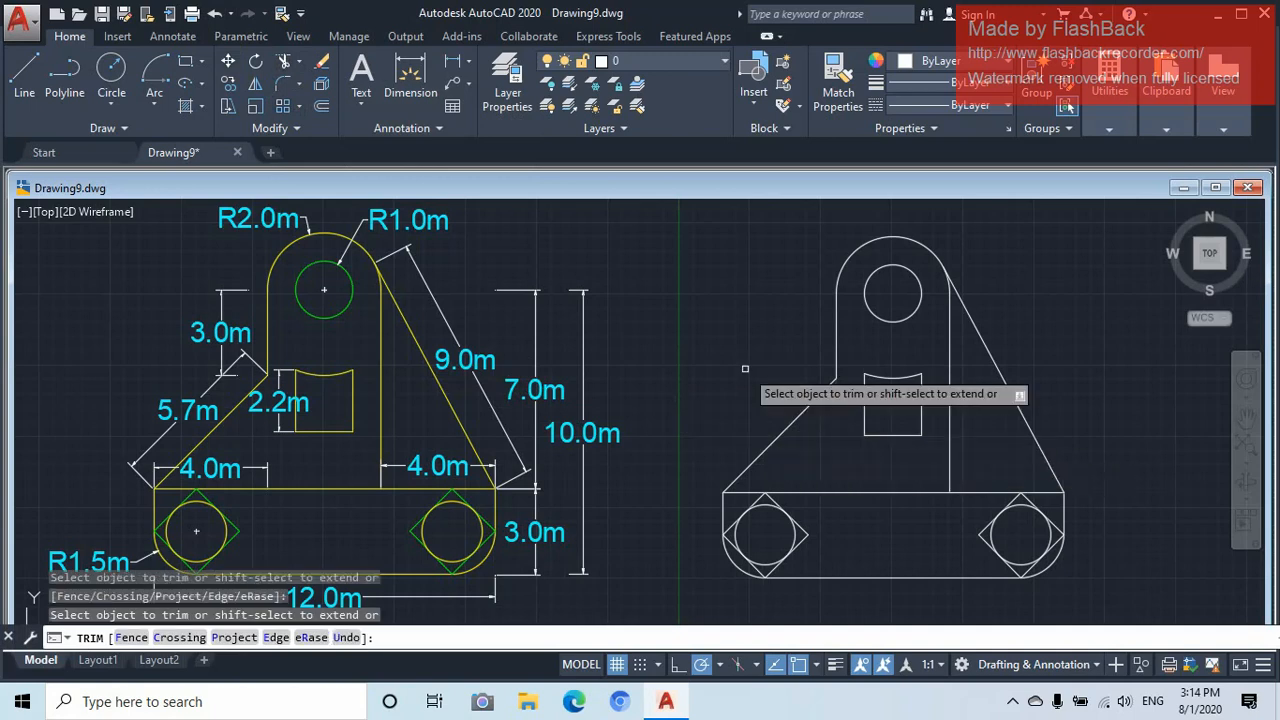
key("Escape")
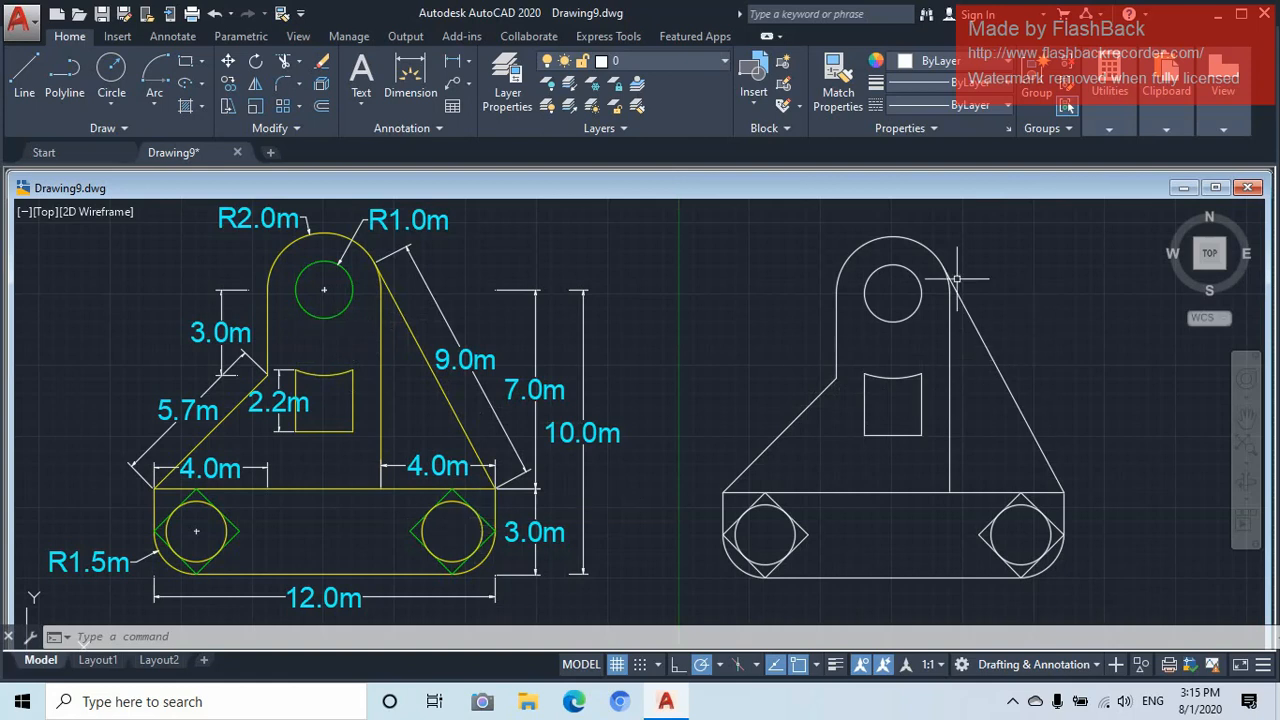
Set the colour of the entire redrawn part to Yellow
left_click(1106, 238)
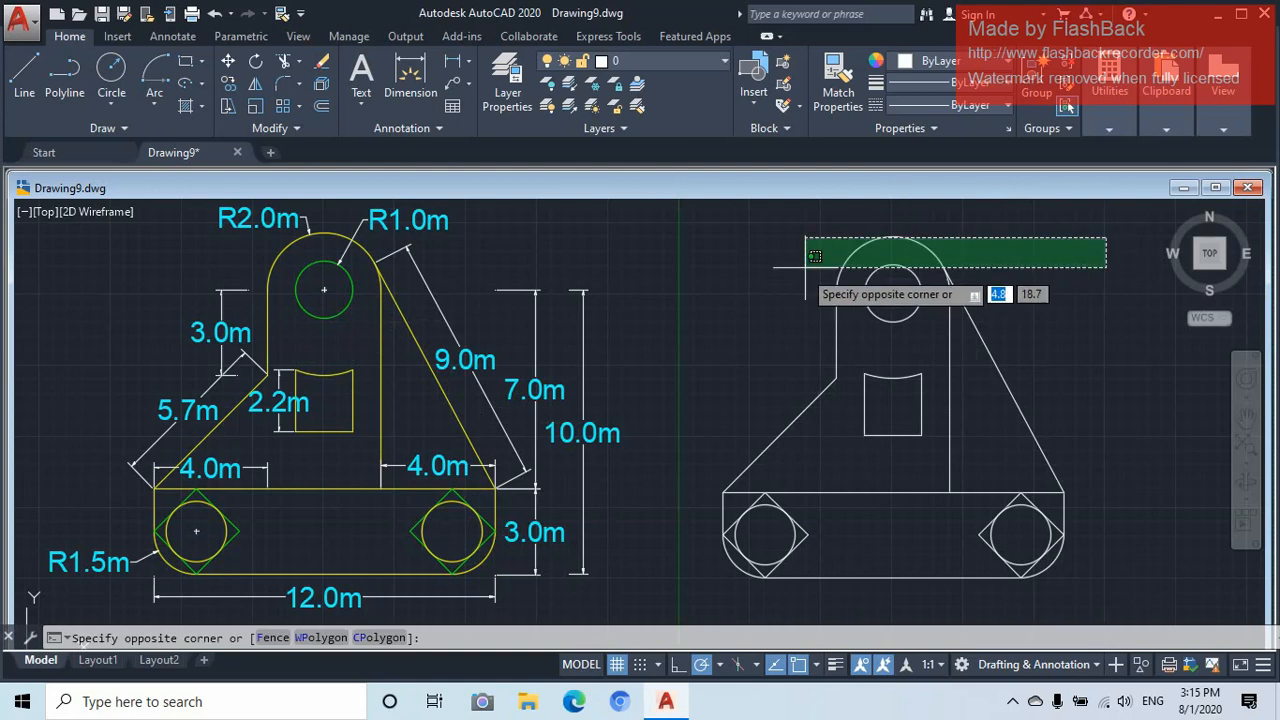
left_click(711, 587)
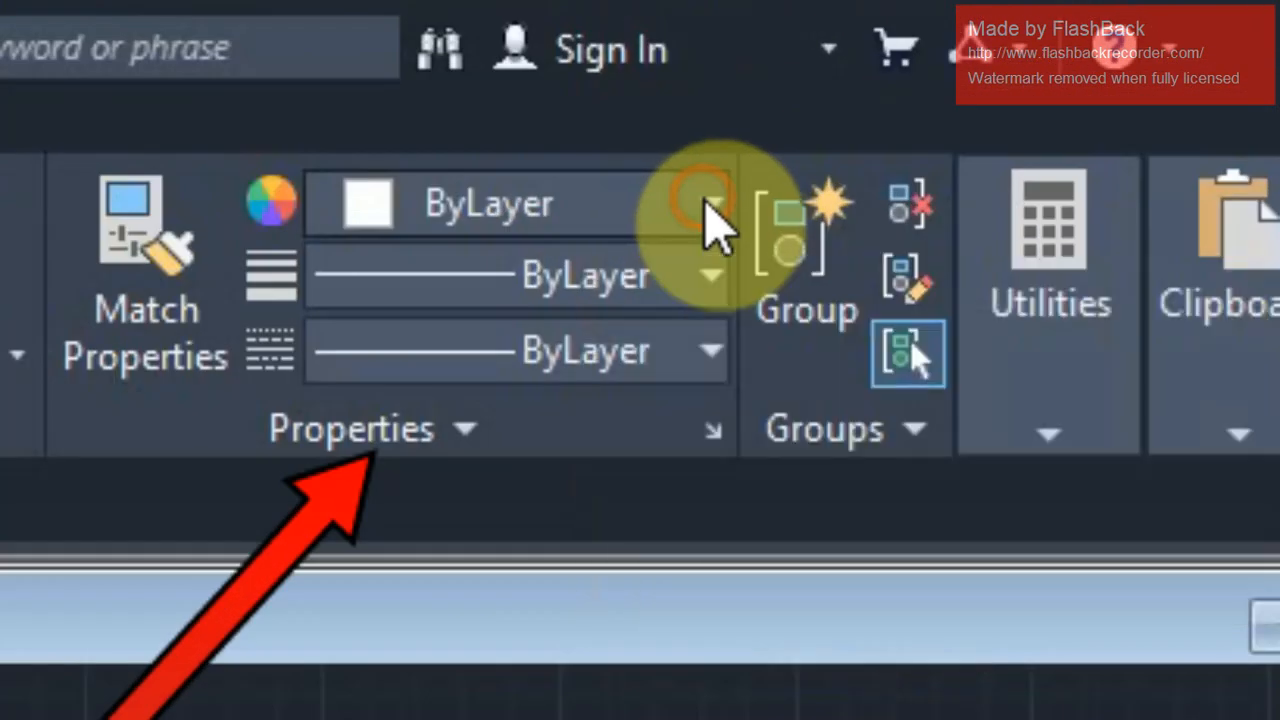
left_click(708, 207)
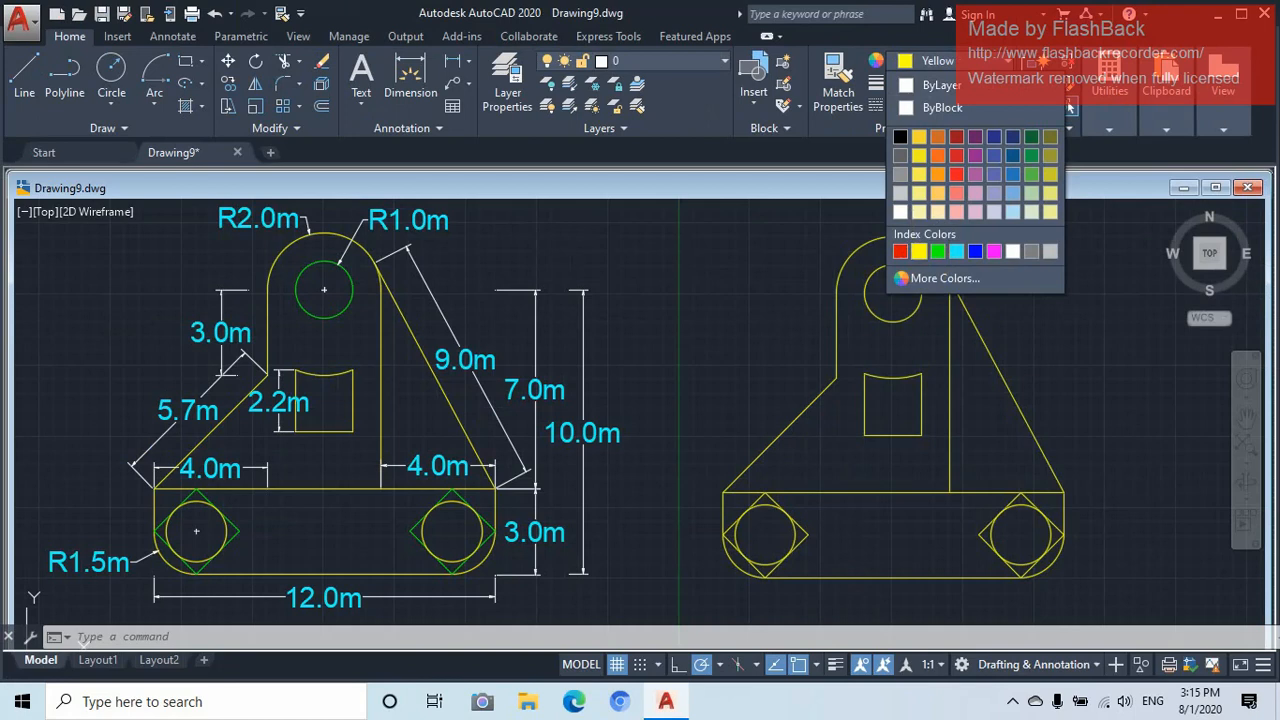
left_click(920, 253)
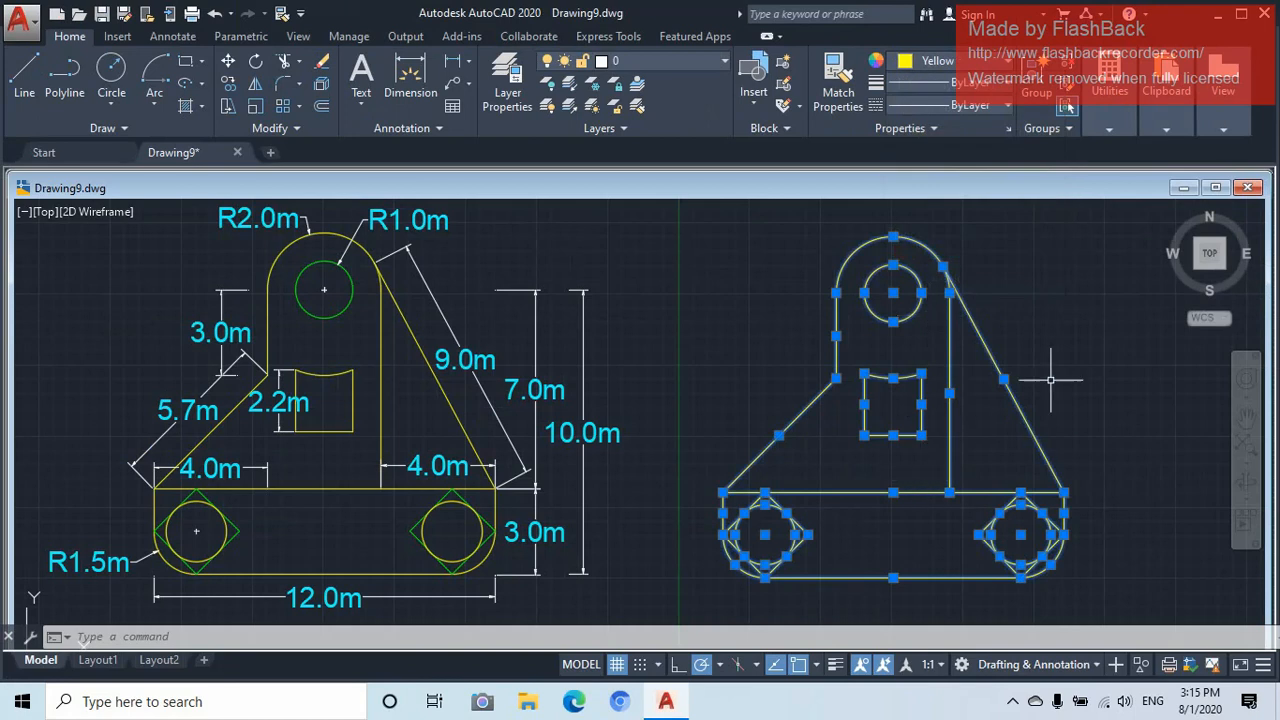
left_click(1078, 345)
key("Escape")
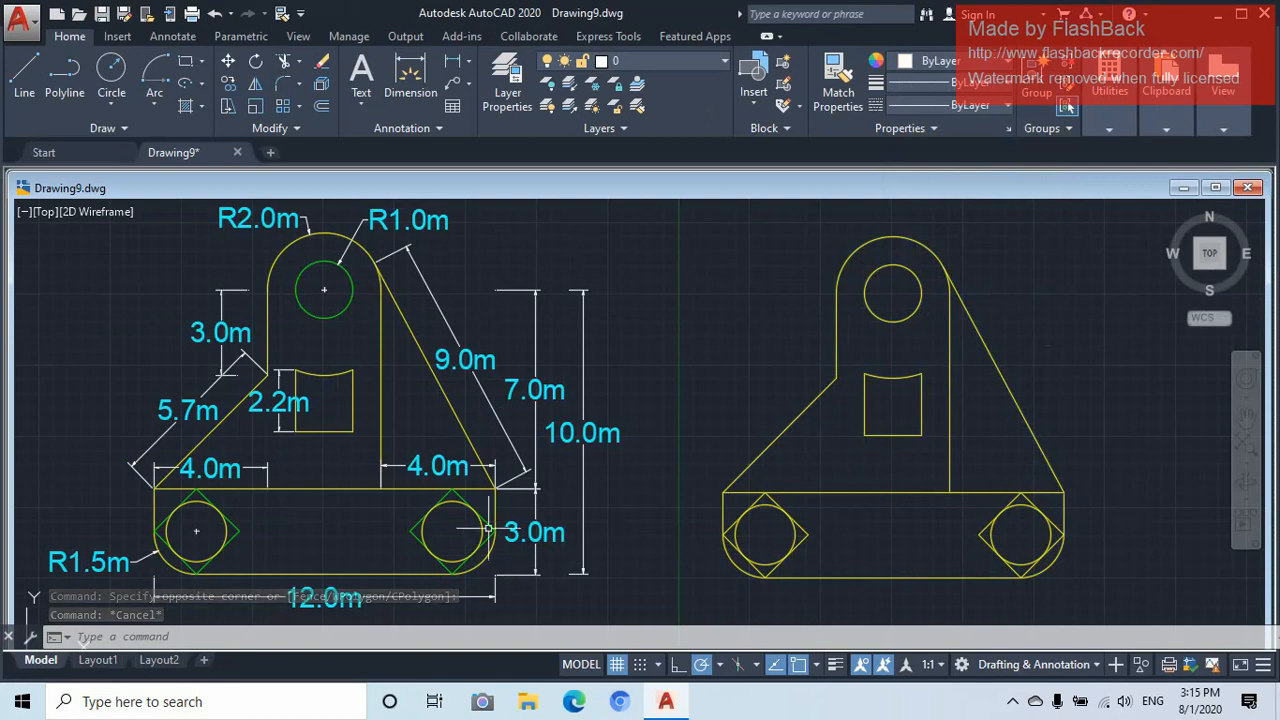
Set the colour of both diamonds around the base circles and the small circle in the upright to Green
mouse_move(490, 523)
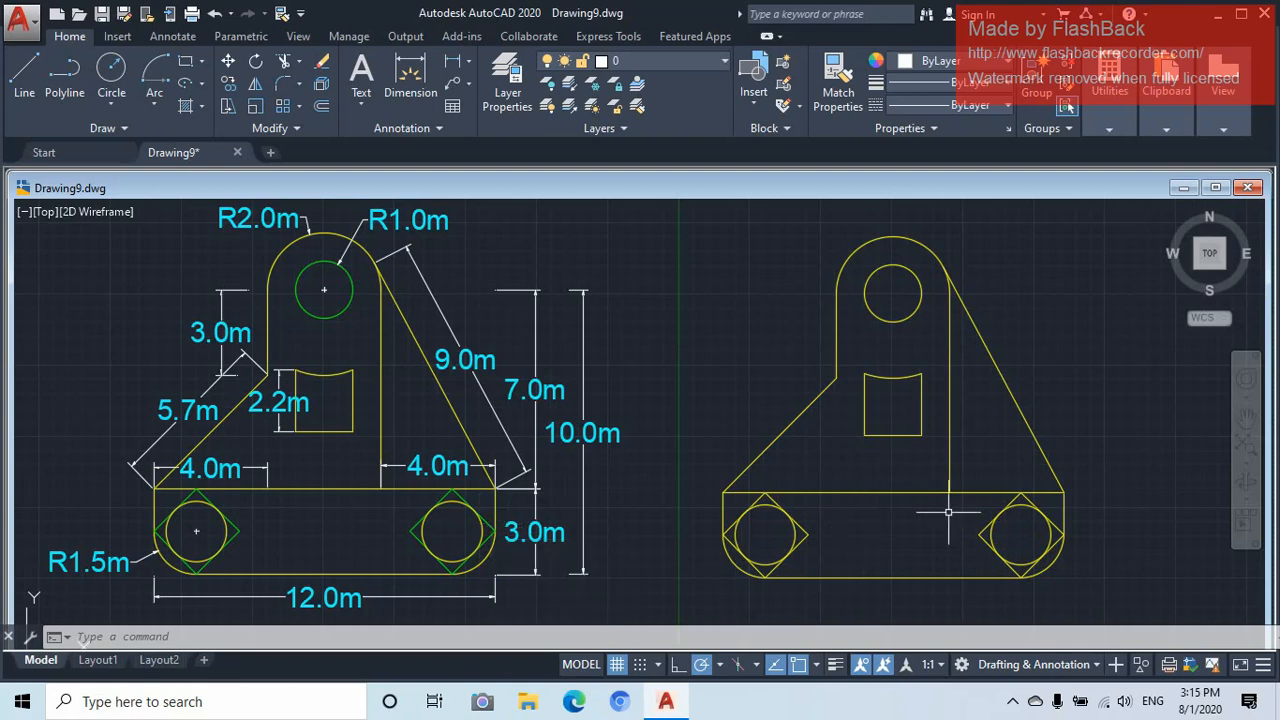
left_click(1056, 524)
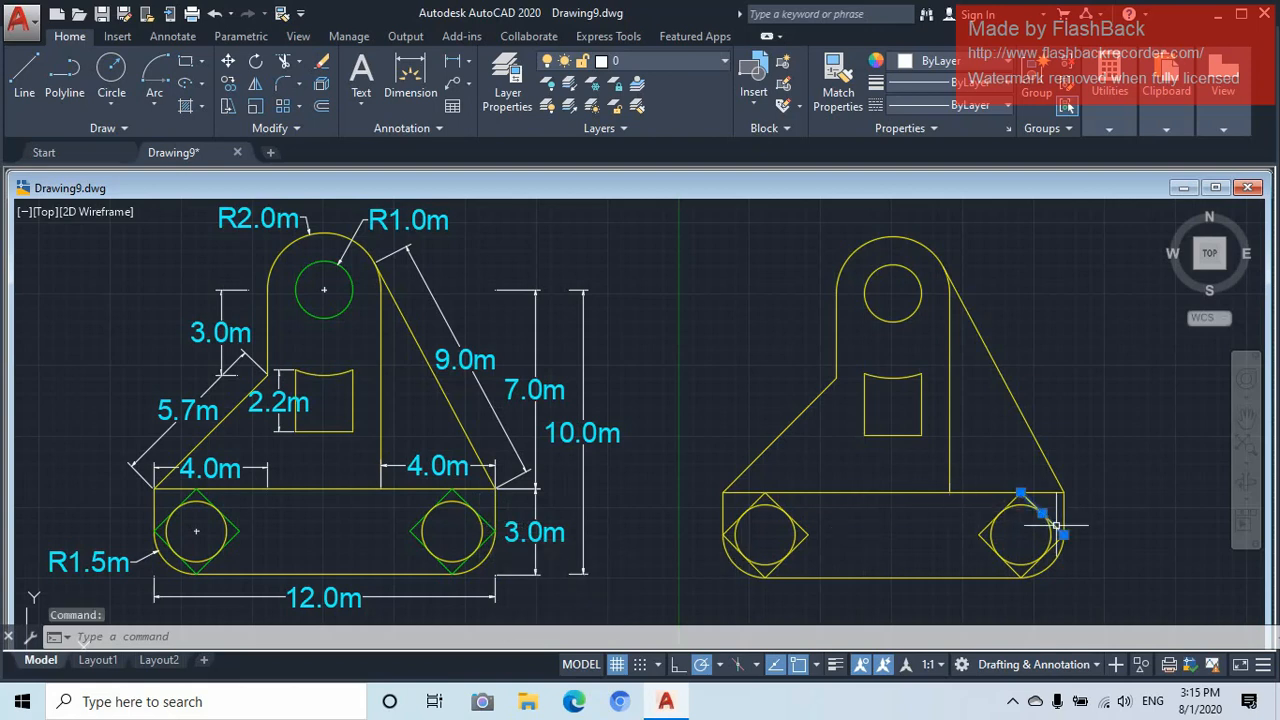
left_click(1028, 571)
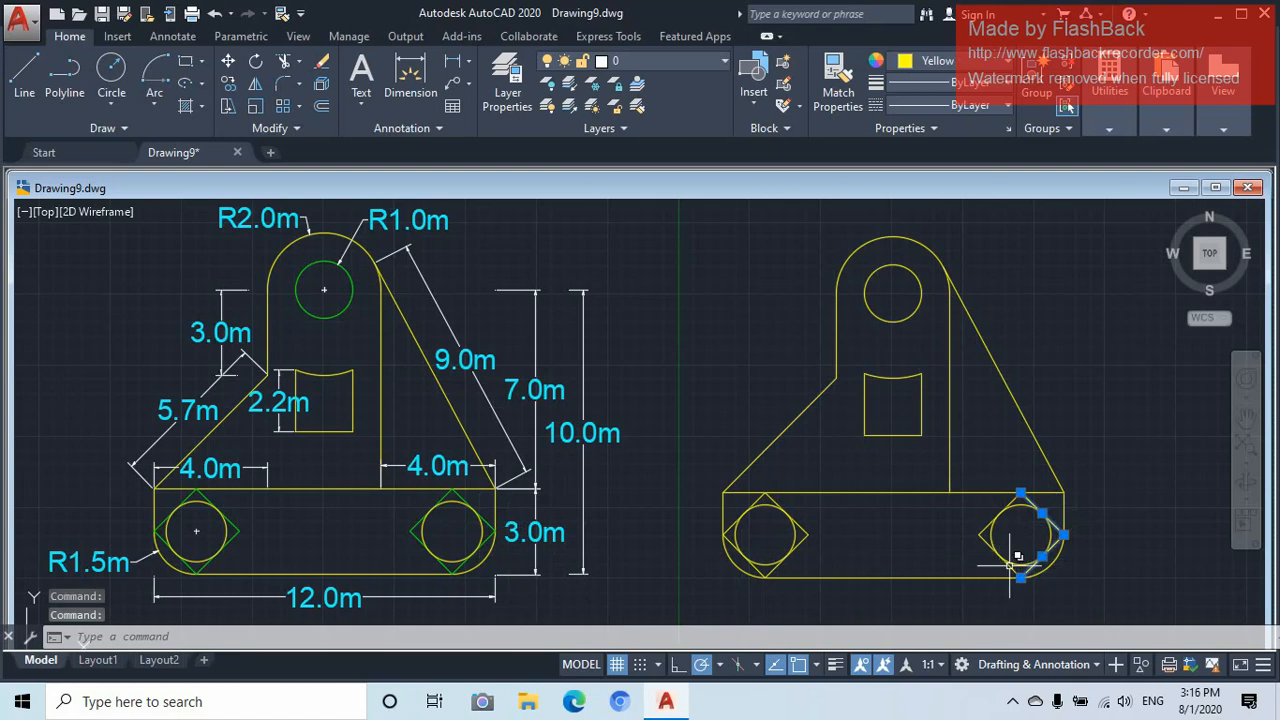
left_click(1010, 565)
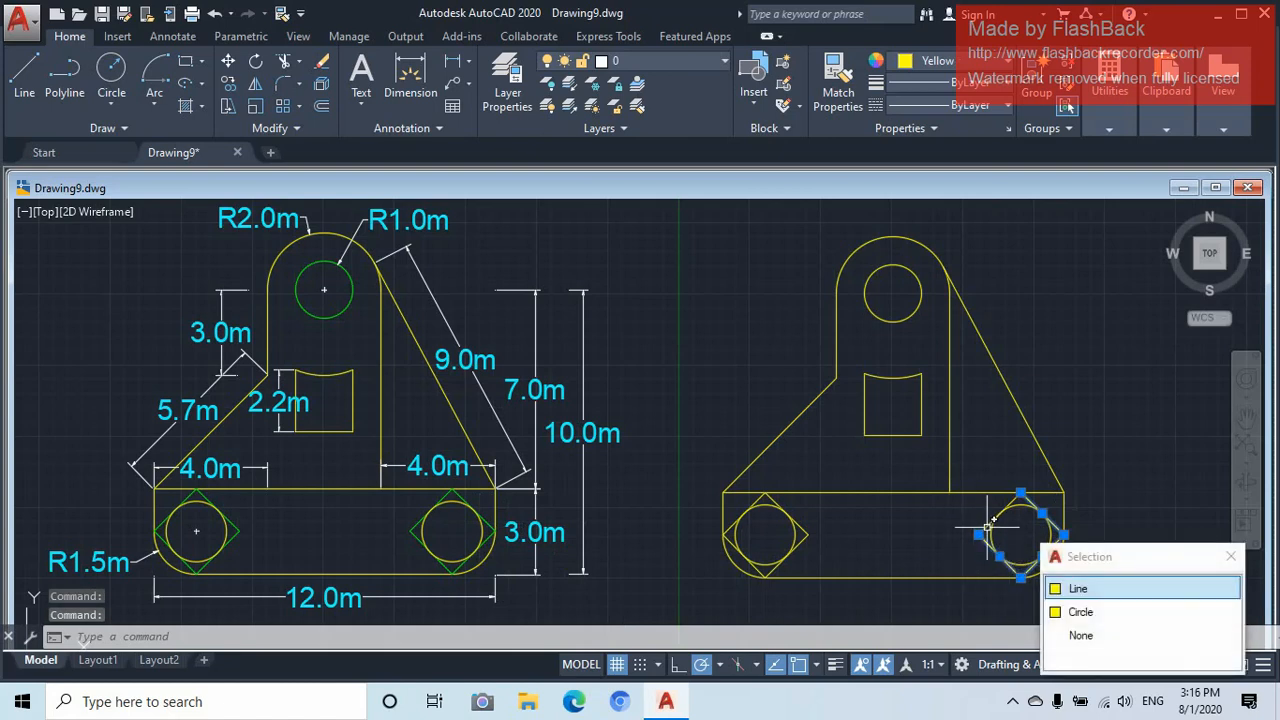
left_click(806, 530)
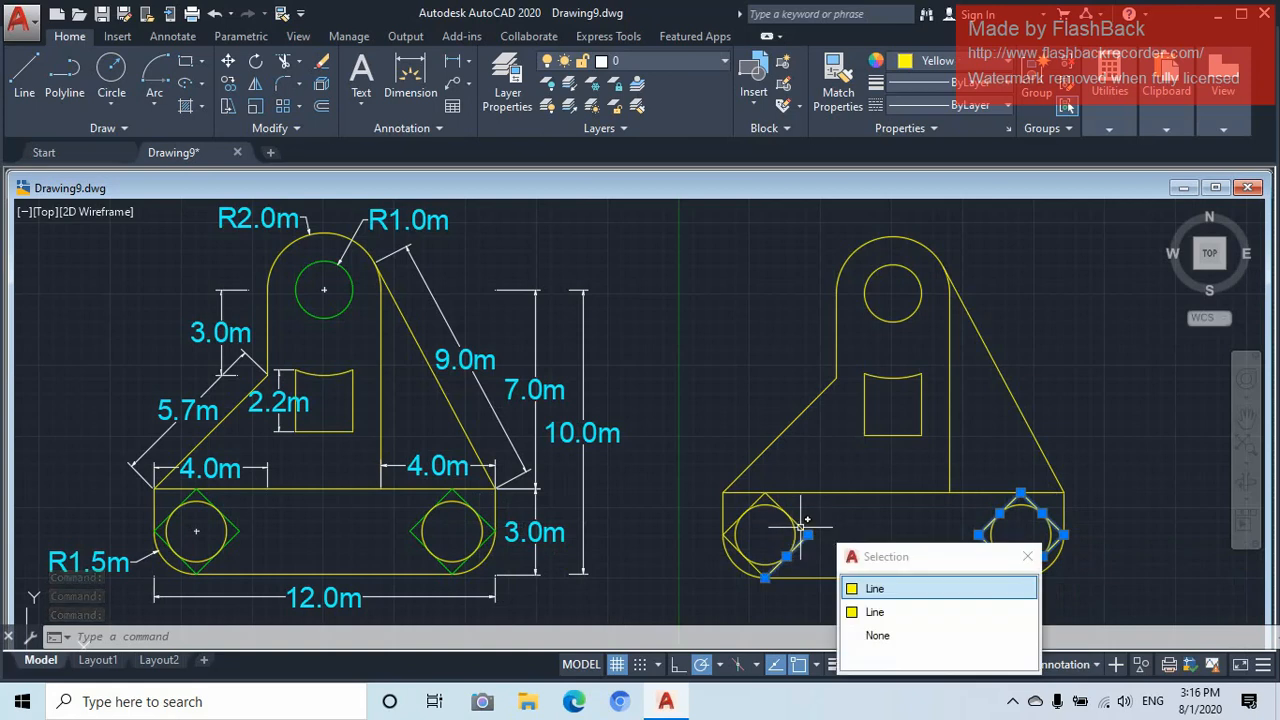
left_click(800, 527)
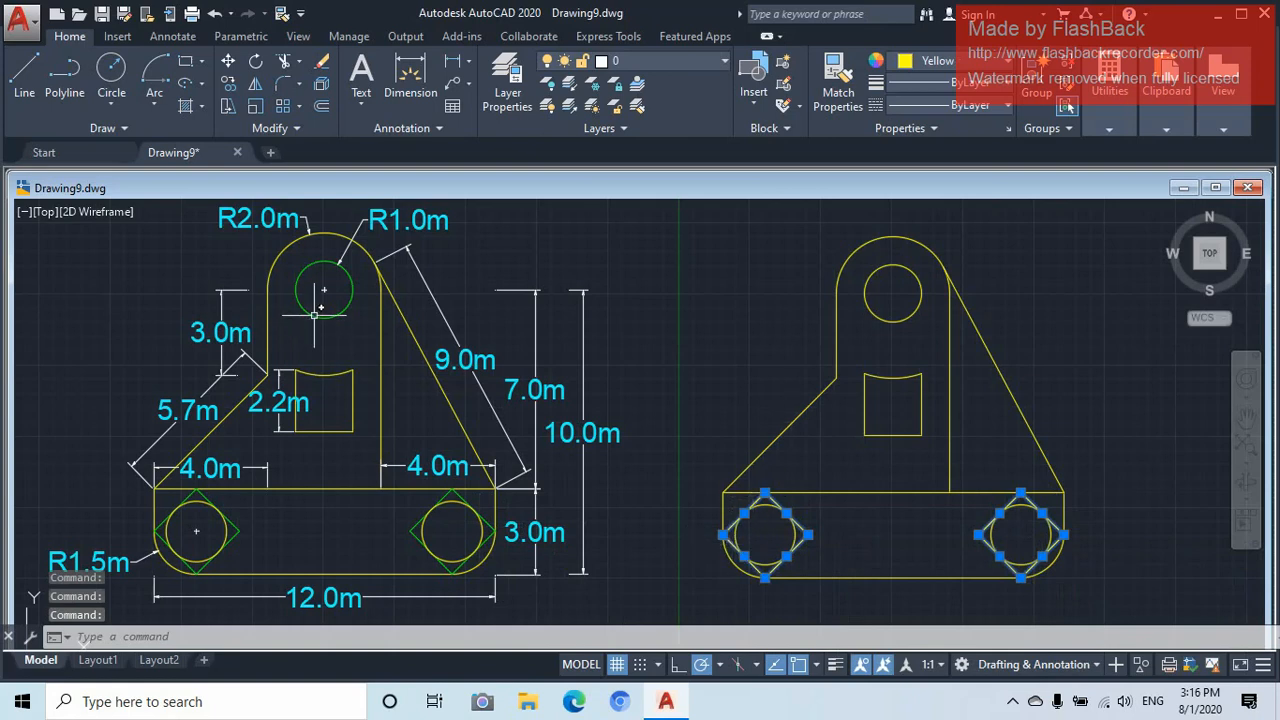
left_click(888, 320)
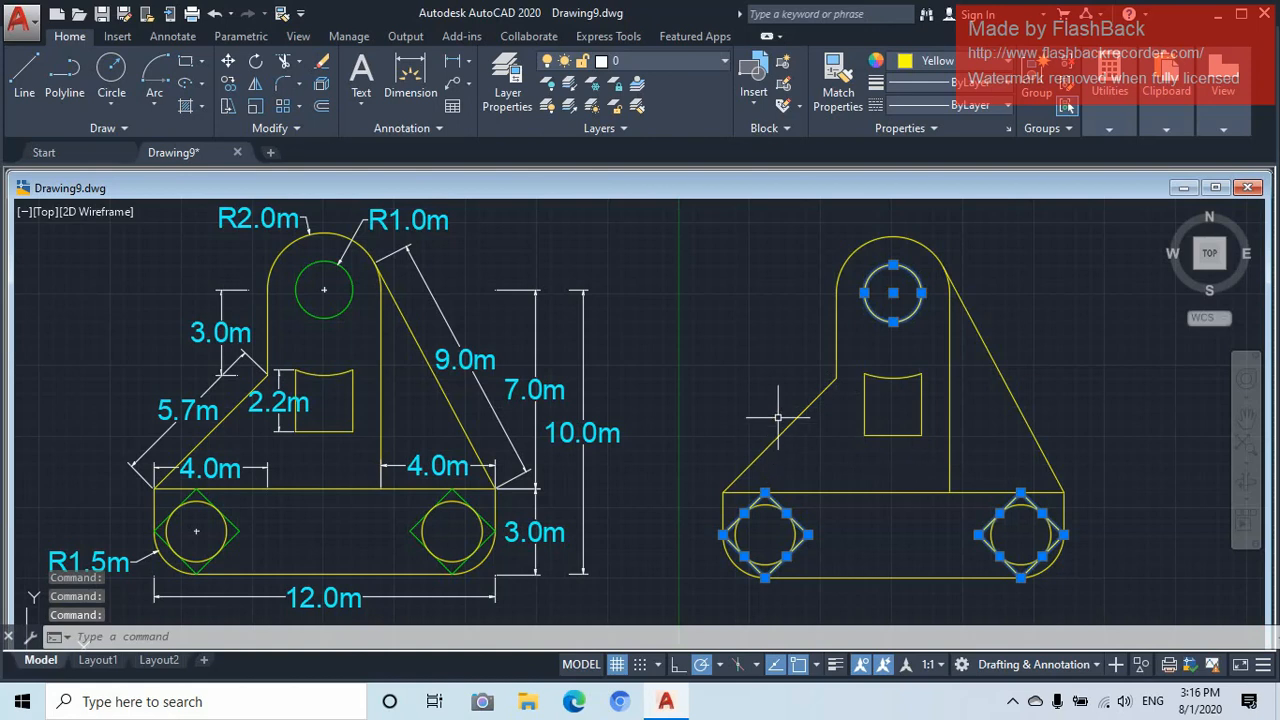
left_click(1008, 64)
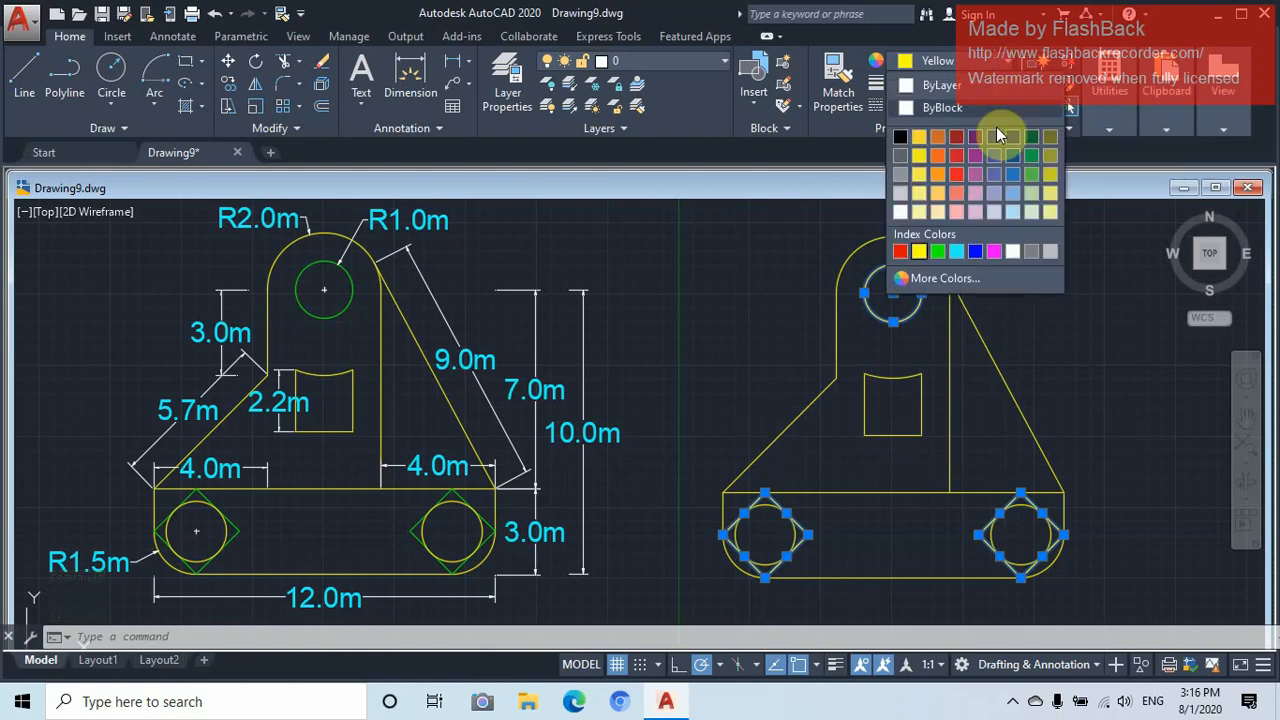
left_click(938, 252)
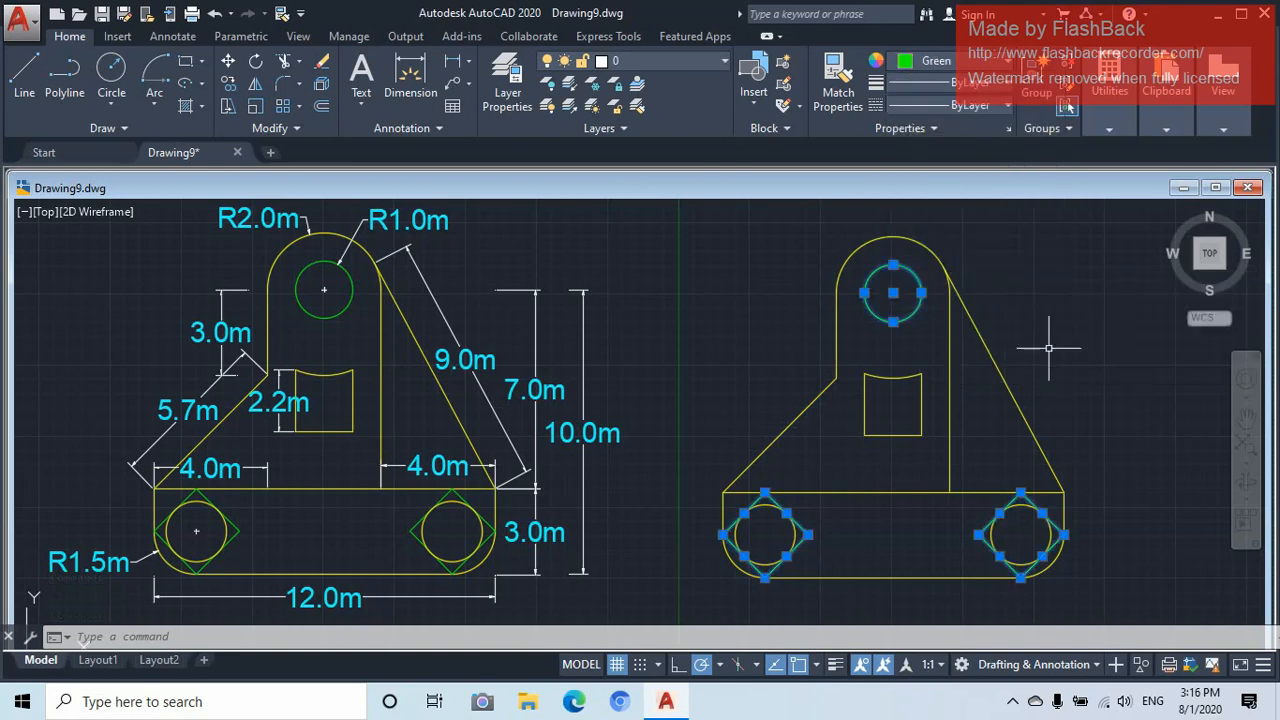
key("Escape")
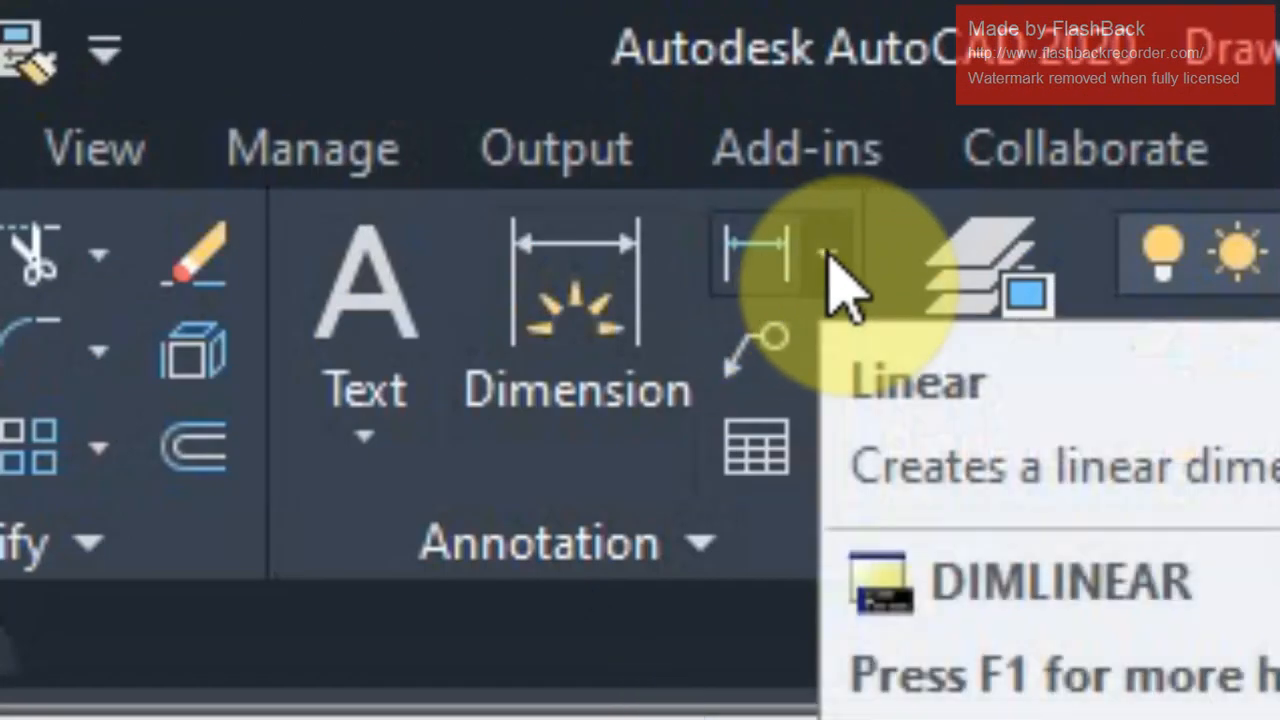
Add a linear dimension for the width of the upright's rectangular cutout, placed below its bottom edge
left_click(827, 256)
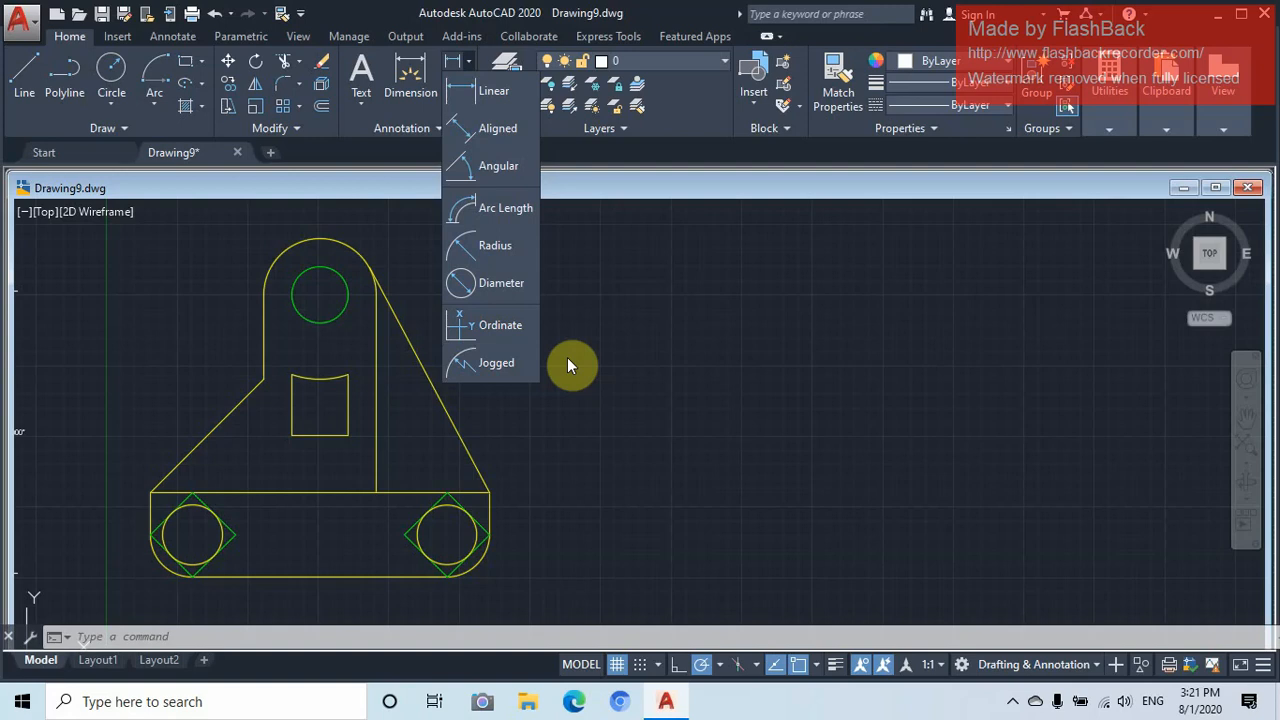
left_click(468, 95)
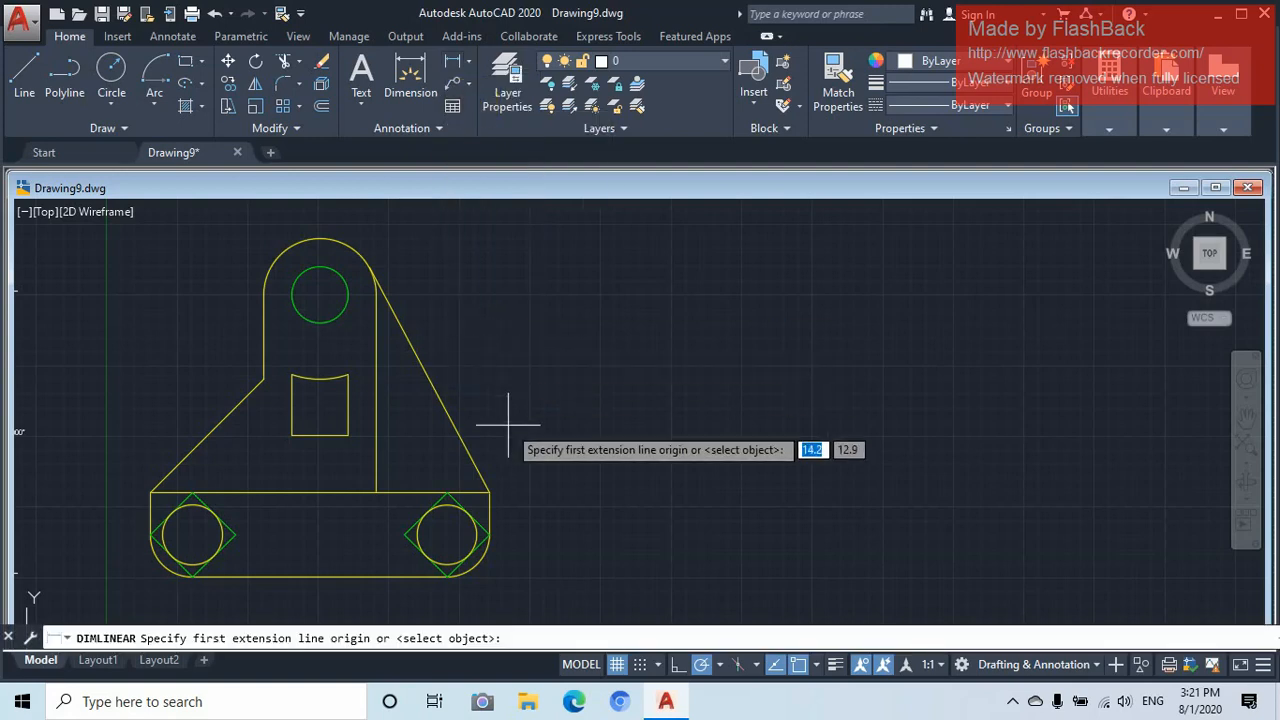
left_click(291, 435)
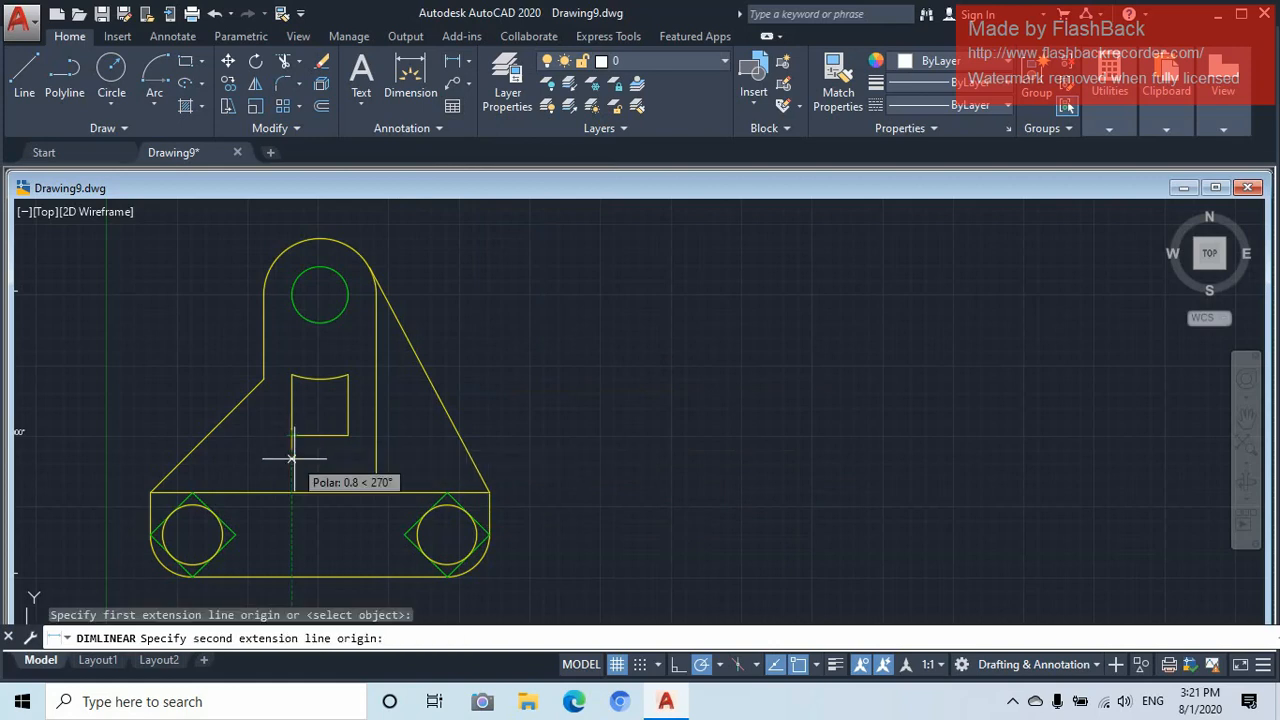
left_click(348, 436)
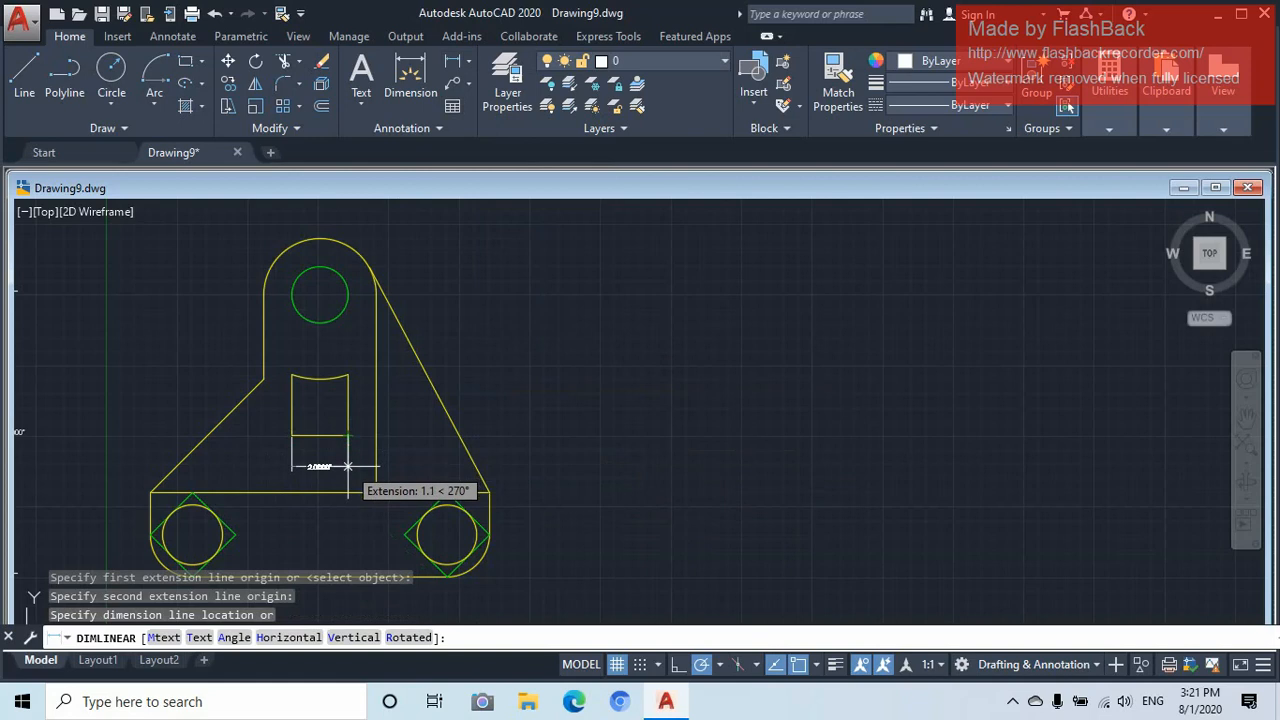
left_click(348, 466)
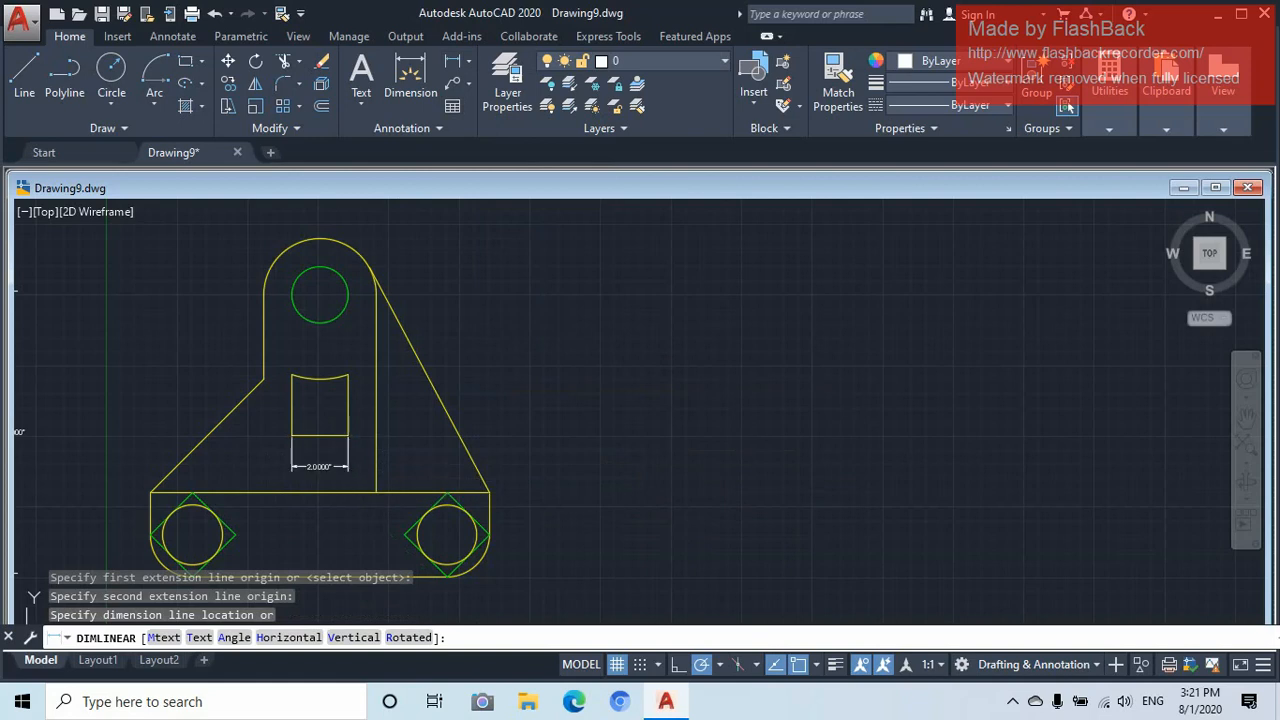
scroll(317, 467, "up", 4)
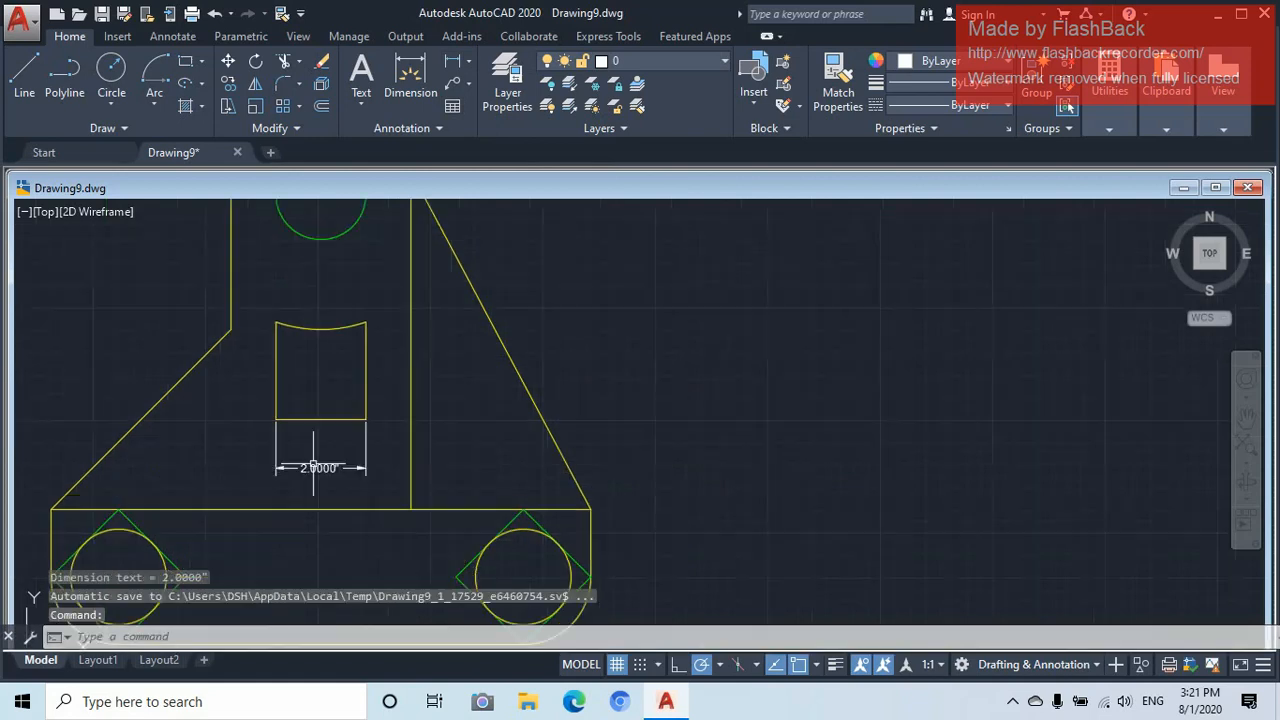
scroll(318, 437, "down", 4)
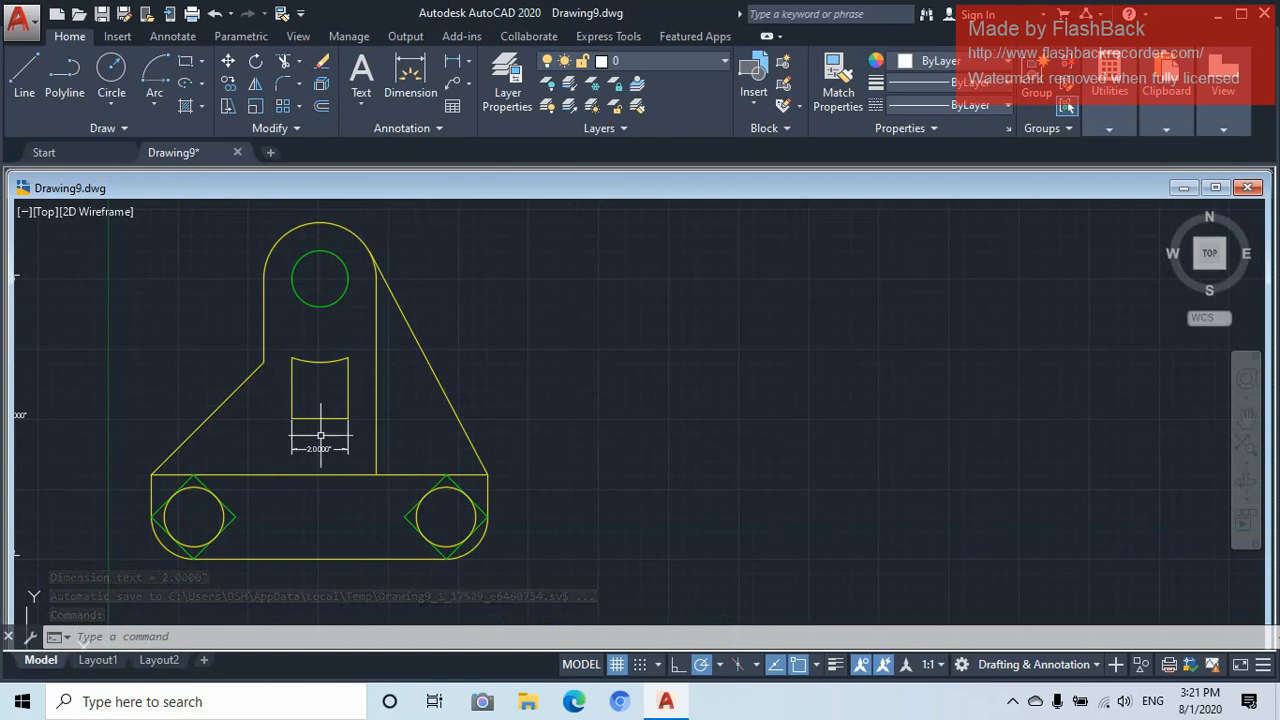
Erase the linear dimension below the rectangular cutout of the redrawn part
scroll(320, 436, "up", 4)
scroll(322, 452, "down", 4)
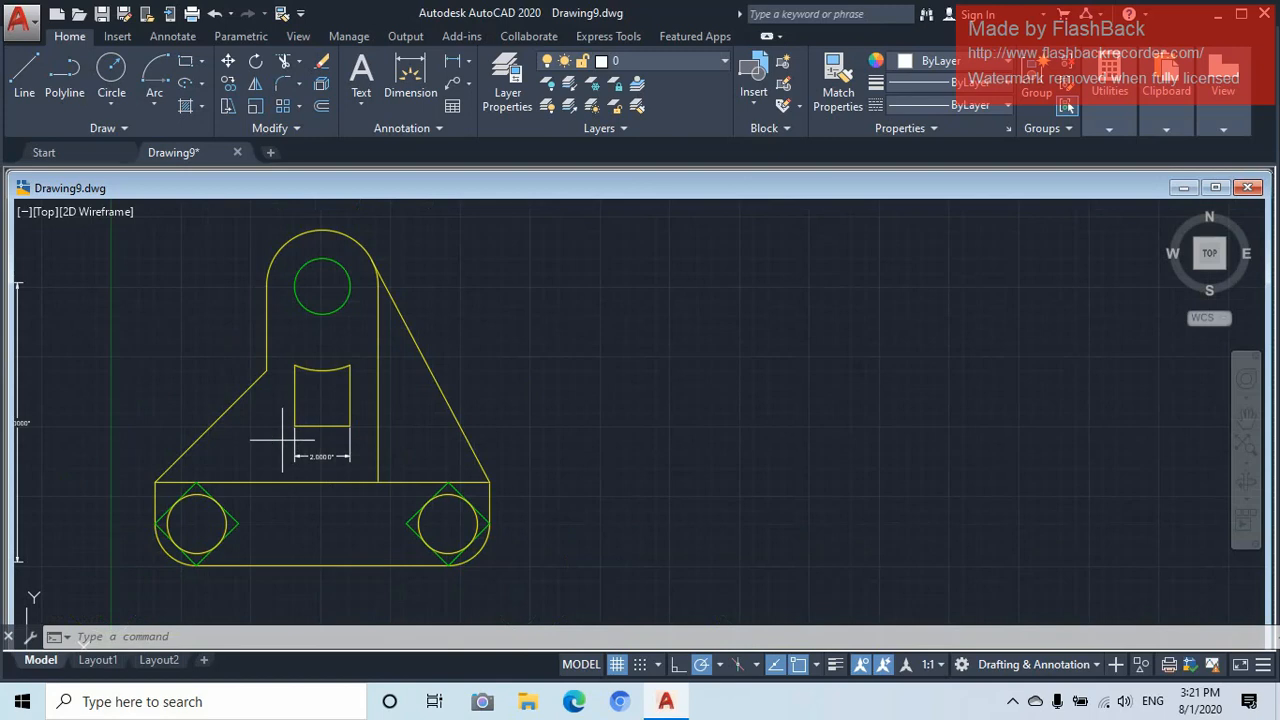
left_click(282, 440)
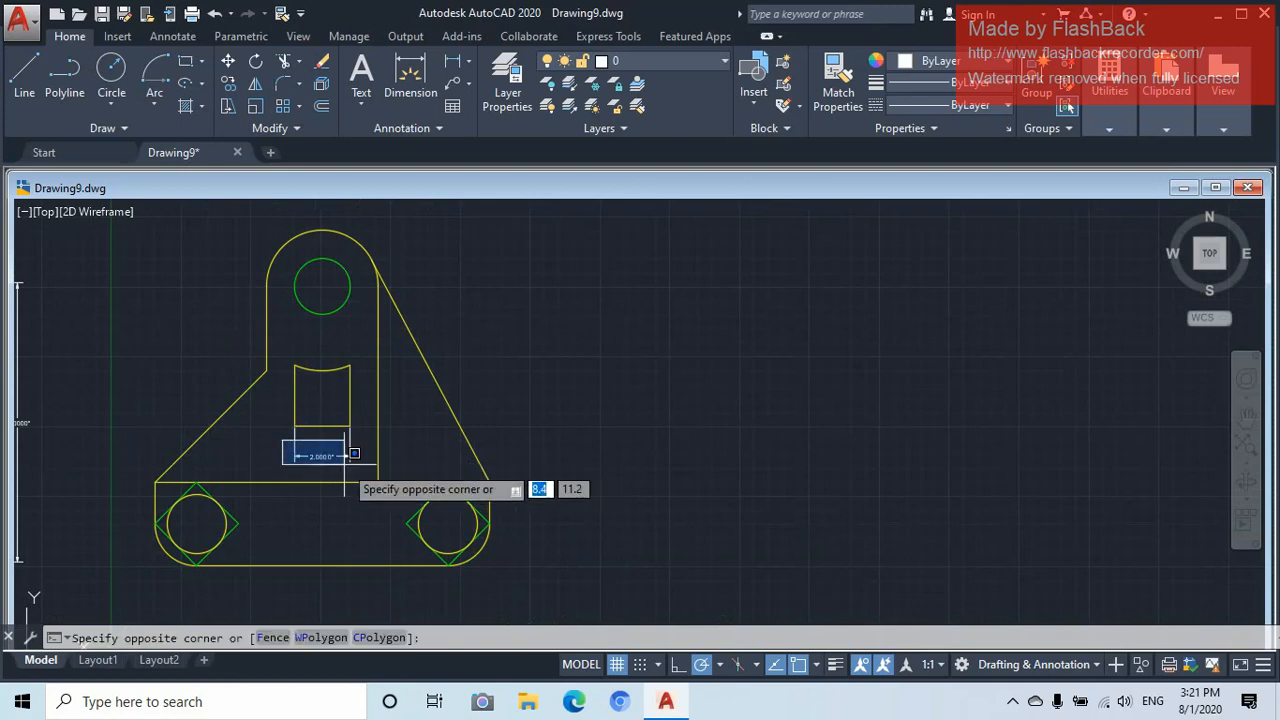
left_click(346, 463)
left_click(353, 446)
left_click(331, 465)
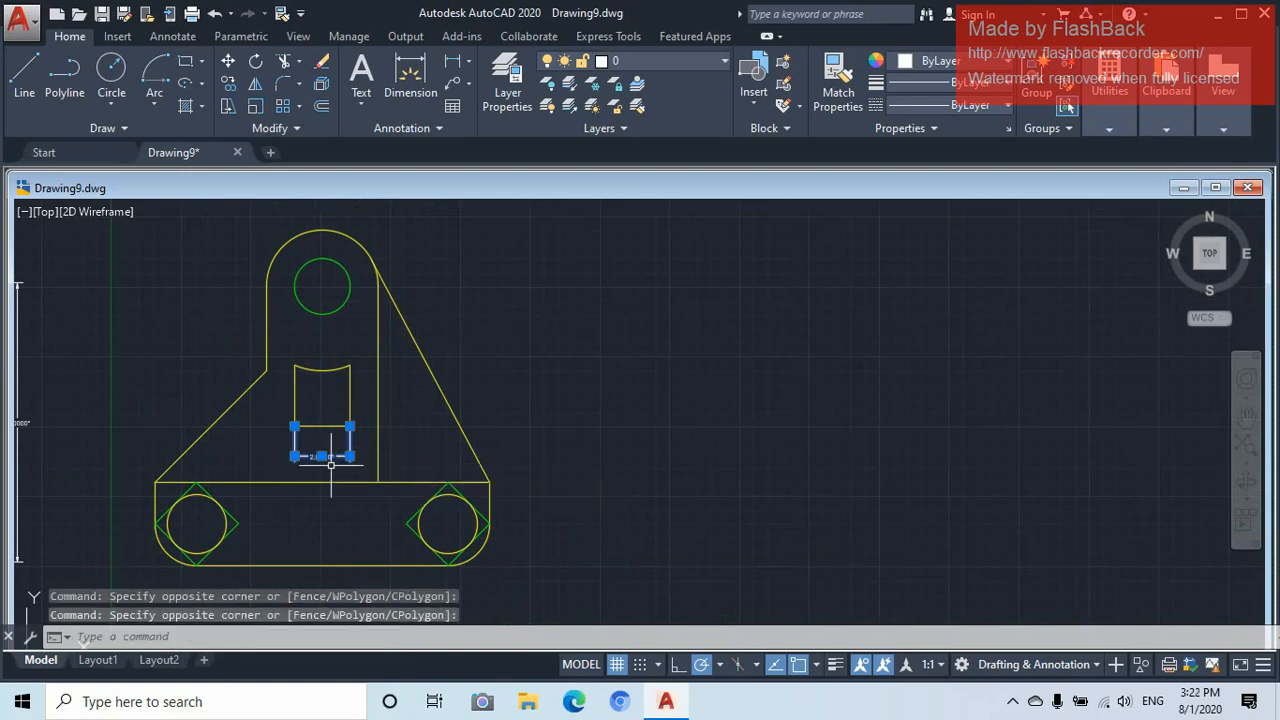
right_click(610, 500)
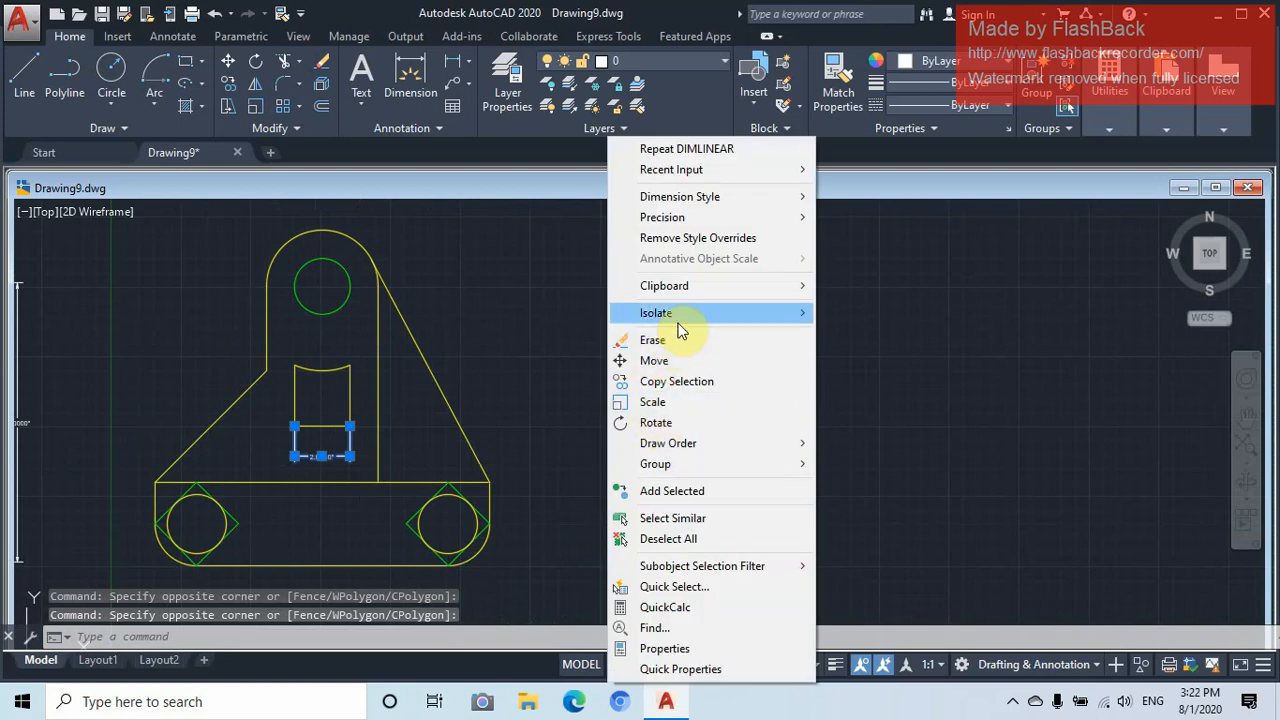
left_click(668, 341)
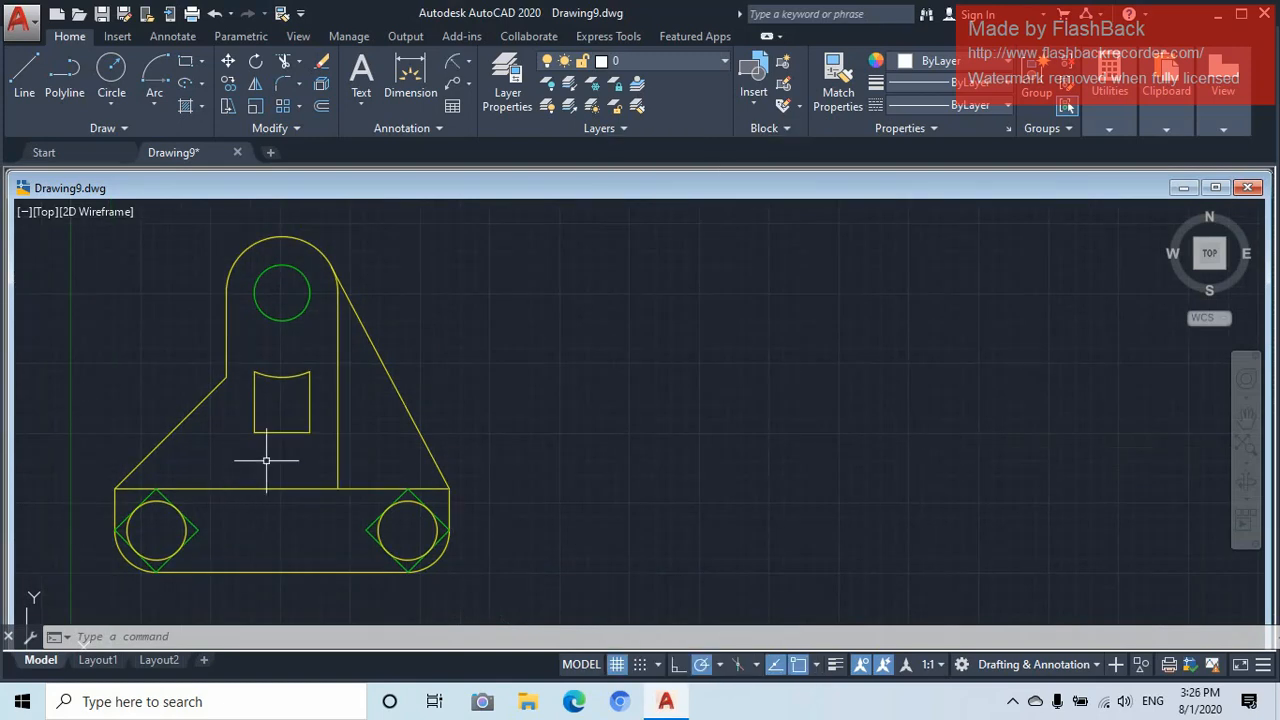
left_click(208, 412)
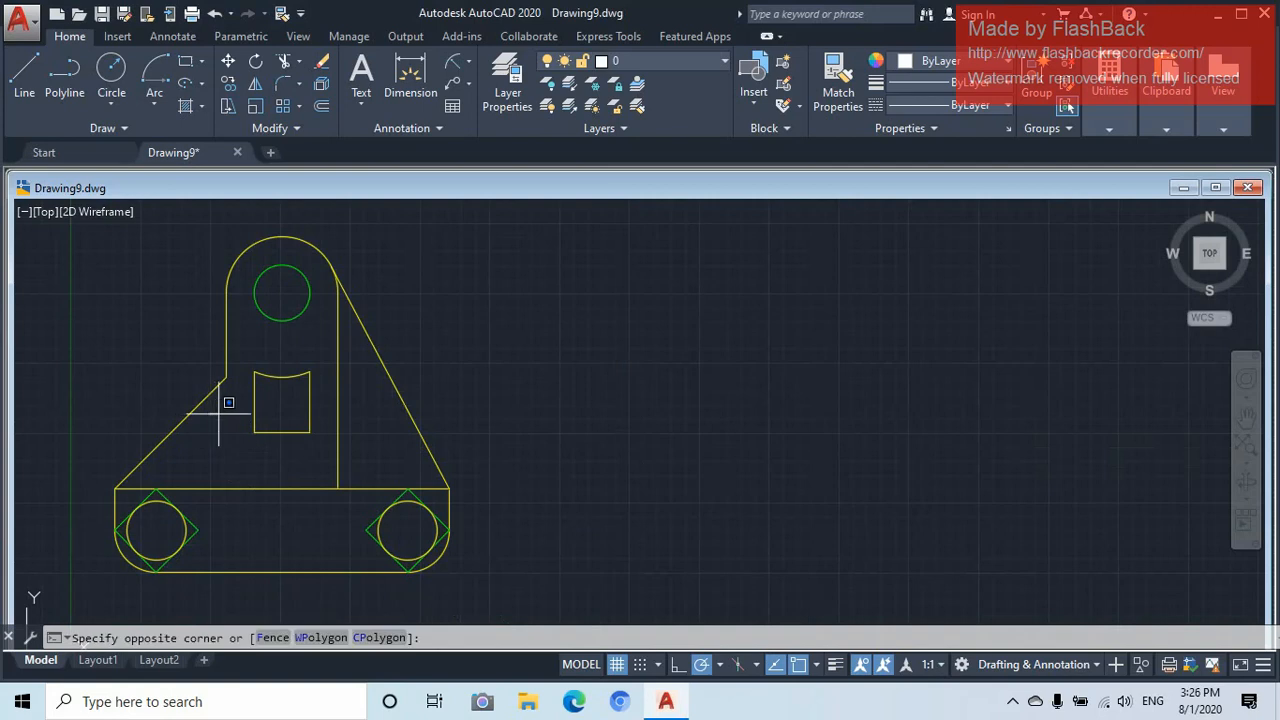
left_click(221, 412)
middle_click_drag(222, 412, 875, 409)
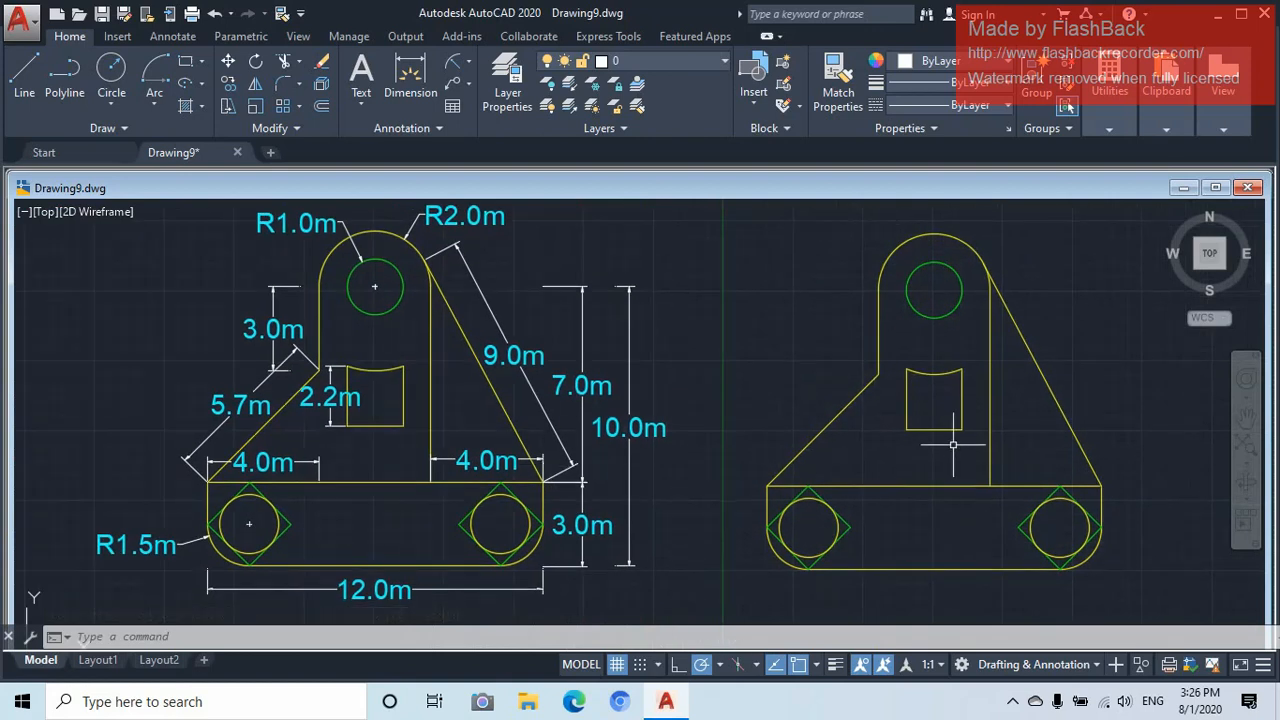
middle_click_drag(953, 444, 860, 451)
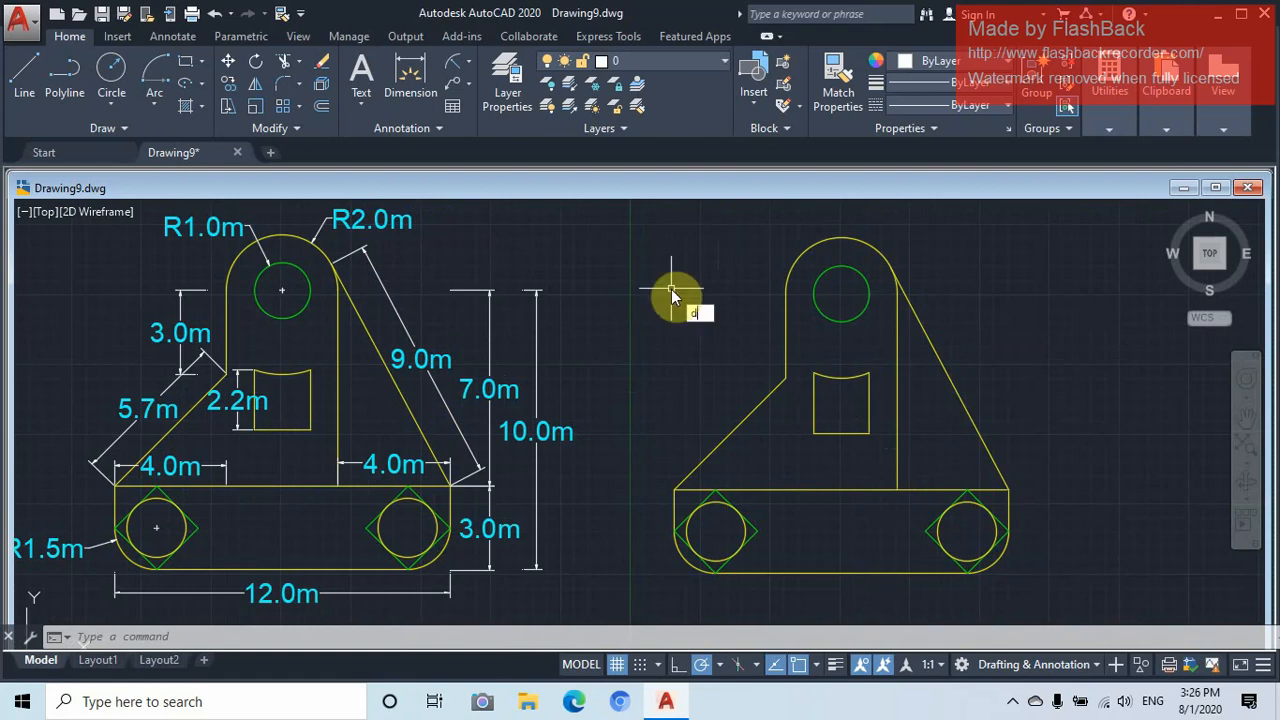
type("imst")
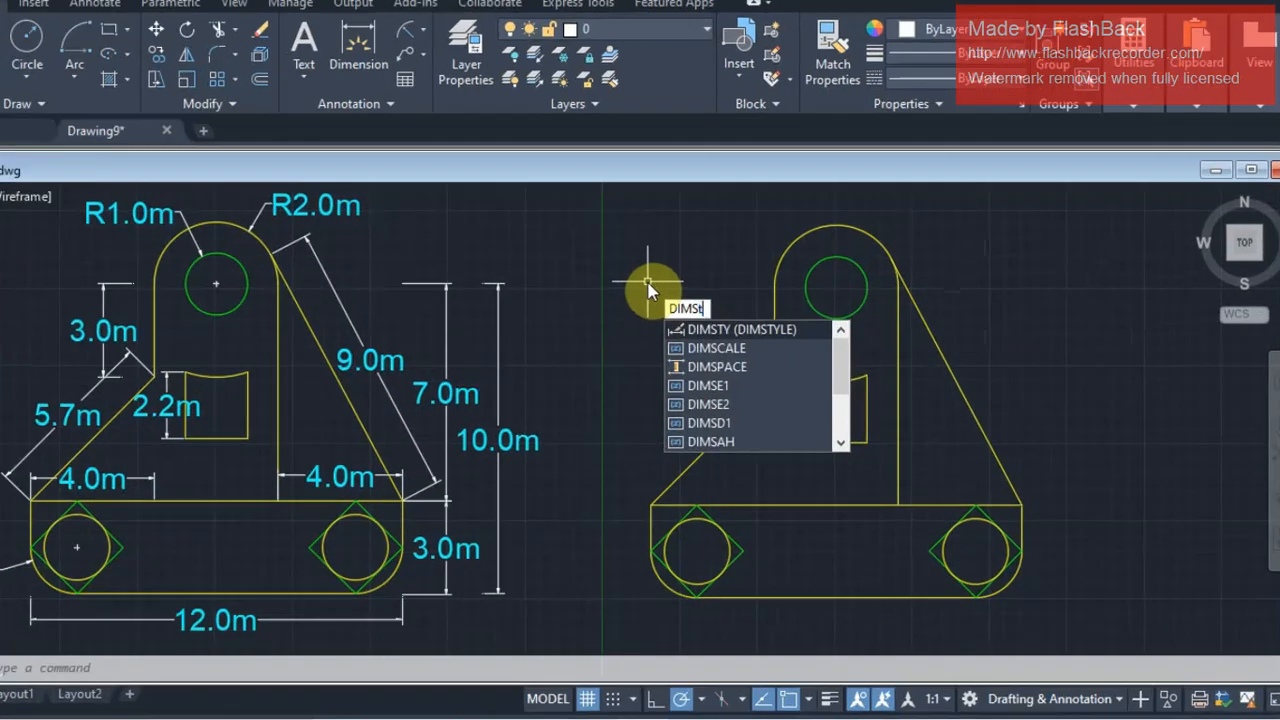
type("y")
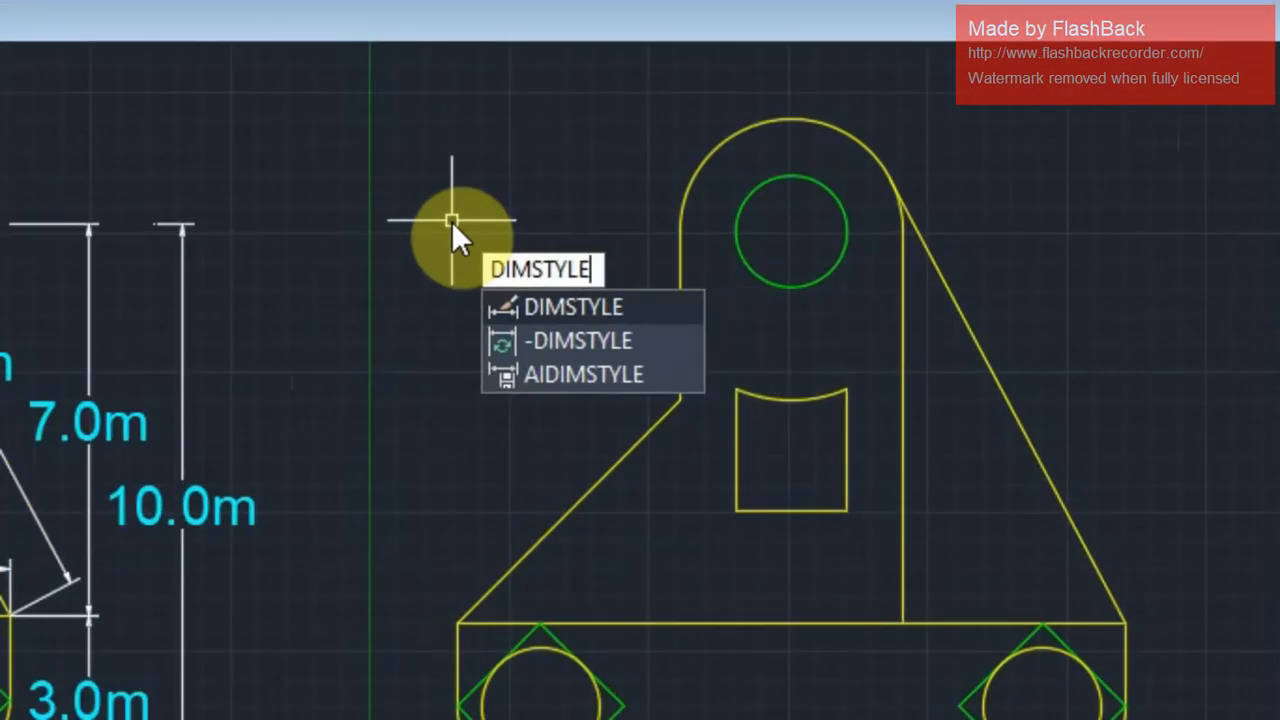
key("Return")
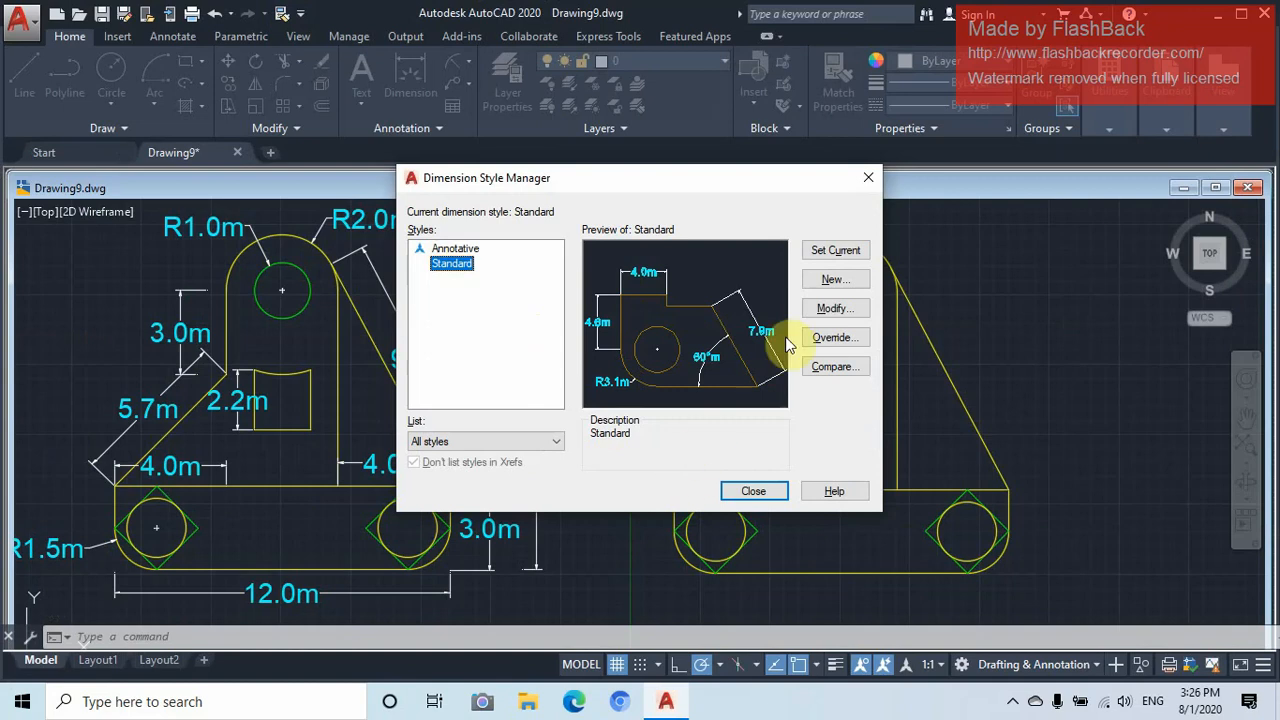
left_click(869, 180)
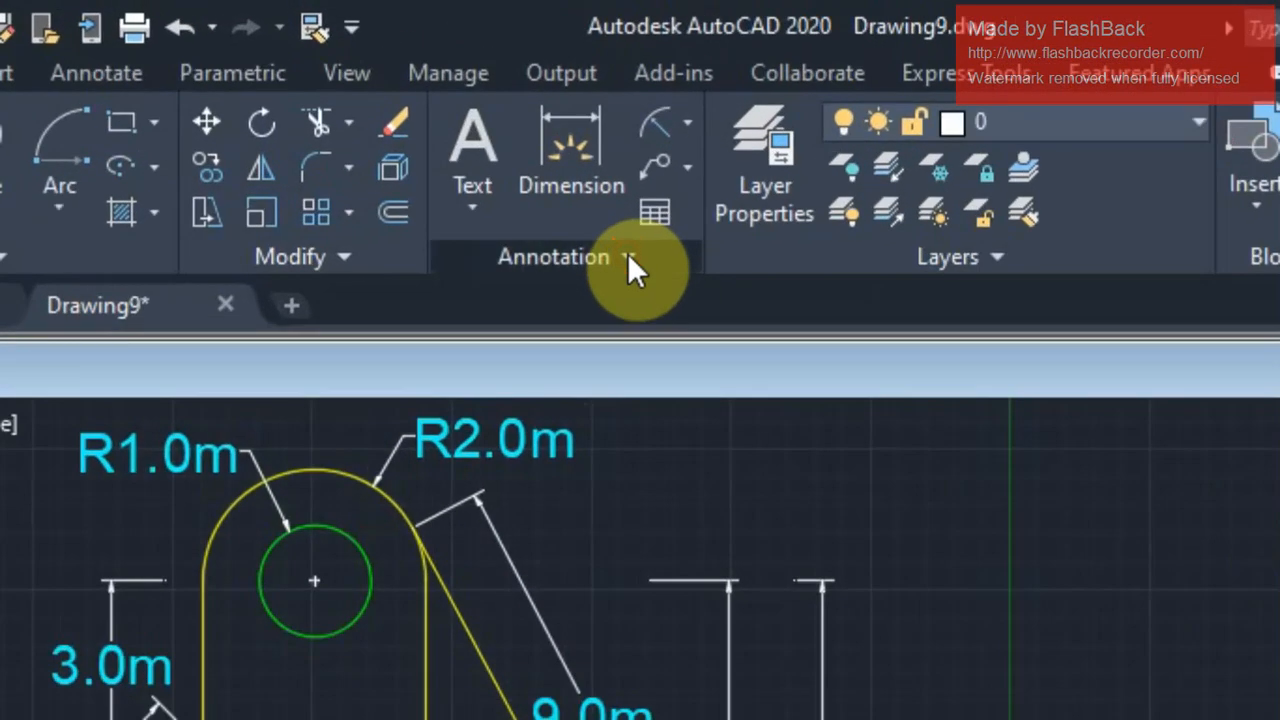
Modify the Standard dimension style's primary units to Decimal format with precision 0.0 and the suffix m
left_click(595, 236)
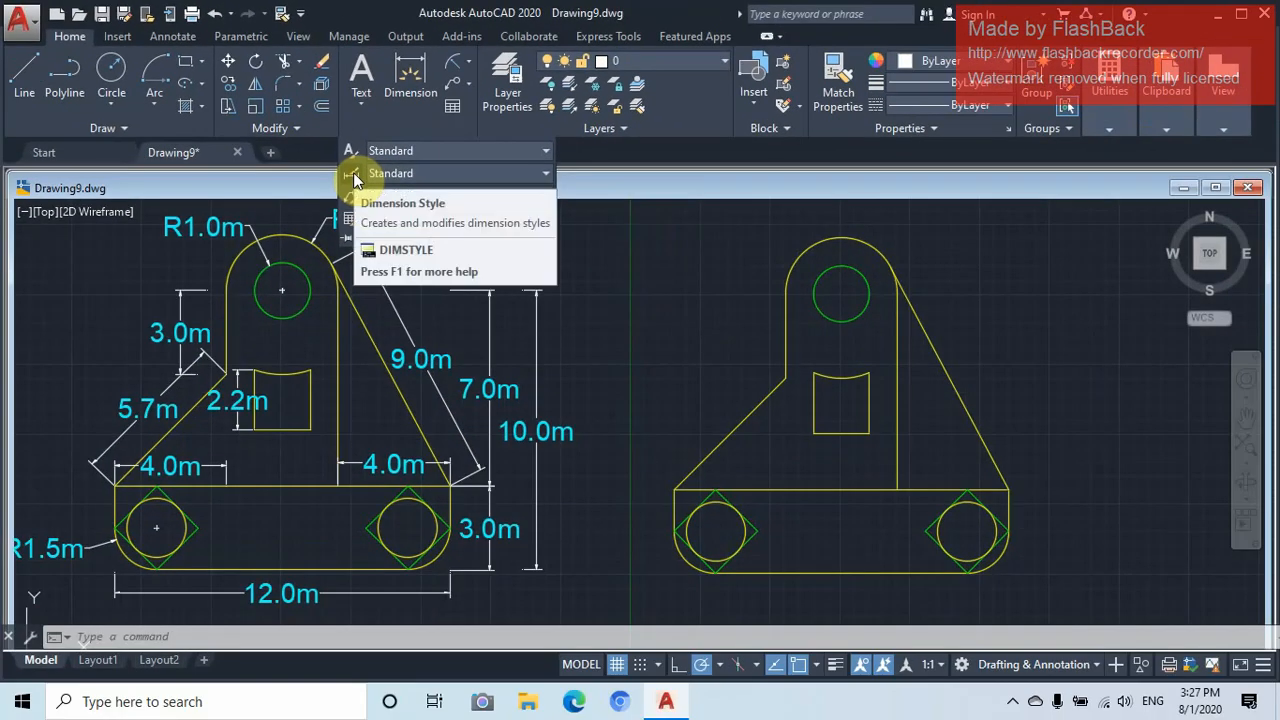
left_click(352, 173)
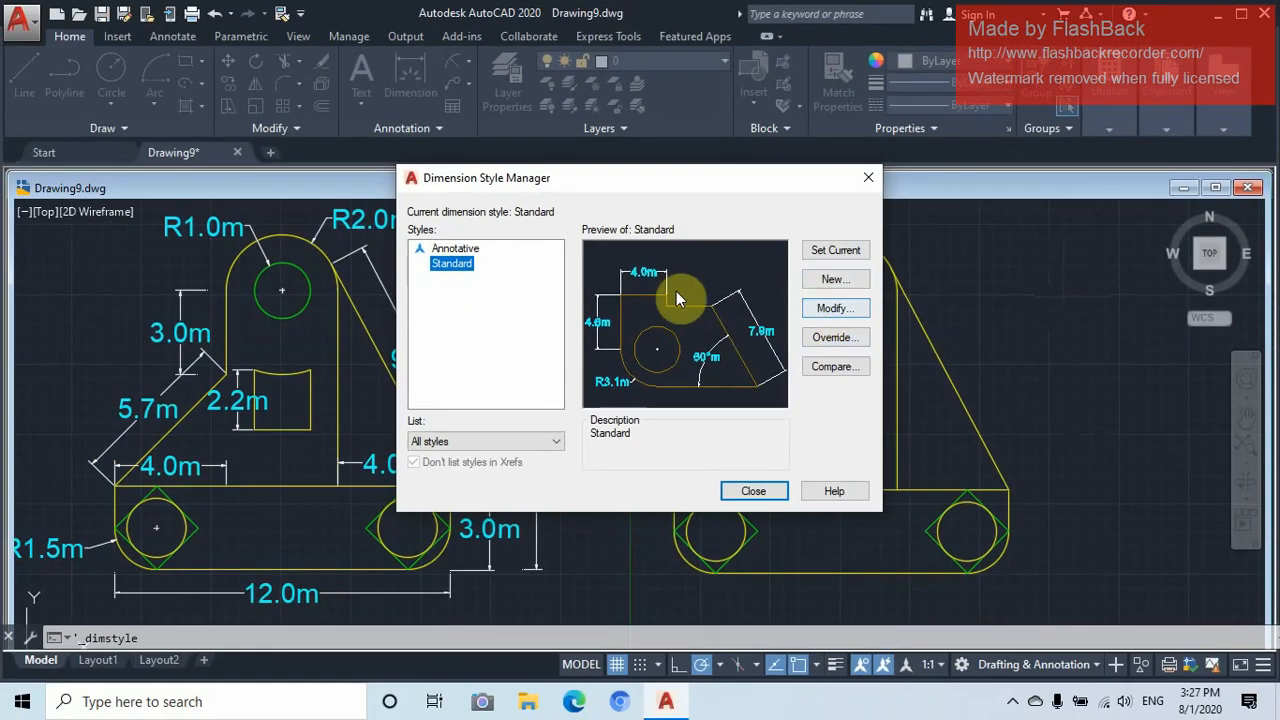
left_click(822, 306)
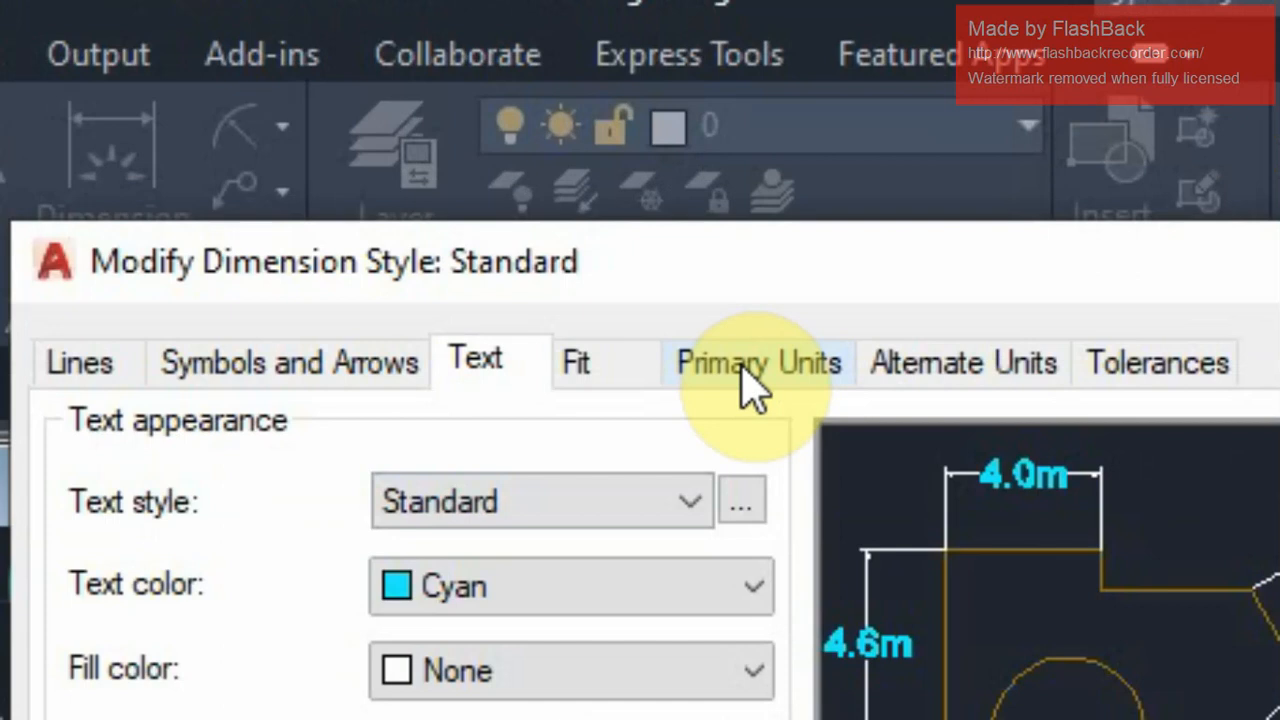
left_click(743, 367)
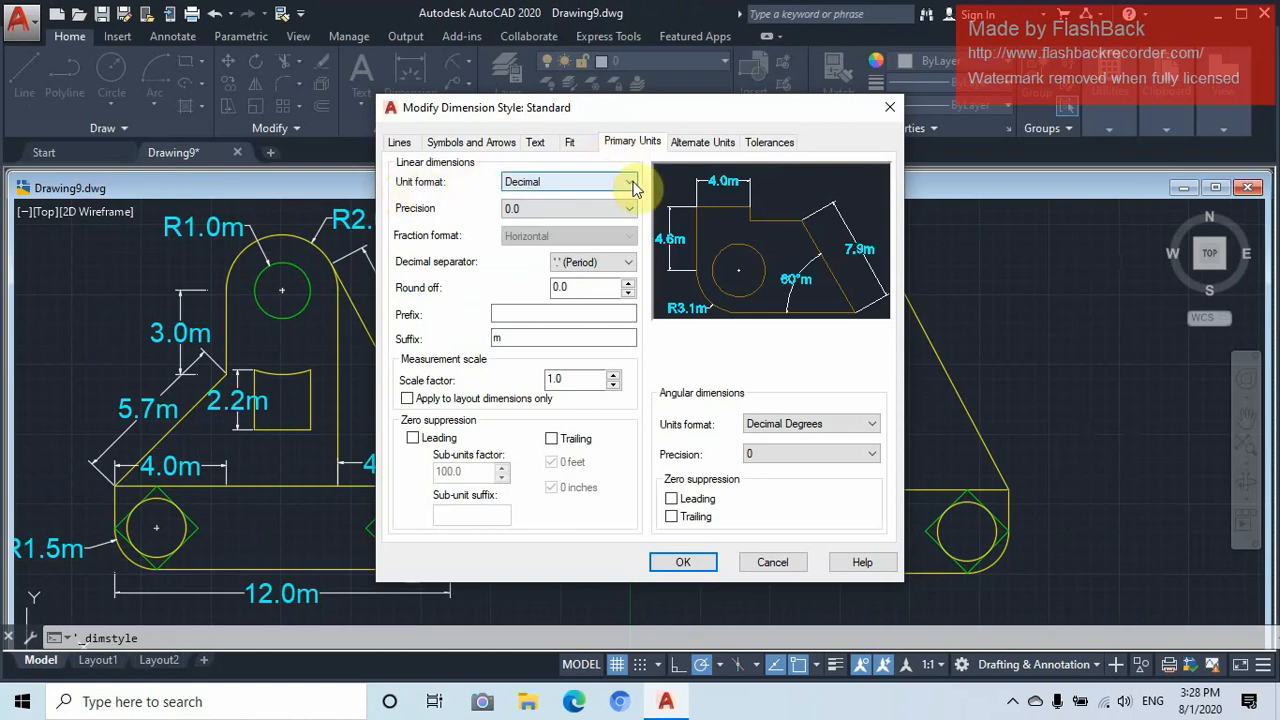
left_click(628, 181)
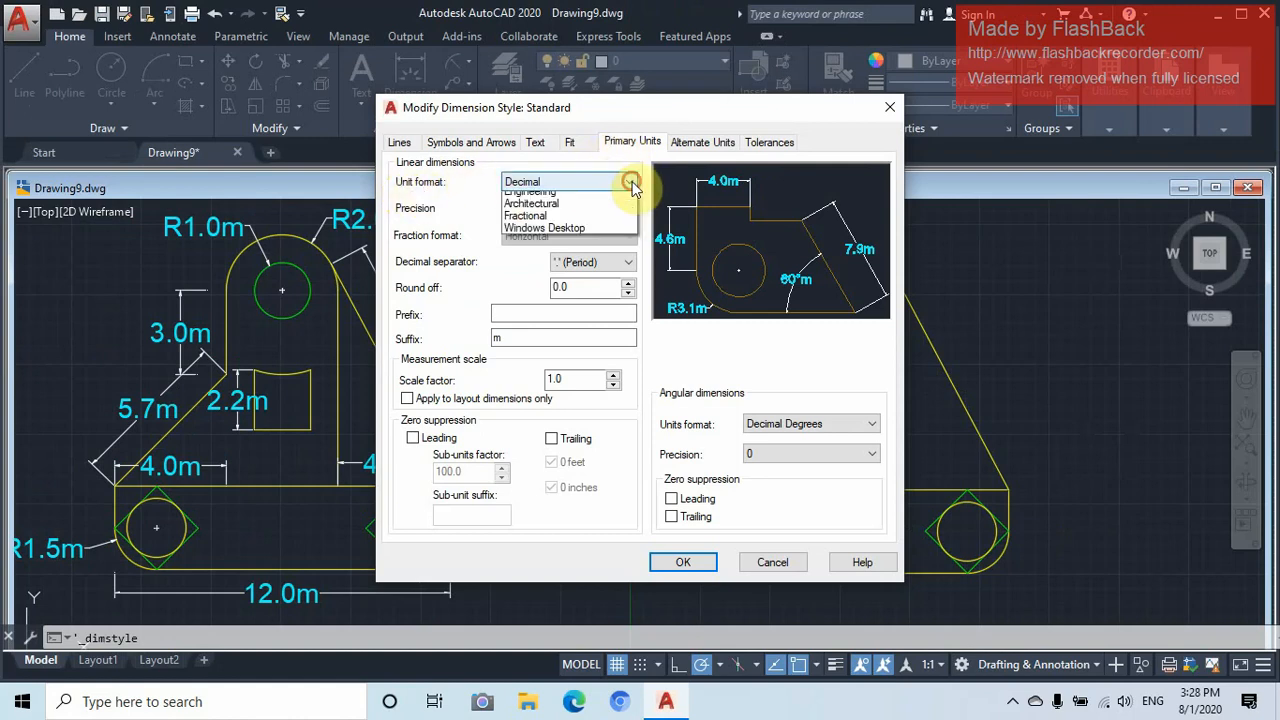
left_click(524, 186)
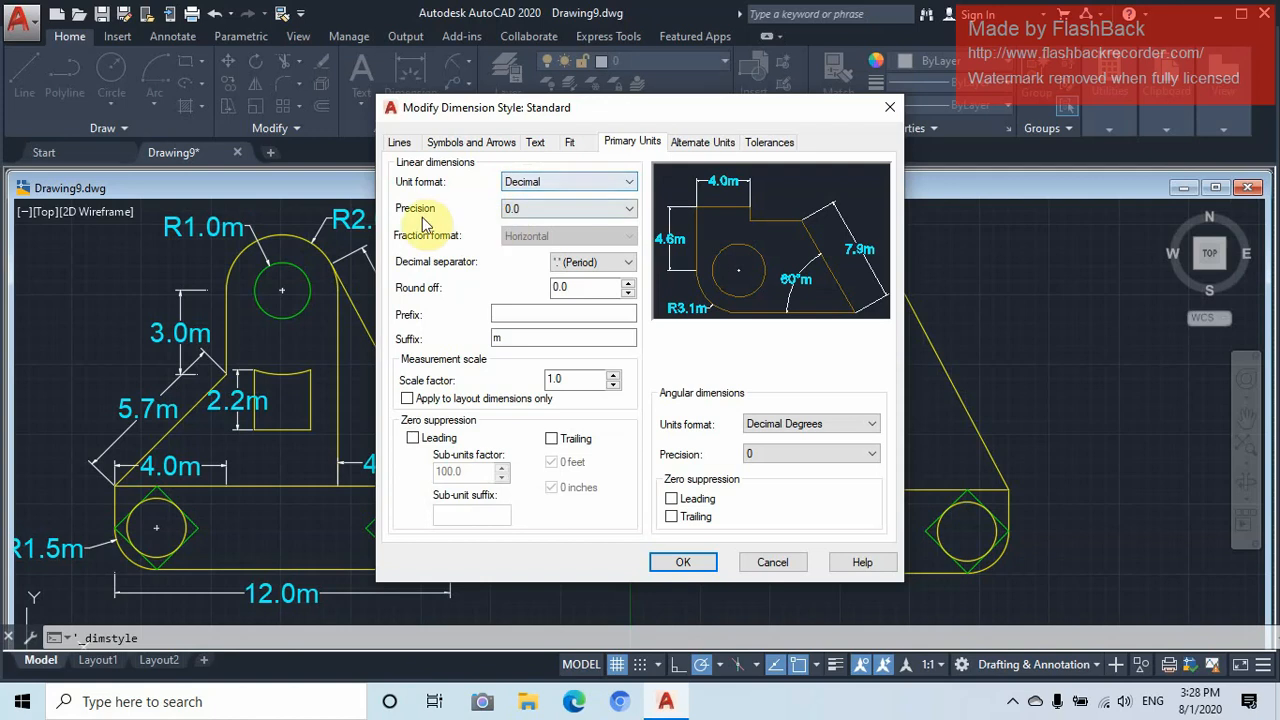
left_click(631, 210)
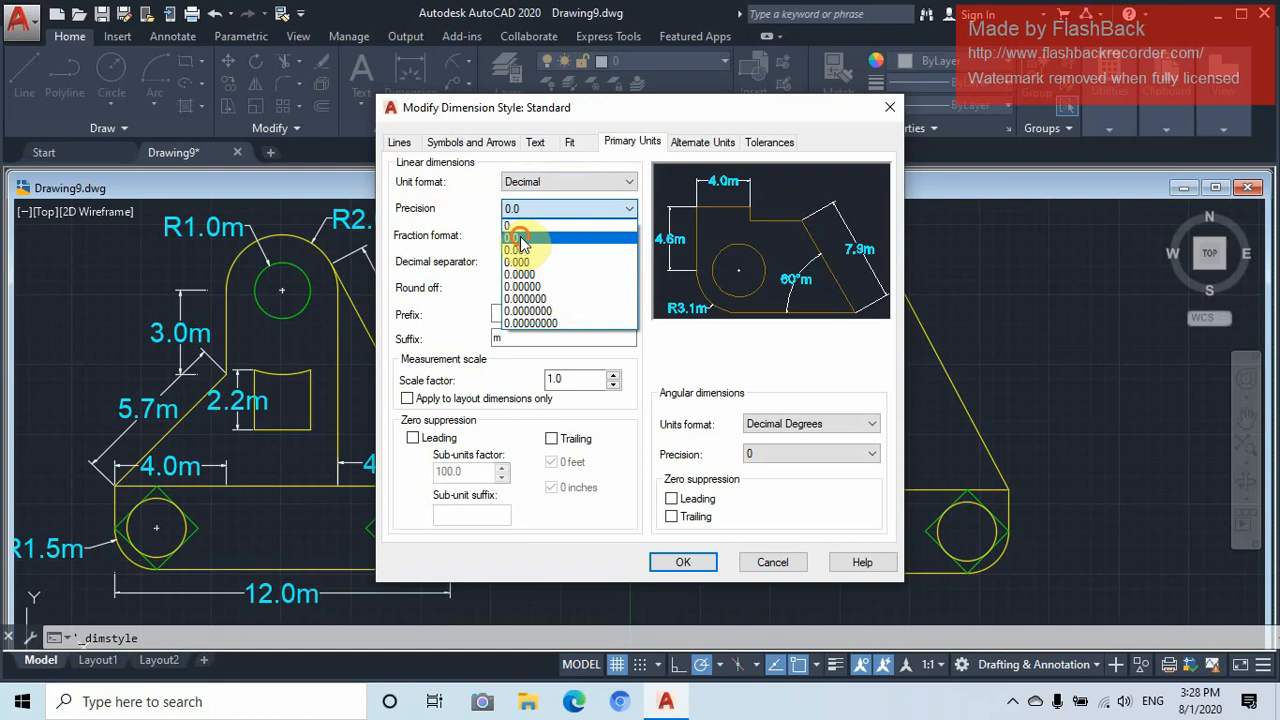
left_click(520, 237)
left_click(524, 339)
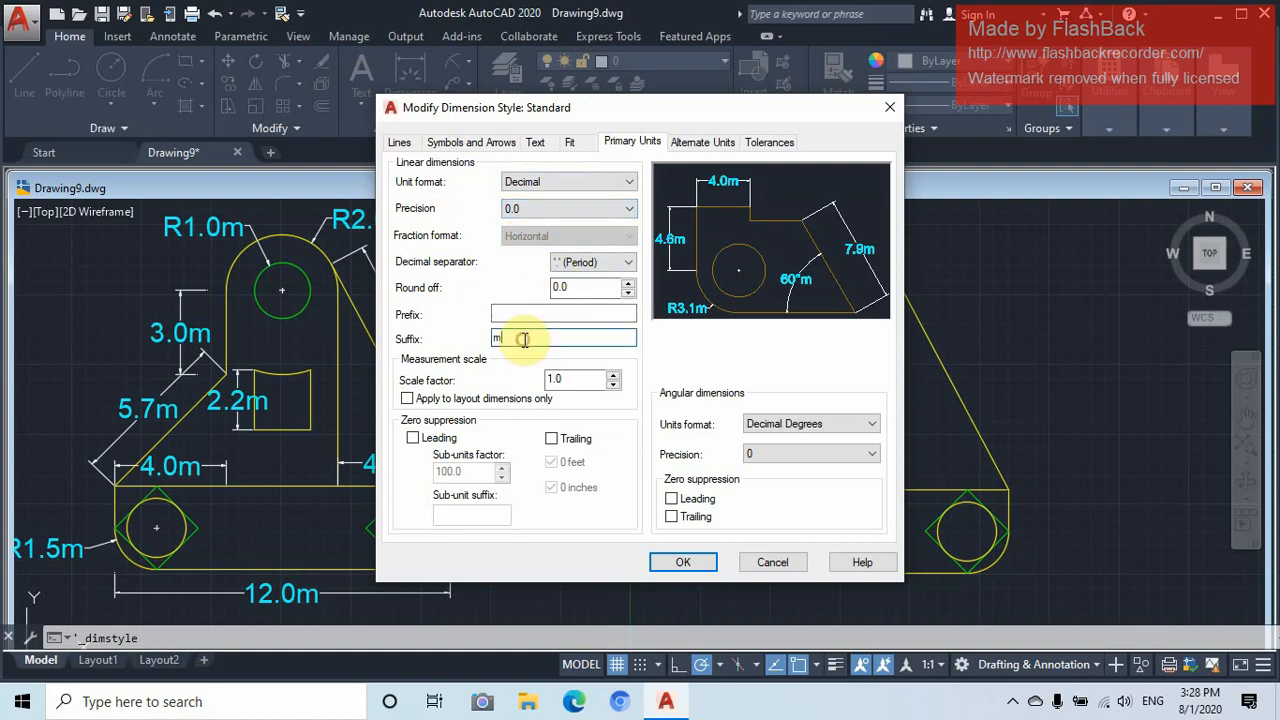
key("BackSpace")
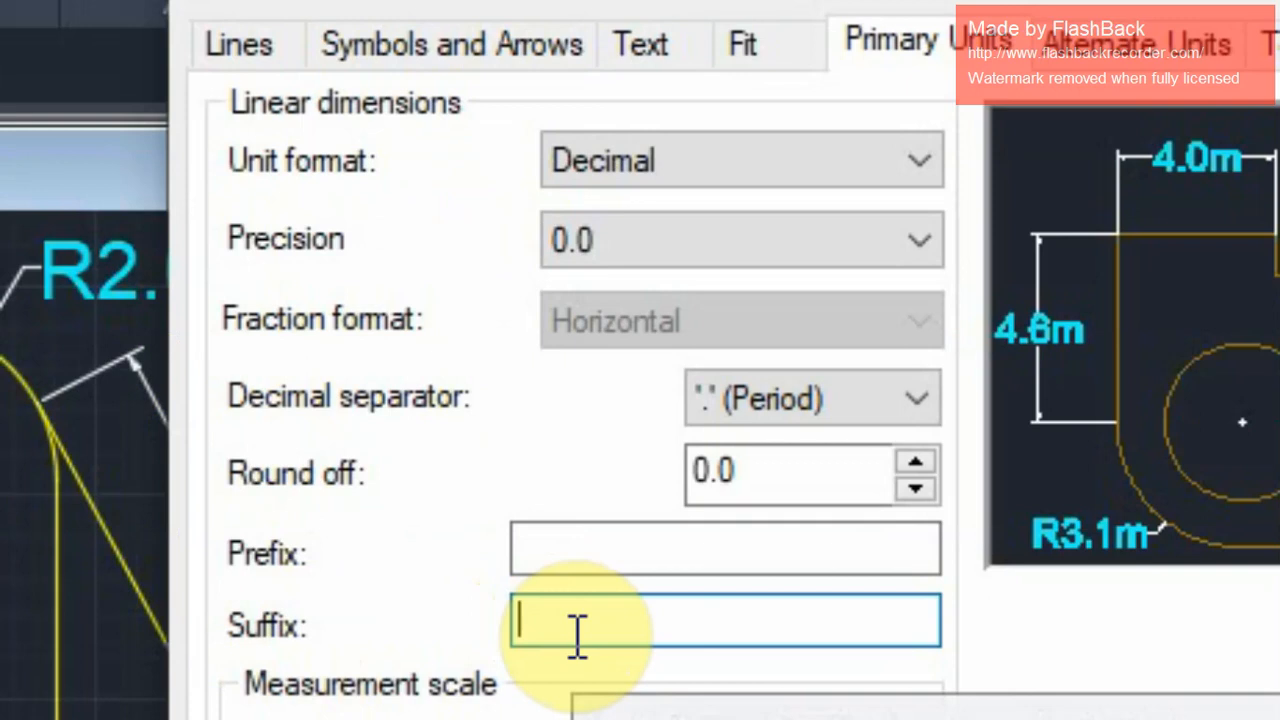
type("m")
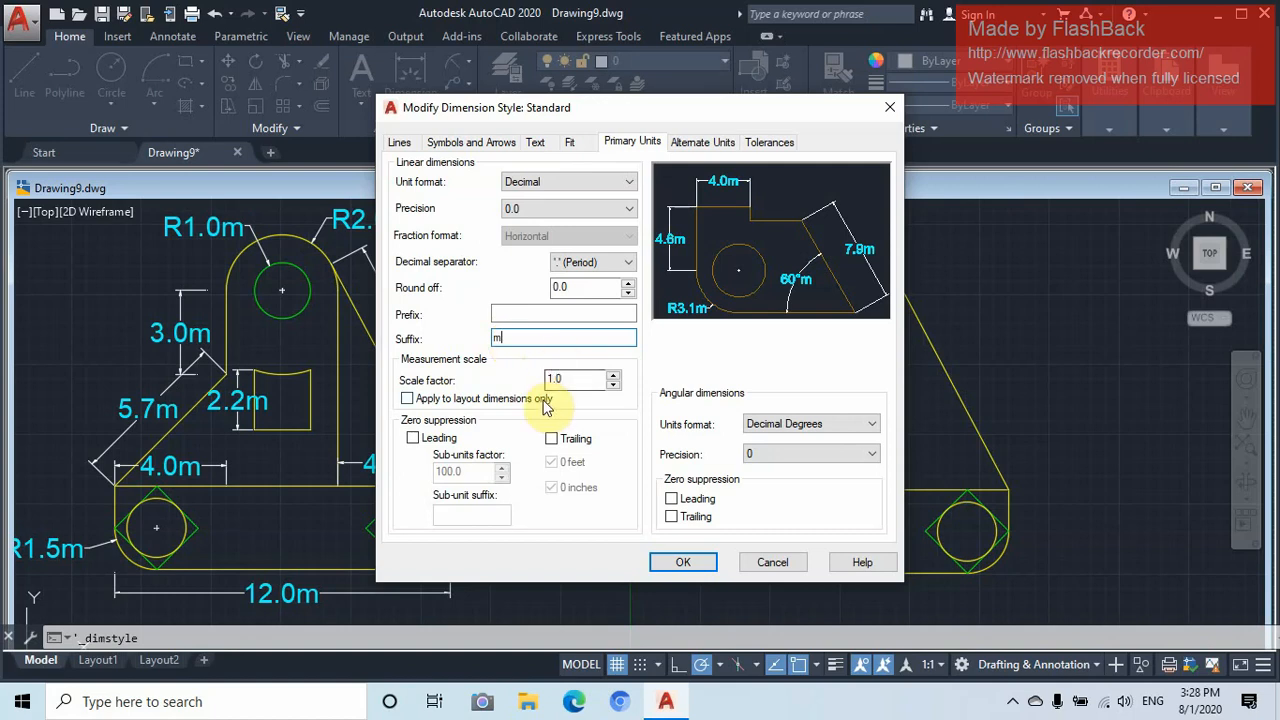
Set the Standard dimension style's text height to 0.7 and text colour to Cyan, and close the style manager
left_click(537, 145)
left_click(585, 277)
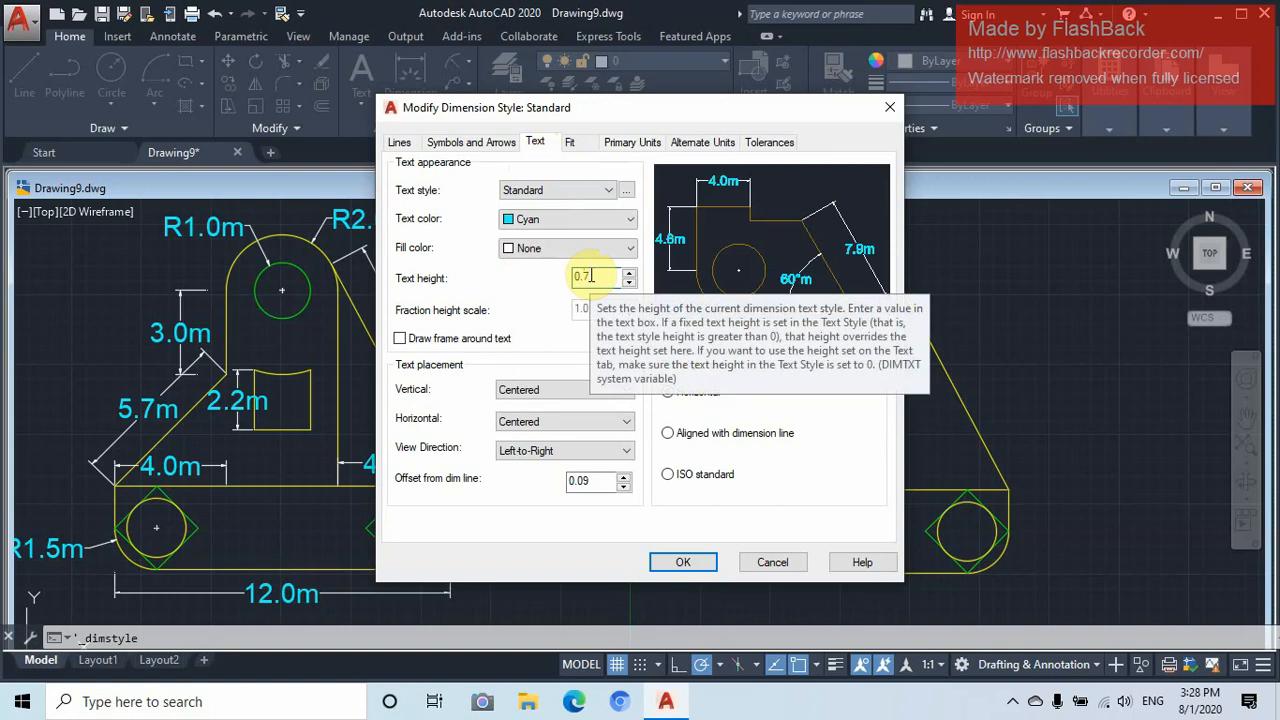
key("BackSpace")
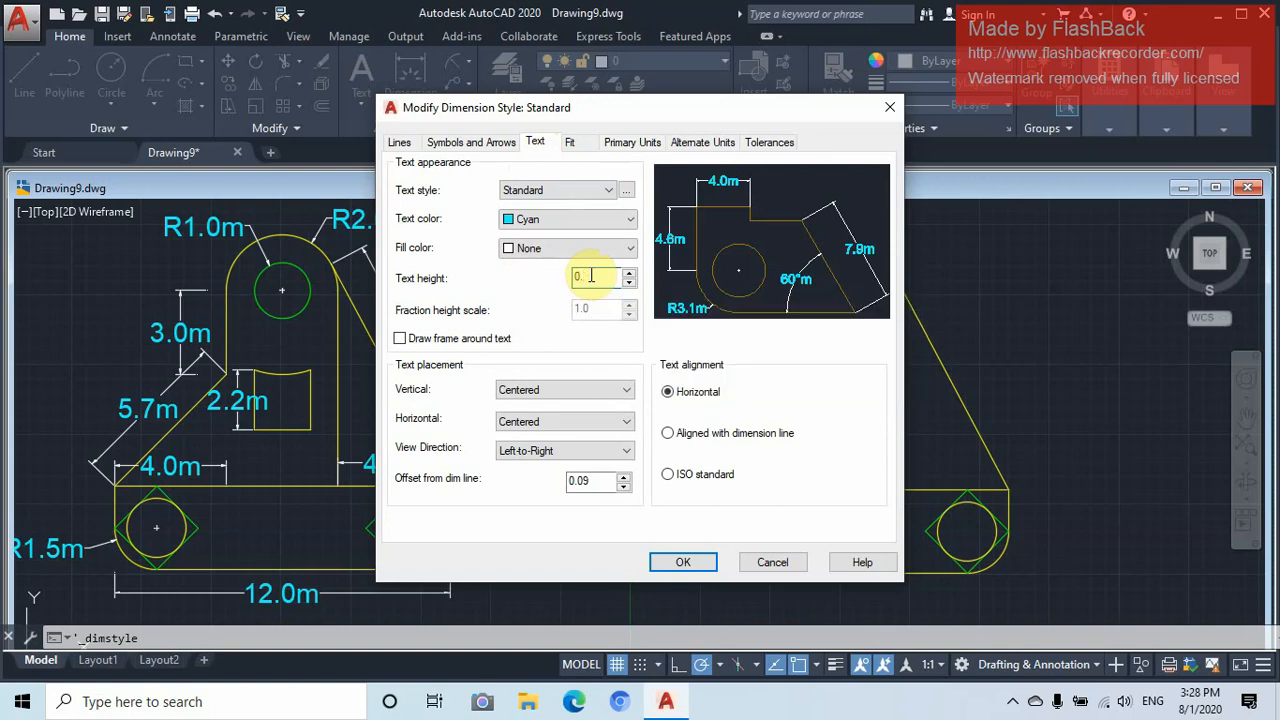
type("18")
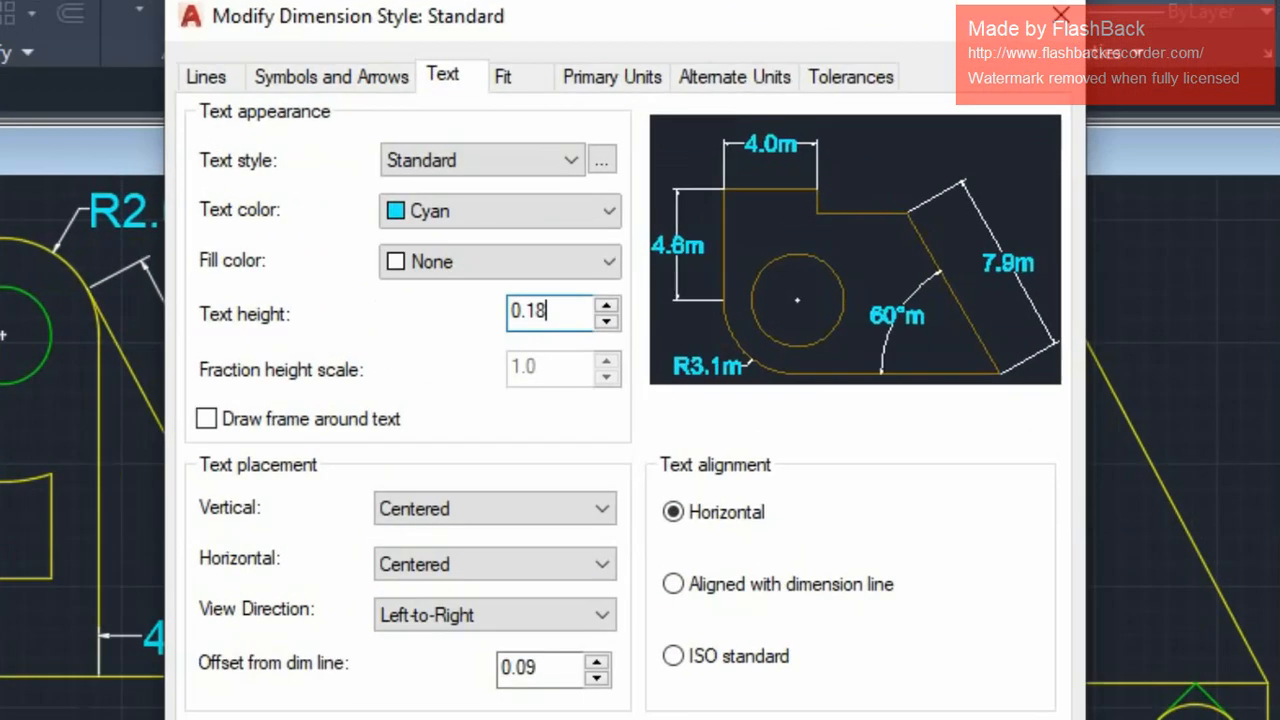
key("BackSpace")
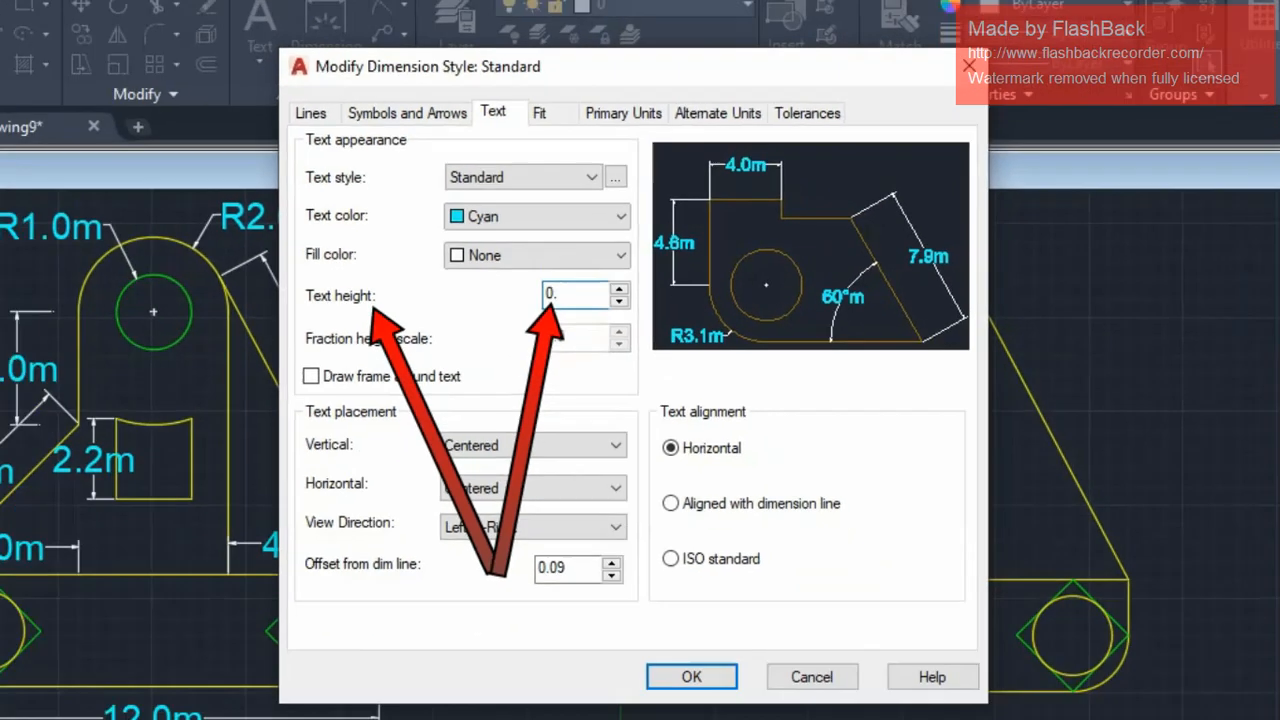
type("7")
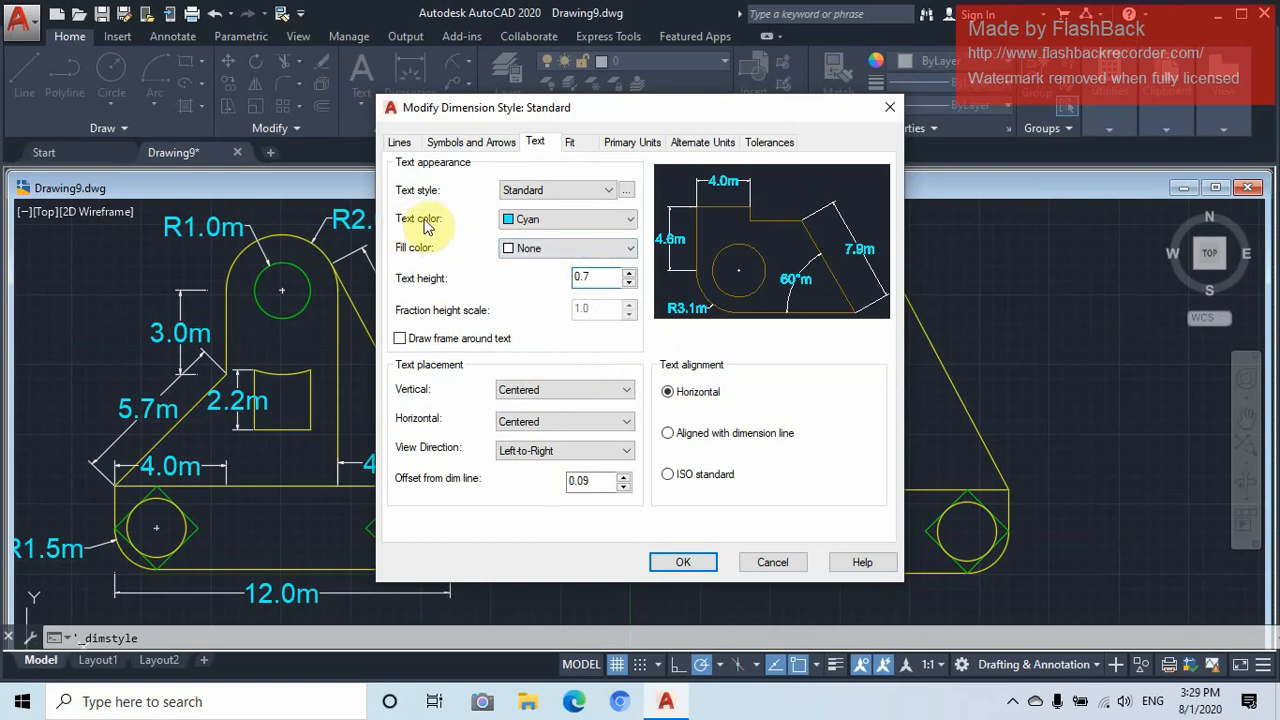
left_click(630, 223)
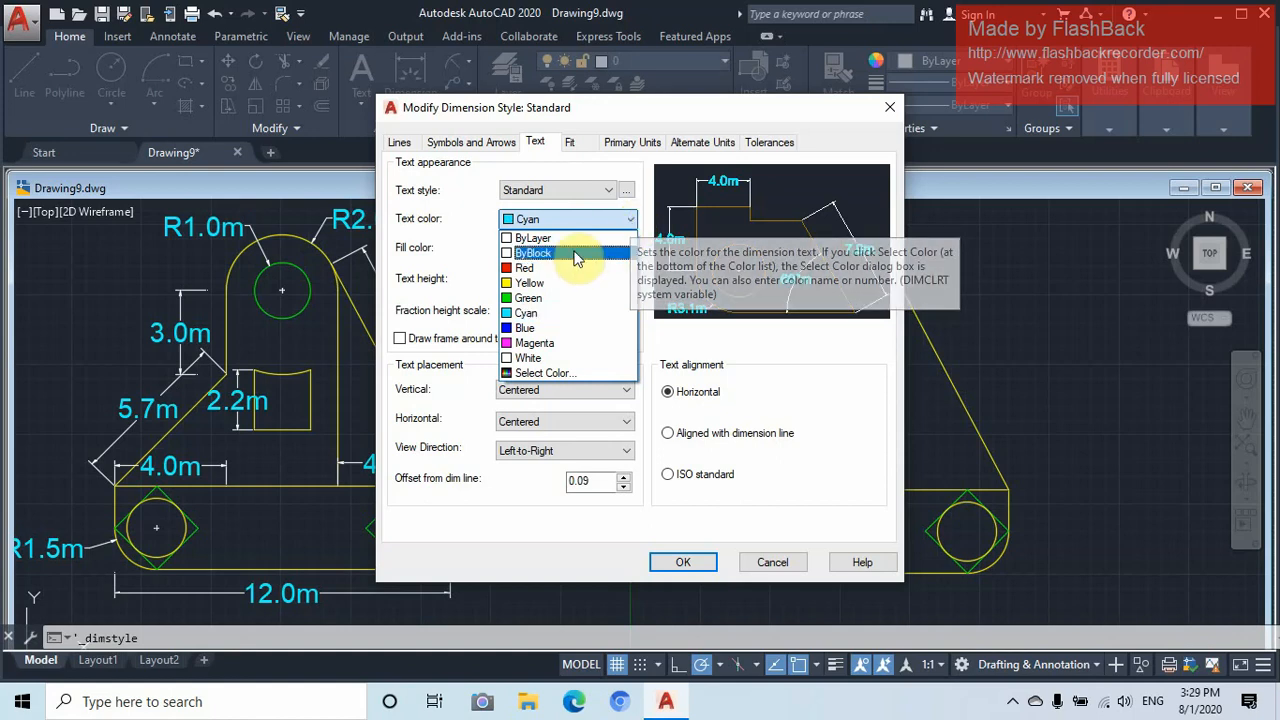
left_click(528, 316)
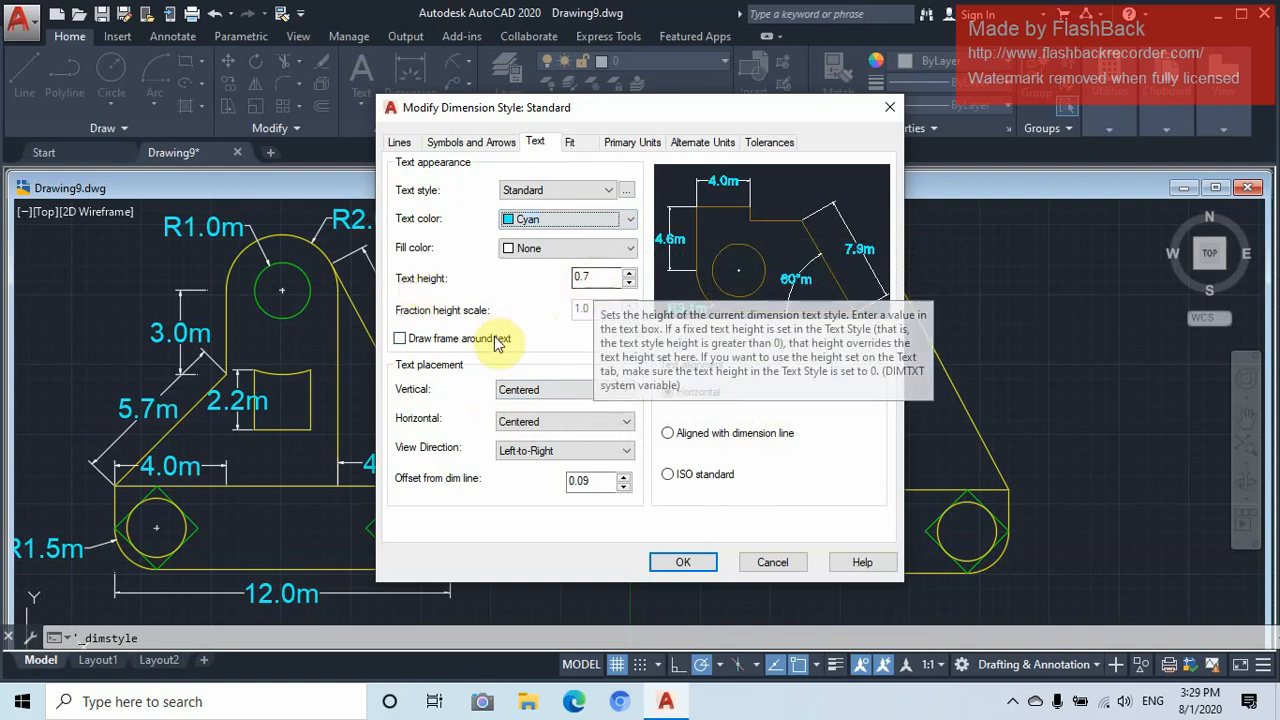
left_click(683, 563)
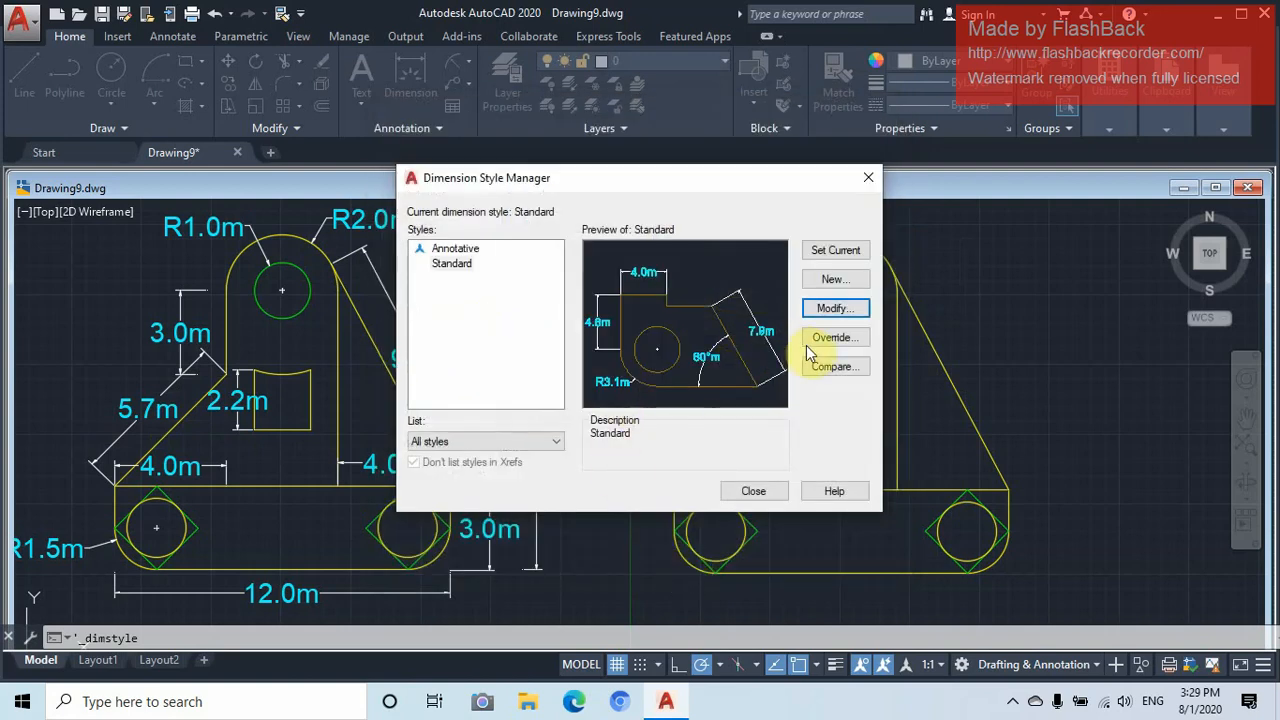
left_click(754, 492)
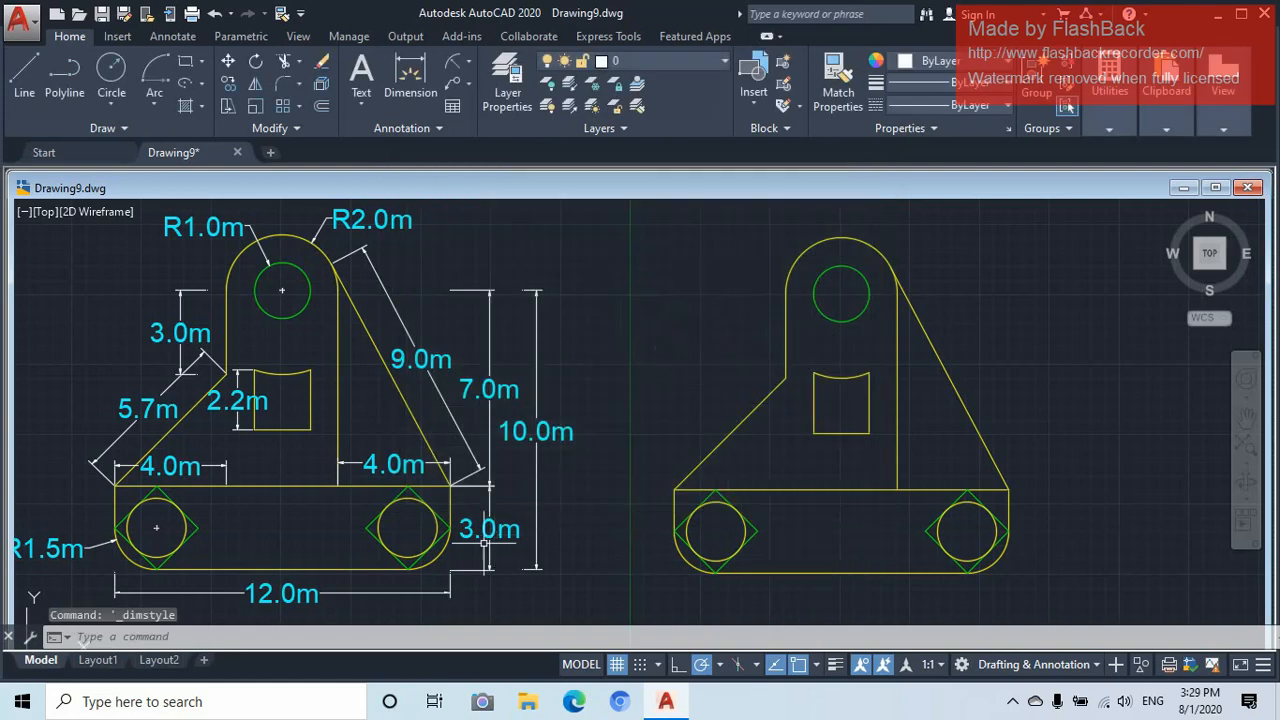
Add a linear dimension for the height of the redrawn part's rectangular cutout, placed just outside its left edge
left_click(471, 63)
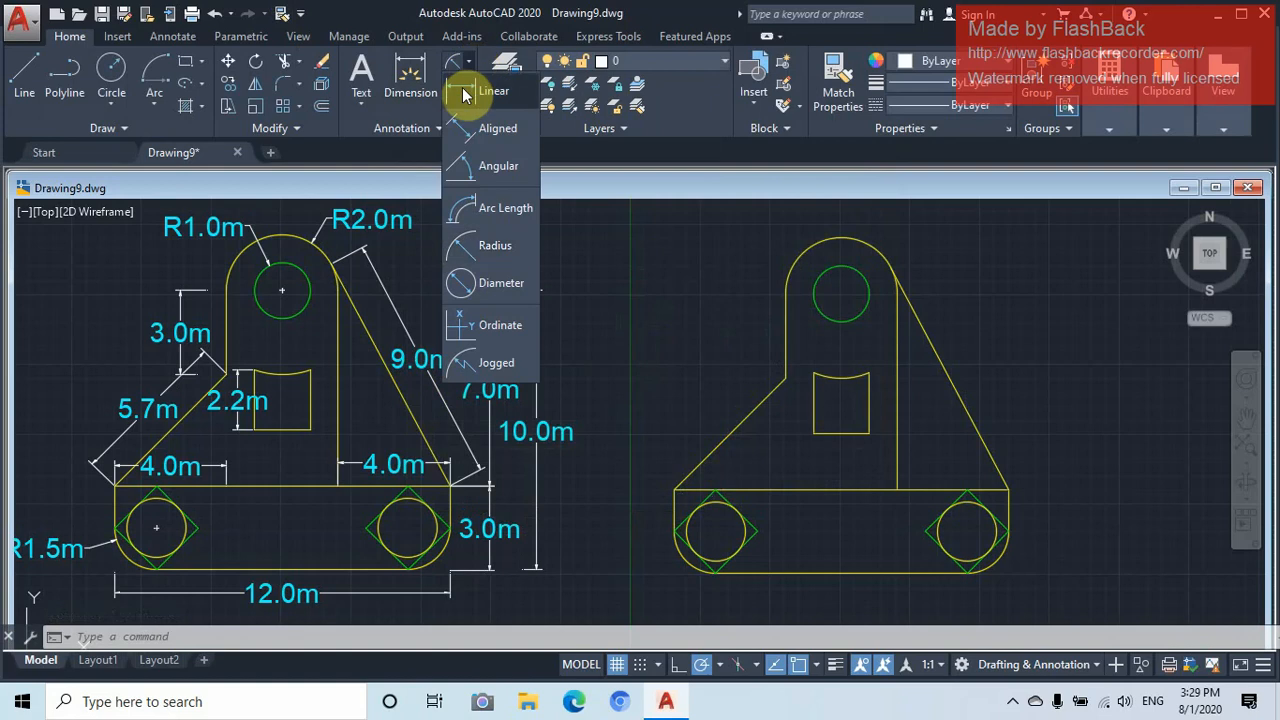
left_click(463, 92)
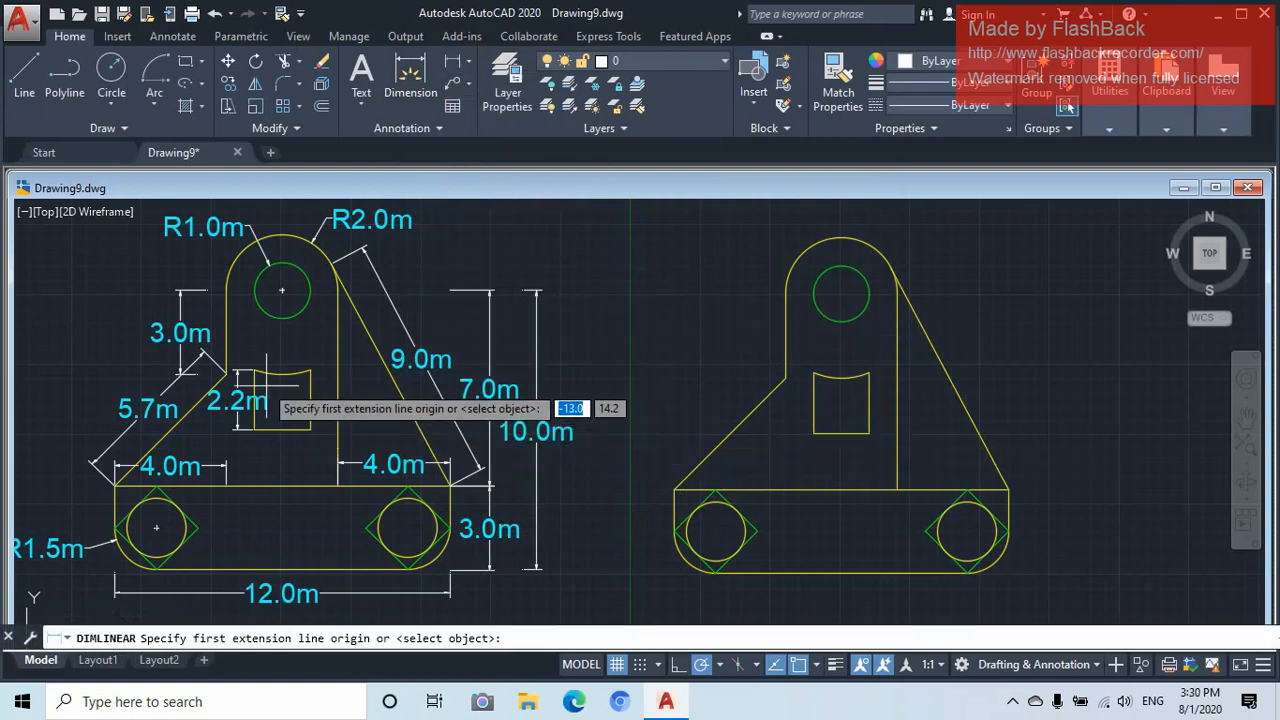
left_click(814, 373)
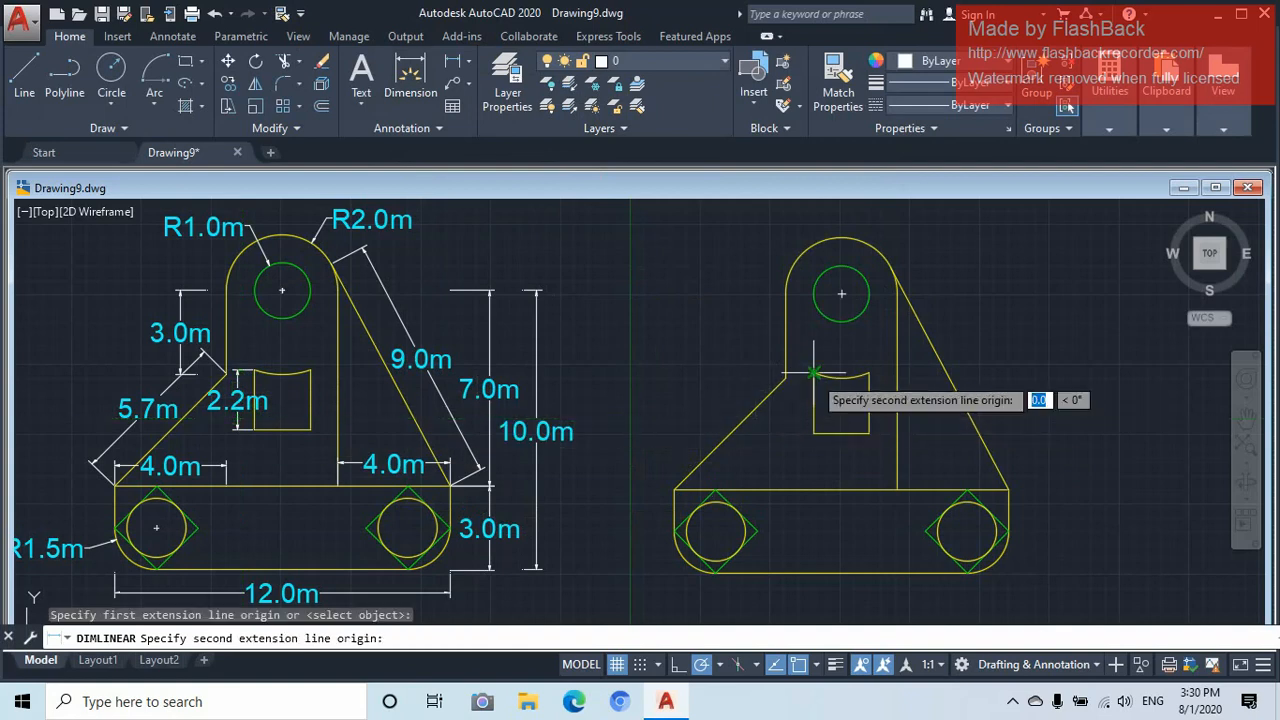
left_click(813, 432)
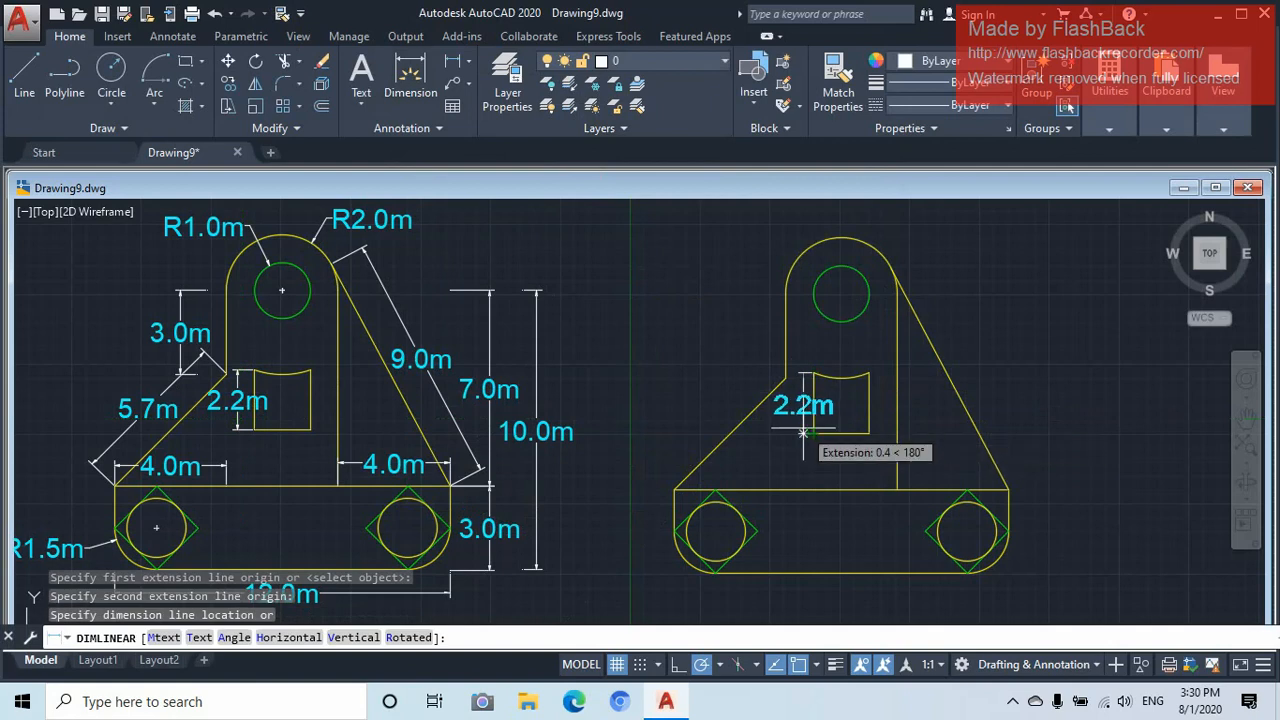
left_click(802, 432)
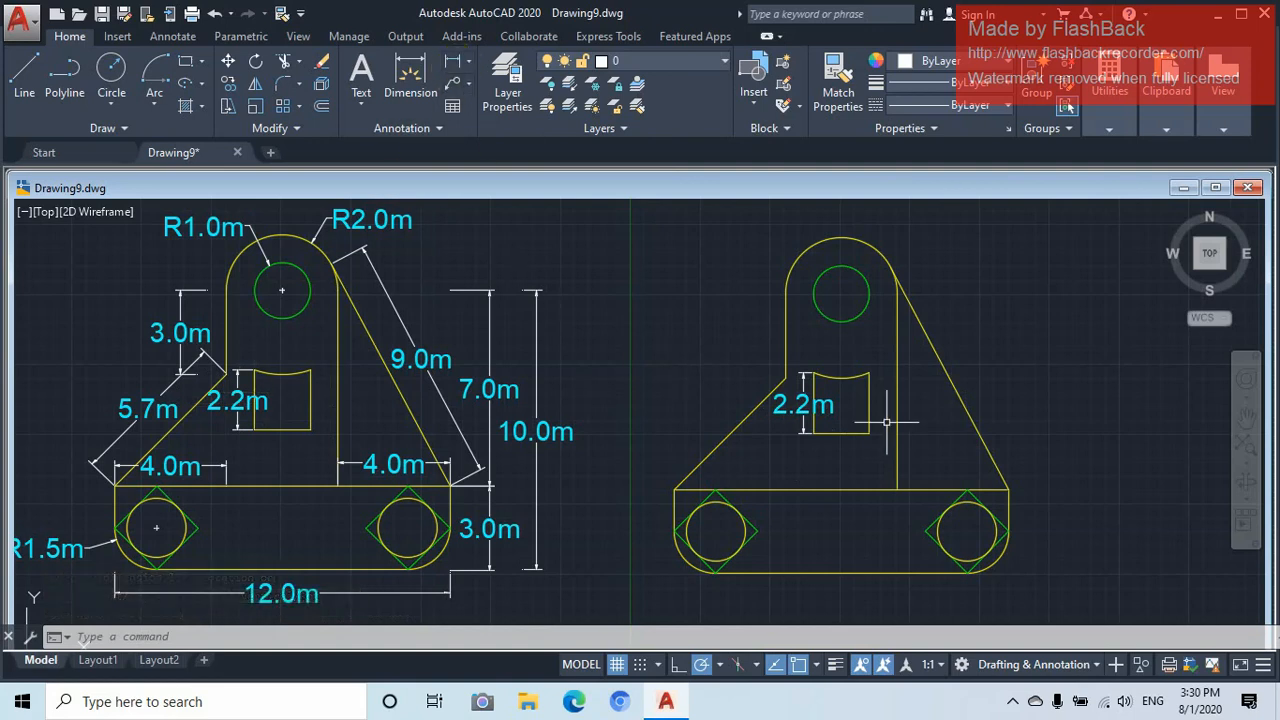
Add a horizontal linear dimension for the overall width of the redrawn part's base, placed below its bottom edge
scroll(886, 422, "up", 2)
mouse_move(890, 384)
middle_mouse_down()
mouse_move(800, 429)
mouse_move(766, 371)
middle_mouse_up()
scroll(766, 374, "down", 2)
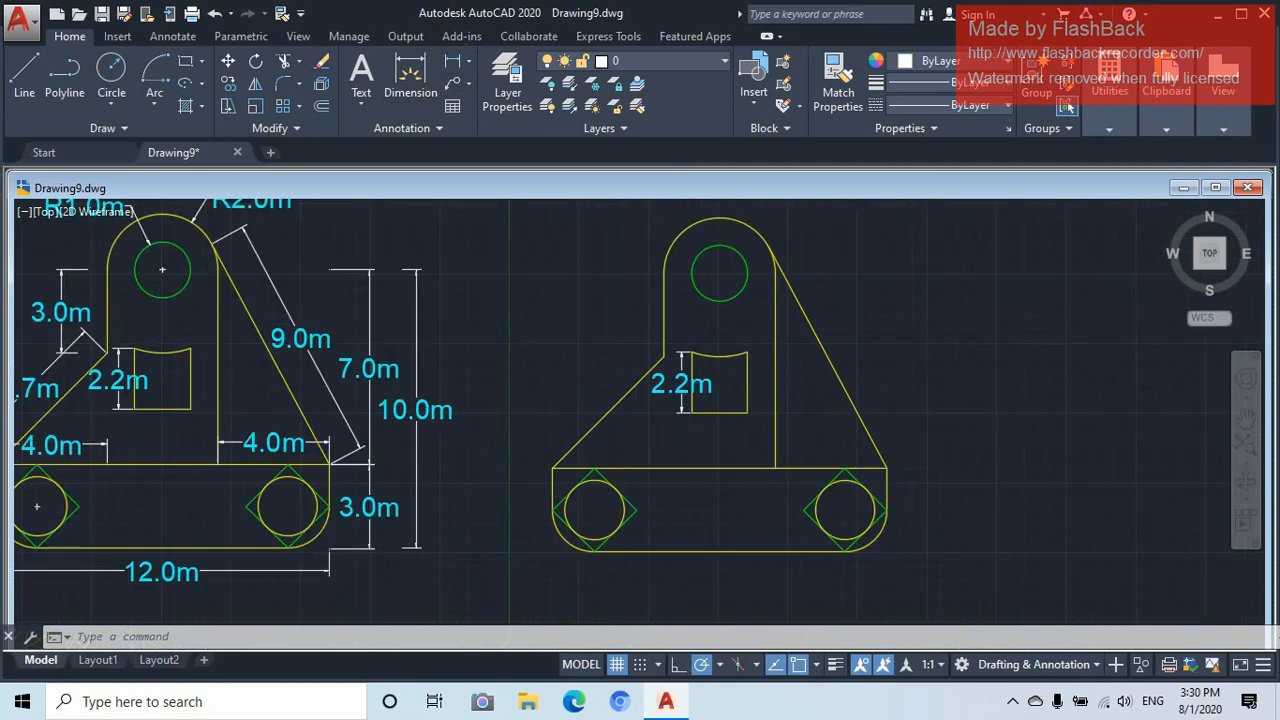
scroll(771, 380, "up", 2)
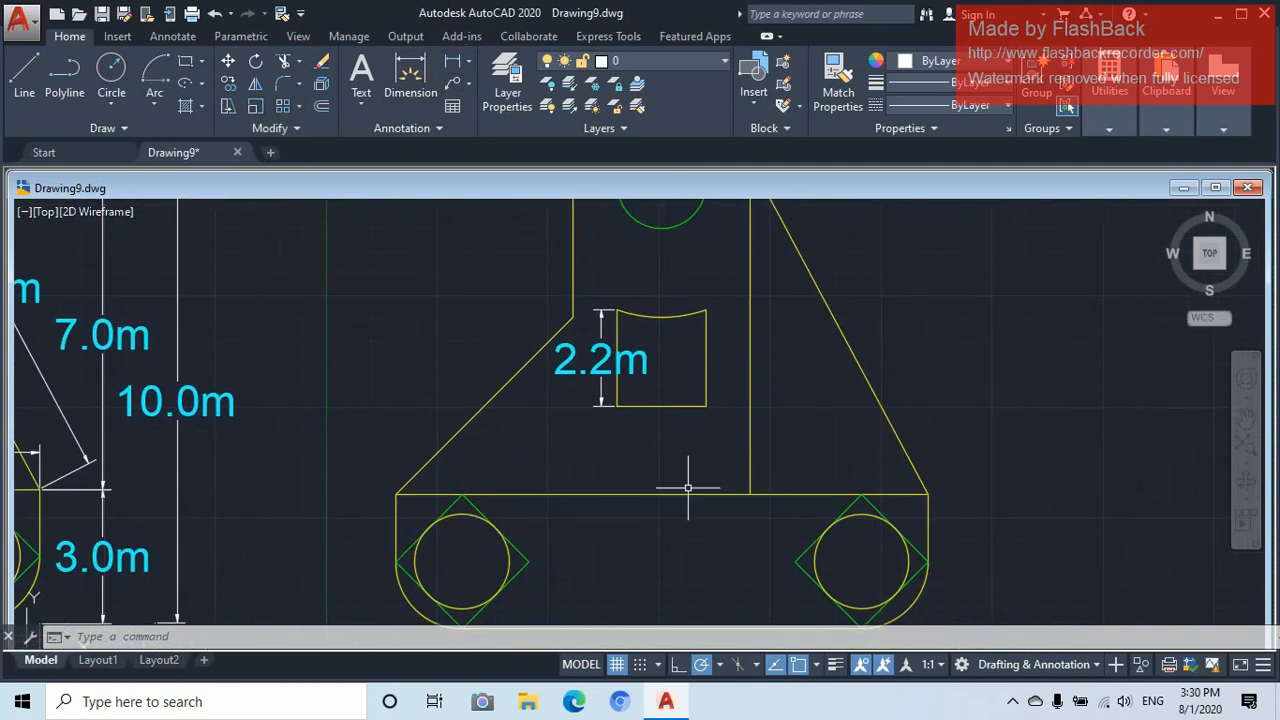
middle_click_drag(688, 488, 691, 371)
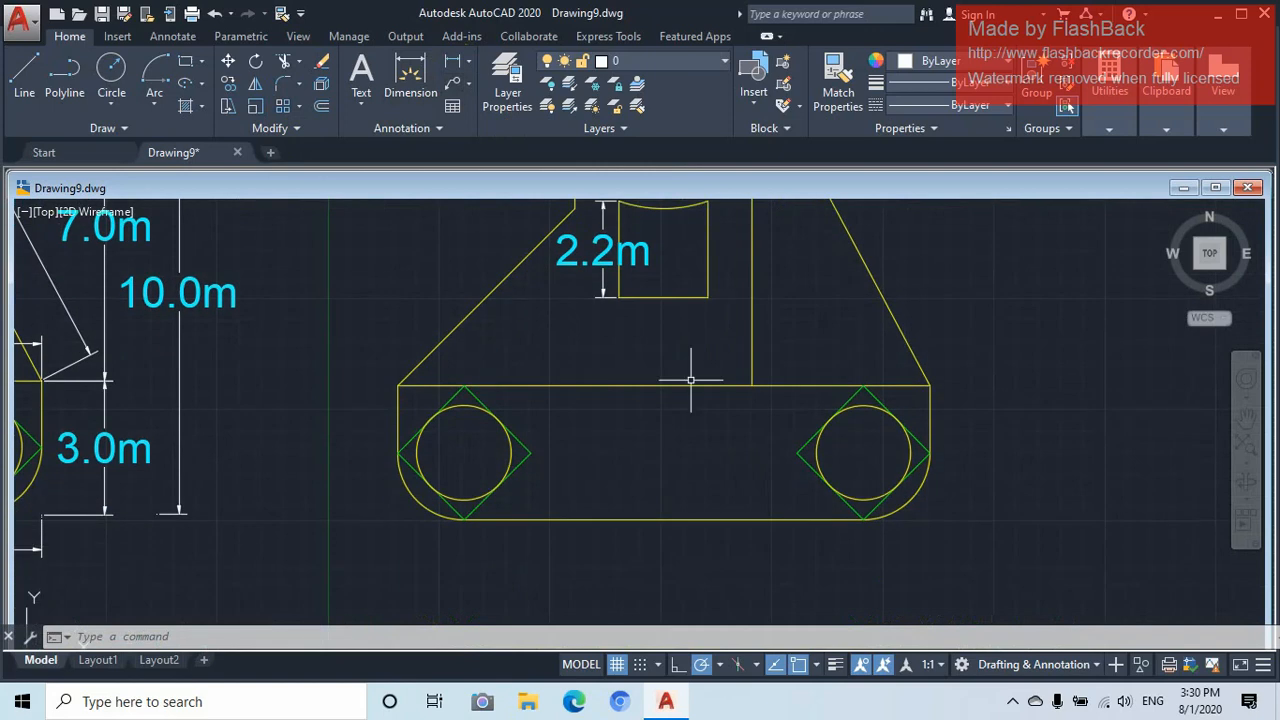
left_click(454, 64)
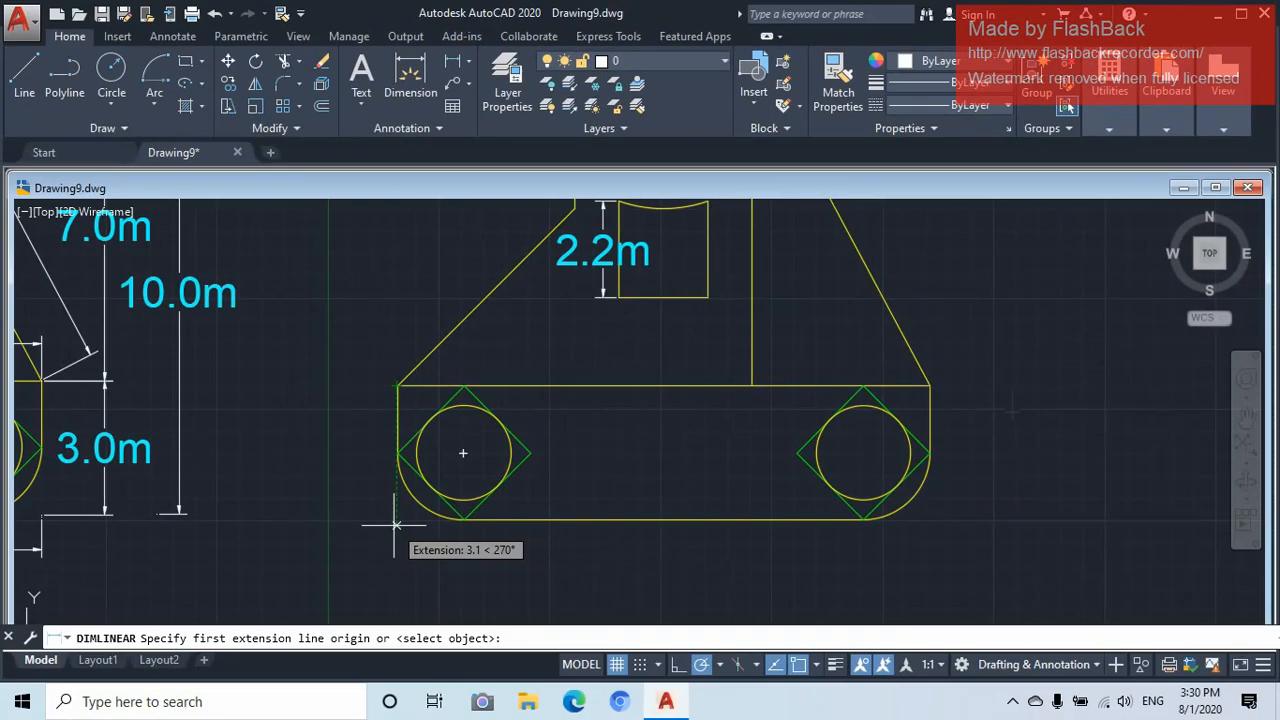
left_click(395, 524)
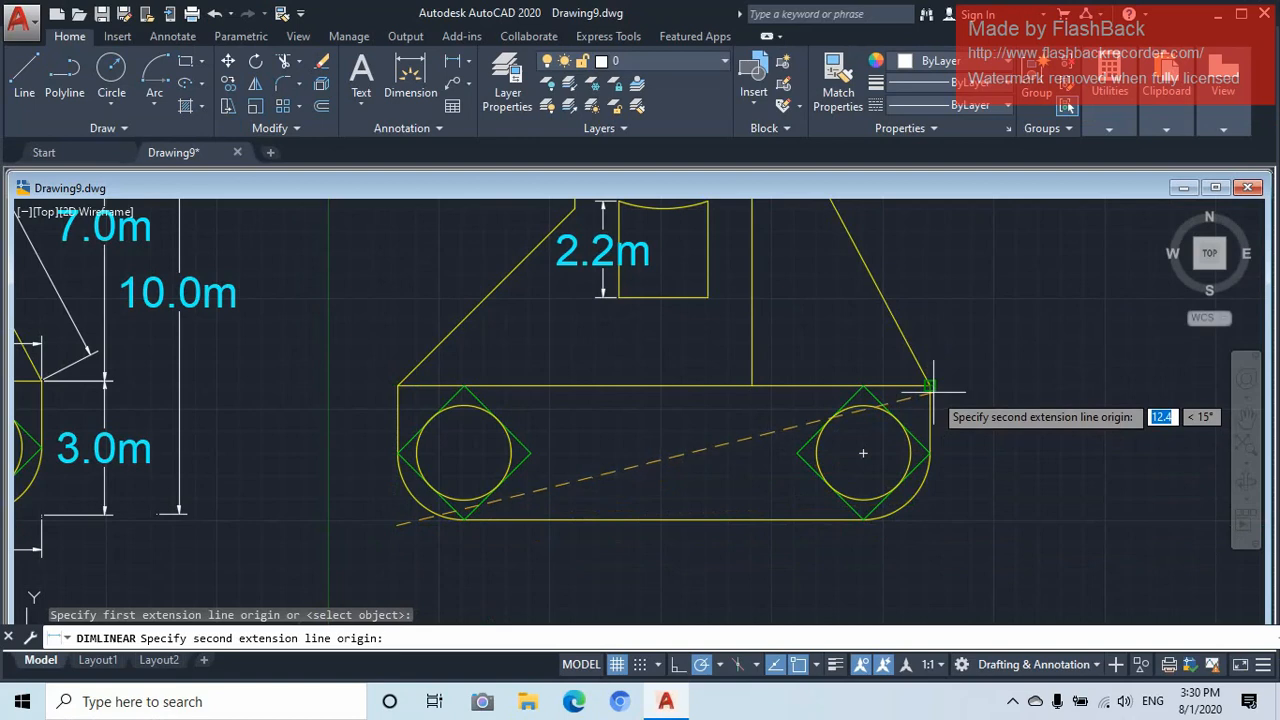
left_click(930, 385)
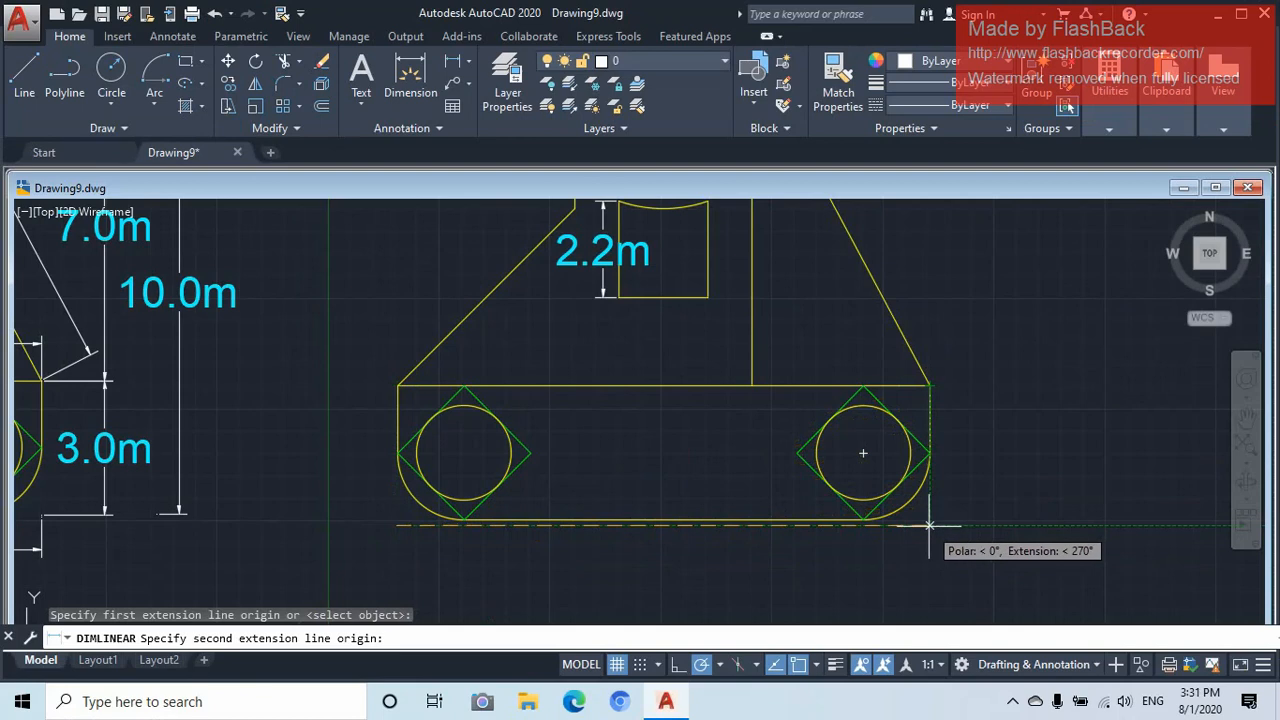
left_click(929, 524)
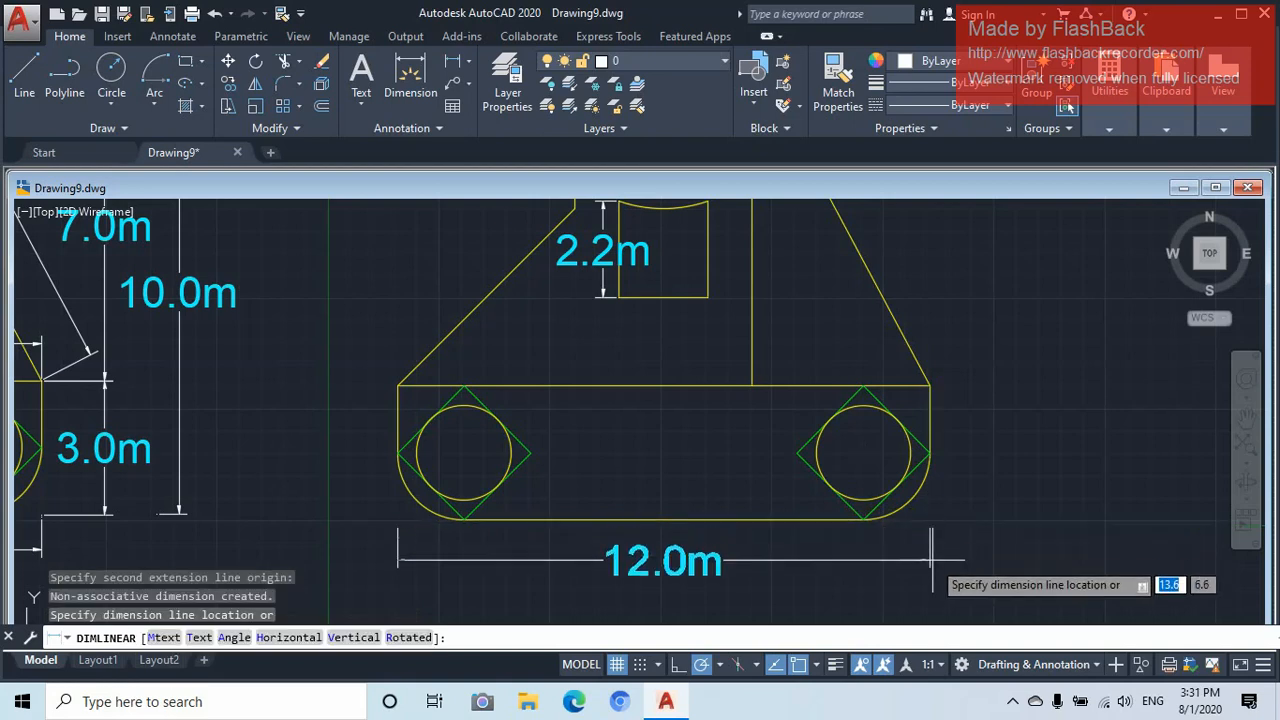
left_click(931, 560)
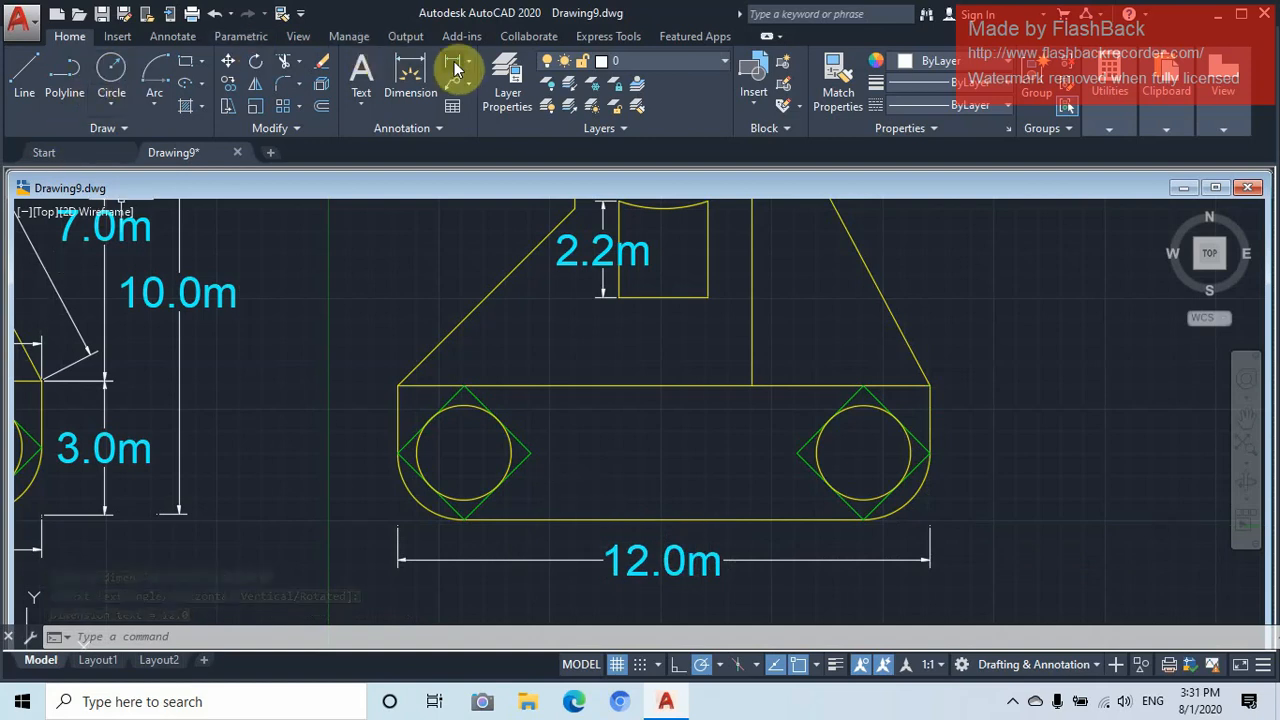
Add a vertical linear dimension for the height of the redrawn part's base, placed to the right of the part
left_click(440, 93)
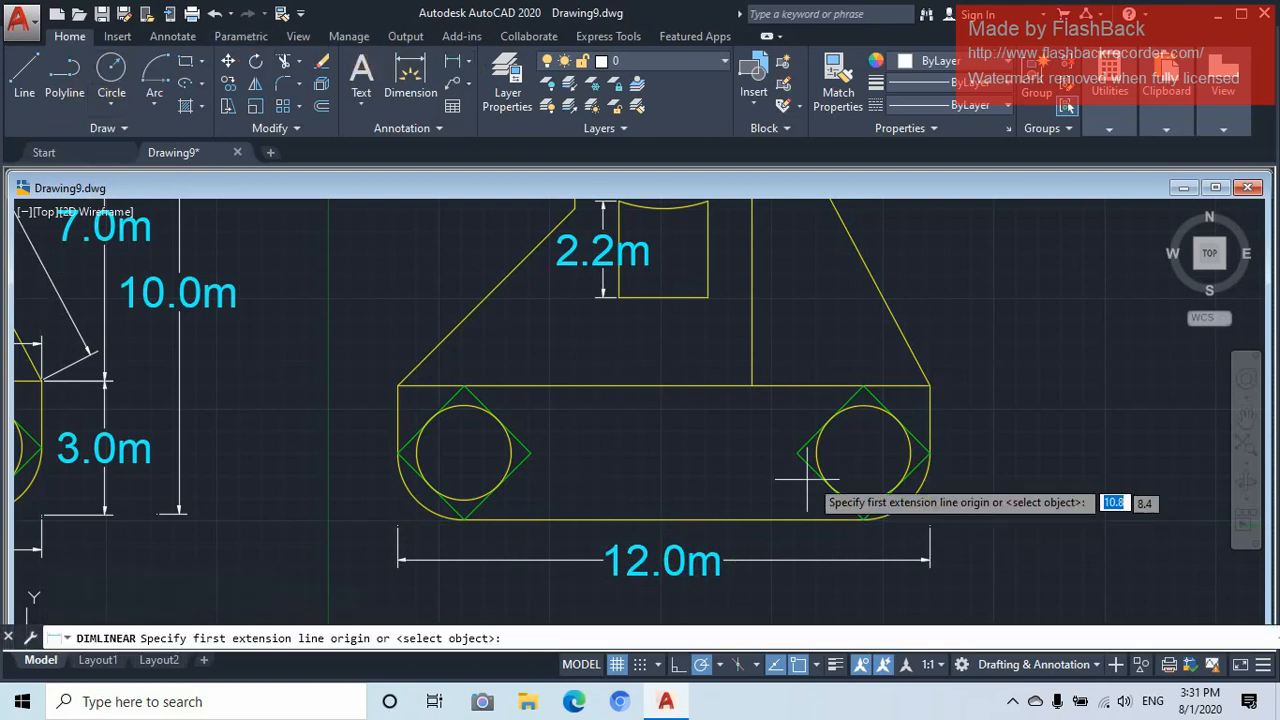
left_click(930, 385)
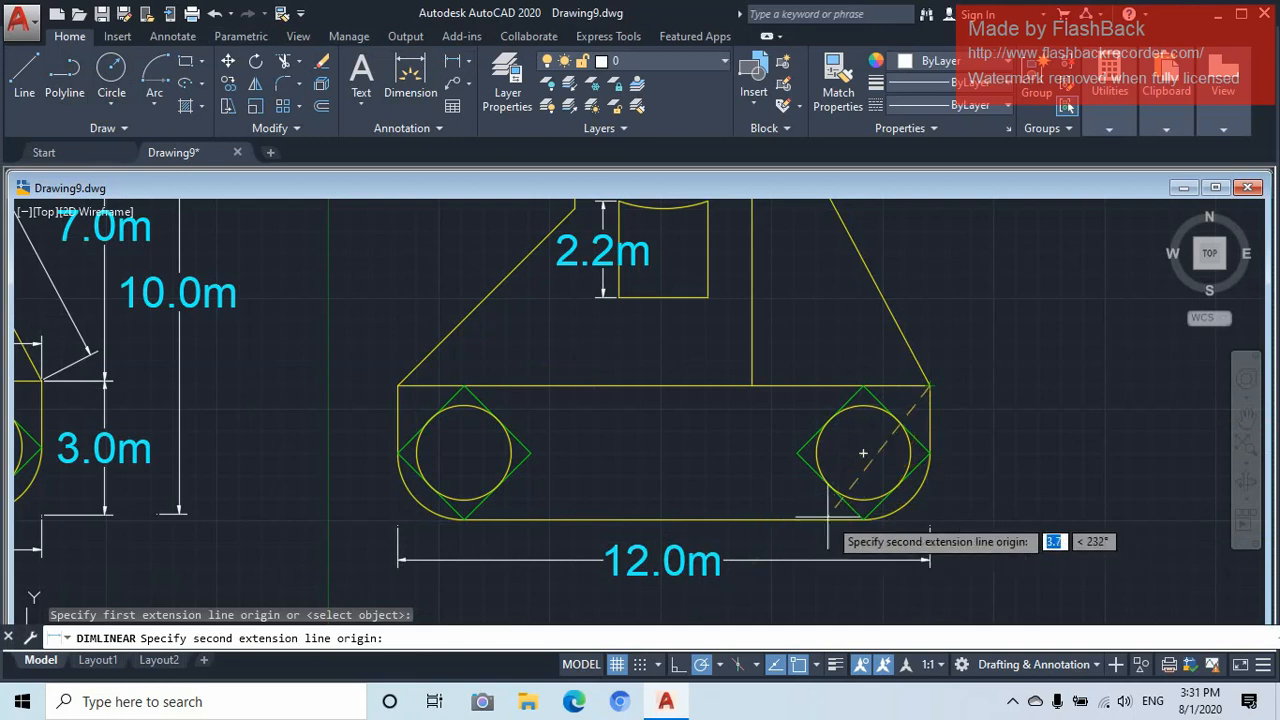
left_click(930, 518)
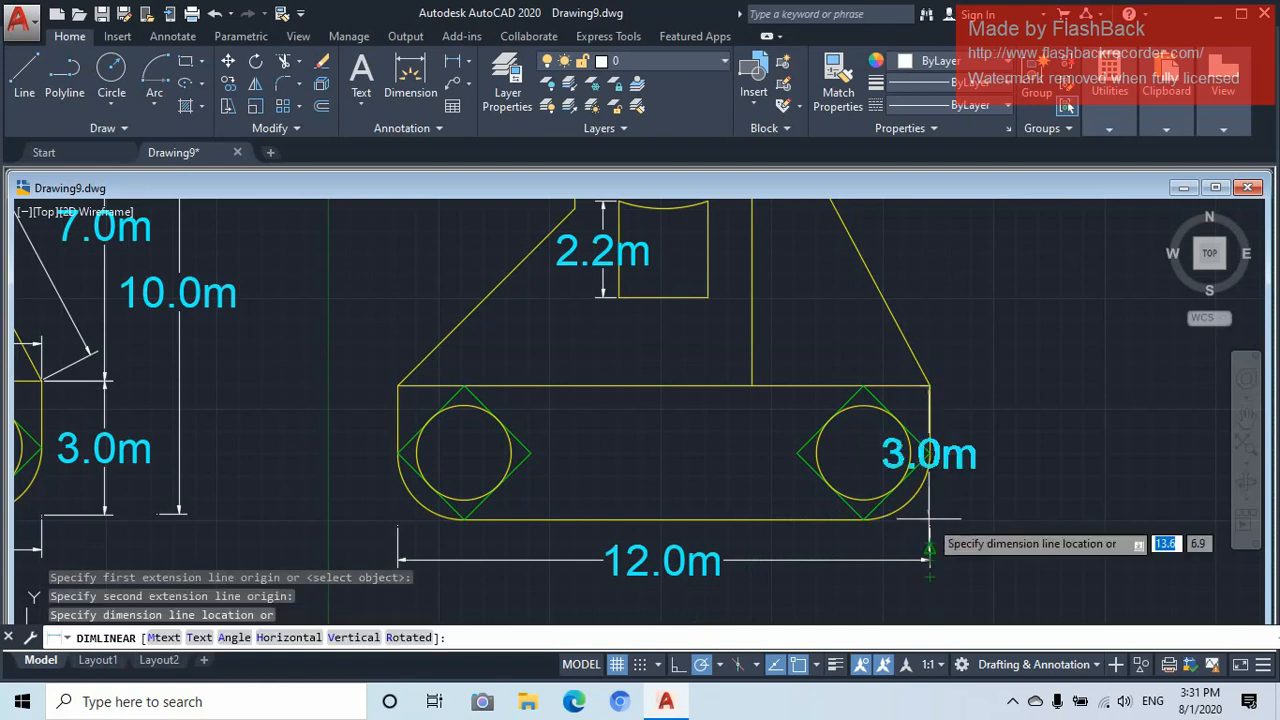
left_click(993, 517)
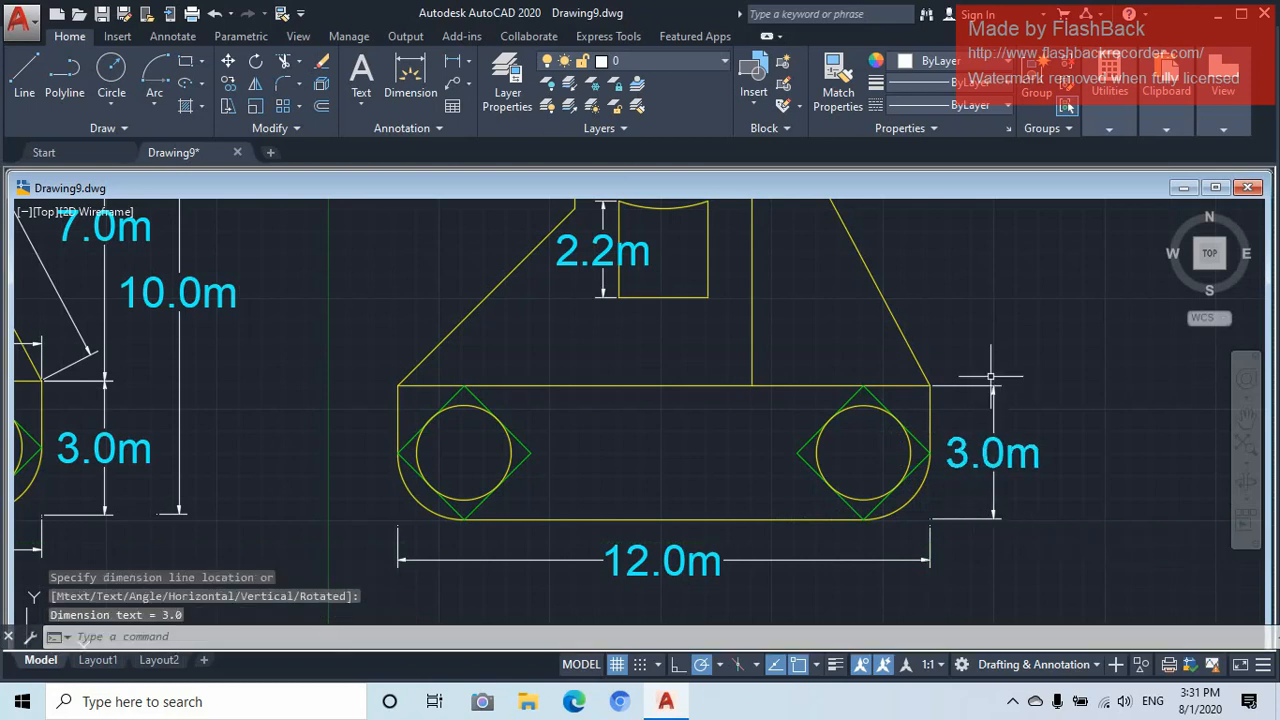
Add a vertical linear dimension from the base's top right corner to the upper hole's centre level, in line with the base height dimension
scroll(990, 378, "down", 2)
middle_click_drag(965, 360, 831, 483)
scroll(780, 457, "up", 2)
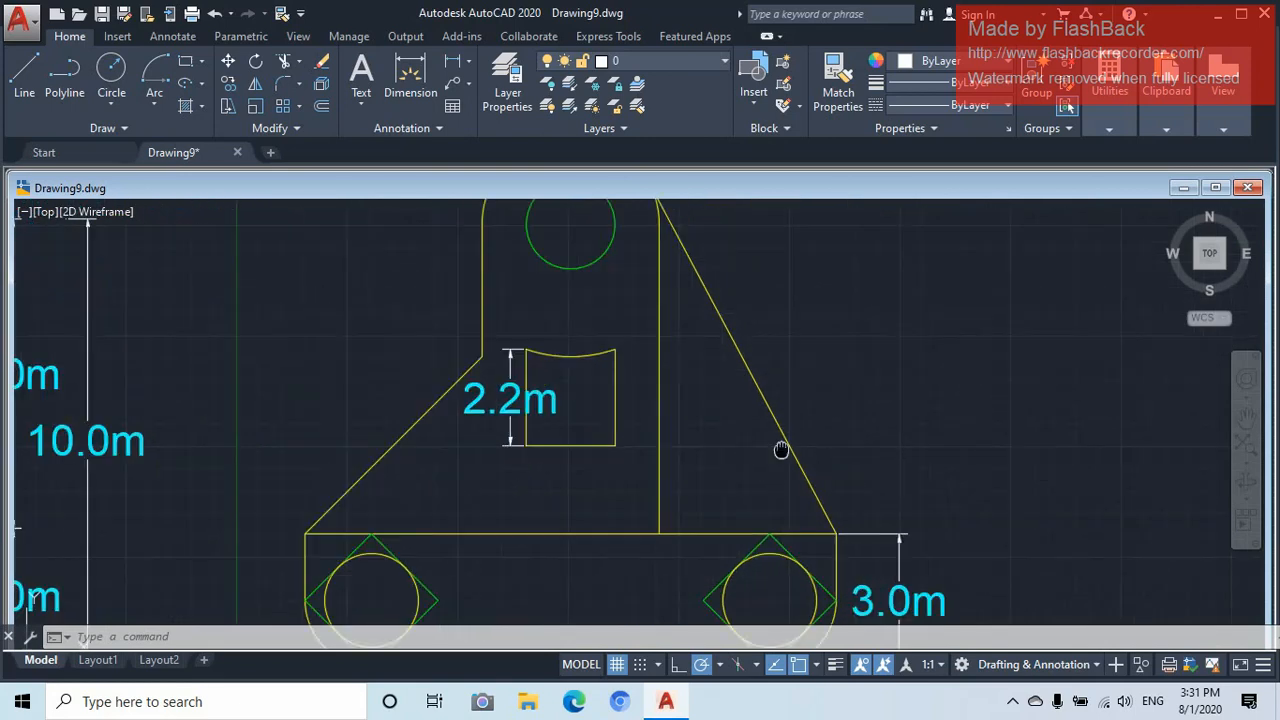
middle_click_drag(781, 450, 780, 488)
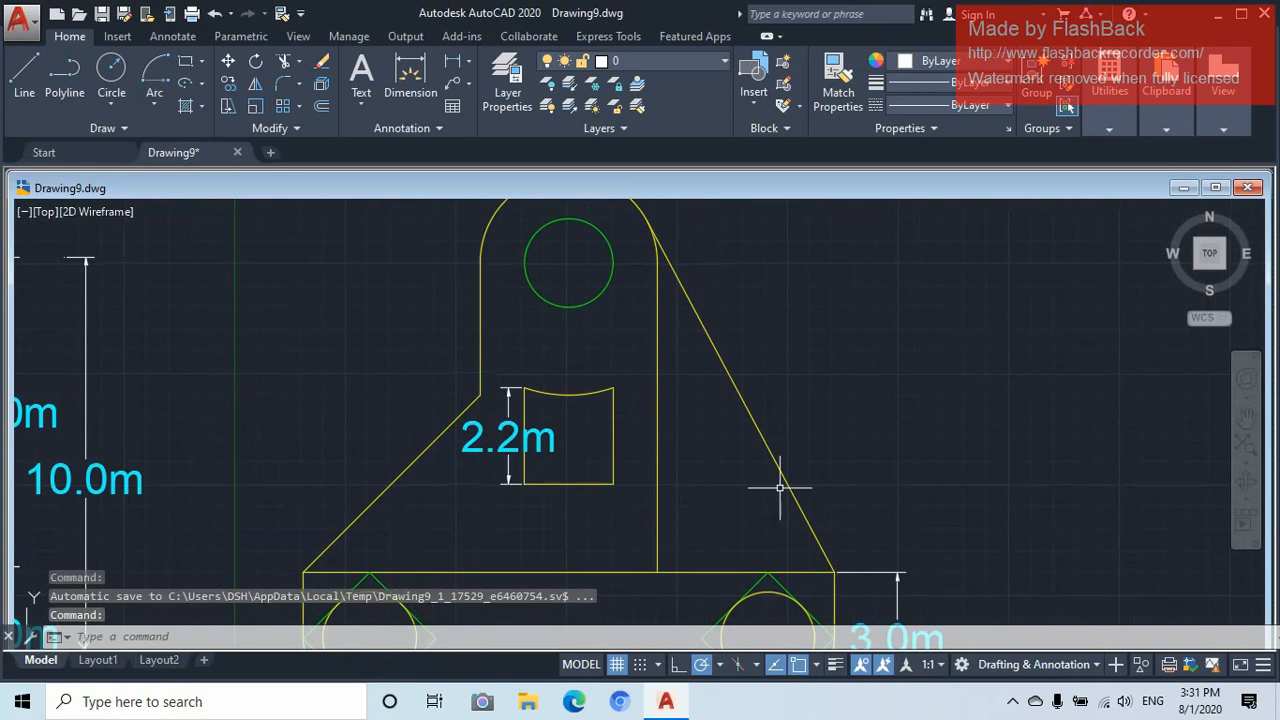
left_click(452, 68)
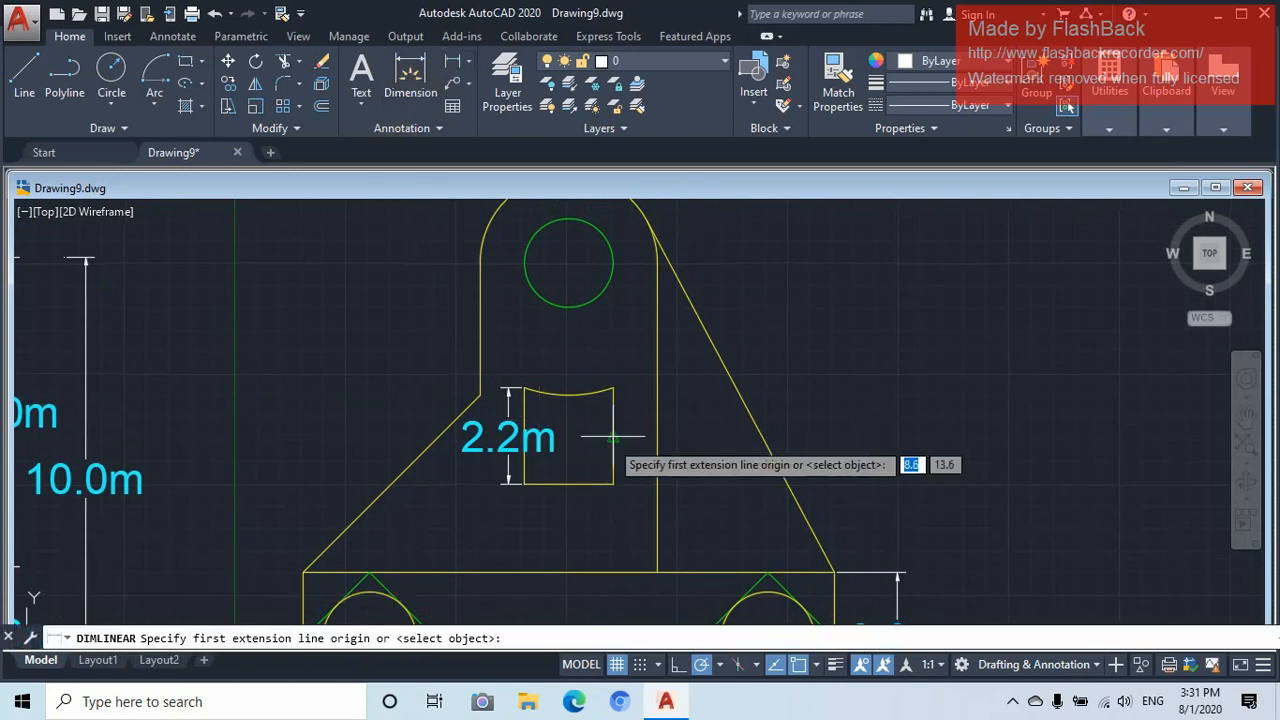
left_click(834, 573)
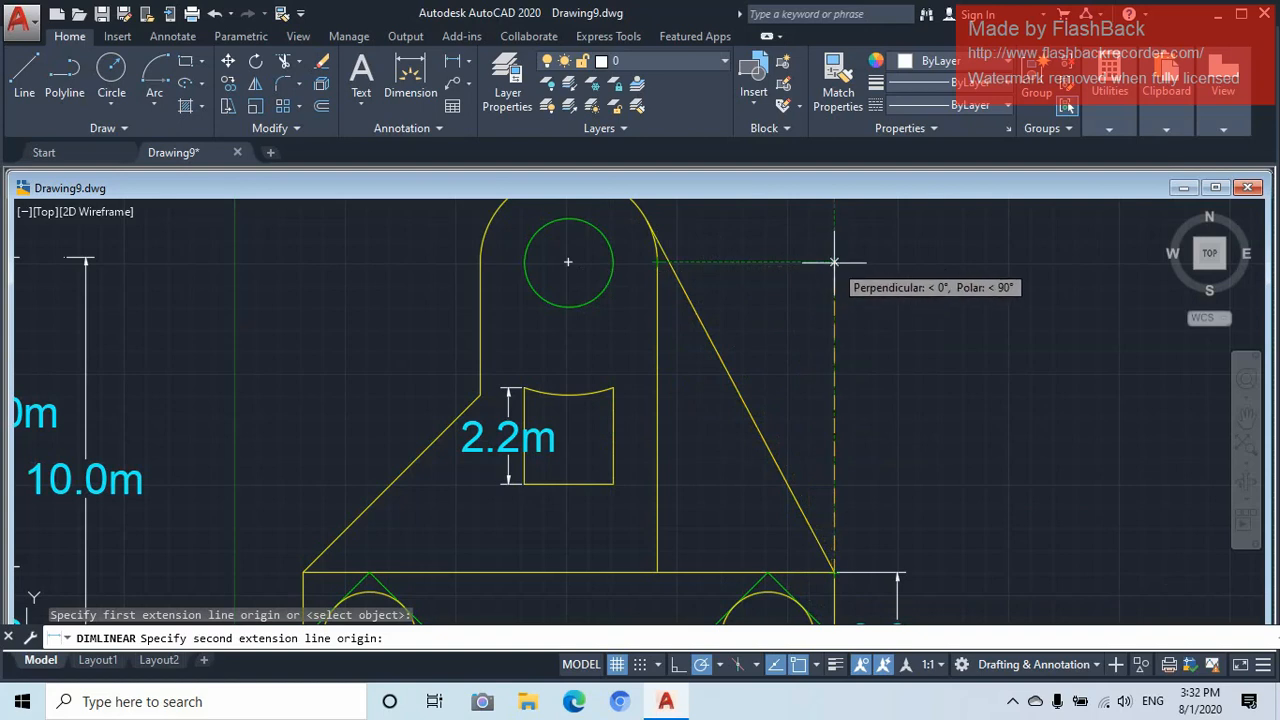
left_click(834, 262)
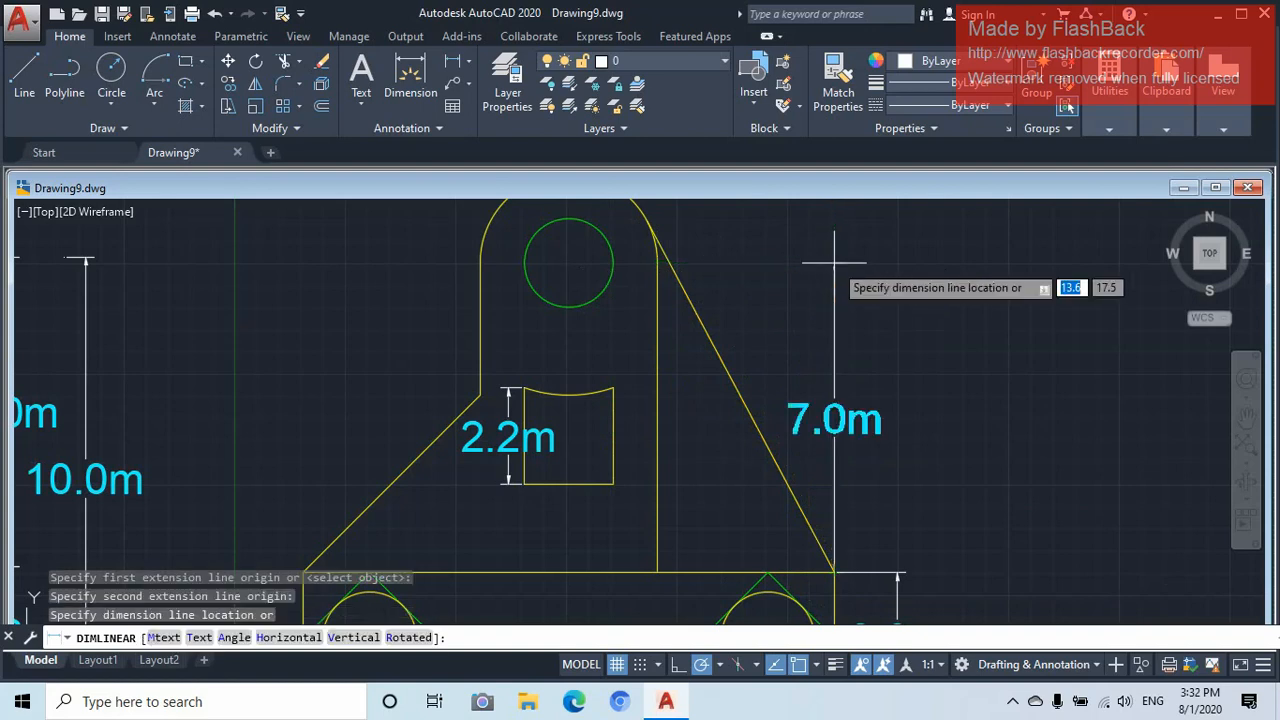
left_click(896, 262)
Add a linear dimension for the straight left edge of the redrawn part's upright, placed to the left of that edge
scroll(819, 382, "down", 3)
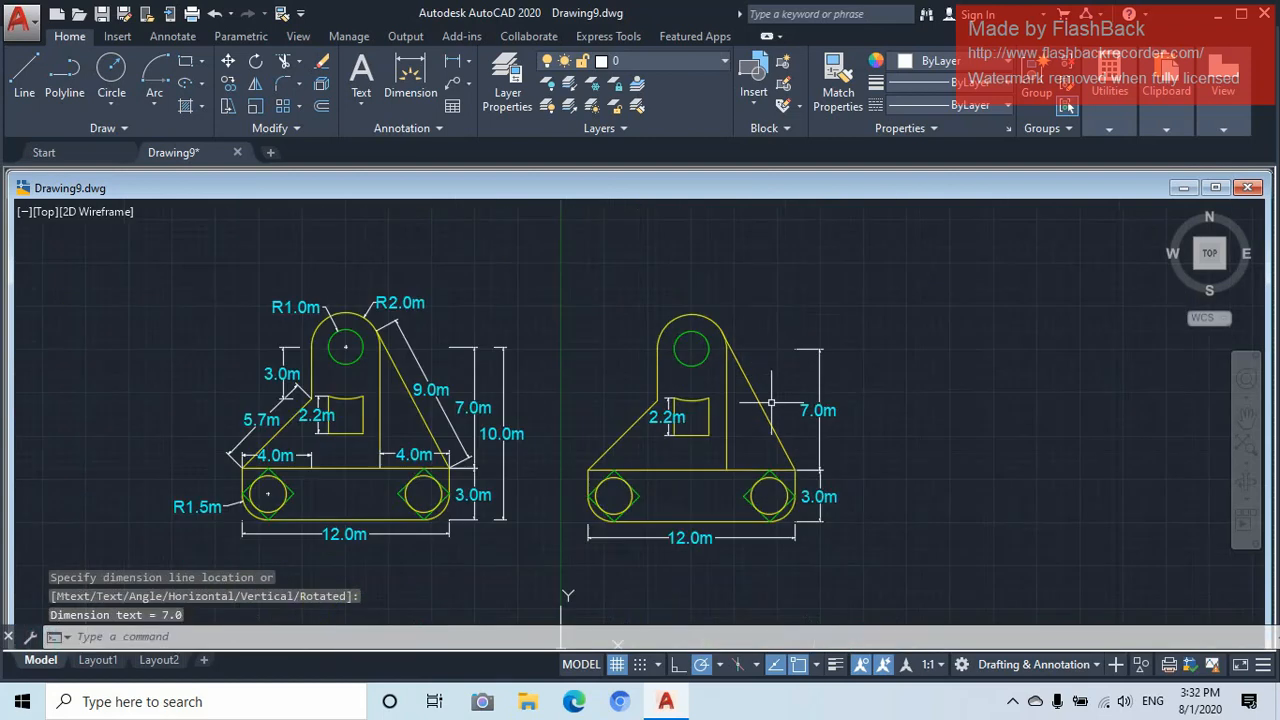
scroll(812, 375, "up", 1)
scroll(811, 382, "up", 2)
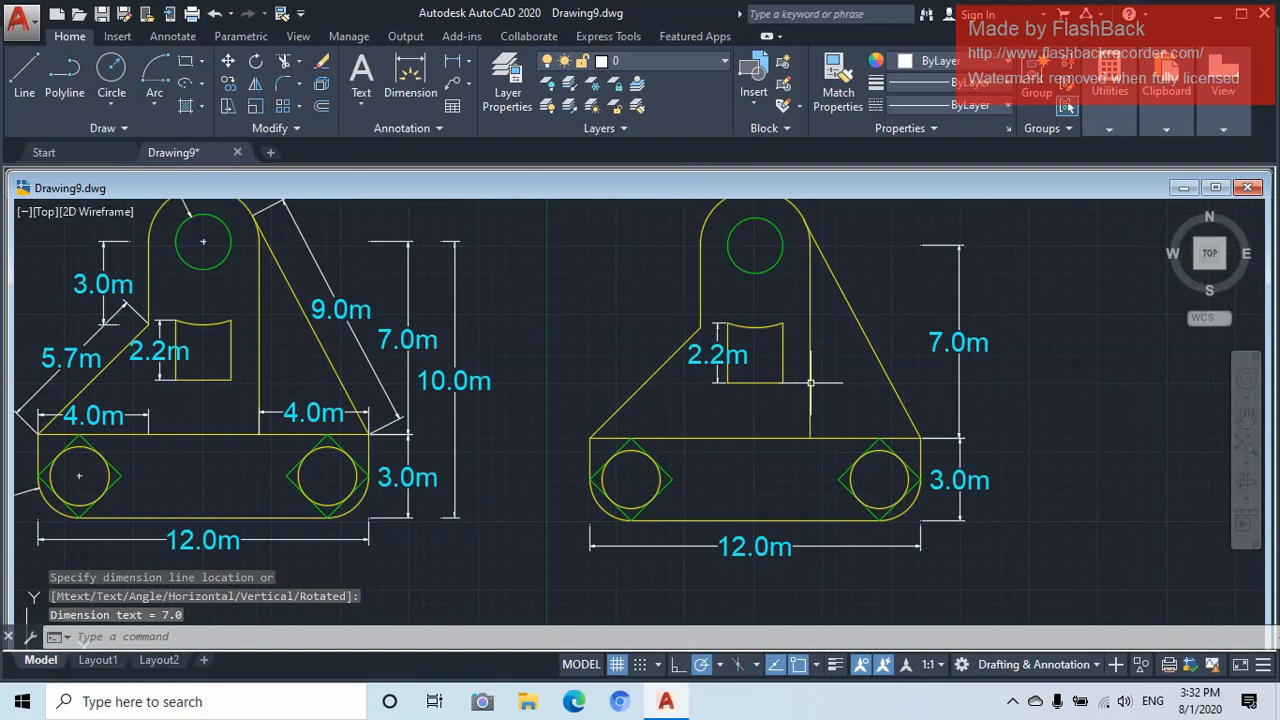
middle_click_drag(794, 360, 780, 443)
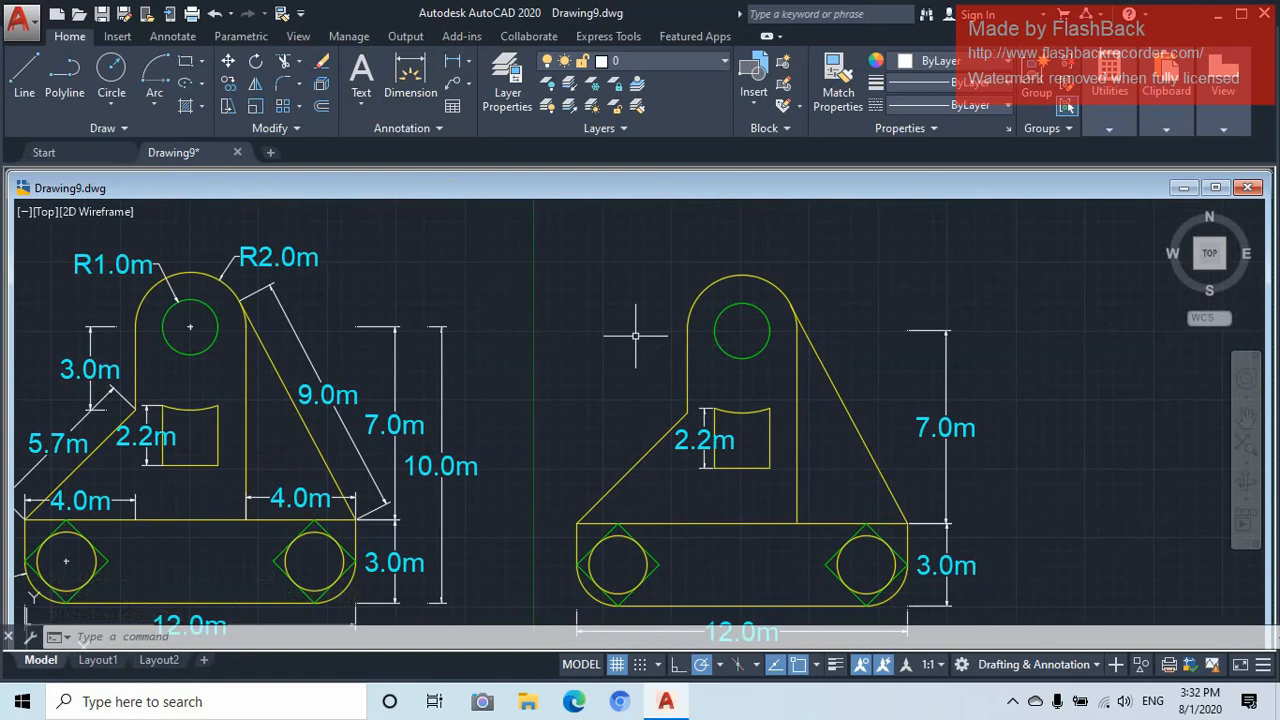
left_click(452, 64)
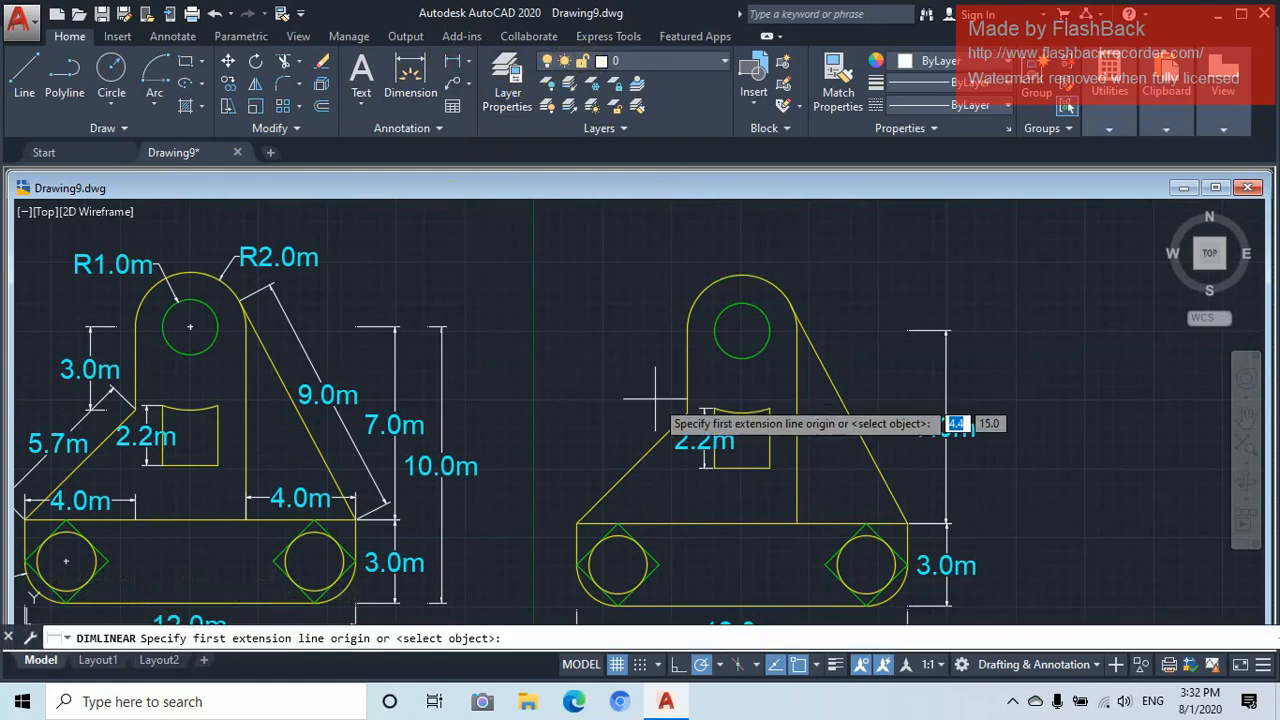
left_click(688, 414)
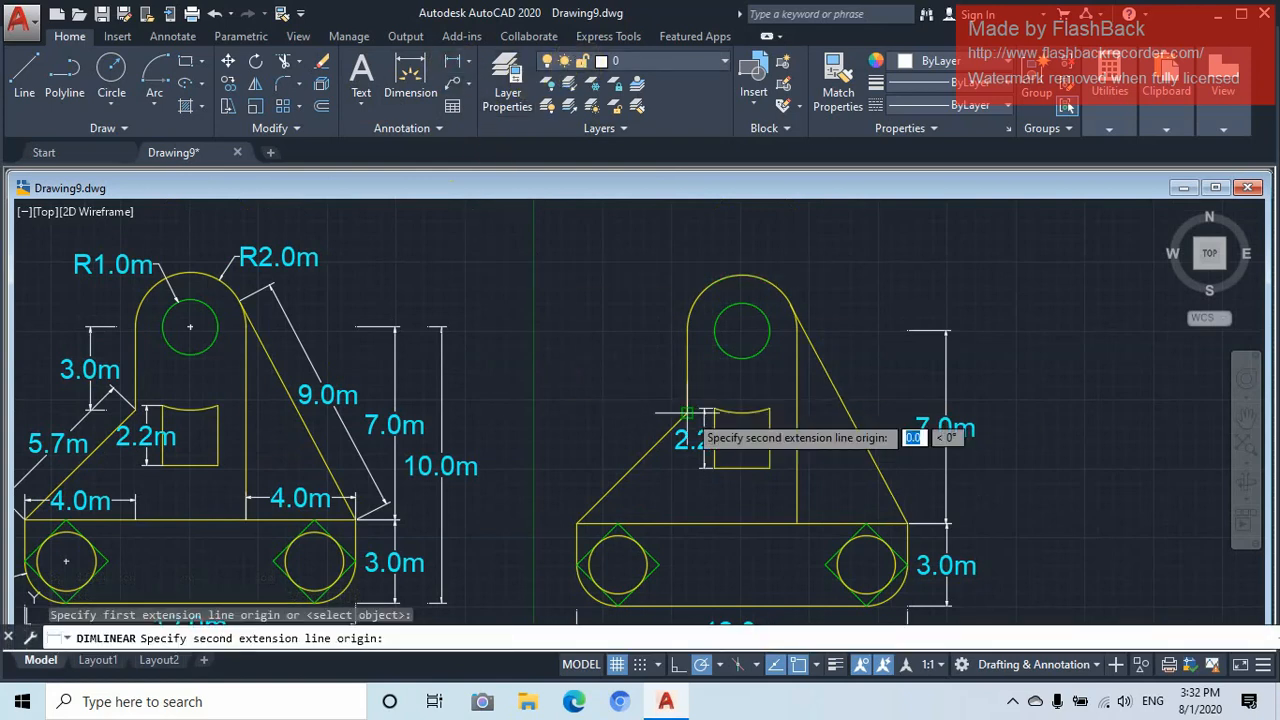
left_click(687, 330)
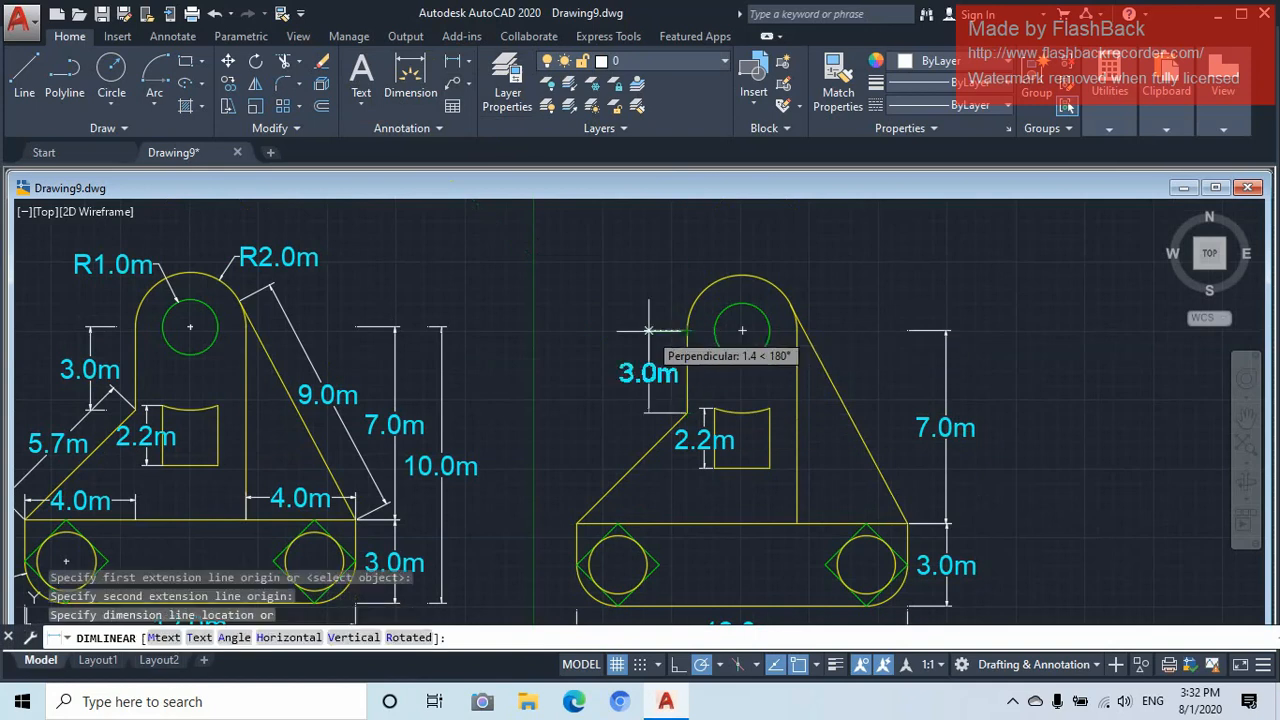
left_click(648, 330)
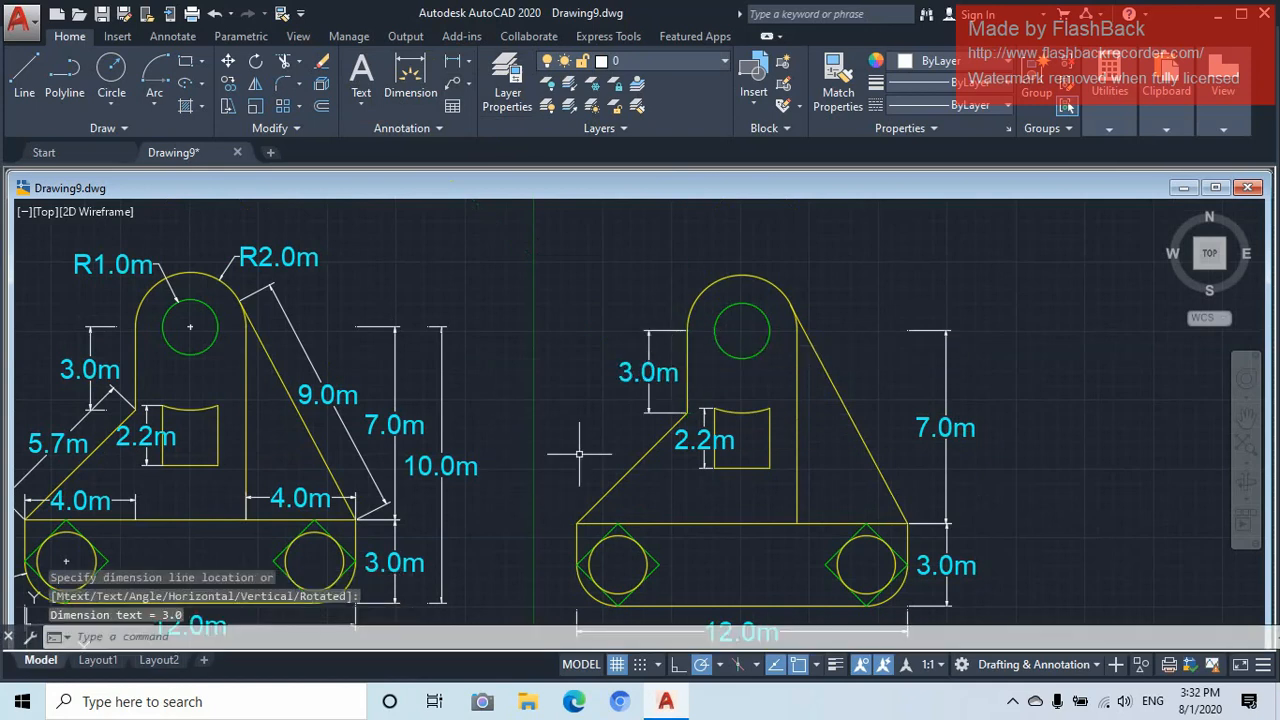
Add an aligned dimension along the redrawn part's sloped left edge, from the base corner to the upright, placed outside the part
left_click(471, 62)
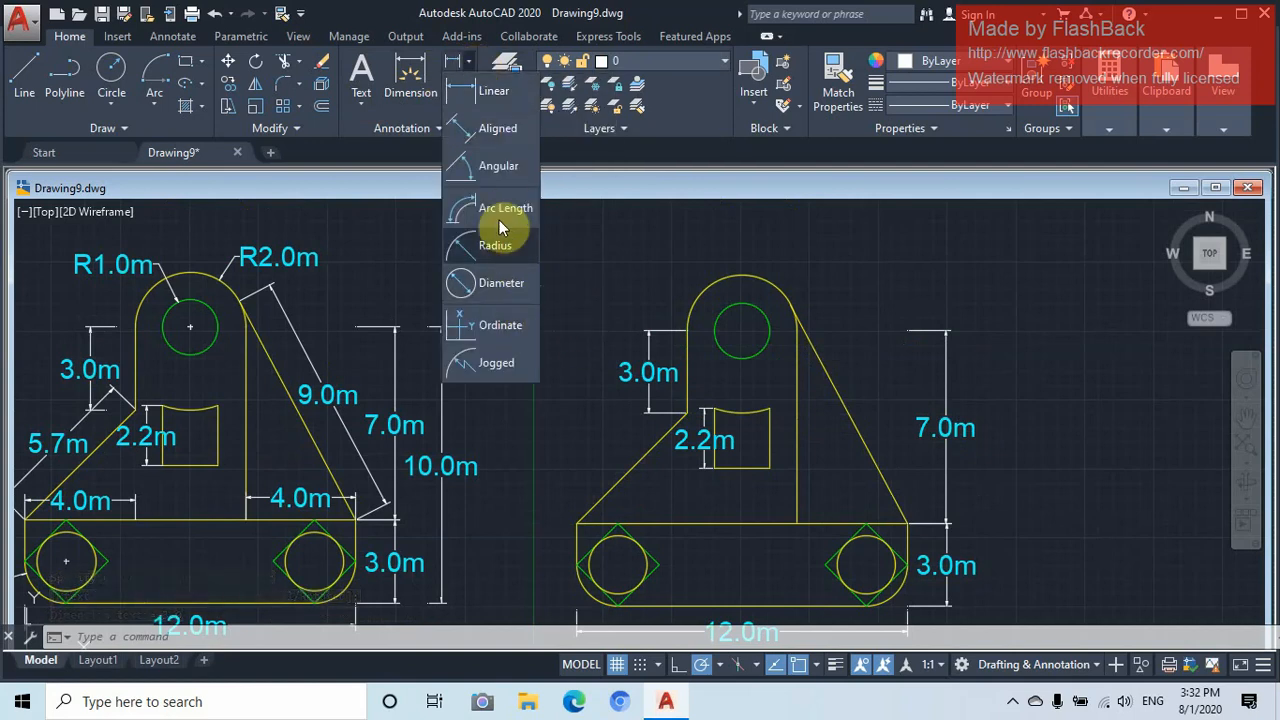
left_click(500, 133)
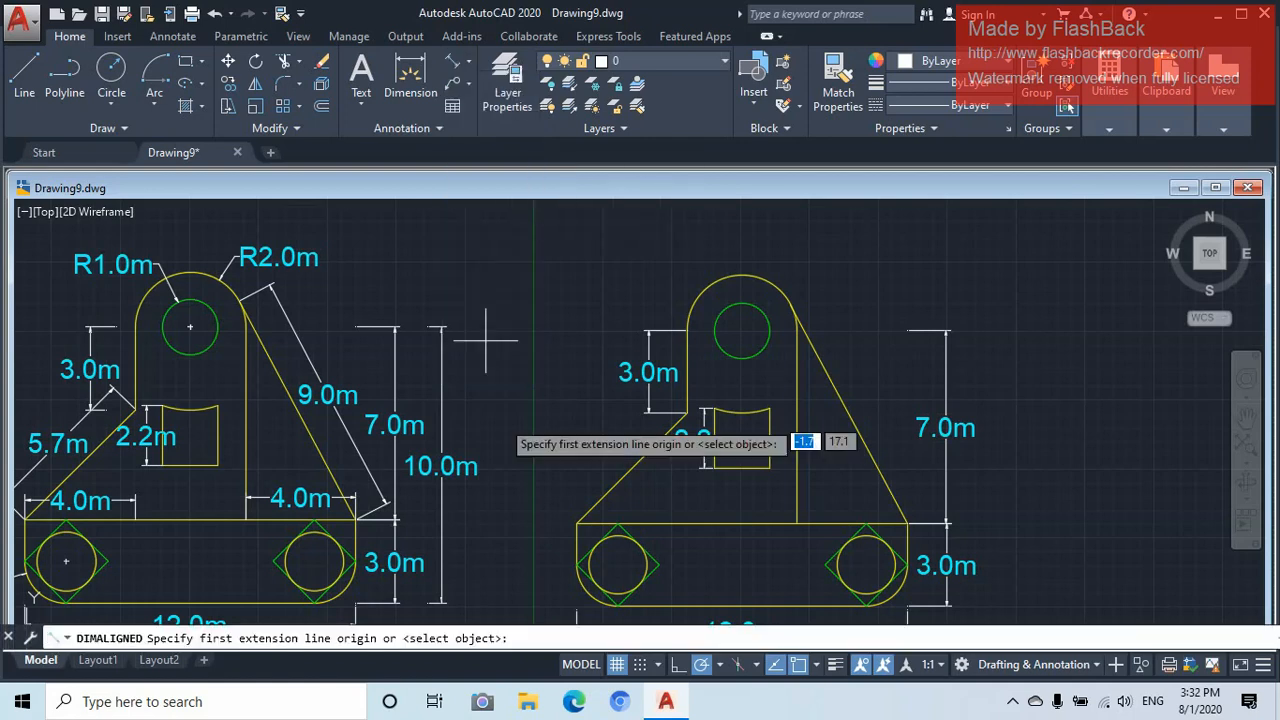
left_click(577, 523)
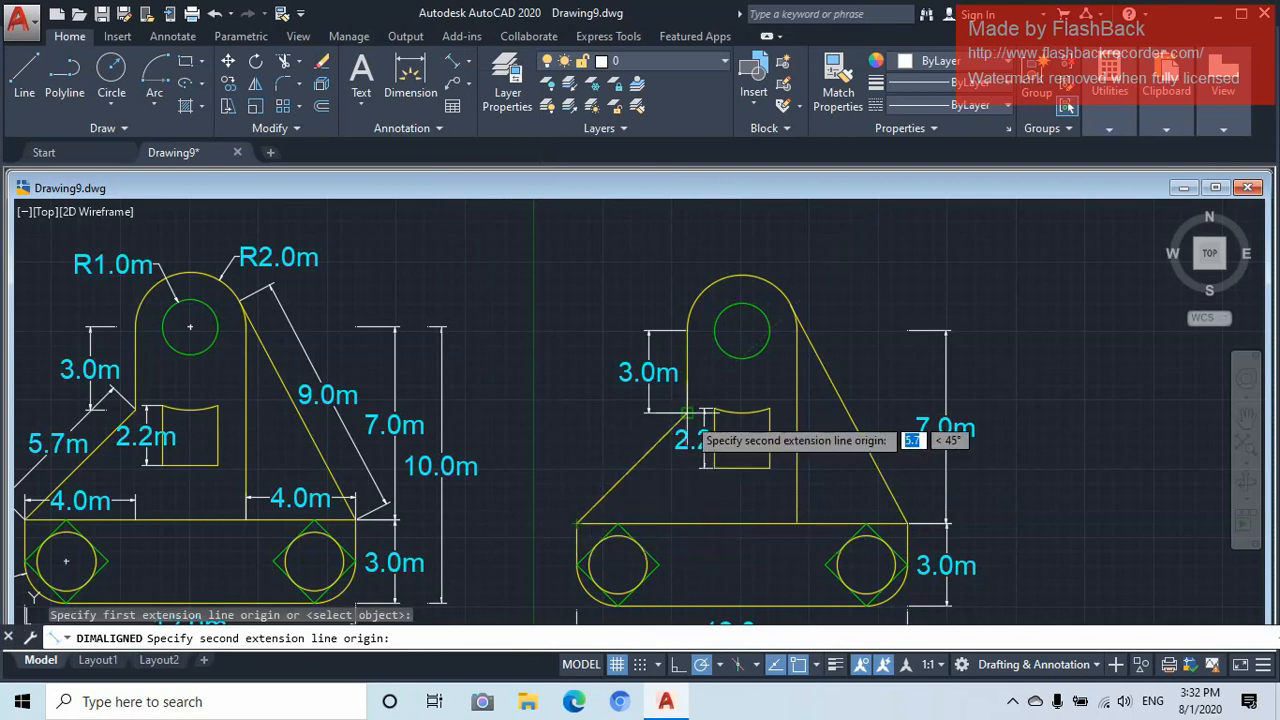
left_click(684, 411)
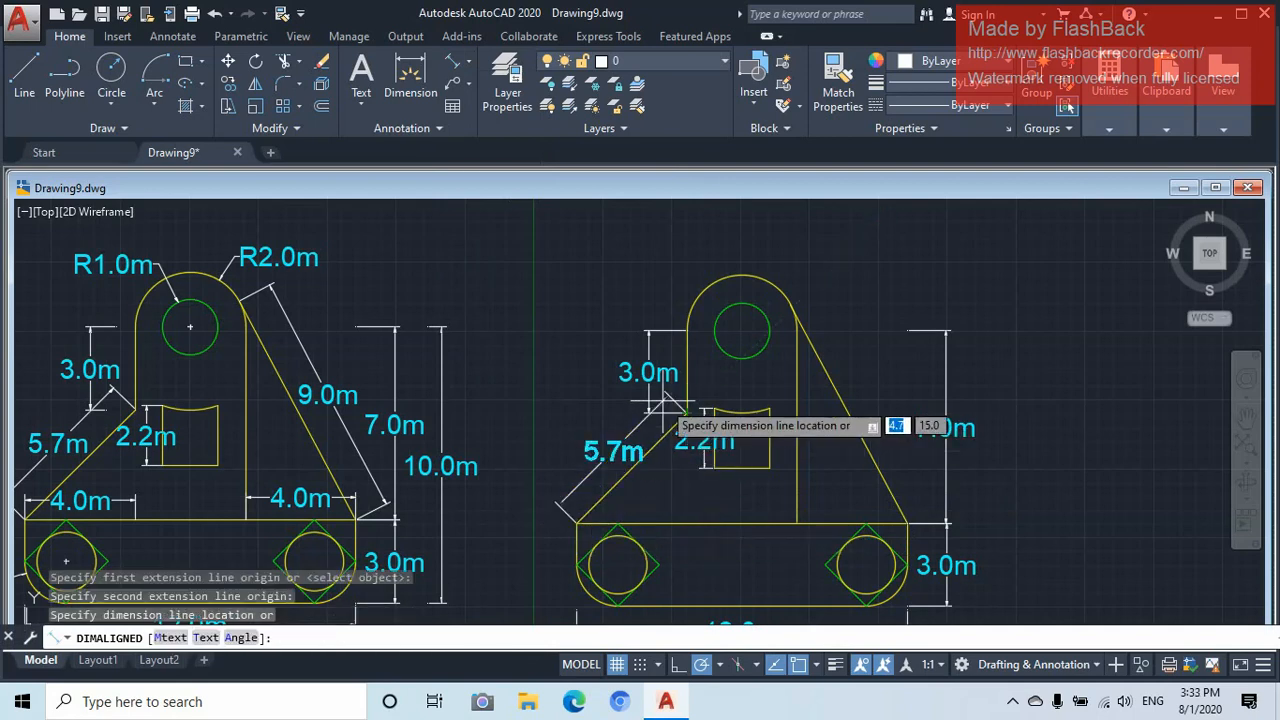
left_click(662, 403)
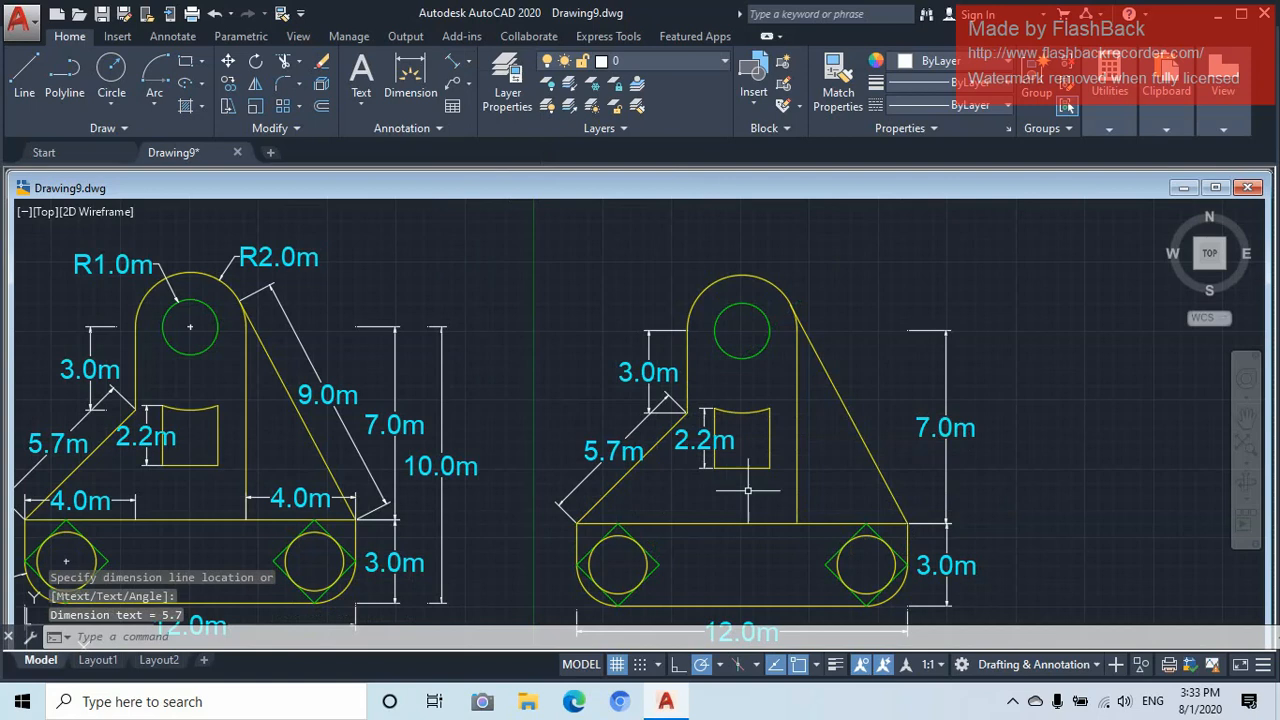
middle_click_drag(725, 480, 850, 445)
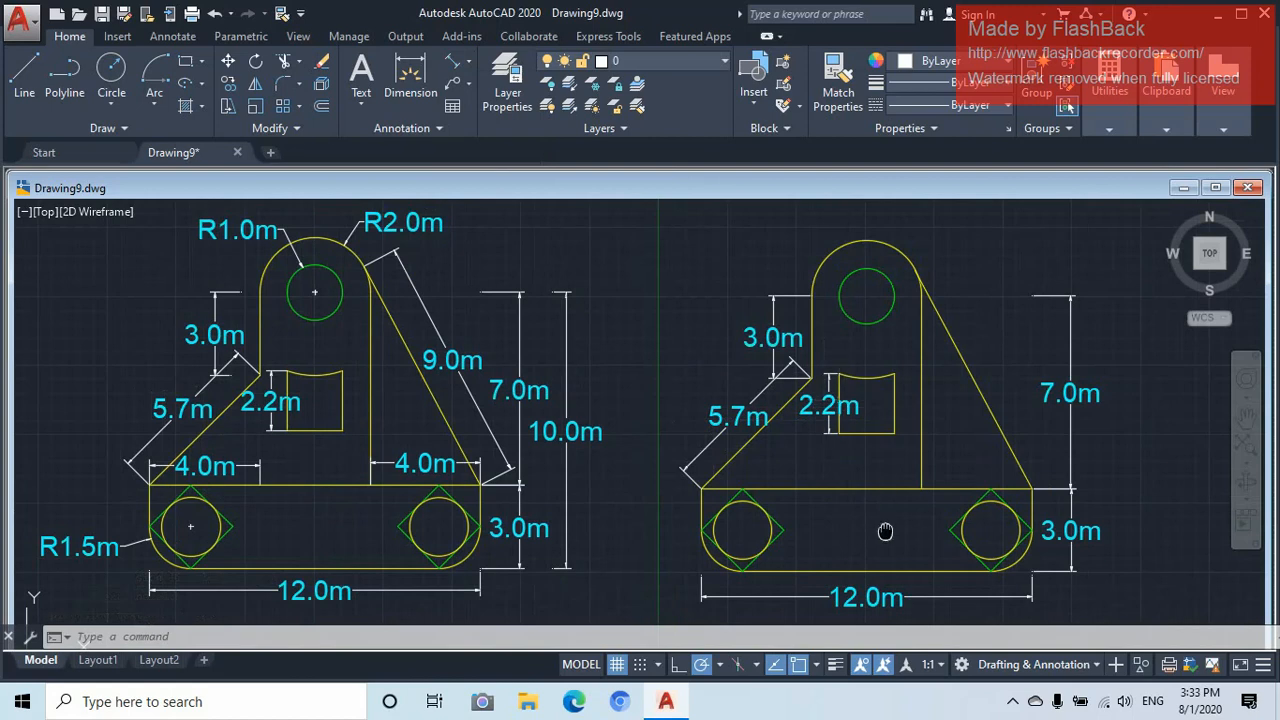
Add an aligned dimension along the redrawn part's long sloped right edge, from the top arc to the base corner, placed outside the part
mouse_move(885, 531)
middle_mouse_down()
mouse_move(806, 528)
mouse_move(805, 504)
middle_mouse_up()
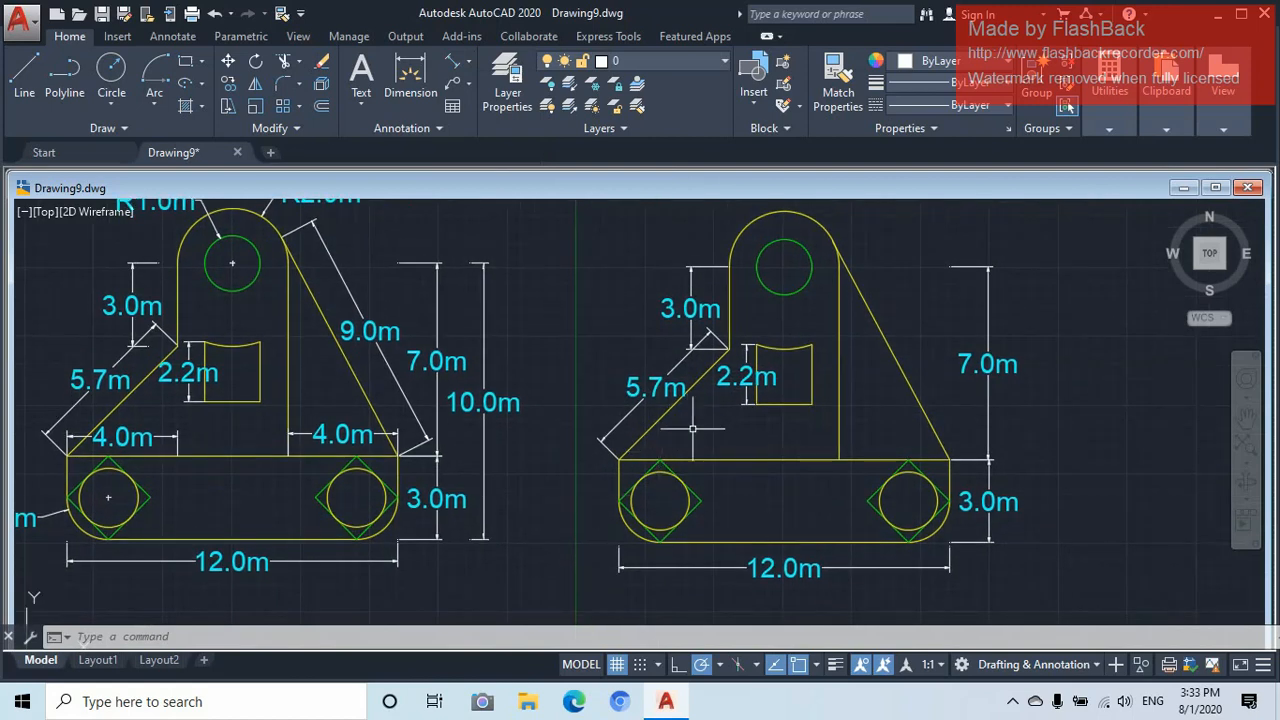
middle_click_drag(710, 444, 697, 477)
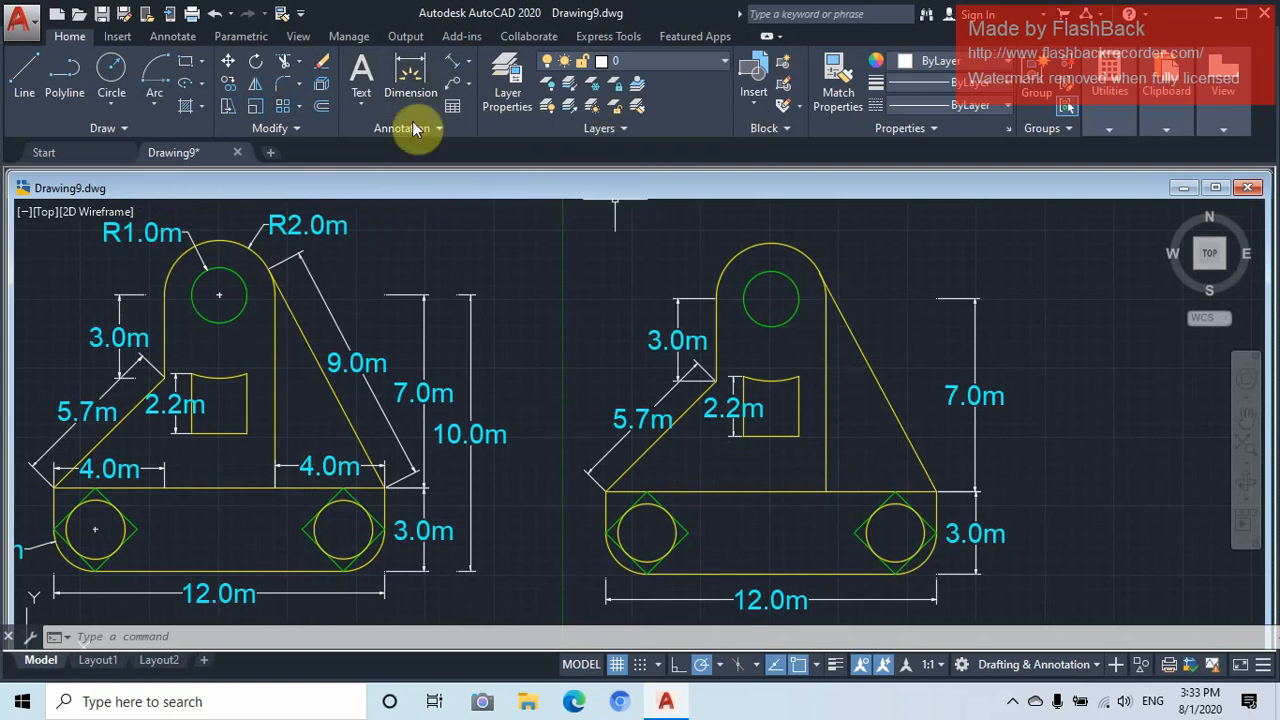
left_click(452, 72)
left_click(485, 103)
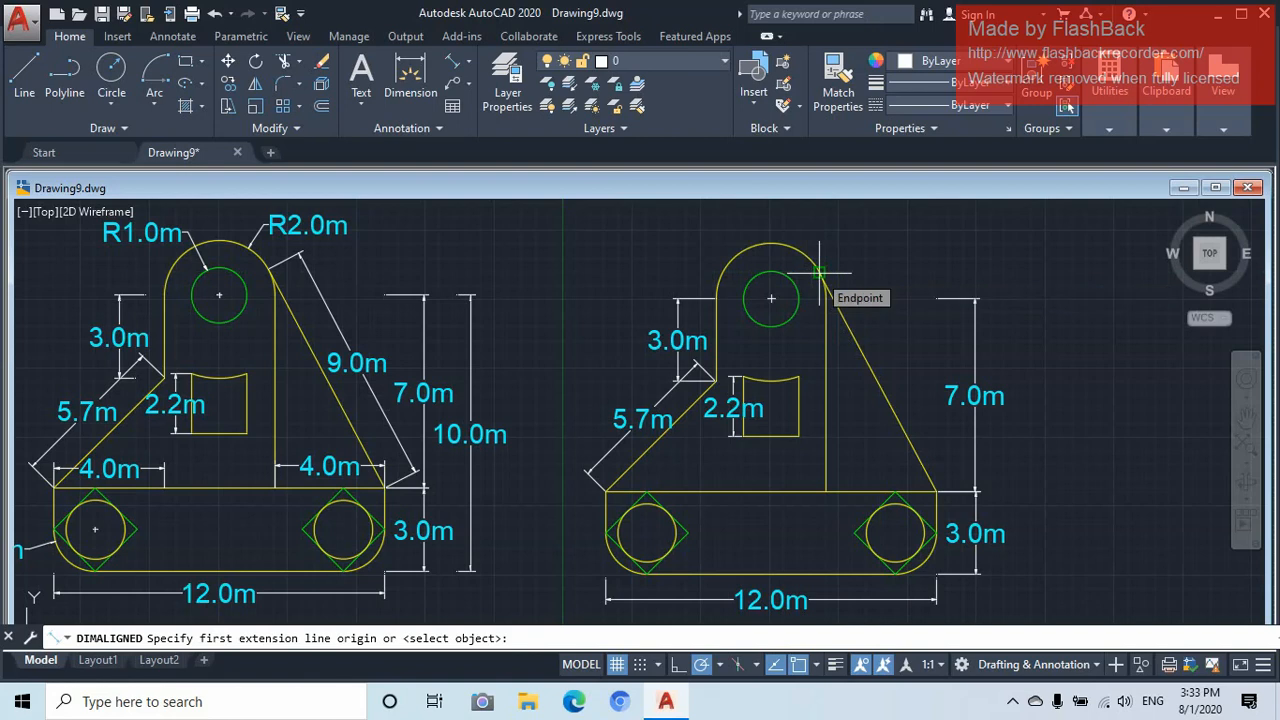
left_click(819, 272)
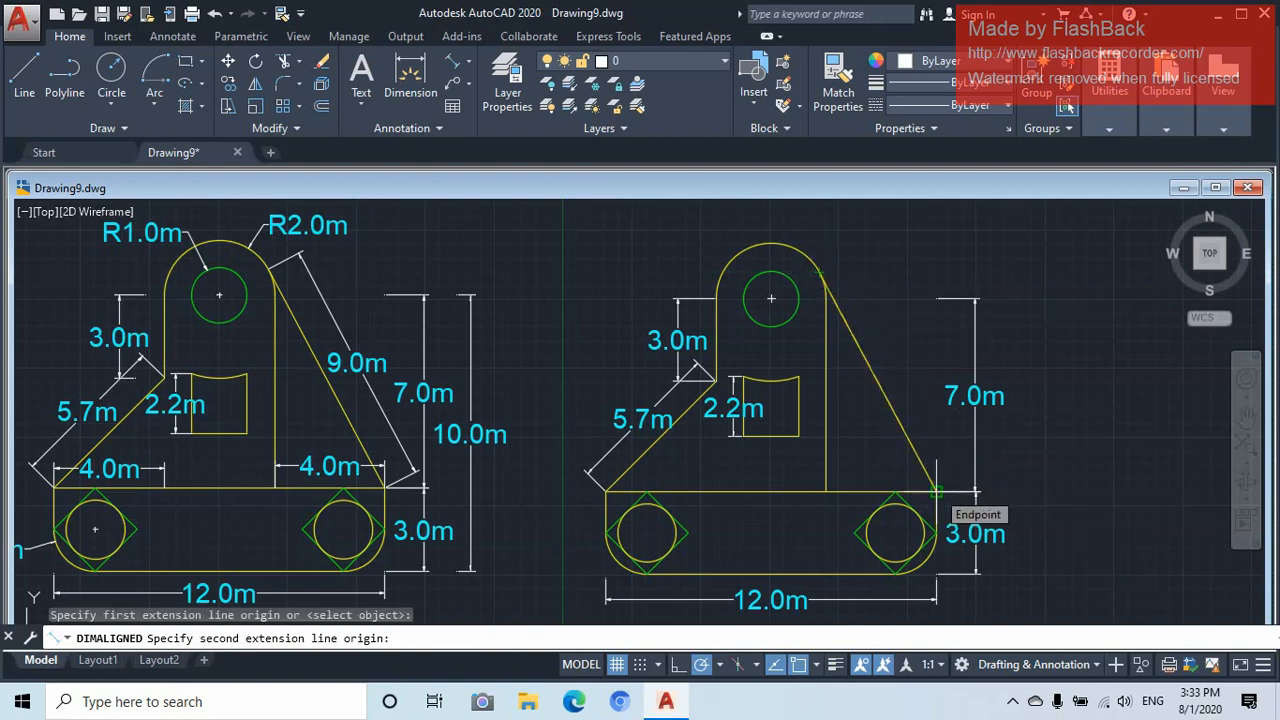
left_click(936, 491)
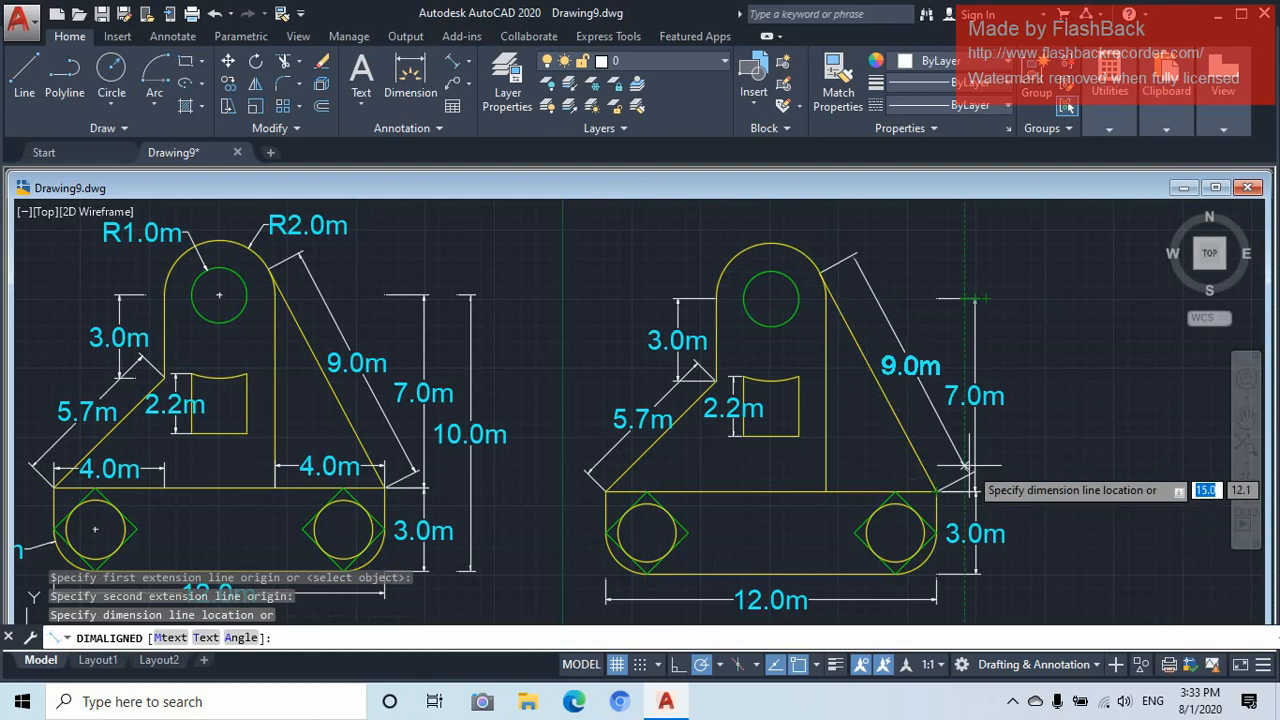
left_click(967, 465)
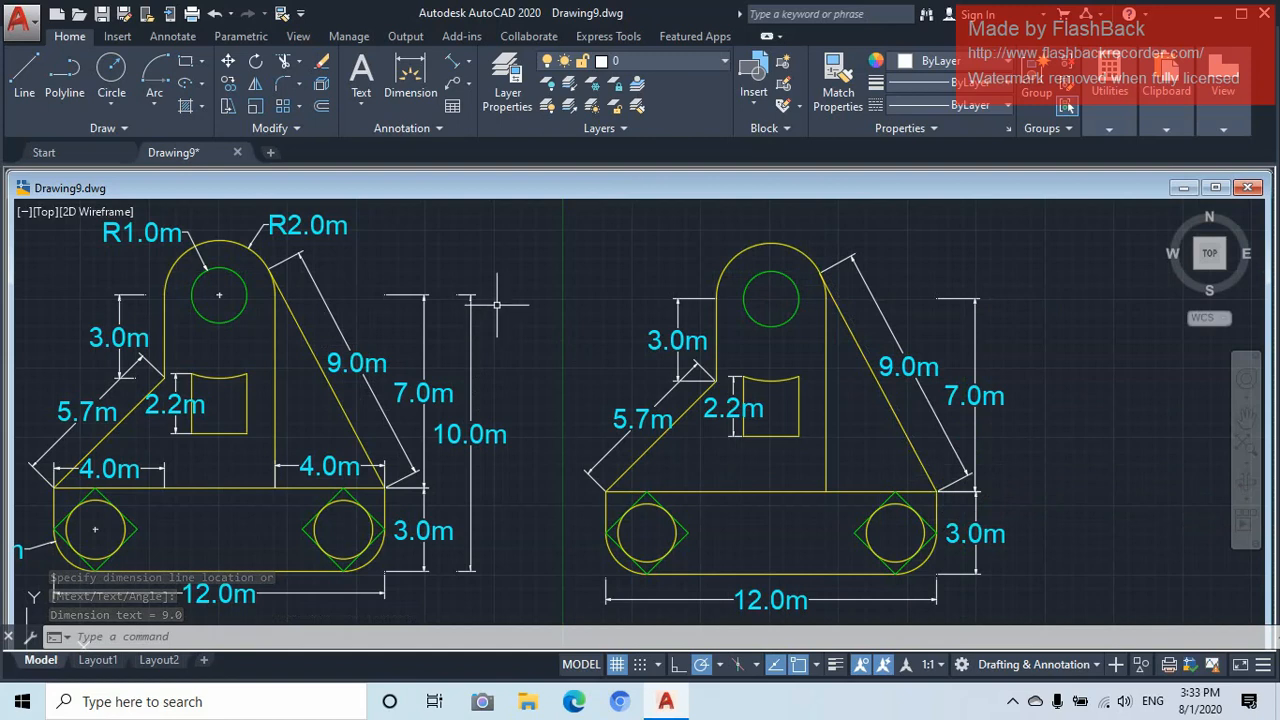
Add a radius dimension to the rounded lower left corner of the redrawn part's base, with its text outside the part
left_click(468, 62)
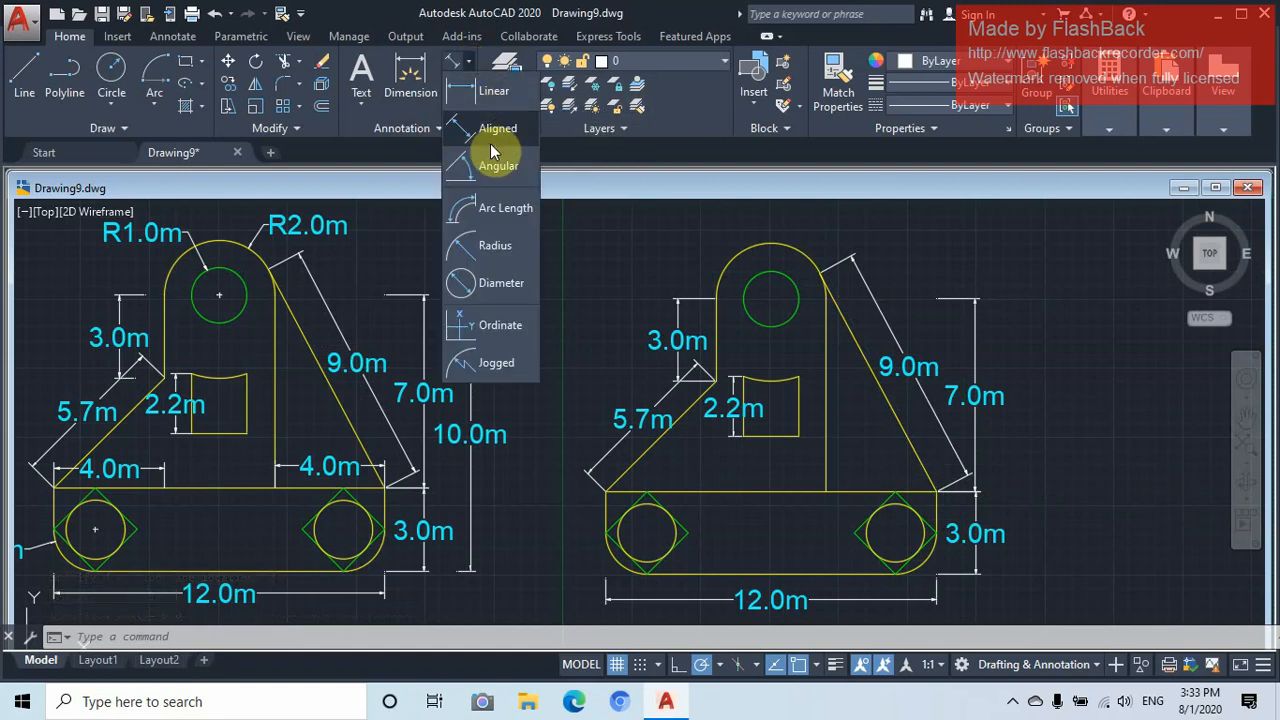
left_click(477, 247)
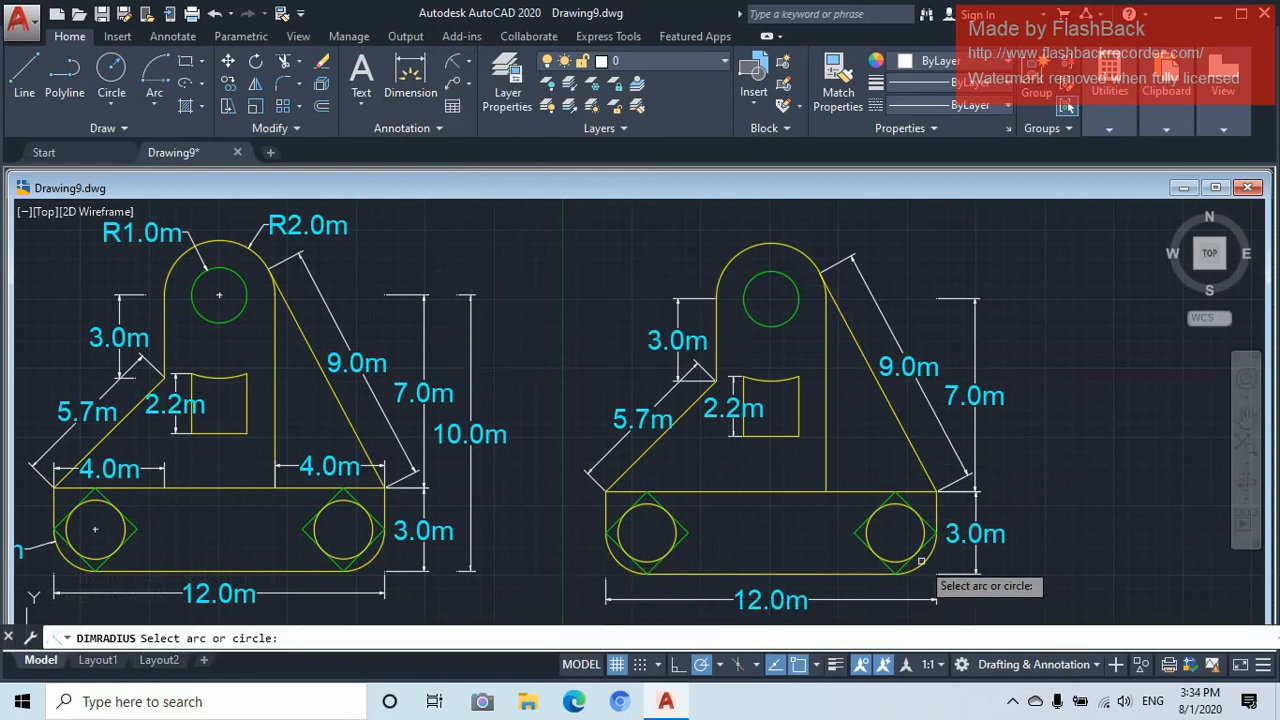
left_click(616, 564)
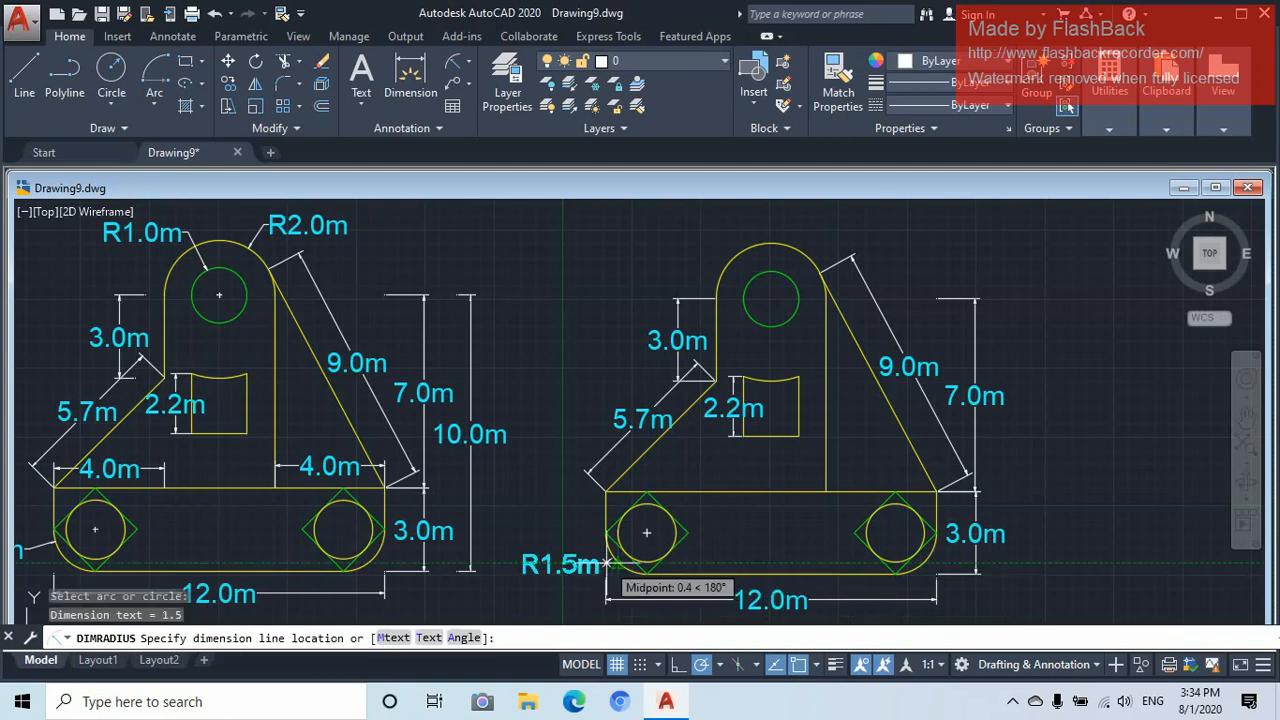
left_click(608, 564)
middle_click_drag(587, 529, 831, 508)
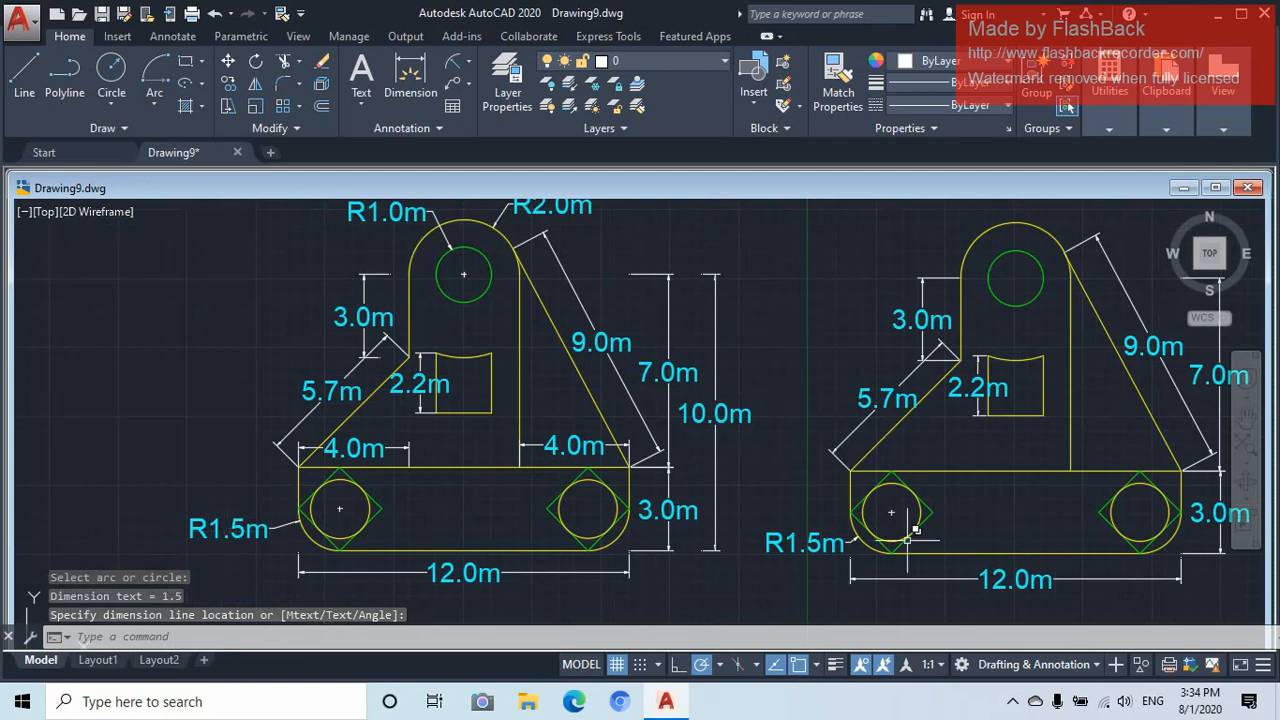
mouse_move(905, 540)
middle_mouse_down()
mouse_move(571, 540)
mouse_move(573, 517)
middle_mouse_up()
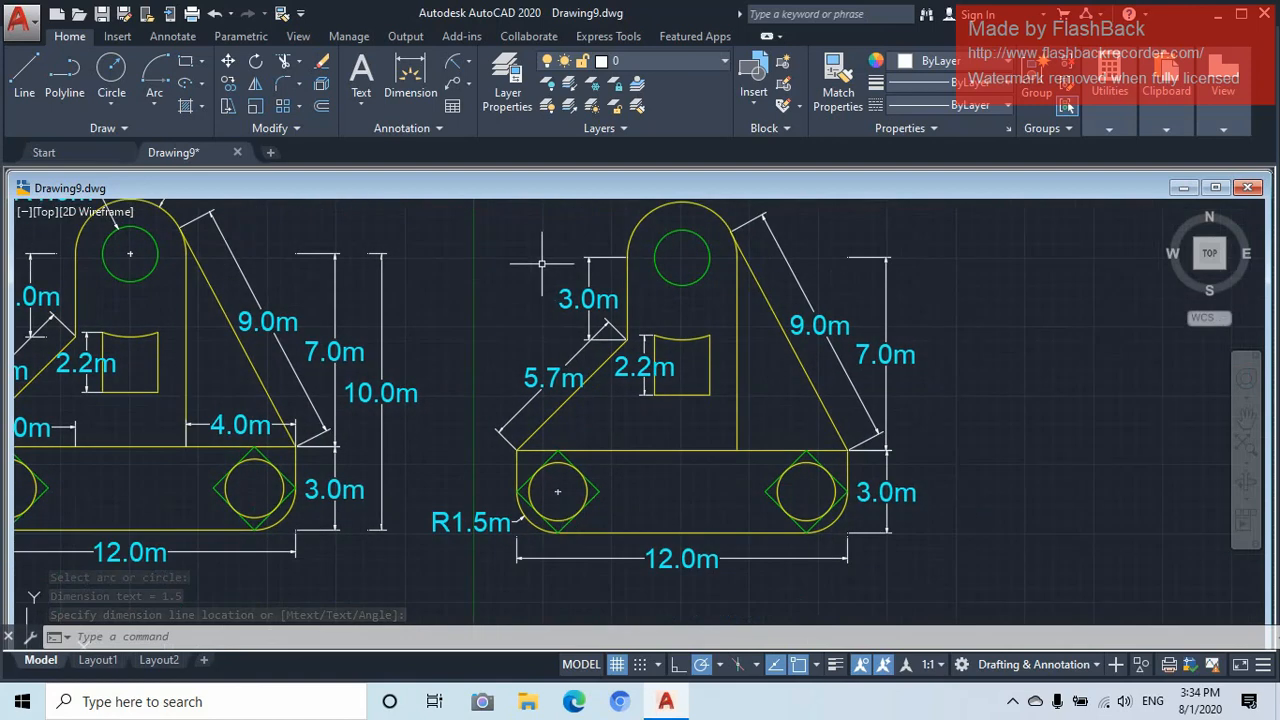
Add a radius dimension to the redrawn part's top arc, with its text above and to the right of the arc
left_click(453, 62)
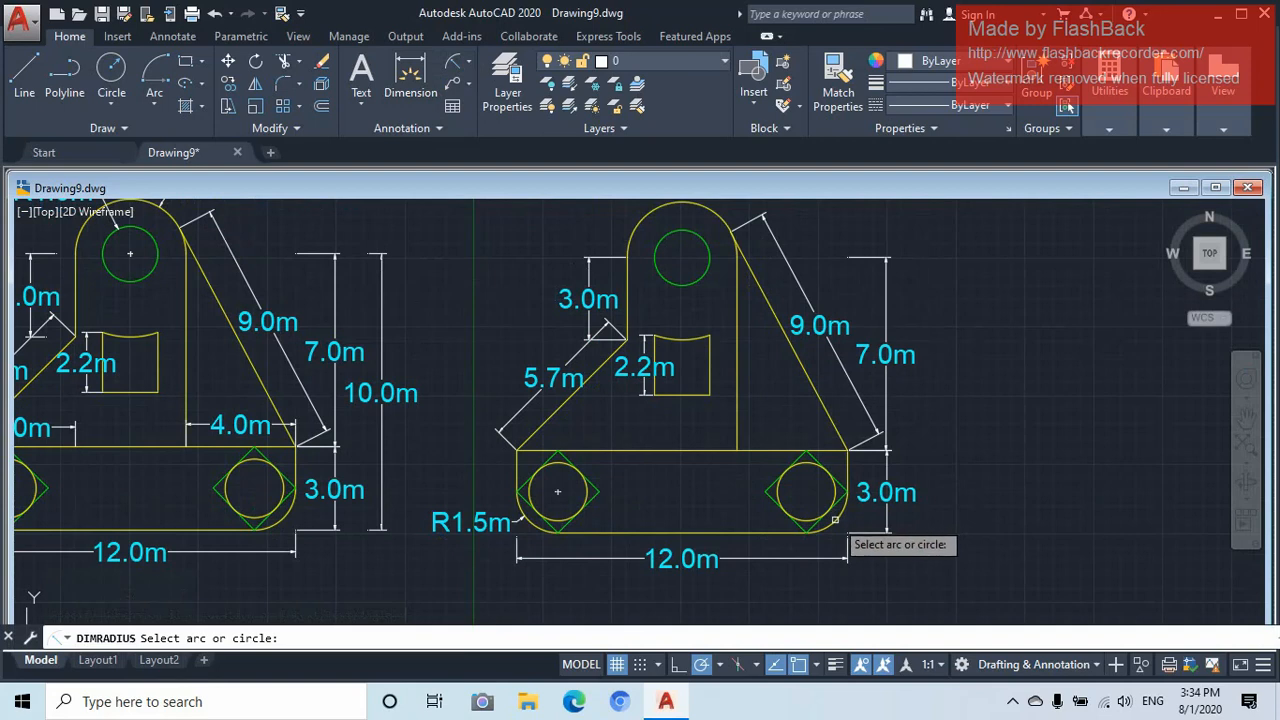
middle_click_drag(674, 379, 667, 470)
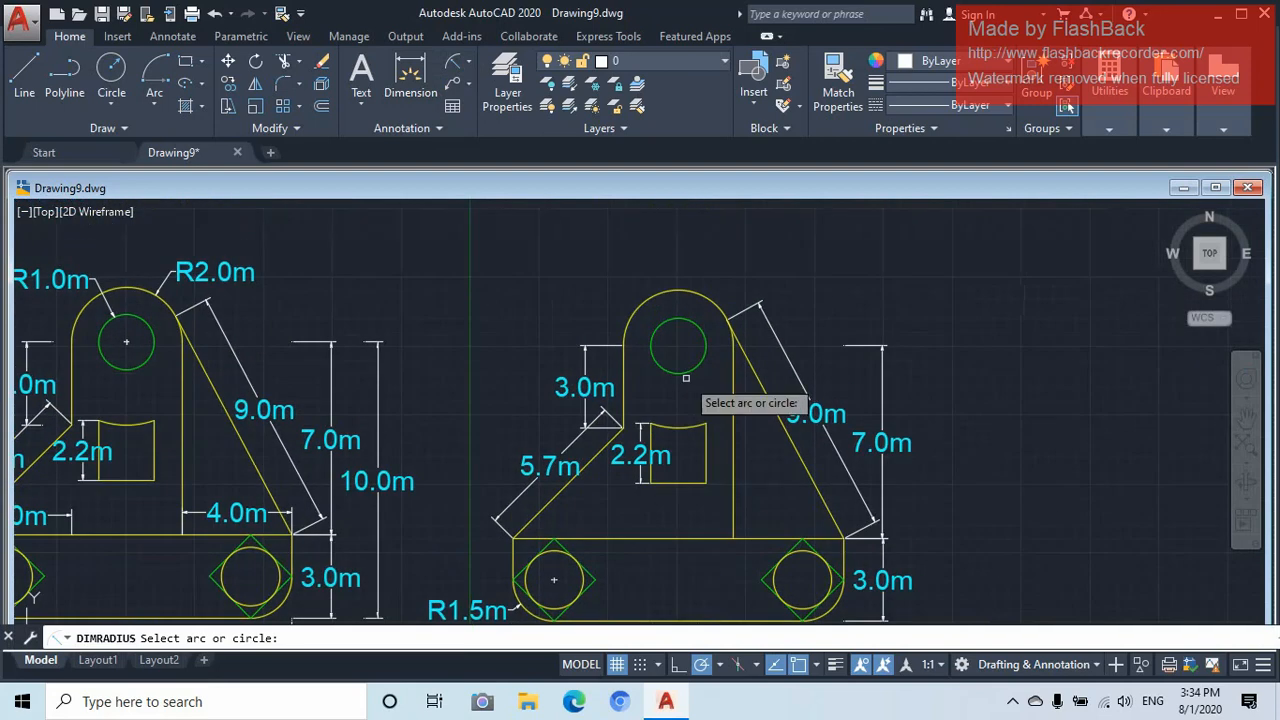
left_click(690, 291)
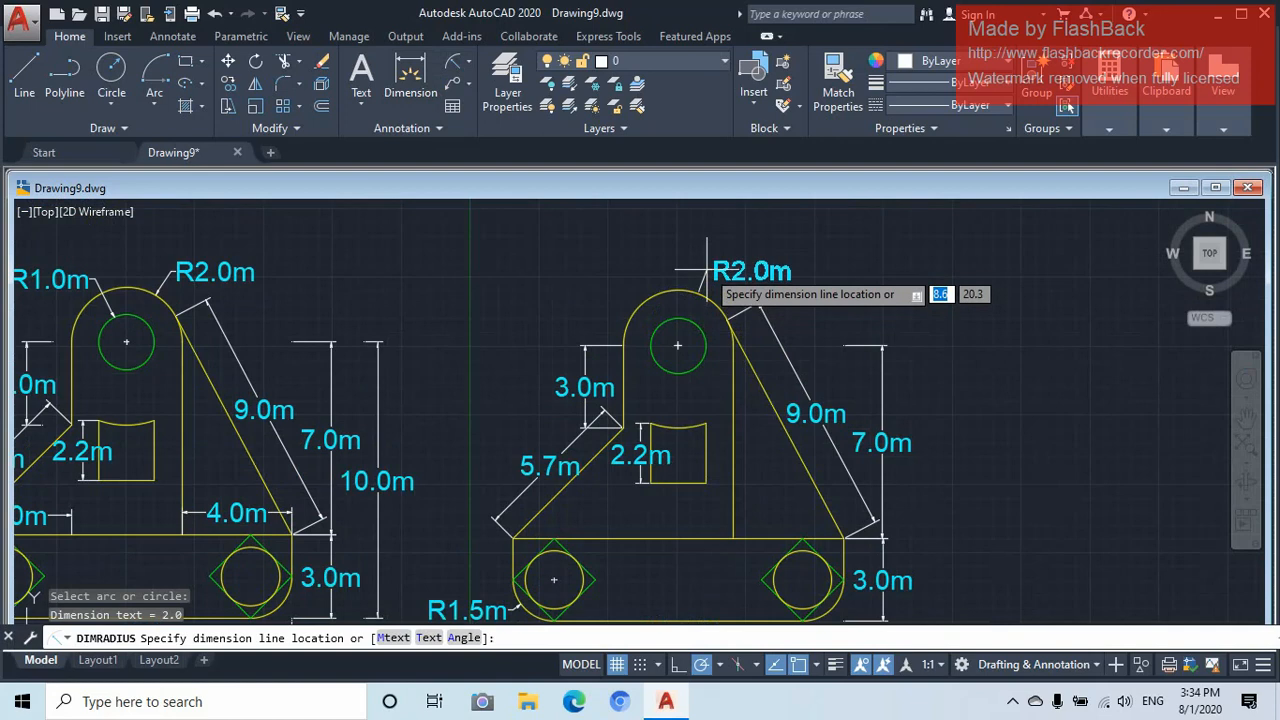
left_click(707, 266)
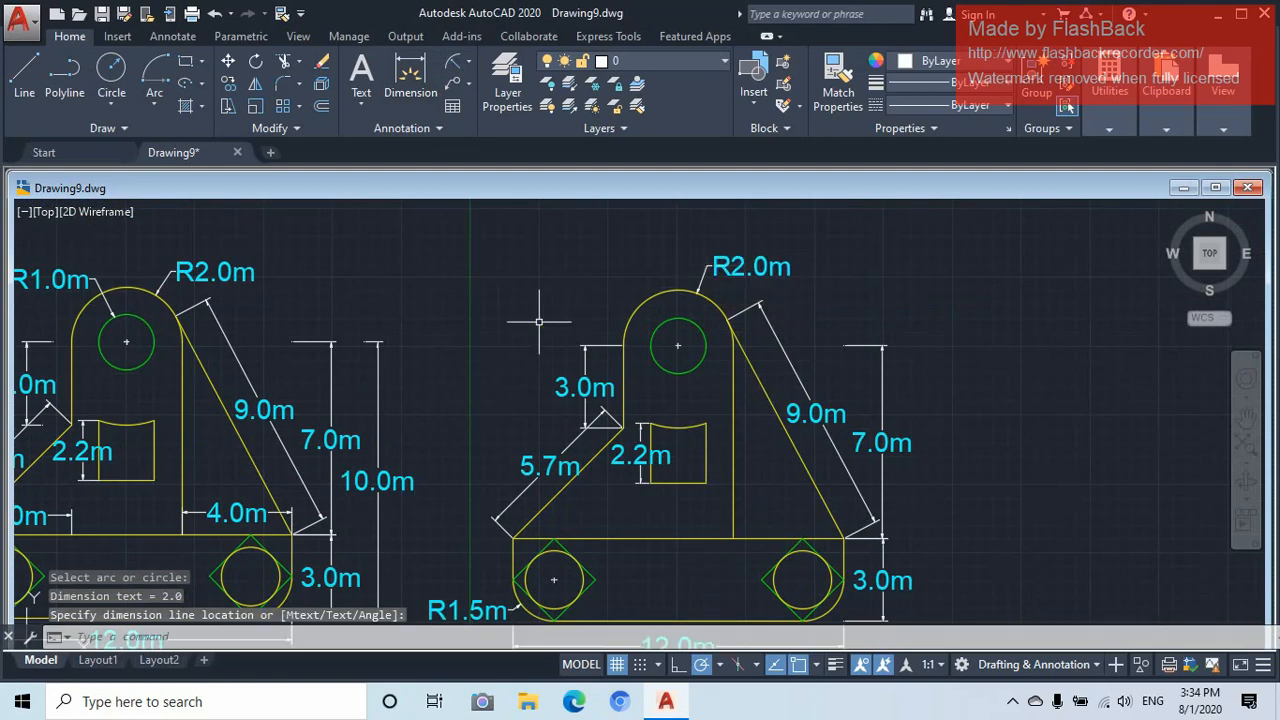
Add a radius dimension to the redrawn part's upper hole, with its text outside the part at the upper left
left_click(455, 72)
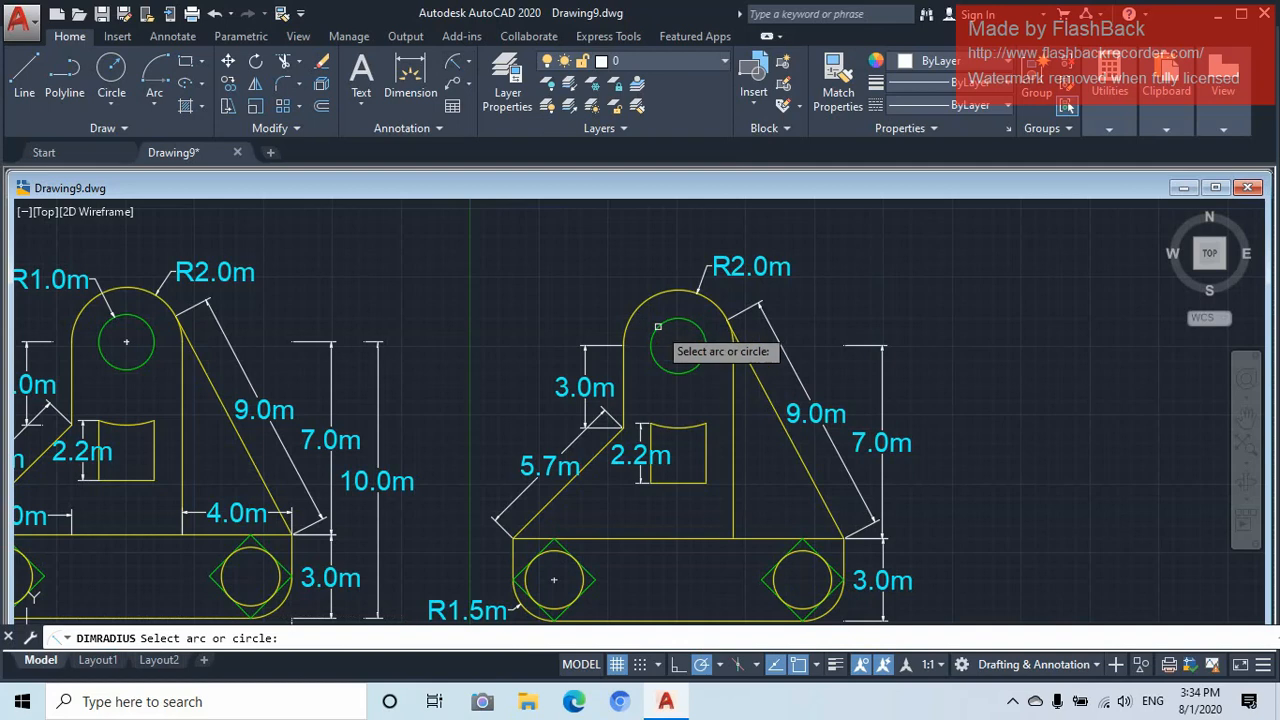
left_click(658, 326)
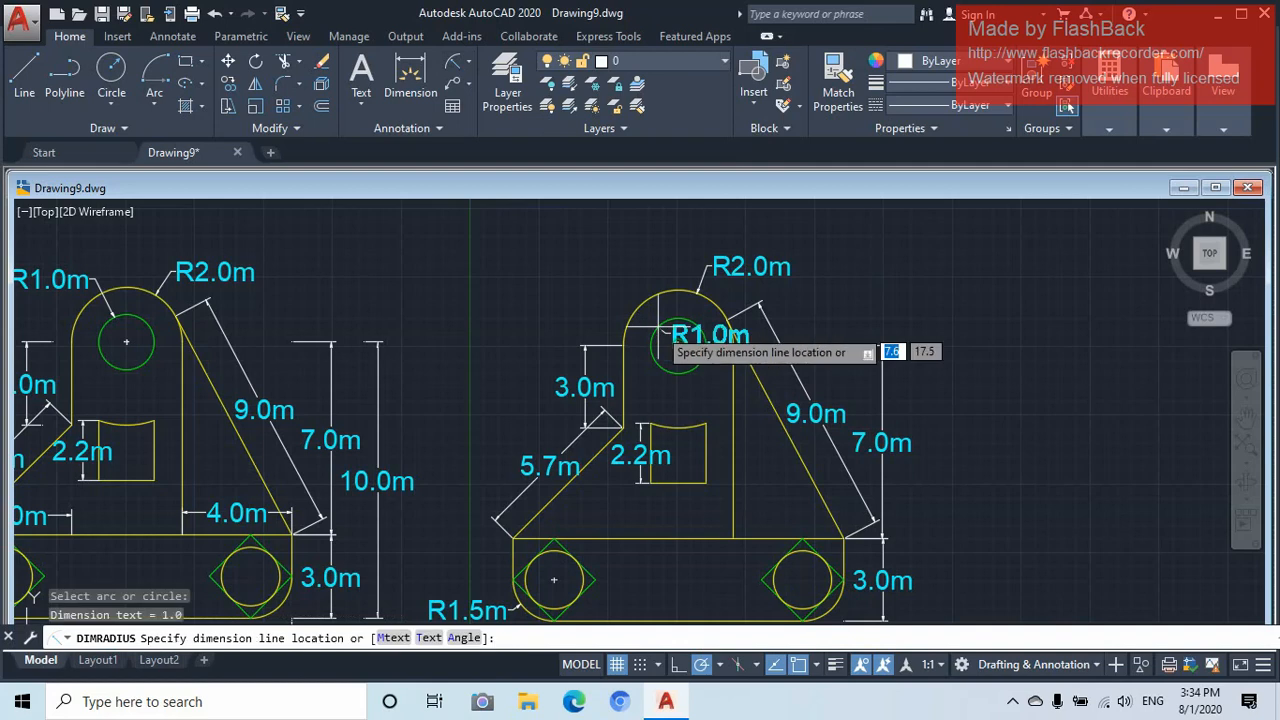
left_click(617, 295)
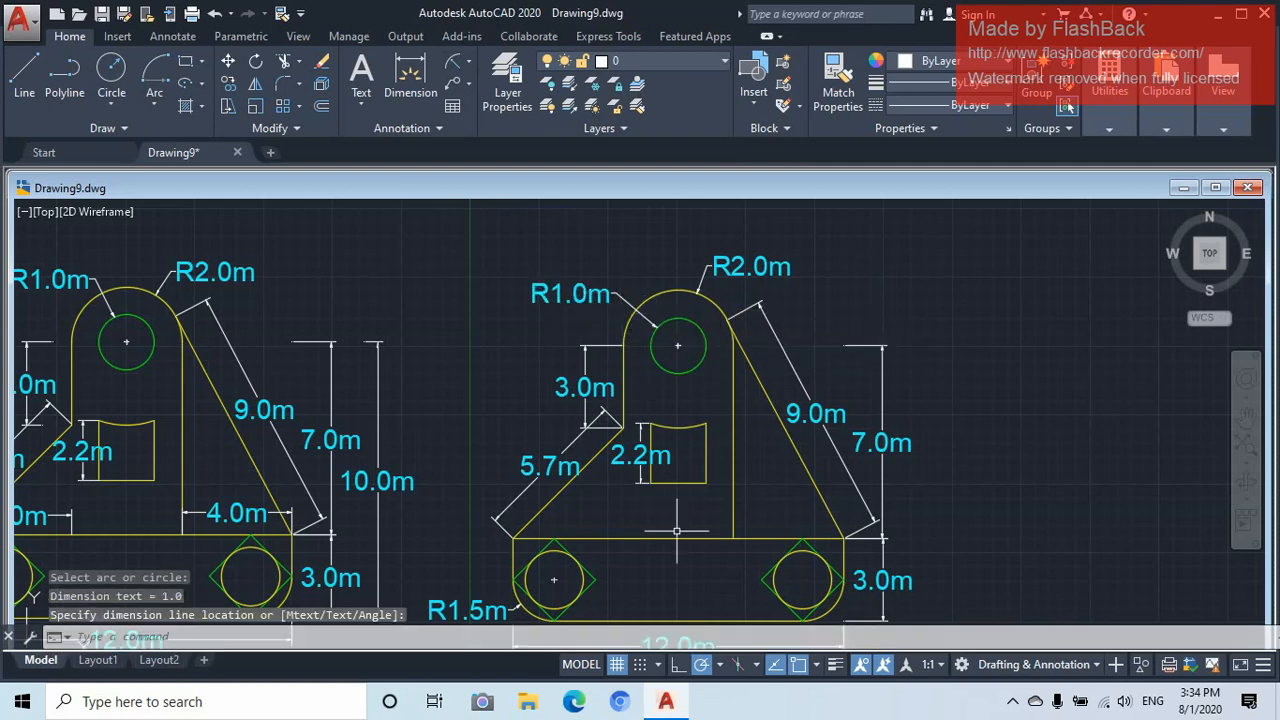
mouse_move(679, 536)
middle_mouse_down()
mouse_move(767, 509)
mouse_move(775, 482)
middle_mouse_up()
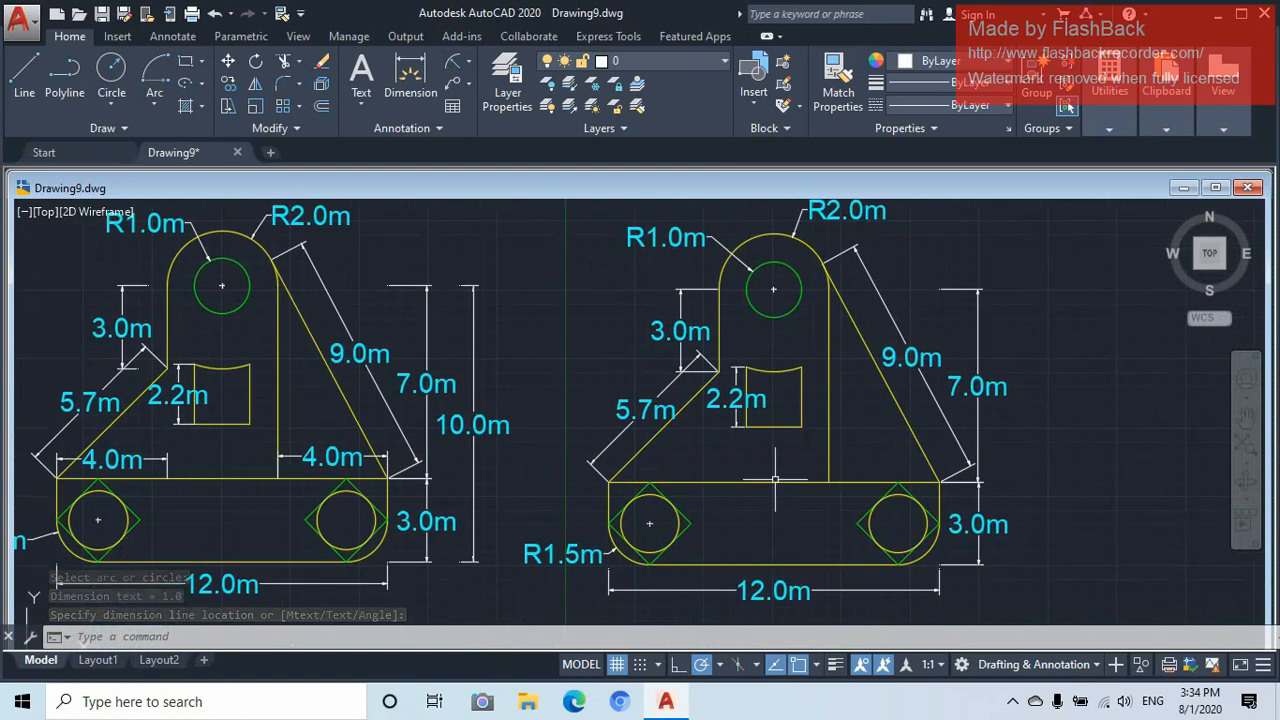